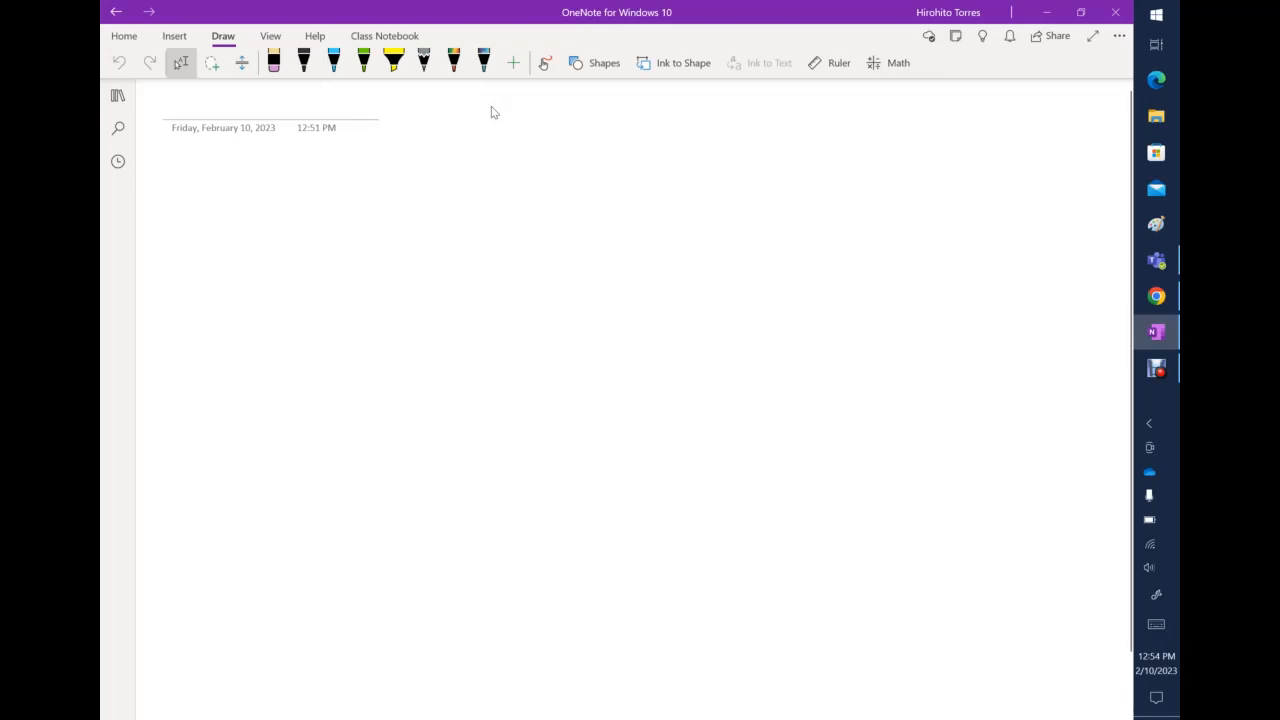
# Draw a cloud containing a T and connect it with a line to a larger rounded shape labelled "sensor"
pyautogui.moveTo(221, 202)
pyautogui.mouseDown()
pyautogui.moveTo(264, 202)
pyautogui.moveTo(338, 236)
pyautogui.moveTo(320, 326)
pyautogui.moveTo(206, 304)
pyautogui.moveTo(202, 240)
pyautogui.moveTo(221, 202)
pyautogui.moveTo(288, 238)
pyautogui.moveTo(249, 280)
pyautogui.mouseUp()
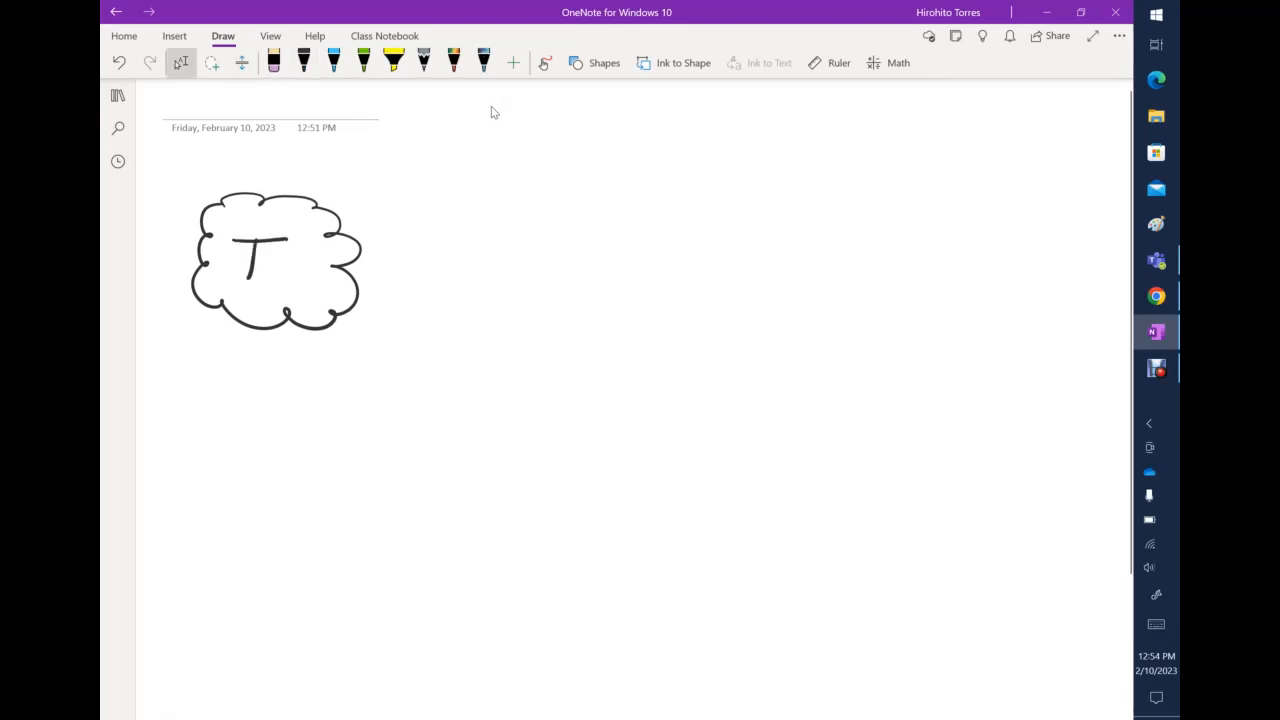
pyautogui.moveTo(334, 267); pyautogui.dragTo(423, 268)
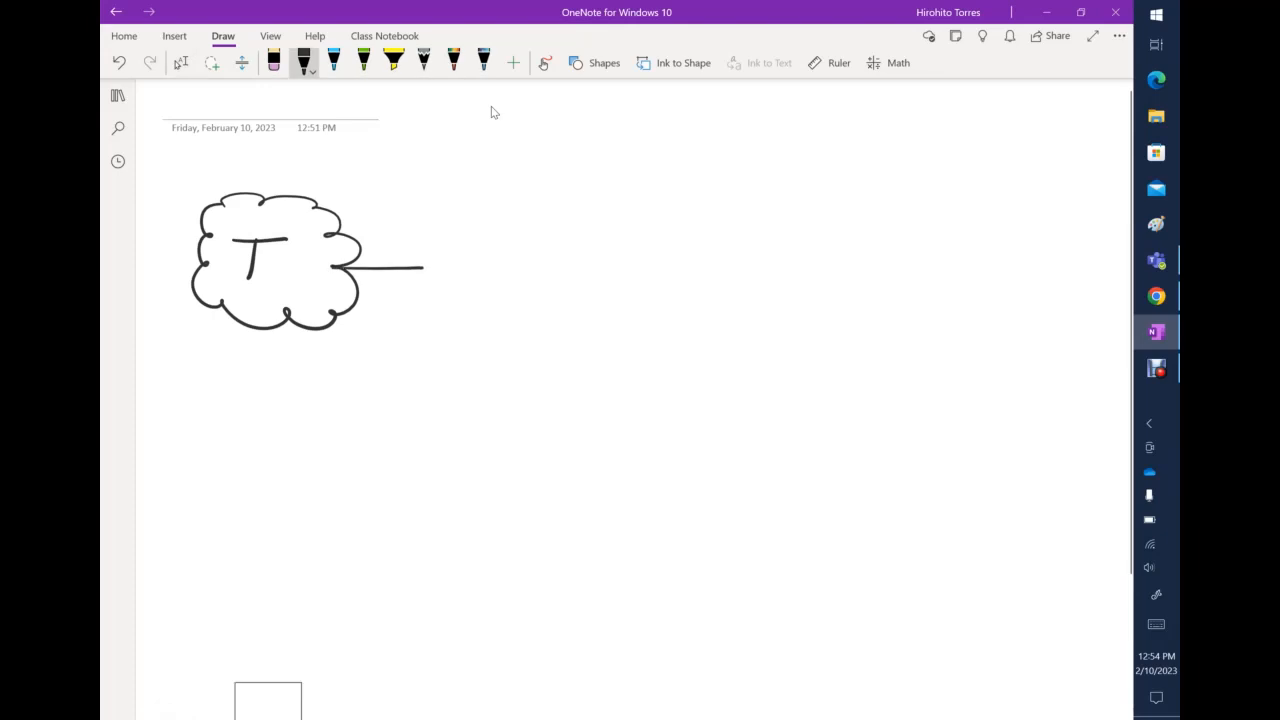
pyautogui.moveTo(445, 193)
pyautogui.mouseDown()
pyautogui.moveTo(490, 181)
pyautogui.moveTo(423, 337)
pyautogui.moveTo(590, 220)
pyautogui.moveTo(499, 171)
pyautogui.mouseUp()
pyautogui.moveTo(457, 251); pyautogui.dragTo(457, 266)
pyautogui.moveTo(473, 256)
pyautogui.mouseDown()
pyautogui.moveTo(490, 264)
pyautogui.moveTo(482, 249)
pyautogui.mouseUp()
pyautogui.moveTo(492, 249); pyautogui.dragTo(506, 263)
pyautogui.moveTo(523, 247); pyautogui.dragTo(512, 265)
pyautogui.moveTo(537, 251); pyautogui.dragTo(564, 268)
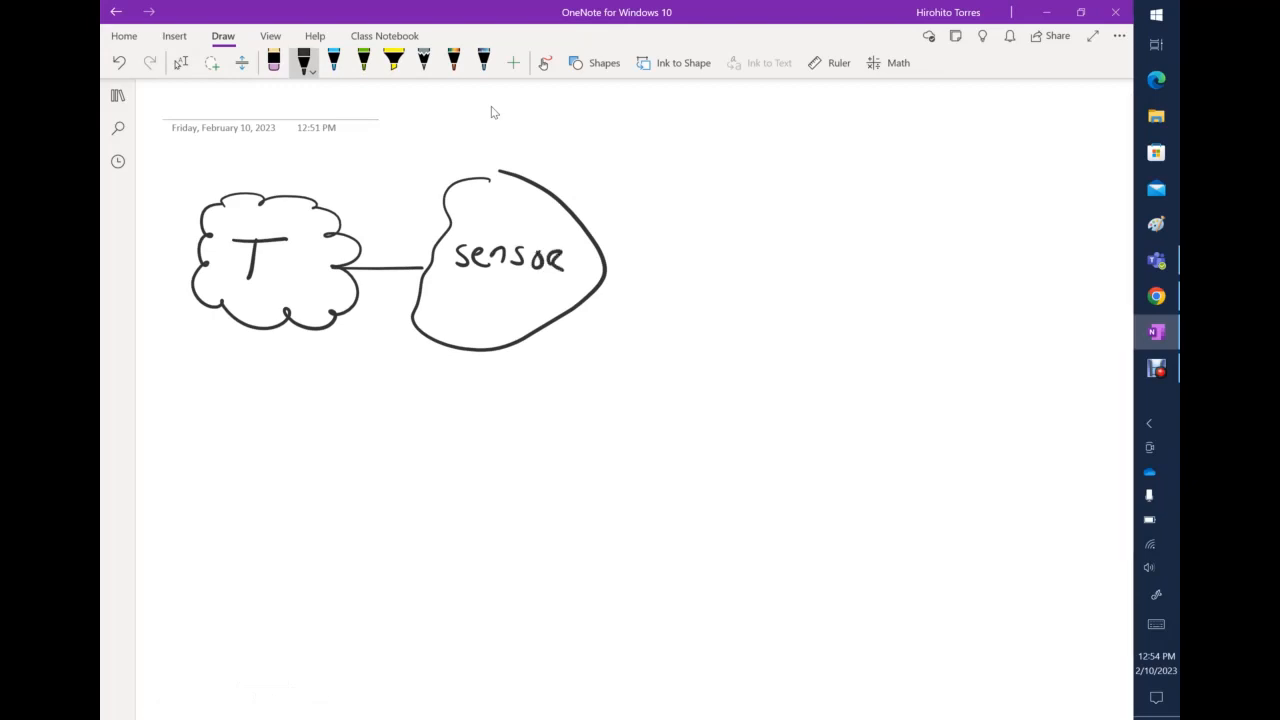
# Underline the T in the cloud and add several short underlines below the word "sensor"
pyautogui.moveTo(263, 288); pyautogui.dragTo(235, 289)
pyautogui.click(181, 62)
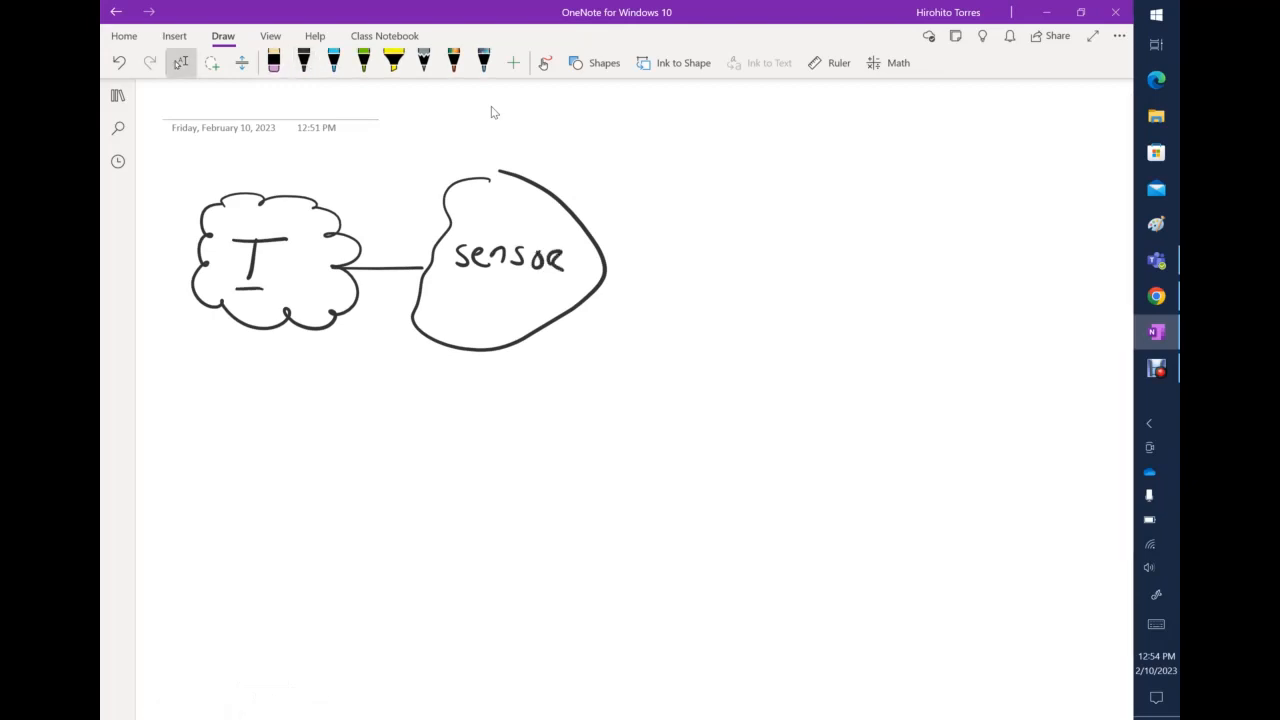
pyautogui.click(304, 62)
pyautogui.moveTo(527, 275)
pyautogui.mouseDown()
pyautogui.moveTo(486, 278)
pyautogui.moveTo(520, 286)
pyautogui.mouseUp()
pyautogui.moveTo(491, 300); pyautogui.dragTo(503, 298)
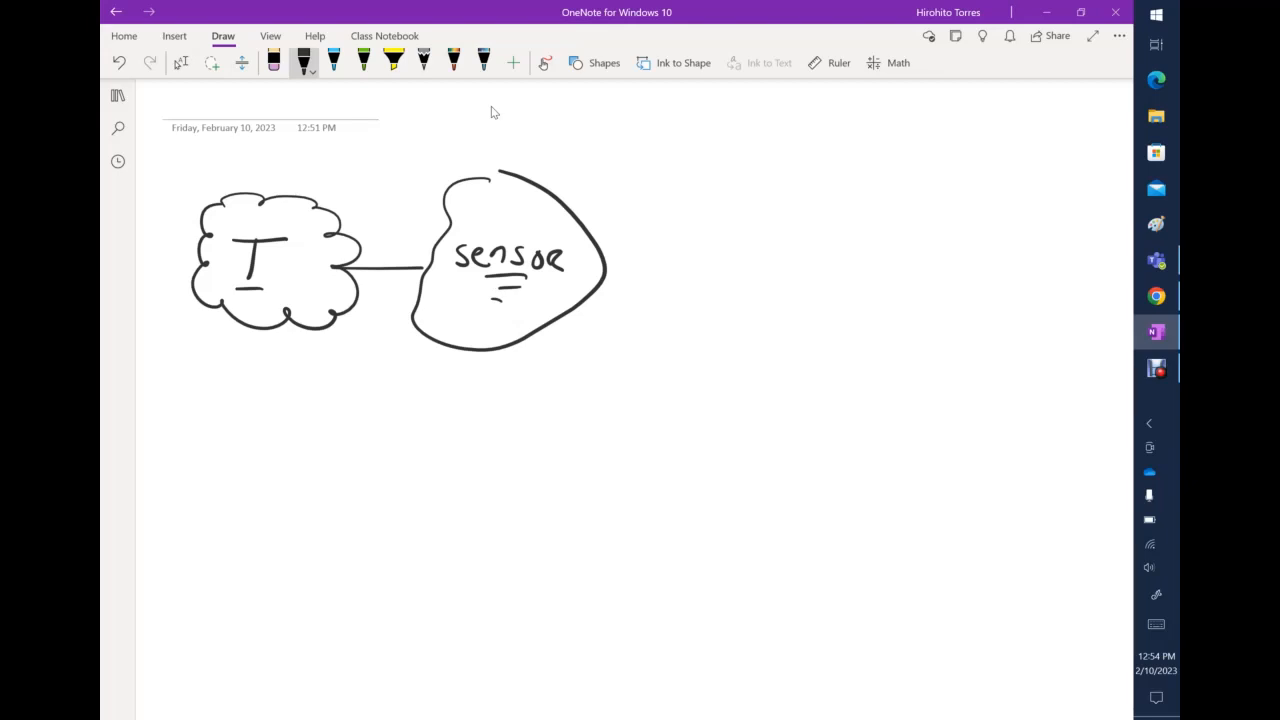
# Draw an arrow going out from the upper part of the sensor shape and label it "Digital signal"
pyautogui.moveTo(552, 199); pyautogui.dragTo(749, 198)
pyautogui.moveTo(765, 161)
pyautogui.mouseDown()
pyautogui.moveTo(760, 190)
pyautogui.moveTo(802, 153)
pyautogui.moveTo(799, 202)
pyautogui.moveTo(818, 196)
pyautogui.mouseUp()
pyautogui.moveTo(837, 182); pyautogui.dragTo(847, 202)
pyautogui.moveTo(862, 179); pyautogui.dragTo(888, 188)
pyautogui.moveTo(904, 178); pyautogui.dragTo(906, 194)
pyautogui.moveTo(918, 147); pyautogui.dragTo(920, 190)
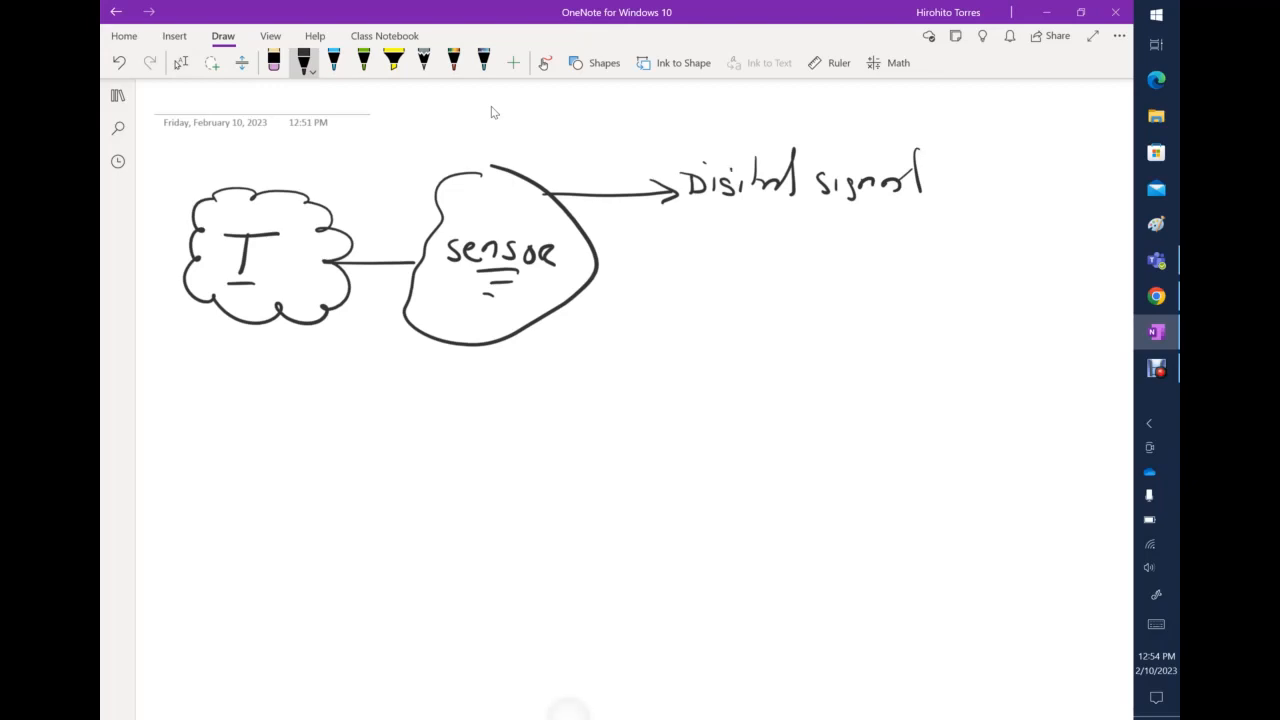
pyautogui.press('Escape')
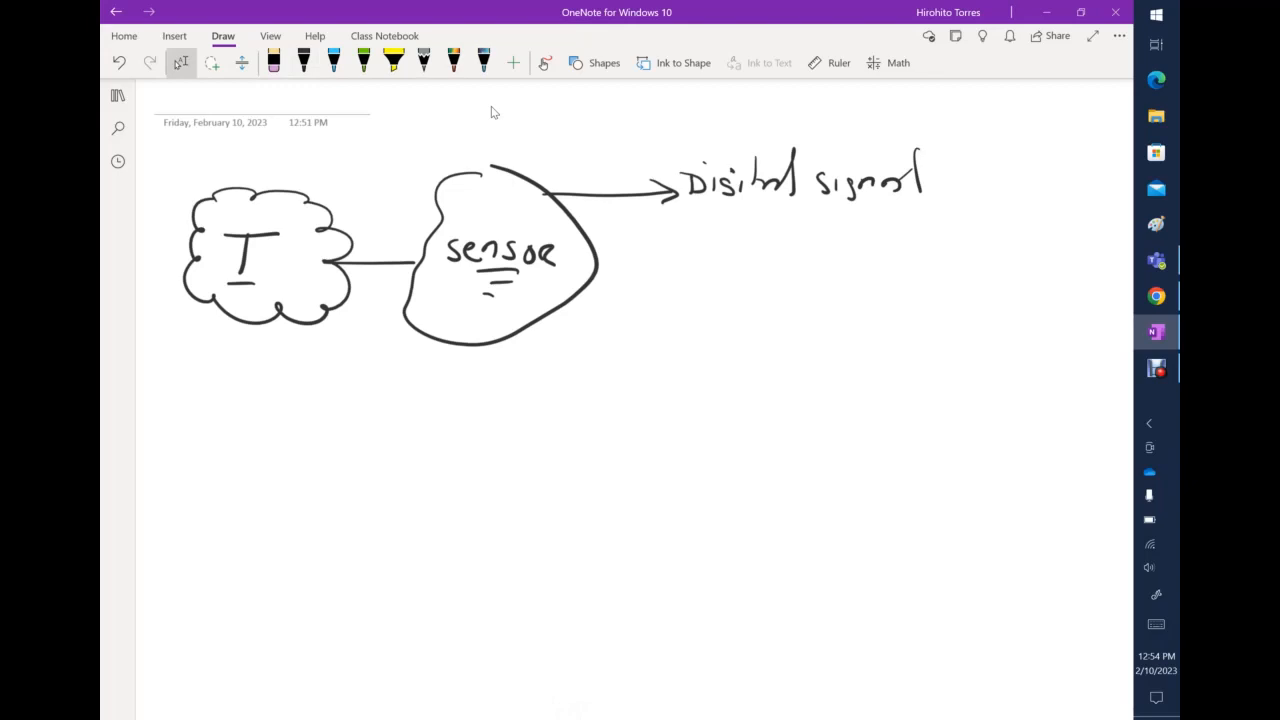
# Close the gap in the sensor outline and add a second output arrow labelled "Resistance Value"
pyautogui.moveTo(465, 176); pyautogui.dragTo(491, 165)
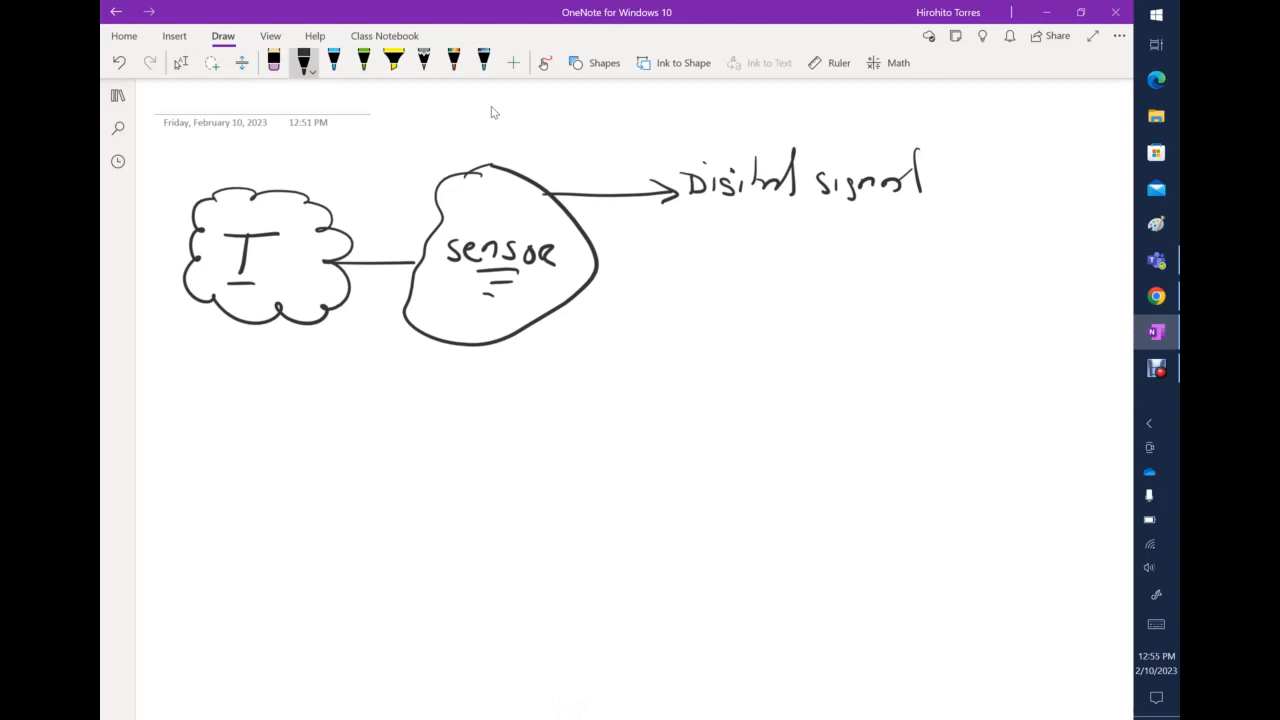
pyautogui.moveTo(598, 268); pyautogui.dragTo(700, 271)
pyautogui.moveTo(695, 242); pyautogui.dragTo(713, 271)
pyautogui.moveTo(720, 250)
pyautogui.mouseDown()
pyautogui.moveTo(720, 269)
pyautogui.moveTo(738, 264)
pyautogui.mouseUp()
pyautogui.moveTo(754, 250); pyautogui.dragTo(766, 265)
pyautogui.moveTo(782, 222); pyautogui.dragTo(790, 262)
pyautogui.moveTo(790, 257)
pyautogui.mouseDown()
pyautogui.moveTo(815, 246)
pyautogui.moveTo(828, 257)
pyautogui.mouseUp()
pyautogui.moveTo(836, 256)
pyautogui.mouseDown()
pyautogui.moveTo(847, 240)
pyautogui.moveTo(856, 262)
pyautogui.moveTo(898, 234)
pyautogui.mouseUp()
pyautogui.moveTo(912, 240)
pyautogui.mouseDown()
pyautogui.moveTo(906, 250)
pyautogui.moveTo(920, 250)
pyautogui.mouseUp()
pyautogui.moveTo(930, 224)
pyautogui.mouseDown()
pyautogui.moveTo(934, 256)
pyautogui.moveTo(956, 254)
pyautogui.mouseUp()
pyautogui.moveTo(964, 246); pyautogui.dragTo(978, 250)
# Draw a third output arrow from the lower part of the sensor shape and label it "voltage"
pyautogui.click(304, 62)
pyautogui.moveTo(532, 323); pyautogui.dragTo(650, 324)
pyautogui.moveTo(632, 311)
pyautogui.mouseDown()
pyautogui.moveTo(654, 322)
pyautogui.moveTo(640, 334)
pyautogui.moveTo(707, 312)
pyautogui.mouseUp()
pyautogui.click(687, 309)
pyautogui.moveTo(724, 314); pyautogui.dragTo(734, 326)
pyautogui.moveTo(750, 280); pyautogui.dragTo(752, 322)
pyautogui.moveTo(743, 302); pyautogui.dragTo(760, 300)
pyautogui.moveTo(776, 306)
pyautogui.mouseDown()
pyautogui.moveTo(778, 322)
pyautogui.moveTo(798, 326)
pyautogui.moveTo(784, 340)
pyautogui.mouseUp()
pyautogui.moveTo(808, 318); pyautogui.dragTo(818, 326)
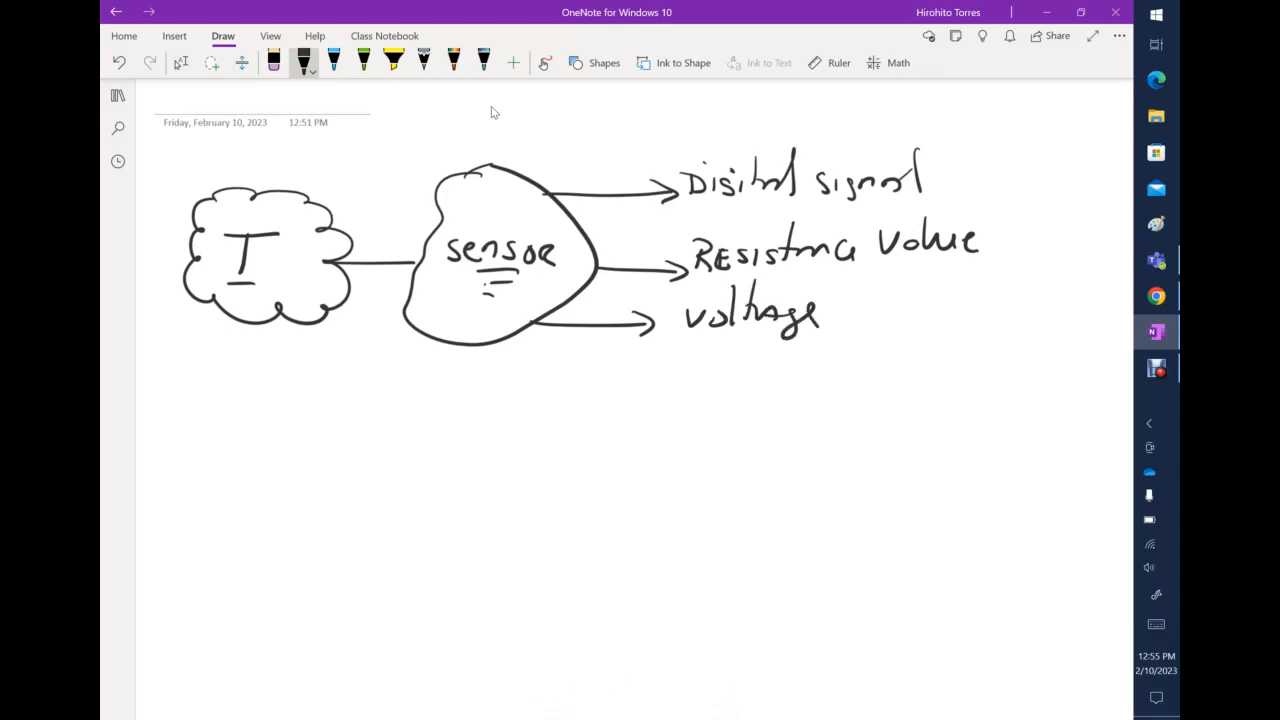
# Add emphasis strokes below "sensor", beside the T, and pointing at the resistance and voltage arrows
pyautogui.moveTo(496, 288); pyautogui.dragTo(464, 310)
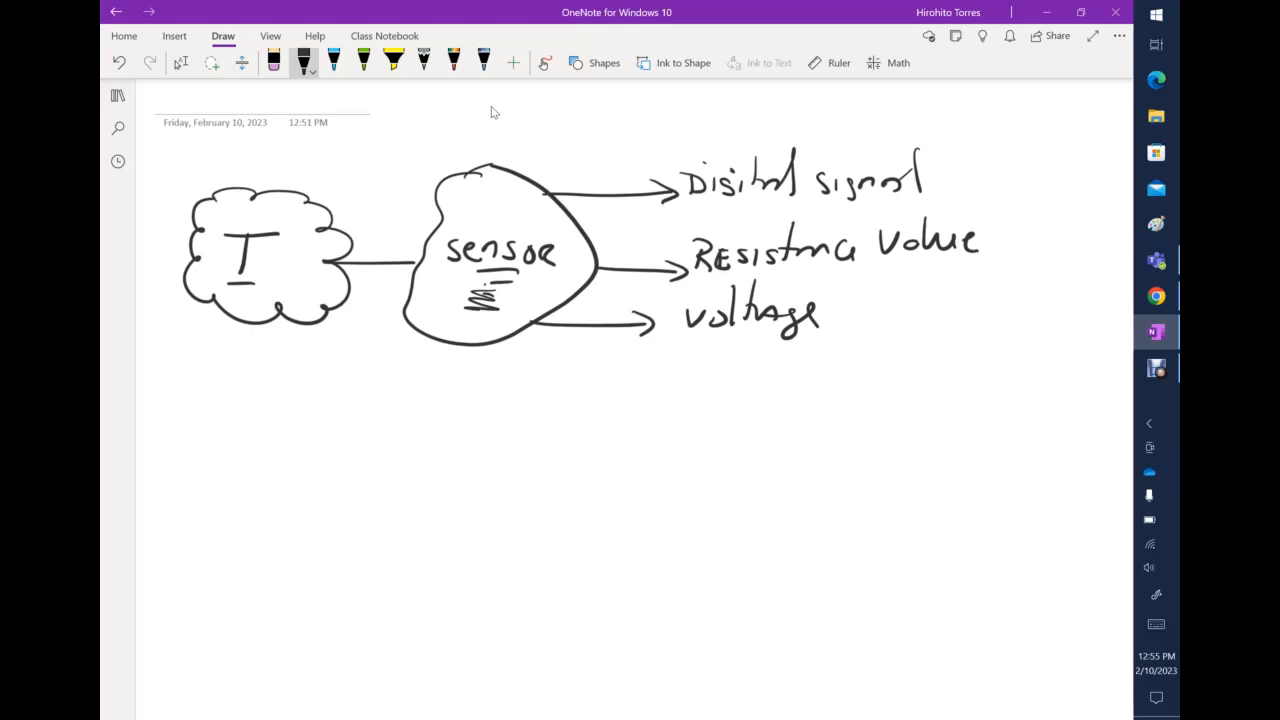
pyautogui.click(276, 272)
pyautogui.moveTo(616, 233); pyautogui.dragTo(652, 251)
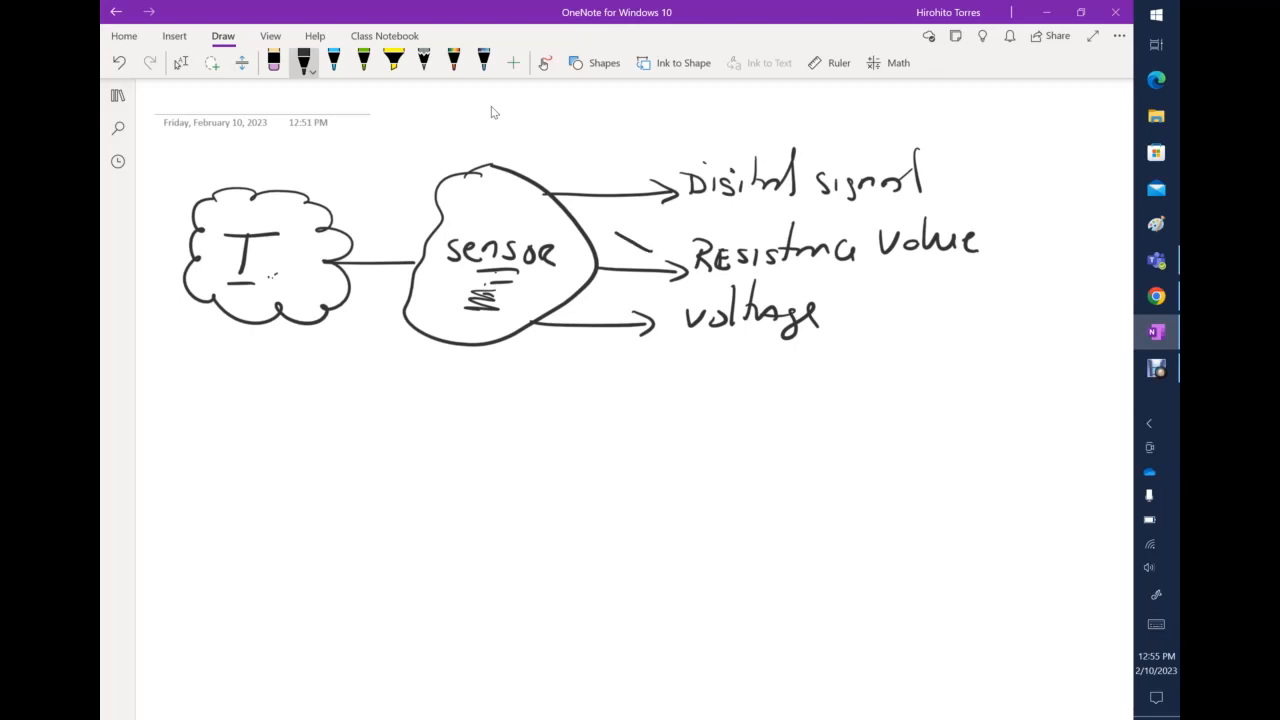
pyautogui.moveTo(589, 296); pyautogui.dragTo(618, 314)
pyautogui.click(181, 62)
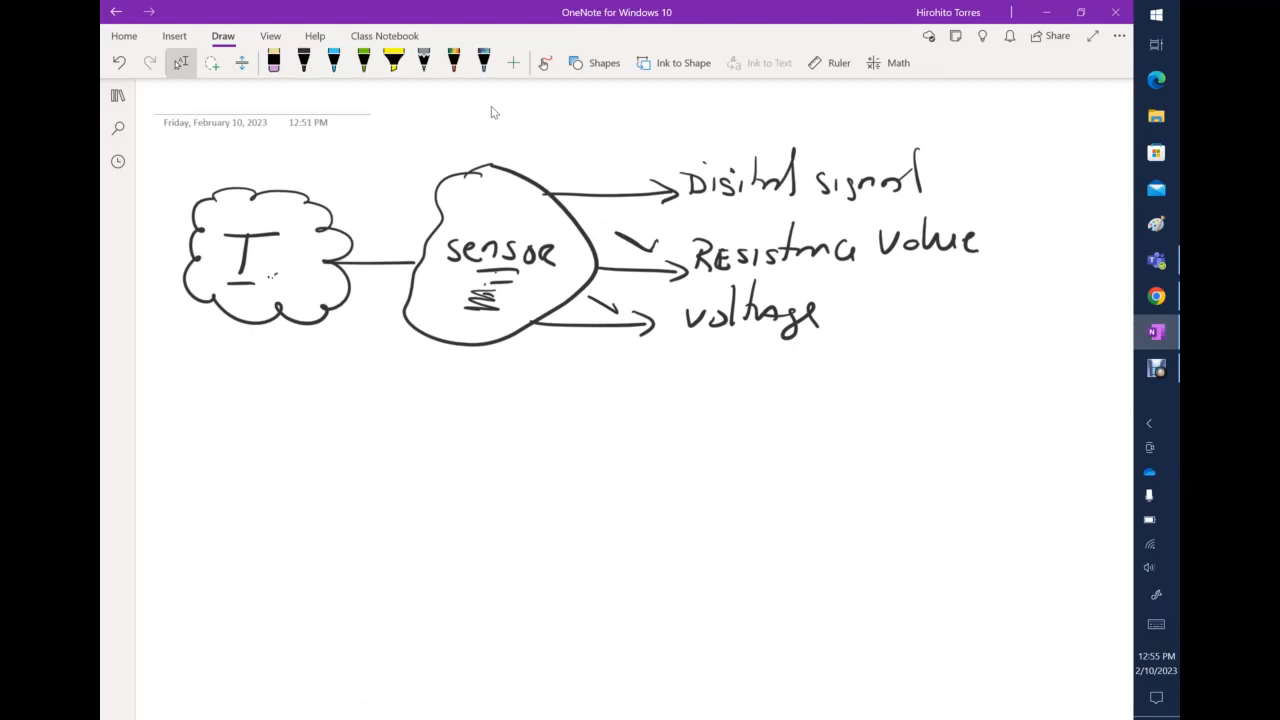
# Enclose the resistance value and voltage outputs together in a wavy cloud outline
pyautogui.click(303, 62)
pyautogui.moveTo(553, 244)
pyautogui.mouseDown()
pyautogui.moveTo(724, 216)
pyautogui.moveTo(976, 216)
pyautogui.moveTo(838, 338)
pyautogui.moveTo(550, 345)
pyautogui.moveTo(514, 246)
pyautogui.mouseUp()
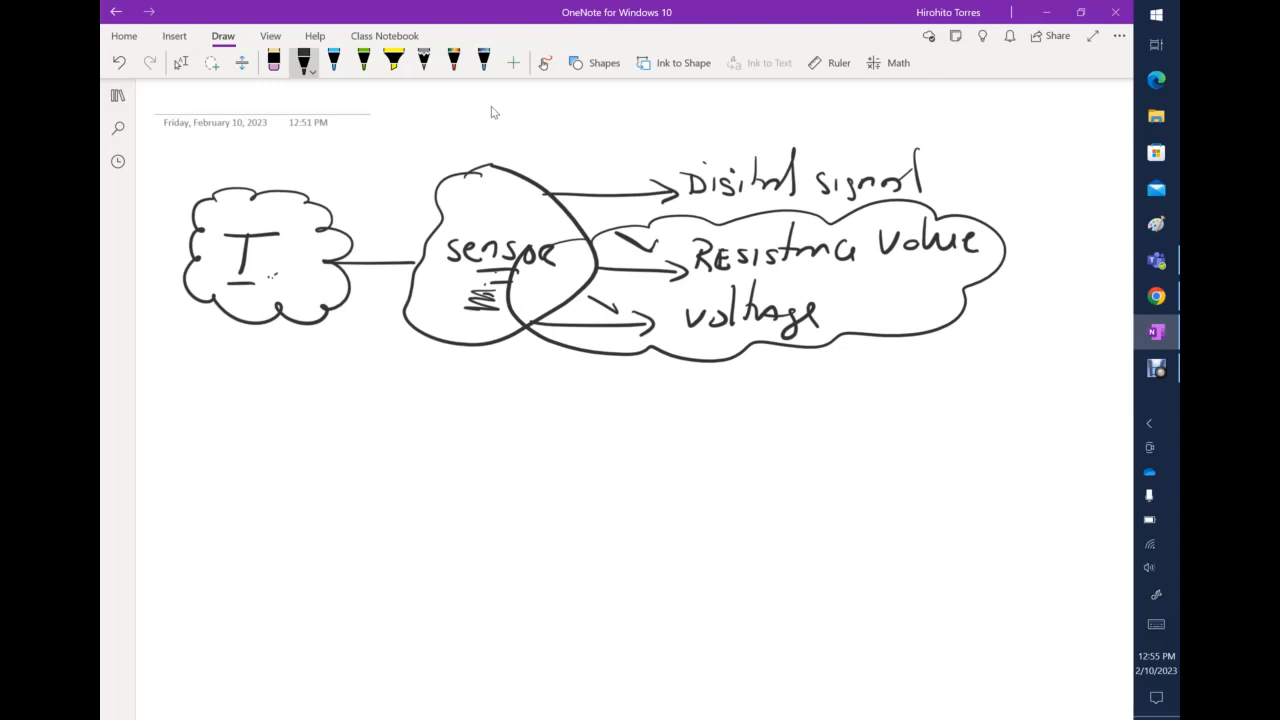
# Draw a pair of graph axes below the sensor diagram and label the vertical axis R with an ohm symbol
pyautogui.scroll(-2, 491, 112)
pyautogui.moveTo(361, 277)
pyautogui.mouseDown()
pyautogui.moveTo(368, 449)
pyautogui.moveTo(491, 480)
pyautogui.moveTo(814, 490)
pyautogui.mouseUp()
pyautogui.click(303, 62)
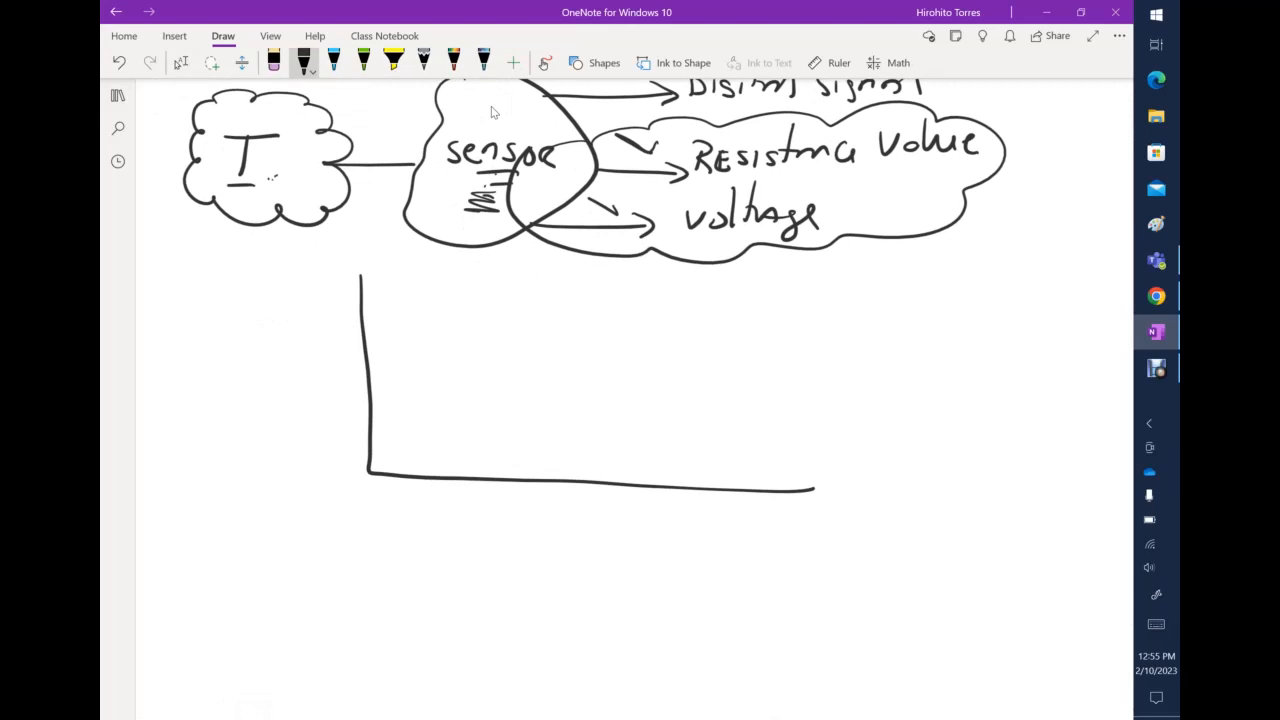
pyautogui.moveTo(271, 334)
pyautogui.mouseDown()
pyautogui.moveTo(272, 362)
pyautogui.moveTo(275, 350)
pyautogui.moveTo(293, 364)
pyautogui.mouseUp()
pyautogui.moveTo(220, 395)
pyautogui.mouseDown()
pyautogui.moveTo(286, 385)
pyautogui.moveTo(297, 398)
pyautogui.mouseUp()
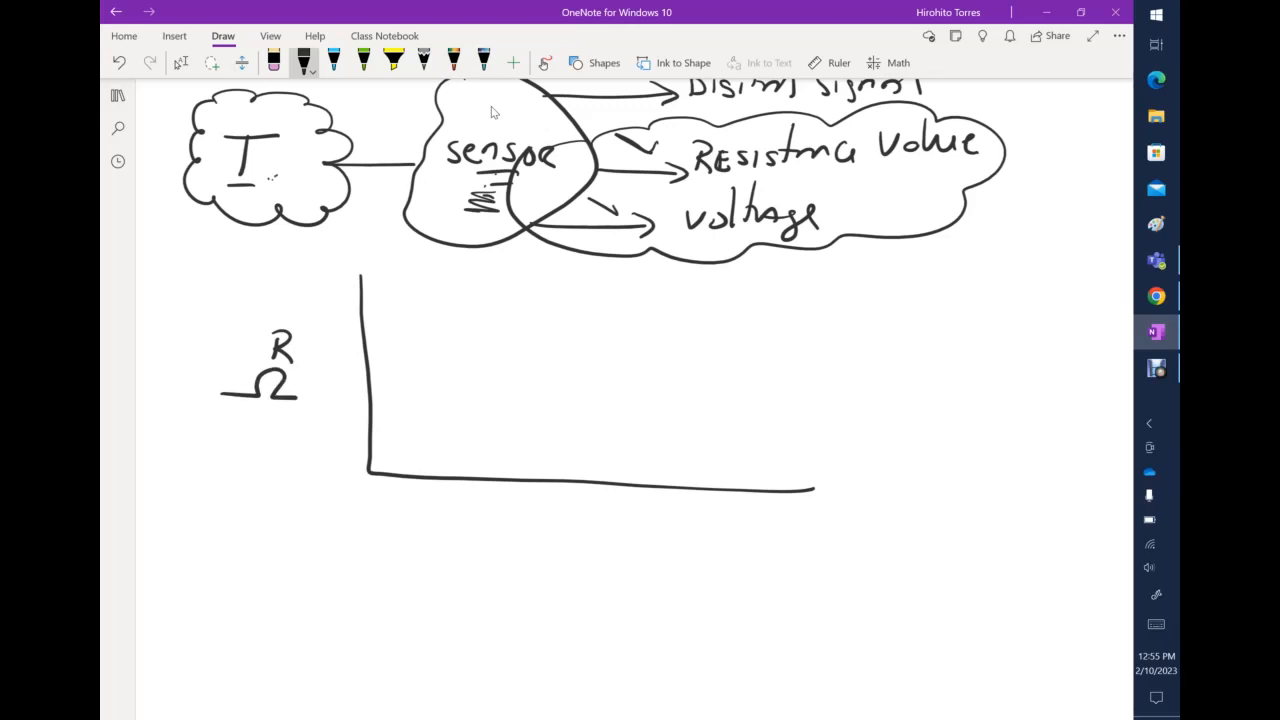
# Label the horizontal axis "Temp" and draw a downward-sloping curve that flattens out along the graph
pyautogui.moveTo(560, 518)
pyautogui.mouseDown()
pyautogui.moveTo(594, 515)
pyautogui.moveTo(569, 538)
pyautogui.mouseUp()
pyautogui.moveTo(583, 525); pyautogui.dragTo(598, 538)
pyautogui.moveTo(581, 521)
pyautogui.mouseDown()
pyautogui.moveTo(618, 524)
pyautogui.moveTo(624, 550)
pyautogui.mouseUp()
pyautogui.moveTo(622, 528); pyautogui.dragTo(640, 532)
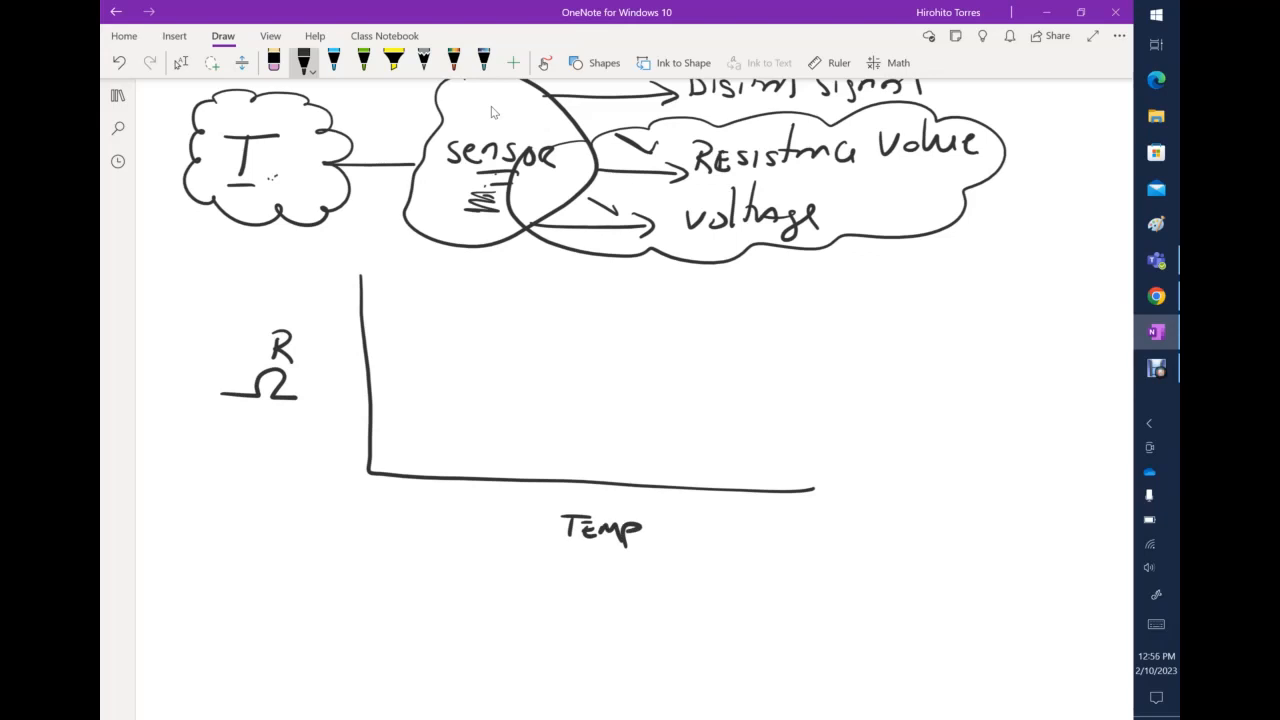
pyautogui.moveTo(381, 249)
pyautogui.mouseDown()
pyautogui.moveTo(446, 348)
pyautogui.moveTo(624, 430)
pyautogui.moveTo(790, 446)
pyautogui.mouseUp()
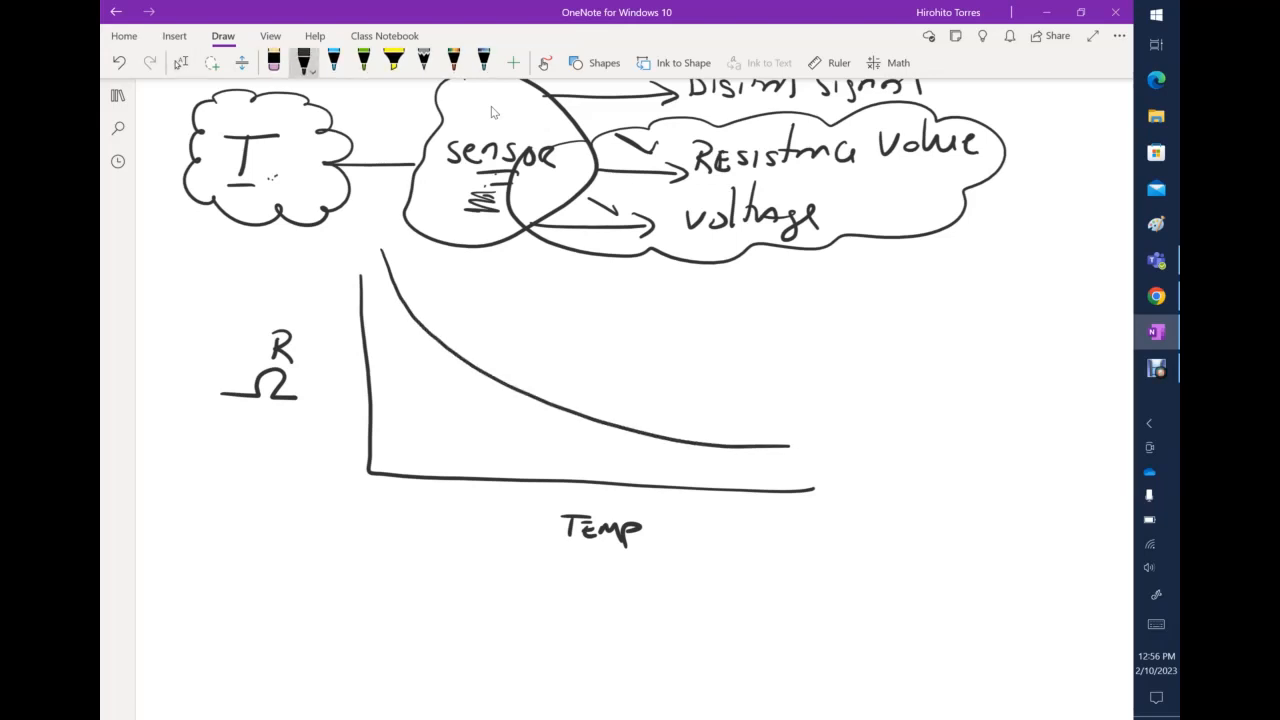
# Add an arrow after "Temp", mark 150°C on the temperature axis, and link it to 1K with a dashed line
pyautogui.moveTo(670, 520); pyautogui.dragTo(712, 522)
pyautogui.moveTo(773, 481); pyautogui.dragTo(777, 529)
pyautogui.moveTo(769, 512)
pyautogui.mouseDown()
pyautogui.moveTo(821, 502)
pyautogui.moveTo(845, 535)
pyautogui.mouseUp()
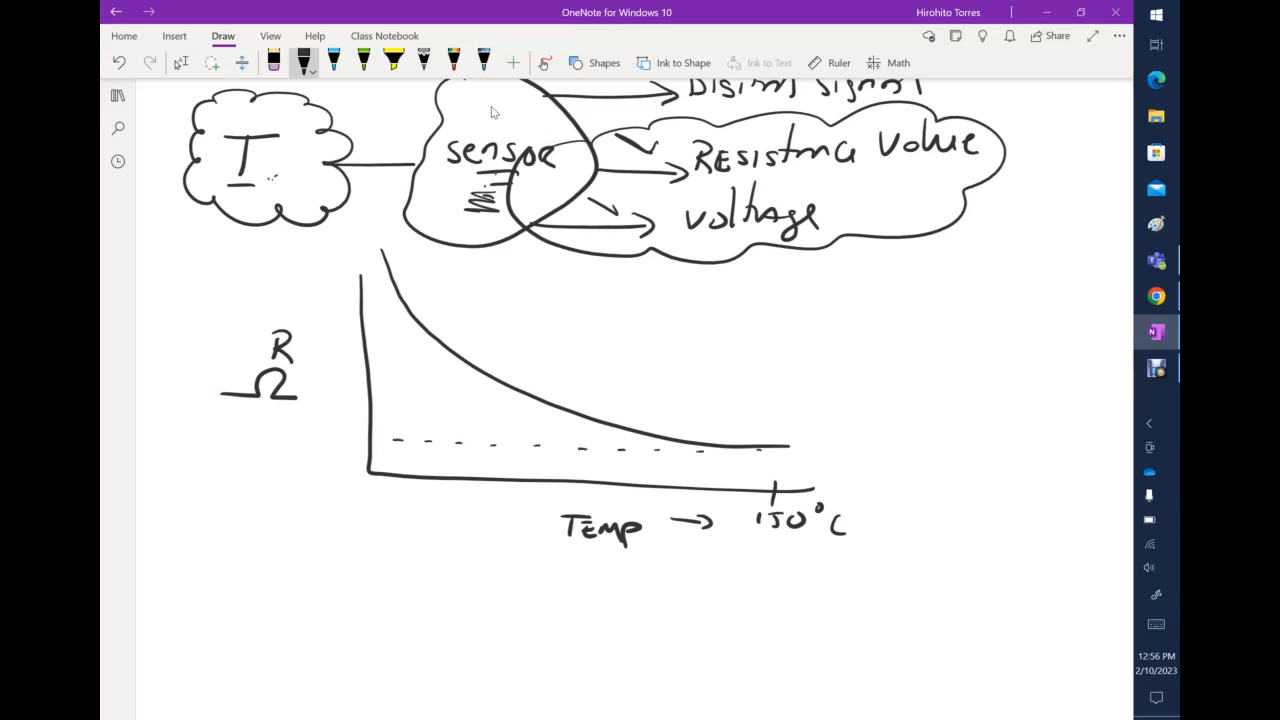
pyautogui.moveTo(306, 429); pyautogui.dragTo(344, 445)
# Add a tick labelled 25°C on the temperature axis
pyautogui.moveTo(503, 470)
pyautogui.mouseDown()
pyautogui.moveTo(482, 516)
pyautogui.moveTo(499, 518)
pyautogui.mouseUp()
pyautogui.moveTo(506, 503); pyautogui.dragTo(503, 518)
pyautogui.moveTo(510, 500); pyautogui.dragTo(525, 496)
pyautogui.moveTo(537, 509); pyautogui.dragTo(536, 518)
pyautogui.click(181, 62)
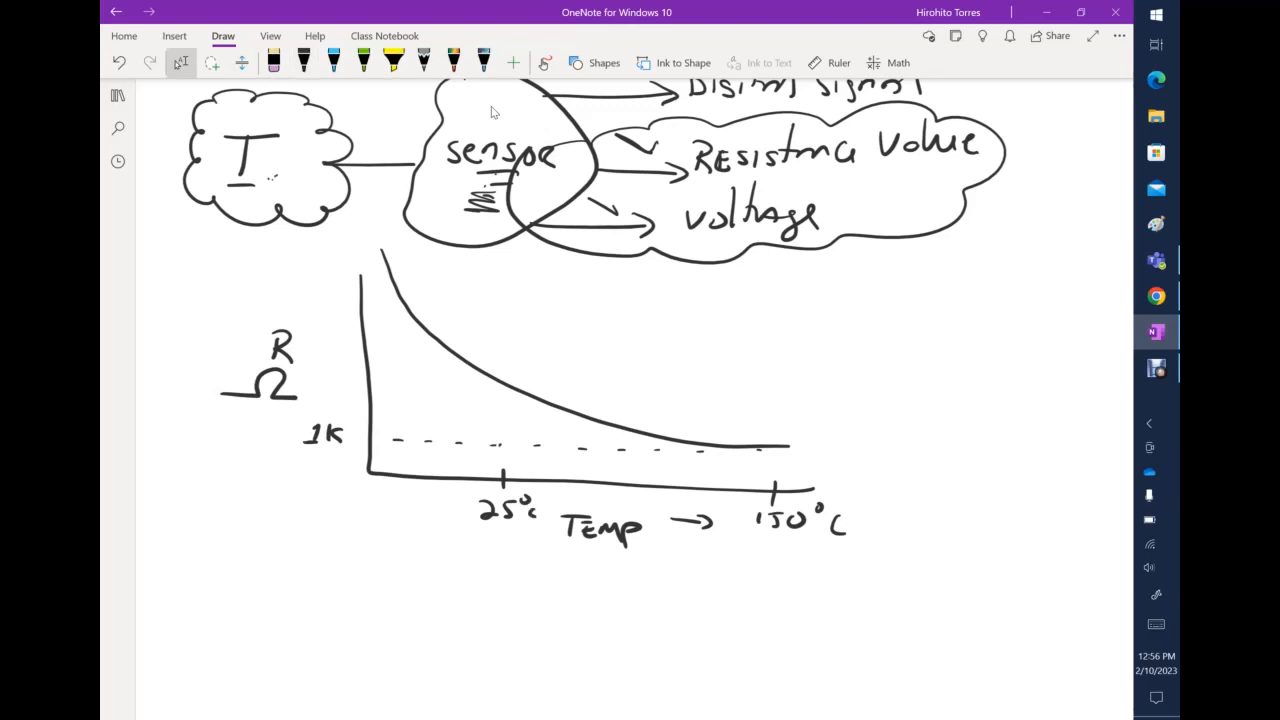
# Draw dashed guide lines from the curve at 25°C to the resistance axis and label that level 10K
pyautogui.moveTo(499, 380); pyautogui.dragTo(489, 380)
pyautogui.moveTo(450, 382); pyautogui.dragTo(405, 381)
pyautogui.moveTo(375, 381)
pyautogui.mouseDown()
pyautogui.moveTo(319, 385)
pyautogui.moveTo(332, 374)
pyautogui.moveTo(337, 387)
pyautogui.mouseUp()
pyautogui.moveTo(349, 372); pyautogui.dragTo(350, 387)
pyautogui.click(303, 62)
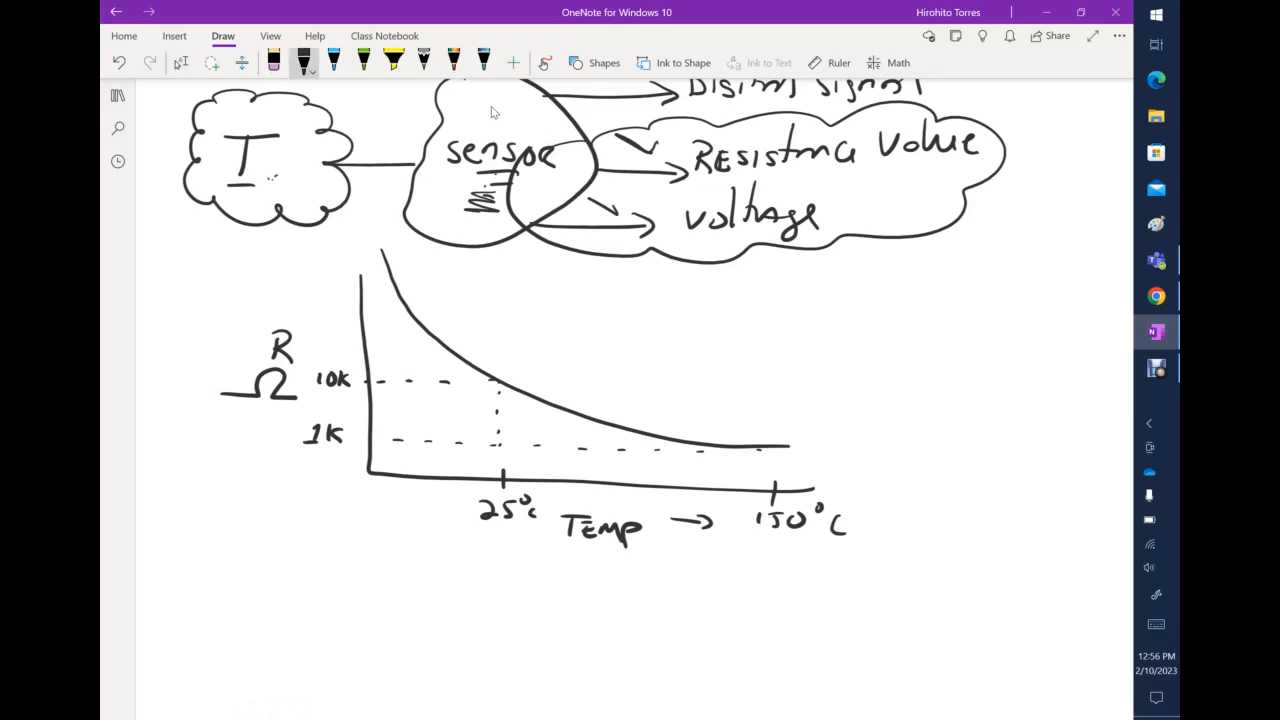
# Extend the resistance axis and curve upwards, and mark 0 on the temperature axis and 100K on the resistance axis
pyautogui.moveTo(356, 222); pyautogui.dragTo(355, 288)
pyautogui.moveTo(374, 236); pyautogui.dragTo(383, 256)
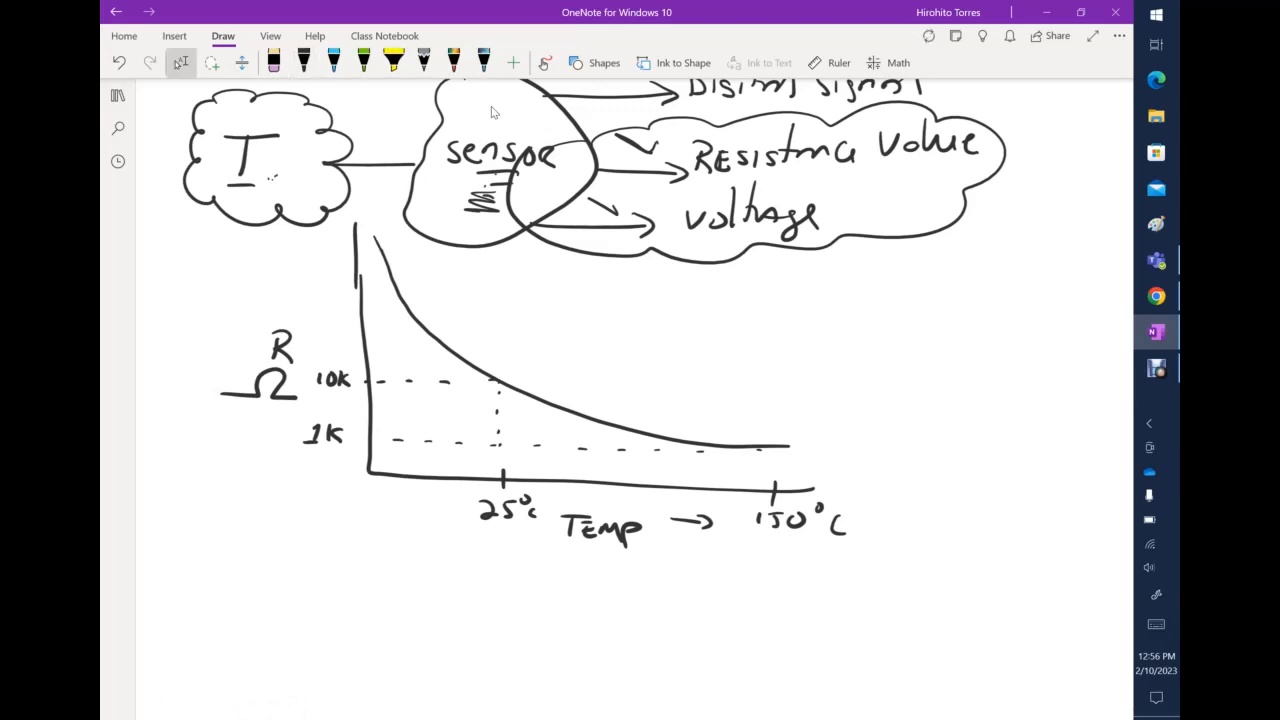
pyautogui.moveTo(415, 470); pyautogui.dragTo(415, 485)
pyautogui.moveTo(415, 500); pyautogui.dragTo(416, 497)
pyautogui.moveTo(261, 233)
pyautogui.mouseDown()
pyautogui.moveTo(261, 252)
pyautogui.moveTo(296, 234)
pyautogui.mouseUp()
pyautogui.moveTo(312, 233); pyautogui.dragTo(314, 246)
pyautogui.moveTo(316, 245); pyautogui.dragTo(331, 256)
pyautogui.click(303, 62)
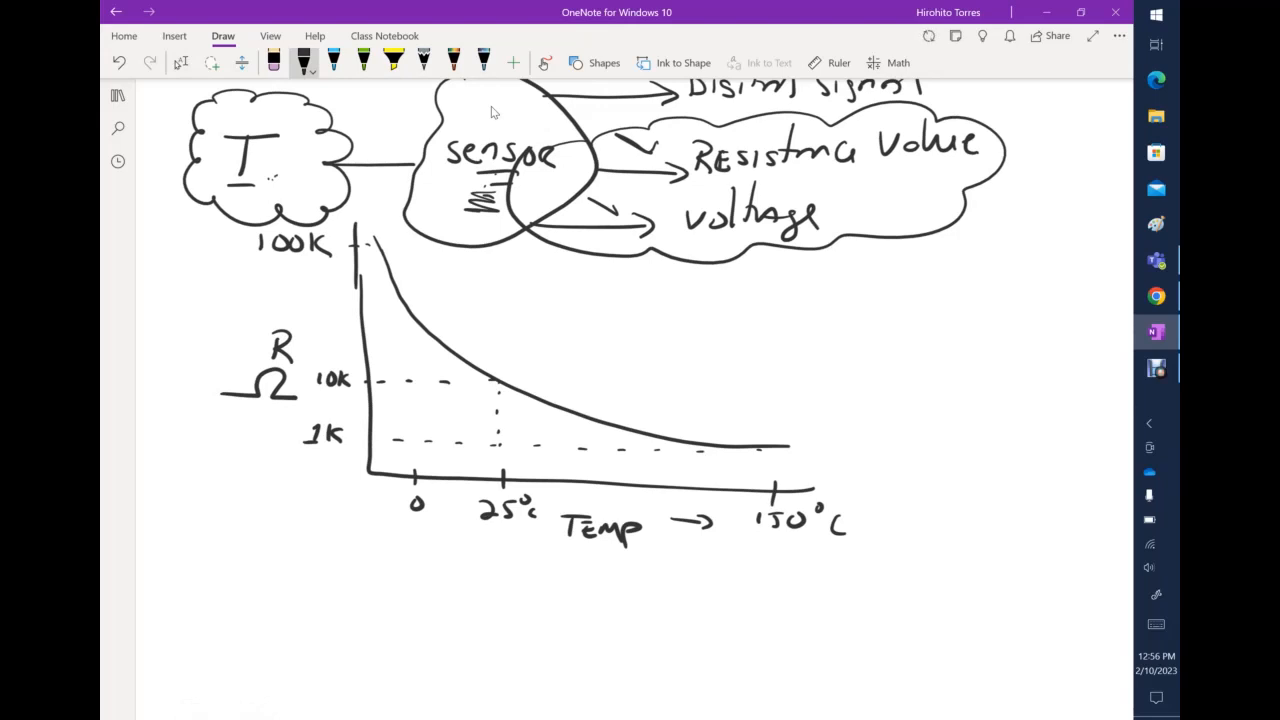
# Draw a slanted arrow pointing at the R label of the resistance axis
pyautogui.moveTo(202, 307); pyautogui.dragTo(256, 344)
pyautogui.click(181, 62)
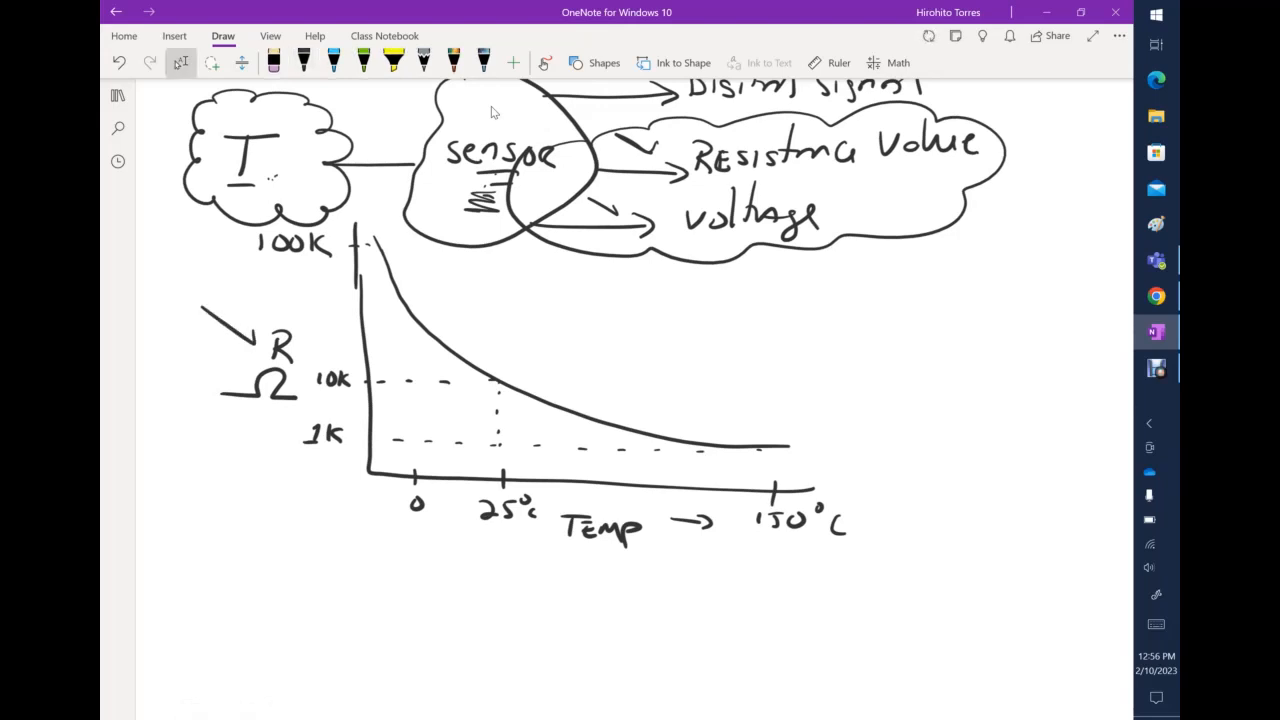
pyautogui.click(303, 62)
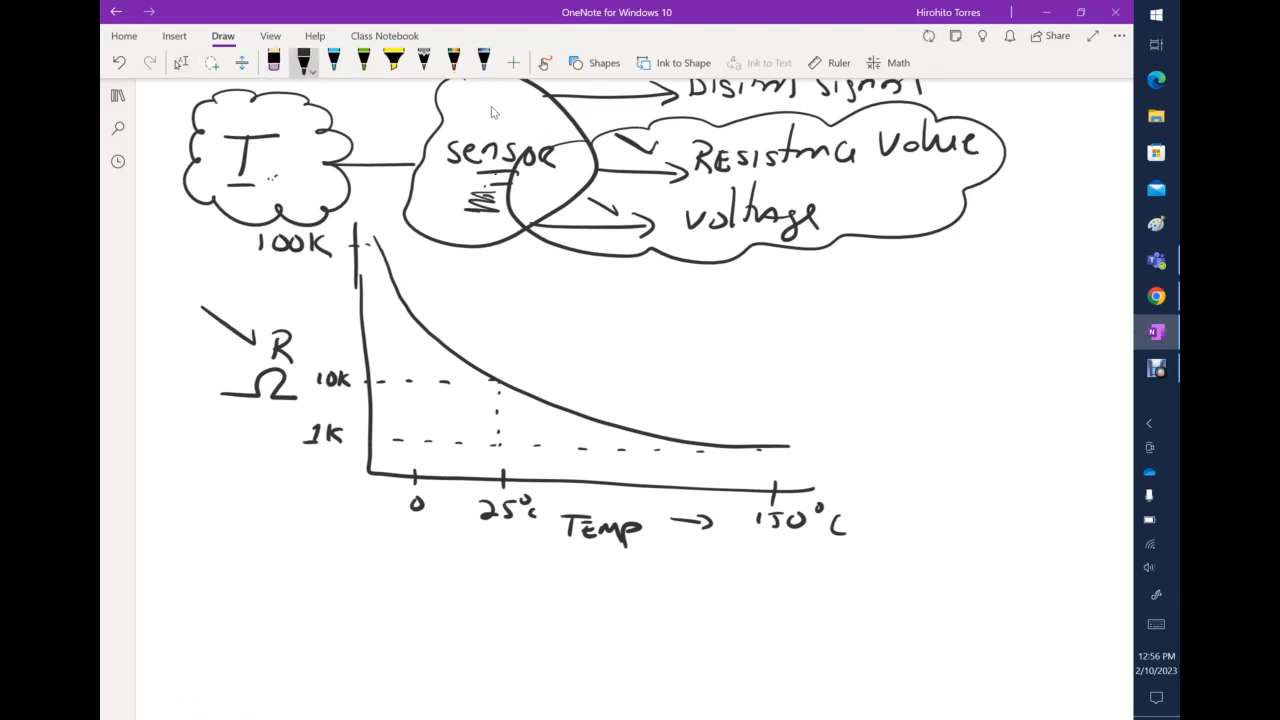
# Sketch a voltage divider below the graph with a resistor in series with a circled variable resistor down to ground
pyautogui.scroll(-3, 494, 113)
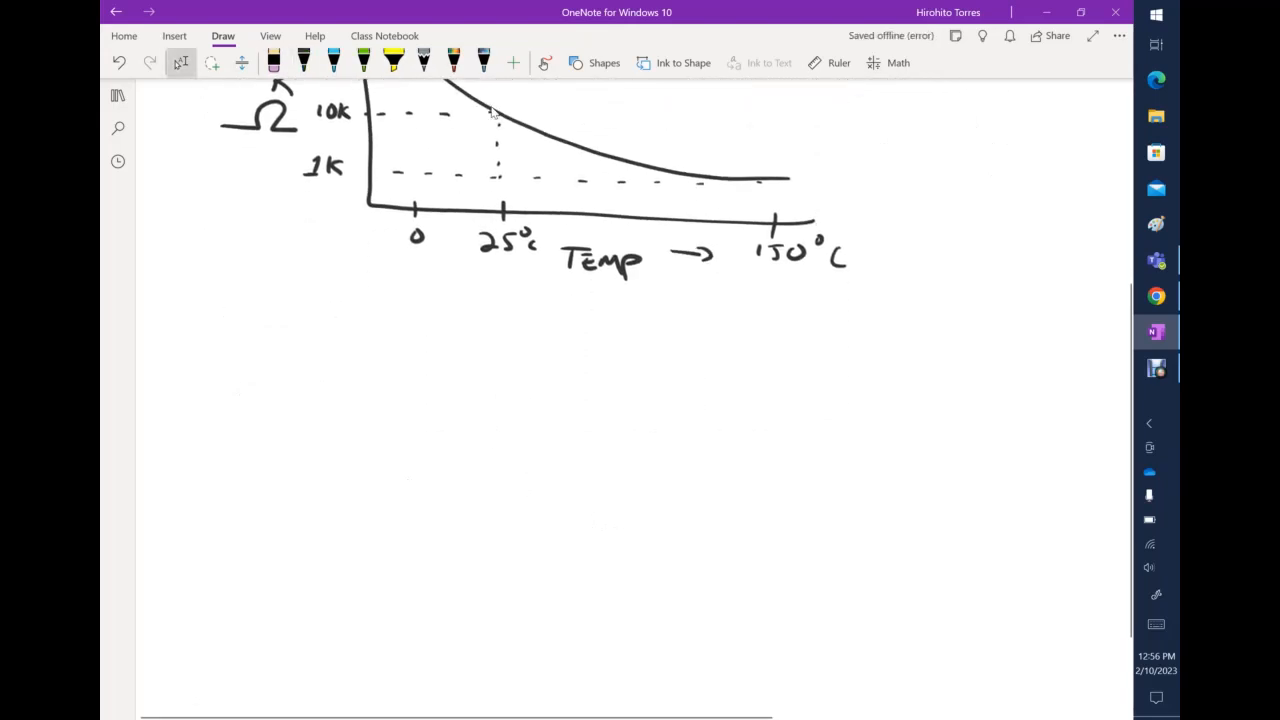
pyautogui.click(303, 62)
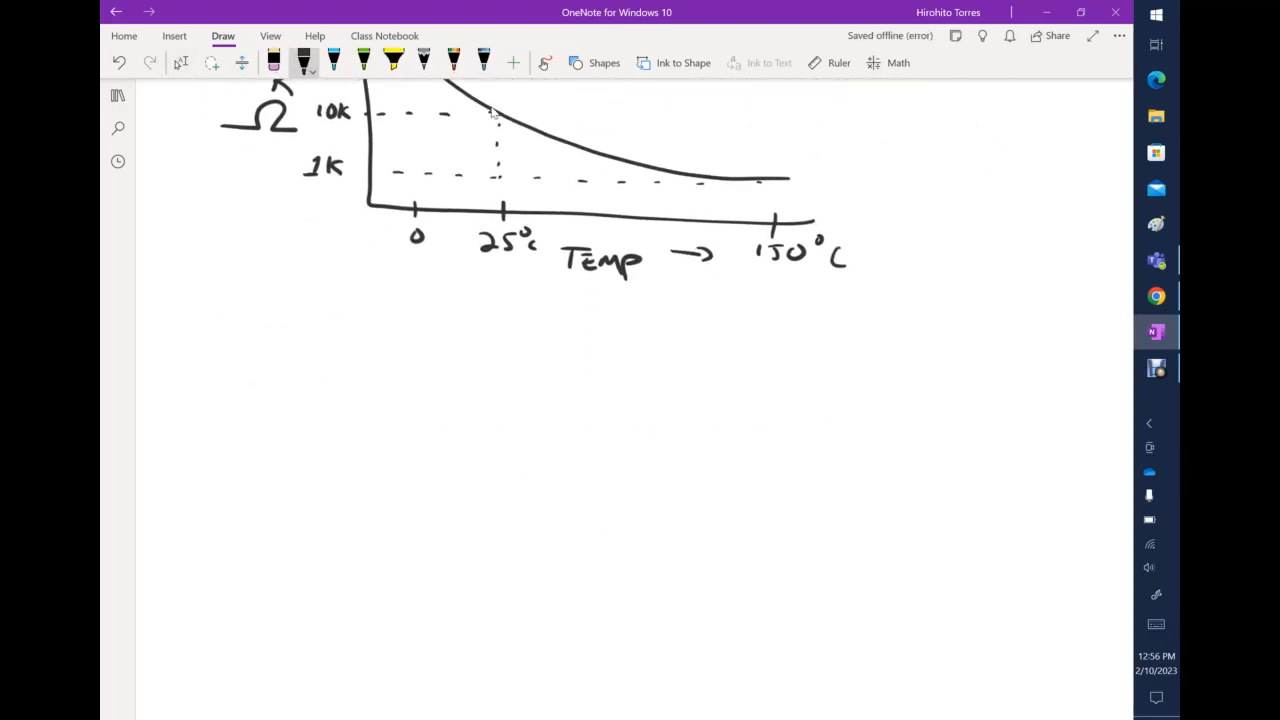
pyautogui.moveTo(338, 307)
pyautogui.mouseDown()
pyautogui.moveTo(339, 334)
pyautogui.moveTo(356, 346)
pyautogui.moveTo(320, 458)
pyautogui.moveTo(340, 484)
pyautogui.moveTo(325, 532)
pyautogui.moveTo(368, 536)
pyautogui.moveTo(342, 551)
pyautogui.mouseUp()
pyautogui.moveTo(320, 563)
pyautogui.mouseDown()
pyautogui.moveTo(340, 563)
pyautogui.moveTo(336, 573)
pyautogui.mouseUp()
pyautogui.moveTo(358, 423)
pyautogui.mouseDown()
pyautogui.moveTo(327, 425)
pyautogui.moveTo(344, 496)
pyautogui.moveTo(360, 424)
pyautogui.mouseUp()
pyautogui.moveTo(270, 482)
pyautogui.mouseDown()
pyautogui.moveTo(406, 440)
pyautogui.moveTo(401, 459)
pyautogui.mouseUp()
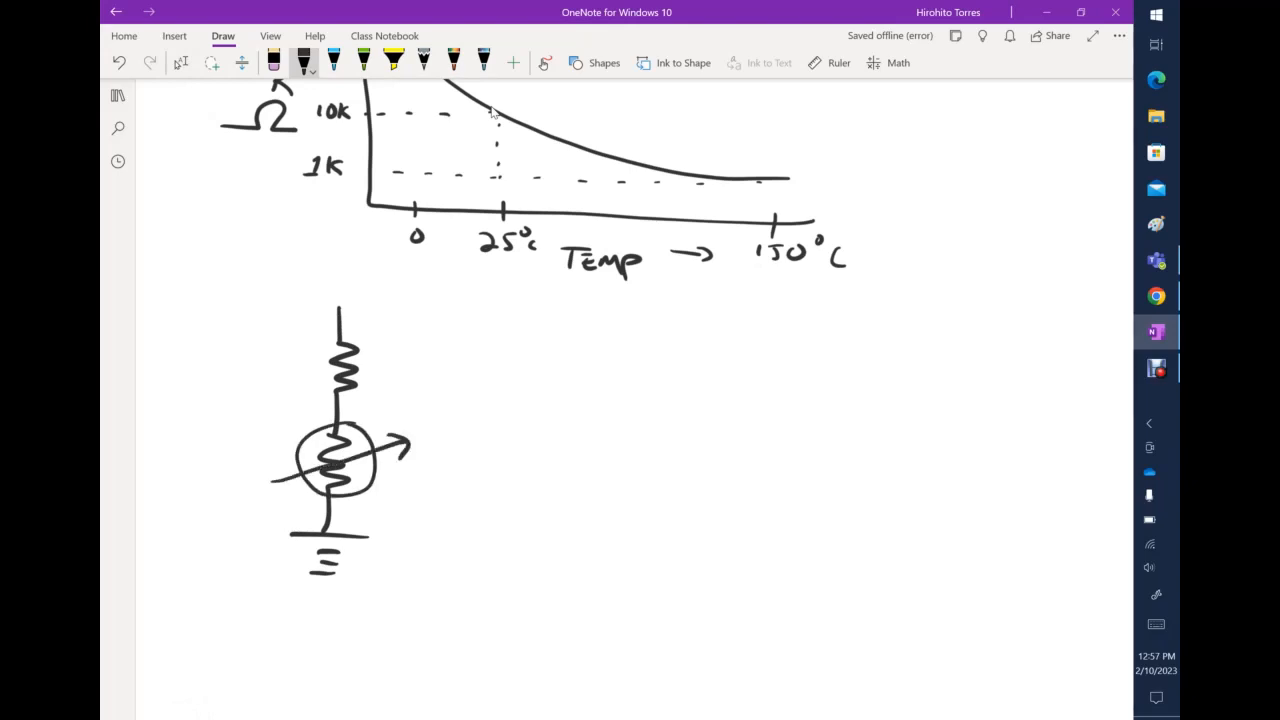
# Label the top of the divider circuit 5V and mark its supply terminal with a dot
pyautogui.moveTo(355, 291)
pyautogui.mouseDown()
pyautogui.moveTo(369, 300)
pyautogui.moveTo(357, 310)
pyautogui.mouseUp()
pyautogui.moveTo(355, 287); pyautogui.dragTo(403, 287)
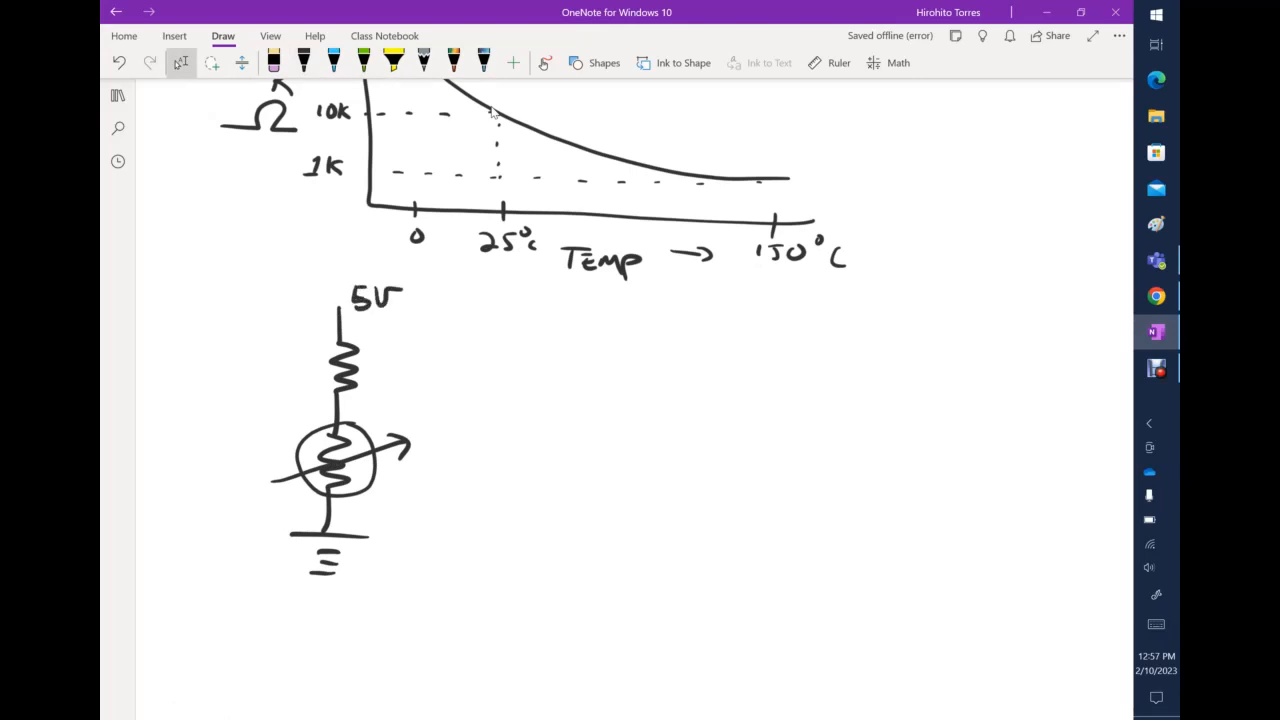
pyautogui.click(336, 307)
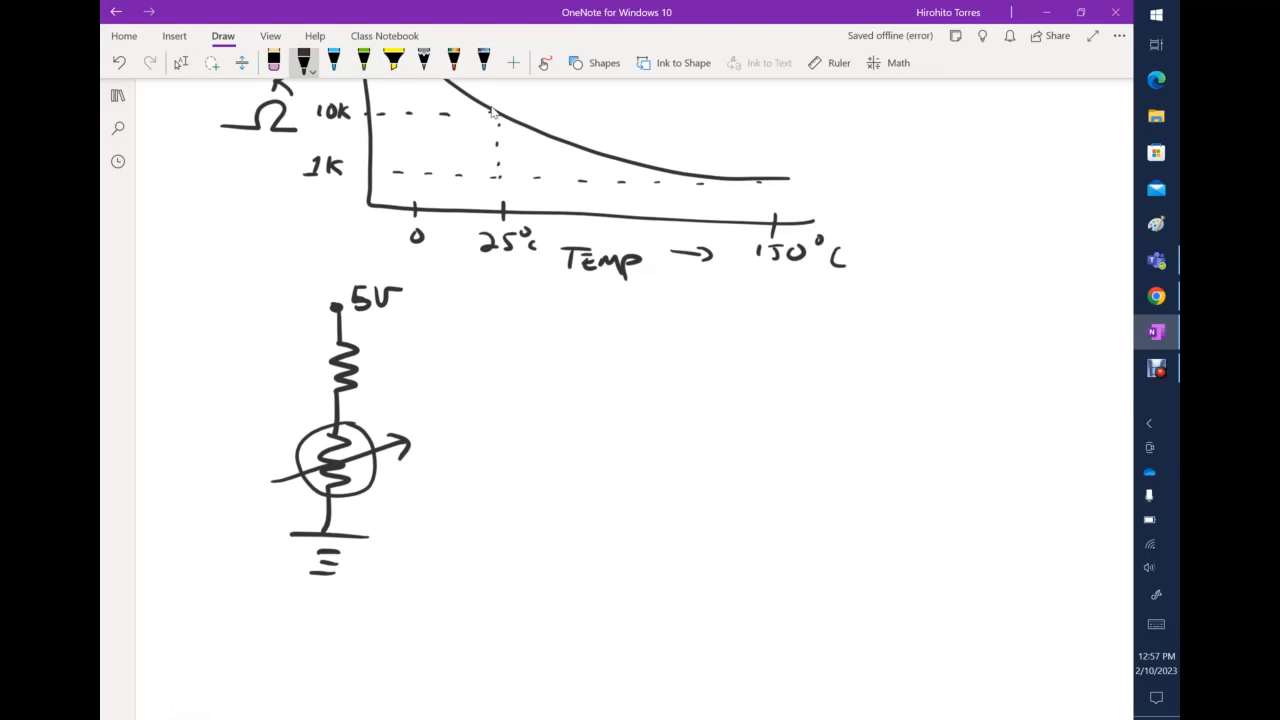
# Draw an output arrow from the junction between the two resistors and label it "Aout"
pyautogui.moveTo(338, 408)
pyautogui.mouseDown()
pyautogui.moveTo(570, 423)
pyautogui.moveTo(560, 433)
pyautogui.mouseUp()
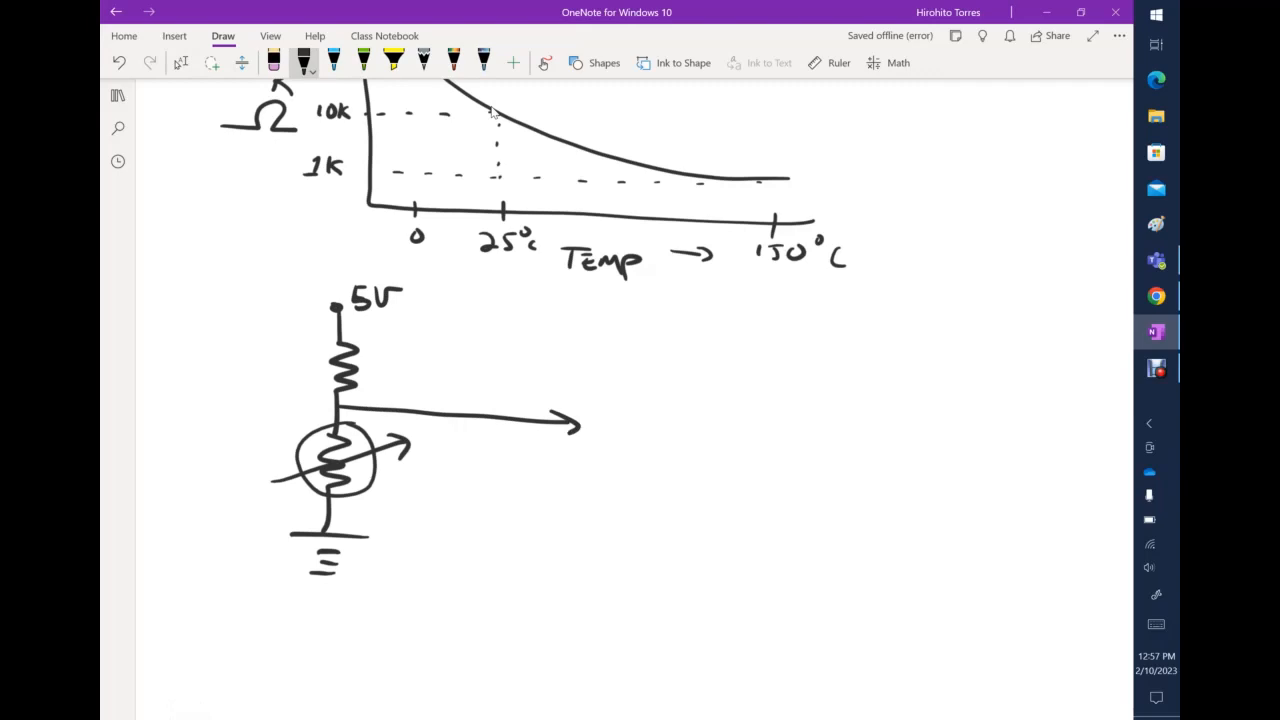
pyautogui.moveTo(462, 396)
pyautogui.mouseDown()
pyautogui.moveTo(467, 378)
pyautogui.moveTo(477, 397)
pyautogui.moveTo(519, 402)
pyautogui.mouseUp()
pyautogui.moveTo(512, 382); pyautogui.dragTo(524, 380)
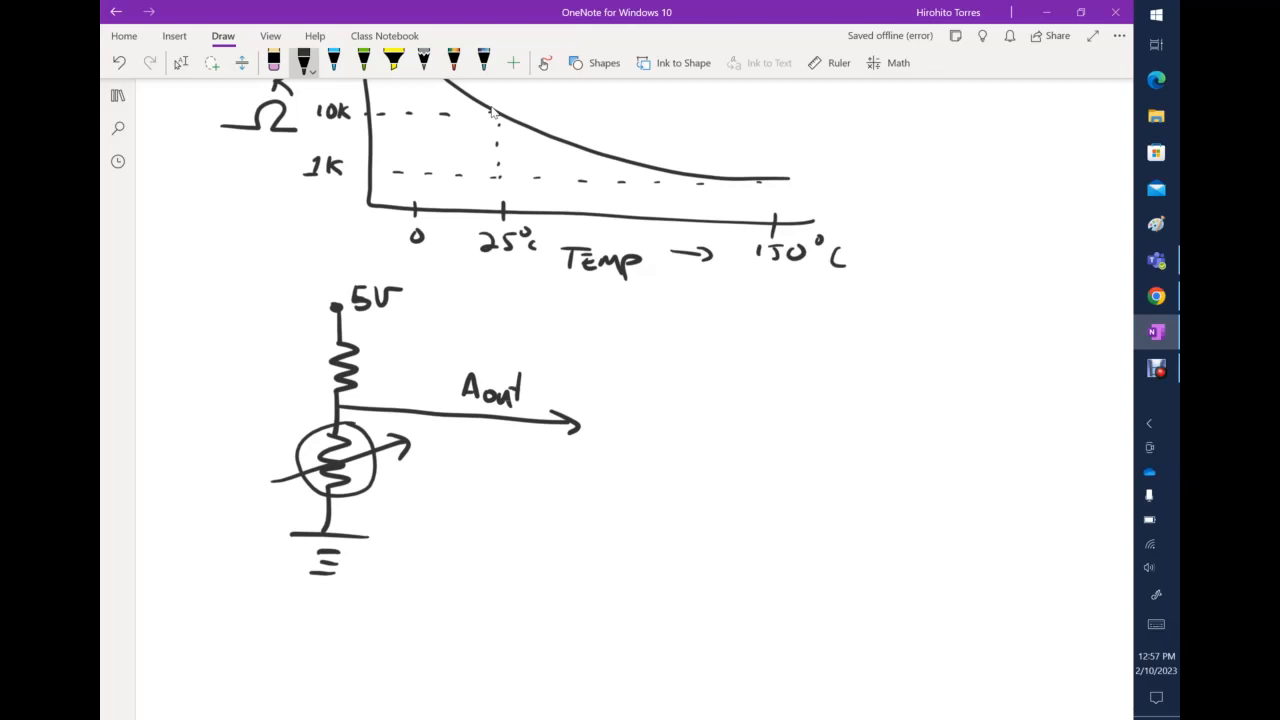
# Draw a large rectangle beside the output arrow with an inner column of pins labelled A0 to A5
pyautogui.moveTo(818, 300)
pyautogui.mouseDown()
pyautogui.moveTo(628, 297)
pyautogui.moveTo(640, 520)
pyautogui.moveTo(800, 548)
pyautogui.moveTo(806, 300)
pyautogui.mouseUp()
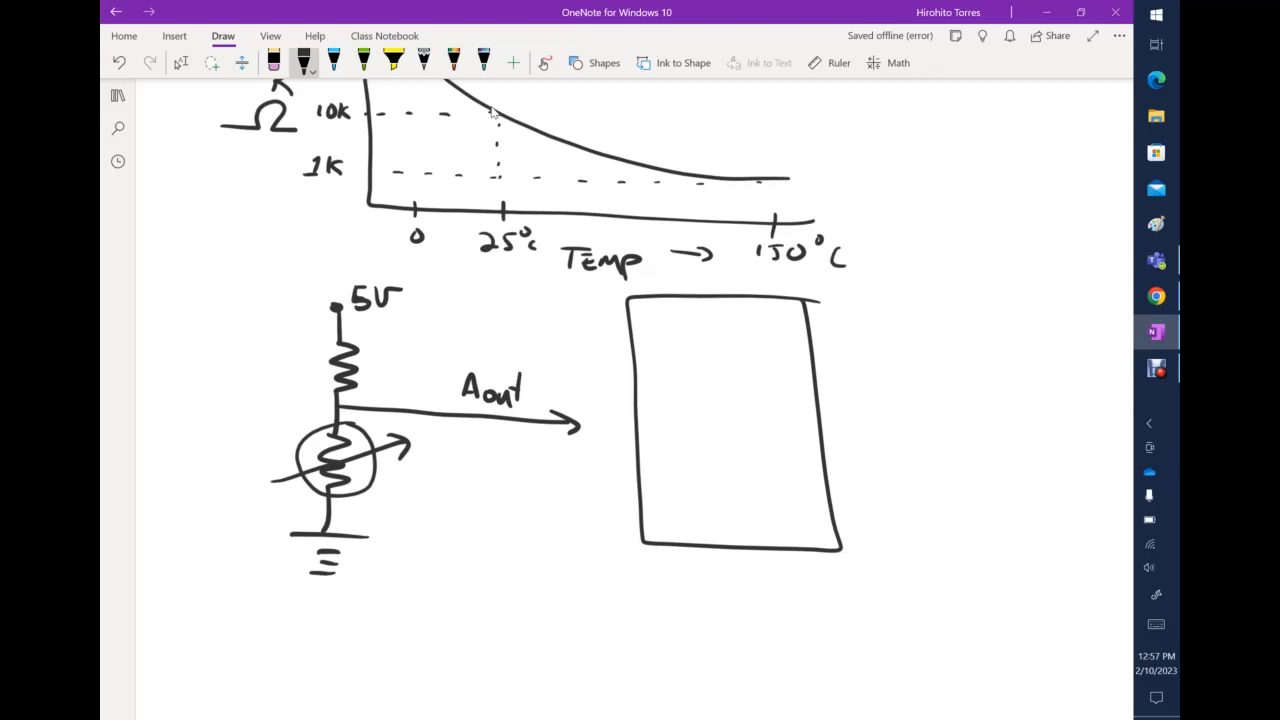
pyautogui.moveTo(636, 402)
pyautogui.mouseDown()
pyautogui.moveTo(680, 402)
pyautogui.moveTo(688, 546)
pyautogui.moveTo(648, 424)
pyautogui.moveTo(665, 418)
pyautogui.moveTo(651, 450)
pyautogui.moveTo(659, 475)
pyautogui.mouseUp()
pyautogui.moveTo(652, 468)
pyautogui.mouseDown()
pyautogui.moveTo(671, 479)
pyautogui.moveTo(662, 543)
pyautogui.mouseUp()
pyautogui.moveTo(664, 528); pyautogui.dragTo(677, 525)
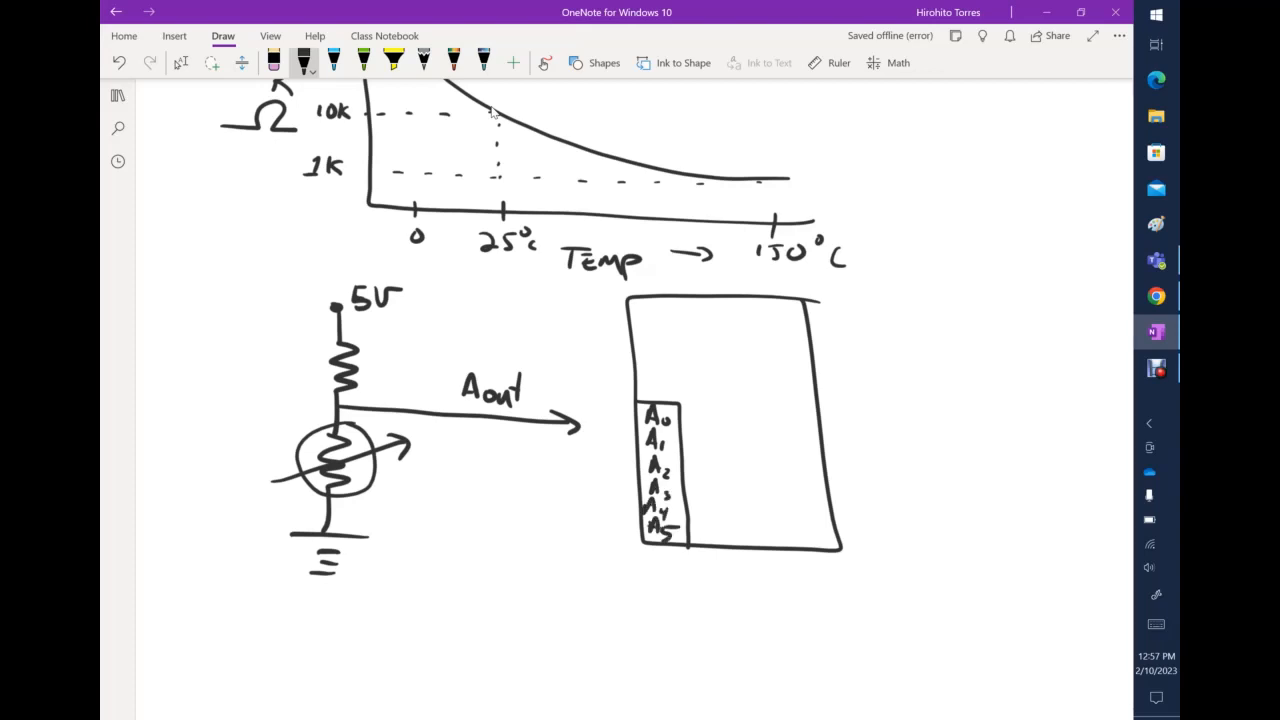
# Extend the Aout arrow to connect it to pin A0 of the rectangular block
pyautogui.moveTo(578, 424); pyautogui.dragTo(642, 416)
pyautogui.scroll(-4, 491, 110)
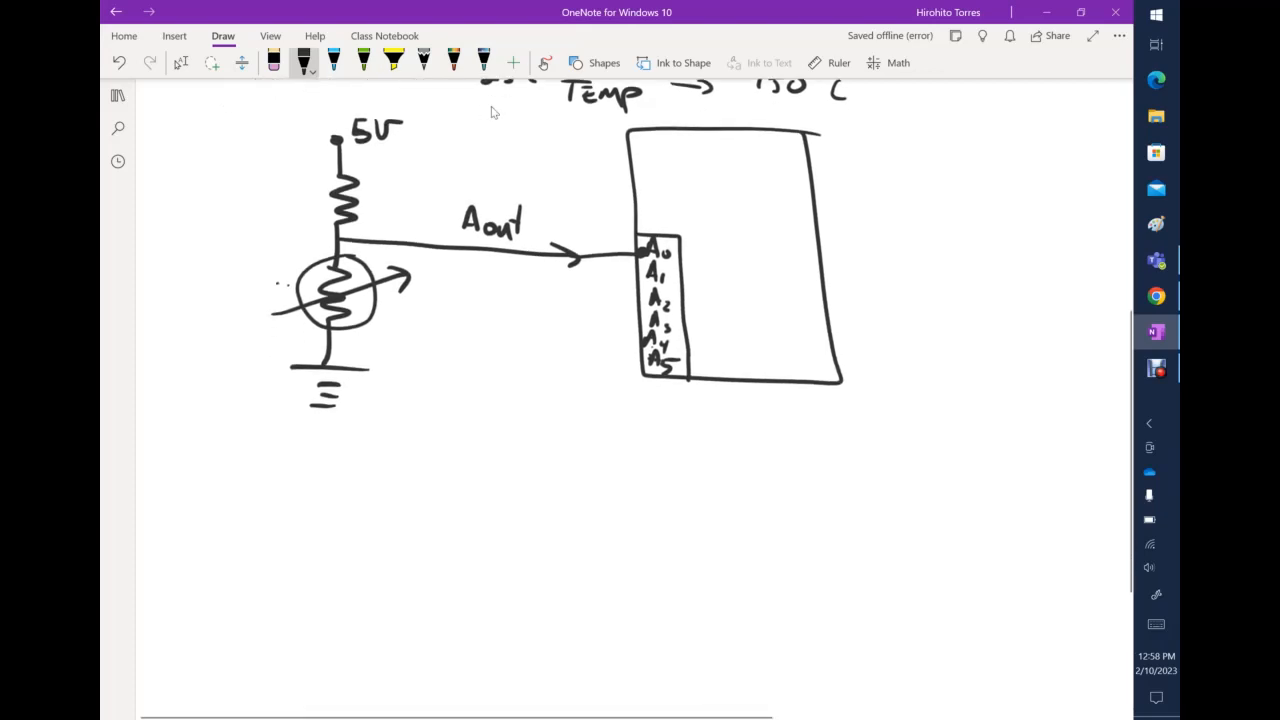
pyautogui.scroll(1, 491, 112)
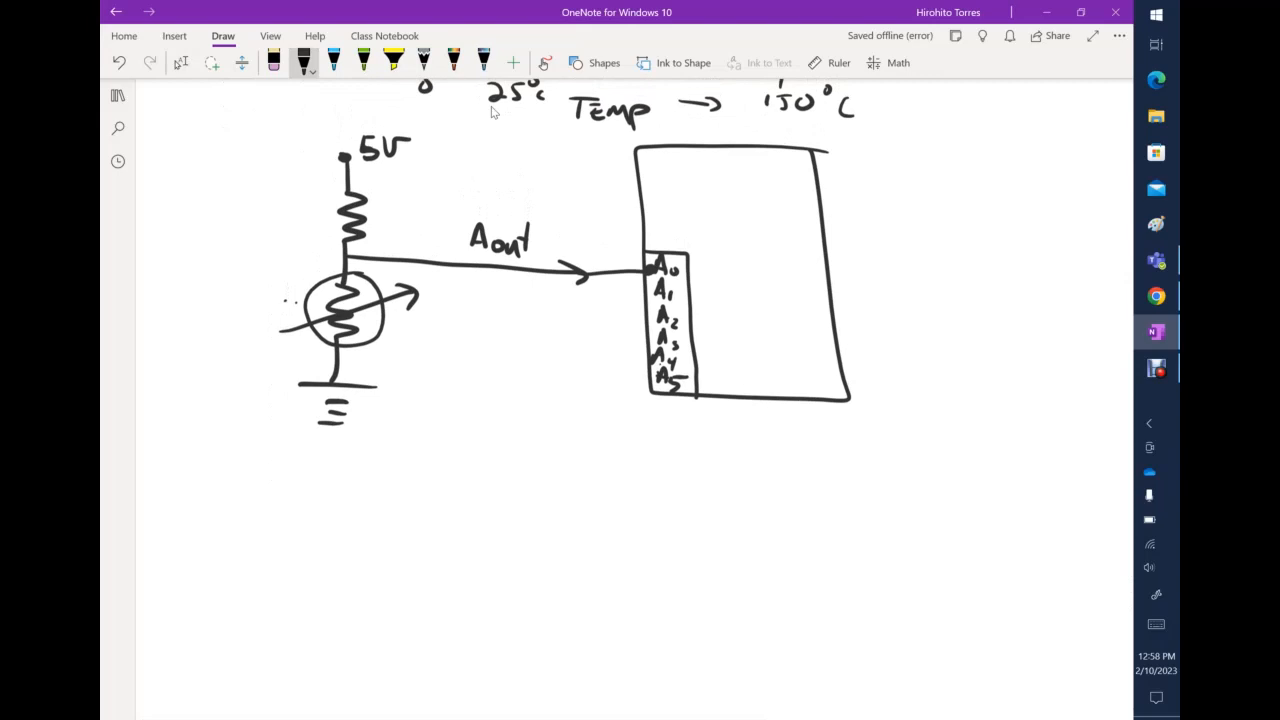
# Write "Vout = (5)RT" below the divider circuit with a fraction line under the numerator
pyautogui.moveTo(293, 490)
pyautogui.mouseDown()
pyautogui.moveTo(326, 500)
pyautogui.moveTo(332, 526)
pyautogui.moveTo(358, 540)
pyautogui.moveTo(430, 514)
pyautogui.mouseUp()
pyautogui.moveTo(414, 526); pyautogui.dragTo(431, 525)
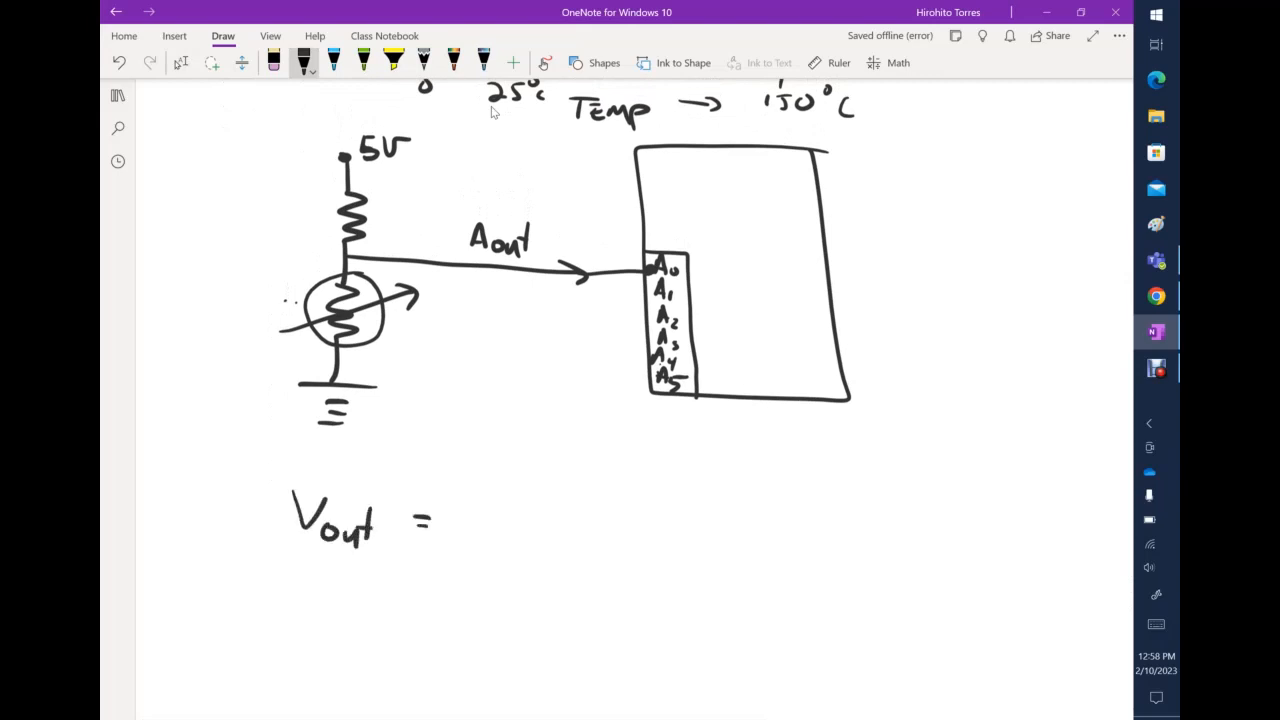
pyautogui.scroll(-1, 491, 112)
pyautogui.scroll(-2, 491, 112)
pyautogui.moveTo(500, 410)
pyautogui.mouseDown()
pyautogui.moveTo(468, 444)
pyautogui.moveTo(518, 444)
pyautogui.mouseUp()
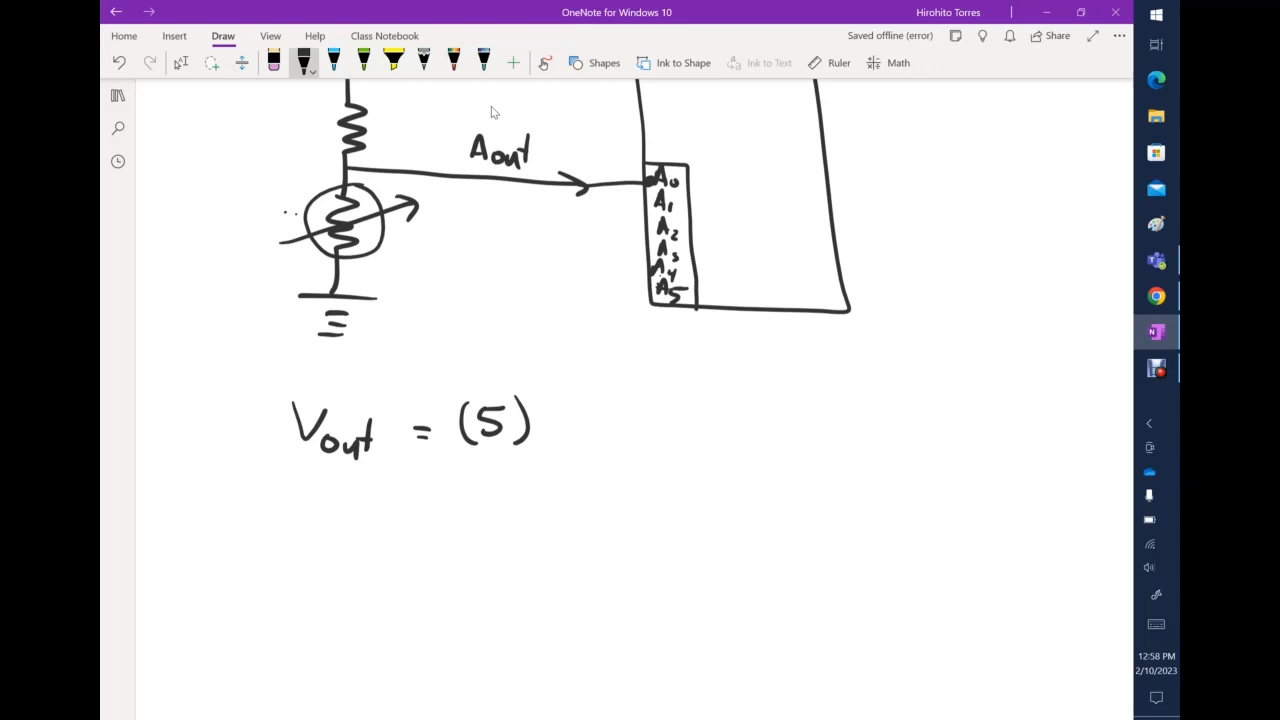
pyautogui.moveTo(549, 398)
pyautogui.mouseDown()
pyautogui.moveTo(548, 434)
pyautogui.moveTo(568, 440)
pyautogui.mouseUp()
pyautogui.moveTo(569, 433)
pyautogui.mouseDown()
pyautogui.moveTo(592, 432)
pyautogui.moveTo(580, 449)
pyautogui.moveTo(472, 455)
pyautogui.mouseUp()
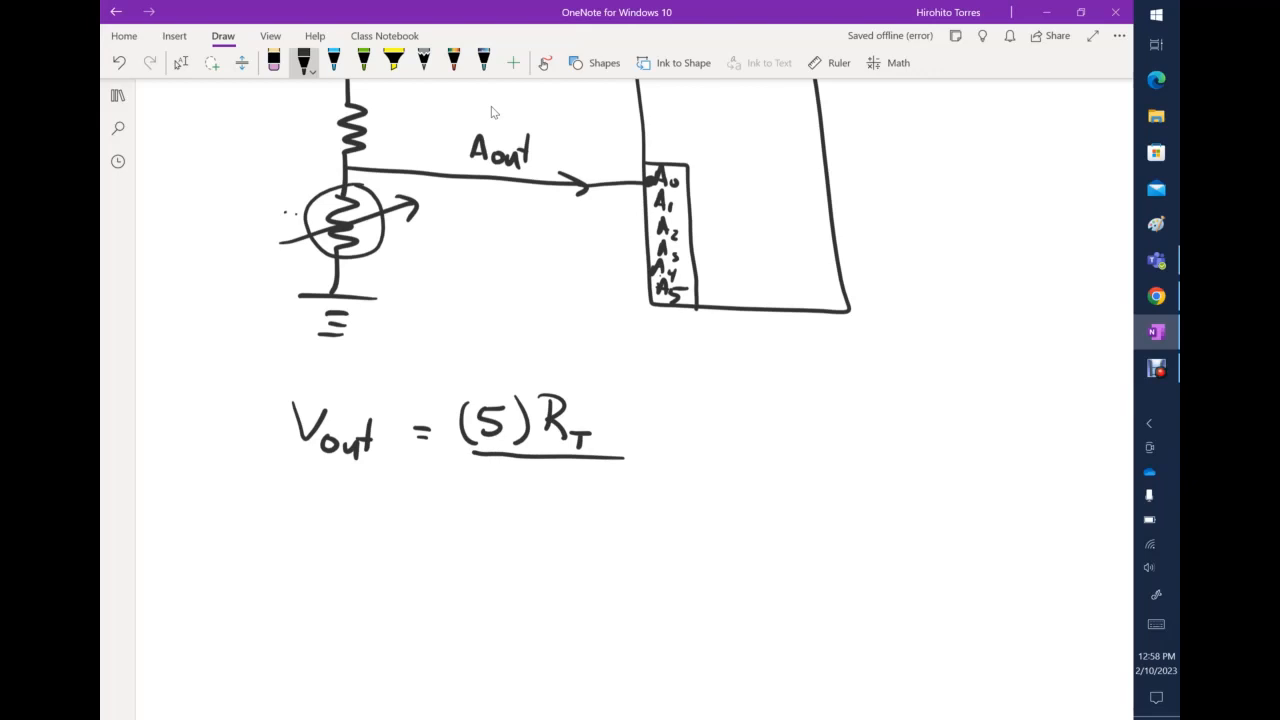
# Label the upper resistor of the divider circuit R1
pyautogui.scroll(2, 494, 112)
pyautogui.moveTo(386, 236); pyautogui.dragTo(381, 255)
pyautogui.moveTo(380, 237); pyautogui.dragTo(397, 256)
pyautogui.moveTo(403, 249); pyautogui.dragTo(404, 266)
# Write the denominator "R1 + RT" under the fraction line of the Vout formula
pyautogui.scroll(-3, 490, 112)
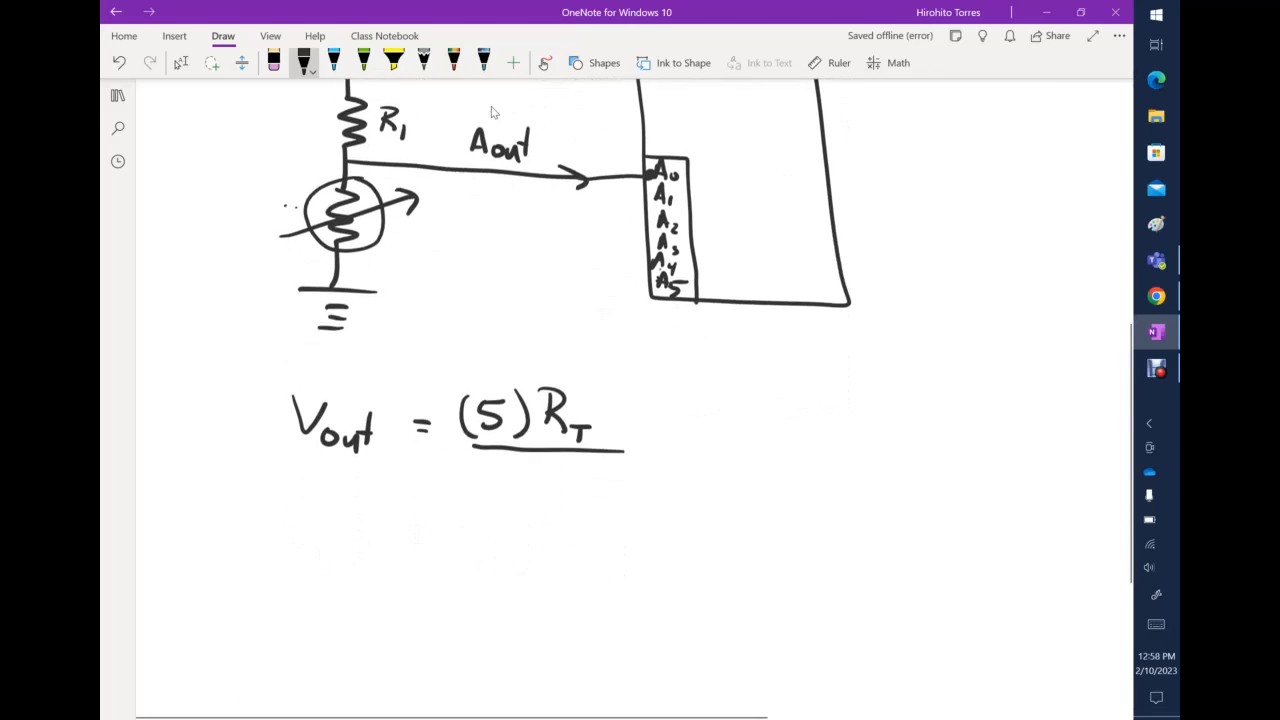
pyautogui.moveTo(482, 388)
pyautogui.mouseDown()
pyautogui.moveTo(482, 412)
pyautogui.moveTo(507, 420)
pyautogui.mouseUp()
pyautogui.moveTo(524, 407)
pyautogui.mouseDown()
pyautogui.moveTo(546, 405)
pyautogui.moveTo(535, 421)
pyautogui.mouseUp()
pyautogui.moveTo(560, 390); pyautogui.dragTo(558, 416)
pyautogui.moveTo(560, 390)
pyautogui.mouseDown()
pyautogui.moveTo(576, 416)
pyautogui.moveTo(590, 409)
pyautogui.mouseUp()
pyautogui.moveTo(580, 410); pyautogui.dragTo(578, 430)
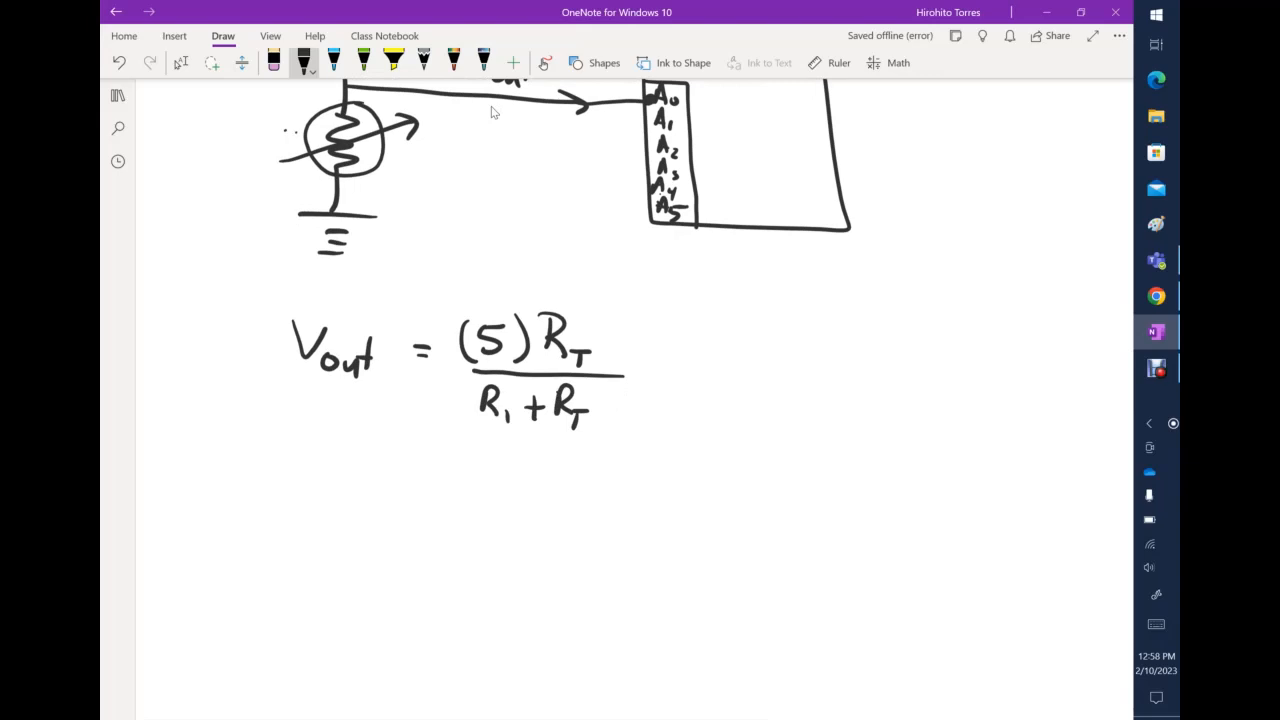
# Draw a second divider circuit below the formula with a series resistor, a circled thermistor with an arrow, and a ground symbol
pyautogui.scroll(5, 491, 112)
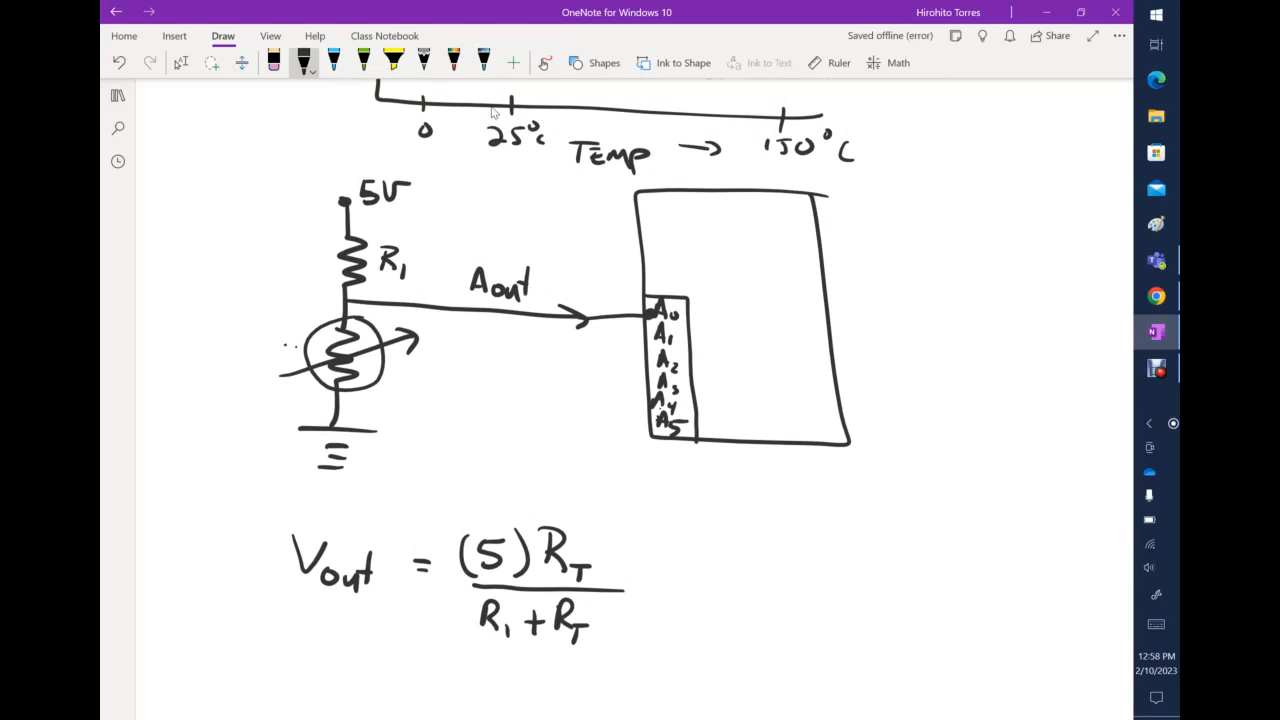
pyautogui.scroll(-7, 491, 112)
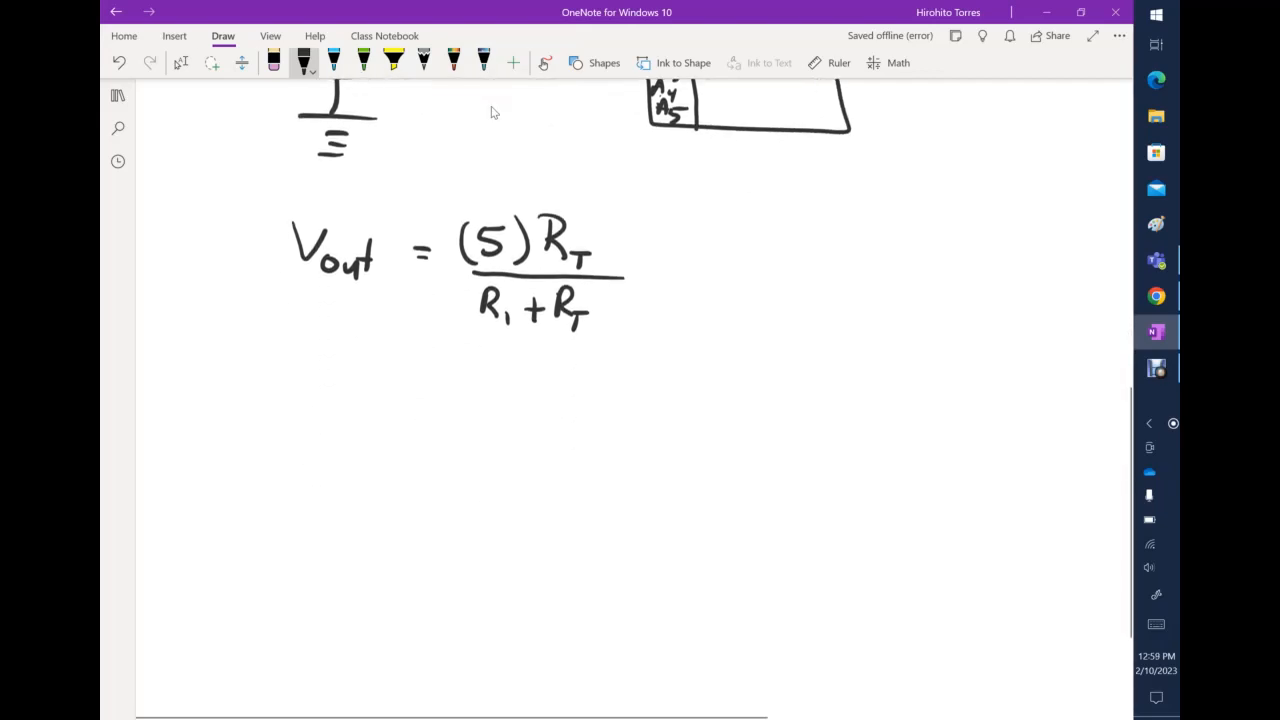
pyautogui.moveTo(321, 364)
pyautogui.mouseDown()
pyautogui.moveTo(316, 607)
pyautogui.moveTo(365, 616)
pyautogui.mouseUp()
pyautogui.moveTo(306, 628)
pyautogui.mouseDown()
pyautogui.moveTo(336, 628)
pyautogui.moveTo(327, 640)
pyautogui.mouseUp()
pyautogui.moveTo(318, 490)
pyautogui.mouseDown()
pyautogui.moveTo(360, 540)
pyautogui.moveTo(318, 490)
pyautogui.mouseUp()
pyautogui.moveTo(264, 549); pyautogui.dragTo(360, 521)
pyautogui.moveTo(356, 503); pyautogui.dragTo(372, 530)
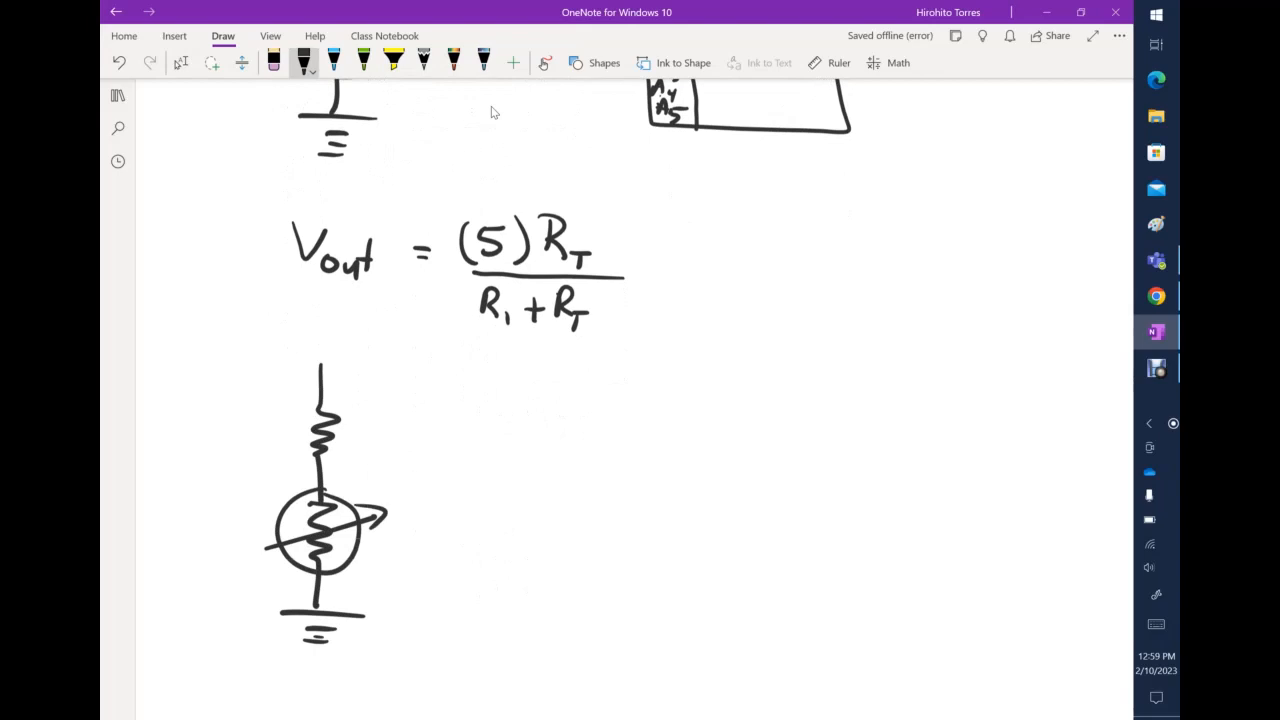
# Draw an output line from the second circuit's resistor junction and label the upper resistor 10K
pyautogui.moveTo(325, 467); pyautogui.dragTo(534, 484)
pyautogui.moveTo(358, 409); pyautogui.dragTo(356, 433)
pyautogui.moveTo(376, 411)
pyautogui.mouseDown()
pyautogui.moveTo(369, 428)
pyautogui.moveTo(385, 412)
pyautogui.mouseUp()
pyautogui.moveTo(403, 405)
pyautogui.mouseDown()
pyautogui.moveTo(398, 433)
pyautogui.moveTo(402, 422)
pyautogui.mouseUp()
pyautogui.moveTo(402, 422); pyautogui.dragTo(418, 435)
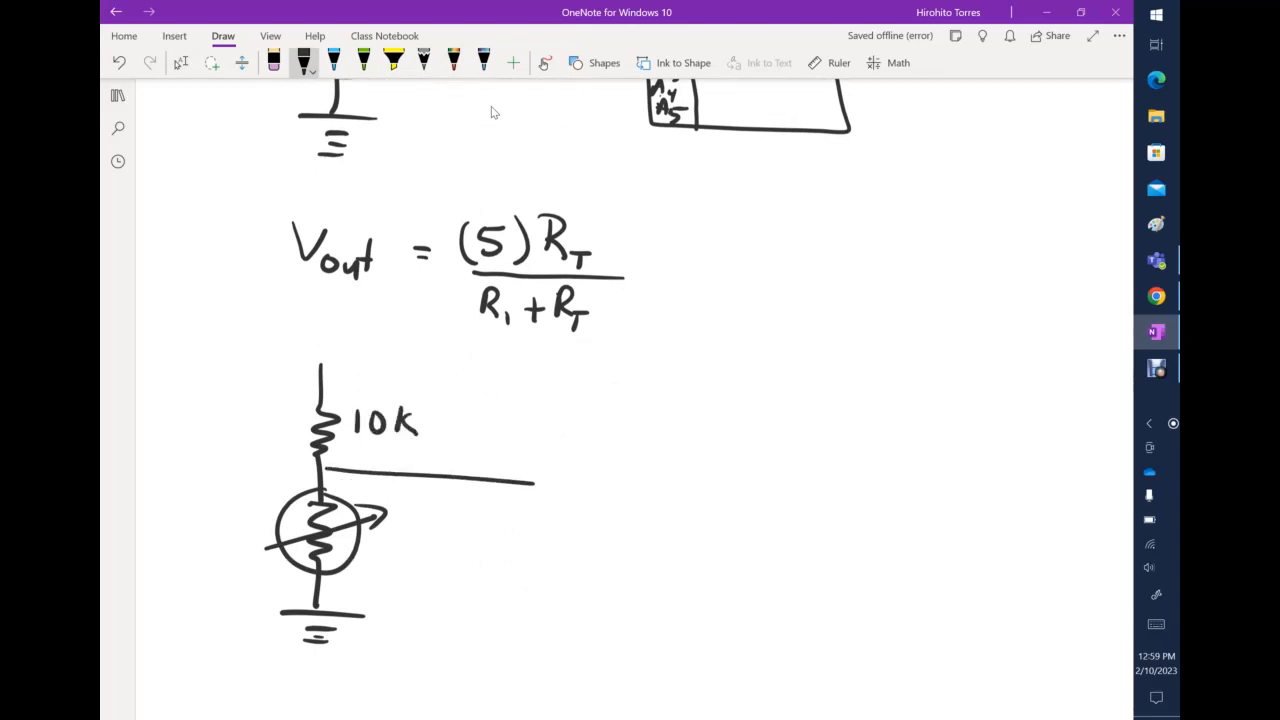
# Label the second circuit's supply 5V, and finish its output line with an arrowhead and the label "Vout"
pyautogui.moveTo(329, 343)
pyautogui.mouseDown()
pyautogui.moveTo(328, 361)
pyautogui.moveTo(343, 342)
pyautogui.moveTo(376, 341)
pyautogui.mouseUp()
pyautogui.moveTo(539, 476)
pyautogui.mouseDown()
pyautogui.moveTo(540, 492)
pyautogui.moveTo(560, 453)
pyautogui.moveTo(608, 472)
pyautogui.mouseUp()
pyautogui.moveTo(617, 433); pyautogui.dragTo(618, 472)
pyautogui.moveTo(608, 452); pyautogui.dragTo(627, 451)
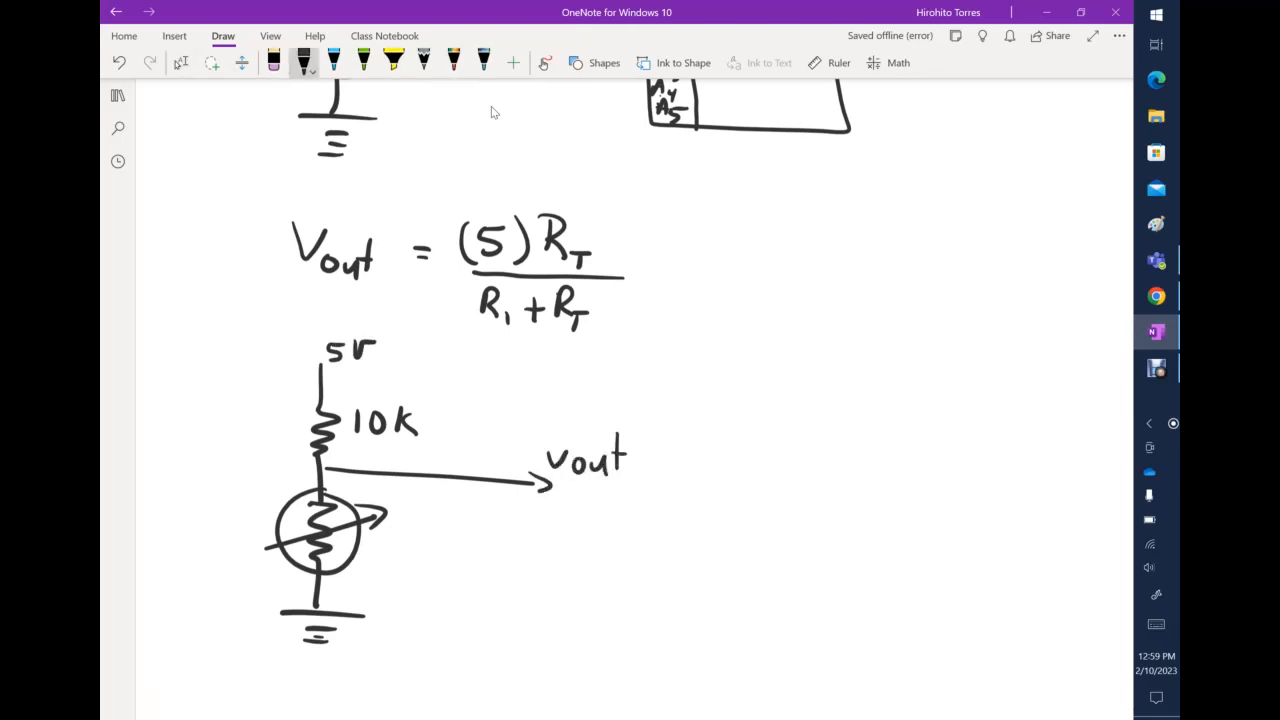
# Write "Vout = (5) RT" beside the second circuit, below its output arrow
pyautogui.scroll(-3, 491, 112)
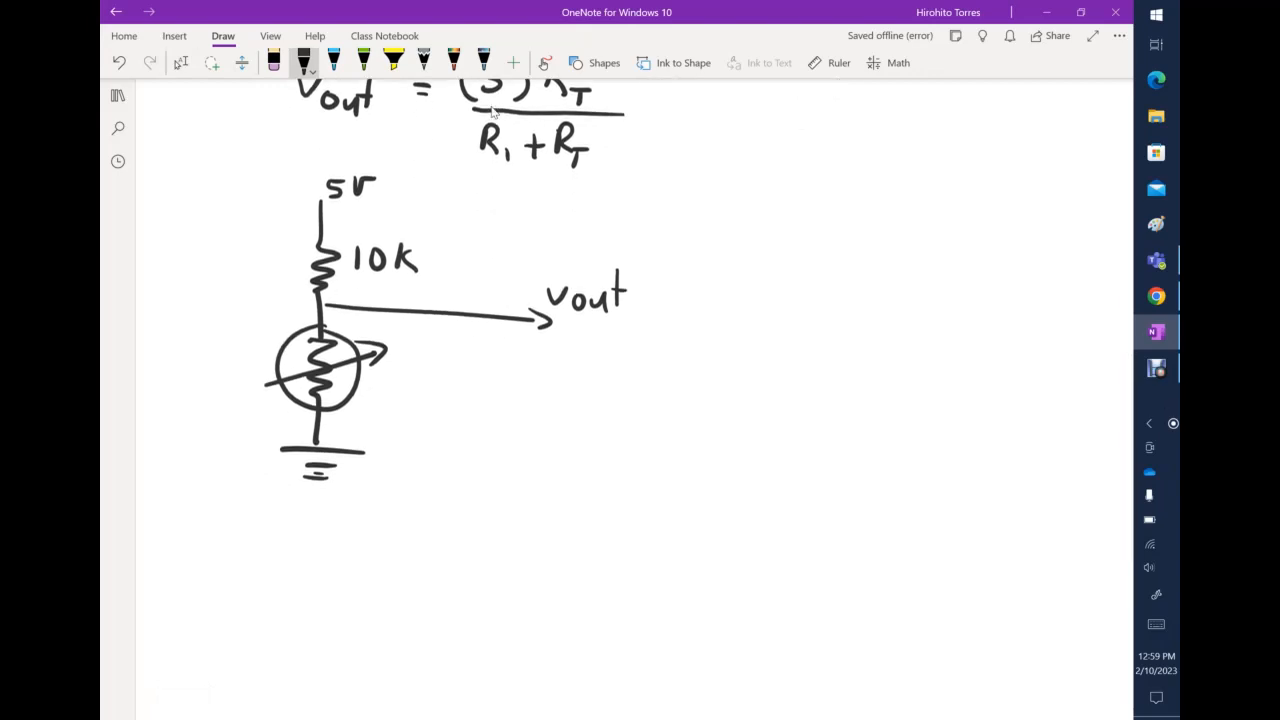
pyautogui.moveTo(503, 364)
pyautogui.mouseDown()
pyautogui.moveTo(527, 362)
pyautogui.moveTo(574, 396)
pyautogui.mouseUp()
pyautogui.moveTo(562, 358); pyautogui.dragTo(581, 356)
pyautogui.moveTo(604, 374)
pyautogui.mouseDown()
pyautogui.moveTo(676, 388)
pyautogui.moveTo(699, 360)
pyautogui.moveTo(660, 396)
pyautogui.mouseUp()
pyautogui.moveTo(708, 356)
pyautogui.mouseDown()
pyautogui.moveTo(712, 398)
pyautogui.moveTo(770, 394)
pyautogui.moveTo(788, 376)
pyautogui.mouseUp()
pyautogui.moveTo(779, 376); pyautogui.dragTo(778, 392)
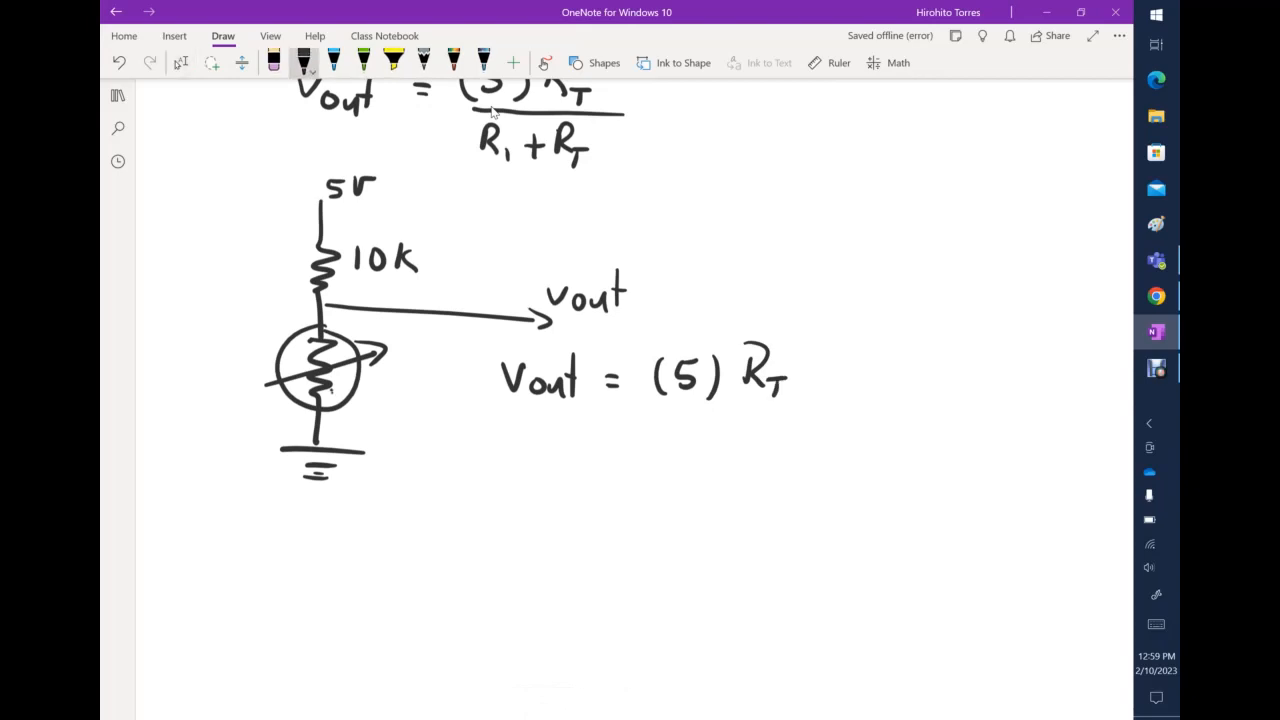
# Add a fraction line and the denominator "10K + RT" to the second circuit's Vout formula
pyautogui.moveTo(816, 410)
pyautogui.mouseDown()
pyautogui.moveTo(656, 409)
pyautogui.moveTo(678, 455)
pyautogui.mouseUp()
pyautogui.moveTo(698, 434)
pyautogui.mouseDown()
pyautogui.moveTo(692, 448)
pyautogui.moveTo(698, 434)
pyautogui.moveTo(715, 455)
pyautogui.mouseUp()
pyautogui.moveTo(731, 432)
pyautogui.mouseDown()
pyautogui.moveTo(729, 456)
pyautogui.moveTo(760, 444)
pyautogui.moveTo(750, 457)
pyautogui.mouseUp()
pyautogui.moveTo(786, 424)
pyautogui.mouseDown()
pyautogui.moveTo(786, 456)
pyautogui.moveTo(819, 446)
pyautogui.mouseUp()
pyautogui.moveTo(812, 447); pyautogui.dragTo(811, 464)
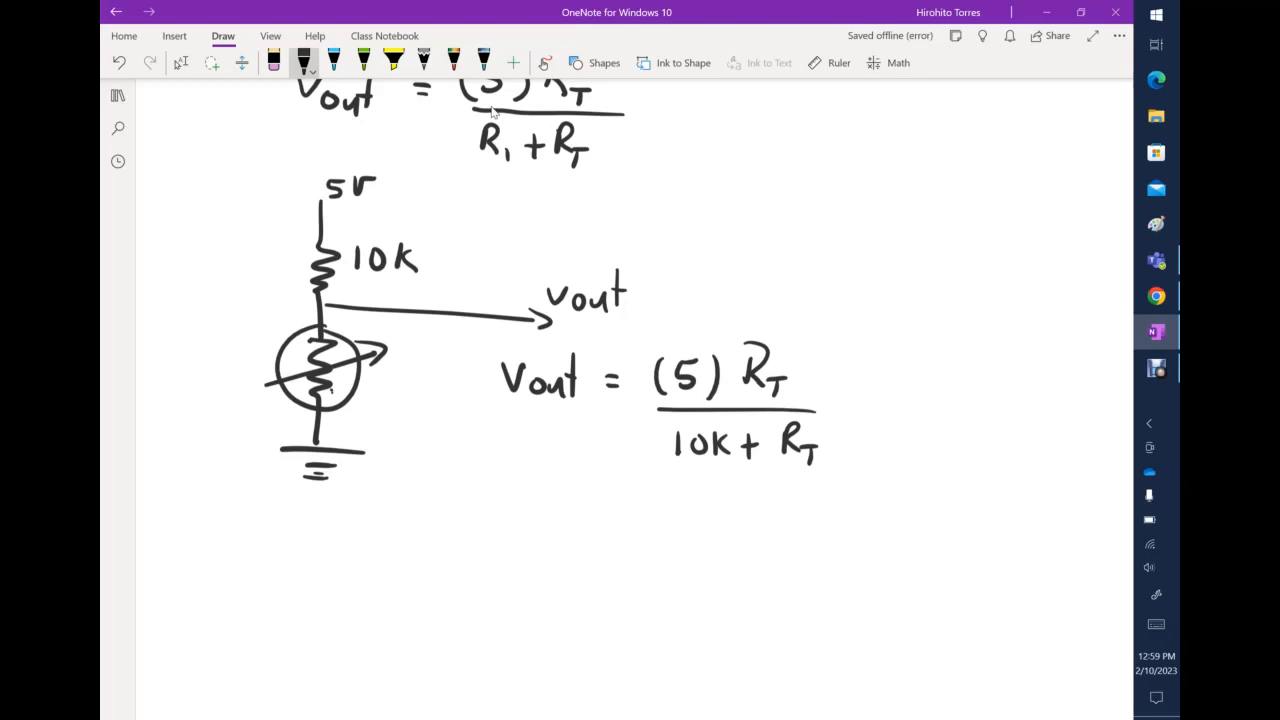
# Check the resistance-temperature curve and write the condition "@ 25°C ⇒ RT = 10K" under the second formula
pyautogui.scroll(10, 491, 112)
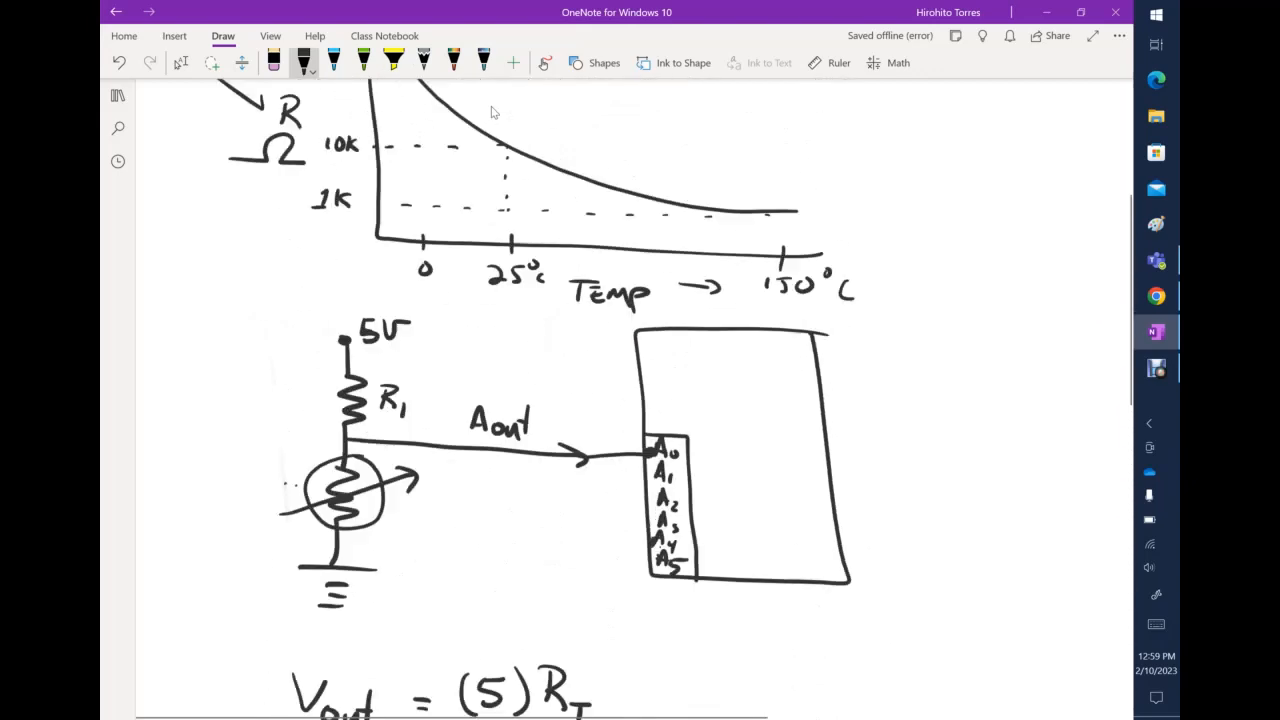
pyautogui.scroll(2, 491, 112)
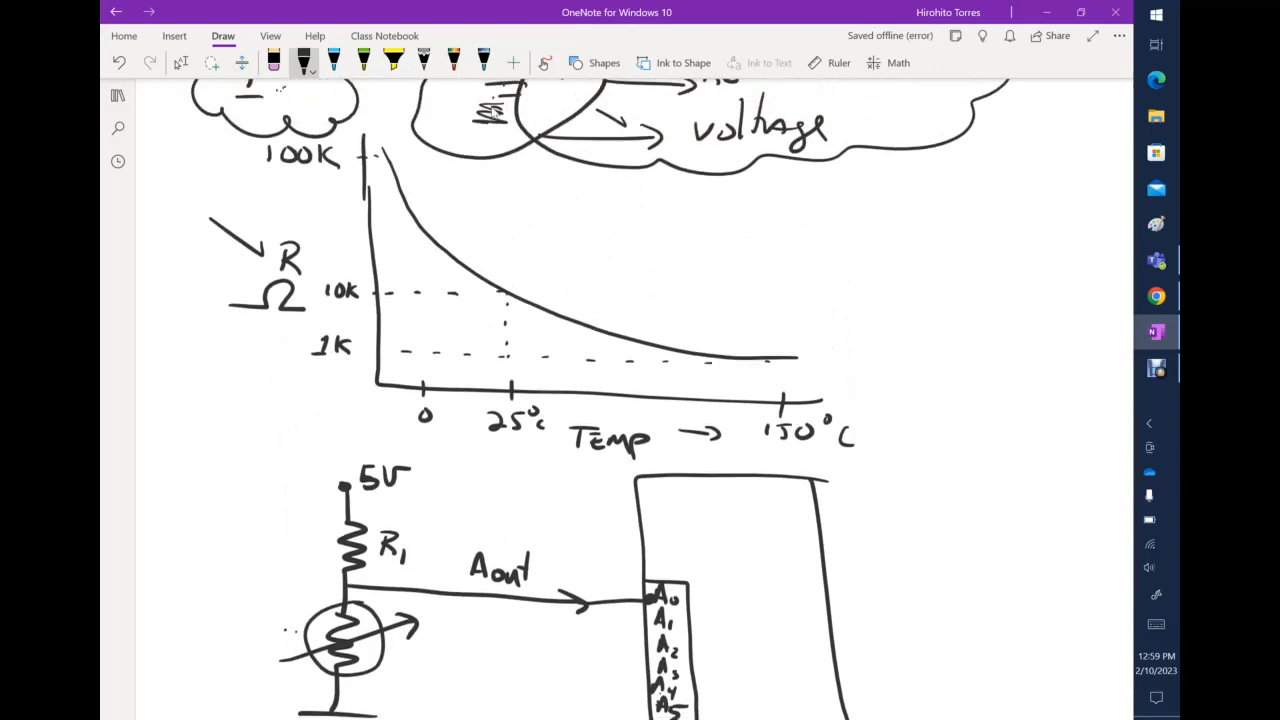
pyautogui.scroll(-12, 491, 112)
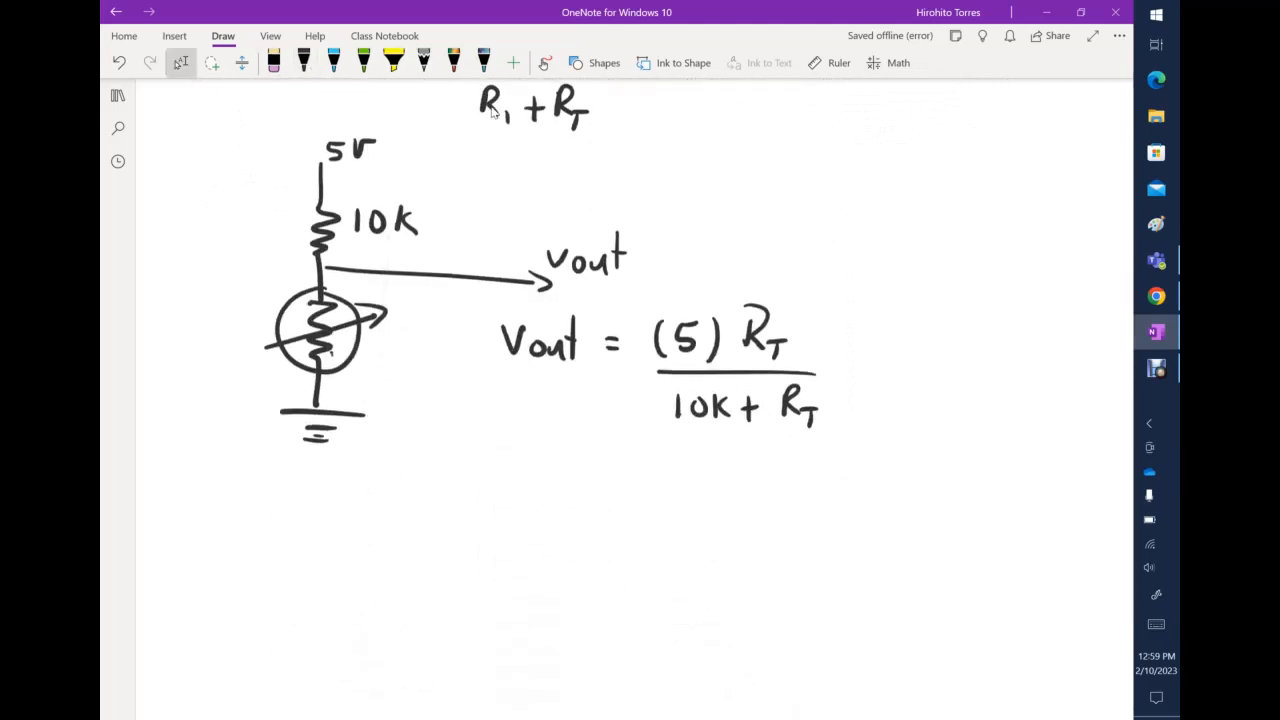
pyautogui.moveTo(510, 462)
pyautogui.mouseDown()
pyautogui.moveTo(500, 492)
pyautogui.moveTo(548, 482)
pyautogui.mouseUp()
pyautogui.moveTo(565, 466)
pyautogui.mouseDown()
pyautogui.moveTo(552, 480)
pyautogui.moveTo(572, 454)
pyautogui.moveTo(597, 484)
pyautogui.moveTo(644, 470)
pyautogui.moveTo(645, 481)
pyautogui.mouseUp()
pyautogui.moveTo(632, 458)
pyautogui.mouseDown()
pyautogui.moveTo(634, 484)
pyautogui.moveTo(714, 479)
pyautogui.mouseUp()
pyautogui.moveTo(703, 480)
pyautogui.mouseDown()
pyautogui.moveTo(702, 498)
pyautogui.moveTo(728, 466)
pyautogui.mouseUp()
pyautogui.moveTo(720, 474)
pyautogui.mouseDown()
pyautogui.moveTo(759, 467)
pyautogui.moveTo(758, 484)
pyautogui.mouseUp()
pyautogui.moveTo(776, 466); pyautogui.dragTo(798, 485)
pyautogui.moveTo(817, 464); pyautogui.dragTo(819, 487)
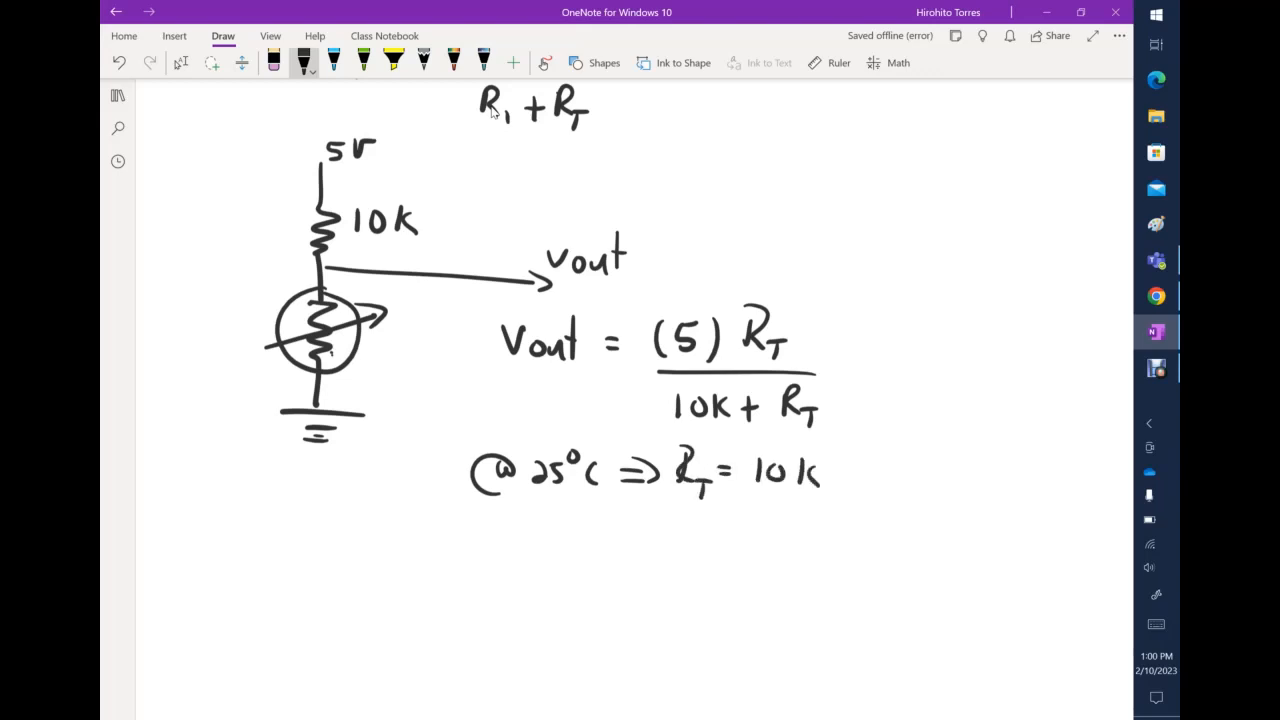
# Write the substituted expression "Vout = (5) 10k" below the 25°C condition
pyautogui.moveTo(497, 522)
pyautogui.mouseDown()
pyautogui.moveTo(523, 522)
pyautogui.moveTo(538, 543)
pyautogui.mouseUp()
pyautogui.moveTo(546, 542); pyautogui.dragTo(563, 556)
pyautogui.moveTo(573, 524)
pyautogui.mouseDown()
pyautogui.moveTo(574, 558)
pyautogui.moveTo(572, 541)
pyautogui.mouseUp()
pyautogui.moveTo(600, 541); pyautogui.dragTo(610, 541)
pyautogui.moveTo(600, 550)
pyautogui.mouseDown()
pyautogui.moveTo(669, 542)
pyautogui.moveTo(667, 555)
pyautogui.mouseUp()
pyautogui.moveTo(668, 529)
pyautogui.mouseDown()
pyautogui.moveTo(689, 528)
pyautogui.moveTo(657, 562)
pyautogui.mouseUp()
pyautogui.moveTo(695, 526)
pyautogui.mouseDown()
pyautogui.moveTo(696, 559)
pyautogui.moveTo(735, 556)
pyautogui.mouseUp()
pyautogui.moveTo(752, 535)
pyautogui.mouseDown()
pyautogui.moveTo(745, 550)
pyautogui.moveTo(752, 535)
pyautogui.mouseUp()
pyautogui.moveTo(778, 525)
pyautogui.mouseDown()
pyautogui.moveTo(776, 556)
pyautogui.moveTo(780, 546)
pyautogui.mouseUp()
pyautogui.moveTo(780, 546); pyautogui.dragTo(792, 557)
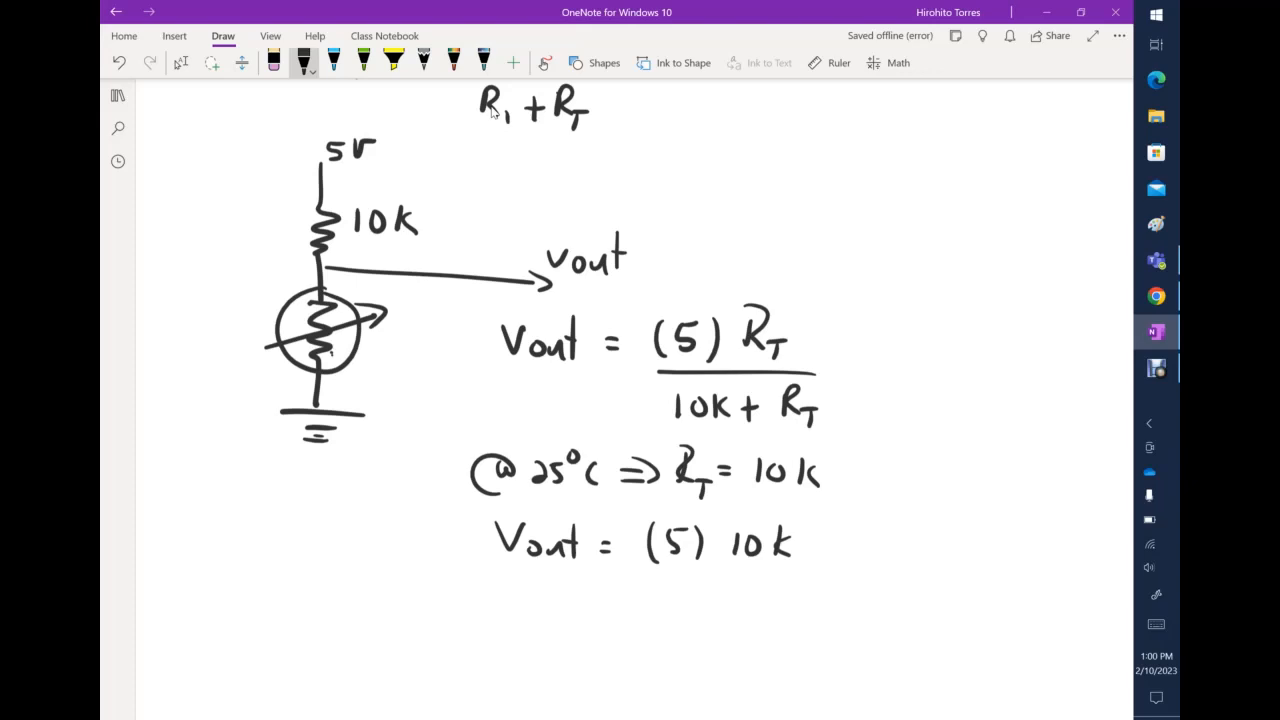
# Add a fraction line and the denominator "10k + 10k" to the substituted Vout expression
pyautogui.moveTo(820, 572)
pyautogui.mouseDown()
pyautogui.moveTo(634, 572)
pyautogui.moveTo(670, 614)
pyautogui.mouseUp()
pyautogui.moveTo(690, 592)
pyautogui.mouseDown()
pyautogui.moveTo(682, 604)
pyautogui.moveTo(720, 612)
pyautogui.mouseUp()
pyautogui.moveTo(736, 605)
pyautogui.mouseDown()
pyautogui.moveTo(754, 605)
pyautogui.moveTo(743, 618)
pyautogui.mouseUp()
pyautogui.moveTo(776, 586)
pyautogui.mouseDown()
pyautogui.moveTo(774, 612)
pyautogui.moveTo(792, 589)
pyautogui.mouseUp()
pyautogui.moveTo(810, 586)
pyautogui.mouseDown()
pyautogui.moveTo(809, 612)
pyautogui.moveTo(828, 614)
pyautogui.mouseUp()
# Write the simplified equation "Vout = (5)(10) / 20" as a fraction below the substituted one
pyautogui.scroll(-3, 491, 112)
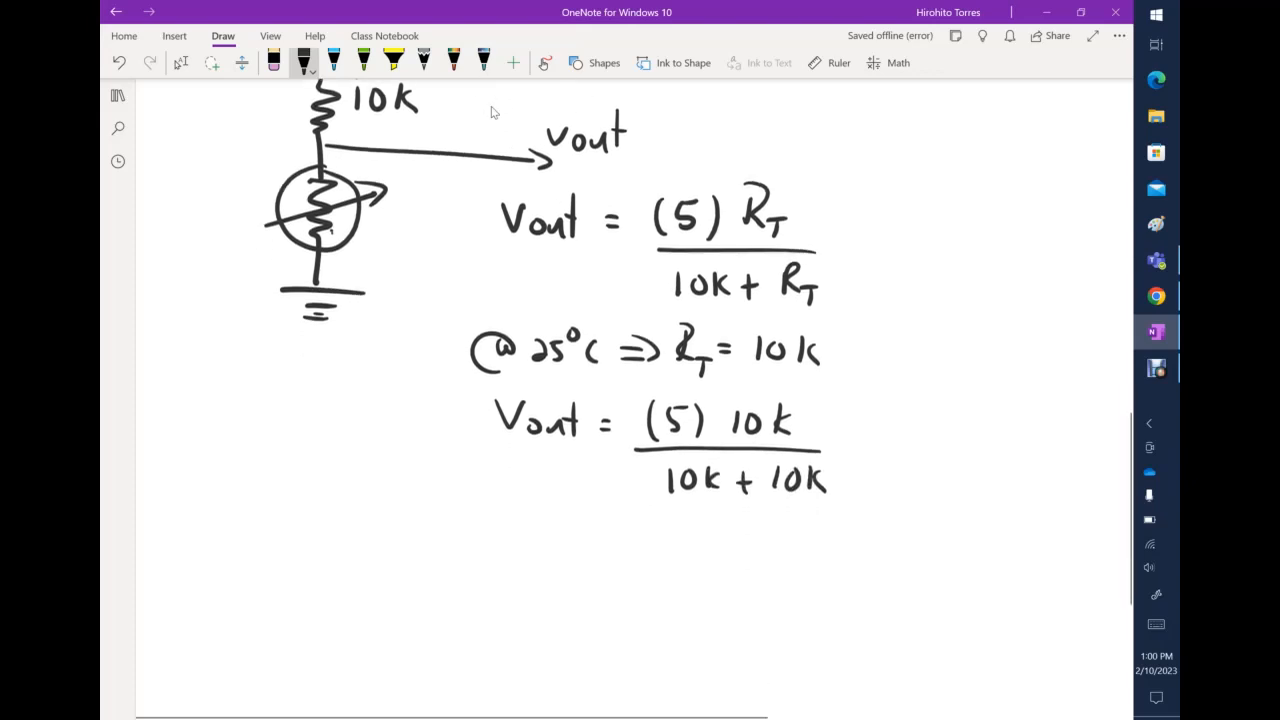
pyautogui.moveTo(504, 535)
pyautogui.mouseDown()
pyautogui.moveTo(529, 533)
pyautogui.moveTo(577, 570)
pyautogui.mouseUp()
pyautogui.moveTo(565, 553); pyautogui.dragTo(580, 552)
pyautogui.moveTo(609, 551); pyautogui.dragTo(615, 551)
pyautogui.moveTo(708, 537); pyautogui.dragTo(705, 565)
pyautogui.moveTo(707, 534)
pyautogui.mouseDown()
pyautogui.moveTo(724, 533)
pyautogui.moveTo(688, 570)
pyautogui.mouseUp()
pyautogui.moveTo(735, 533)
pyautogui.mouseDown()
pyautogui.moveTo(737, 571)
pyautogui.moveTo(778, 566)
pyautogui.mouseUp()
pyautogui.moveTo(792, 541)
pyautogui.mouseDown()
pyautogui.moveTo(784, 556)
pyautogui.moveTo(793, 542)
pyautogui.mouseUp()
pyautogui.moveTo(766, 533); pyautogui.dragTo(758, 568)
pyautogui.moveTo(808, 533)
pyautogui.mouseDown()
pyautogui.moveTo(811, 567)
pyautogui.moveTo(689, 585)
pyautogui.moveTo(754, 615)
pyautogui.mouseUp()
pyautogui.moveTo(768, 595); pyautogui.dragTo(766, 597)
# Write the result "Vout = 2.5 Volts" below the simplified equation and underline the unit
pyautogui.scroll(-2, 491, 112)
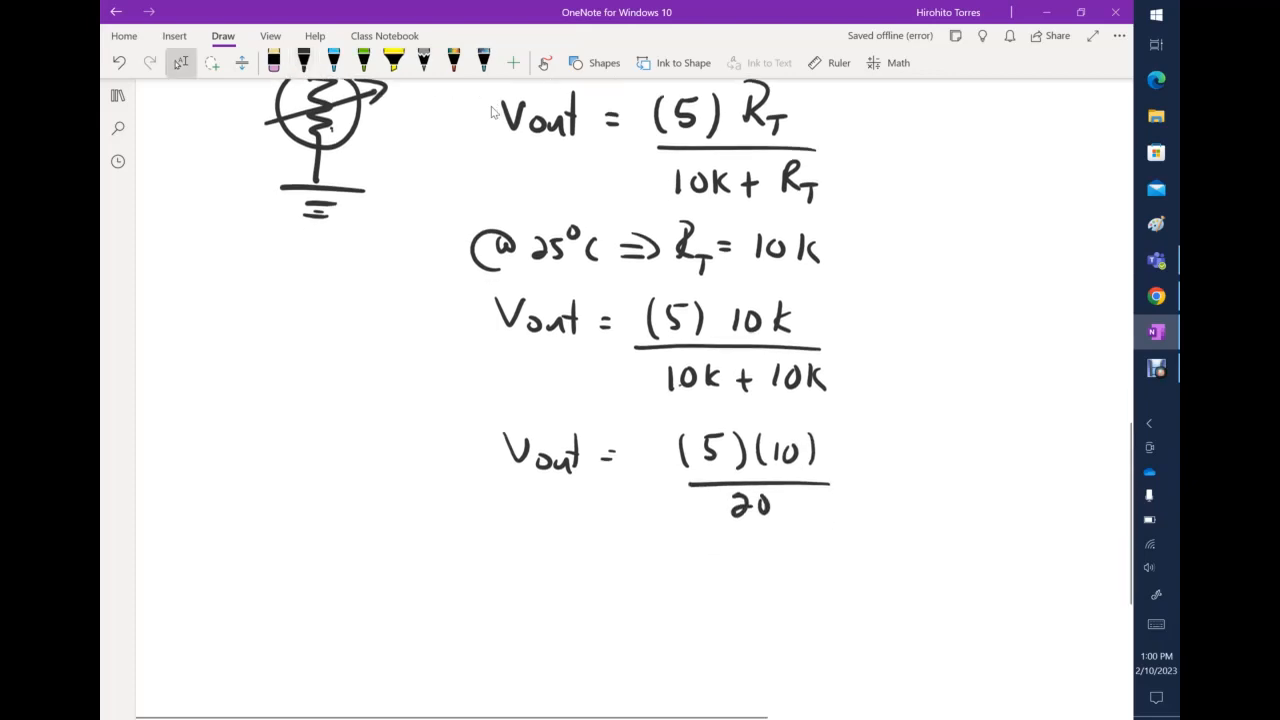
pyautogui.moveTo(525, 551)
pyautogui.mouseDown()
pyautogui.moveTo(539, 580)
pyautogui.moveTo(555, 545)
pyautogui.mouseUp()
pyautogui.moveTo(564, 566); pyautogui.dragTo(594, 582)
pyautogui.moveTo(607, 538); pyautogui.dragTo(609, 578)
pyautogui.moveTo(597, 560); pyautogui.dragTo(614, 558)
pyautogui.moveTo(636, 563); pyautogui.dragTo(742, 576)
pyautogui.moveTo(745, 553); pyautogui.dragTo(800, 553)
pyautogui.moveTo(830, 556); pyautogui.dragTo(832, 584)
pyautogui.moveTo(846, 522); pyautogui.dragTo(848, 583)
pyautogui.moveTo(860, 592)
pyautogui.mouseDown()
pyautogui.moveTo(776, 593)
pyautogui.moveTo(826, 614)
pyautogui.mouseUp()
# Erase the "Aout" label and line in the first circuit, redraw the line to the A0 arrow, and label it "Vout"
pyautogui.scroll(5, 491, 112)
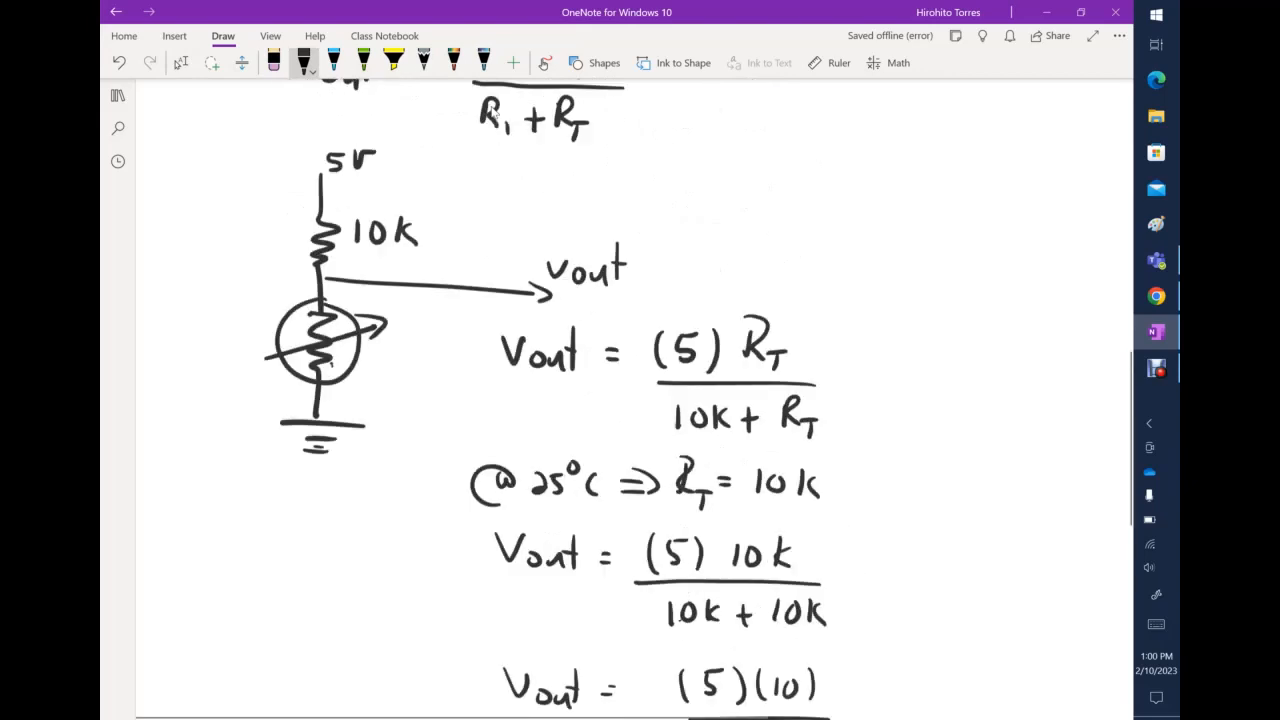
pyautogui.scroll(1, 491, 112)
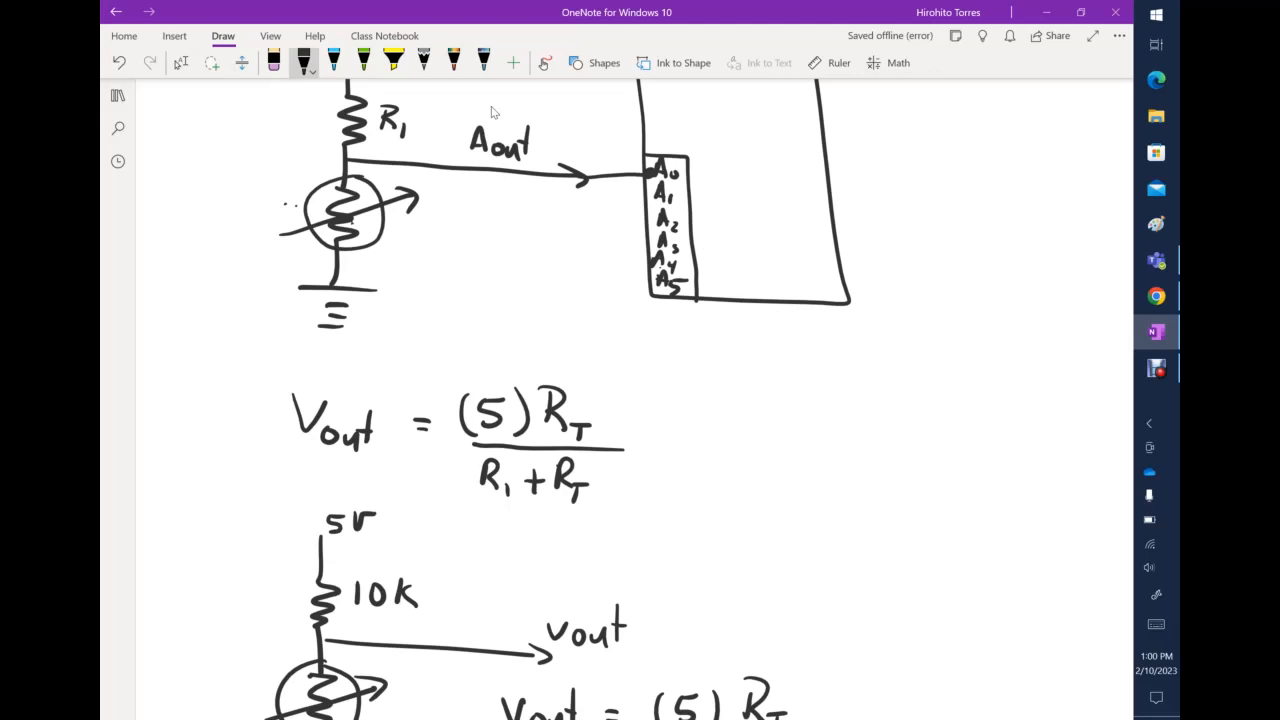
pyautogui.scroll(3, 491, 112)
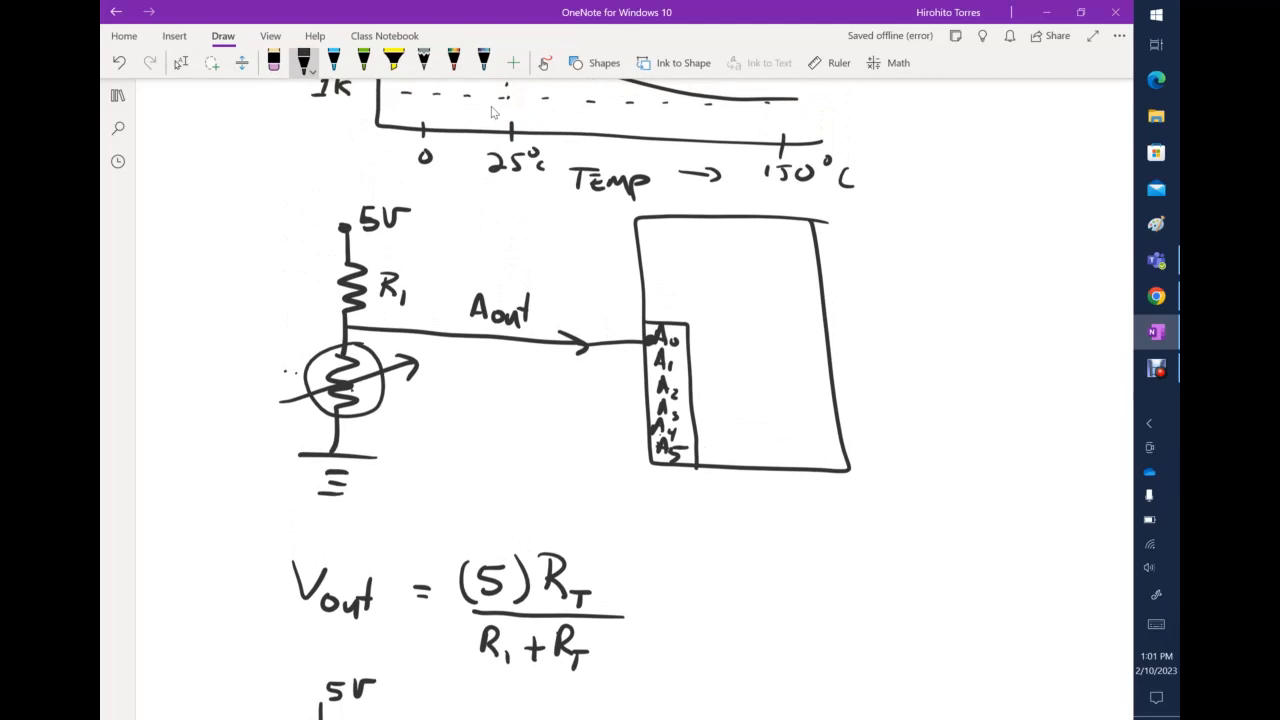
pyautogui.moveTo(478, 308)
pyautogui.mouseDown()
pyautogui.moveTo(514, 316)
pyautogui.moveTo(520, 338)
pyautogui.mouseUp()
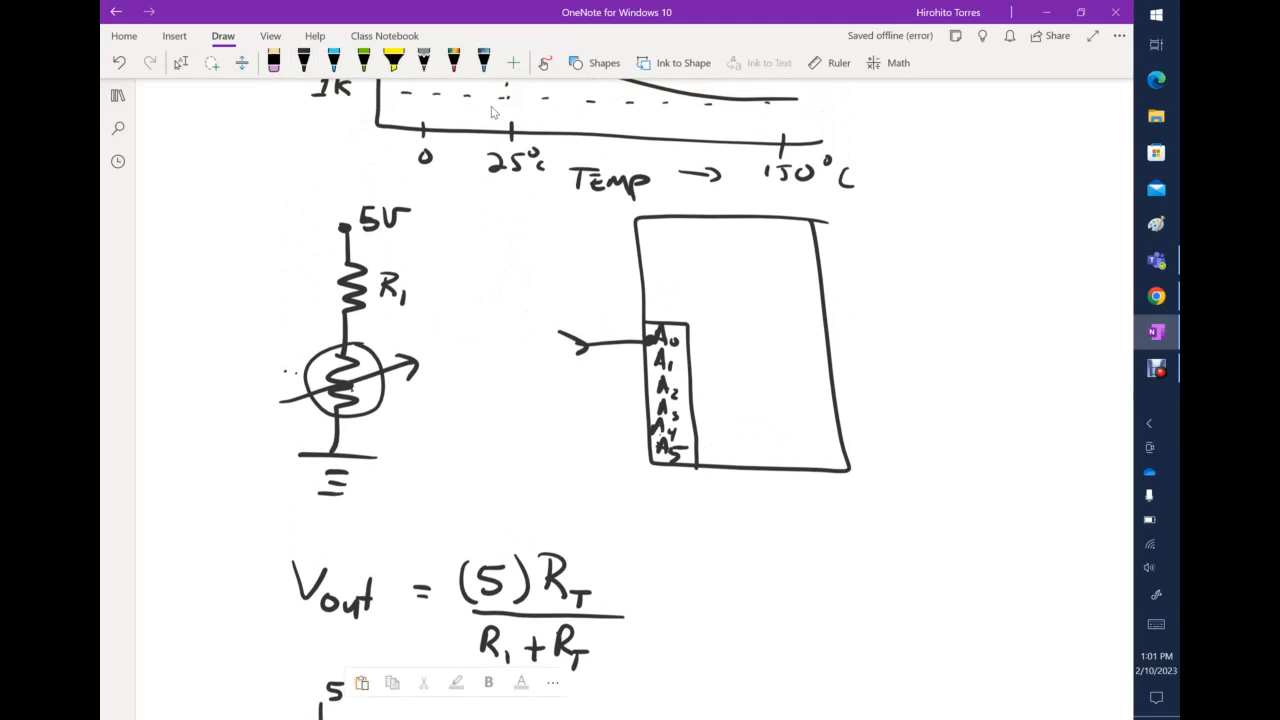
pyautogui.moveTo(345, 328); pyautogui.dragTo(575, 345)
pyautogui.moveTo(437, 293)
pyautogui.mouseDown()
pyautogui.moveTo(468, 294)
pyautogui.moveTo(470, 318)
pyautogui.moveTo(510, 326)
pyautogui.moveTo(521, 313)
pyautogui.mouseUp()
pyautogui.rightClick(467, 712)
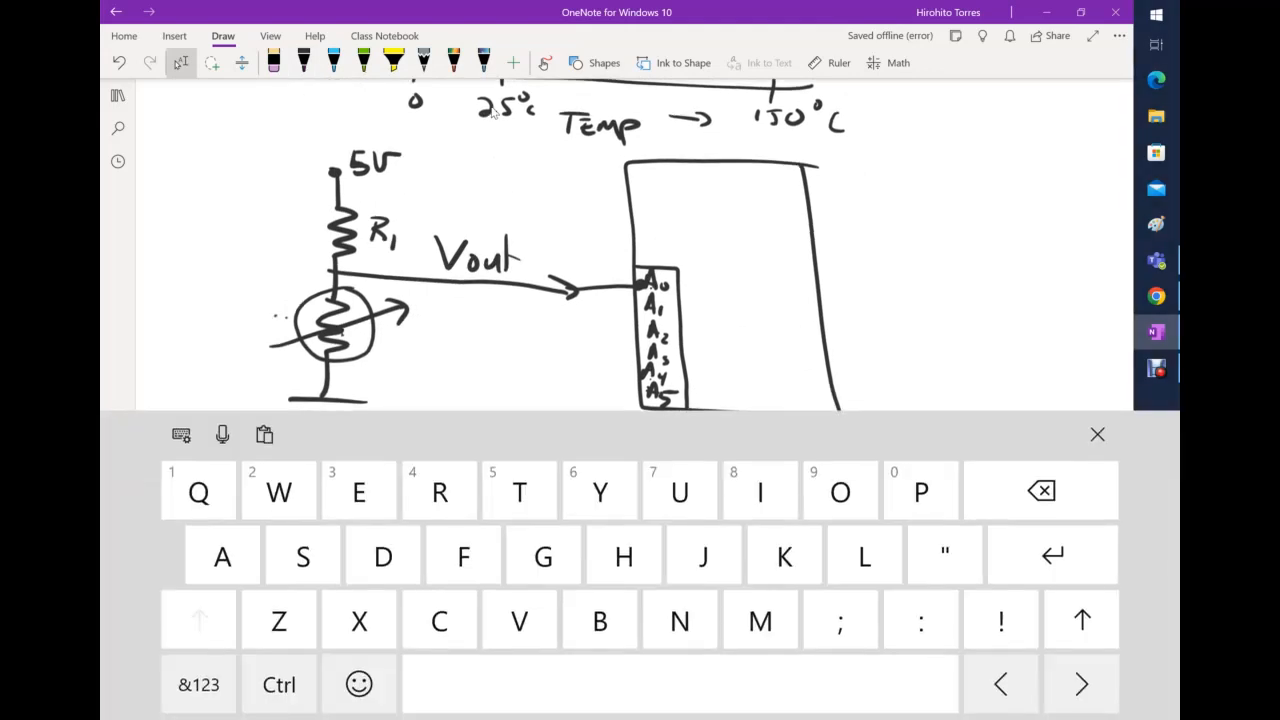
pyautogui.click(303, 62)
pyautogui.click(1097, 434)
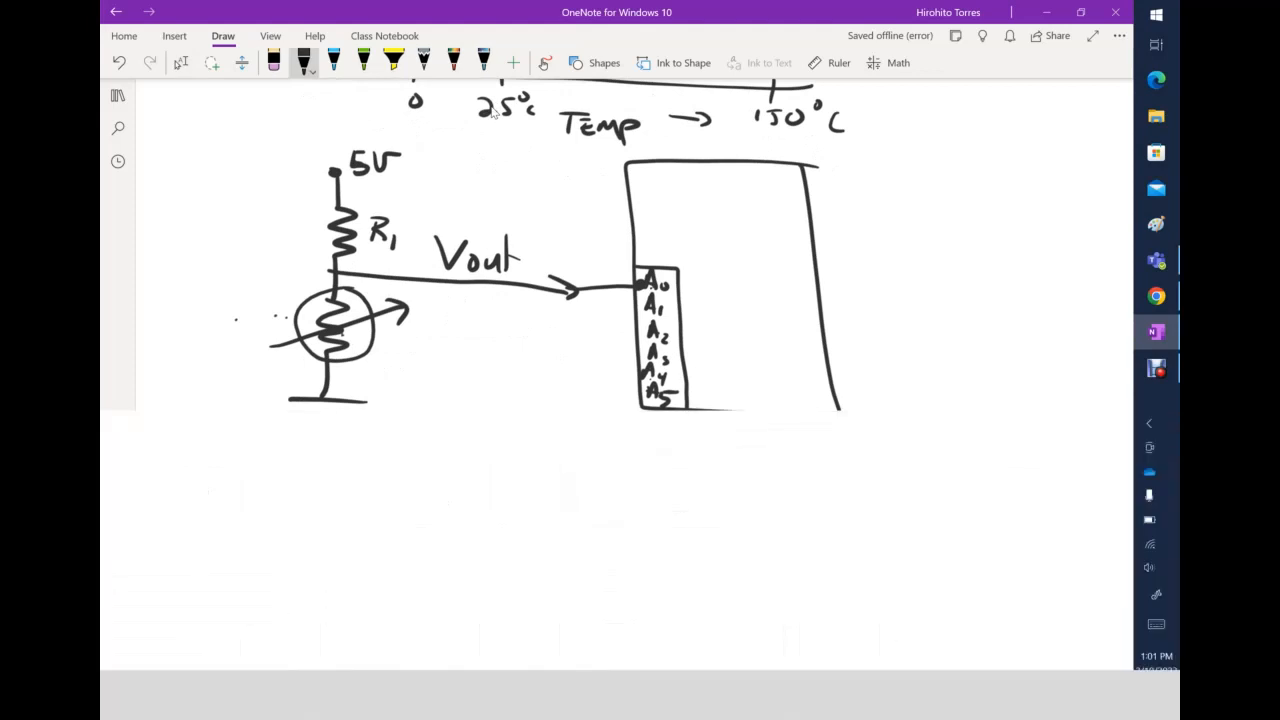
# Underline the number 2.5 in the final Vout result
pyautogui.scroll(-4, 491, 112)
pyautogui.scroll(-6, 491, 112)
pyautogui.press('Escape')
pyautogui.click(303, 62)
pyautogui.moveTo(698, 381); pyautogui.dragTo(746, 379)
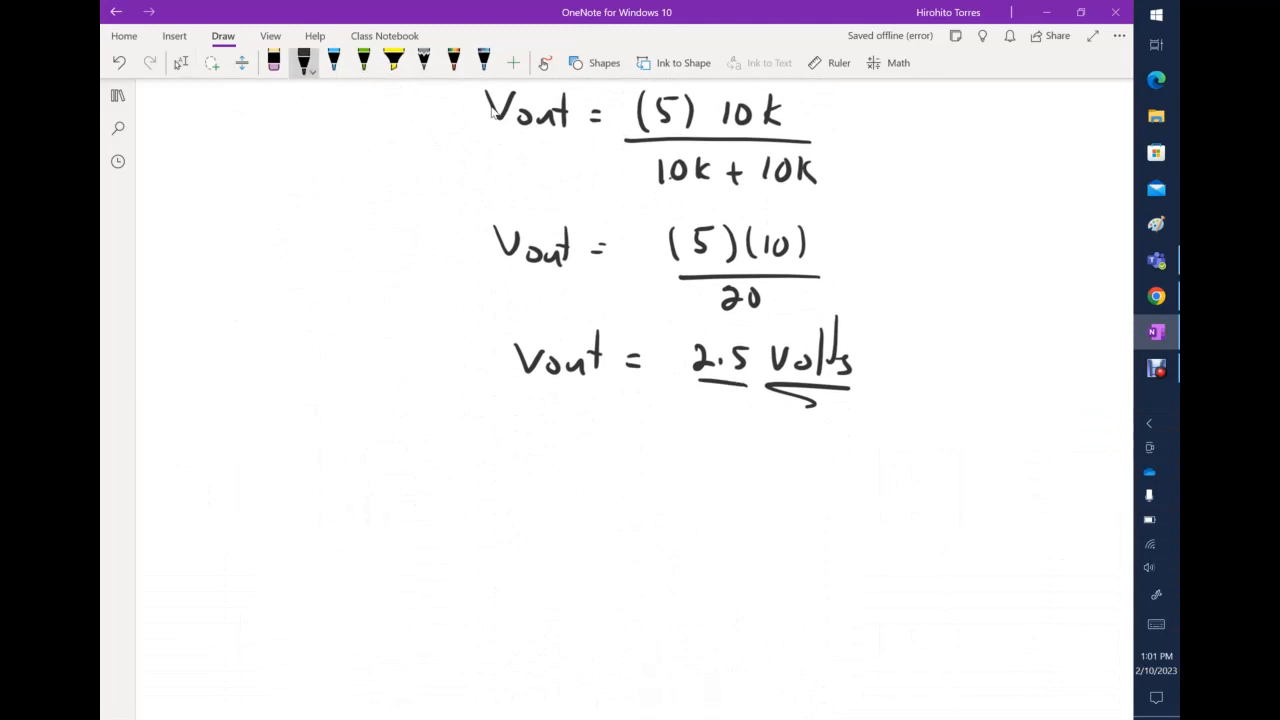
# Draw a two-column table below the result with the headings "Vout" and "ADC"
pyautogui.moveTo(396, 431); pyautogui.dragTo(392, 641)
pyautogui.moveTo(508, 463); pyautogui.dragTo(291, 466)
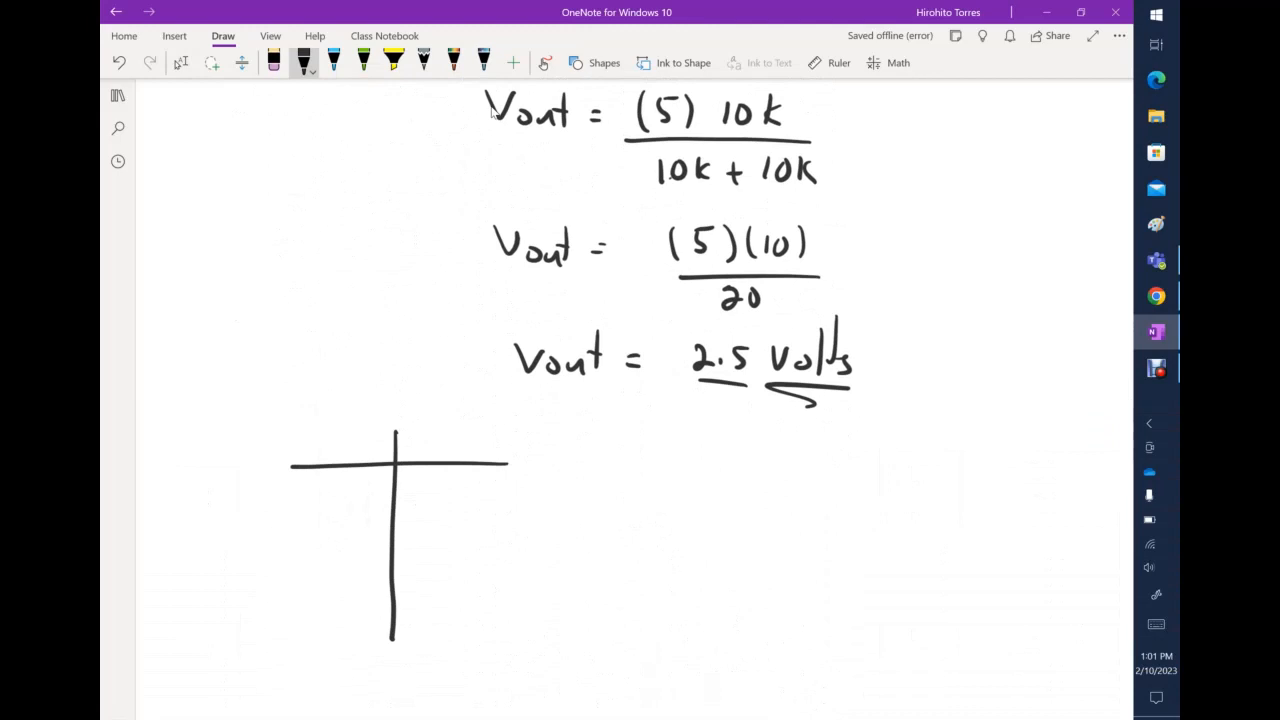
pyautogui.moveTo(293, 422)
pyautogui.mouseDown()
pyautogui.moveTo(320, 424)
pyautogui.moveTo(324, 442)
pyautogui.moveTo(350, 452)
pyautogui.mouseUp()
pyautogui.moveTo(340, 436); pyautogui.dragTo(356, 436)
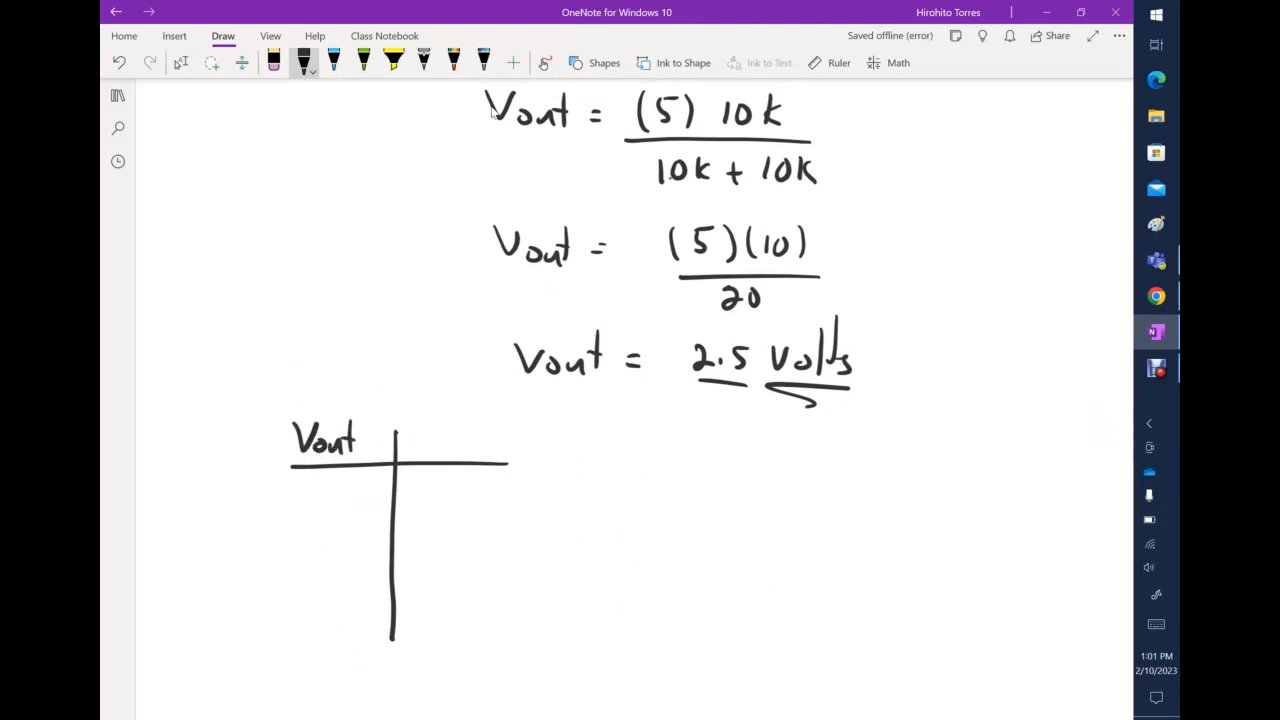
pyautogui.moveTo(430, 452)
pyautogui.mouseDown()
pyautogui.moveTo(448, 452)
pyautogui.moveTo(446, 438)
pyautogui.mouseUp()
pyautogui.moveTo(455, 416)
pyautogui.mouseDown()
pyautogui.moveTo(456, 448)
pyautogui.moveTo(494, 448)
pyautogui.mouseUp()
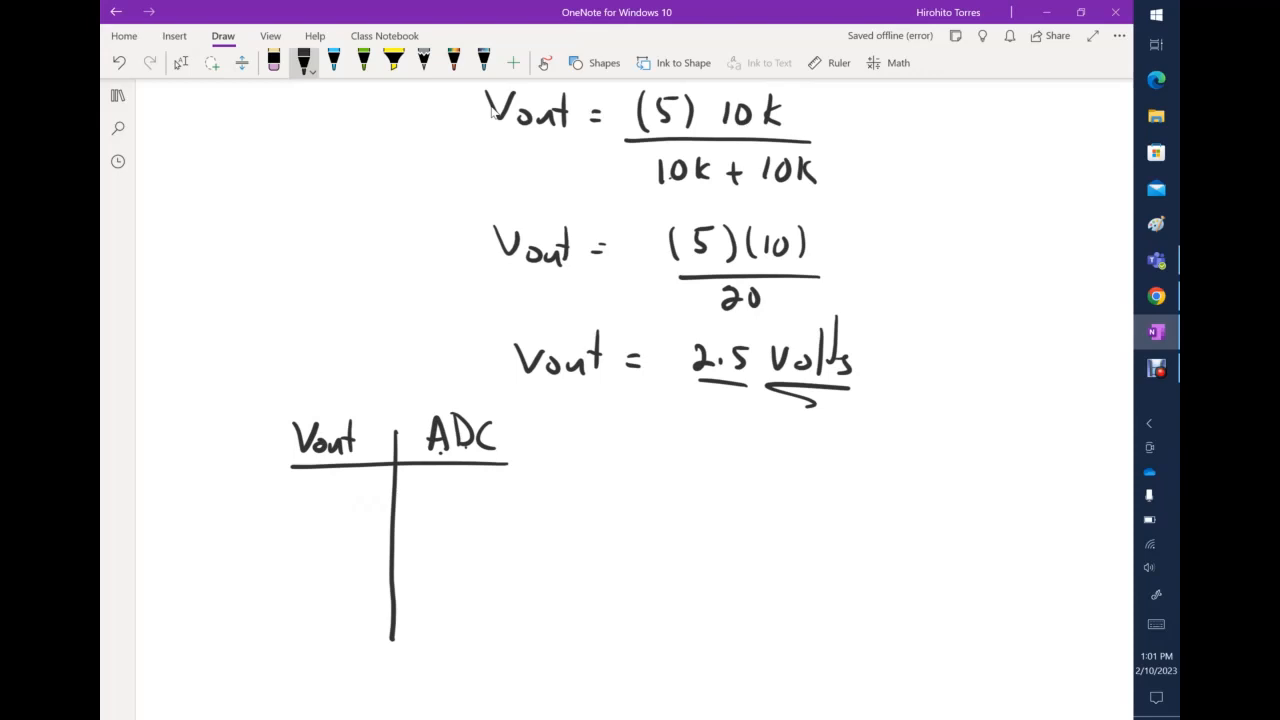
# Fill the table with a first row of 0 and 0 and a lower row of 5 and 1023
pyautogui.moveTo(332, 487); pyautogui.dragTo(338, 486)
pyautogui.moveTo(449, 481)
pyautogui.mouseDown()
pyautogui.moveTo(442, 494)
pyautogui.moveTo(451, 482)
pyautogui.mouseUp()
pyautogui.scroll(-1, 491, 112)
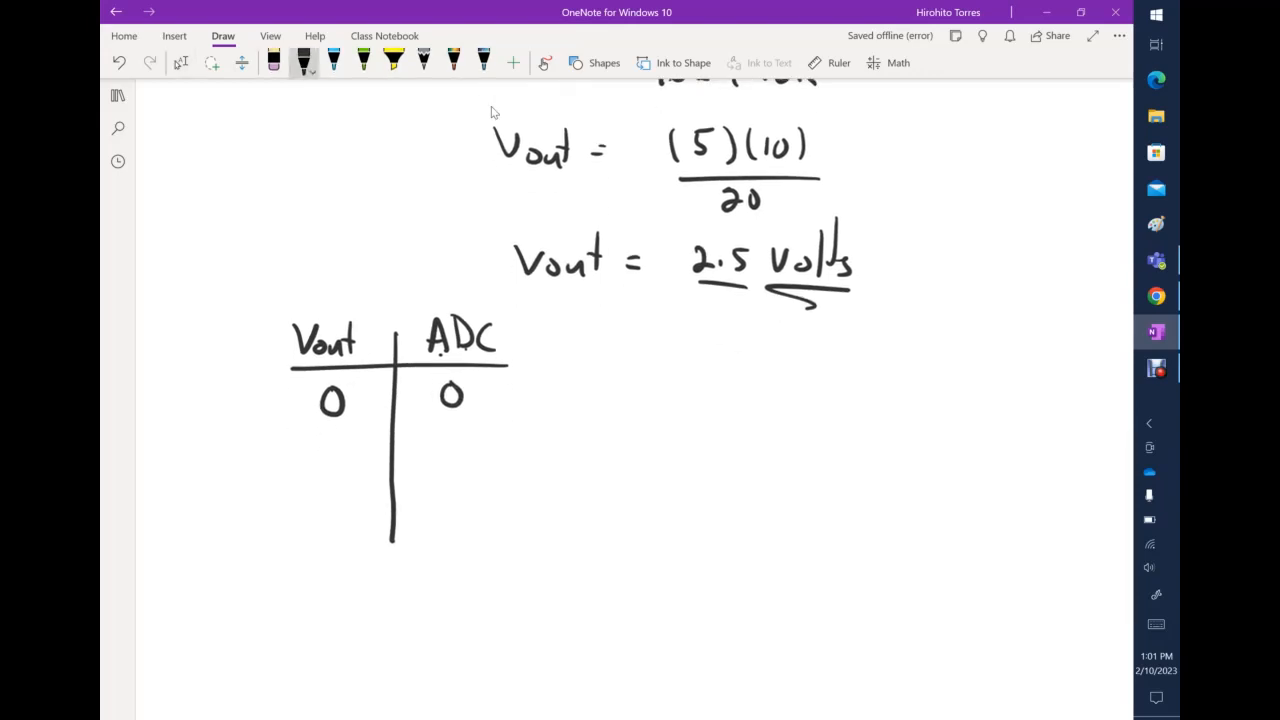
pyautogui.moveTo(328, 474)
pyautogui.mouseDown()
pyautogui.moveTo(344, 494)
pyautogui.moveTo(326, 503)
pyautogui.mouseUp()
pyautogui.moveTo(332, 475); pyautogui.dragTo(348, 474)
pyautogui.moveTo(429, 469); pyautogui.dragTo(428, 494)
pyautogui.moveTo(448, 471)
pyautogui.mouseDown()
pyautogui.moveTo(442, 480)
pyautogui.moveTo(448, 471)
pyautogui.mouseUp()
pyautogui.moveTo(468, 478); pyautogui.dragTo(490, 501)
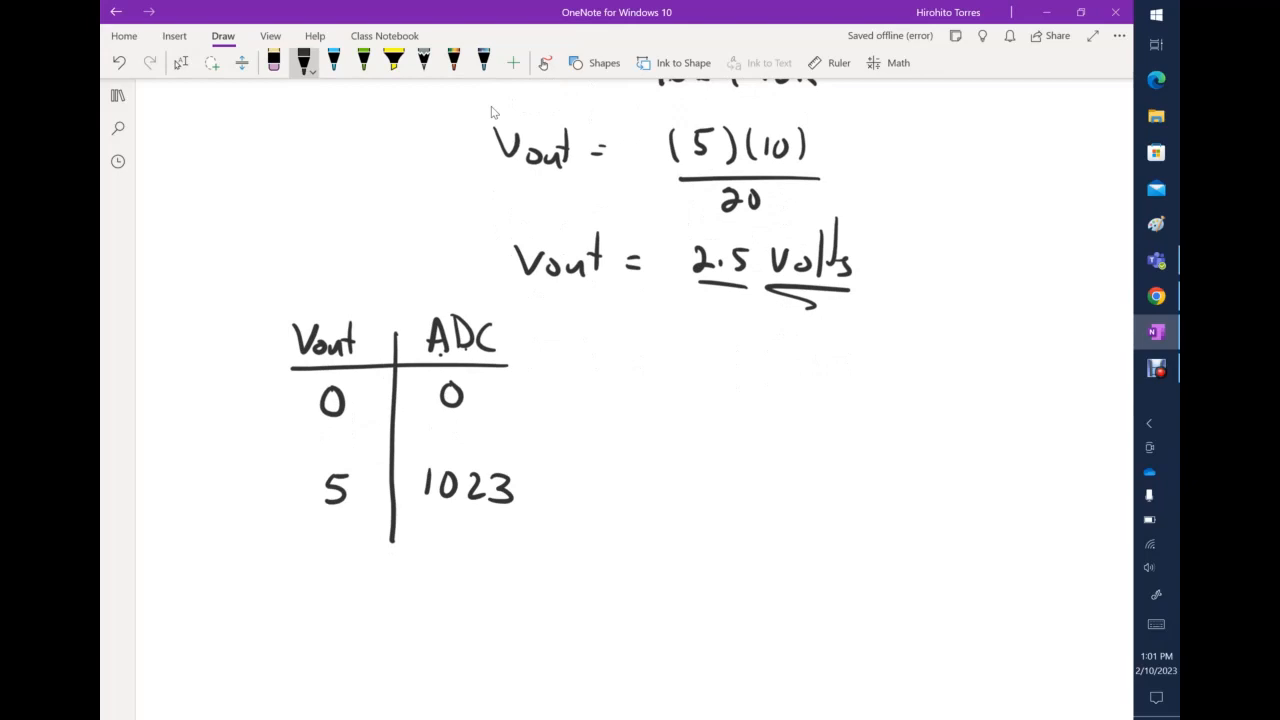
# Insert a middle row reading "Vout" and "ADC" between the 0 and 5 rows of the table
pyautogui.moveTo(311, 426); pyautogui.dragTo(361, 452)
pyautogui.moveTo(354, 436); pyautogui.dragTo(446, 448)
pyautogui.moveTo(431, 438); pyautogui.dragTo(490, 446)
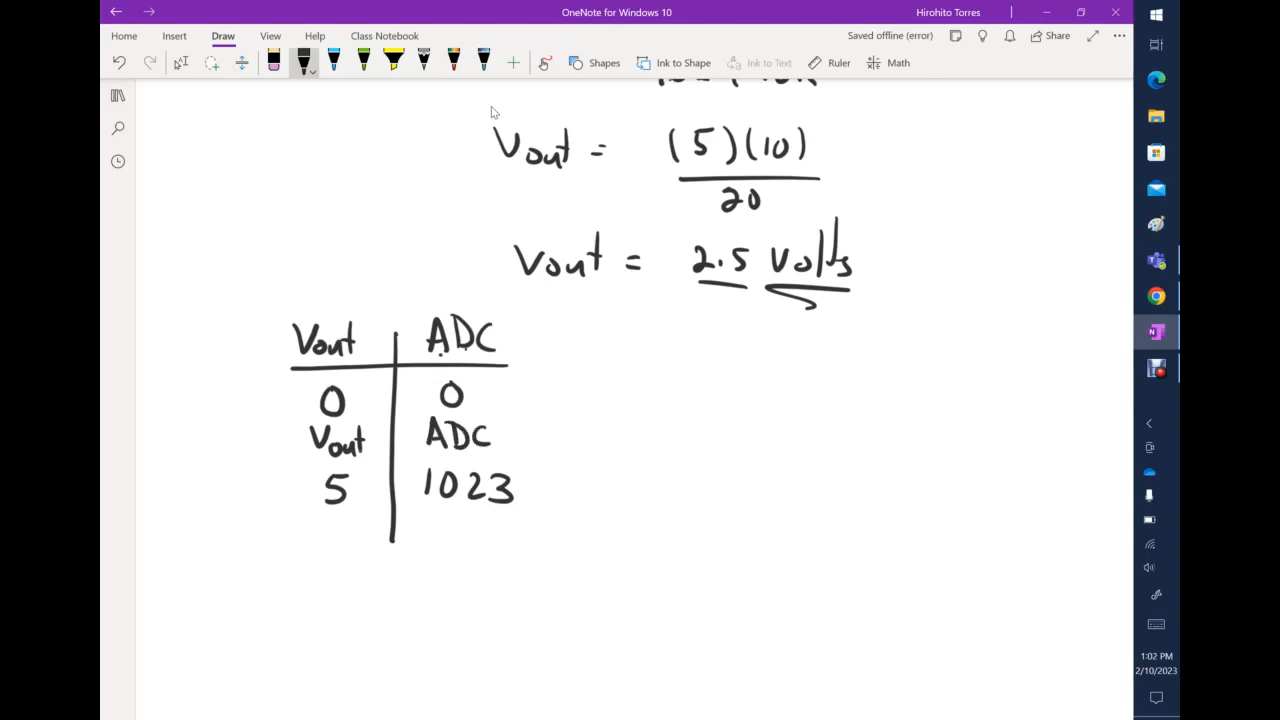
pyautogui.scroll(-5, 491, 112)
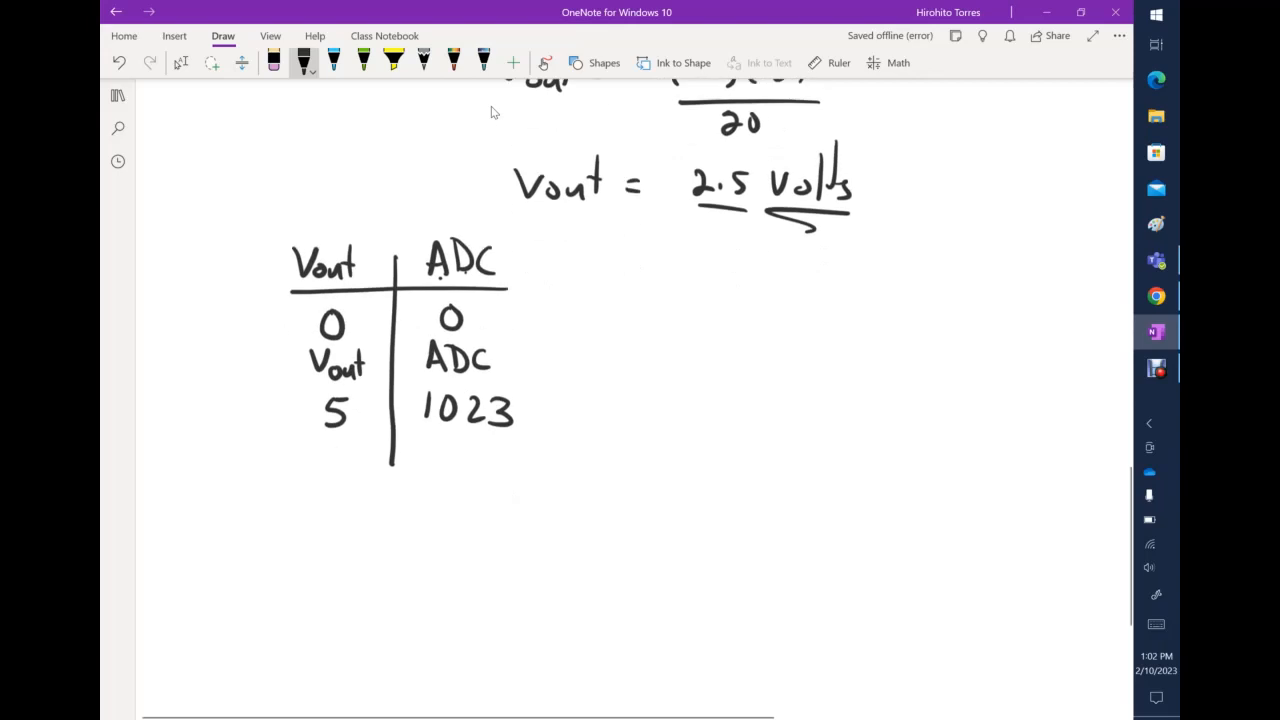
pyautogui.scroll(3, 491, 112)
pyautogui.scroll(1, 491, 112)
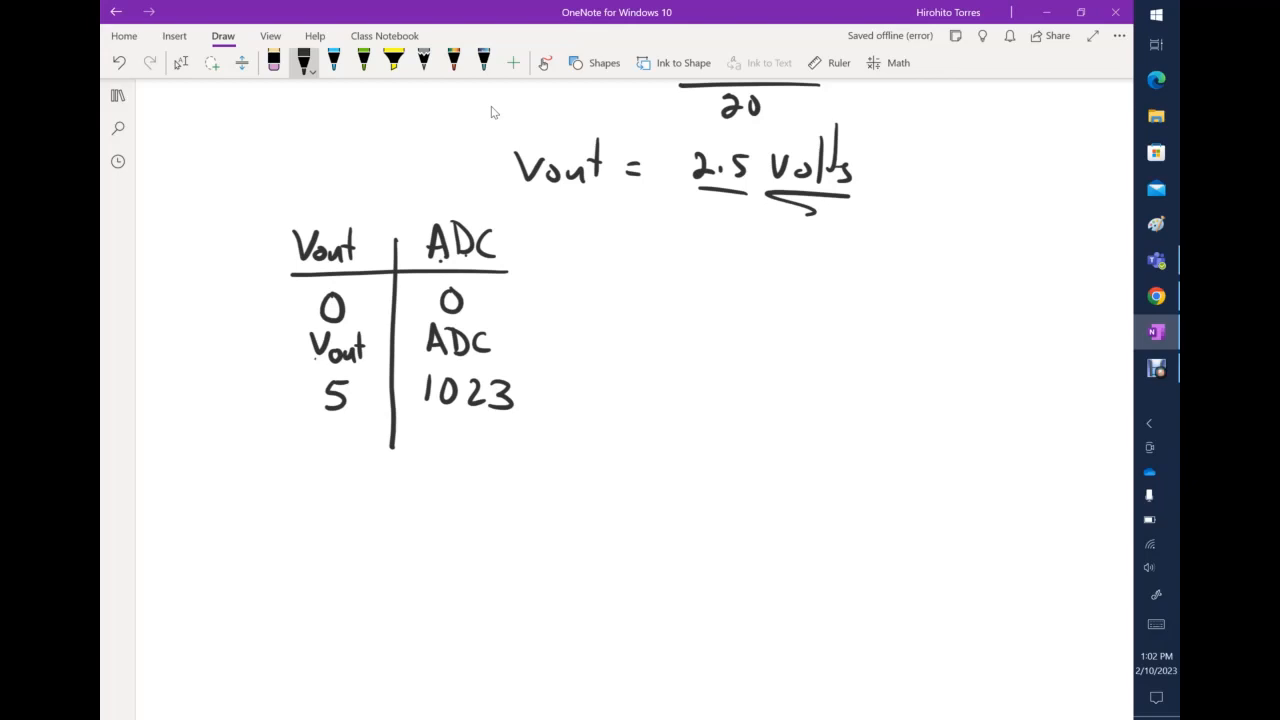
# Circle the whole ADC column of the Vout and ADC table
pyautogui.moveTo(431, 206)
pyautogui.mouseDown()
pyautogui.moveTo(415, 240)
pyautogui.moveTo(578, 350)
pyautogui.moveTo(476, 205)
pyautogui.mouseUp()
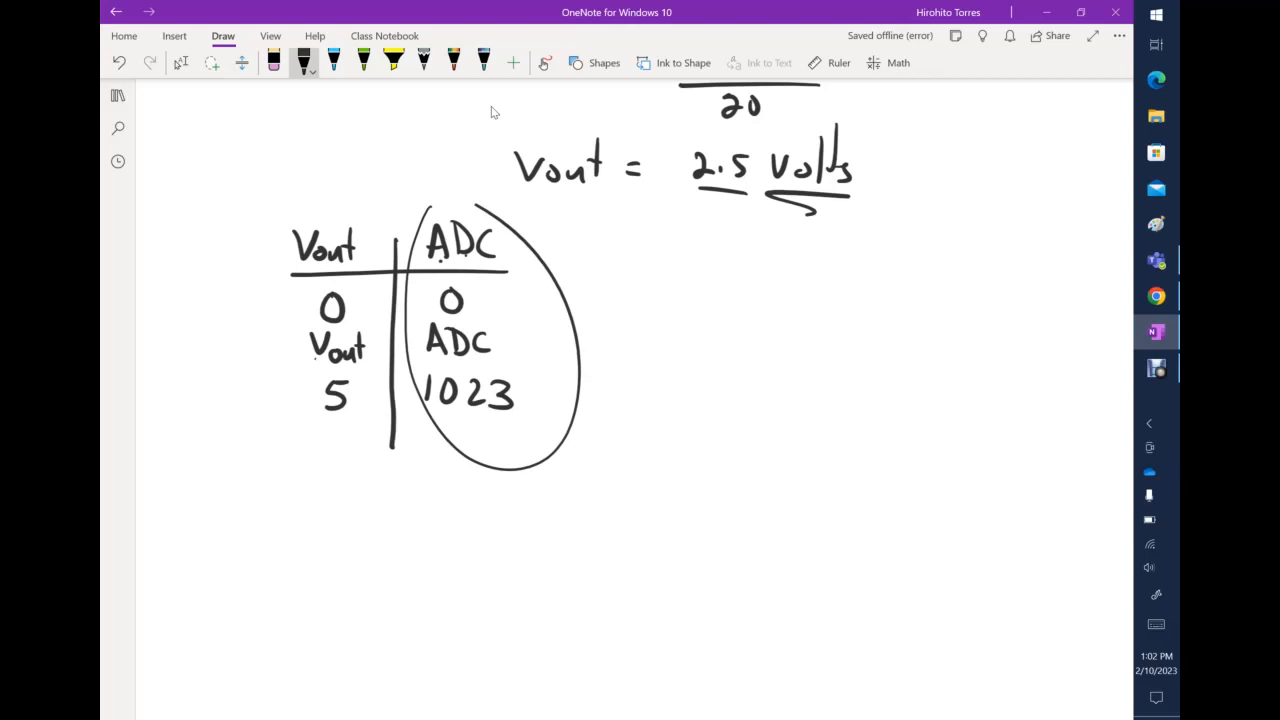
pyautogui.scroll(-3, 491, 112)
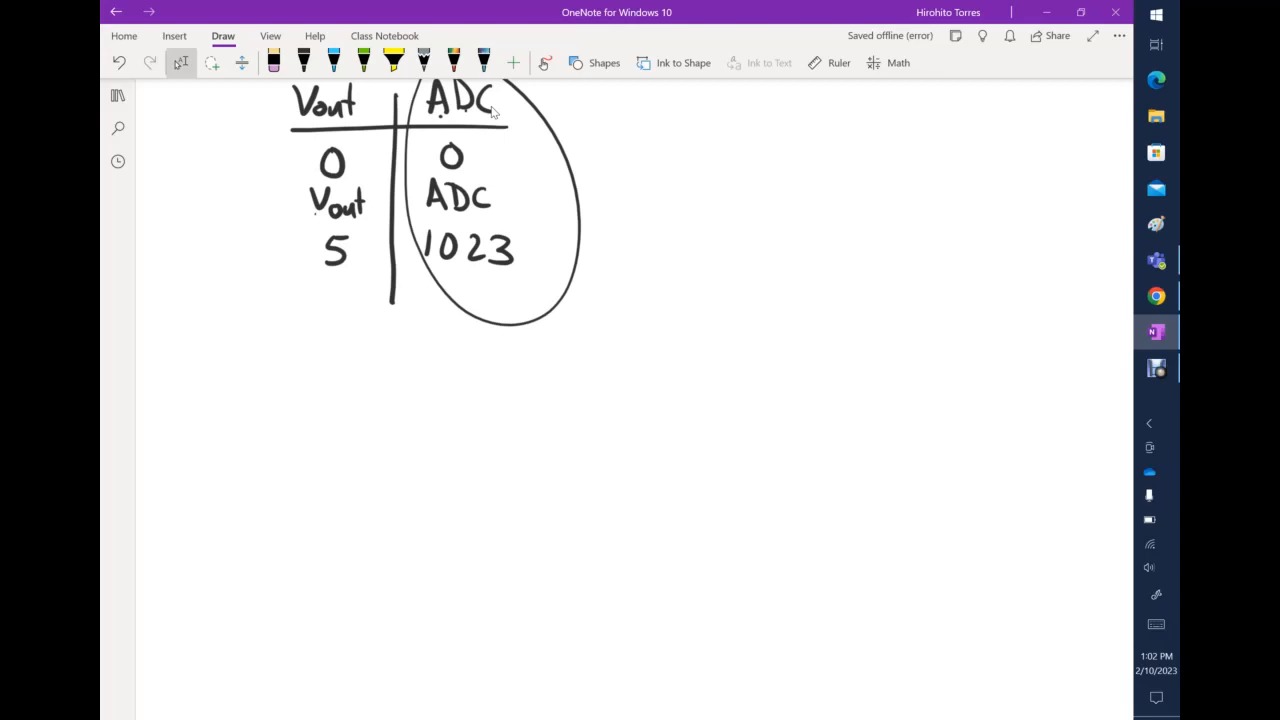
pyautogui.press('super+Tab')
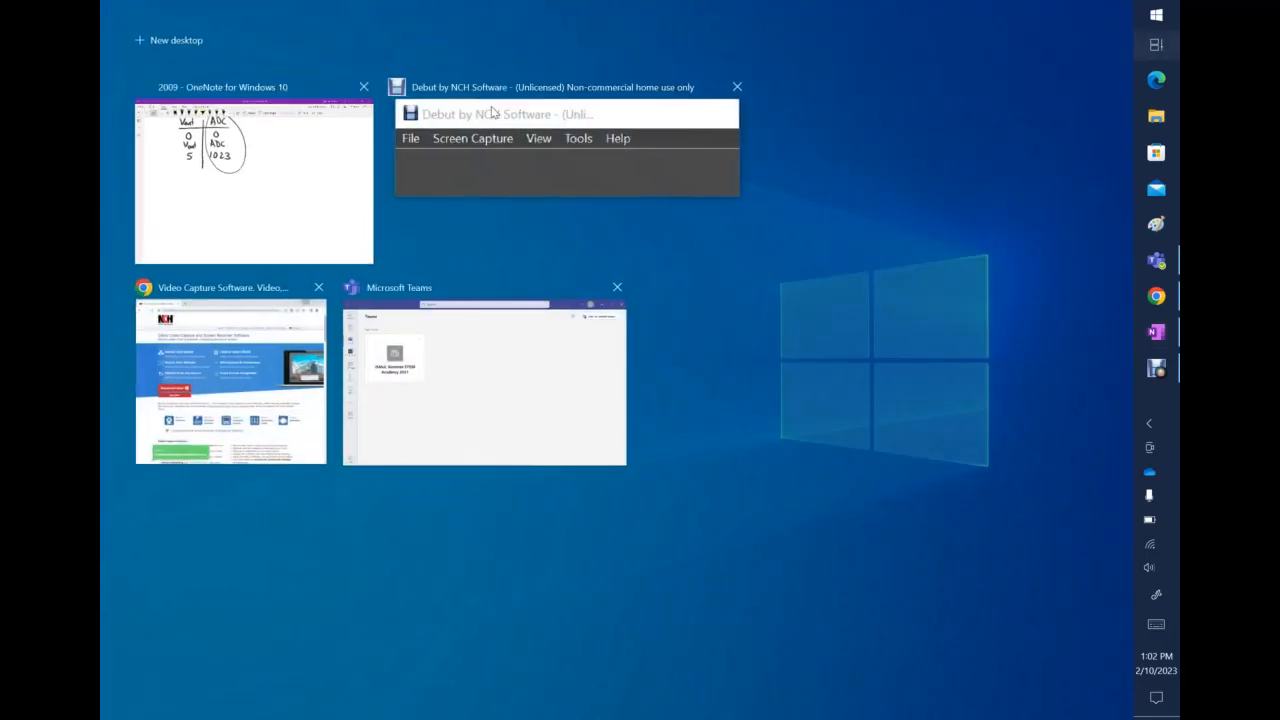
pyautogui.press('Escape')
# Draw a second two-column table below the first with the headings "ADC" and "Temp"
pyautogui.scroll(6, 491, 112)
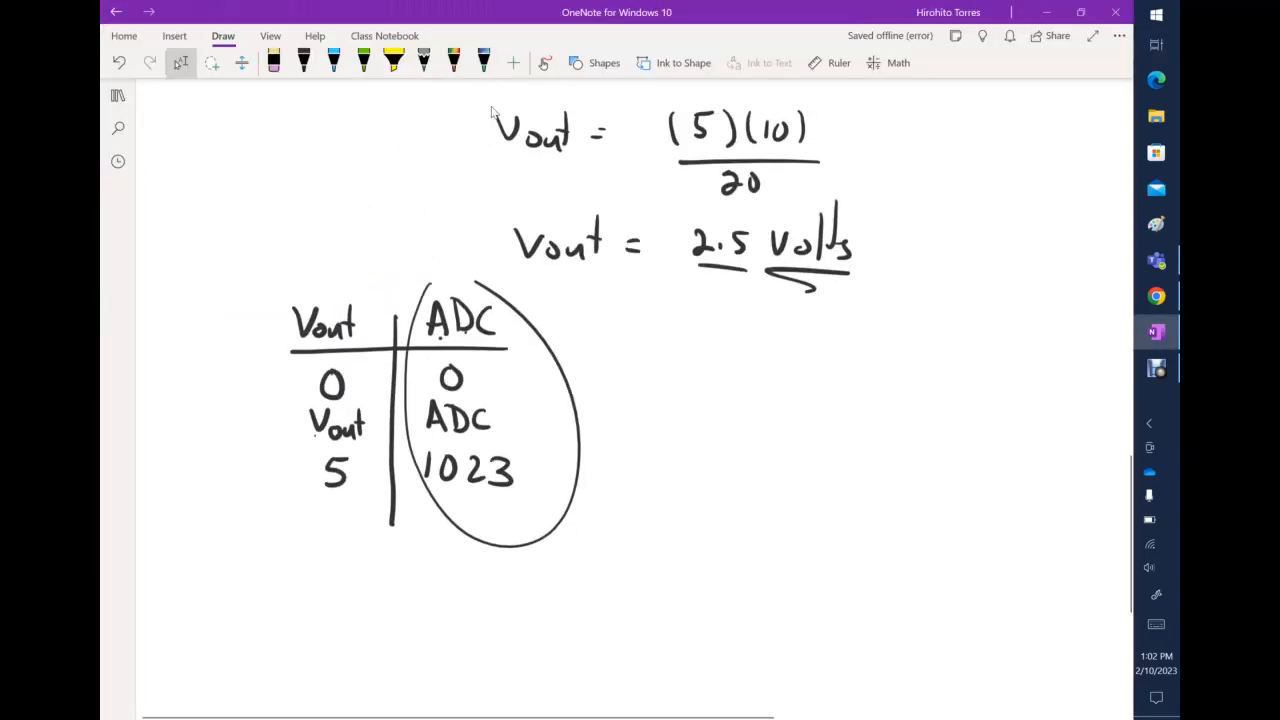
pyautogui.scroll(-3, 491, 112)
pyautogui.scroll(-5, 491, 112)
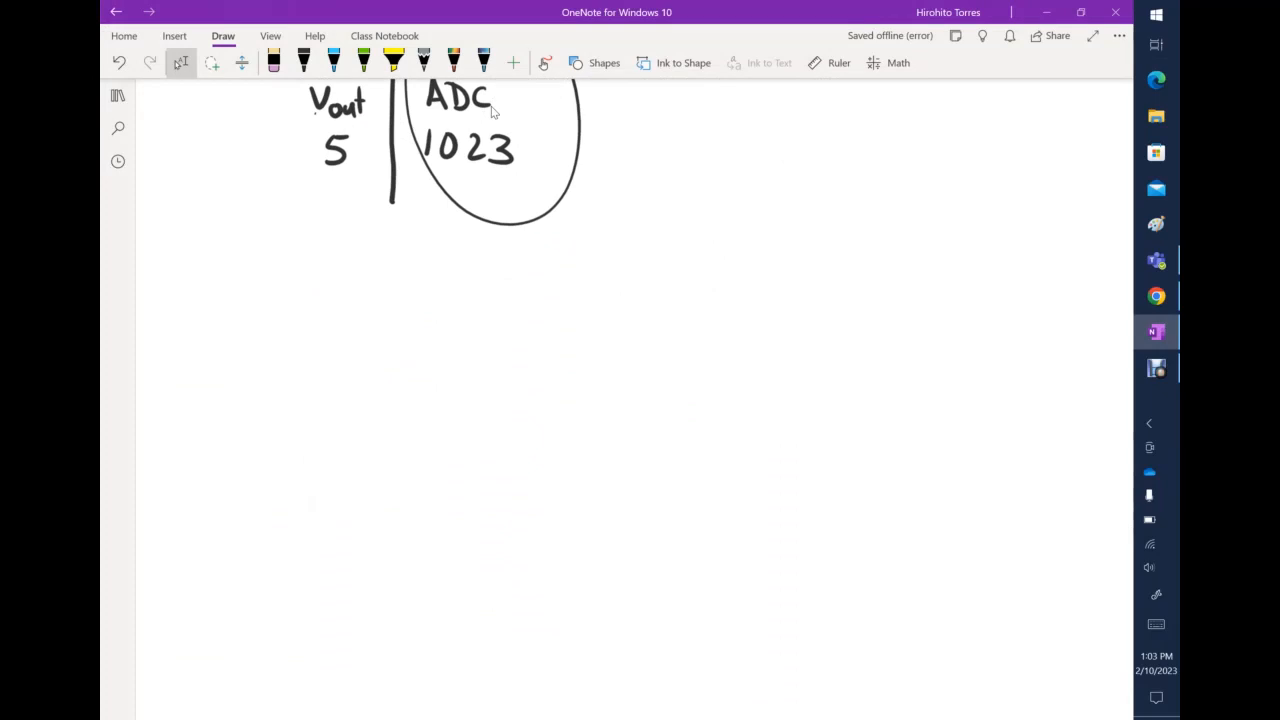
pyautogui.scroll(2, 491, 112)
pyautogui.scroll(-1, 491, 112)
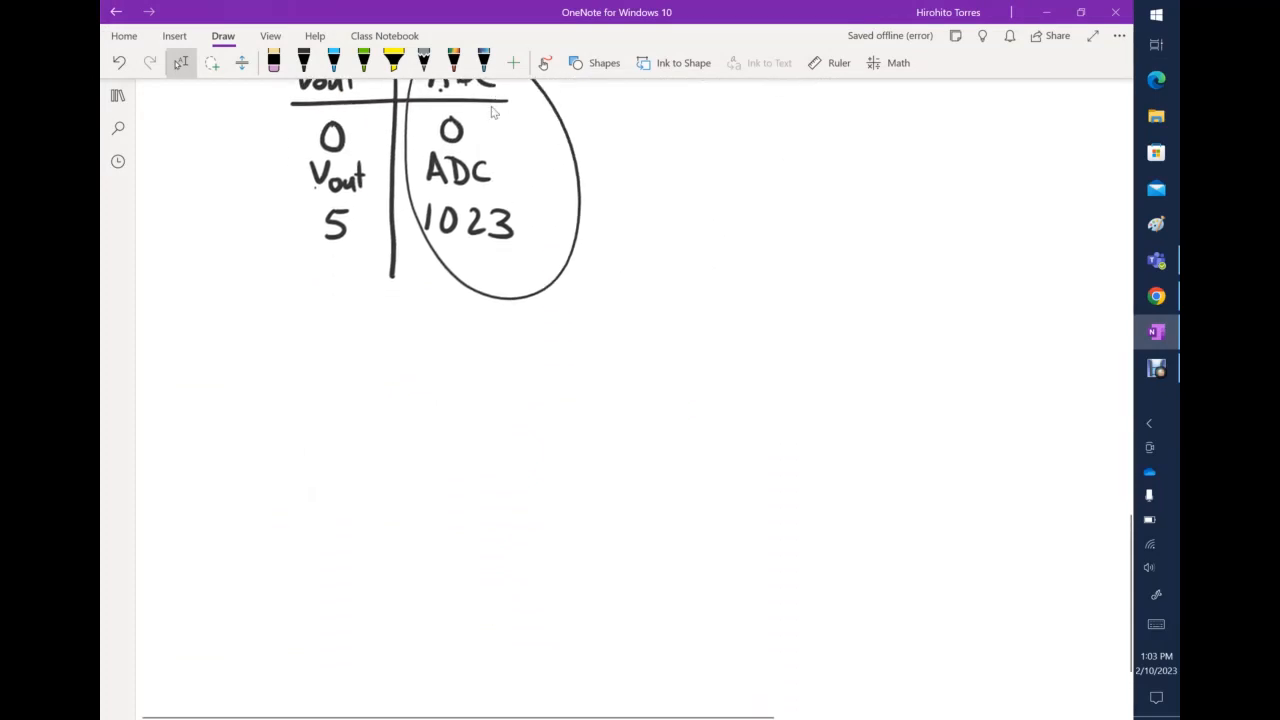
pyautogui.click(303, 62)
pyautogui.moveTo(399, 355); pyautogui.dragTo(401, 562)
pyautogui.moveTo(527, 398)
pyautogui.mouseDown()
pyautogui.moveTo(285, 387)
pyautogui.moveTo(305, 352)
pyautogui.moveTo(318, 365)
pyautogui.mouseUp()
pyautogui.moveTo(324, 352)
pyautogui.mouseDown()
pyautogui.moveTo(324, 370)
pyautogui.moveTo(354, 371)
pyautogui.moveTo(452, 355)
pyautogui.mouseUp()
pyautogui.moveTo(438, 357)
pyautogui.mouseDown()
pyautogui.moveTo(437, 376)
pyautogui.moveTo(462, 375)
pyautogui.moveTo(449, 367)
pyautogui.mouseUp()
pyautogui.moveTo(467, 374); pyautogui.dragTo(492, 375)
pyautogui.moveTo(498, 364)
pyautogui.mouseDown()
pyautogui.moveTo(497, 388)
pyautogui.moveTo(501, 376)
pyautogui.mouseUp()
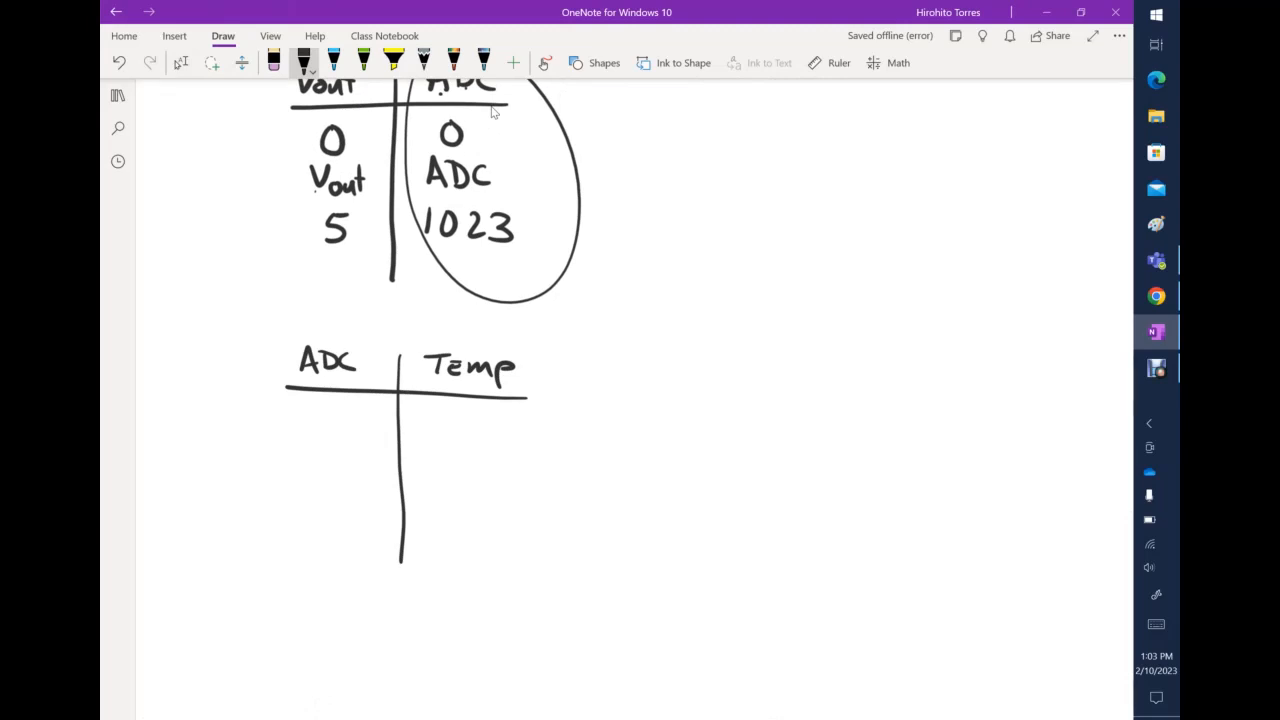
# Trace over parts of the resistance-versus-temperature curve on the graph to emphasize it
pyautogui.scroll(10, 492, 112)
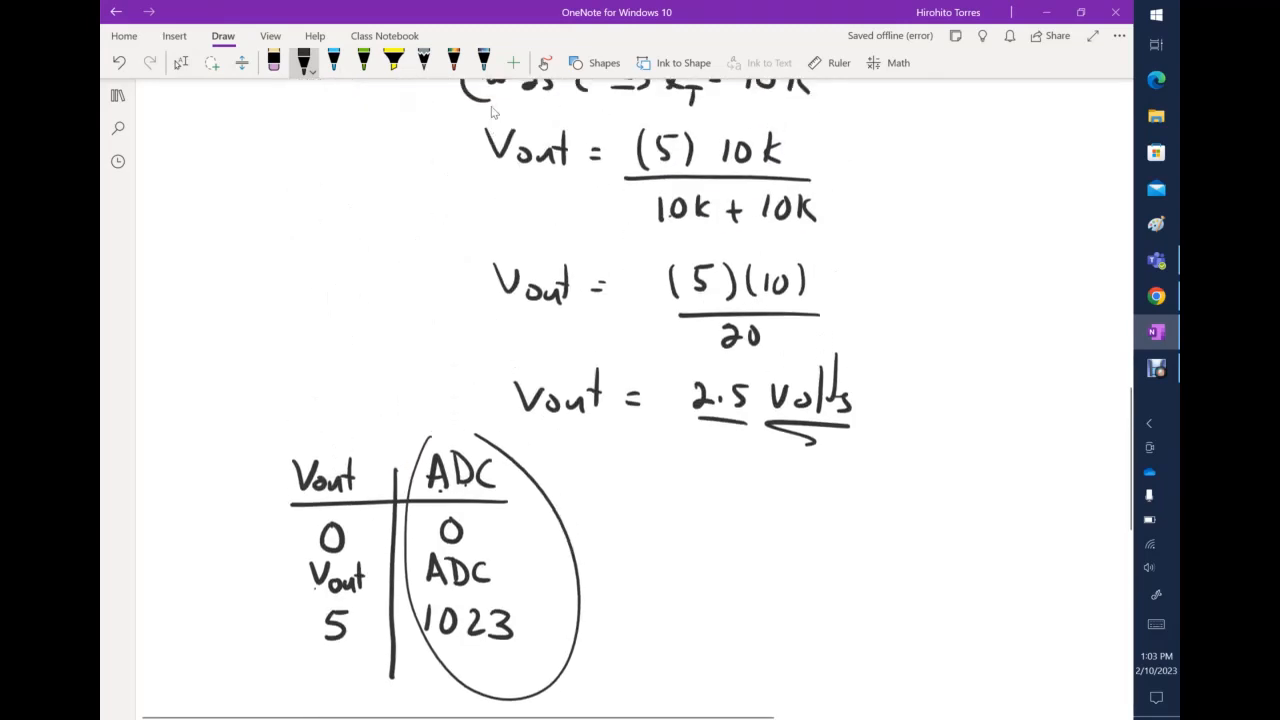
pyautogui.scroll(7, 492, 112)
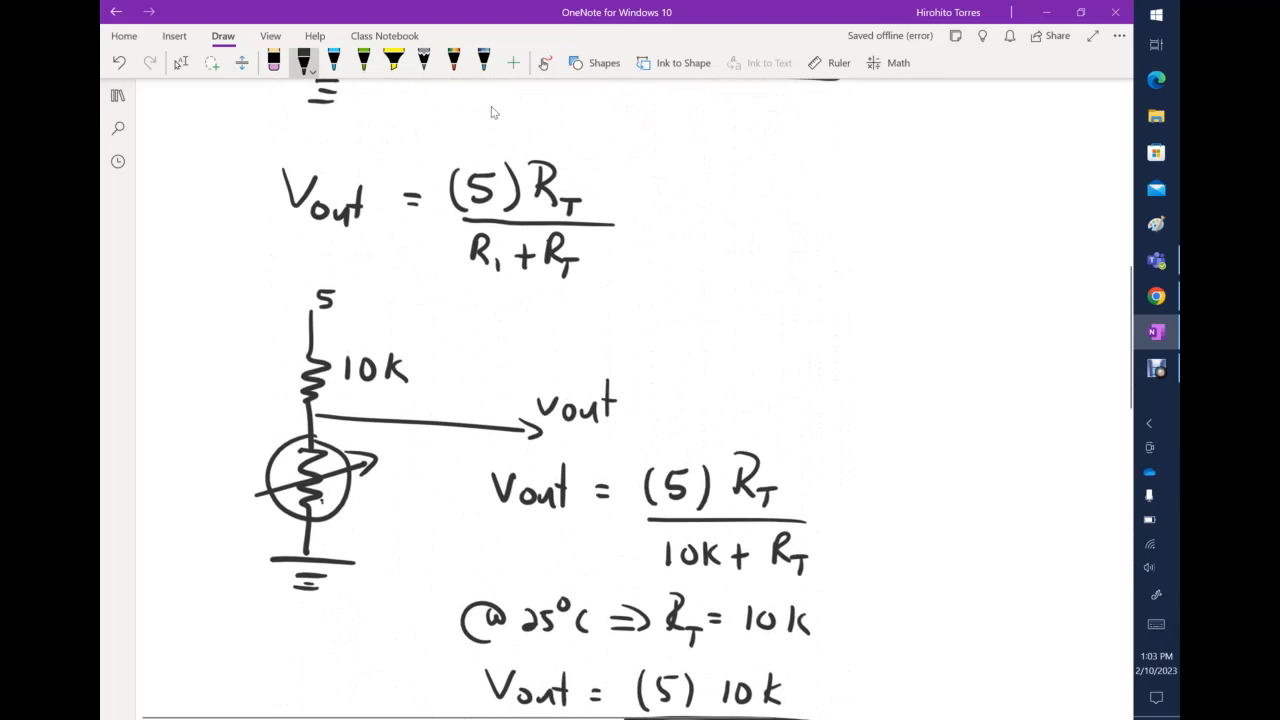
pyautogui.press('Escape')
pyautogui.click(304, 62)
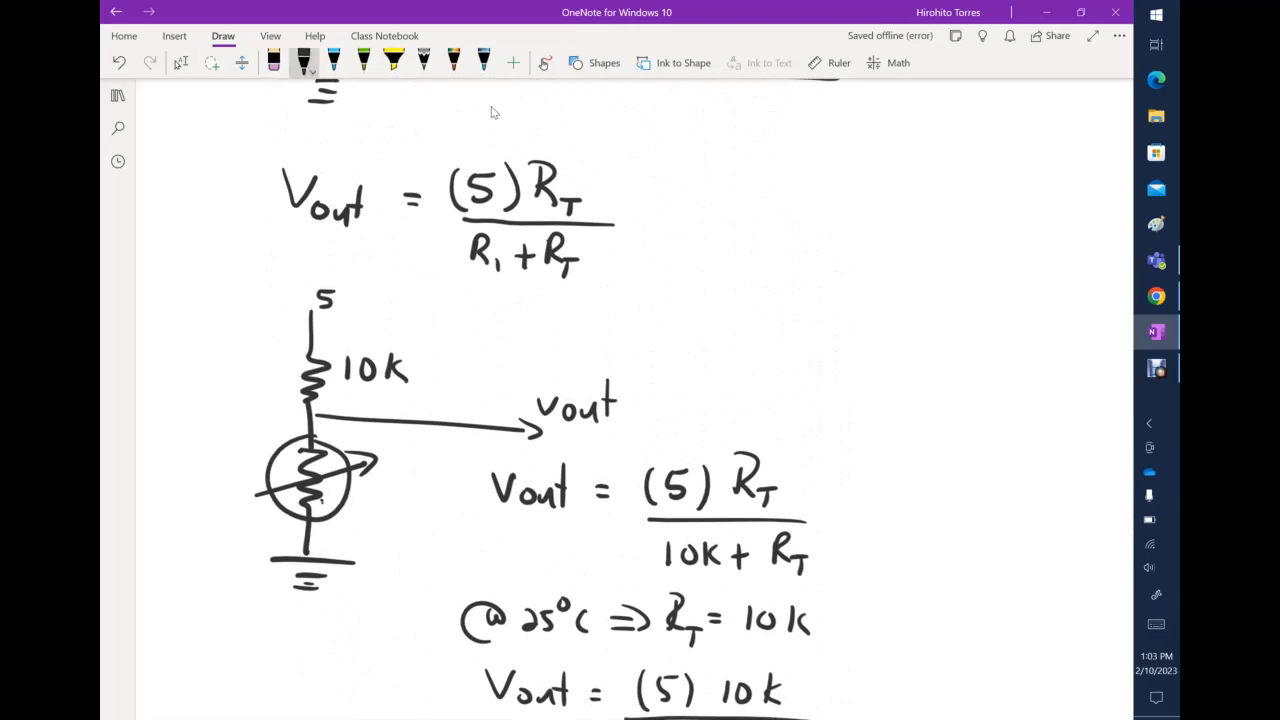
pyautogui.scroll(-5, 491, 112)
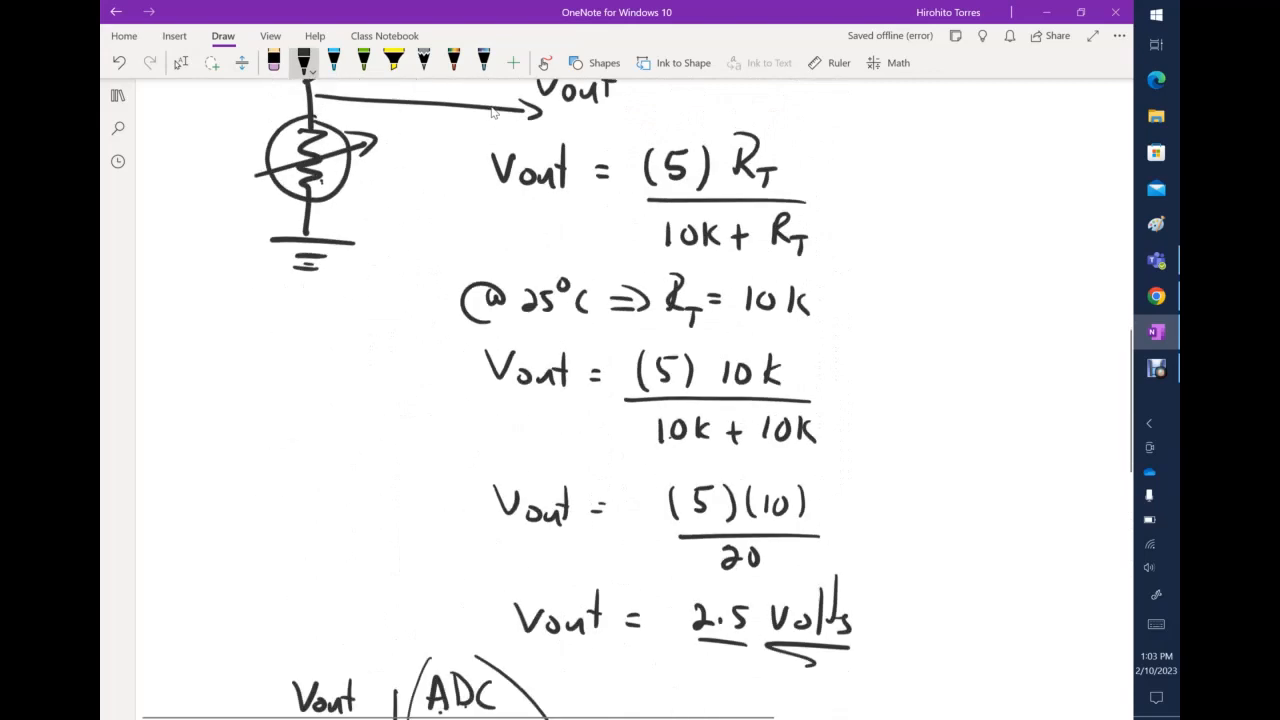
pyautogui.scroll(10, 491, 112)
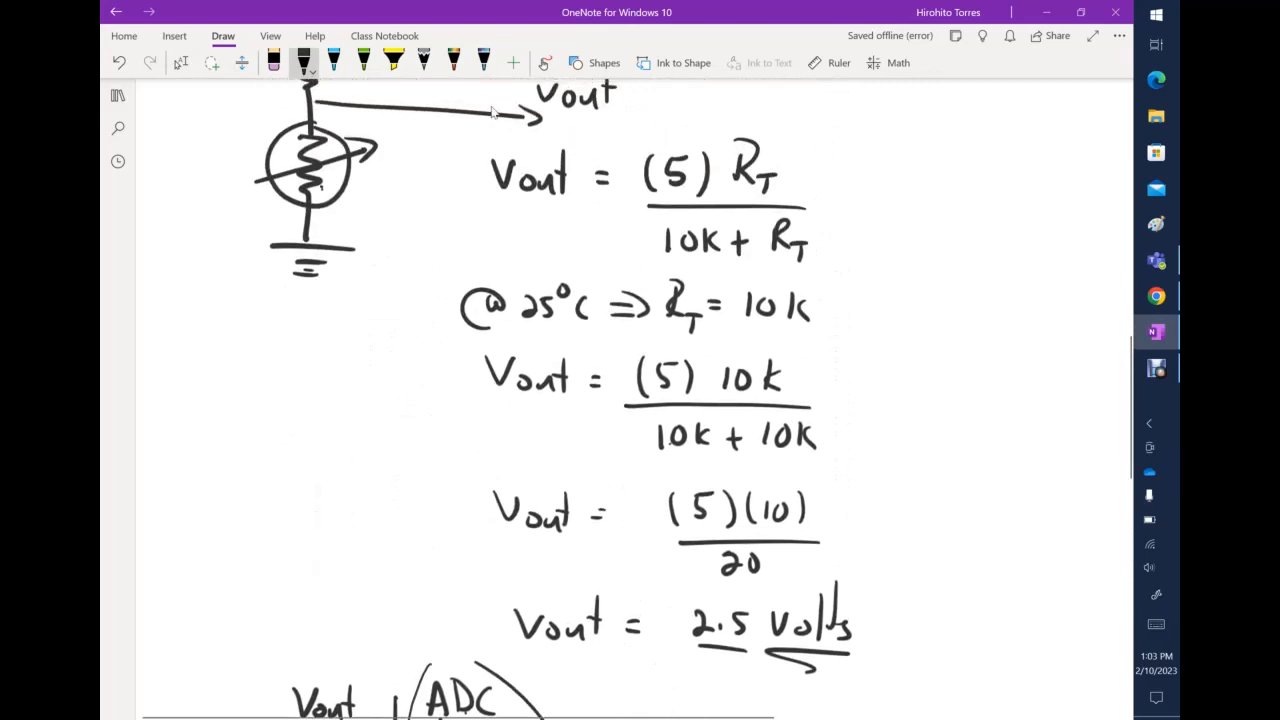
pyautogui.scroll(6, 491, 112)
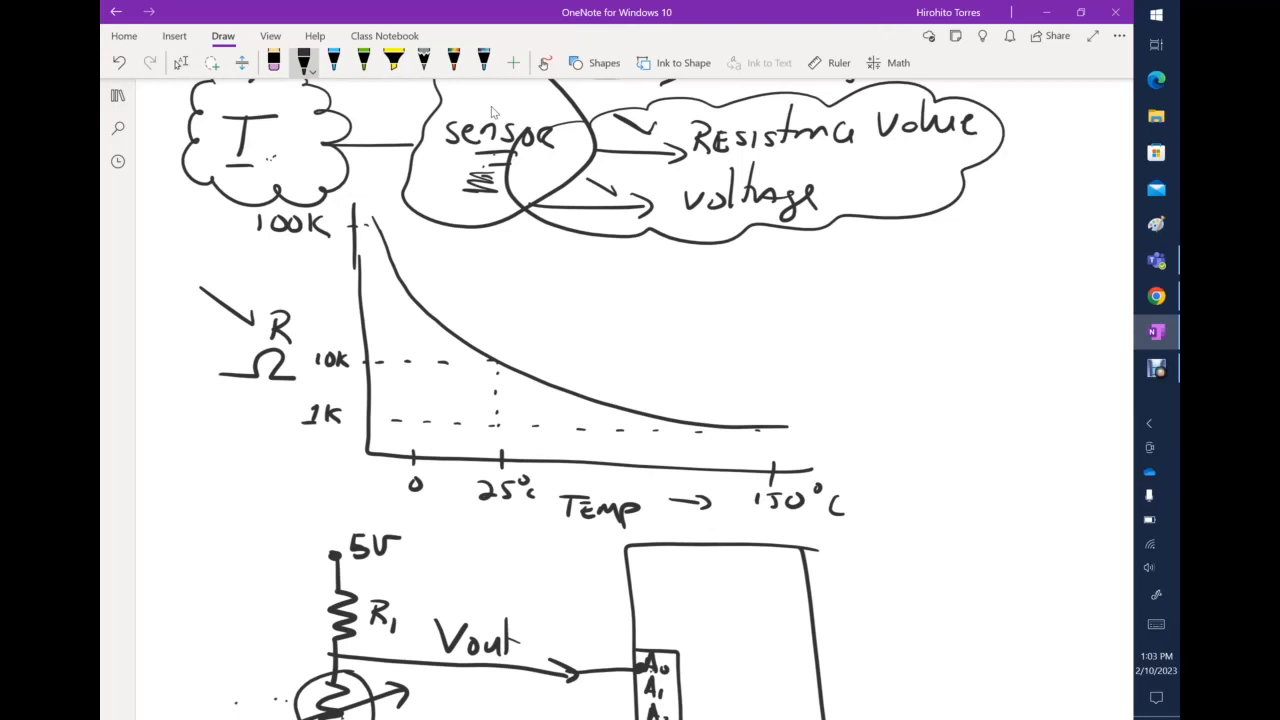
pyautogui.moveTo(480, 350); pyautogui.dragTo(686, 426)
pyautogui.moveTo(399, 288); pyautogui.dragTo(458, 338)
pyautogui.moveTo(374, 222); pyautogui.dragTo(390, 264)
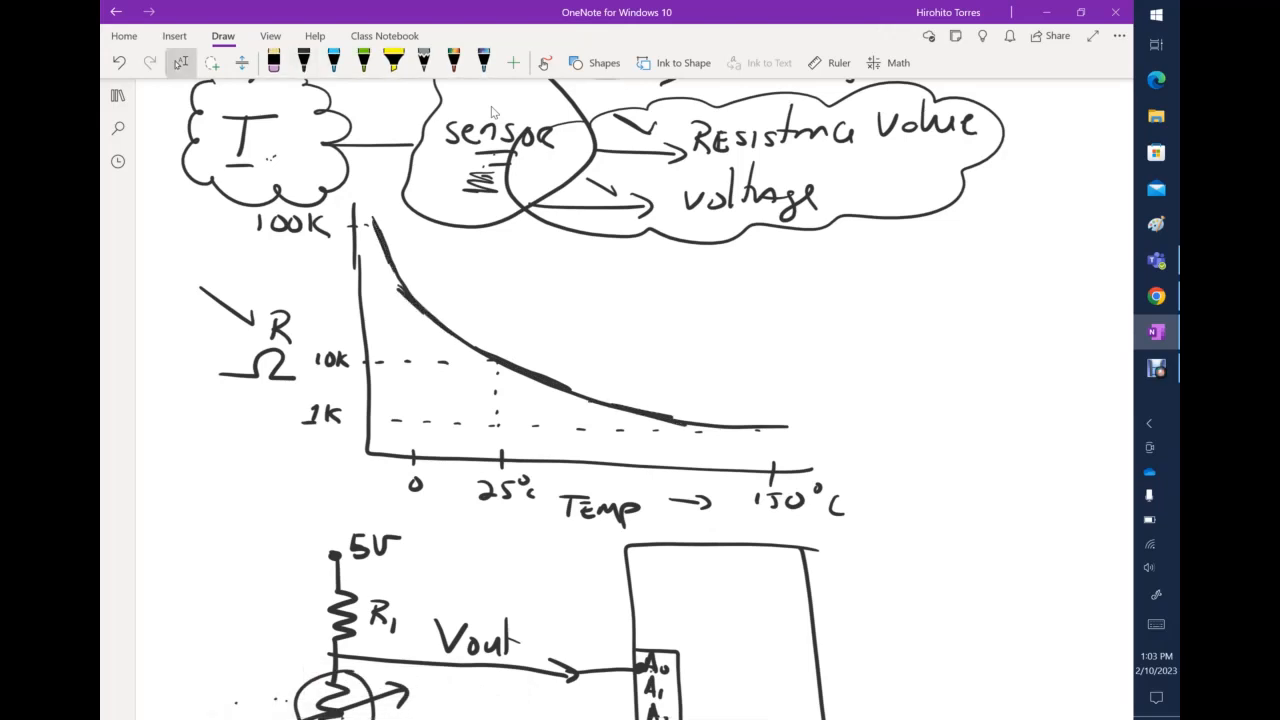
# Fill the first row of the ADC and Temp table with 0 and -20, and add the unit (°C) to the Temp heading
pyautogui.click(303, 62)
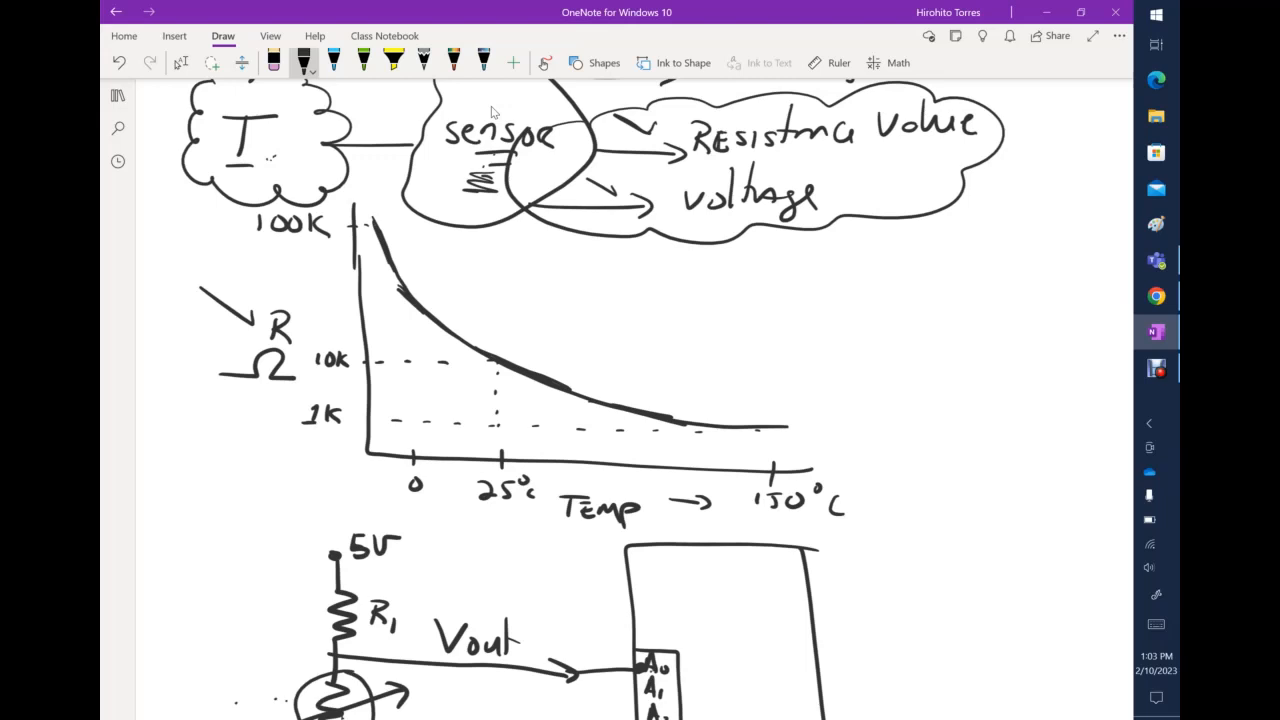
pyautogui.scroll(-10, 491, 111)
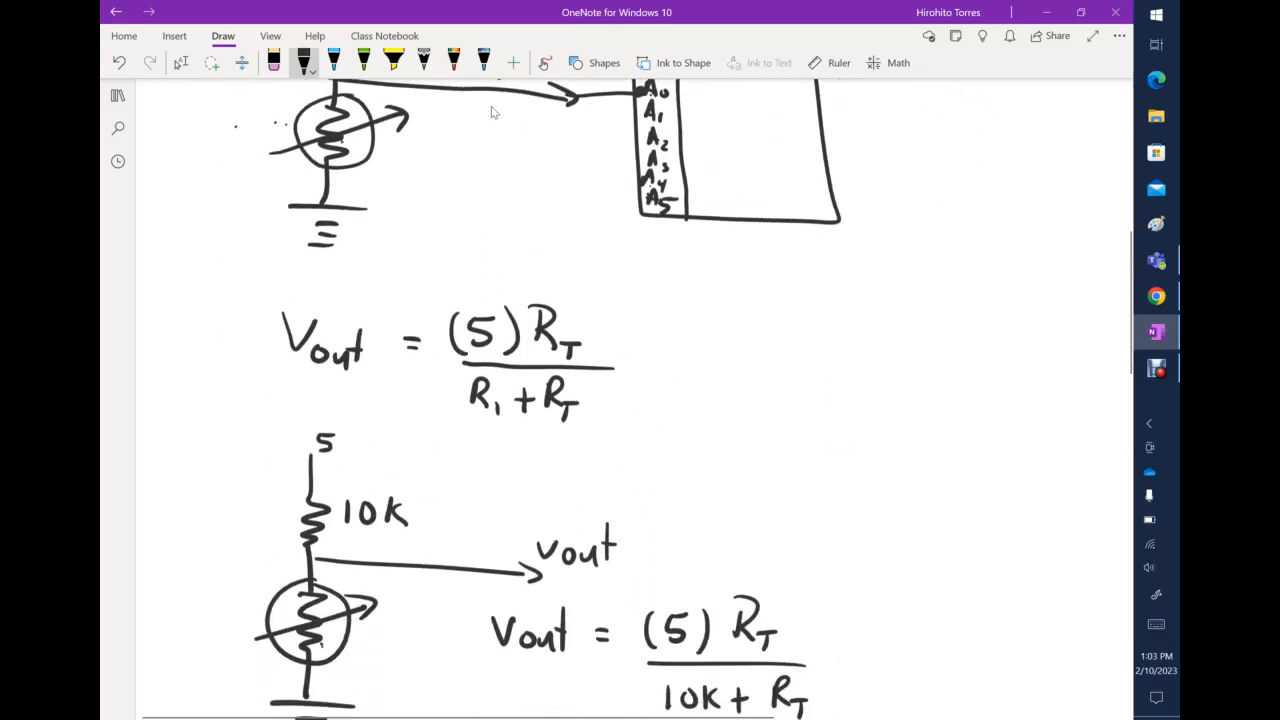
pyautogui.scroll(-10, 491, 111)
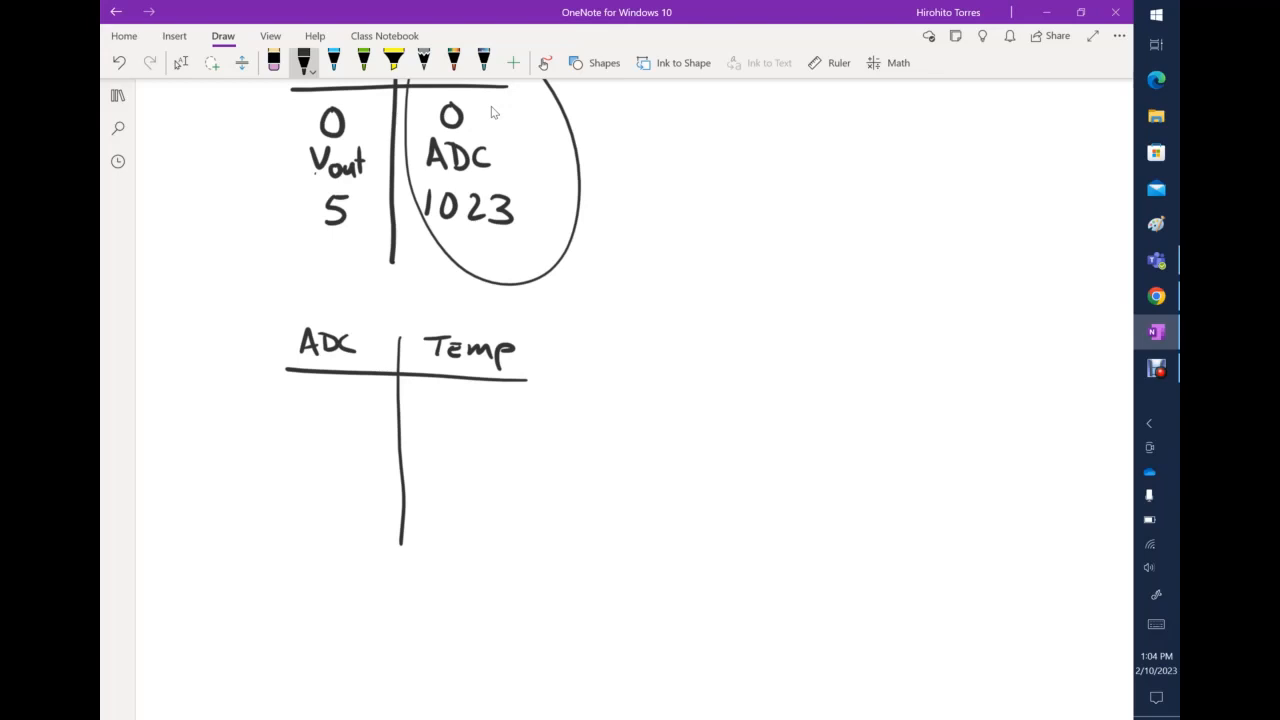
pyautogui.moveTo(330, 408); pyautogui.dragTo(337, 400)
pyautogui.moveTo(423, 413); pyautogui.dragTo(451, 413)
pyautogui.scroll(5, 491, 112)
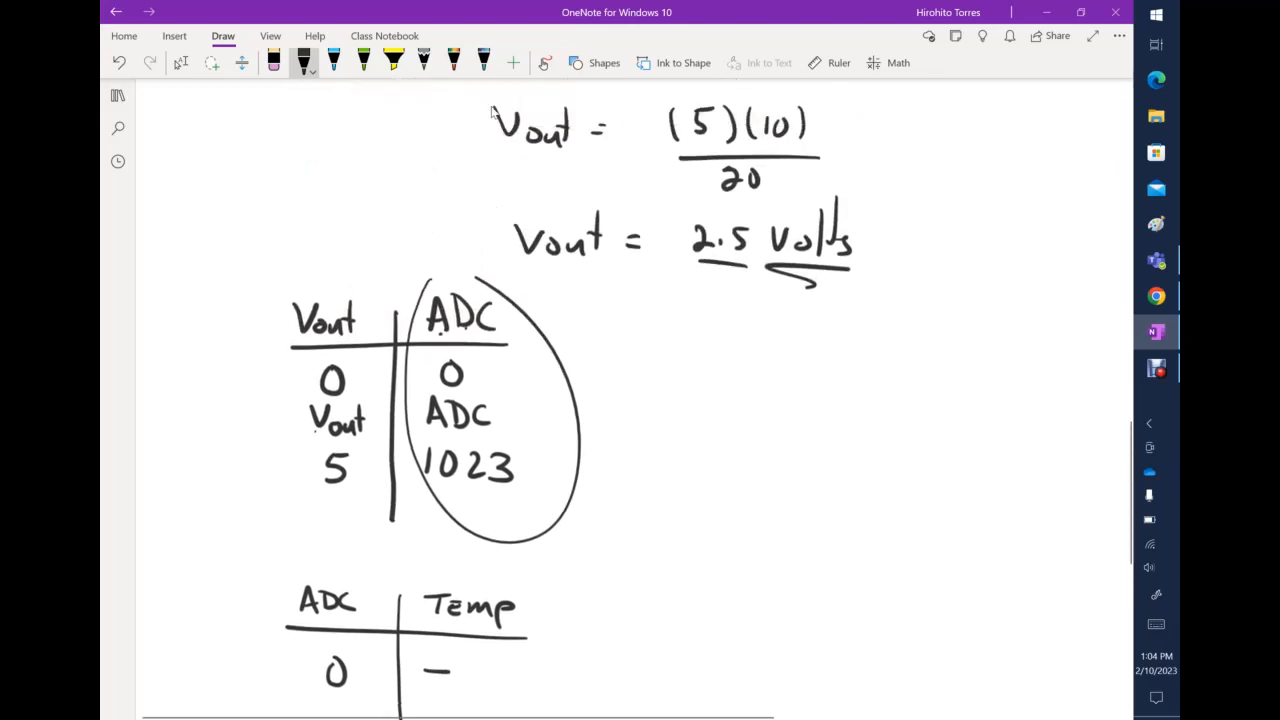
pyautogui.scroll(-4, 491, 112)
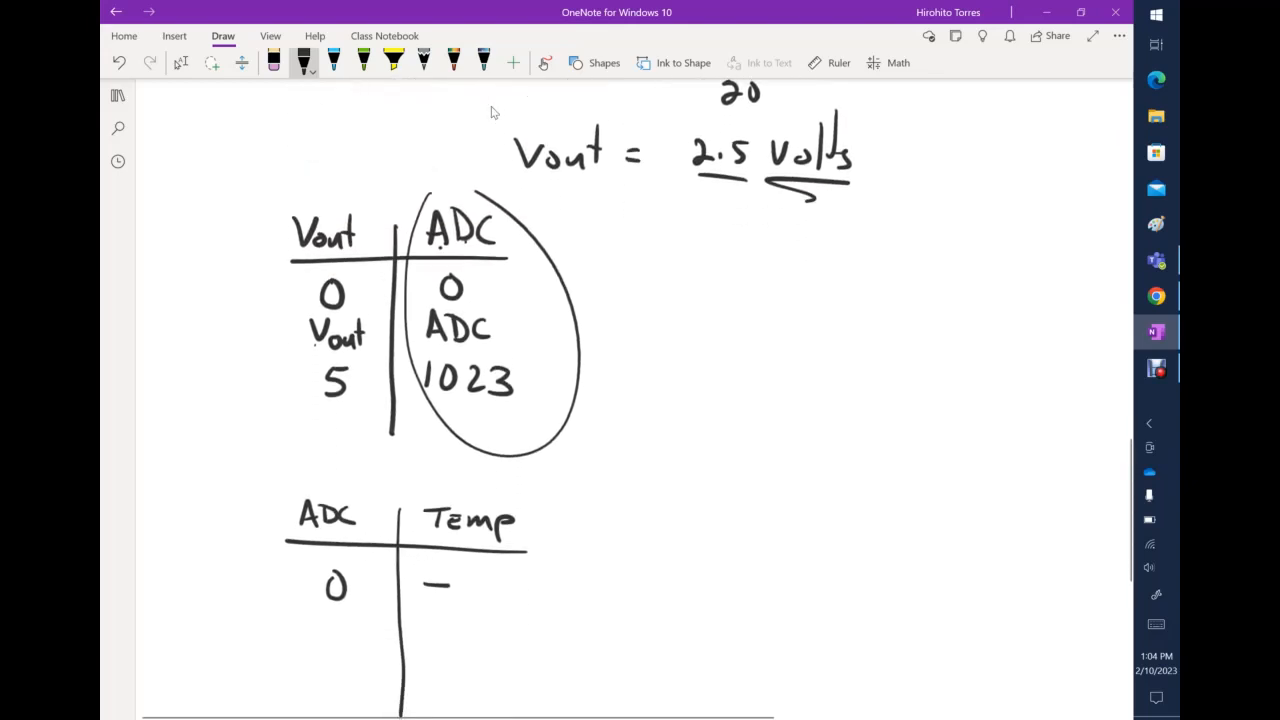
pyautogui.scroll(-2, 491, 112)
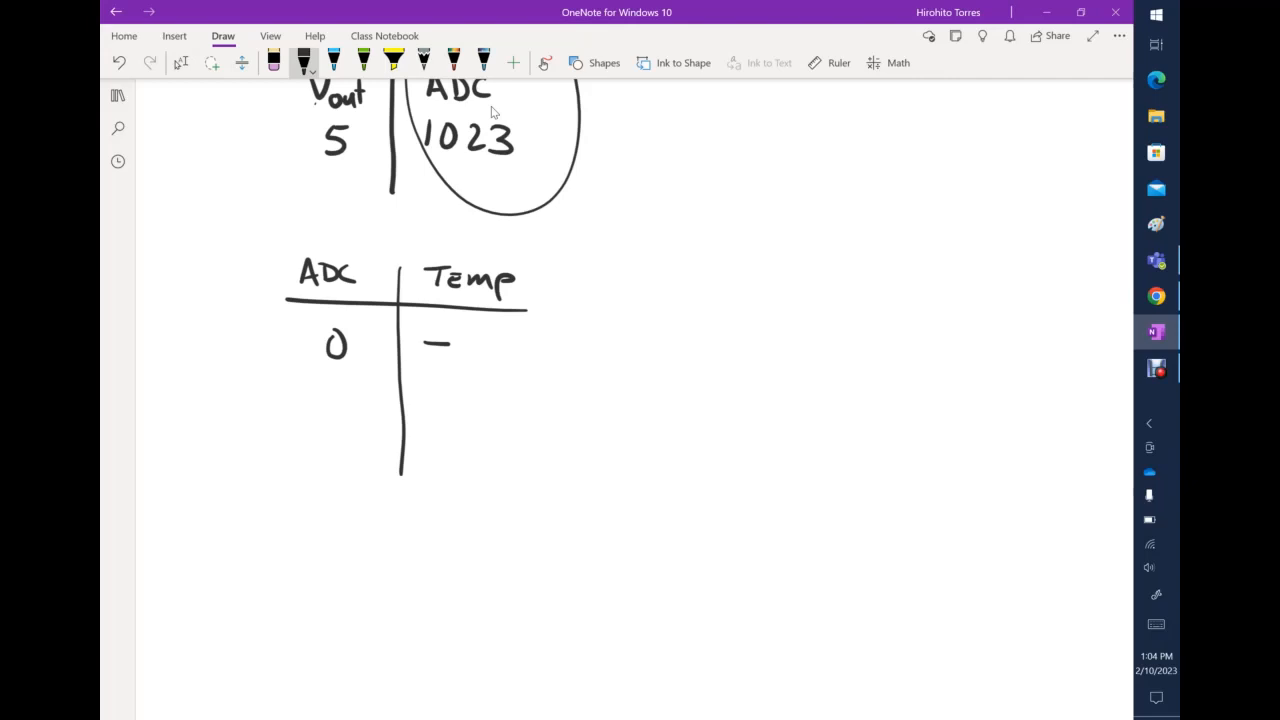
pyautogui.moveTo(463, 339); pyautogui.dragTo(483, 355)
pyautogui.moveTo(494, 340)
pyautogui.mouseDown()
pyautogui.moveTo(494, 358)
pyautogui.moveTo(495, 340)
pyautogui.mouseUp()
pyautogui.moveTo(547, 270)
pyautogui.mouseDown()
pyautogui.moveTo(564, 291)
pyautogui.moveTo(532, 298)
pyautogui.mouseUp()
pyautogui.moveTo(584, 258); pyautogui.dragTo(586, 292)
# Add a lower row of 700 and 100 °C to the ADC and Temp table, extending its vertical divider downward
pyautogui.click(303, 62)
pyautogui.moveTo(340, 424); pyautogui.dragTo(333, 445)
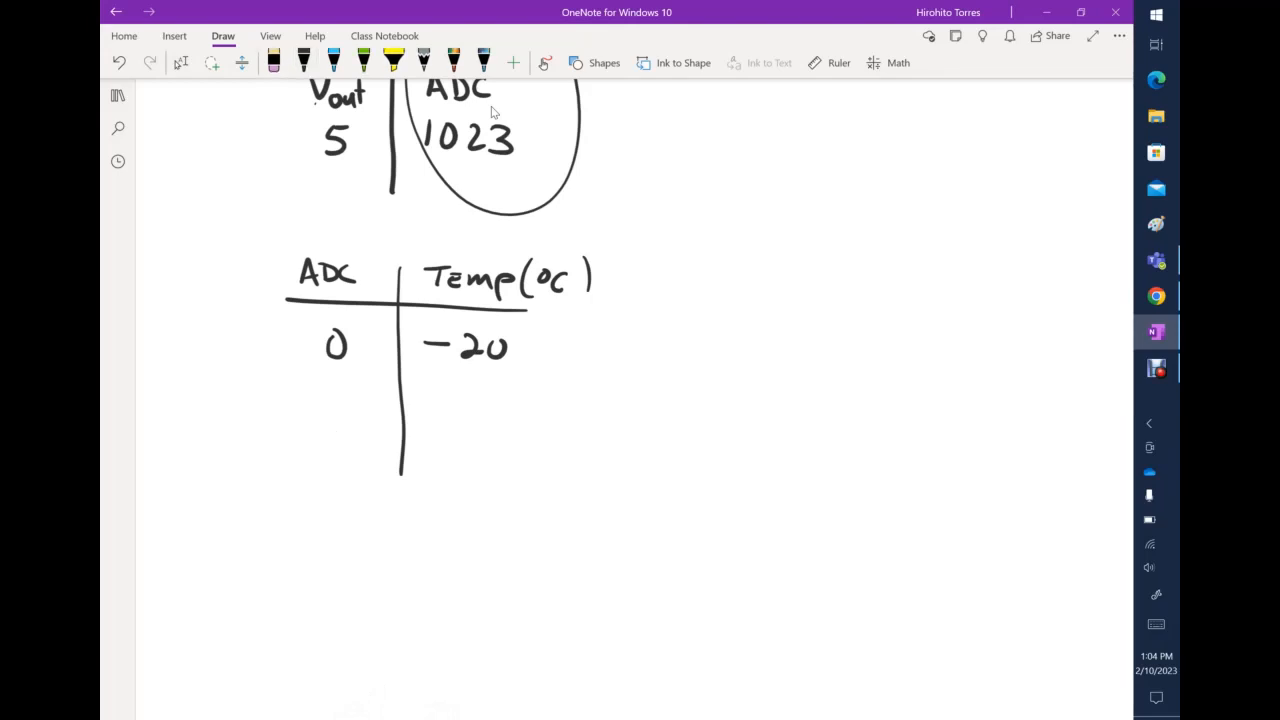
pyautogui.moveTo(293, 413)
pyautogui.mouseDown()
pyautogui.moveTo(299, 440)
pyautogui.moveTo(345, 419)
pyautogui.moveTo(402, 534)
pyautogui.mouseUp()
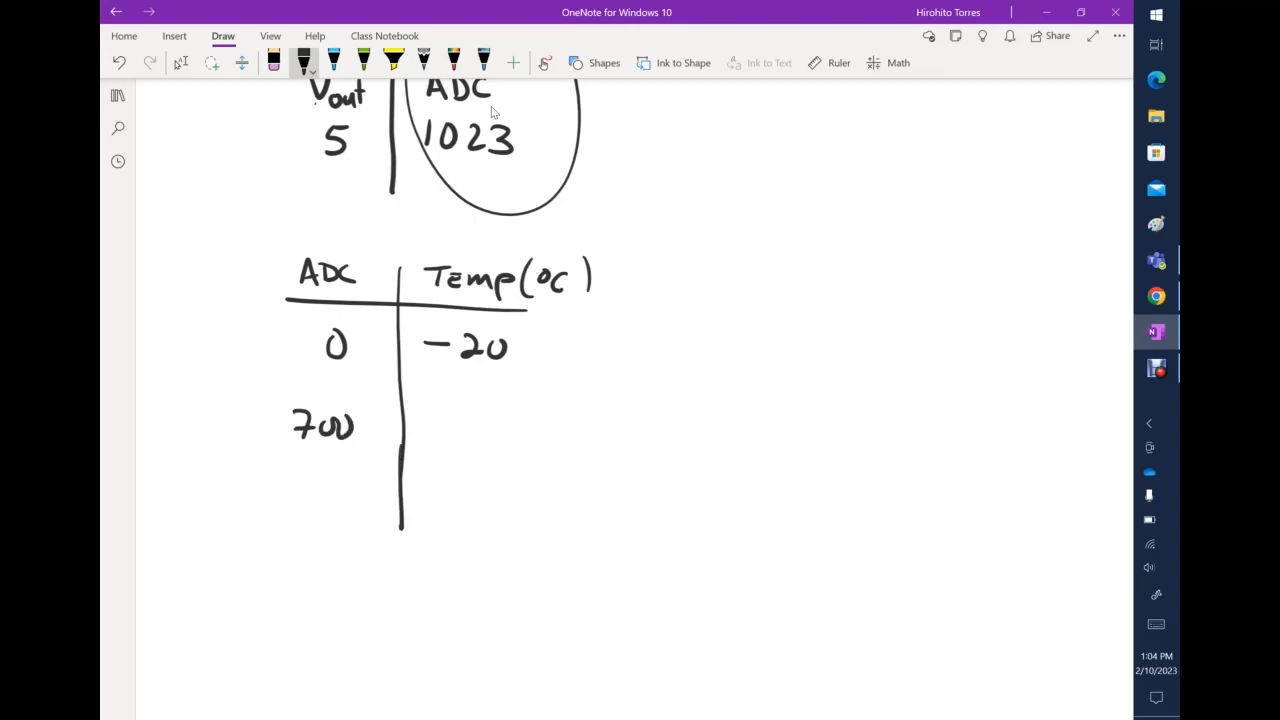
pyautogui.scroll(3, 491, 112)
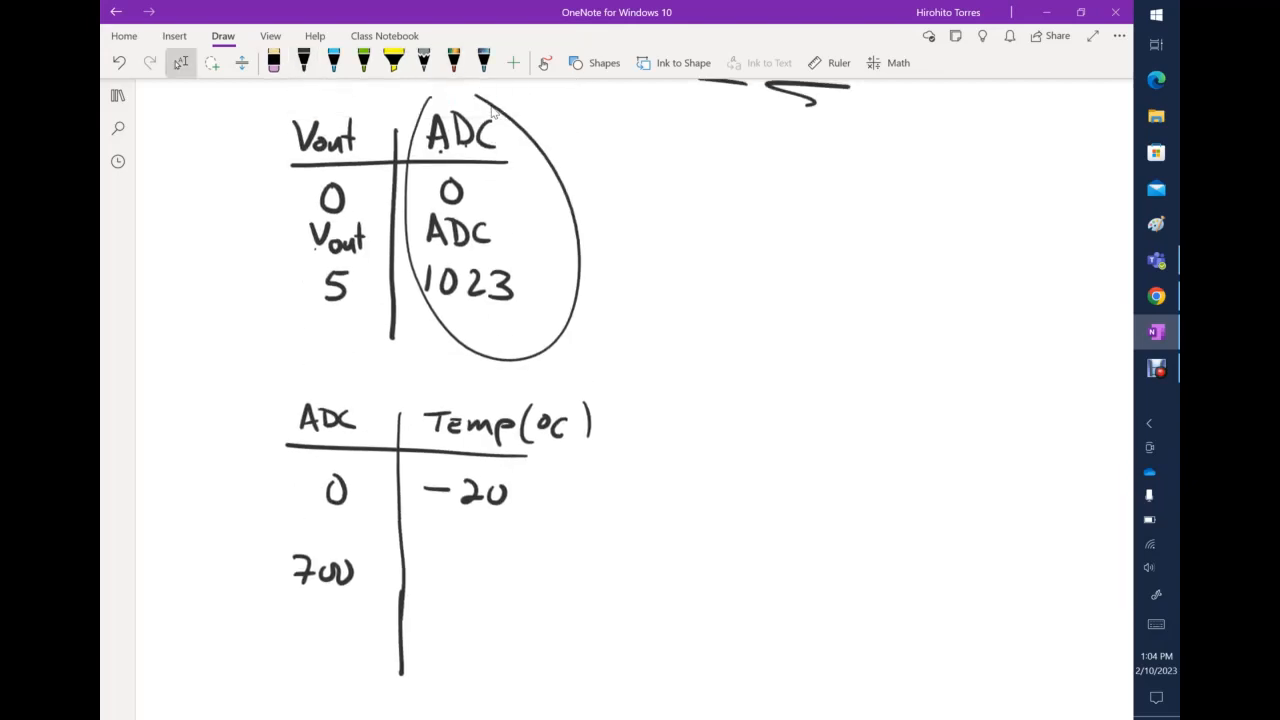
pyautogui.scroll(-4, 491, 112)
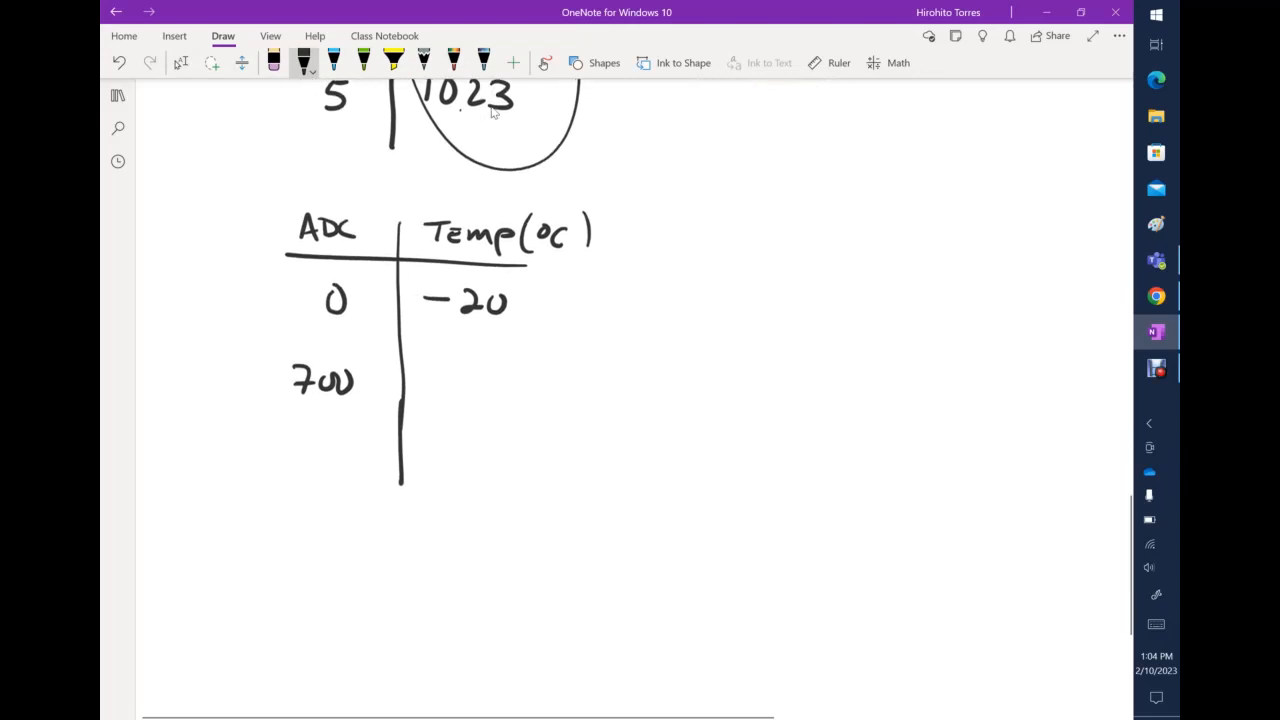
pyautogui.press('Escape')
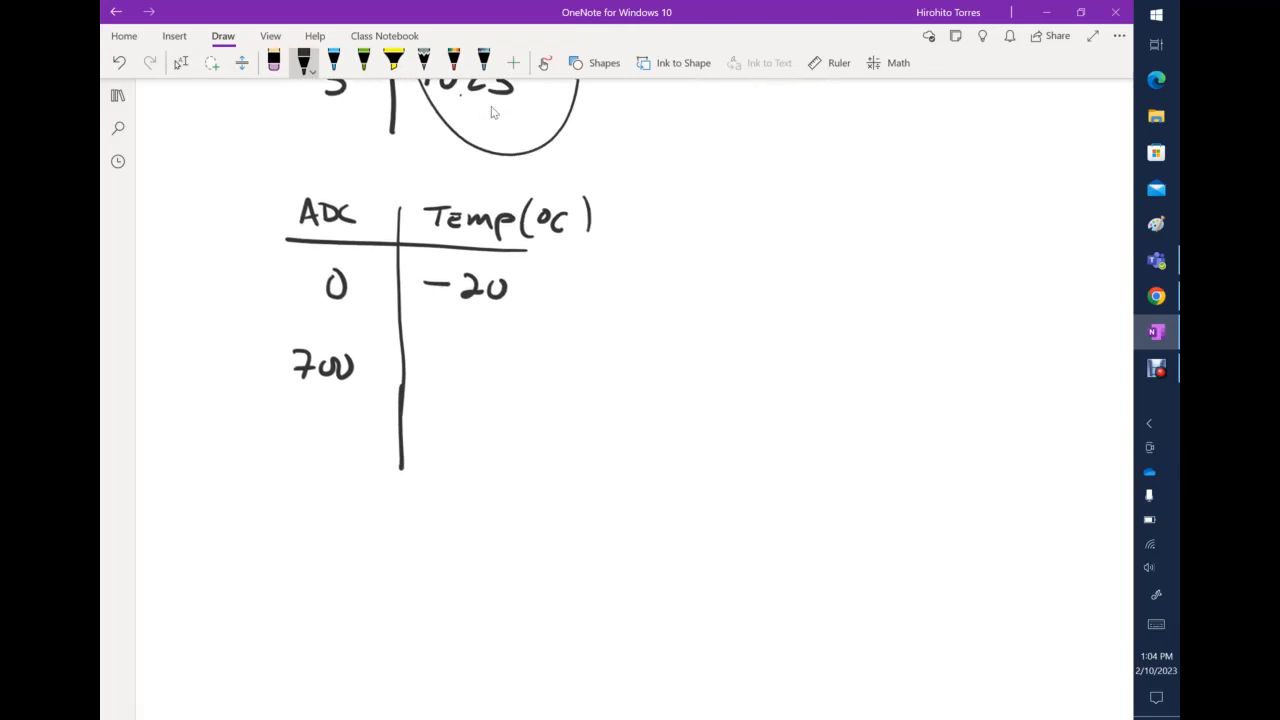
pyautogui.moveTo(460, 344); pyautogui.dragTo(458, 366)
pyautogui.moveTo(484, 348)
pyautogui.mouseDown()
pyautogui.moveTo(549, 333)
pyautogui.moveTo(576, 367)
pyautogui.mouseUp()
pyautogui.hscroll(-1, 492, 112)
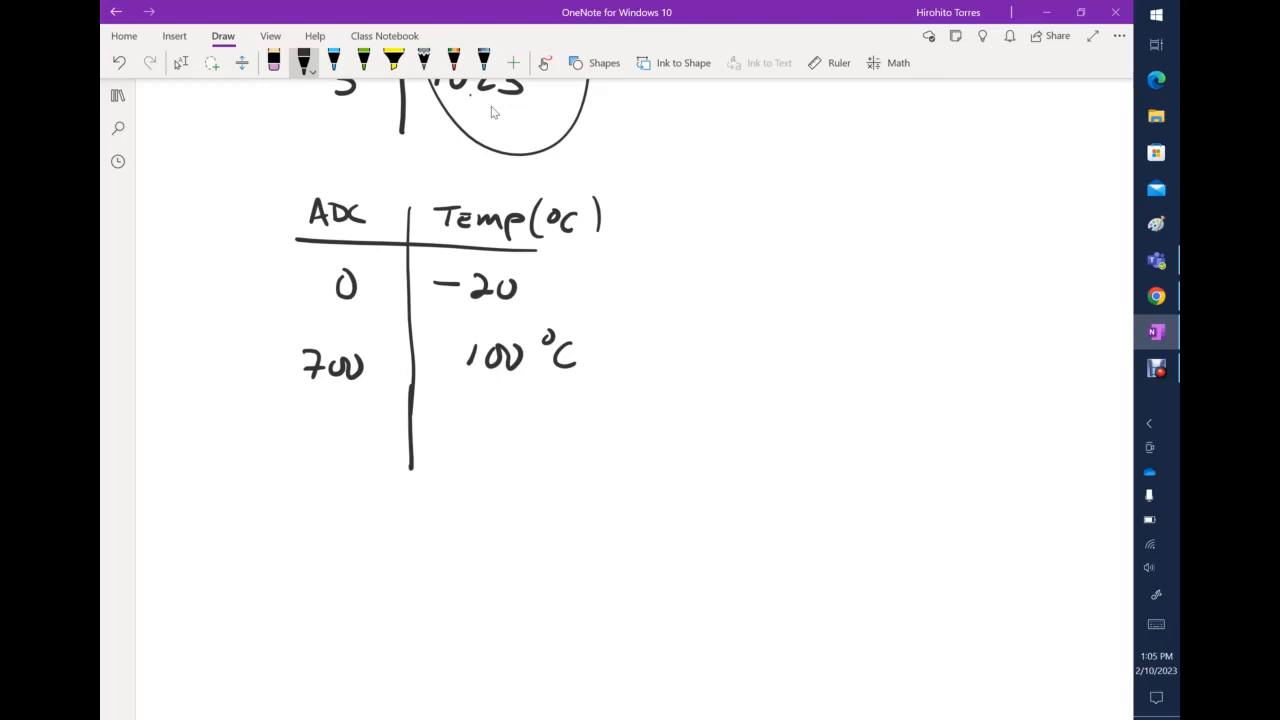
# Insert a middle row reading "ADC → T" between the 0 and 700 rows
pyautogui.moveTo(311, 305)
pyautogui.mouseDown()
pyautogui.moveTo(301, 327)
pyautogui.moveTo(316, 328)
pyautogui.mouseUp()
pyautogui.moveTo(304, 320); pyautogui.dragTo(323, 327)
pyautogui.moveTo(319, 309)
pyautogui.mouseDown()
pyautogui.moveTo(323, 328)
pyautogui.moveTo(456, 318)
pyautogui.mouseUp()
pyautogui.moveTo(448, 311)
pyautogui.mouseDown()
pyautogui.moveTo(448, 326)
pyautogui.moveTo(505, 311)
pyautogui.moveTo(489, 333)
pyautogui.mouseUp()
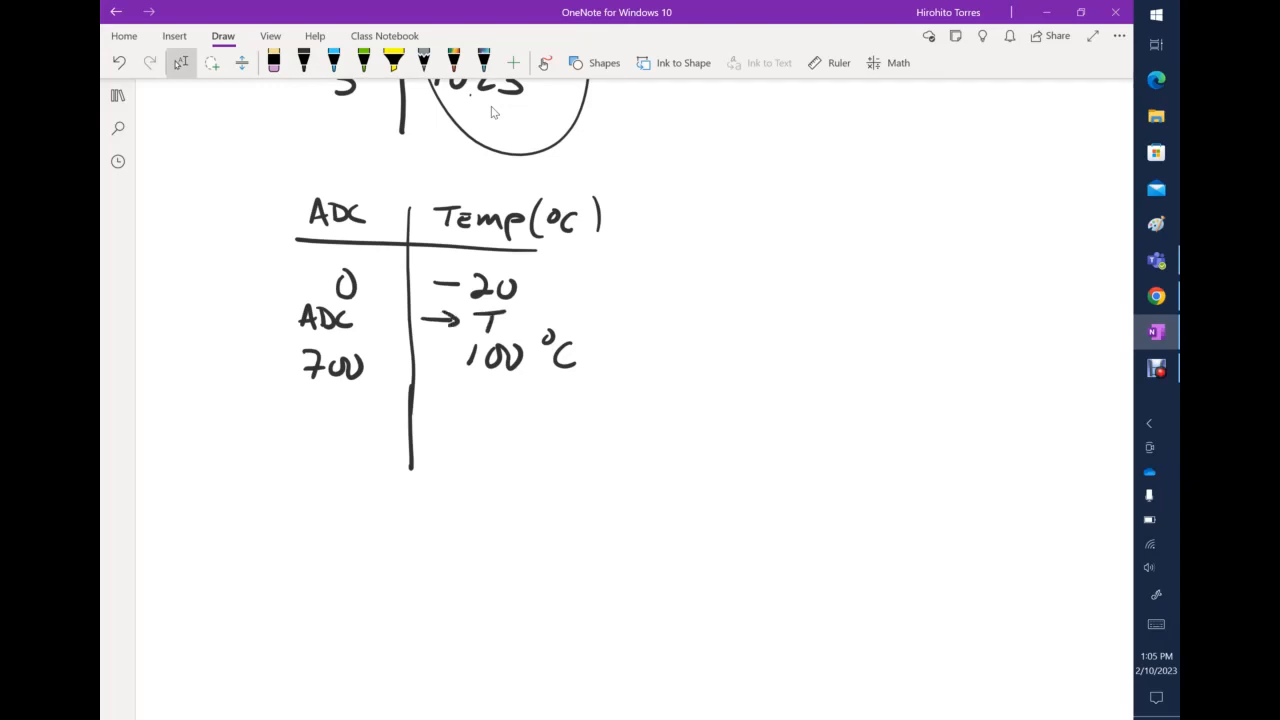
# Write the proportion (ADC - 0)/(700 - 0) = (T - (-20))/(100 - (-20)) below the table
pyautogui.scroll(-1, 493, 112)
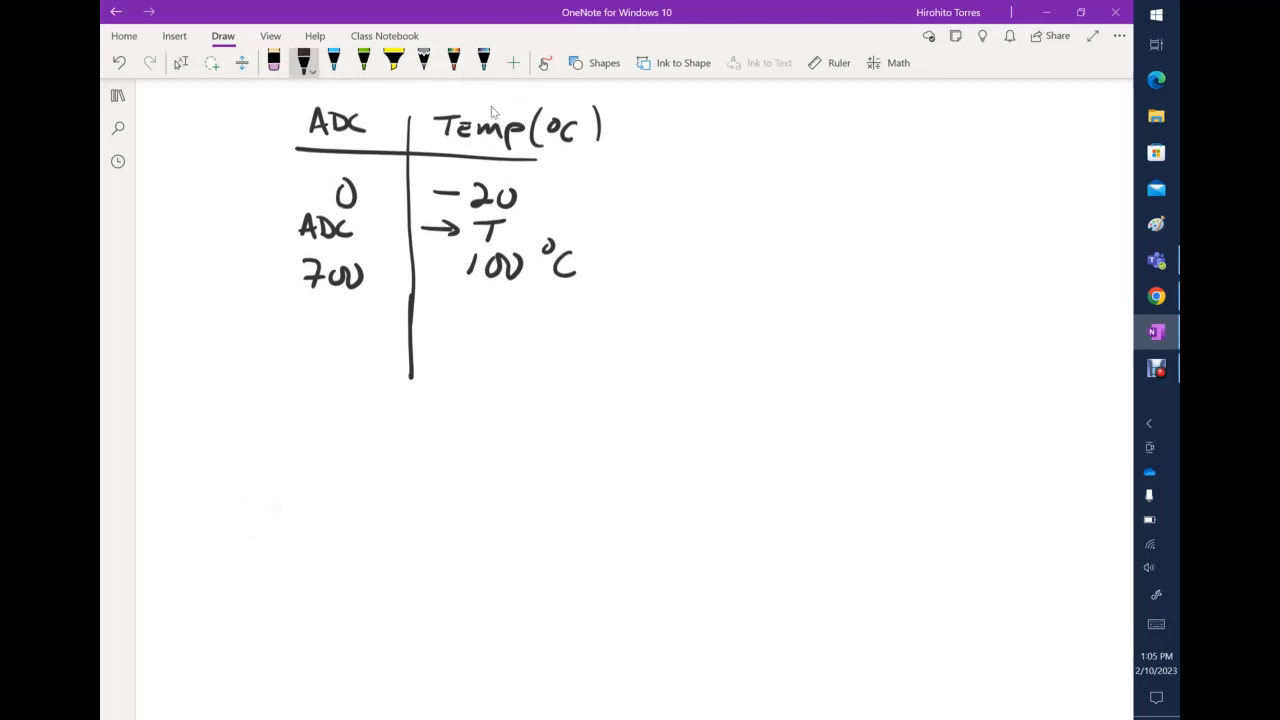
pyautogui.moveTo(331, 472); pyautogui.dragTo(344, 462)
pyautogui.moveTo(356, 450)
pyautogui.mouseDown()
pyautogui.moveTo(356, 472)
pyautogui.moveTo(455, 459)
pyautogui.moveTo(327, 486)
pyautogui.moveTo(350, 517)
pyautogui.moveTo(520, 483)
pyautogui.mouseUp()
pyautogui.moveTo(509, 490)
pyautogui.mouseDown()
pyautogui.moveTo(602, 459)
pyautogui.moveTo(583, 483)
pyautogui.moveTo(650, 468)
pyautogui.moveTo(654, 490)
pyautogui.moveTo(678, 466)
pyautogui.mouseUp()
pyautogui.moveTo(683, 462)
pyautogui.mouseDown()
pyautogui.moveTo(695, 480)
pyautogui.moveTo(711, 466)
pyautogui.mouseUp()
pyautogui.moveTo(724, 452)
pyautogui.mouseDown()
pyautogui.moveTo(728, 494)
pyautogui.moveTo(557, 494)
pyautogui.moveTo(580, 532)
pyautogui.mouseUp()
pyautogui.moveTo(592, 516); pyautogui.dragTo(618, 518)
pyautogui.moveTo(624, 528); pyautogui.dragTo(701, 534)
pyautogui.moveTo(712, 518); pyautogui.dragTo(727, 544)
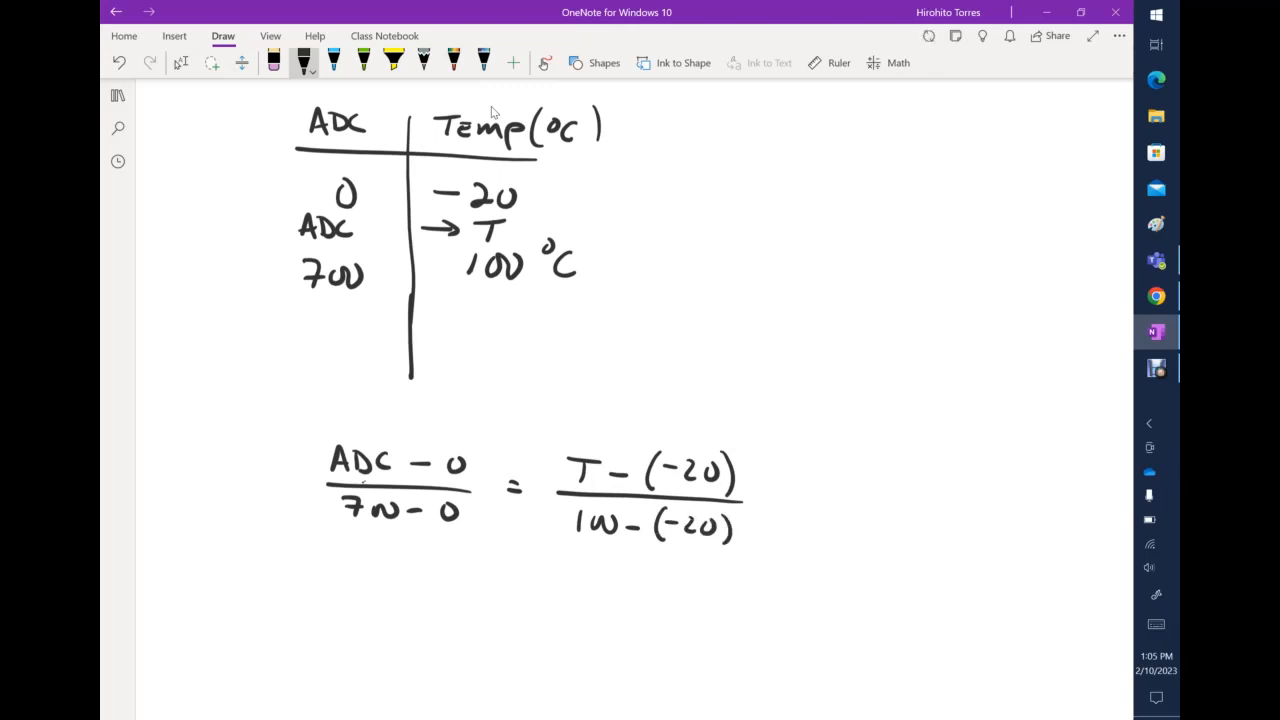
# Draw an arrow pointing at the T in the proportion's right-hand numerator
pyautogui.scroll(-2, 491, 112)
pyautogui.click(380, 710)
pyautogui.moveTo(619, 306); pyautogui.dragTo(584, 342)
pyautogui.moveTo(581, 324); pyautogui.dragTo(592, 340)
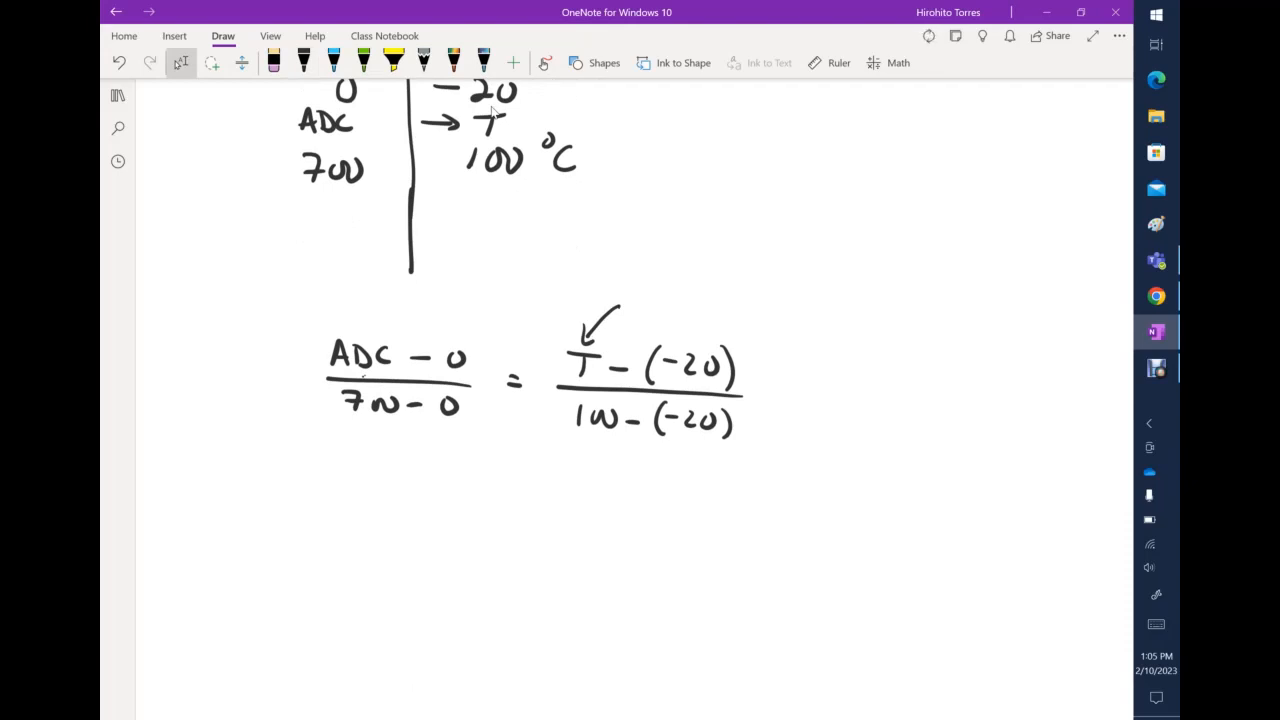
# Write the simplified equation ADC/700 = (T + 20)/120 under the proportion
pyautogui.click(303, 62)
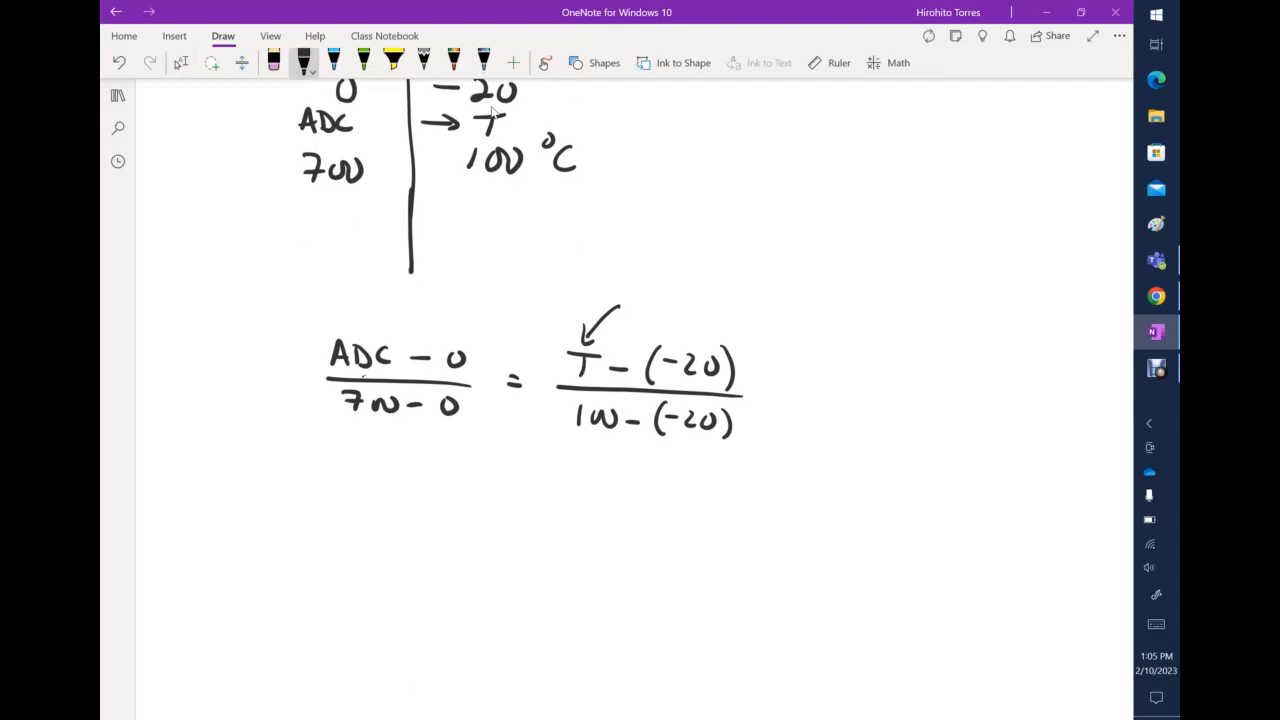
pyautogui.moveTo(401, 492); pyautogui.dragTo(465, 517)
pyautogui.moveTo(401, 530)
pyautogui.mouseDown()
pyautogui.moveTo(420, 536)
pyautogui.moveTo(412, 556)
pyautogui.moveTo(504, 512)
pyautogui.mouseUp()
pyautogui.moveTo(492, 520); pyautogui.dragTo(578, 492)
pyautogui.moveTo(563, 494)
pyautogui.mouseDown()
pyautogui.moveTo(565, 516)
pyautogui.moveTo(606, 505)
pyautogui.mouseUp()
pyautogui.moveTo(595, 500)
pyautogui.mouseDown()
pyautogui.moveTo(595, 516)
pyautogui.moveTo(643, 513)
pyautogui.mouseUp()
pyautogui.moveTo(656, 493); pyautogui.dragTo(655, 494)
pyautogui.moveTo(678, 526); pyautogui.dragTo(556, 527)
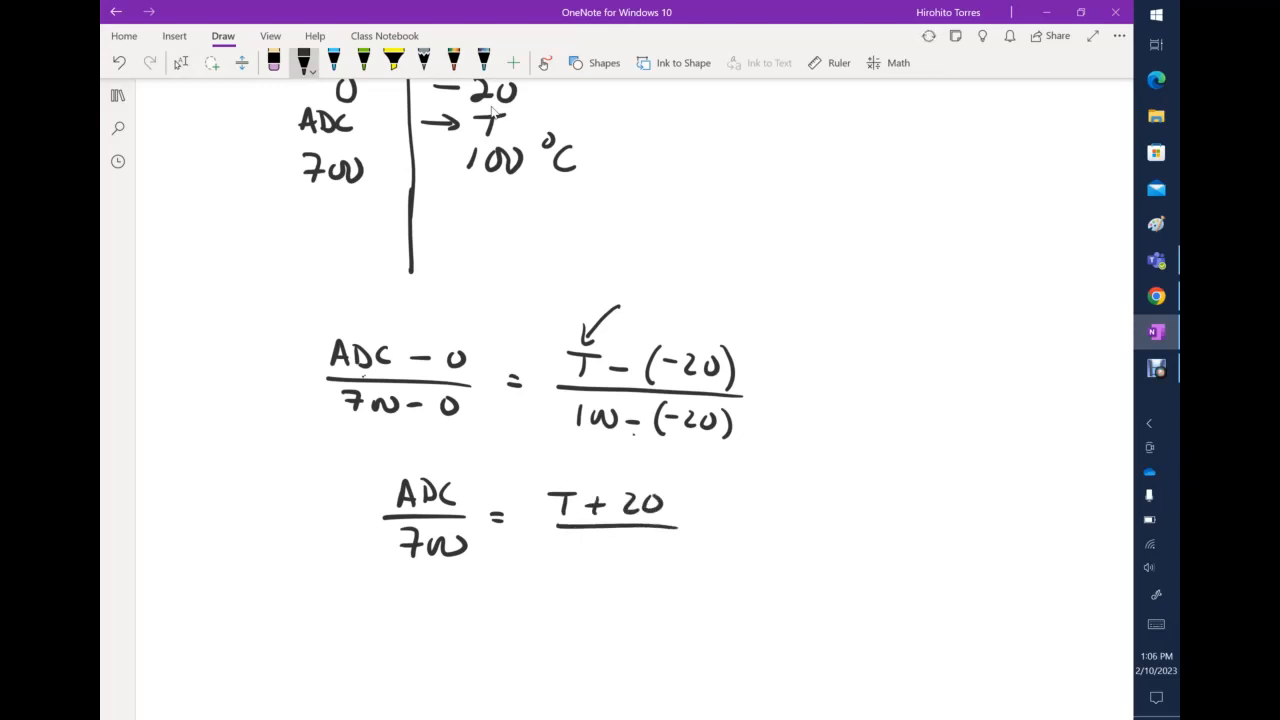
pyautogui.moveTo(575, 543); pyautogui.dragTo(572, 564)
pyautogui.moveTo(589, 546); pyautogui.dragTo(604, 563)
pyautogui.moveTo(624, 548); pyautogui.dragTo(622, 549)
# Draw an arrow pointing at the T in the simplified equation
pyautogui.scroll(-3, 491, 110)
pyautogui.moveTo(601, 318); pyautogui.dragTo(565, 350)
pyautogui.moveTo(563, 334); pyautogui.dragTo(580, 347)
pyautogui.click(181, 62)
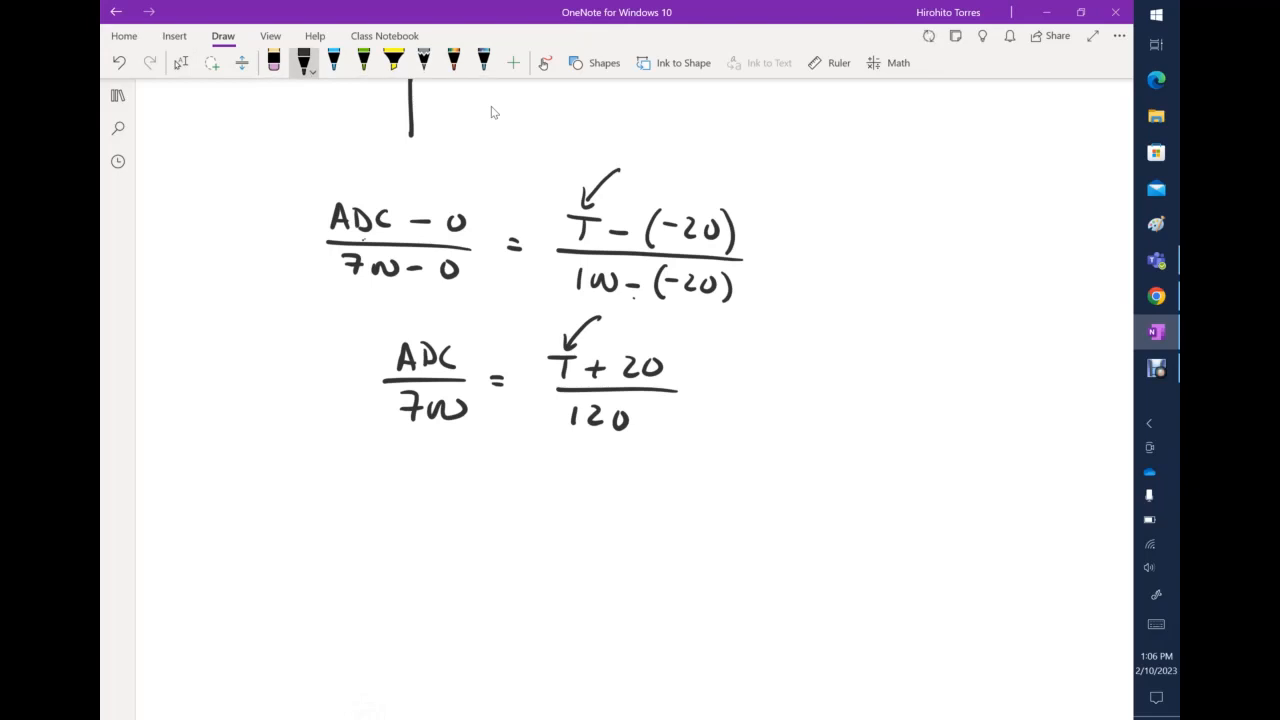
# Rewrite the equation on the following line with its sides swapped, as (T + 20)/120 = ADC/700
pyautogui.moveTo(345, 467); pyautogui.dragTo(380, 466)
pyautogui.moveTo(362, 467)
pyautogui.mouseDown()
pyautogui.moveTo(363, 490)
pyautogui.moveTo(406, 478)
pyautogui.moveTo(392, 493)
pyautogui.mouseUp()
pyautogui.moveTo(412, 471)
pyautogui.mouseDown()
pyautogui.moveTo(414, 488)
pyautogui.moveTo(432, 486)
pyautogui.mouseUp()
pyautogui.moveTo(444, 471); pyautogui.dragTo(443, 472)
pyautogui.moveTo(345, 505)
pyautogui.mouseDown()
pyautogui.moveTo(470, 502)
pyautogui.moveTo(376, 533)
pyautogui.mouseUp()
pyautogui.moveTo(396, 518); pyautogui.dragTo(414, 532)
pyautogui.moveTo(428, 514); pyautogui.dragTo(506, 500)
pyautogui.moveTo(491, 510); pyautogui.dragTo(506, 509)
pyautogui.moveTo(592, 474)
pyautogui.mouseDown()
pyautogui.moveTo(584, 498)
pyautogui.moveTo(602, 492)
pyautogui.mouseUp()
pyautogui.moveTo(618, 478); pyautogui.dragTo(618, 495)
pyautogui.moveTo(618, 476)
pyautogui.mouseDown()
pyautogui.moveTo(620, 496)
pyautogui.moveTo(648, 499)
pyautogui.mouseUp()
pyautogui.moveTo(645, 510); pyautogui.dragTo(666, 511)
pyautogui.moveTo(576, 510); pyautogui.dragTo(648, 511)
pyautogui.moveTo(592, 517)
pyautogui.mouseDown()
pyautogui.moveTo(600, 543)
pyautogui.moveTo(606, 532)
pyautogui.mouseUp()
pyautogui.moveTo(612, 520)
pyautogui.mouseDown()
pyautogui.moveTo(646, 540)
pyautogui.moveTo(660, 520)
pyautogui.mouseUp()
# Write the next rearrangement below, (T + 20) = ADC/700 * (120)
pyautogui.scroll(-2, 491, 112)
pyautogui.scroll(-2, 491, 112)
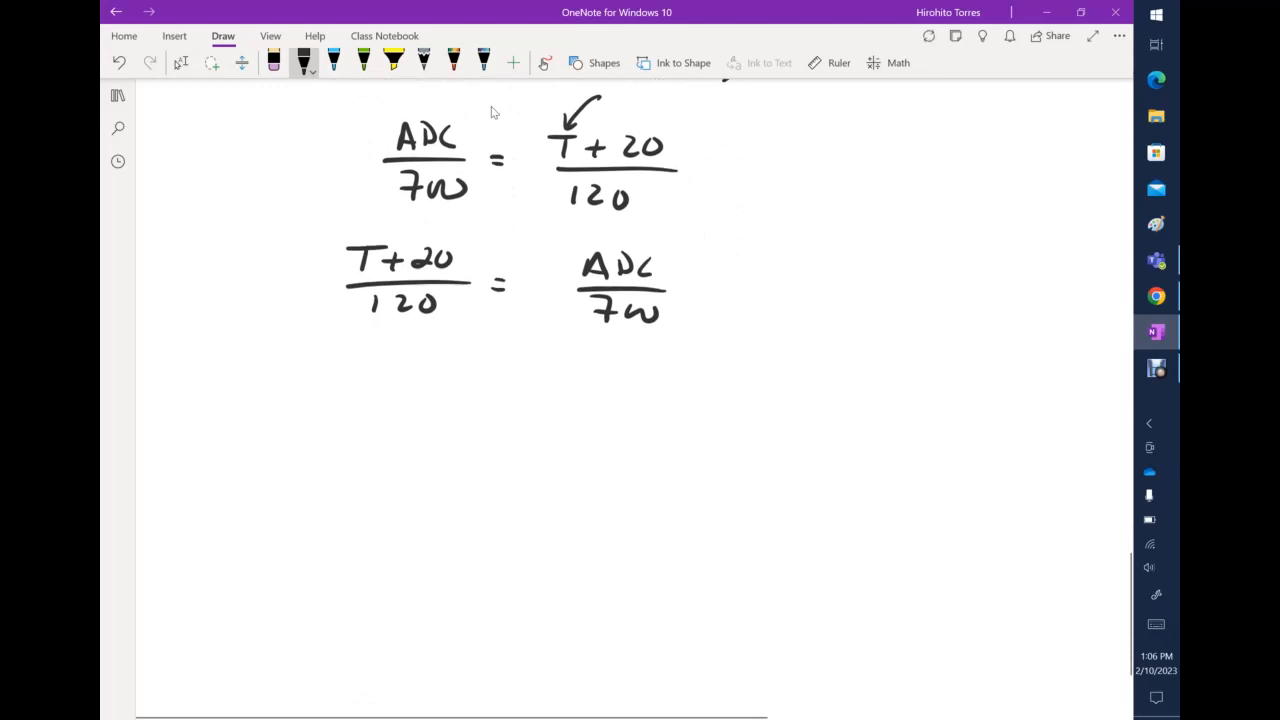
pyautogui.moveTo(376, 410); pyautogui.dragTo(406, 408)
pyautogui.moveTo(391, 412)
pyautogui.mouseDown()
pyautogui.moveTo(390, 434)
pyautogui.moveTo(430, 423)
pyautogui.mouseUp()
pyautogui.moveTo(417, 410)
pyautogui.mouseDown()
pyautogui.moveTo(418, 434)
pyautogui.moveTo(450, 433)
pyautogui.mouseUp()
pyautogui.moveTo(464, 410)
pyautogui.mouseDown()
pyautogui.moveTo(462, 433)
pyautogui.moveTo(468, 410)
pyautogui.mouseUp()
pyautogui.moveTo(388, 398); pyautogui.dragTo(386, 446)
pyautogui.moveTo(480, 392)
pyautogui.mouseDown()
pyautogui.moveTo(481, 436)
pyautogui.moveTo(534, 417)
pyautogui.mouseUp()
pyautogui.moveTo(517, 427); pyautogui.dragTo(536, 426)
pyautogui.moveTo(610, 414); pyautogui.dragTo(625, 408)
pyautogui.moveTo(638, 394); pyautogui.dragTo(638, 414)
pyautogui.moveTo(665, 393)
pyautogui.mouseDown()
pyautogui.moveTo(656, 411)
pyautogui.moveTo(671, 413)
pyautogui.mouseUp()
pyautogui.moveTo(693, 433); pyautogui.dragTo(605, 431)
pyautogui.moveTo(617, 447)
pyautogui.mouseDown()
pyautogui.moveTo(624, 468)
pyautogui.moveTo(636, 456)
pyautogui.mouseUp()
pyautogui.moveTo(646, 453); pyautogui.dragTo(724, 441)
pyautogui.moveTo(724, 426)
pyautogui.mouseDown()
pyautogui.moveTo(704, 440)
pyautogui.moveTo(784, 428)
pyautogui.moveTo(797, 410)
pyautogui.mouseUp()
pyautogui.moveTo(746, 396); pyautogui.dragTo(748, 438)
pyautogui.moveTo(826, 392); pyautogui.dragTo(828, 438)
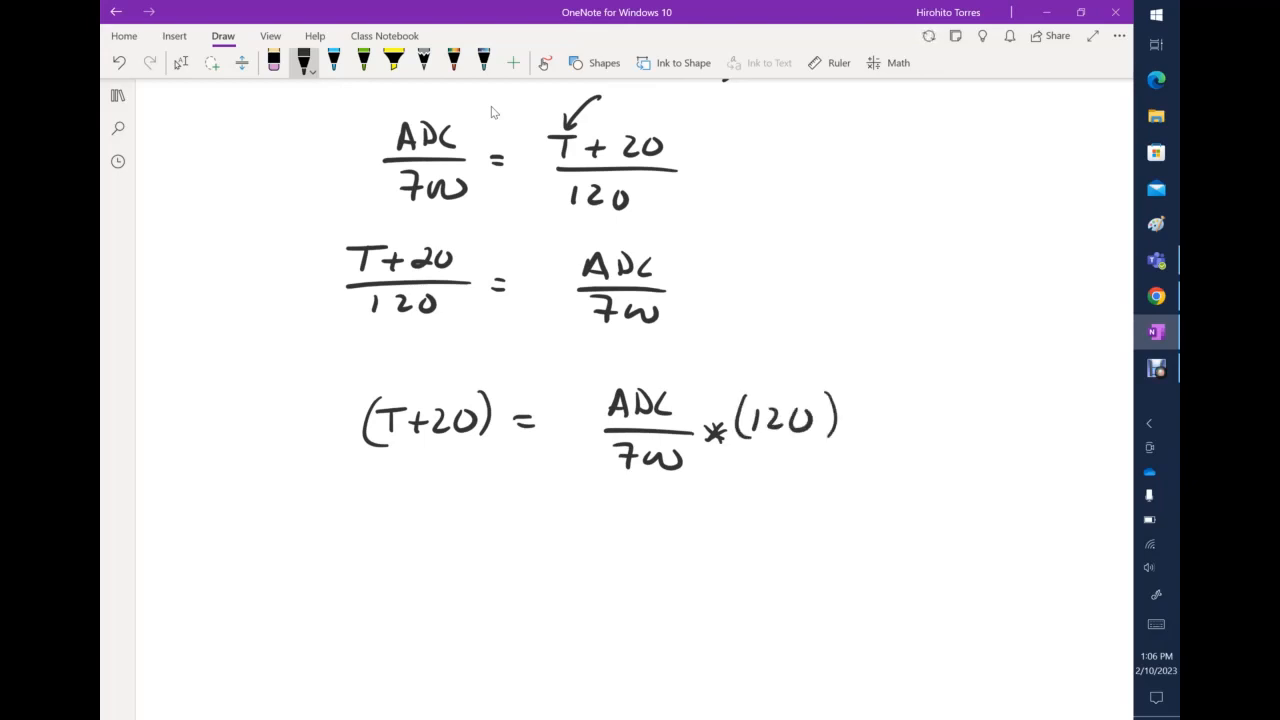
# Write multiplier 120 on both sides of the (T + 20)/120 = ADC/700 line and strike out the left-hand 120s
pyautogui.moveTo(252, 258)
pyautogui.mouseDown()
pyautogui.moveTo(253, 282)
pyautogui.moveTo(277, 280)
pyautogui.mouseUp()
pyautogui.moveTo(284, 266); pyautogui.dragTo(302, 264)
pyautogui.moveTo(243, 254); pyautogui.dragTo(240, 282)
pyautogui.moveTo(303, 255); pyautogui.dragTo(302, 281)
pyautogui.moveTo(716, 268); pyautogui.dragTo(721, 291)
pyautogui.moveTo(732, 275)
pyautogui.mouseDown()
pyautogui.moveTo(746, 289)
pyautogui.moveTo(760, 275)
pyautogui.mouseUp()
pyautogui.moveTo(218, 238)
pyautogui.mouseDown()
pyautogui.moveTo(290, 284)
pyautogui.moveTo(397, 303)
pyautogui.mouseUp()
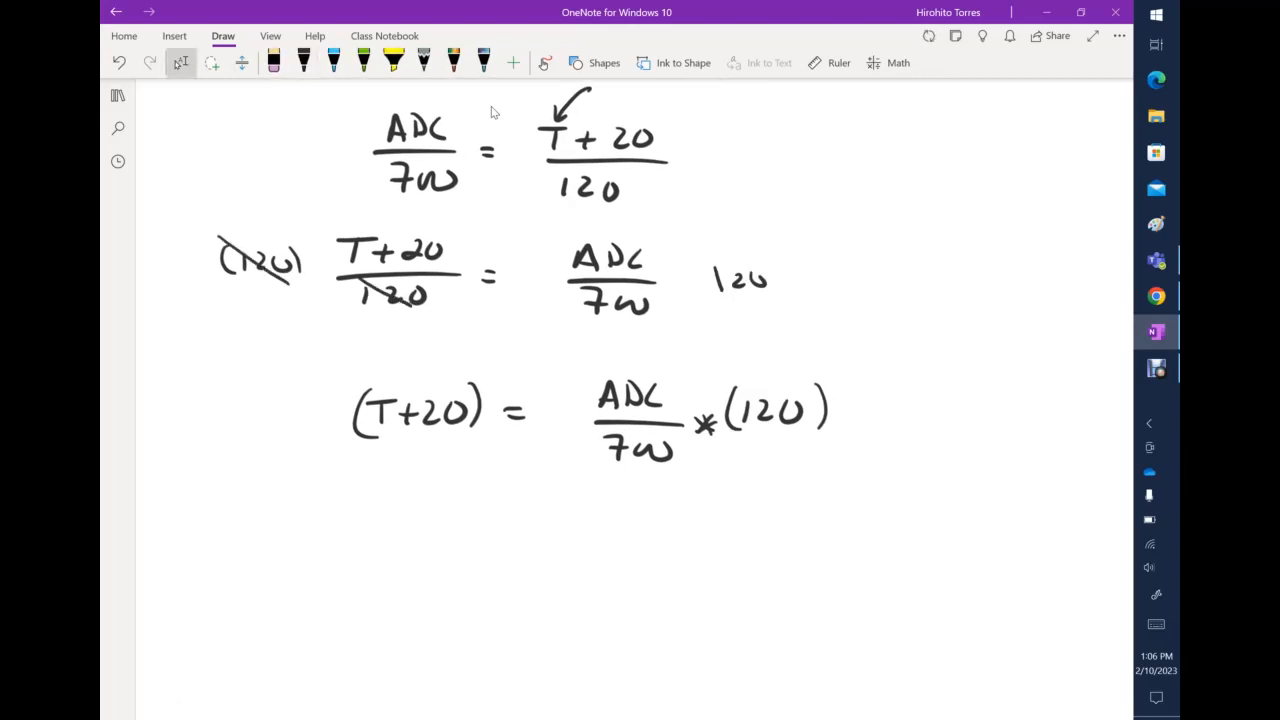
# Begin the final formula on the following line with "T(°C) ="
pyautogui.click(303, 62)
pyautogui.moveTo(398, 520)
pyautogui.mouseDown()
pyautogui.moveTo(451, 517)
pyautogui.moveTo(418, 560)
pyautogui.moveTo(468, 530)
pyautogui.moveTo(490, 548)
pyautogui.moveTo(457, 556)
pyautogui.mouseUp()
pyautogui.moveTo(494, 516); pyautogui.dragTo(496, 554)
pyautogui.moveTo(532, 531); pyautogui.dragTo(542, 536)
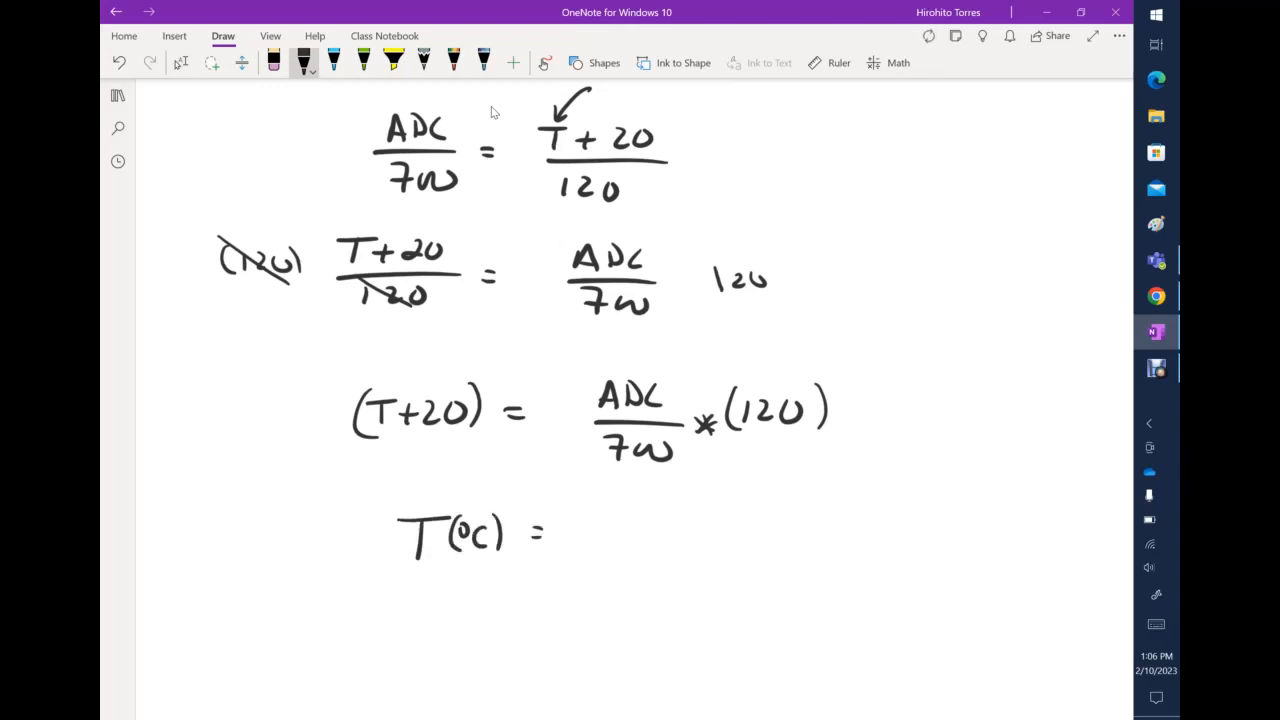
# Complete the formula's right side as (ADC) × 120/700 − 20 and draw a box around the whole formula
pyautogui.scroll(-2, 491, 112)
pyautogui.moveTo(584, 426)
pyautogui.mouseDown()
pyautogui.moveTo(609, 426)
pyautogui.moveTo(600, 410)
pyautogui.mouseUp()
pyautogui.moveTo(610, 391)
pyautogui.mouseDown()
pyautogui.moveTo(611, 420)
pyautogui.moveTo(651, 417)
pyautogui.mouseUp()
pyautogui.moveTo(568, 386)
pyautogui.mouseDown()
pyautogui.moveTo(566, 426)
pyautogui.moveTo(580, 435)
pyautogui.mouseUp()
pyautogui.moveTo(644, 374)
pyautogui.mouseDown()
pyautogui.moveTo(650, 432)
pyautogui.moveTo(678, 416)
pyautogui.mouseUp()
pyautogui.moveTo(678, 399)
pyautogui.mouseDown()
pyautogui.moveTo(665, 416)
pyautogui.moveTo(701, 416)
pyautogui.mouseUp()
pyautogui.moveTo(713, 394)
pyautogui.mouseDown()
pyautogui.moveTo(726, 415)
pyautogui.moveTo(740, 396)
pyautogui.mouseUp()
pyautogui.moveTo(578, 447); pyautogui.dragTo(754, 446)
pyautogui.moveTo(643, 462)
pyautogui.mouseDown()
pyautogui.moveTo(652, 485)
pyautogui.moveTo(710, 470)
pyautogui.mouseUp()
pyautogui.moveTo(793, 445)
pyautogui.mouseDown()
pyautogui.moveTo(856, 418)
pyautogui.moveTo(867, 449)
pyautogui.moveTo(887, 428)
pyautogui.mouseUp()
pyautogui.moveTo(371, 368)
pyautogui.mouseDown()
pyautogui.moveTo(370, 478)
pyautogui.moveTo(452, 362)
pyautogui.moveTo(946, 377)
pyautogui.moveTo(952, 527)
pyautogui.moveTo(428, 500)
pyautogui.moveTo(368, 478)
pyautogui.mouseUp()
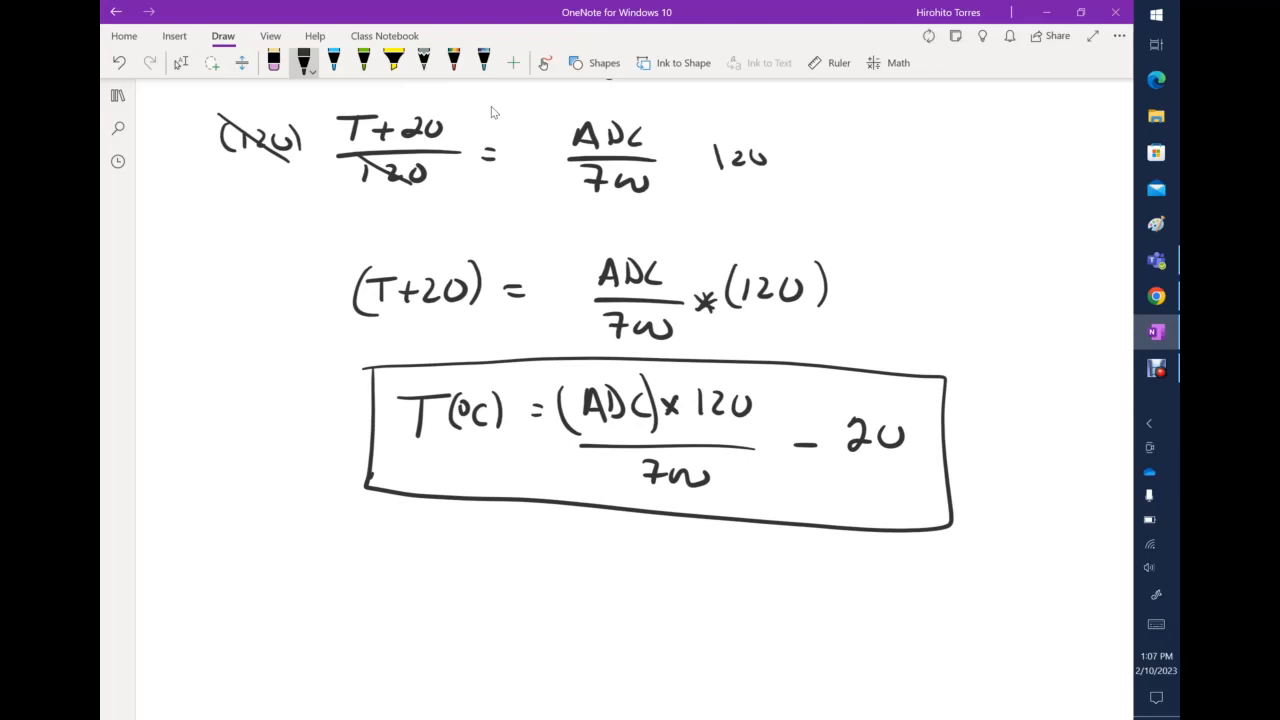
# Write the range 0 ≤ ADC ≤ 1023 below the boxed formula
pyautogui.scroll(-2, 491, 112)
pyautogui.moveTo(552, 386)
pyautogui.mouseDown()
pyautogui.moveTo(542, 420)
pyautogui.moveTo(565, 420)
pyautogui.mouseUp()
pyautogui.moveTo(545, 406); pyautogui.dragTo(572, 414)
pyautogui.moveTo(604, 390); pyautogui.dragTo(604, 415)
pyautogui.moveTo(512, 394)
pyautogui.mouseDown()
pyautogui.moveTo(485, 406)
pyautogui.moveTo(512, 417)
pyautogui.mouseUp()
pyautogui.moveTo(656, 391); pyautogui.dragTo(660, 416)
pyautogui.moveTo(436, 399)
pyautogui.mouseDown()
pyautogui.moveTo(444, 425)
pyautogui.moveTo(456, 400)
pyautogui.mouseUp()
pyautogui.moveTo(484, 429); pyautogui.dragTo(530, 429)
pyautogui.moveTo(632, 432); pyautogui.dragTo(662, 432)
pyautogui.moveTo(690, 386)
pyautogui.mouseDown()
pyautogui.moveTo(690, 413)
pyautogui.moveTo(713, 390)
pyautogui.moveTo(746, 414)
pyautogui.mouseUp()
pyautogui.moveTo(757, 390)
pyautogui.mouseDown()
pyautogui.moveTo(768, 401)
pyautogui.moveTo(758, 414)
pyautogui.mouseUp()
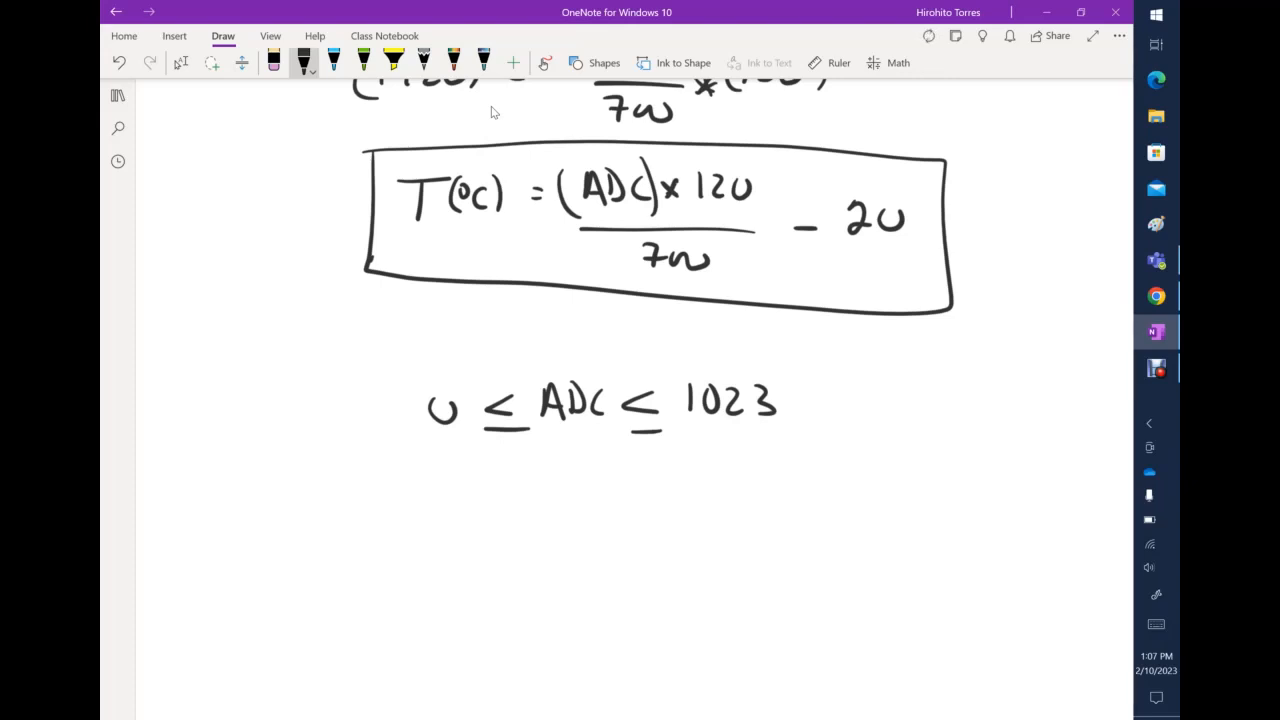
# Write the range 0 ≤ Vout ≤ 5 between the boxed formula and the ADC range
pyautogui.moveTo(534, 326); pyautogui.dragTo(582, 354)
pyautogui.moveTo(590, 325); pyautogui.dragTo(594, 357)
pyautogui.moveTo(516, 327); pyautogui.dragTo(515, 344)
pyautogui.moveTo(521, 350); pyautogui.dragTo(451, 331)
pyautogui.moveTo(648, 323)
pyautogui.mouseDown()
pyautogui.moveTo(646, 351)
pyautogui.moveTo(689, 350)
pyautogui.moveTo(716, 325)
pyautogui.mouseUp()
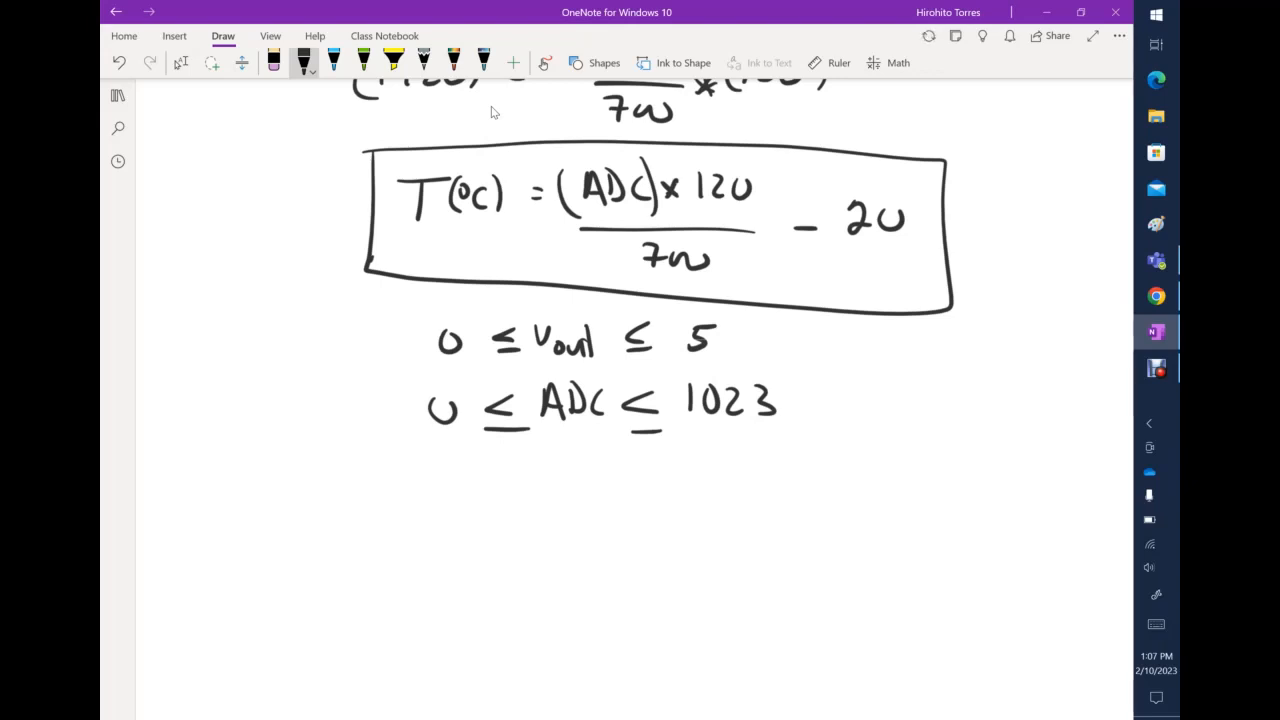
# Draw an arrow pointing at the R1 and thermistor circuit sketched beneath the resistance-temperature graph
pyautogui.scroll(10, 491, 112)
pyautogui.scroll(10, 491, 112)
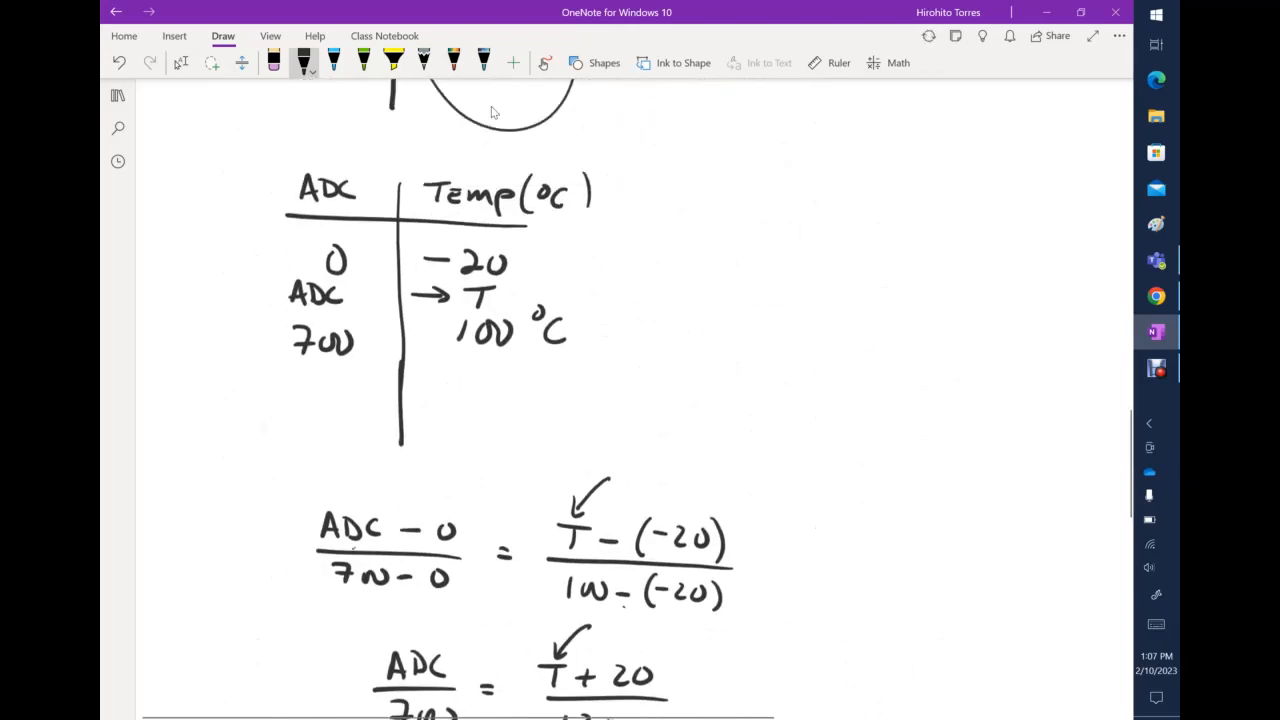
pyautogui.scroll(5, 491, 112)
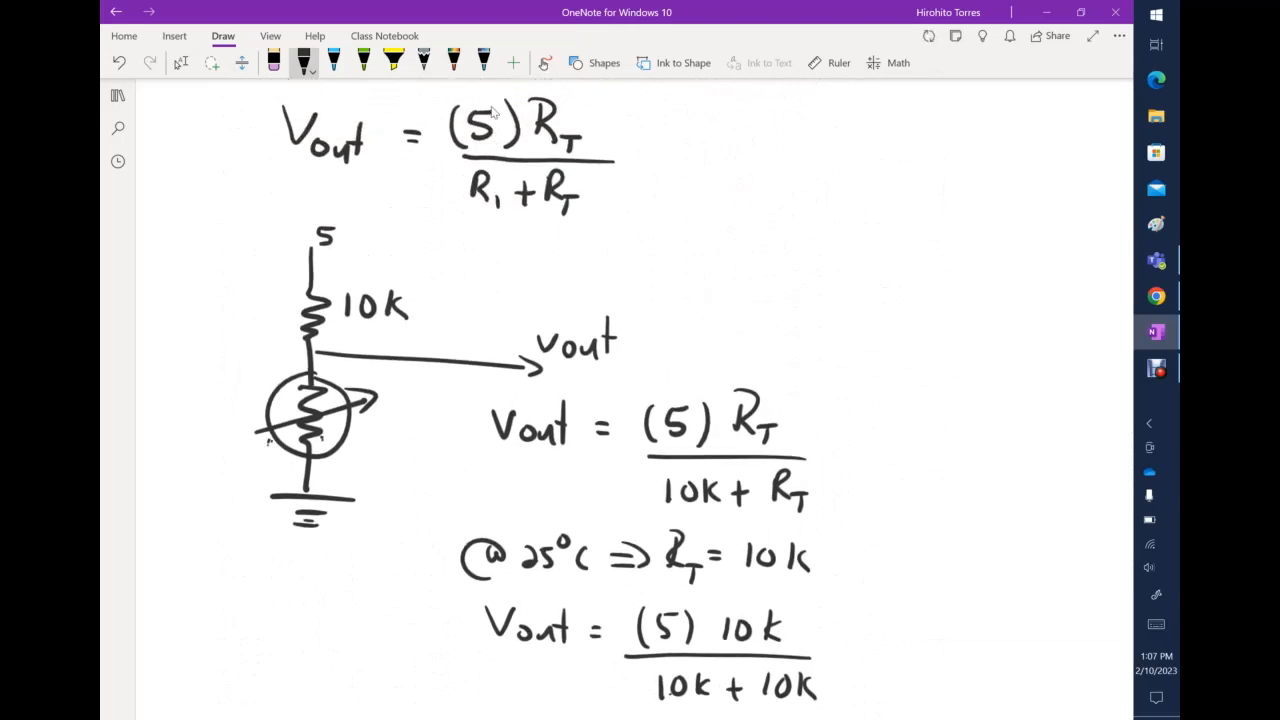
pyautogui.scroll(-8, 491, 112)
pyautogui.scroll(10, 491, 112)
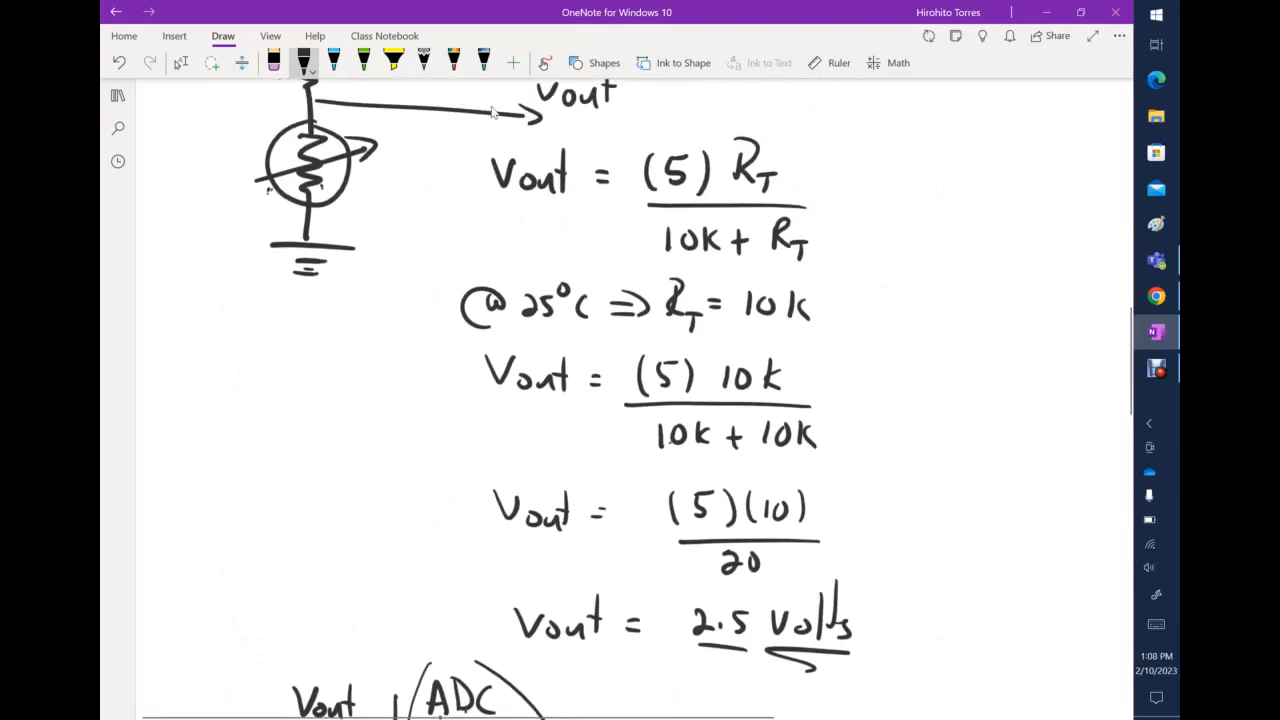
pyautogui.scroll(10, 491, 112)
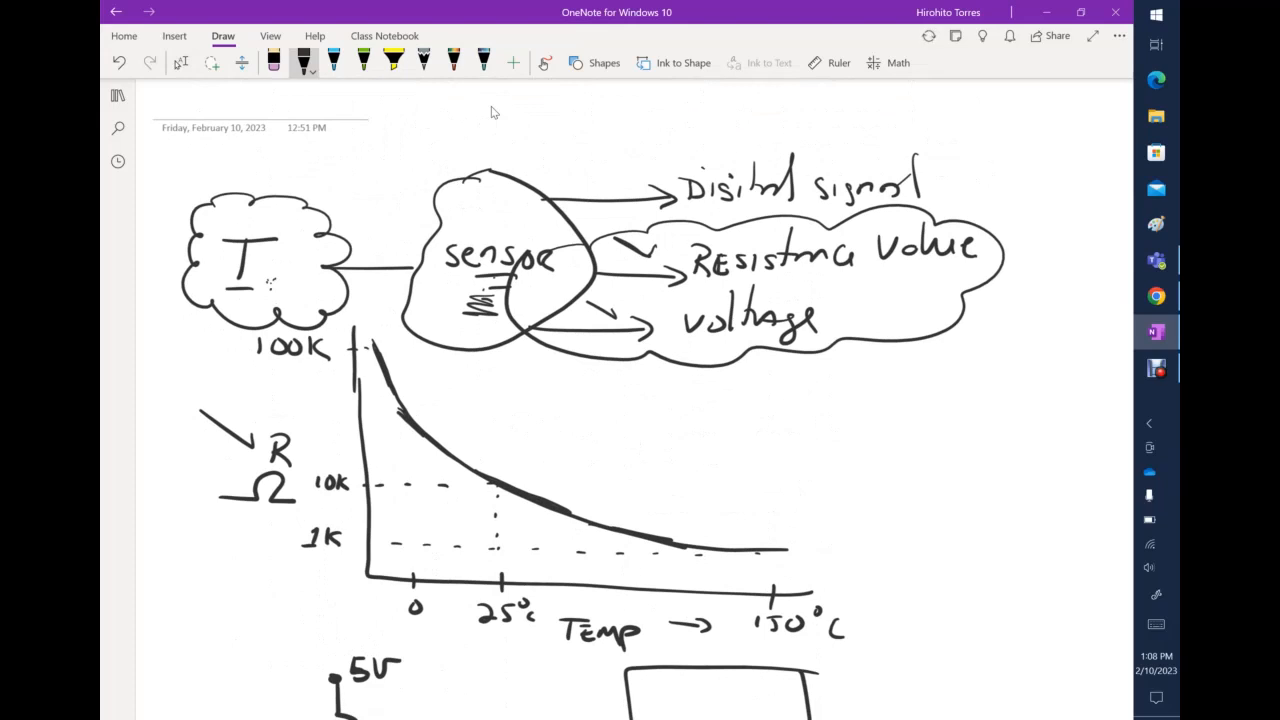
pyautogui.scroll(-5, 491, 112)
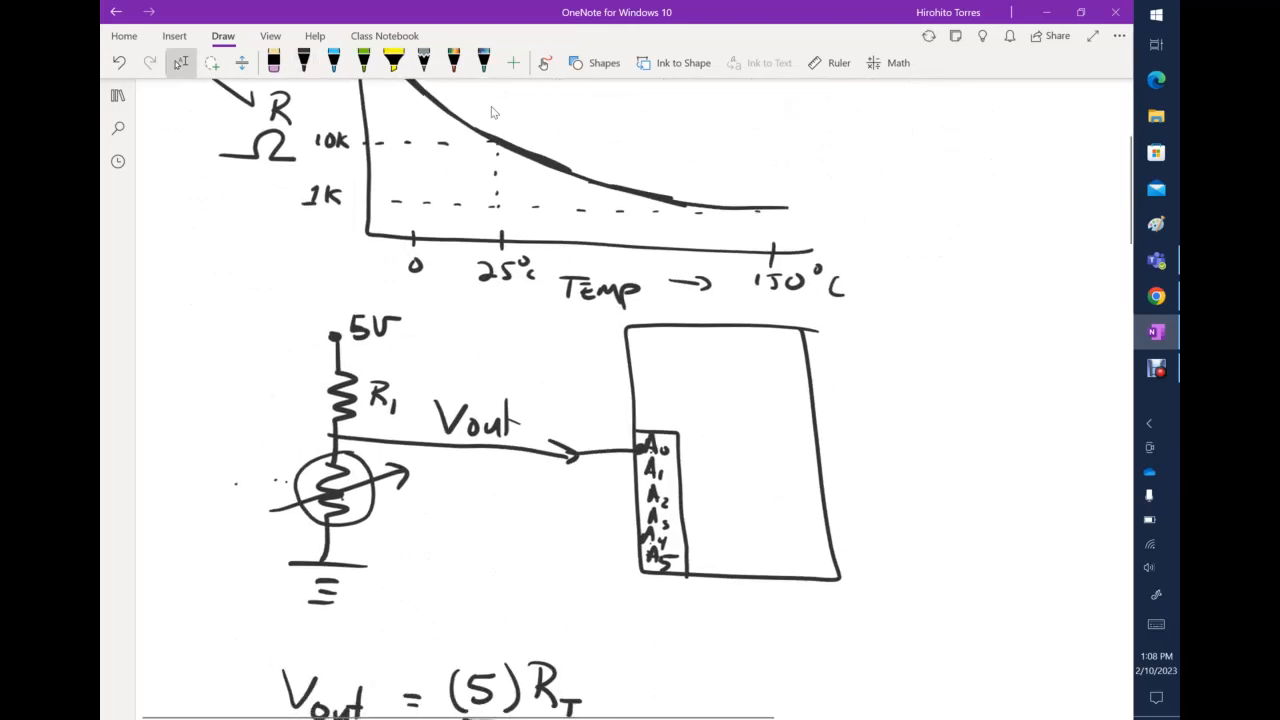
pyautogui.moveTo(199, 365); pyautogui.dragTo(264, 399)
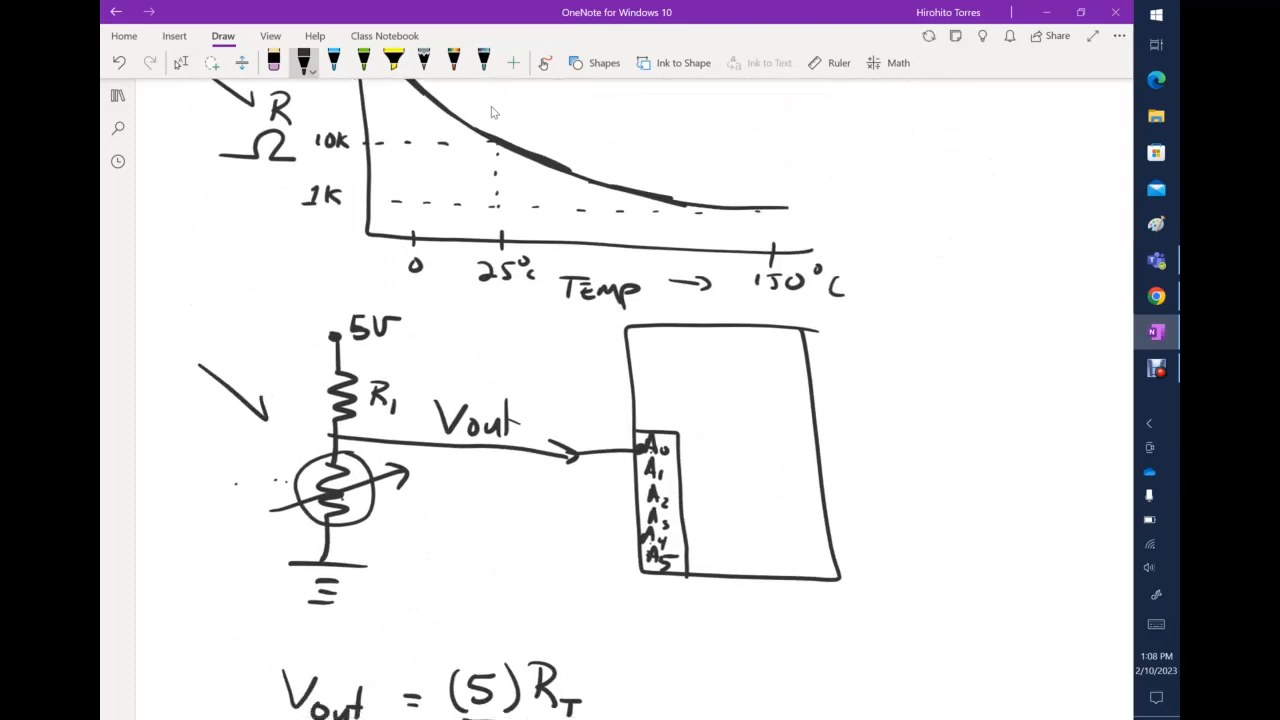
# Label the arrow beside the circuit "Voltage Divider" and underline the label twice
pyautogui.moveTo(169, 305); pyautogui.dragTo(185, 307)
pyautogui.moveTo(190, 311)
pyautogui.mouseDown()
pyautogui.moveTo(203, 314)
pyautogui.moveTo(194, 306)
pyautogui.mouseUp()
pyautogui.moveTo(212, 284)
pyautogui.mouseDown()
pyautogui.moveTo(204, 314)
pyautogui.moveTo(214, 311)
pyautogui.mouseUp()
pyautogui.moveTo(212, 299)
pyautogui.mouseDown()
pyautogui.moveTo(246, 311)
pyautogui.moveTo(244, 331)
pyautogui.mouseUp()
pyautogui.moveTo(254, 310)
pyautogui.mouseDown()
pyautogui.moveTo(262, 302)
pyautogui.moveTo(271, 318)
pyautogui.mouseUp()
pyautogui.moveTo(172, 330)
pyautogui.mouseDown()
pyautogui.moveTo(195, 328)
pyautogui.moveTo(176, 348)
pyautogui.mouseUp()
pyautogui.moveTo(176, 330)
pyautogui.mouseDown()
pyautogui.moveTo(178, 349)
pyautogui.moveTo(217, 337)
pyautogui.mouseUp()
pyautogui.moveTo(223, 340); pyautogui.dragTo(243, 351)
pyautogui.moveTo(240, 340)
pyautogui.mouseDown()
pyautogui.moveTo(236, 350)
pyautogui.moveTo(260, 352)
pyautogui.mouseUp()
pyautogui.moveTo(262, 354)
pyautogui.mouseDown()
pyautogui.moveTo(266, 340)
pyautogui.moveTo(277, 350)
pyautogui.mouseUp()
pyautogui.moveTo(167, 360); pyautogui.dragTo(258, 362)
pyautogui.moveTo(256, 364); pyautogui.dragTo(186, 372)
pyautogui.click(156, 712)
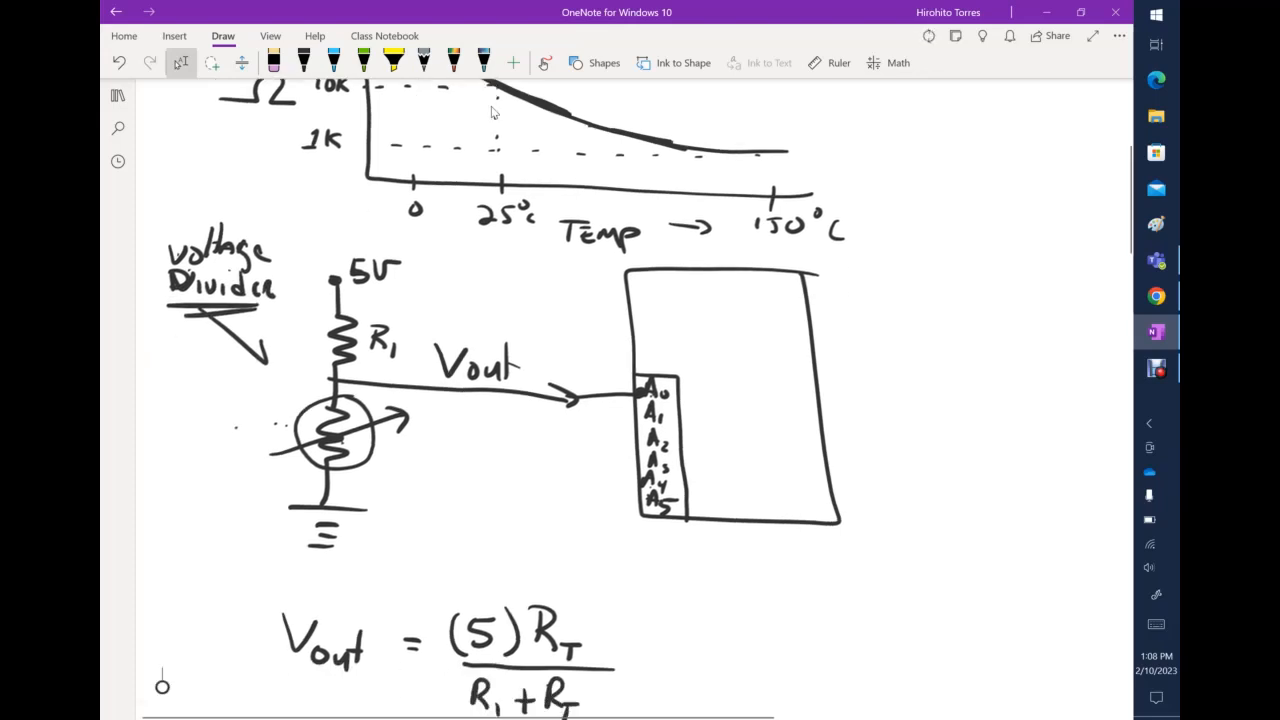
pyautogui.click(1097, 434)
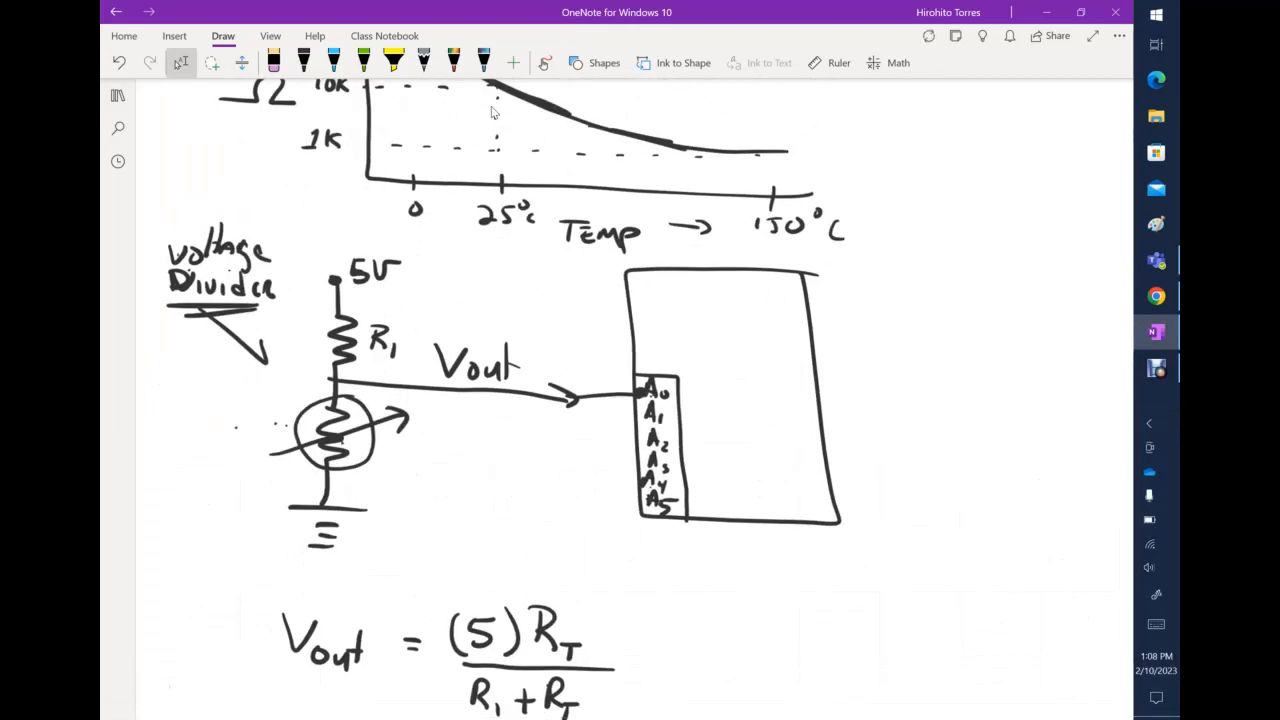
# Write "Arduino uno" inside the board rectangle with the A0 to A5 pins and underline it twice
pyautogui.click(303, 62)
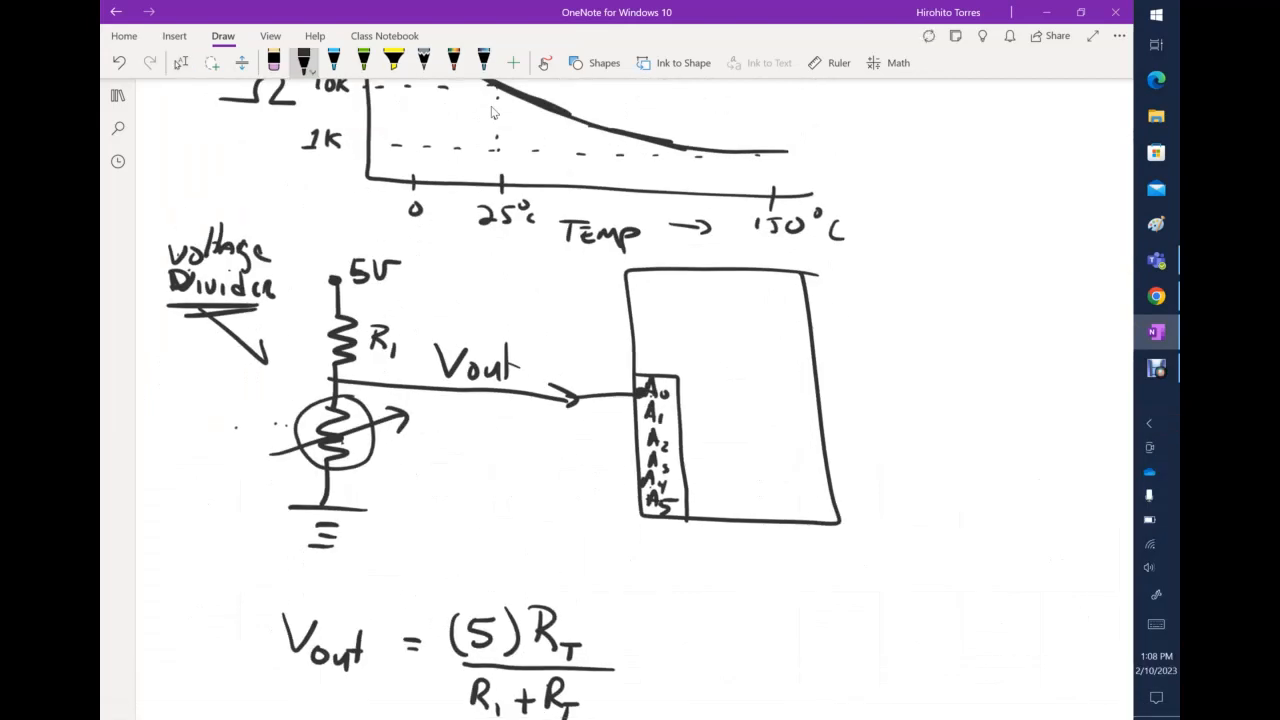
pyautogui.moveTo(651, 330)
pyautogui.mouseDown()
pyautogui.moveTo(658, 306)
pyautogui.moveTo(673, 335)
pyautogui.moveTo(674, 320)
pyautogui.mouseUp()
pyautogui.moveTo(676, 326); pyautogui.dragTo(688, 314)
pyautogui.moveTo(700, 294); pyautogui.dragTo(703, 326)
pyautogui.moveTo(709, 312)
pyautogui.mouseDown()
pyautogui.moveTo(716, 326)
pyautogui.moveTo(720, 312)
pyautogui.mouseUp()
pyautogui.moveTo(726, 316); pyautogui.dragTo(745, 327)
pyautogui.moveTo(750, 322)
pyautogui.mouseDown()
pyautogui.moveTo(696, 358)
pyautogui.moveTo(703, 341)
pyautogui.mouseUp()
pyautogui.moveTo(710, 358)
pyautogui.mouseDown()
pyautogui.moveTo(721, 343)
pyautogui.moveTo(725, 358)
pyautogui.mouseUp()
pyautogui.moveTo(740, 343); pyautogui.dragTo(744, 371)
pyautogui.moveTo(700, 381); pyautogui.dragTo(740, 380)
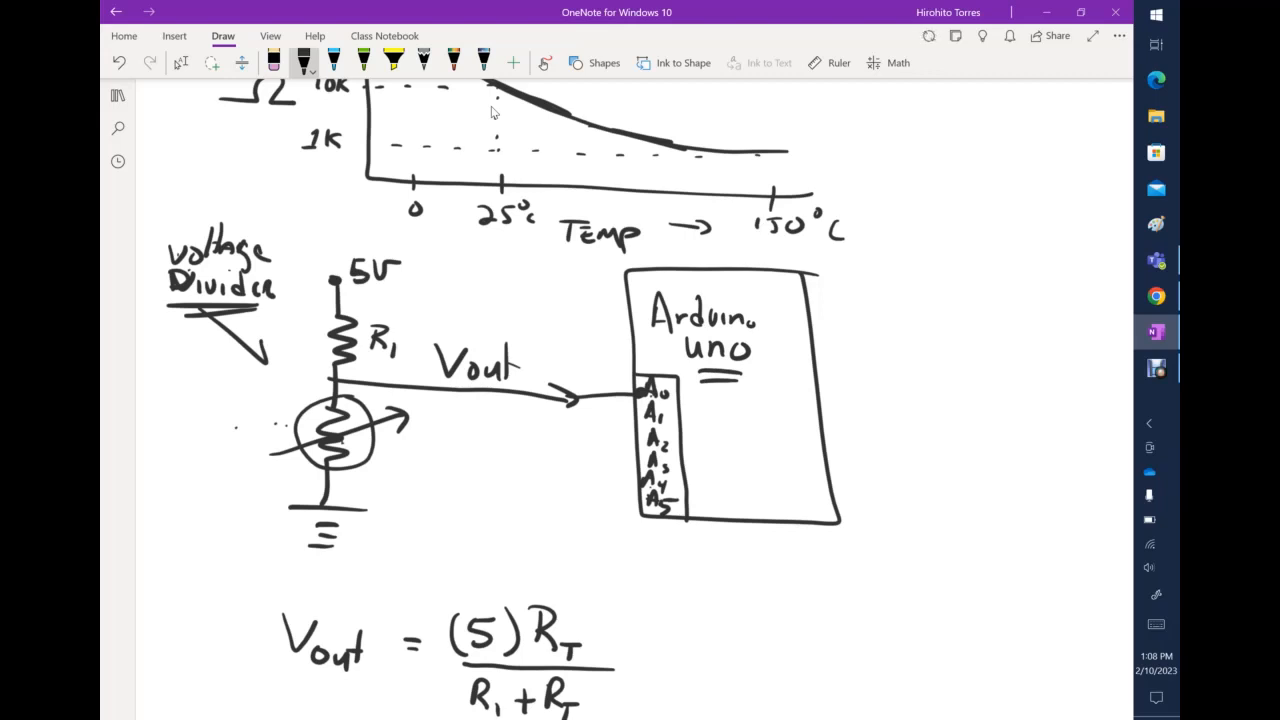
# Draw an arrow mark pointing at the Vout and ADC table
pyautogui.scroll(-8, 491, 112)
pyautogui.scroll(-5, 491, 112)
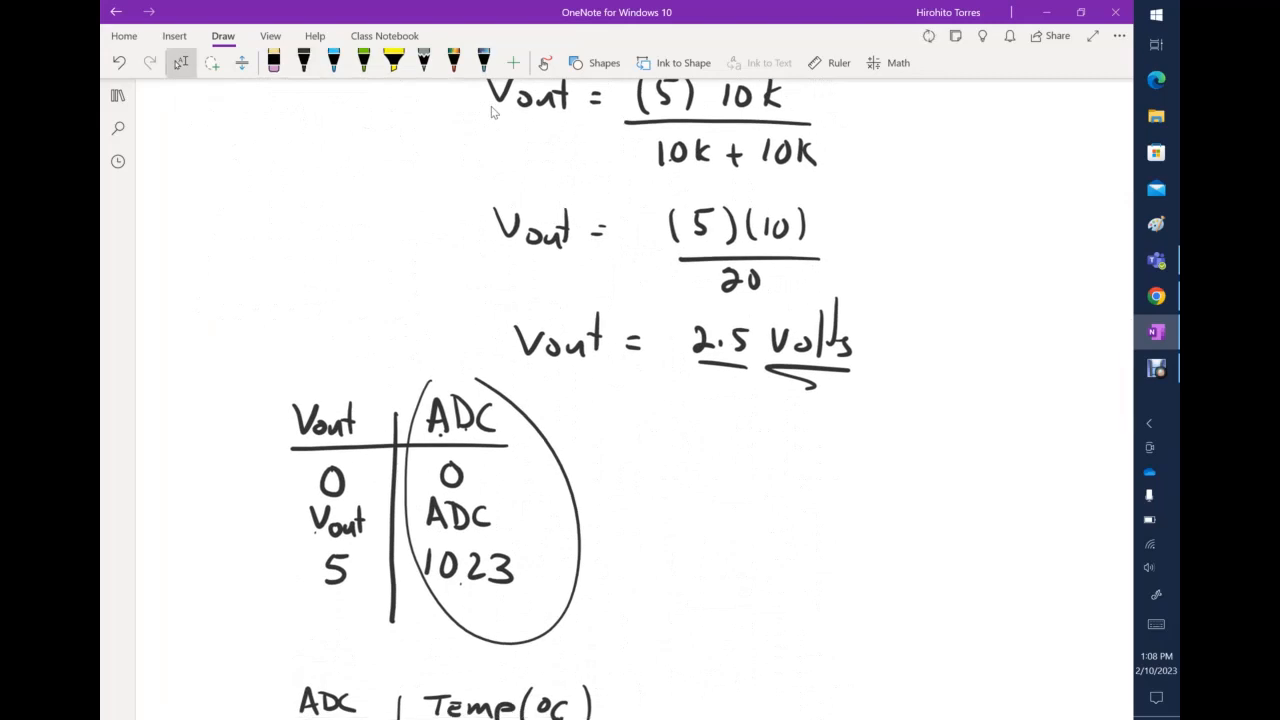
pyautogui.scroll(-3, 491, 112)
pyautogui.moveTo(261, 258); pyautogui.dragTo(199, 250)
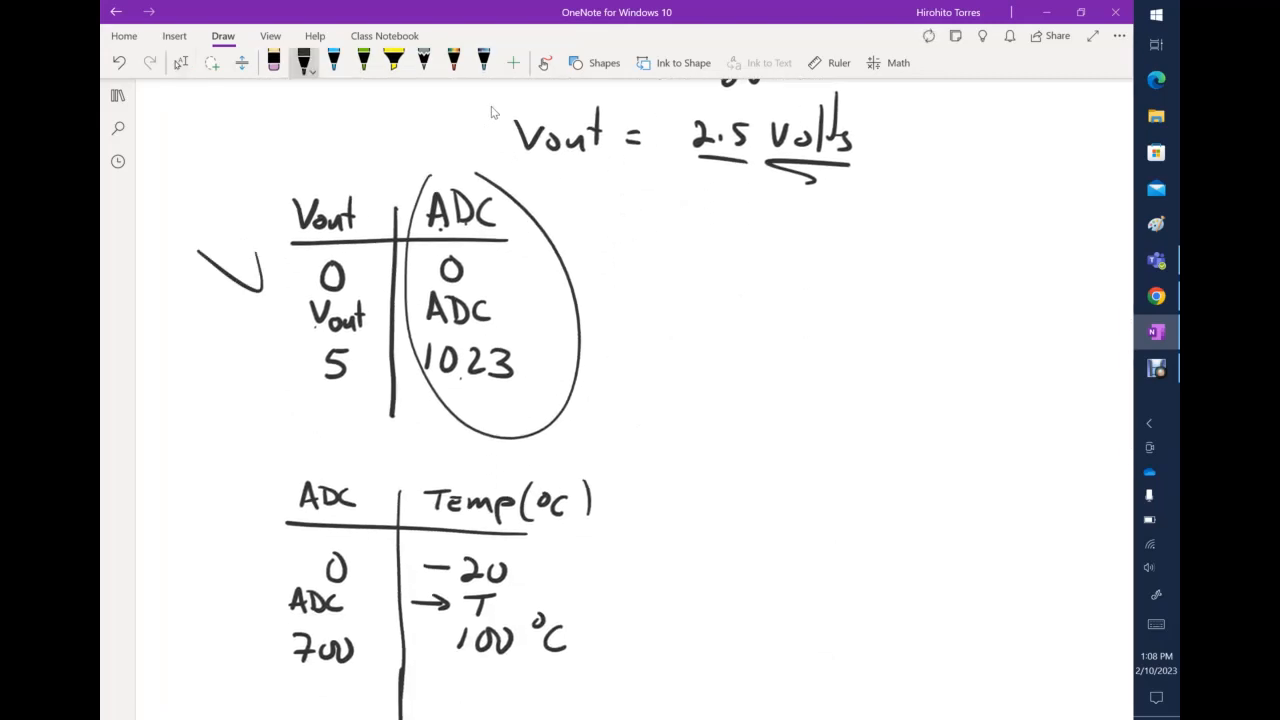
# Draw a cloud outline around the ADC and Temp(°C) table
pyautogui.scroll(-2, 491, 112)
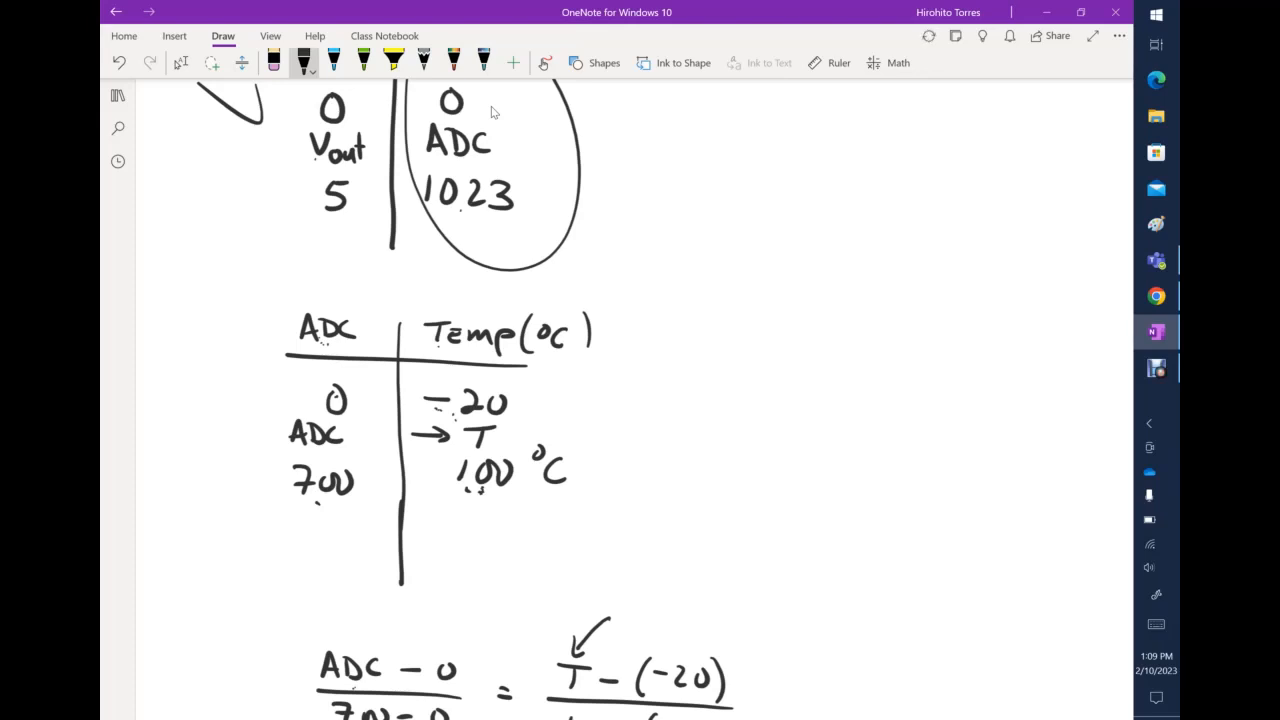
pyautogui.scroll(-2, 492, 112)
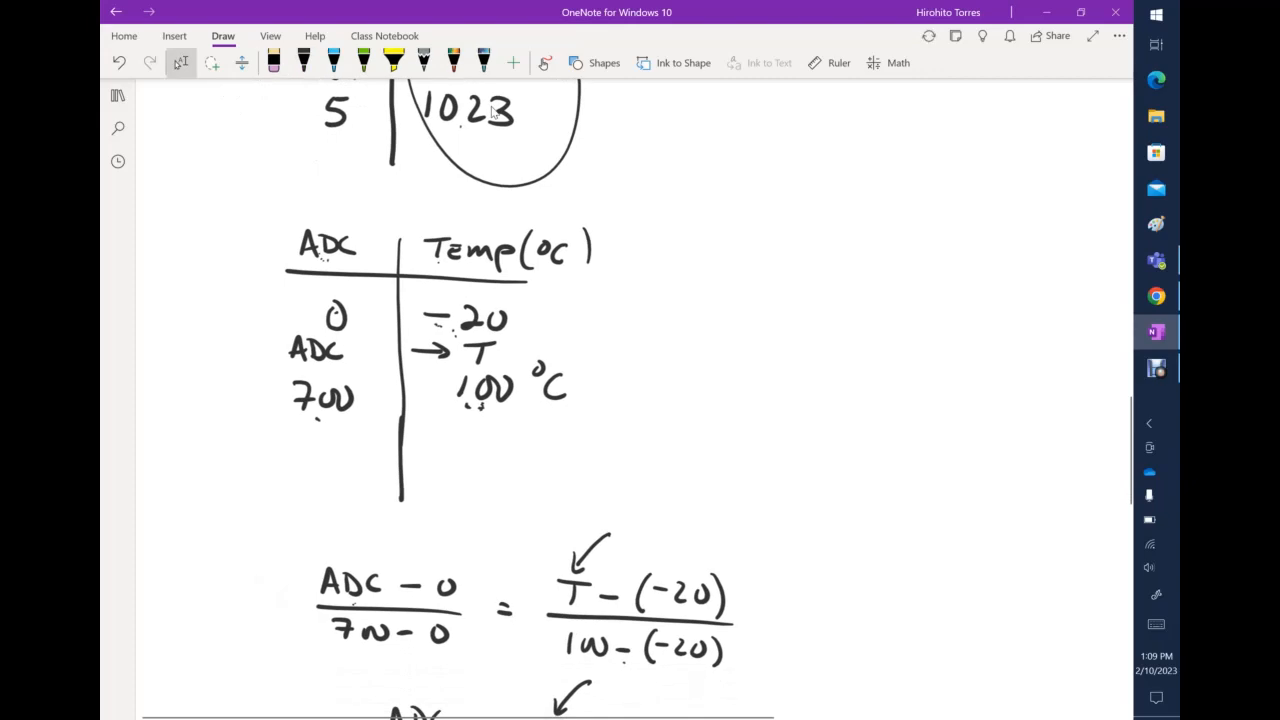
pyautogui.scroll(-6, 492, 112)
pyautogui.scroll(7, 492, 112)
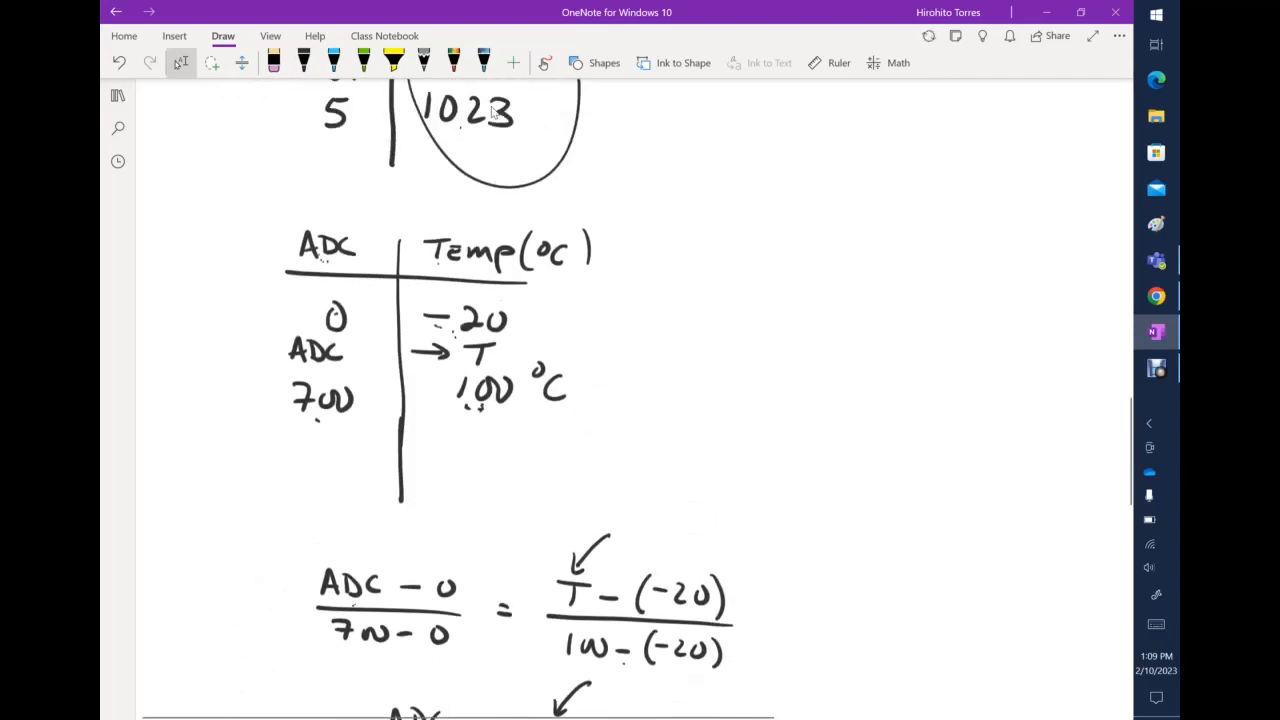
pyautogui.moveTo(271, 242)
pyautogui.mouseDown()
pyautogui.moveTo(516, 268)
pyautogui.moveTo(630, 476)
pyautogui.moveTo(332, 545)
pyautogui.moveTo(282, 294)
pyautogui.mouseUp()
# Draw an arrow from the clouded table to the word "calibration" and underline the word with a sweeping stroke
pyautogui.click(303, 62)
pyautogui.moveTo(614, 427); pyautogui.dragTo(768, 444)
pyautogui.moveTo(776, 428); pyautogui.dragTo(778, 444)
pyautogui.moveTo(798, 396)
pyautogui.mouseDown()
pyautogui.moveTo(804, 432)
pyautogui.moveTo(824, 426)
pyautogui.mouseUp()
pyautogui.moveTo(828, 444)
pyautogui.mouseDown()
pyautogui.moveTo(840, 432)
pyautogui.moveTo(866, 440)
pyautogui.mouseUp()
pyautogui.moveTo(880, 430); pyautogui.dragTo(918, 446)
pyautogui.moveTo(718, 452); pyautogui.dragTo(897, 458)
pyautogui.moveTo(714, 456)
pyautogui.mouseDown()
pyautogui.moveTo(864, 492)
pyautogui.moveTo(816, 491)
pyautogui.mouseUp()
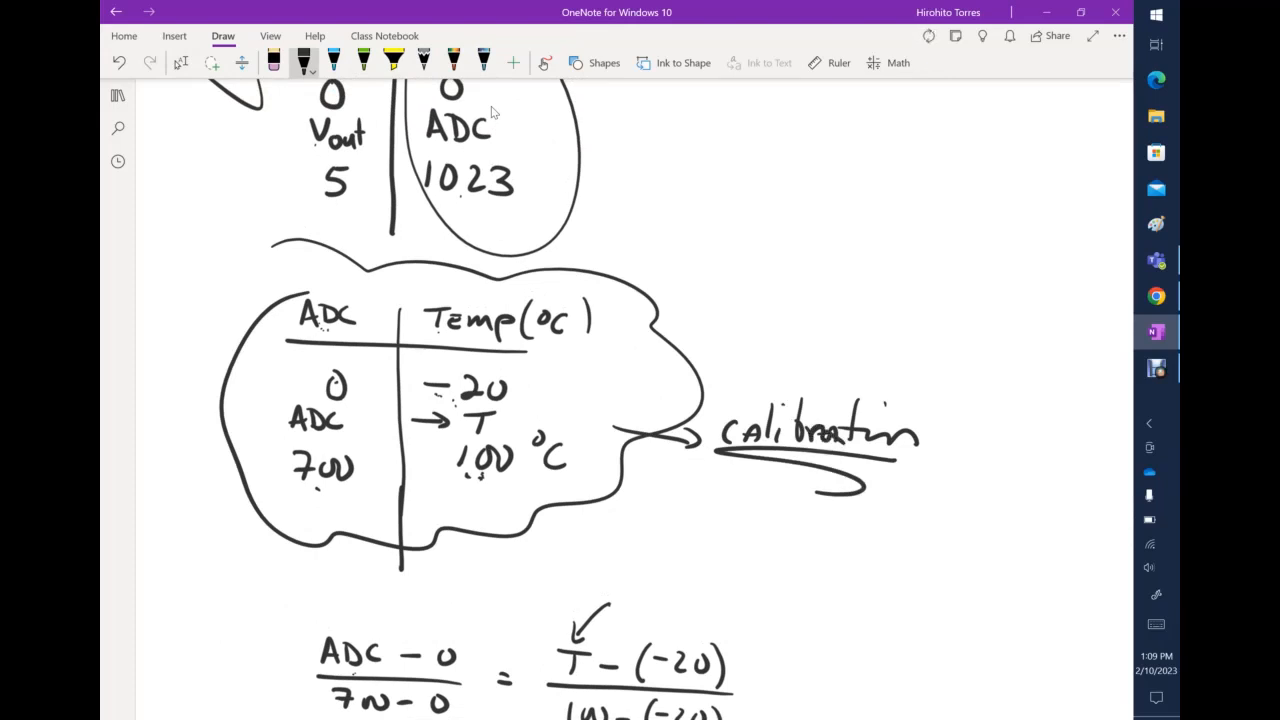
# Draw an arrow pointing at the boxed temperature formula
pyautogui.scroll(-1, 491, 112)
pyautogui.scroll(-5, 491, 112)
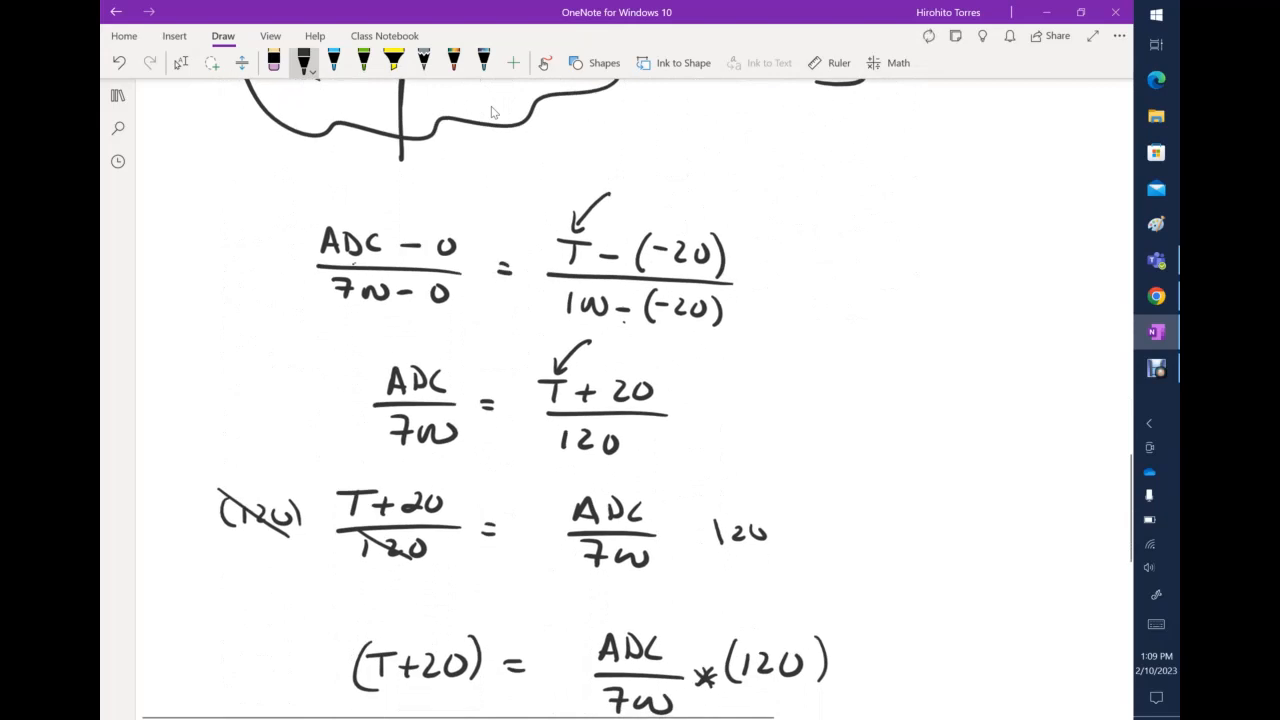
pyautogui.scroll(-5, 491, 112)
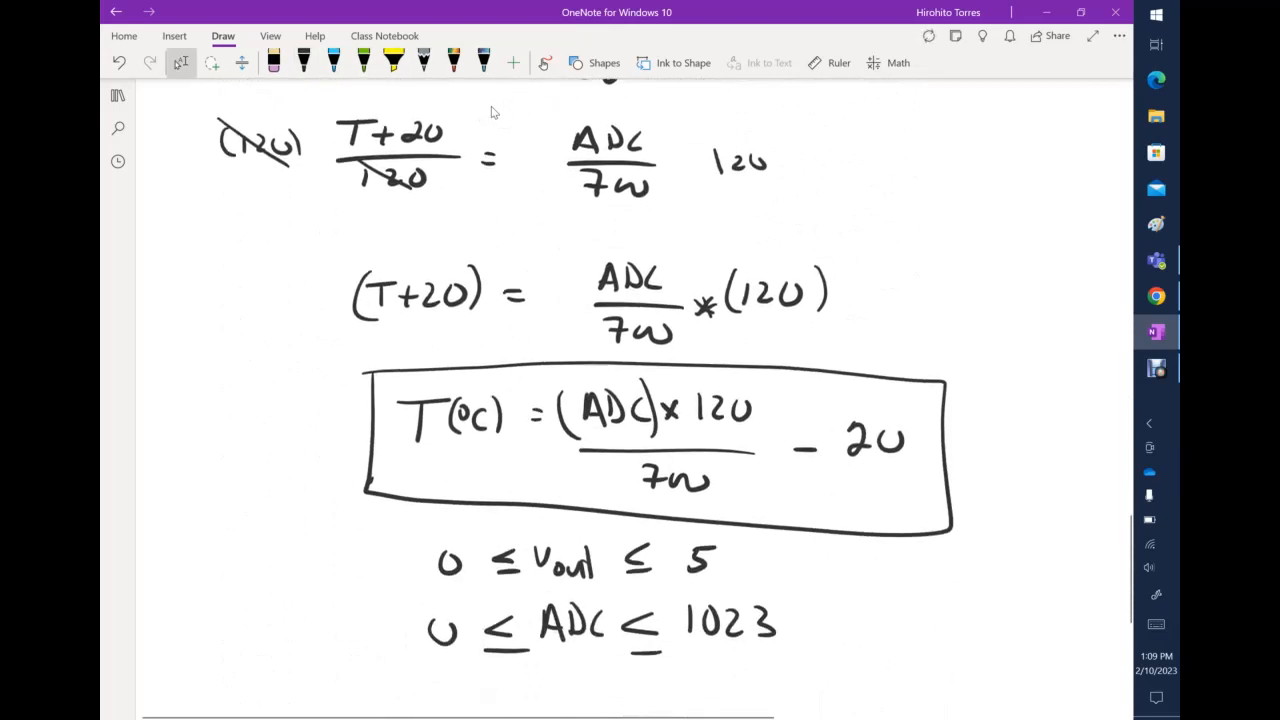
pyautogui.moveTo(266, 358); pyautogui.dragTo(360, 425)
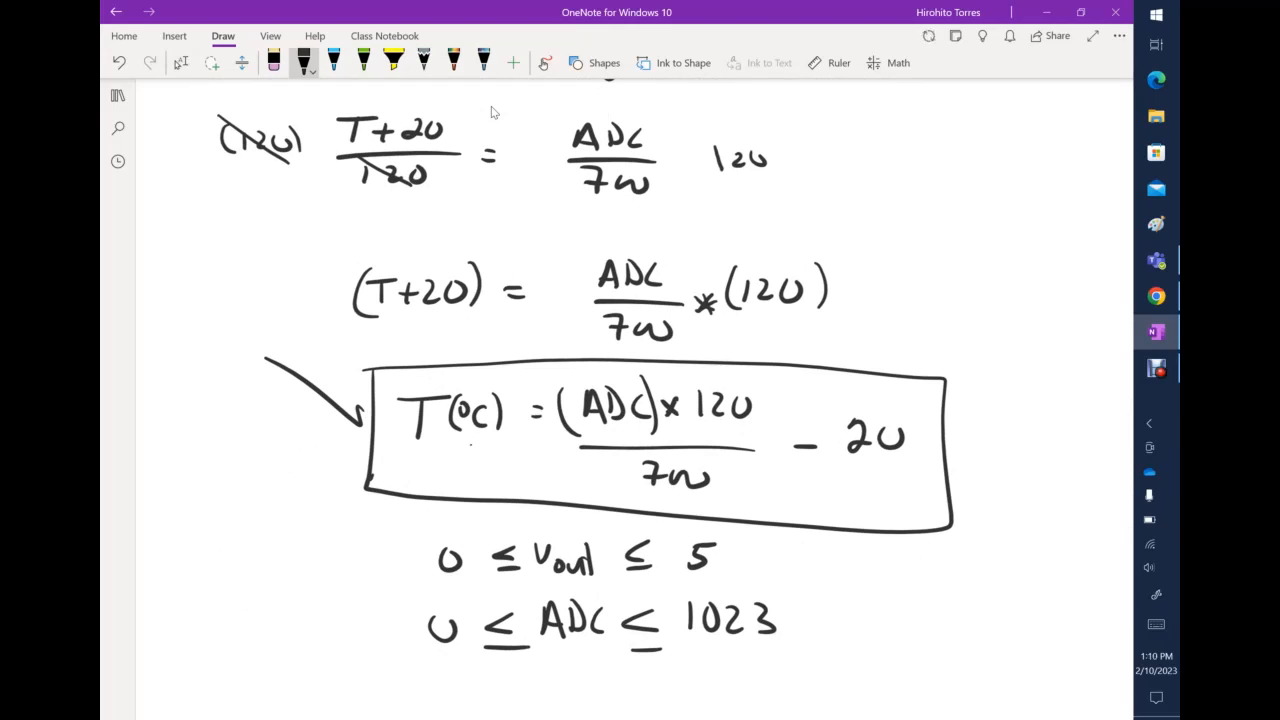
# Underline T(°C) several times inside the boxed formula
pyautogui.scroll(-5, 491, 112)
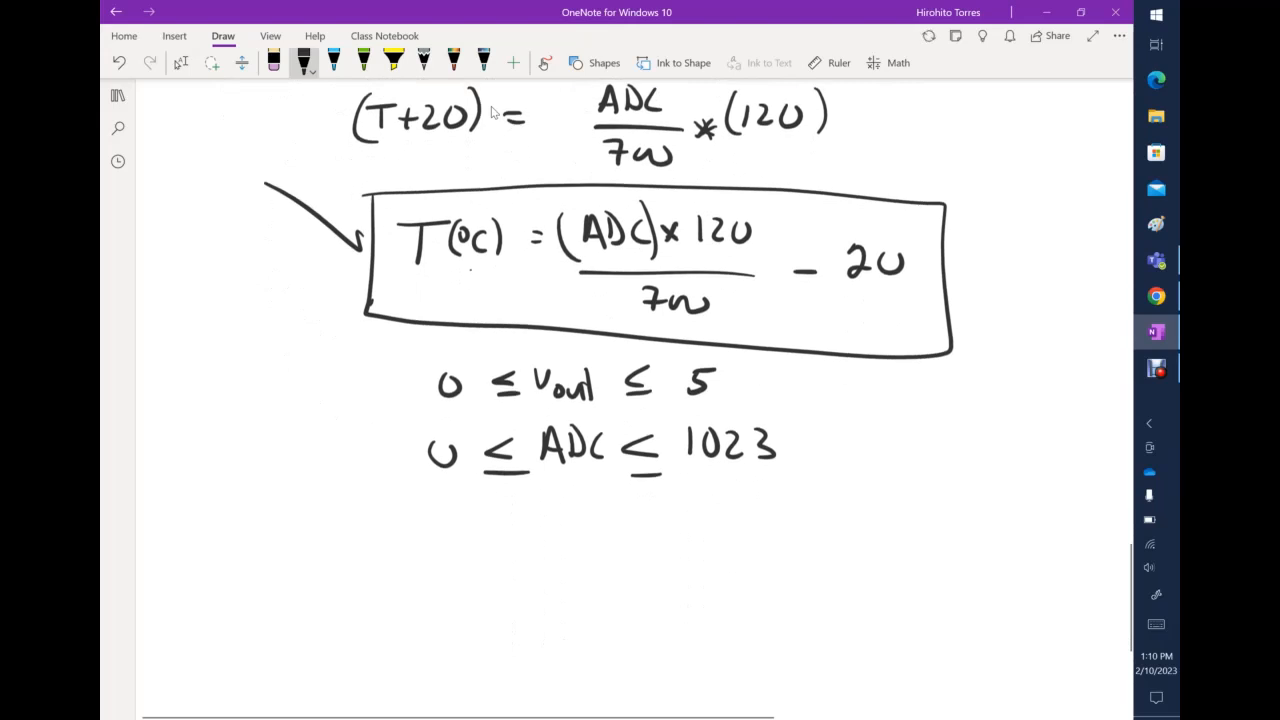
pyautogui.press('Escape')
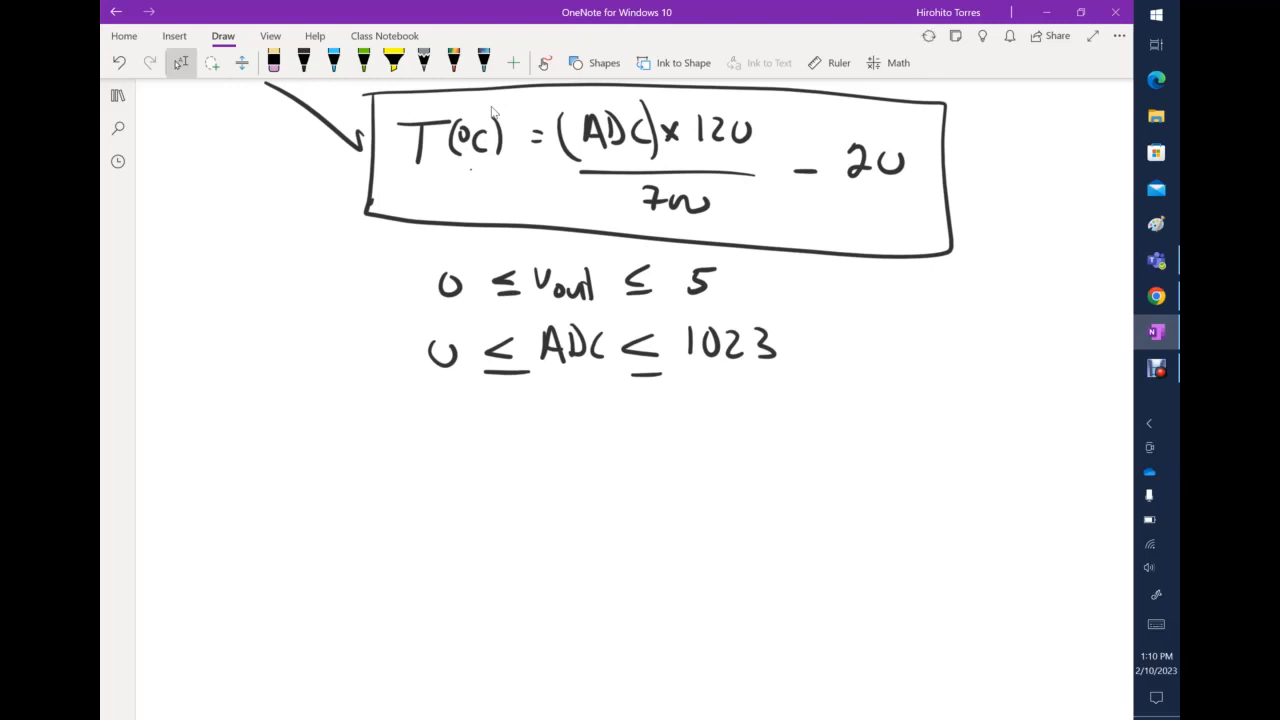
pyautogui.moveTo(415, 178); pyautogui.dragTo(488, 184)
pyautogui.moveTo(484, 196); pyautogui.dragTo(415, 190)
pyautogui.moveTo(417, 197); pyautogui.dragTo(481, 211)
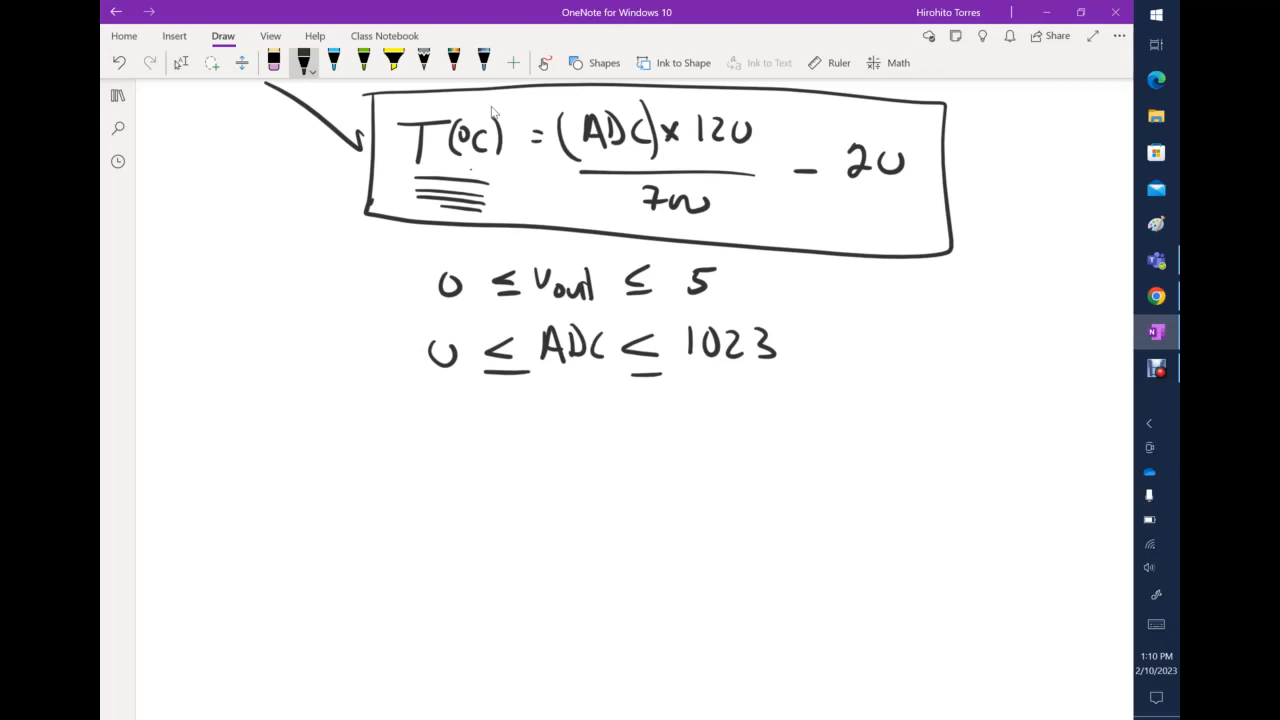
# Start a block diagram below the ADC range with a T inside a cloud shape
pyautogui.scroll(-4, 491, 111)
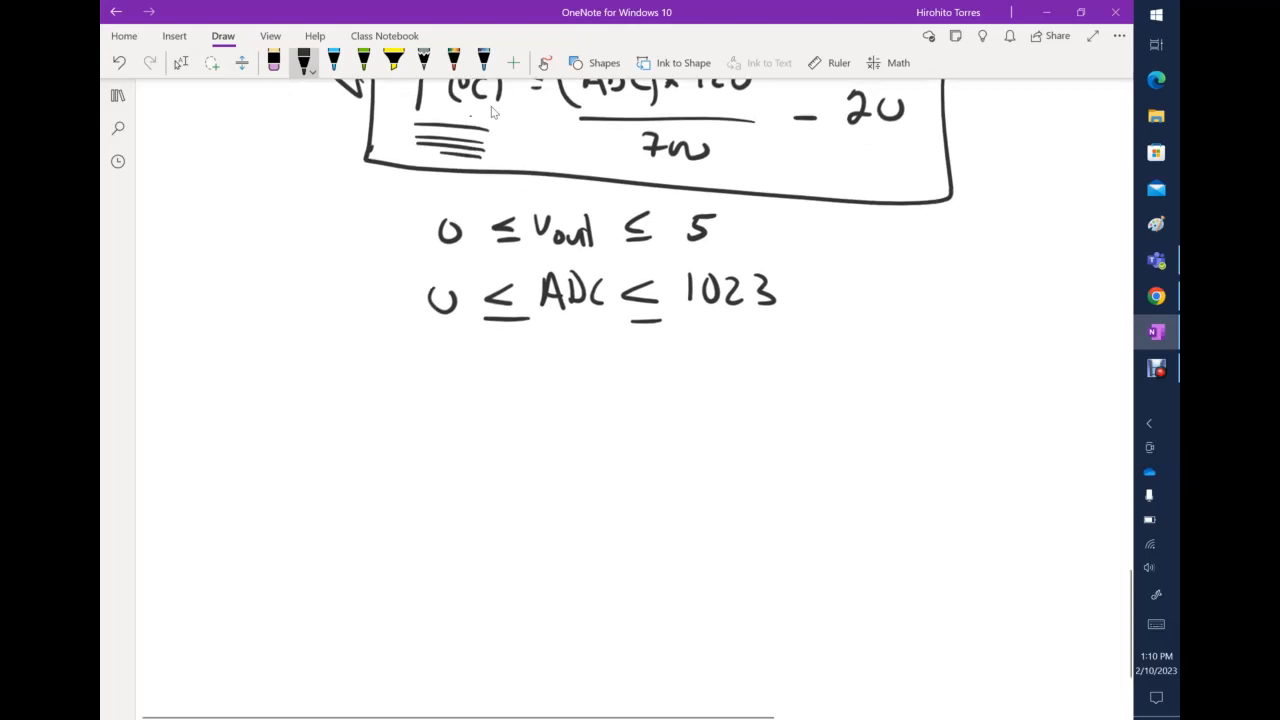
pyautogui.click(303, 62)
pyautogui.moveTo(302, 267)
pyautogui.mouseDown()
pyautogui.moveTo(265, 300)
pyautogui.moveTo(340, 264)
pyautogui.moveTo(314, 266)
pyautogui.moveTo(327, 288)
pyautogui.moveTo(304, 319)
pyautogui.mouseUp()
pyautogui.click(181, 62)
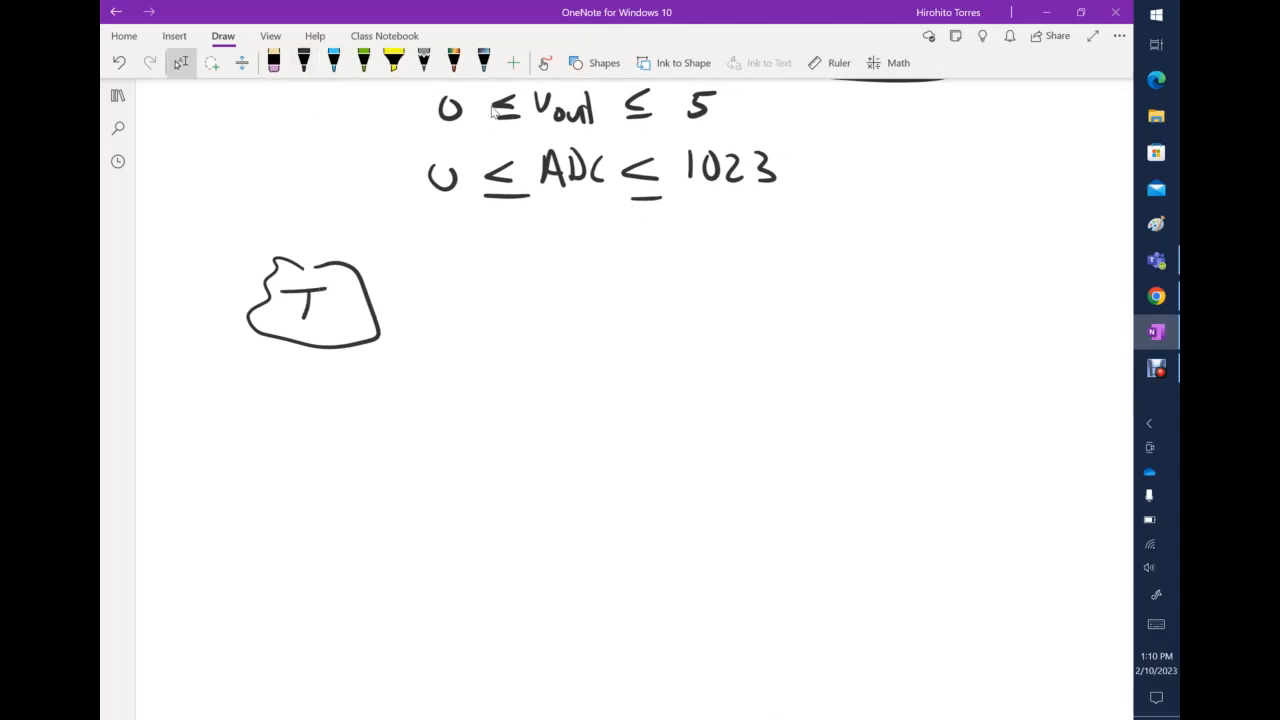
# Connect the T cloud by a line to a second bubble containing S
pyautogui.click(304, 62)
pyautogui.moveTo(362, 313); pyautogui.dragTo(445, 313)
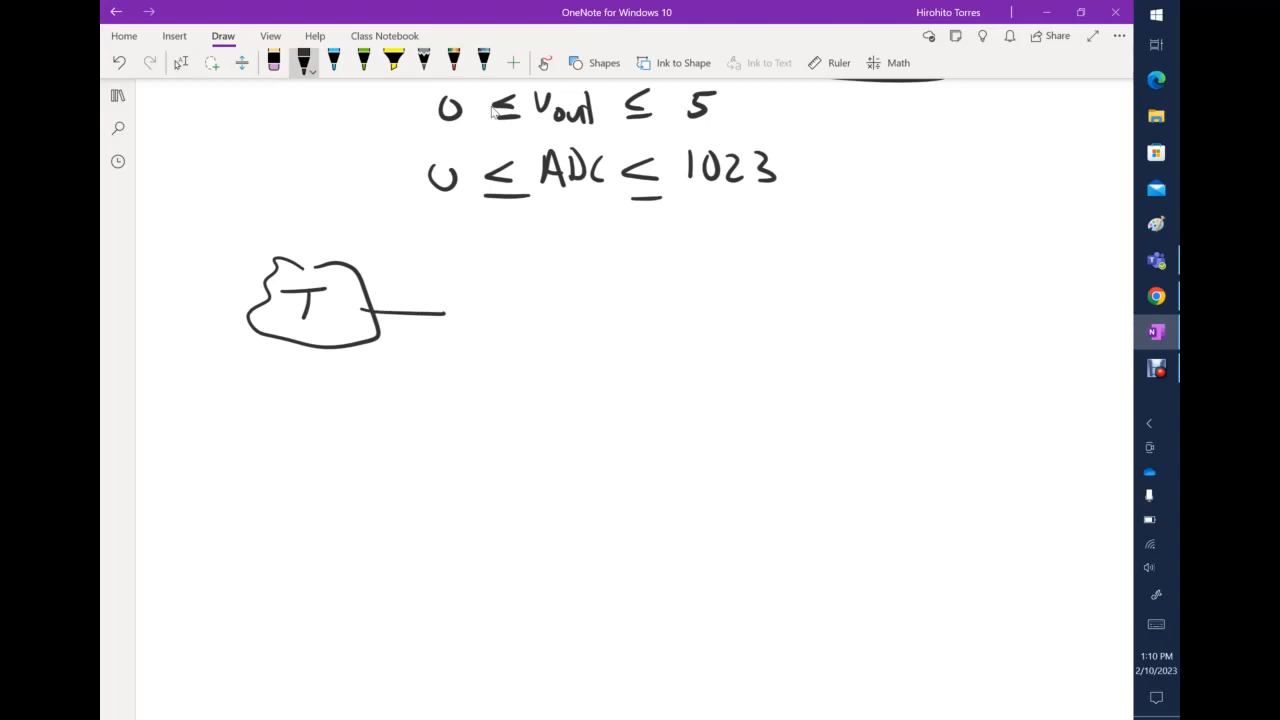
pyautogui.moveTo(496, 252)
pyautogui.mouseDown()
pyautogui.moveTo(432, 335)
pyautogui.moveTo(525, 258)
pyautogui.moveTo(467, 316)
pyautogui.mouseUp()
# Draw an arrow from the S bubble to a circle containing "Resistance value" and underline the text
pyautogui.moveTo(564, 309)
pyautogui.mouseDown()
pyautogui.moveTo(636, 310)
pyautogui.moveTo(628, 320)
pyautogui.mouseUp()
pyautogui.moveTo(697, 252)
pyautogui.mouseDown()
pyautogui.moveTo(700, 364)
pyautogui.moveTo(709, 247)
pyautogui.moveTo(667, 299)
pyautogui.moveTo(668, 288)
pyautogui.mouseUp()
pyautogui.moveTo(668, 288); pyautogui.dragTo(681, 297)
pyautogui.moveTo(673, 287)
pyautogui.mouseDown()
pyautogui.moveTo(724, 297)
pyautogui.moveTo(762, 284)
pyautogui.moveTo(774, 300)
pyautogui.moveTo(710, 322)
pyautogui.moveTo(758, 334)
pyautogui.mouseUp()
pyautogui.moveTo(680, 339); pyautogui.dragTo(744, 337)
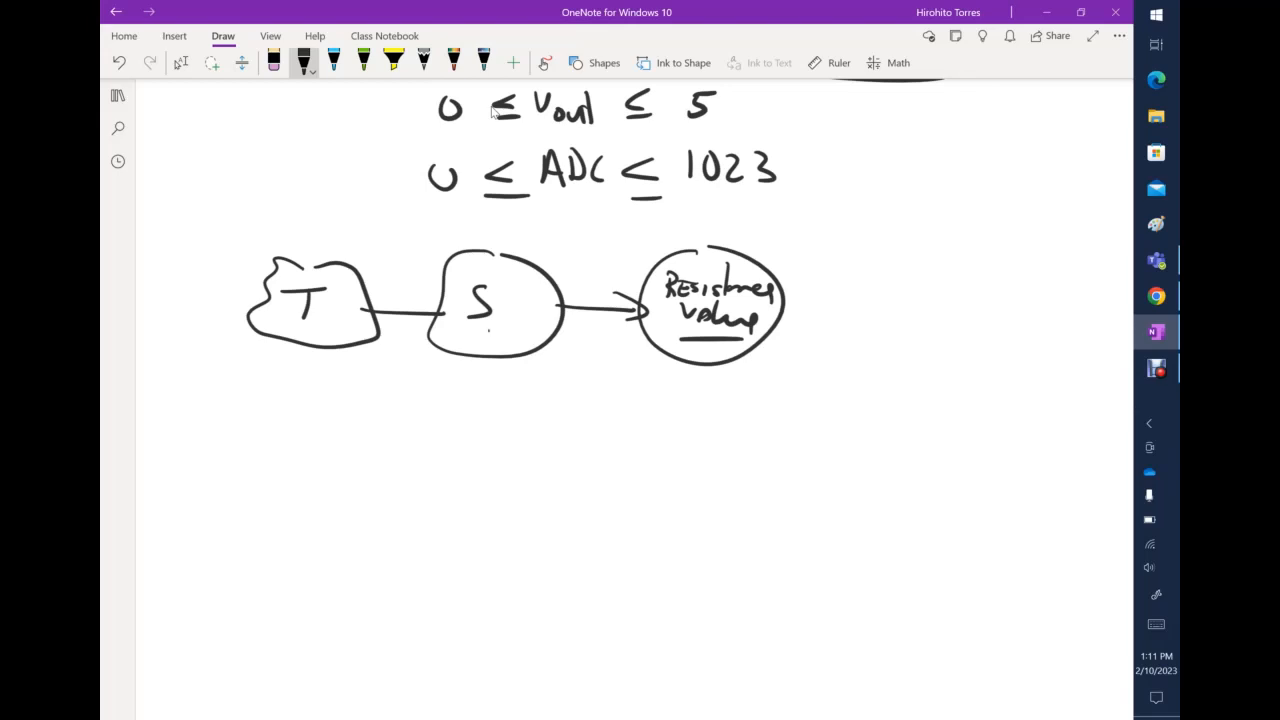
# Connect the resistance circle to a larger circle and write "Voltage Divider" inside it, underlined twice
pyautogui.moveTo(784, 308); pyautogui.dragTo(844, 309)
pyautogui.moveTo(886, 246)
pyautogui.mouseDown()
pyautogui.moveTo(986, 370)
pyautogui.moveTo(975, 378)
pyautogui.mouseUp()
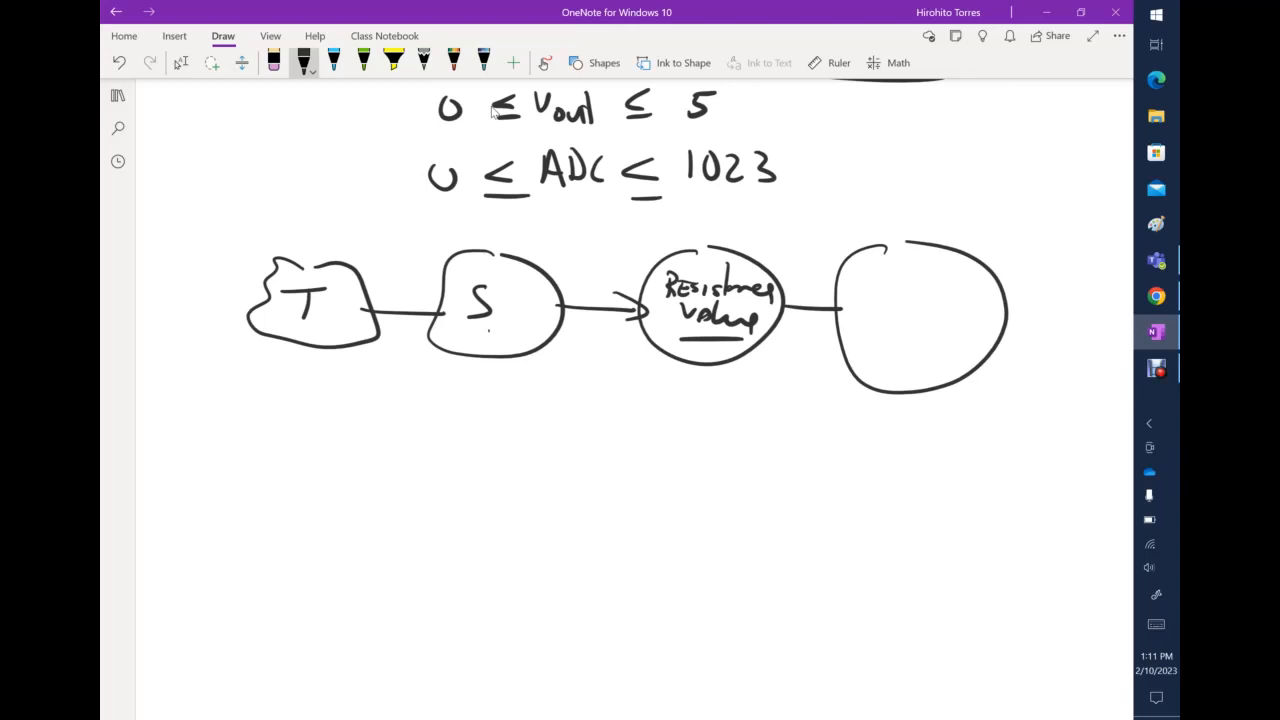
pyautogui.moveTo(861, 273); pyautogui.dragTo(896, 289)
pyautogui.moveTo(911, 255)
pyautogui.mouseDown()
pyautogui.moveTo(907, 289)
pyautogui.moveTo(919, 269)
pyautogui.mouseUp()
pyautogui.moveTo(921, 279)
pyautogui.mouseDown()
pyautogui.moveTo(920, 302)
pyautogui.moveTo(944, 282)
pyautogui.mouseUp()
pyautogui.moveTo(874, 308); pyautogui.dragTo(872, 328)
pyautogui.moveTo(886, 312)
pyautogui.mouseDown()
pyautogui.moveTo(888, 330)
pyautogui.moveTo(906, 332)
pyautogui.mouseUp()
pyautogui.moveTo(912, 322); pyautogui.dragTo(930, 334)
pyautogui.moveTo(918, 324)
pyautogui.mouseDown()
pyautogui.moveTo(948, 340)
pyautogui.moveTo(920, 344)
pyautogui.mouseUp()
pyautogui.moveTo(866, 358); pyautogui.dragTo(914, 360)
# Draw an output arrow from the voltage divider circle and label it Vout
pyautogui.moveTo(996, 315); pyautogui.dragTo(1072, 315)
pyautogui.moveTo(1054, 305); pyautogui.dragTo(1074, 316)
pyautogui.moveTo(1010, 250)
pyautogui.mouseDown()
pyautogui.moveTo(1018, 276)
pyautogui.moveTo(1027, 250)
pyautogui.mouseUp()
pyautogui.moveTo(1036, 264); pyautogui.dragTo(1034, 272)
pyautogui.moveTo(1044, 264); pyautogui.dragTo(1056, 282)
pyautogui.moveTo(1066, 238); pyautogui.dragTo(1068, 282)
pyautogui.moveTo(1060, 262); pyautogui.dragTo(1076, 258)
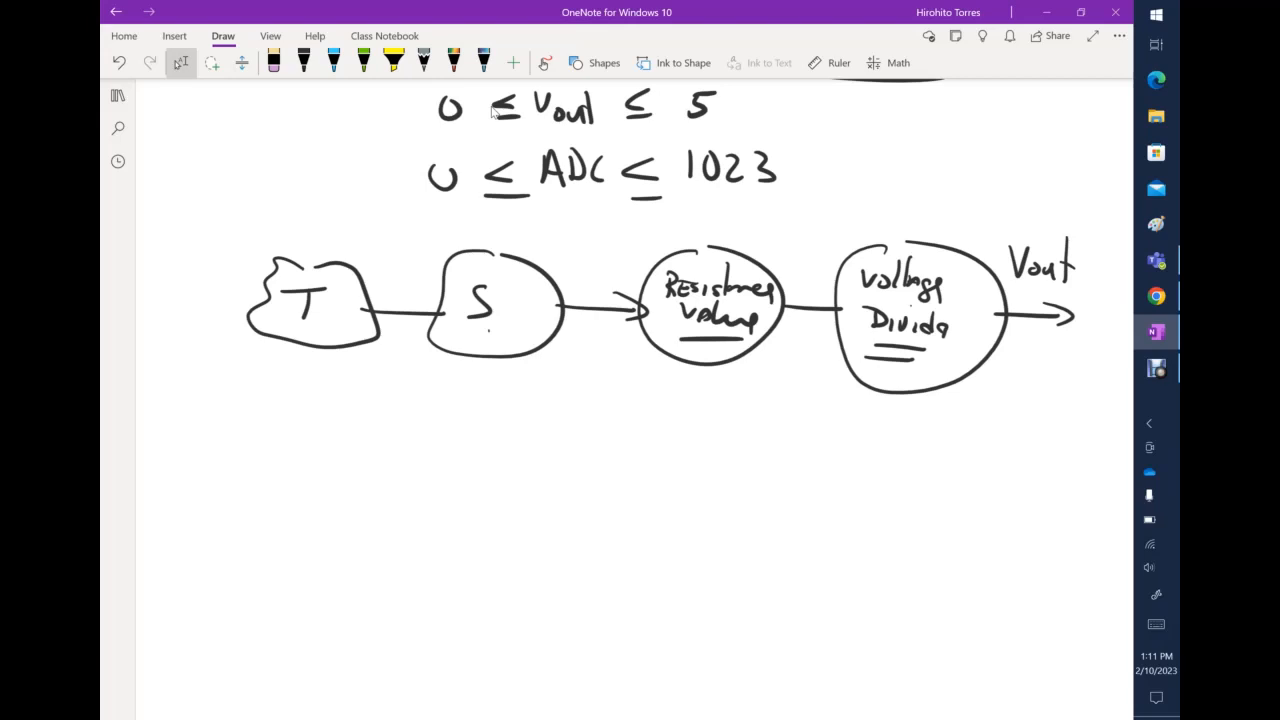
# Write 0 ≤ Vout ≤ 5 at the base of the voltage divider circle and draw an oval around it
pyautogui.hscroll(3, 492, 112)
pyautogui.scroll(1, 492, 112)
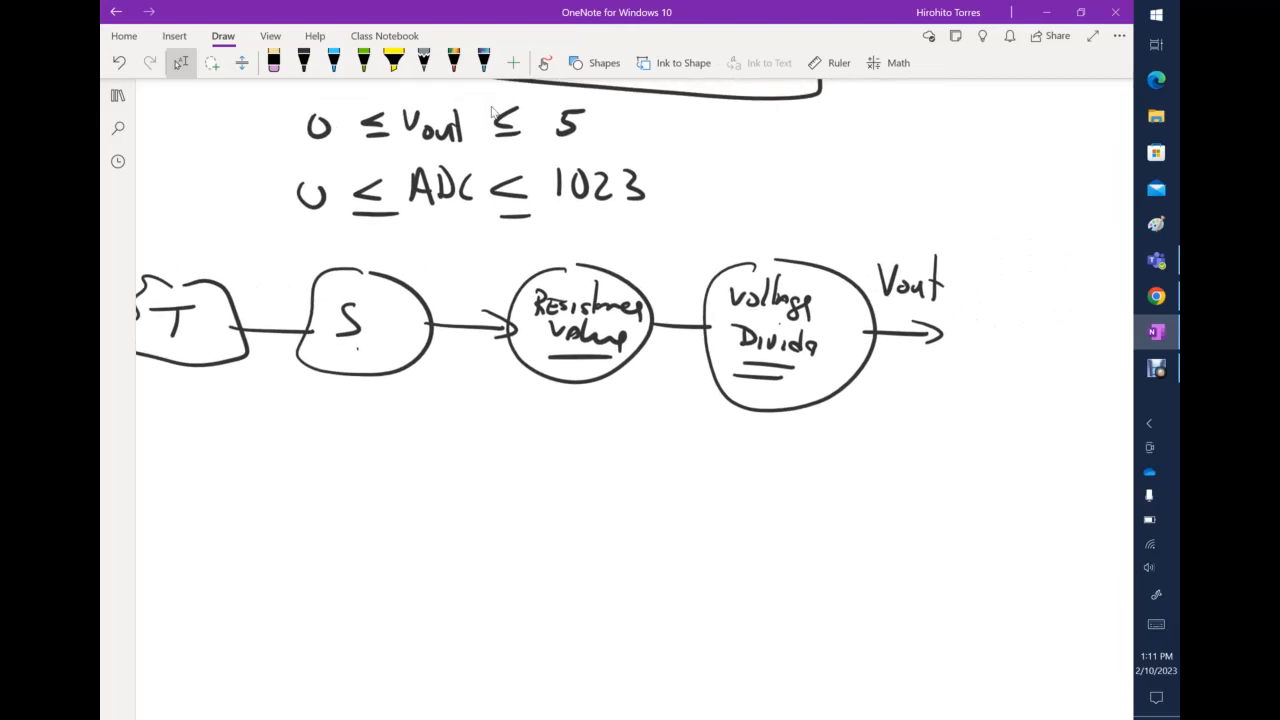
pyautogui.moveTo(733, 383)
pyautogui.mouseDown()
pyautogui.moveTo(763, 400)
pyautogui.moveTo(784, 378)
pyautogui.moveTo(808, 406)
pyautogui.moveTo(864, 403)
pyautogui.moveTo(880, 378)
pyautogui.mouseUp()
pyautogui.moveTo(848, 408); pyautogui.dragTo(827, 412)
pyautogui.moveTo(692, 379)
pyautogui.mouseDown()
pyautogui.moveTo(912, 398)
pyautogui.moveTo(712, 380)
pyautogui.mouseUp()
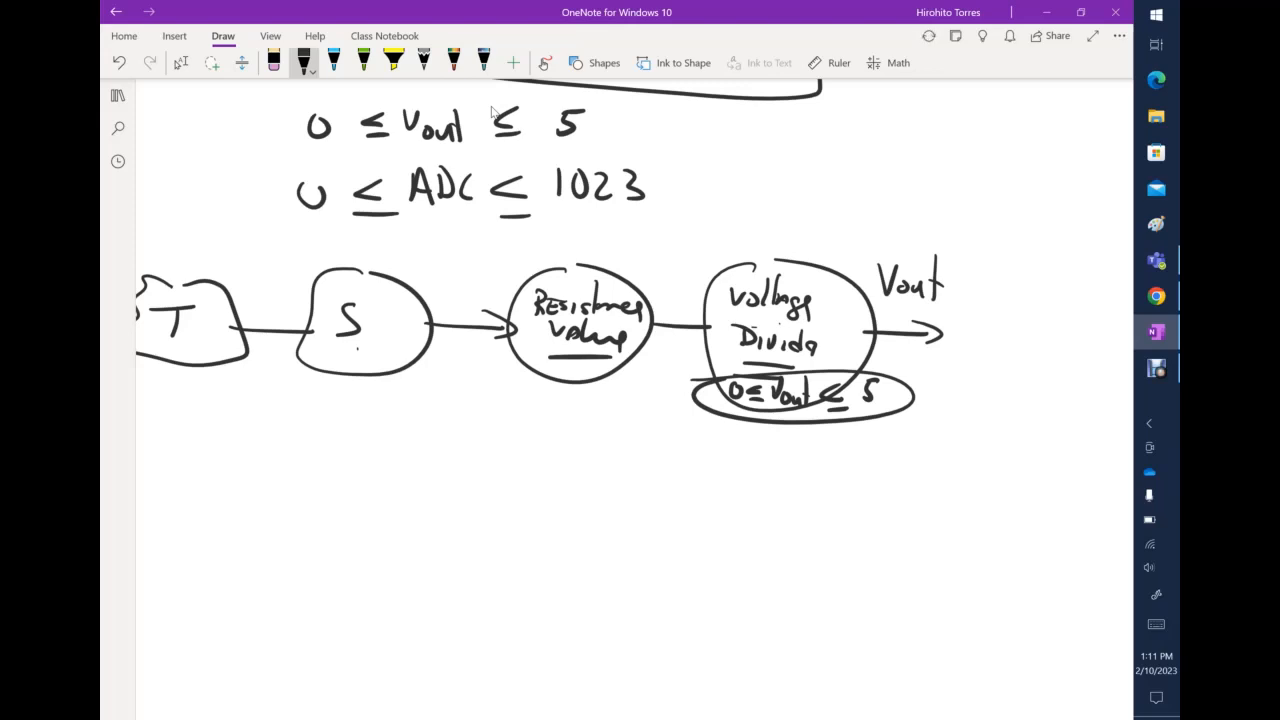
# Write A0 after the Vout arrow of the block diagram and underline its subscript
pyautogui.moveTo(977, 339)
pyautogui.mouseDown()
pyautogui.moveTo(991, 305)
pyautogui.moveTo(998, 340)
pyautogui.mouseUp()
pyautogui.moveTo(981, 329)
pyautogui.mouseDown()
pyautogui.moveTo(995, 327)
pyautogui.moveTo(1004, 352)
pyautogui.moveTo(1012, 340)
pyautogui.mouseUp()
pyautogui.moveTo(1004, 361); pyautogui.dragTo(1002, 373)
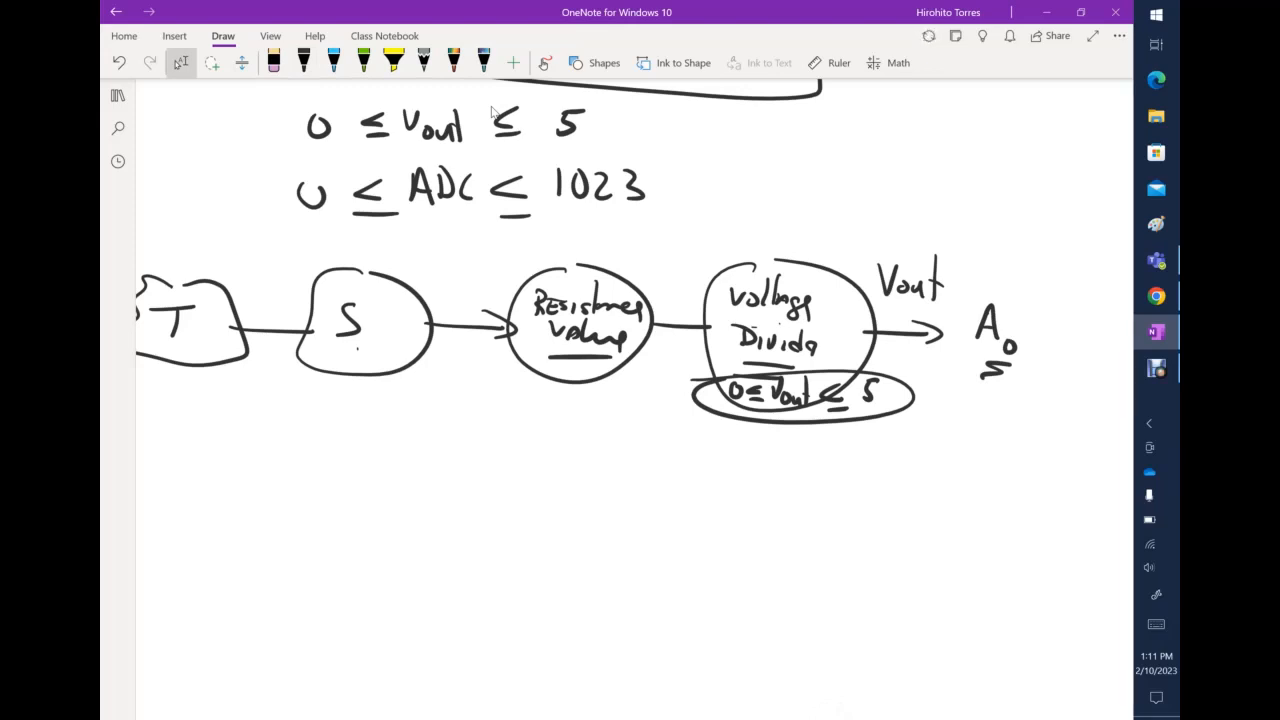
# Review the notes from the block diagram back to the Arduino circuit, calibration table and temperature formula
pyautogui.hscroll(-3, 491, 112)
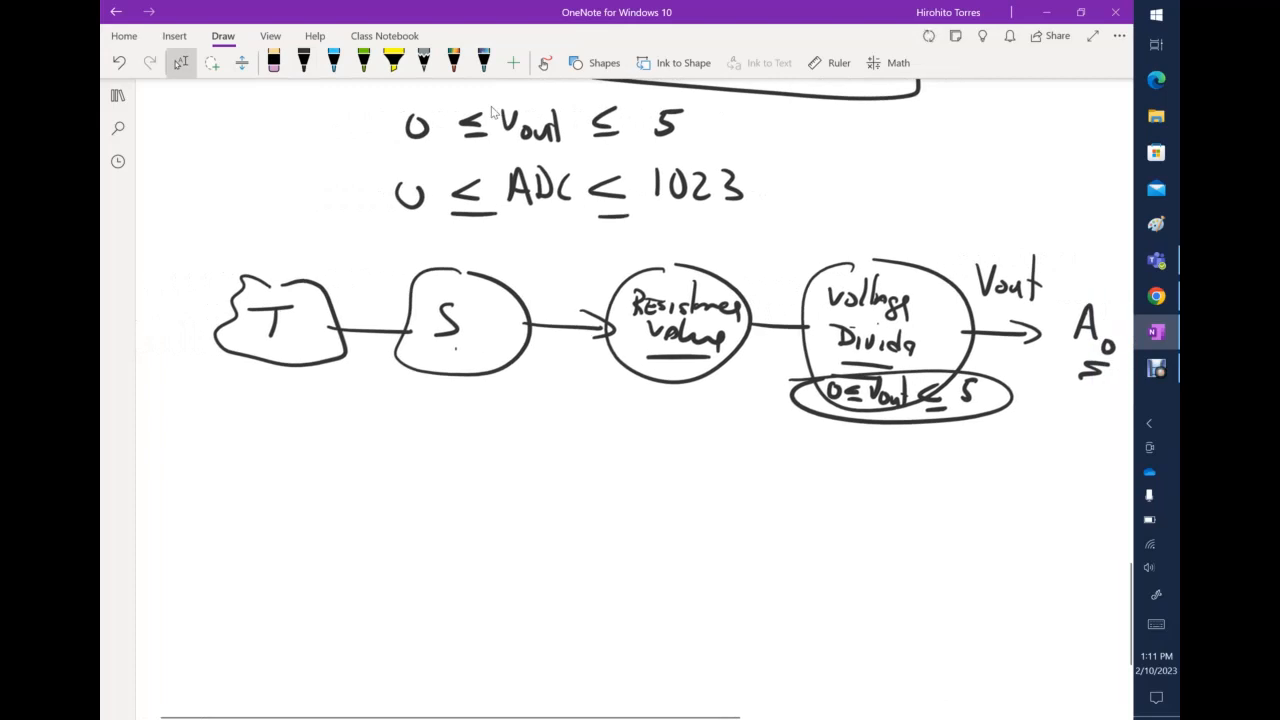
pyautogui.scroll(10, 491, 112)
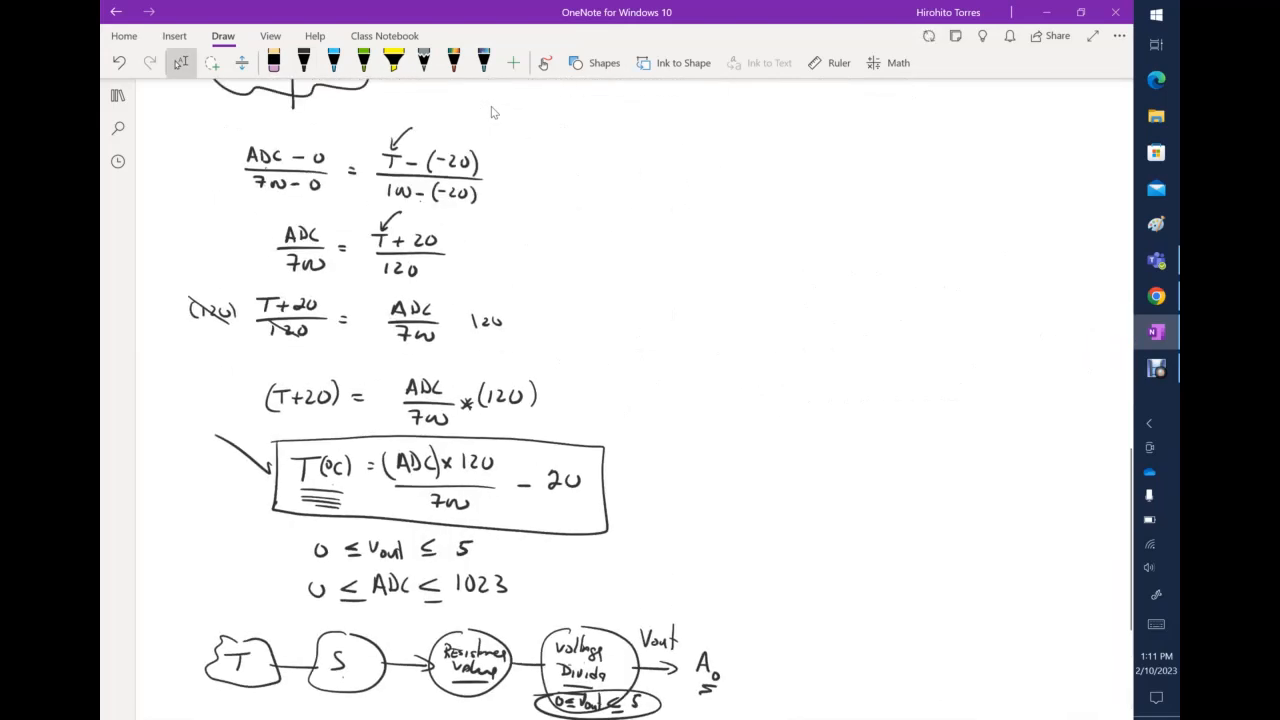
pyautogui.scroll(15, 491, 112)
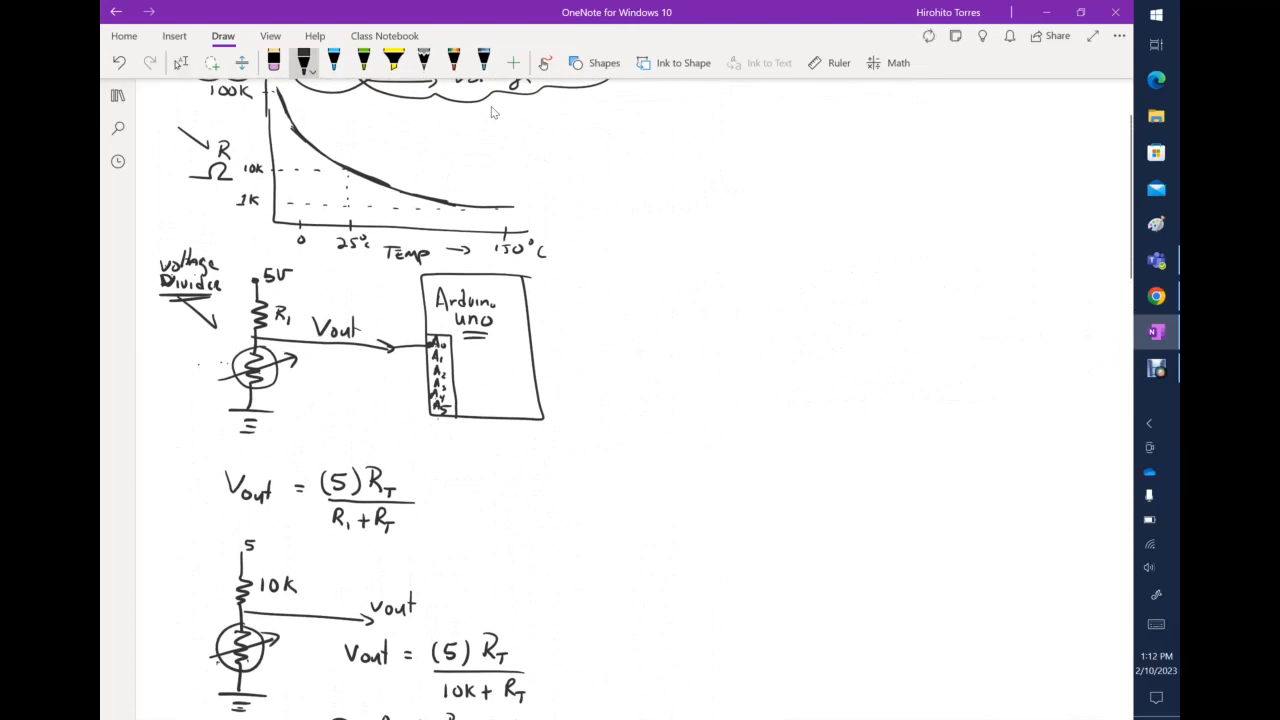
pyautogui.scroll(-10, 491, 112)
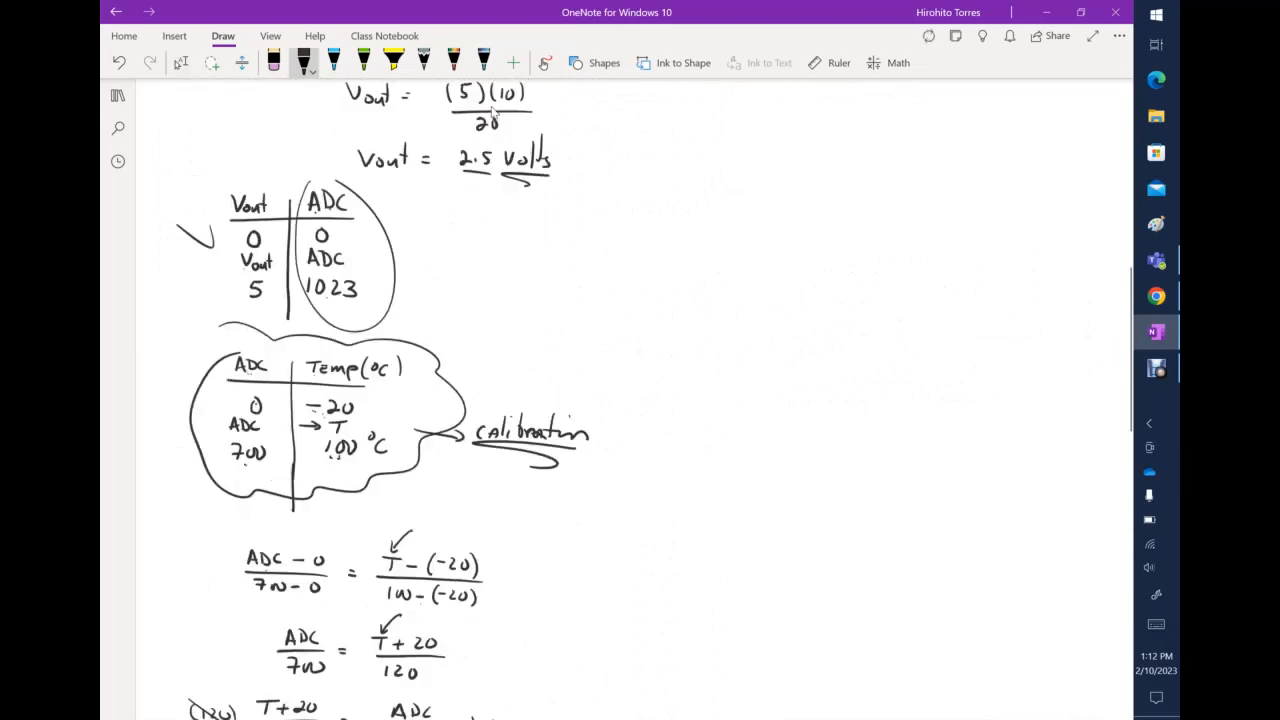
pyautogui.scroll(-6, 491, 112)
pyautogui.scroll(2, 491, 112)
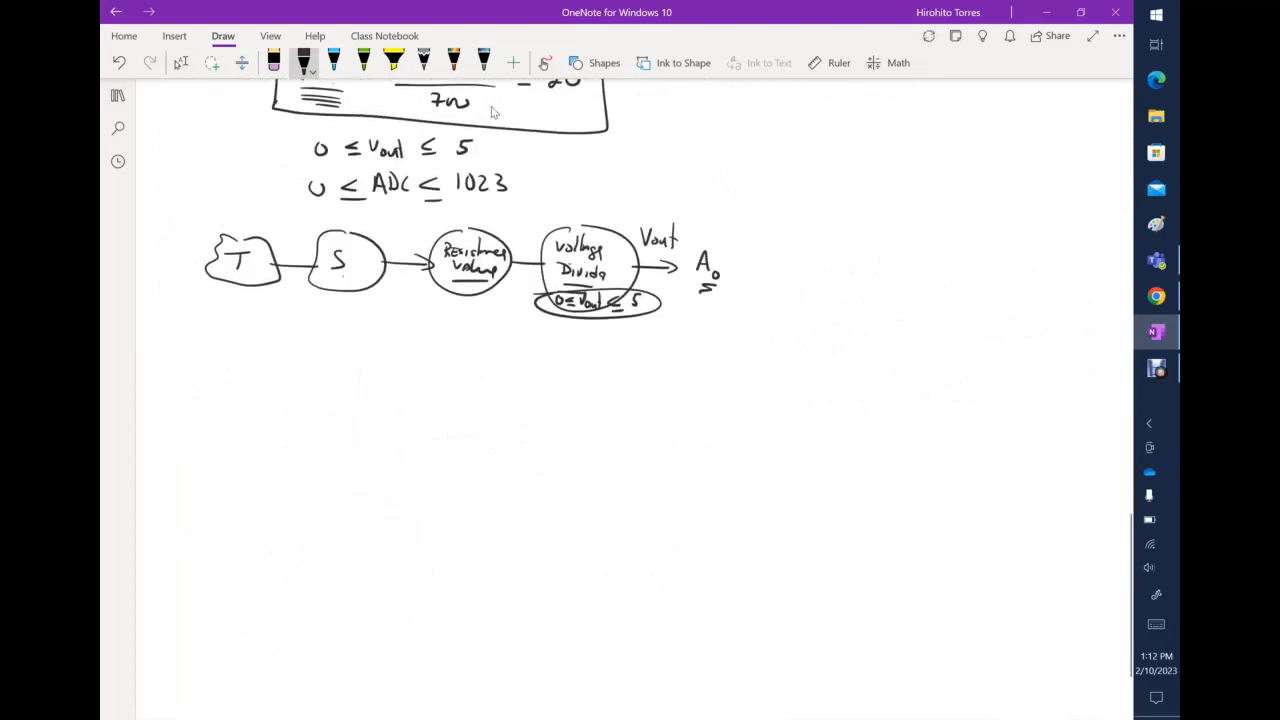
pyautogui.scroll(3, 491, 112)
pyautogui.press('Escape')
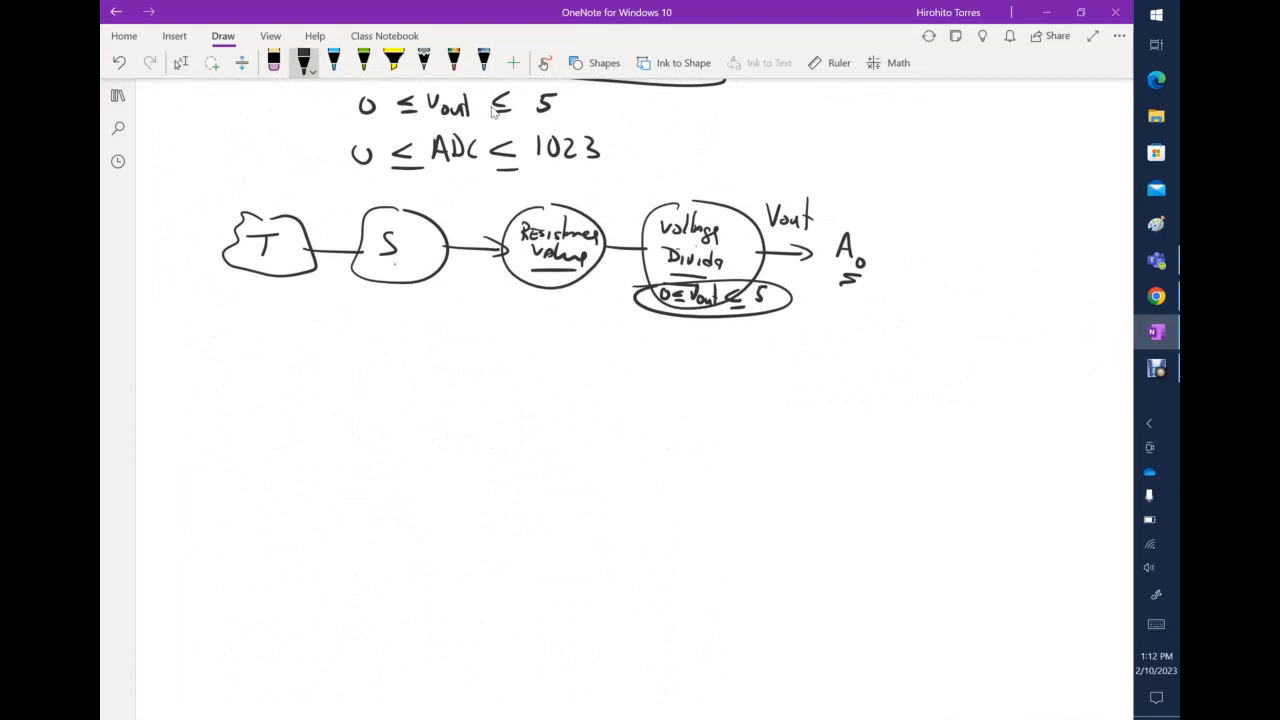
# Sketch a second block diagram below the first, with a T bubble joined by a line to an S circle
pyautogui.moveTo(252, 404)
pyautogui.mouseDown()
pyautogui.moveTo(302, 402)
pyautogui.moveTo(283, 433)
pyautogui.mouseUp()
pyautogui.moveTo(292, 372)
pyautogui.mouseDown()
pyautogui.moveTo(225, 408)
pyautogui.moveTo(292, 463)
pyautogui.mouseUp()
pyautogui.moveTo(322, 421); pyautogui.dragTo(400, 424)
pyautogui.moveTo(420, 370)
pyautogui.mouseDown()
pyautogui.moveTo(398, 412)
pyautogui.moveTo(422, 372)
pyautogui.moveTo(422, 430)
pyautogui.mouseUp()
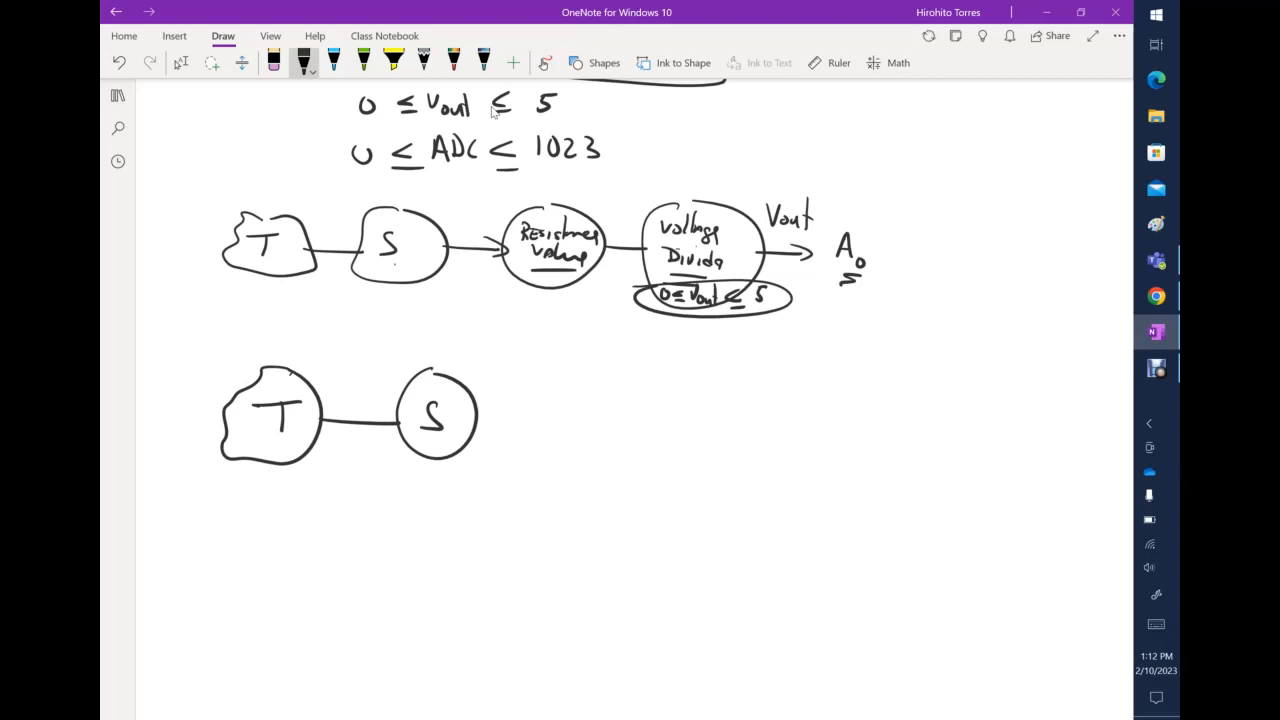
# Draw an output arrow from the new S circle and label it "voltage"
pyautogui.moveTo(478, 421); pyautogui.dragTo(580, 429)
pyautogui.moveTo(565, 417); pyautogui.dragTo(567, 439)
pyautogui.moveTo(571, 393); pyautogui.dragTo(585, 396)
pyautogui.moveTo(594, 401)
pyautogui.mouseDown()
pyautogui.moveTo(606, 411)
pyautogui.moveTo(635, 394)
pyautogui.mouseUp()
pyautogui.moveTo(631, 409); pyautogui.dragTo(652, 410)
pyautogui.moveTo(664, 398)
pyautogui.mouseDown()
pyautogui.moveTo(657, 428)
pyautogui.moveTo(685, 396)
pyautogui.mouseUp()
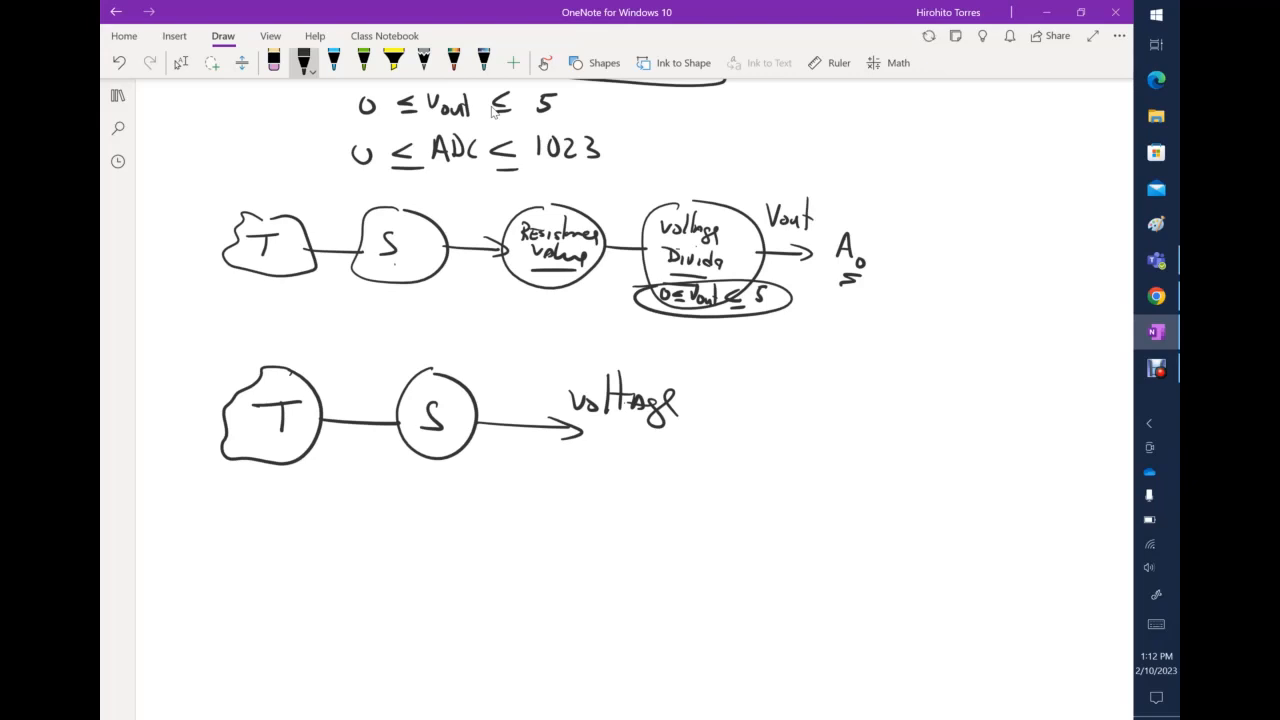
# Write 0 ≤ Vout ≤ 5 V beside the voltage label and underline it three times
pyautogui.moveTo(735, 411)
pyautogui.mouseDown()
pyautogui.moveTo(729, 438)
pyautogui.moveTo(744, 413)
pyautogui.mouseUp()
pyautogui.moveTo(796, 411)
pyautogui.mouseDown()
pyautogui.moveTo(778, 418)
pyautogui.moveTo(798, 428)
pyautogui.mouseUp()
pyautogui.moveTo(777, 436)
pyautogui.mouseDown()
pyautogui.moveTo(841, 437)
pyautogui.moveTo(857, 409)
pyautogui.moveTo(835, 422)
pyautogui.moveTo(848, 386)
pyautogui.mouseUp()
pyautogui.moveTo(860, 418)
pyautogui.mouseDown()
pyautogui.moveTo(856, 428)
pyautogui.moveTo(887, 434)
pyautogui.mouseUp()
pyautogui.moveTo(879, 410); pyautogui.dragTo(930, 414)
pyautogui.moveTo(917, 429); pyautogui.dragTo(952, 428)
pyautogui.moveTo(956, 399); pyautogui.dragTo(1014, 426)
pyautogui.moveTo(1009, 399); pyautogui.dragTo(1030, 396)
pyautogui.moveTo(739, 462)
pyautogui.mouseDown()
pyautogui.moveTo(985, 461)
pyautogui.moveTo(927, 478)
pyautogui.mouseUp()
pyautogui.moveTo(781, 484); pyautogui.dragTo(944, 489)
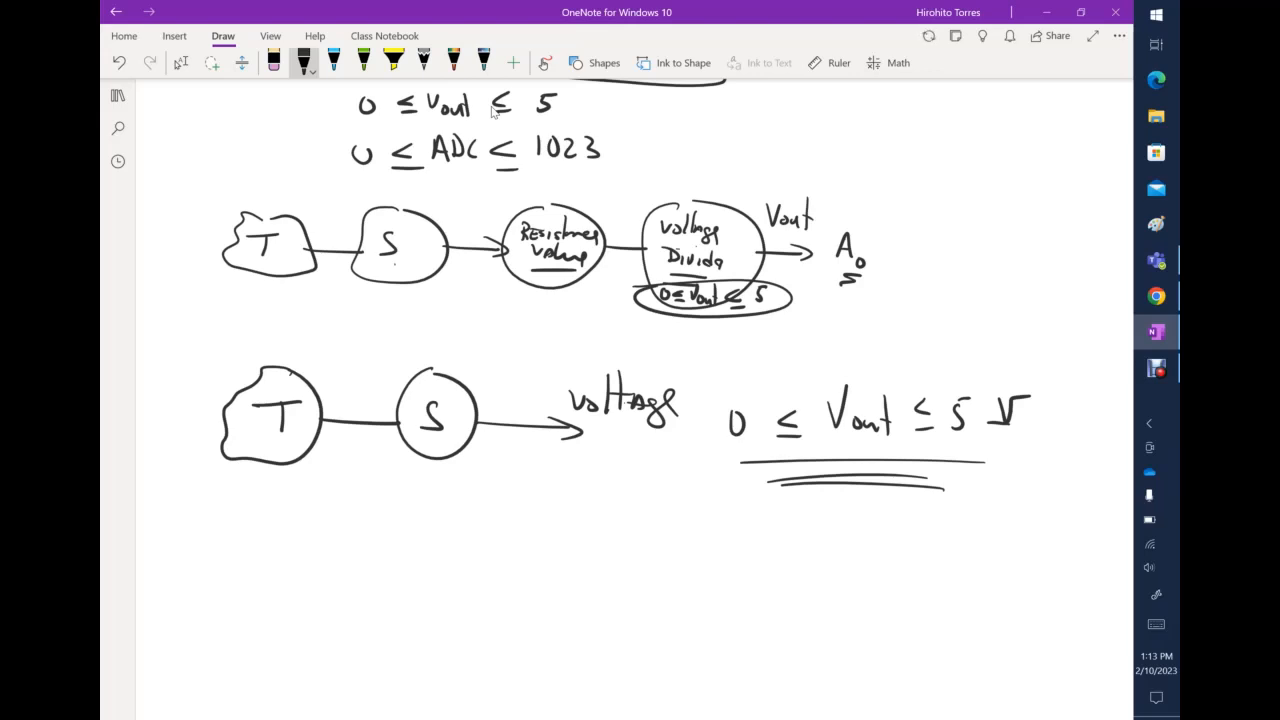
# Draw a square sensor block below the diagram with an upward arrow, a downward lead and an output arrow to the right
pyautogui.scroll(-3, 491, 113)
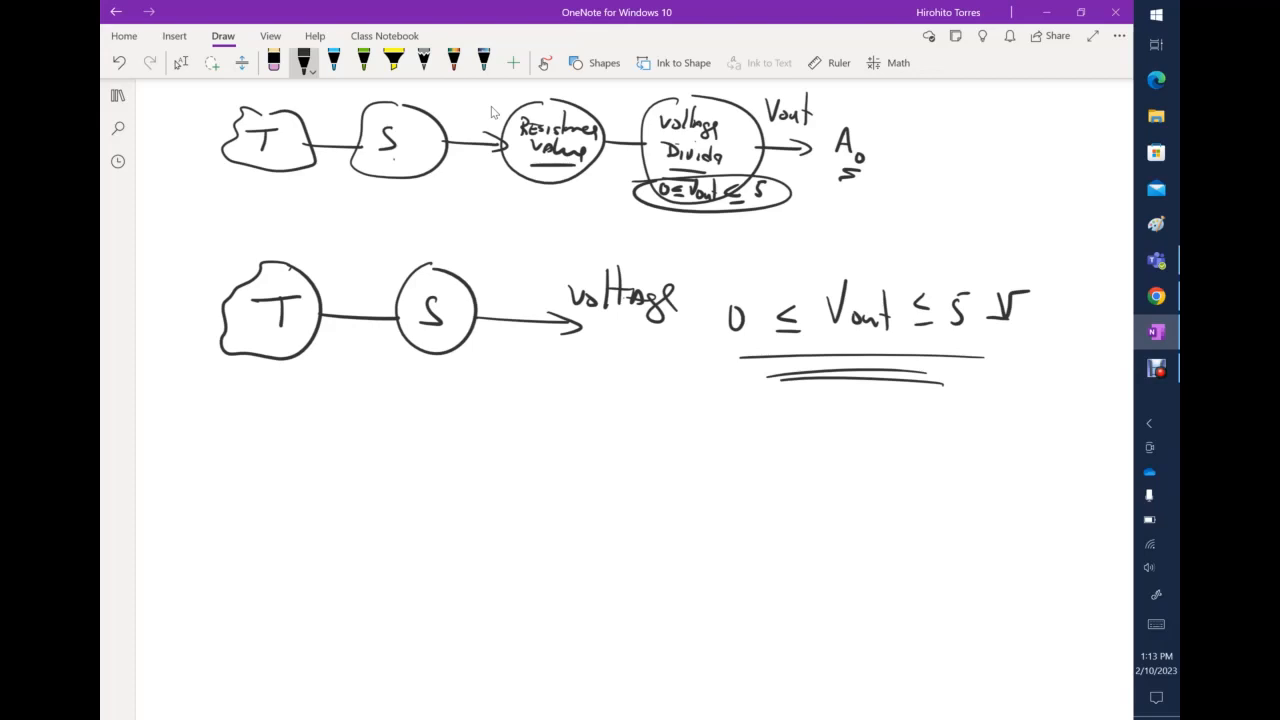
pyautogui.scroll(-3, 491, 112)
pyautogui.press('Escape')
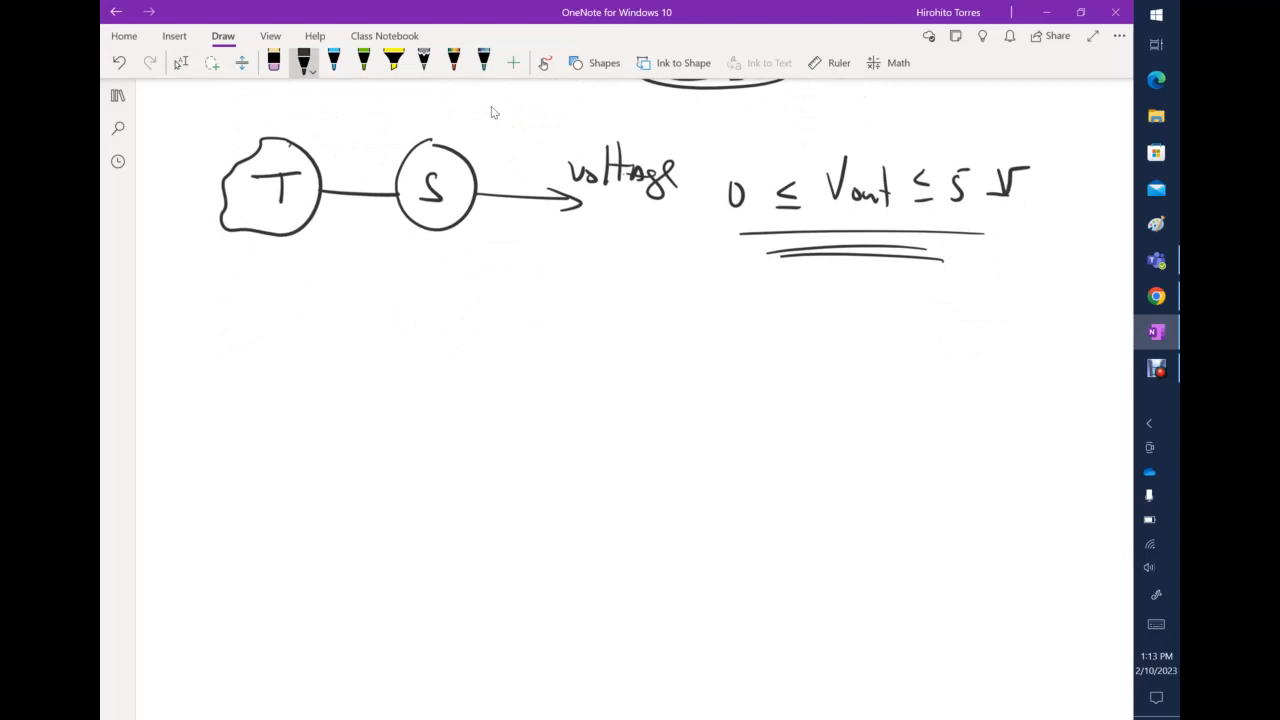
pyautogui.moveTo(460, 372)
pyautogui.mouseDown()
pyautogui.moveTo(387, 372)
pyautogui.moveTo(388, 440)
pyautogui.moveTo(462, 420)
pyautogui.moveTo(459, 373)
pyautogui.mouseUp()
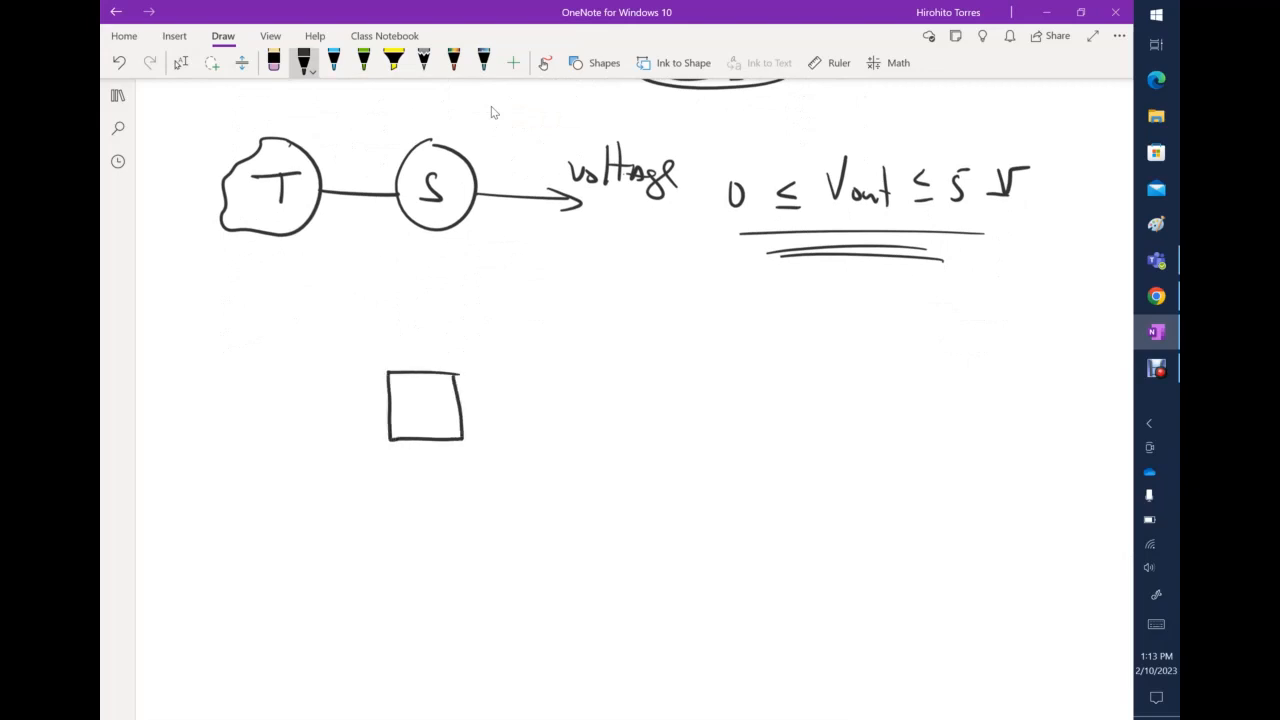
pyautogui.moveTo(415, 304); pyautogui.dragTo(420, 370)
pyautogui.moveTo(428, 442); pyautogui.dragTo(433, 525)
pyautogui.moveTo(461, 406)
pyautogui.mouseDown()
pyautogui.moveTo(582, 406)
pyautogui.moveTo(565, 414)
pyautogui.mouseUp()
# Number the sensor block's leads 1 for the upper, 2 for the output and 3 for the lower
pyautogui.moveTo(405, 320); pyautogui.dragTo(428, 334)
pyautogui.click(181, 62)
pyautogui.moveTo(503, 377); pyautogui.dragTo(514, 388)
pyautogui.moveTo(454, 472); pyautogui.dragTo(457, 487)
# Extend lead 3 downward and end it with a ground symbol
pyautogui.moveTo(433, 528)
pyautogui.mouseDown()
pyautogui.moveTo(437, 582)
pyautogui.moveTo(494, 588)
pyautogui.mouseUp()
pyautogui.moveTo(461, 605); pyautogui.dragTo(412, 607)
pyautogui.moveTo(432, 614); pyautogui.dragTo(455, 614)
pyautogui.moveTo(420, 623); pyautogui.dragTo(455, 622)
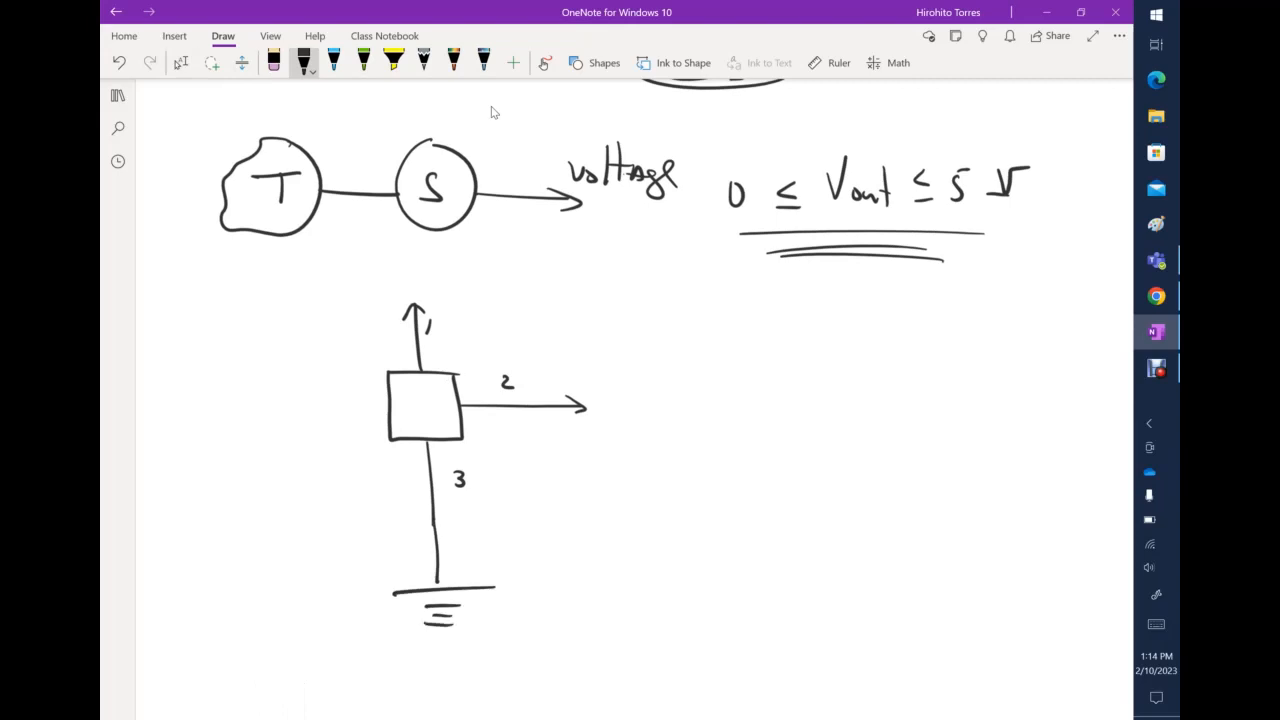
# Add a base stroke to the number 1 and label the sensor's upper lead 5V
pyautogui.moveTo(427, 328); pyautogui.dragTo(440, 338)
pyautogui.moveTo(429, 284)
pyautogui.mouseDown()
pyautogui.moveTo(431, 298)
pyautogui.moveTo(445, 282)
pyautogui.mouseUp()
pyautogui.moveTo(452, 285)
pyautogui.mouseDown()
pyautogui.moveTo(460, 300)
pyautogui.moveTo(474, 286)
pyautogui.mouseUp()
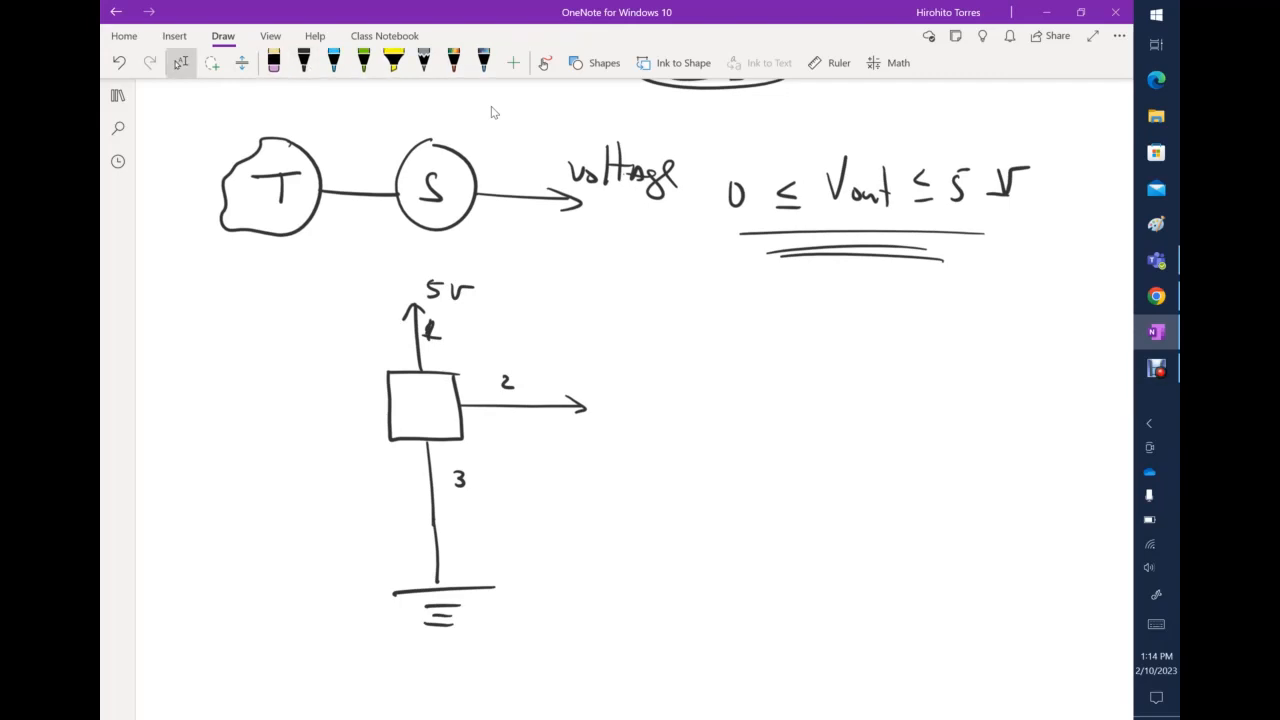
# Label the sensor's output arrow Vout and draw a probe line from the square into a container of liquid
pyautogui.moveTo(601, 367); pyautogui.dragTo(626, 366)
pyautogui.moveTo(634, 393); pyautogui.dragTo(636, 392)
pyautogui.moveTo(645, 392); pyautogui.dragTo(659, 401)
pyautogui.moveTo(669, 358)
pyautogui.mouseDown()
pyautogui.moveTo(670, 400)
pyautogui.moveTo(680, 379)
pyautogui.mouseUp()
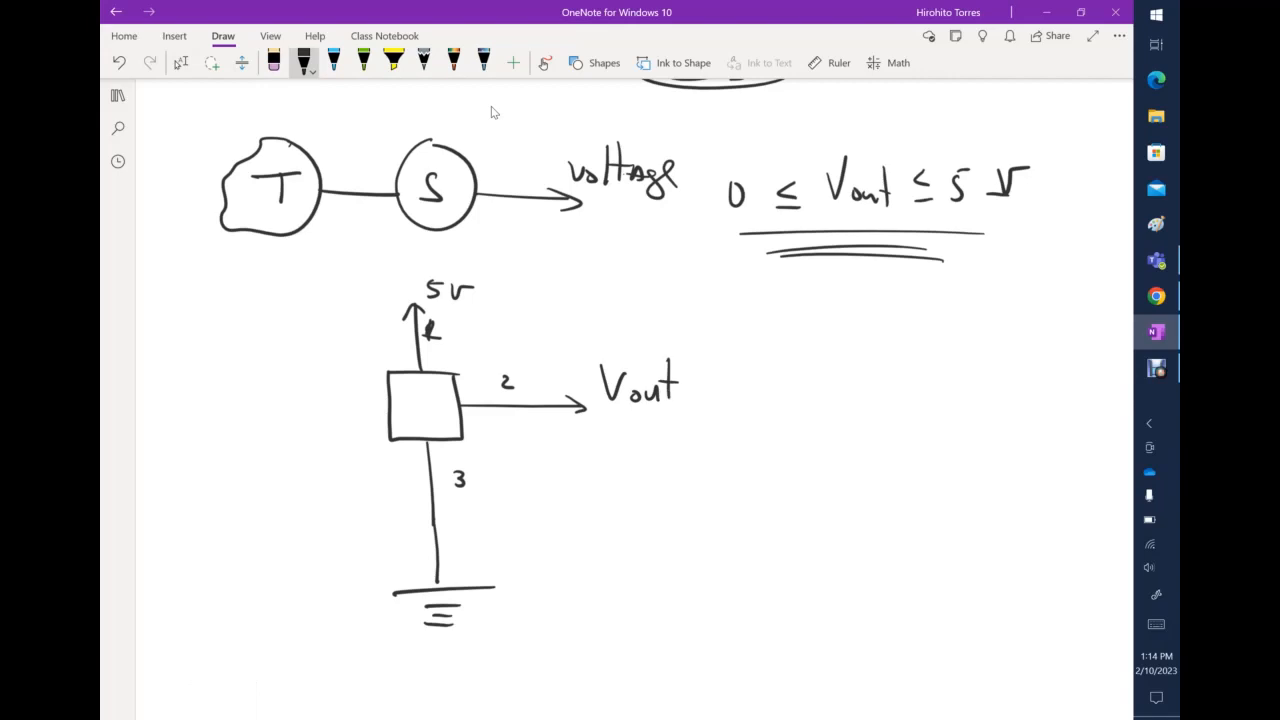
pyautogui.moveTo(388, 400)
pyautogui.mouseDown()
pyautogui.moveTo(318, 400)
pyautogui.moveTo(254, 548)
pyautogui.moveTo(326, 460)
pyautogui.mouseUp()
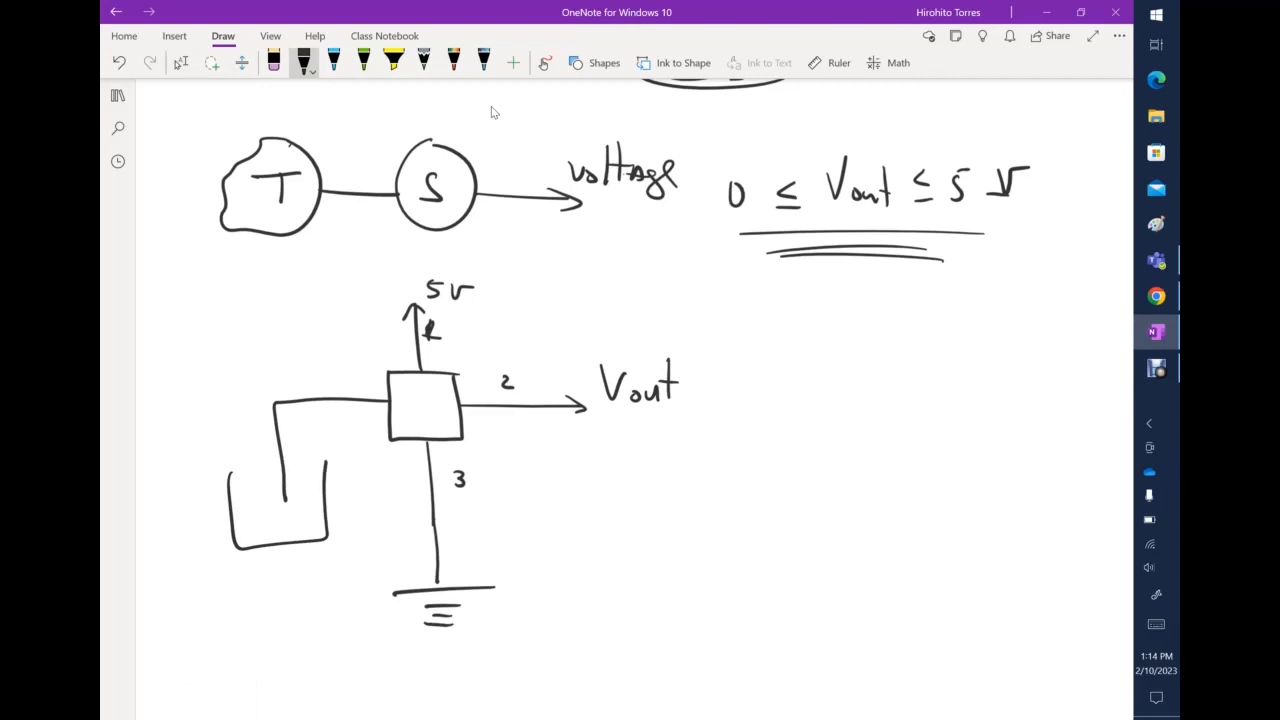
pyautogui.moveTo(285, 500)
pyautogui.mouseDown()
pyautogui.moveTo(286, 518)
pyautogui.moveTo(260, 497)
pyautogui.moveTo(316, 492)
pyautogui.mouseUp()
# Draw graph axes beside the sensor circuit, labelling the vertical axis Vout and the horizontal axis Temp
pyautogui.scroll(-3, 491, 112)
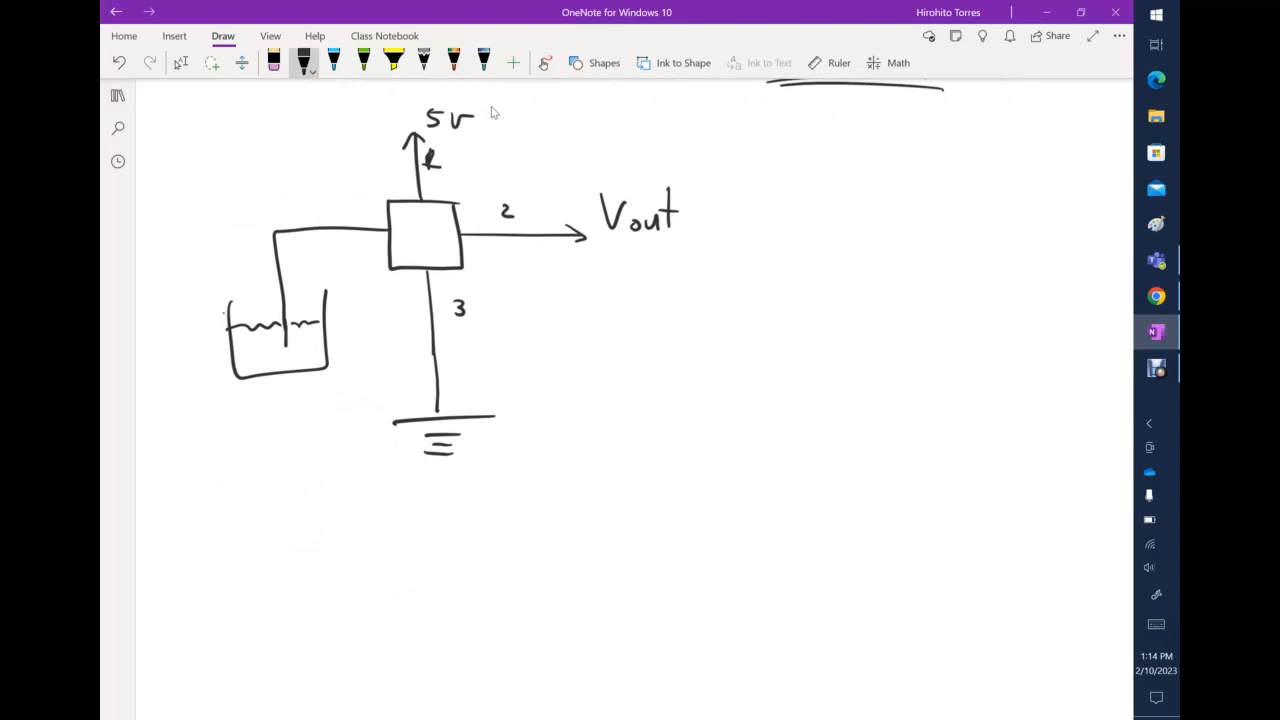
pyautogui.moveTo(626, 276)
pyautogui.mouseDown()
pyautogui.moveTo(641, 430)
pyautogui.moveTo(681, 477)
pyautogui.moveTo(1007, 496)
pyautogui.mouseUp()
pyautogui.moveTo(537, 351)
pyautogui.mouseDown()
pyautogui.moveTo(558, 370)
pyautogui.moveTo(588, 370)
pyautogui.mouseUp()
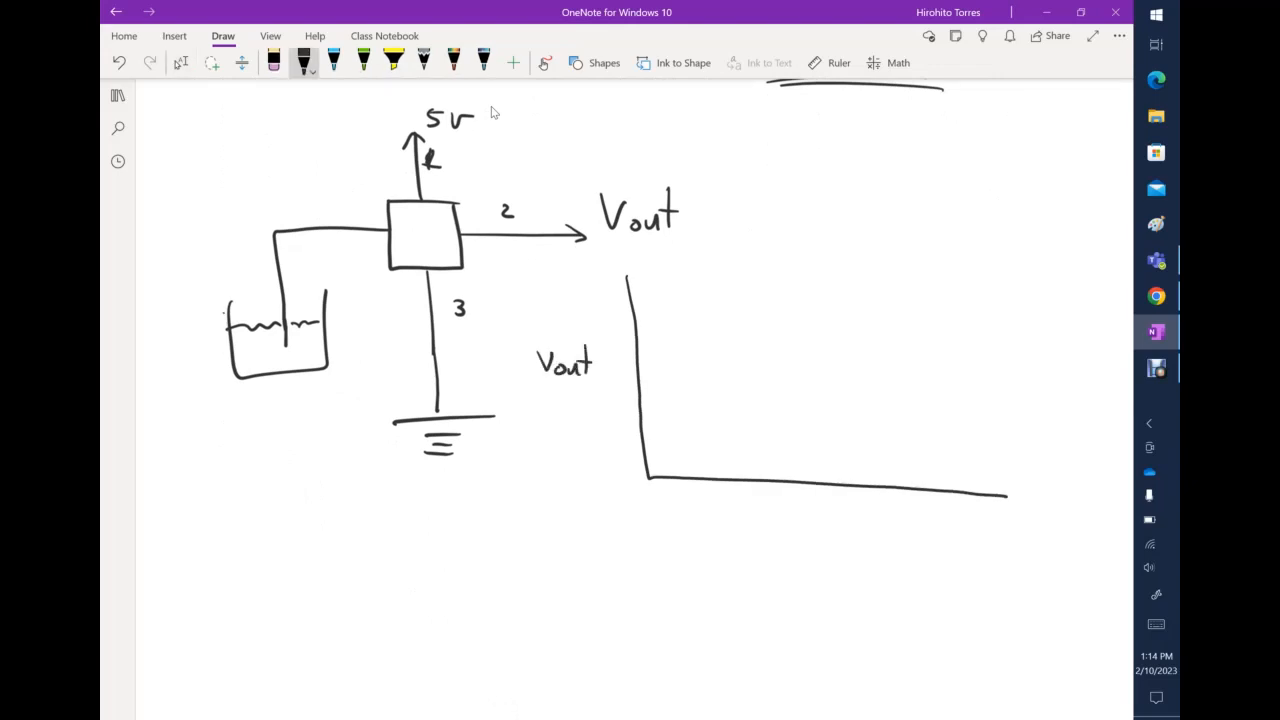
pyautogui.moveTo(790, 511); pyautogui.dragTo(824, 510)
pyautogui.moveTo(807, 512)
pyautogui.mouseDown()
pyautogui.moveTo(806, 535)
pyautogui.moveTo(851, 530)
pyautogui.mouseUp()
pyautogui.moveTo(853, 524); pyautogui.dragTo(858, 536)
pyautogui.moveTo(988, 494); pyautogui.dragTo(1034, 498)
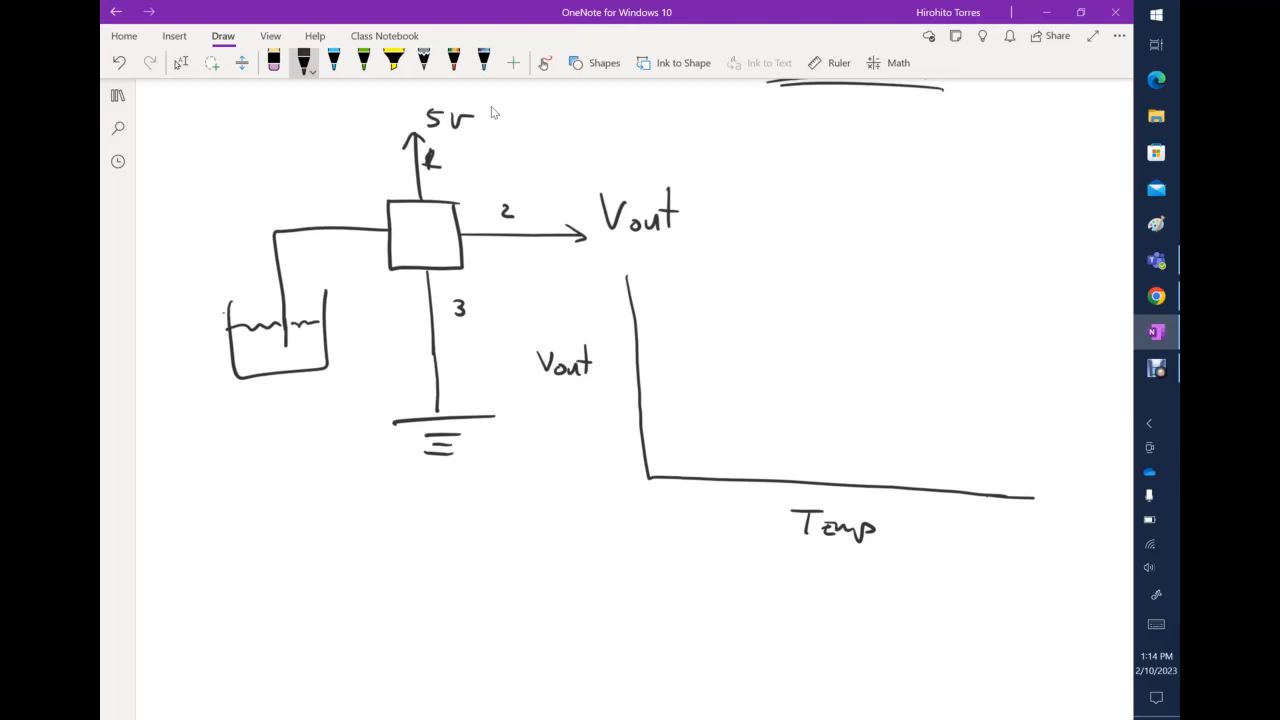
# Mark 0 and 100 on the Temp axis and add a starting point just above the origin
pyautogui.moveTo(645, 511); pyautogui.dragTo(652, 512)
pyautogui.moveTo(976, 486); pyautogui.dragTo(963, 551)
pyautogui.moveTo(972, 536)
pyautogui.mouseDown()
pyautogui.moveTo(988, 550)
pyautogui.moveTo(998, 530)
pyautogui.mouseUp()
pyautogui.click(181, 62)
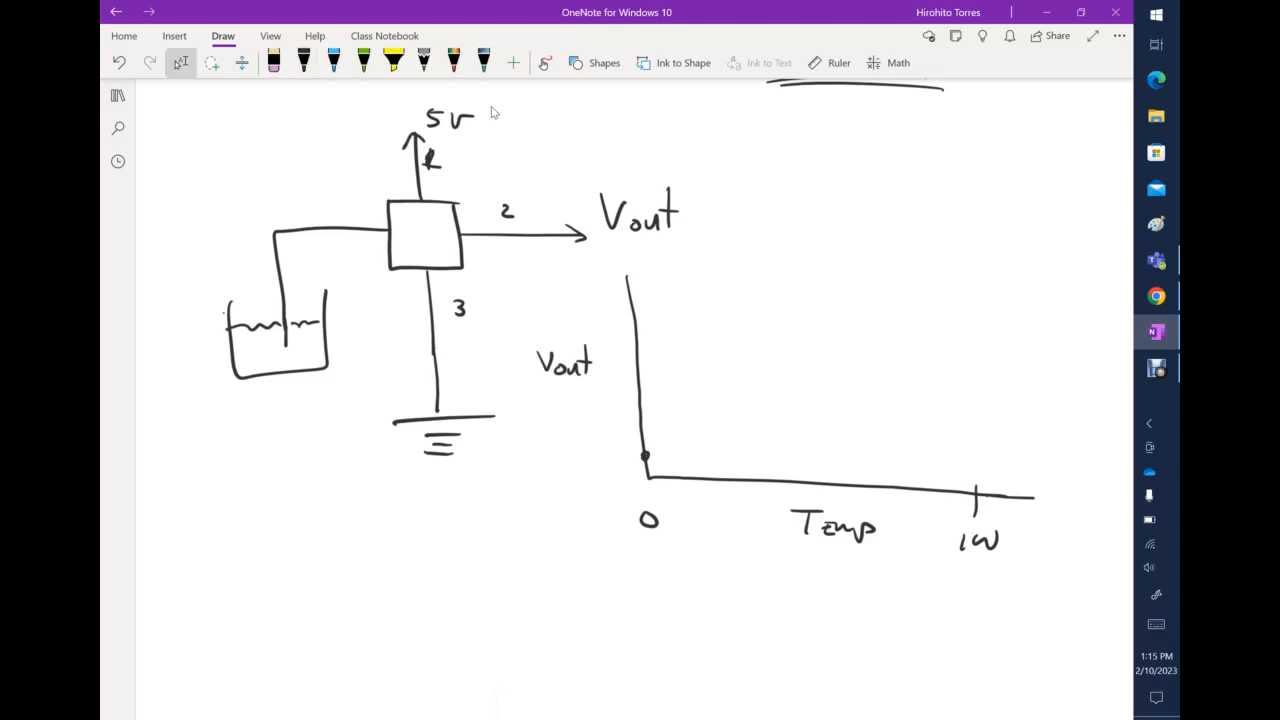
# Plot a few rising data points and draw a sloping line through them from the starting point
pyautogui.click(725, 414)
pyautogui.click(762, 390)
pyautogui.click(805, 362)
pyautogui.click(827, 336)
pyautogui.moveTo(645, 455); pyautogui.dragTo(998, 238)
pyautogui.click(181, 62)
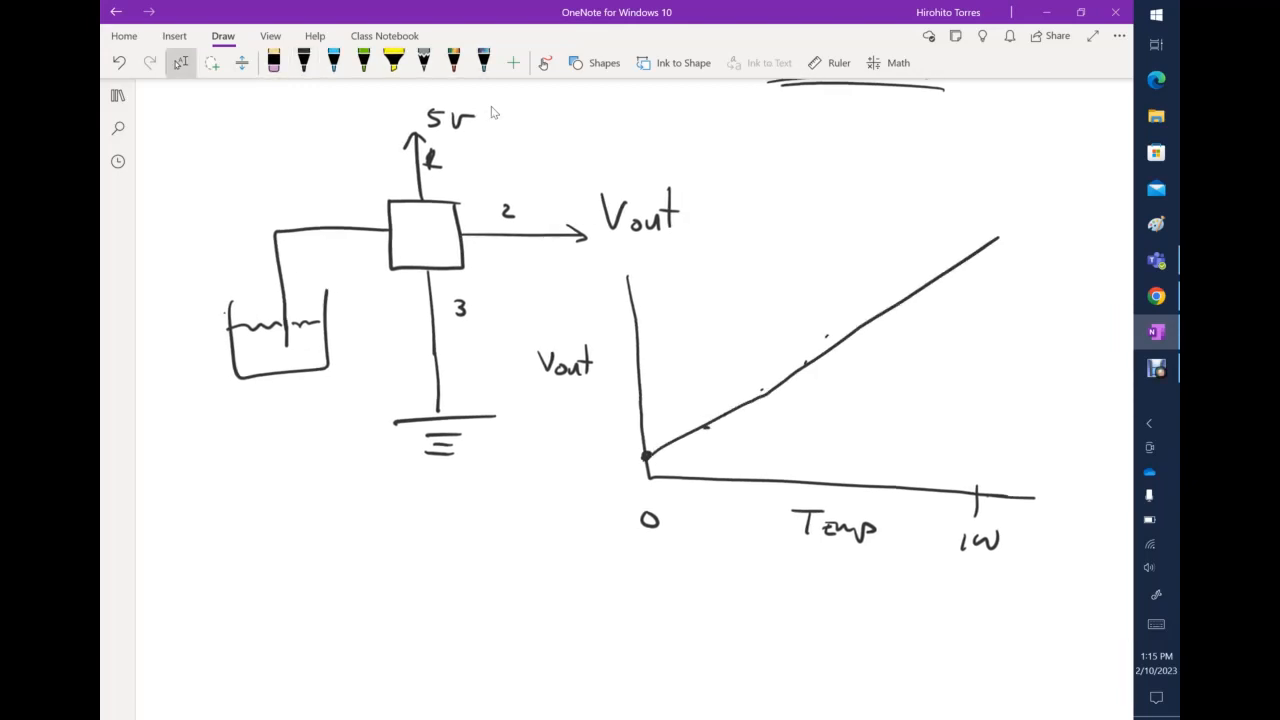
# Extend both graph axes and the sloping line into the negative region
pyautogui.click(304, 62)
pyautogui.moveTo(646, 479); pyautogui.dragTo(490, 481)
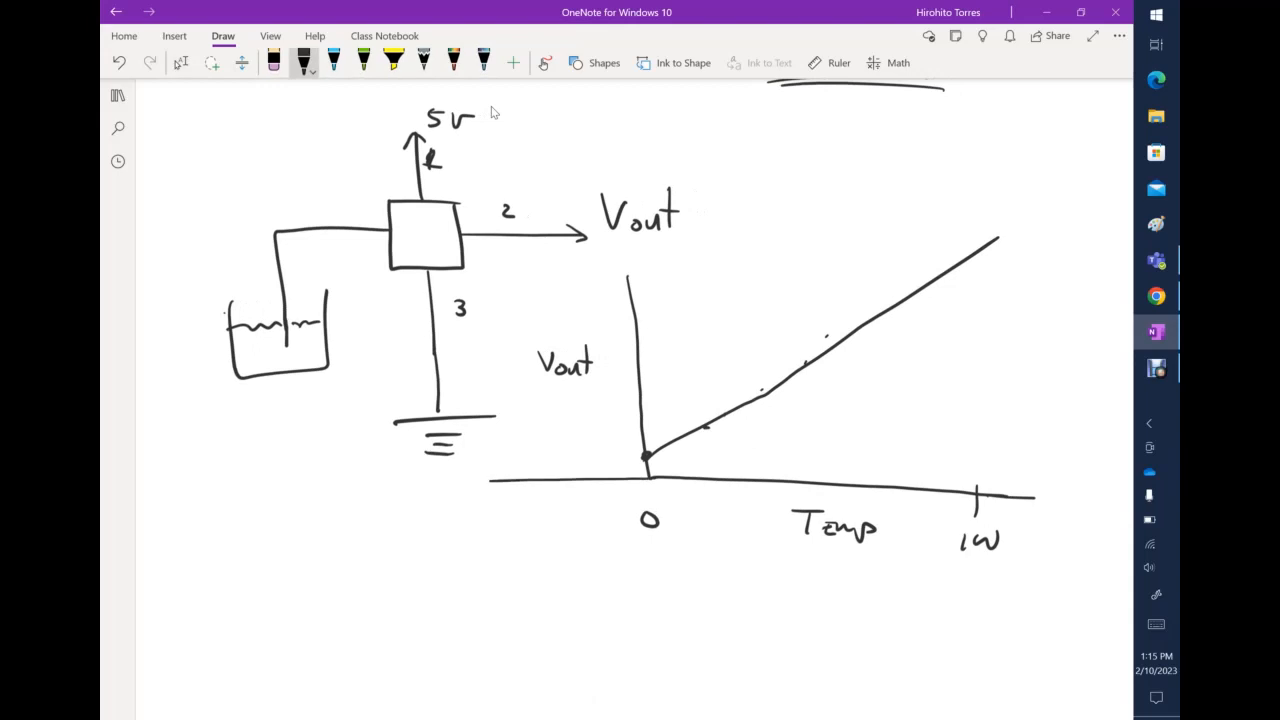
pyautogui.moveTo(645, 455); pyautogui.dragTo(512, 529)
pyautogui.moveTo(650, 470); pyautogui.dragTo(661, 632)
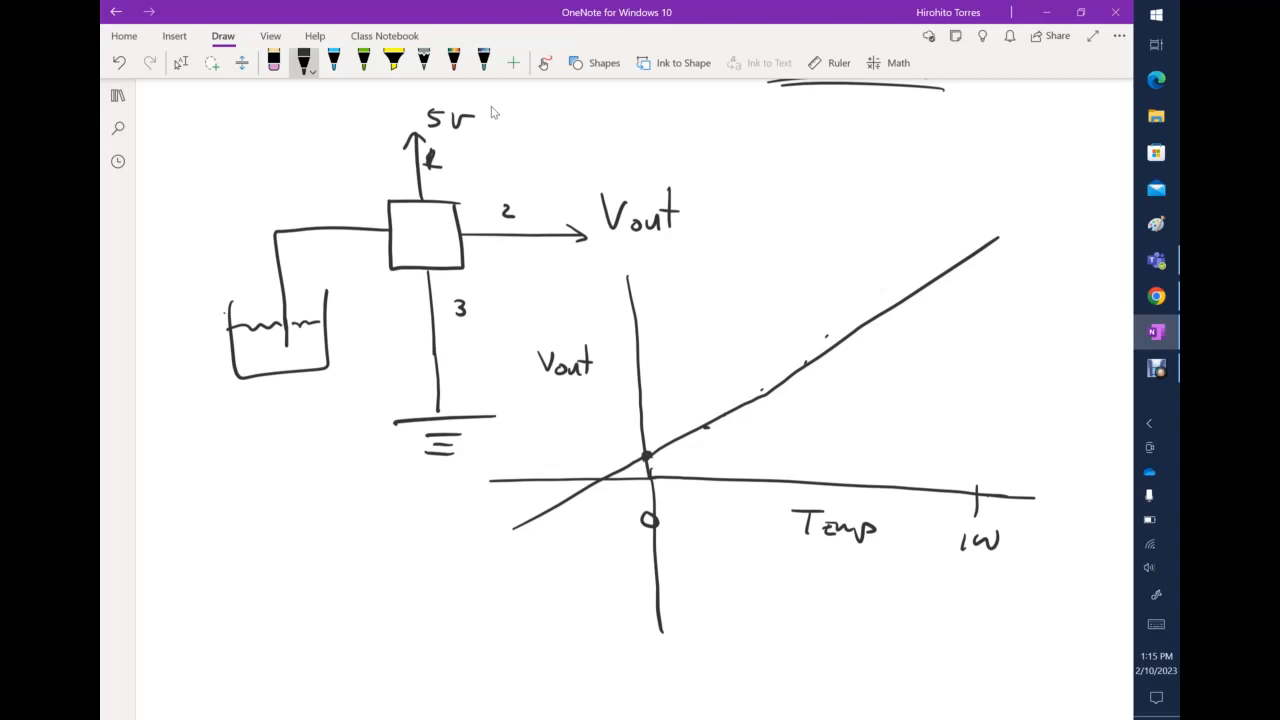
# Write a less-than sign on each side of the circuit's Vout label
pyautogui.moveTo(589, 205)
pyautogui.mouseDown()
pyautogui.moveTo(576, 212)
pyautogui.moveTo(589, 218)
pyautogui.mouseUp()
pyautogui.moveTo(707, 211)
pyautogui.mouseDown()
pyautogui.moveTo(716, 205)
pyautogui.moveTo(716, 218)
pyautogui.mouseUp()
pyautogui.click(181, 62)
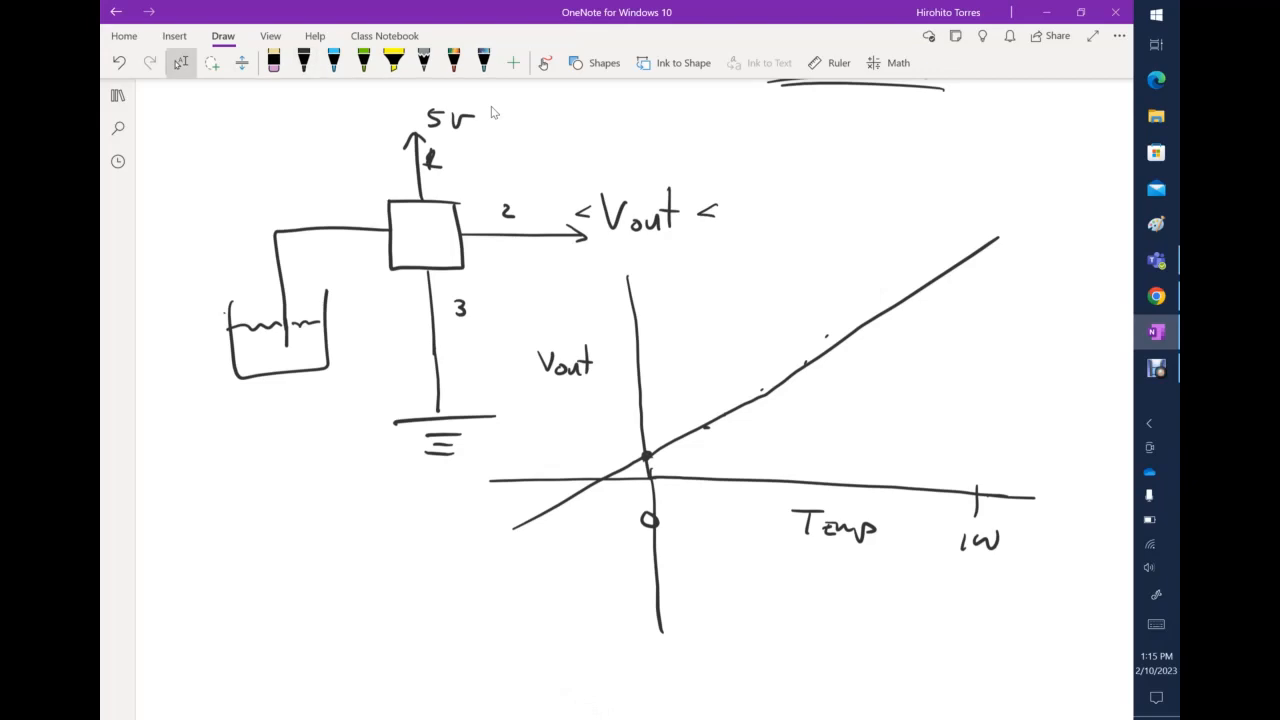
# Mark 5 on the Vout axis and draw a dashed horizontal line from it to the sloping line
pyautogui.moveTo(624, 254)
pyautogui.mouseDown()
pyautogui.moveTo(624, 295)
pyautogui.moveTo(634, 270)
pyautogui.moveTo(656, 273)
pyautogui.mouseUp()
pyautogui.moveTo(695, 275); pyautogui.dragTo(705, 276)
pyautogui.moveTo(751, 275); pyautogui.dragTo(798, 276)
pyautogui.moveTo(839, 276); pyautogui.dragTo(849, 277)
pyautogui.moveTo(939, 275); pyautogui.dragTo(945, 276)
pyautogui.click(955, 280)
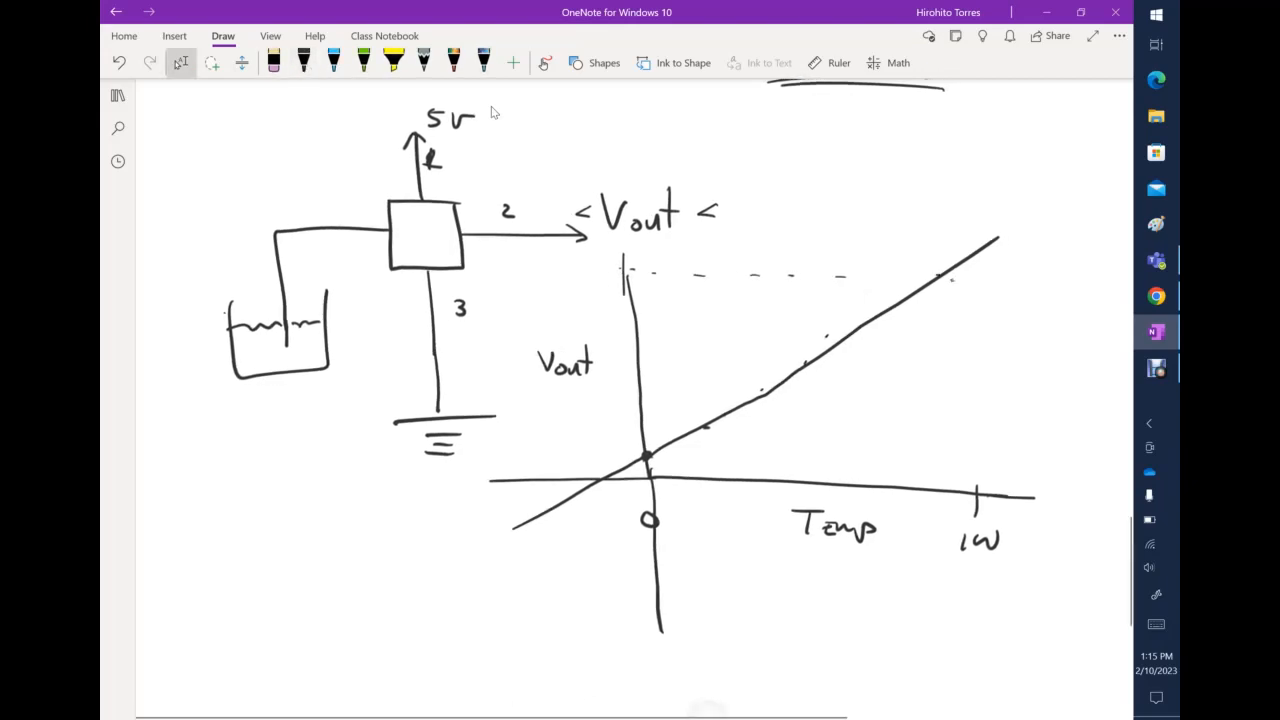
pyautogui.moveTo(566, 261)
pyautogui.mouseDown()
pyautogui.moveTo(564, 285)
pyautogui.moveTo(585, 260)
pyautogui.mouseUp()
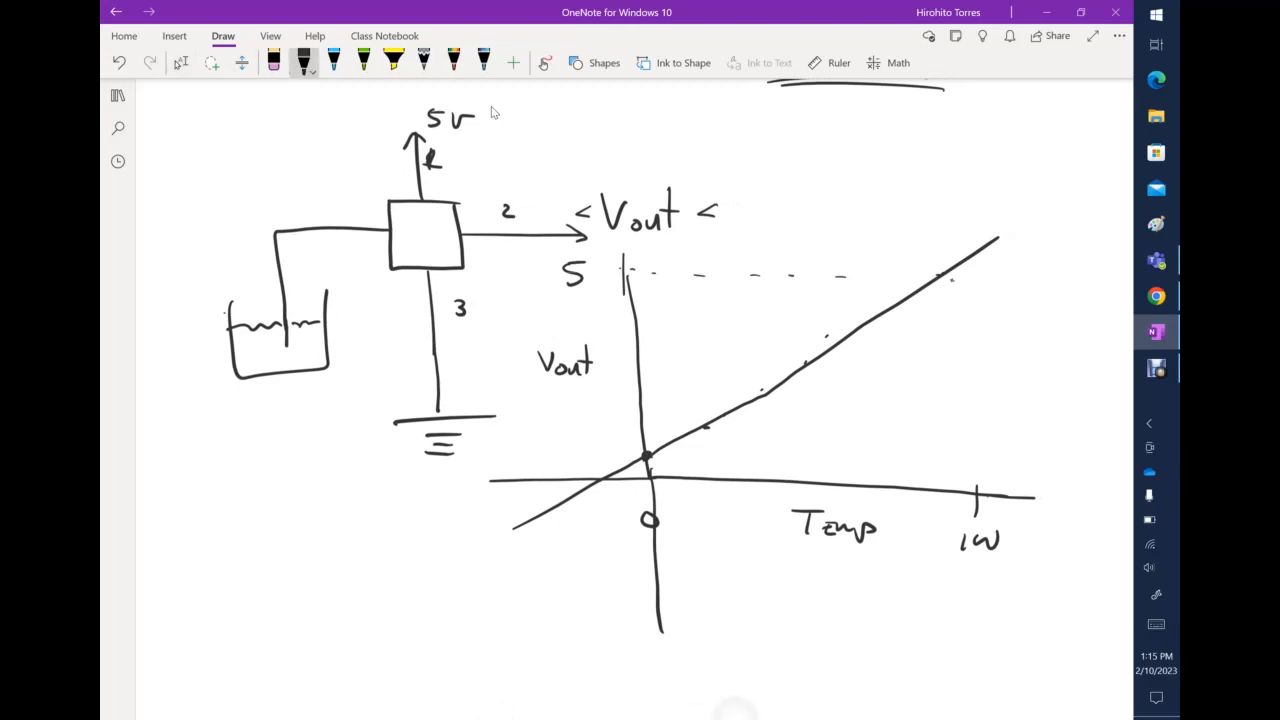
# Draw a dashed vertical line down to 100 on the Temp axis and scribble out the sloping line above 5
pyautogui.moveTo(953, 318); pyautogui.dragTo(954, 334)
pyautogui.moveTo(956, 345); pyautogui.dragTo(958, 372)
pyautogui.moveTo(960, 388); pyautogui.dragTo(970, 448)
pyautogui.moveTo(971, 482); pyautogui.dragTo(972, 492)
pyautogui.click(977, 569)
pyautogui.moveTo(944, 262); pyautogui.dragTo(1004, 236)
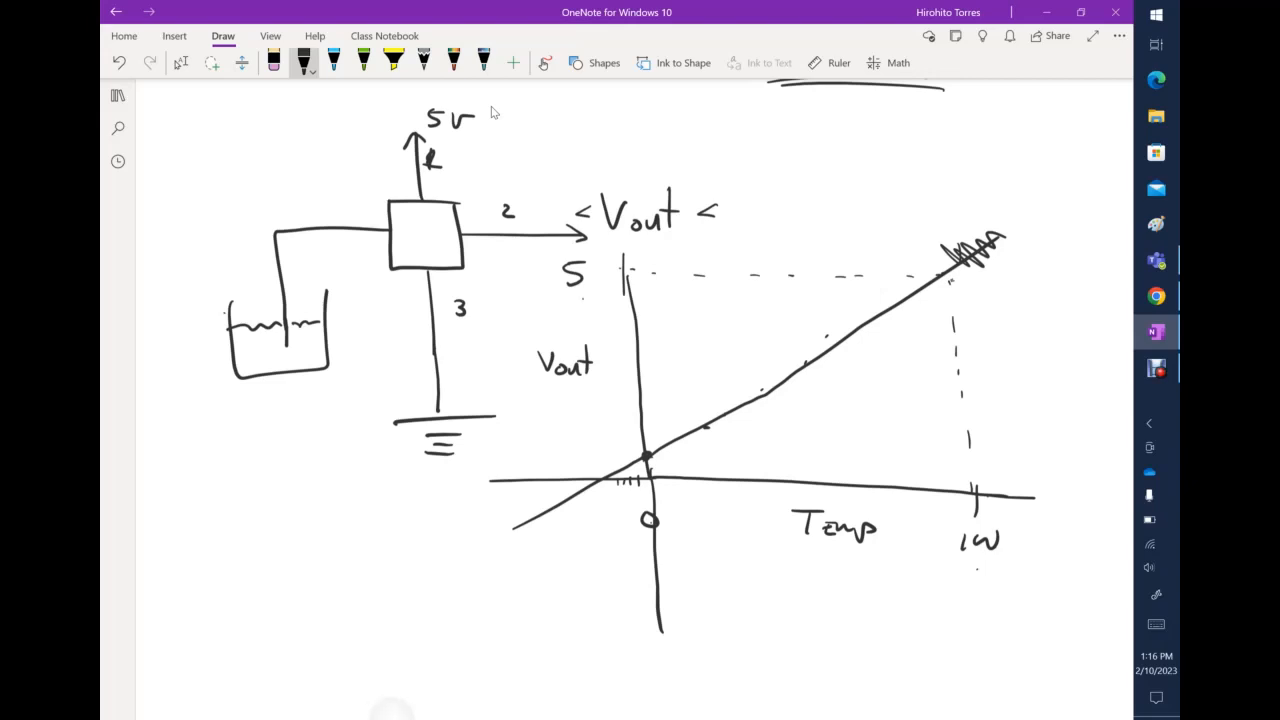
# Complete the inequality at the sensor output as 0 < Vout < 5
pyautogui.press('Escape')
pyautogui.moveTo(562, 202); pyautogui.dragTo(563, 202)
pyautogui.moveTo(741, 200); pyautogui.dragTo(734, 225)
pyautogui.moveTo(741, 200); pyautogui.dragTo(764, 199)
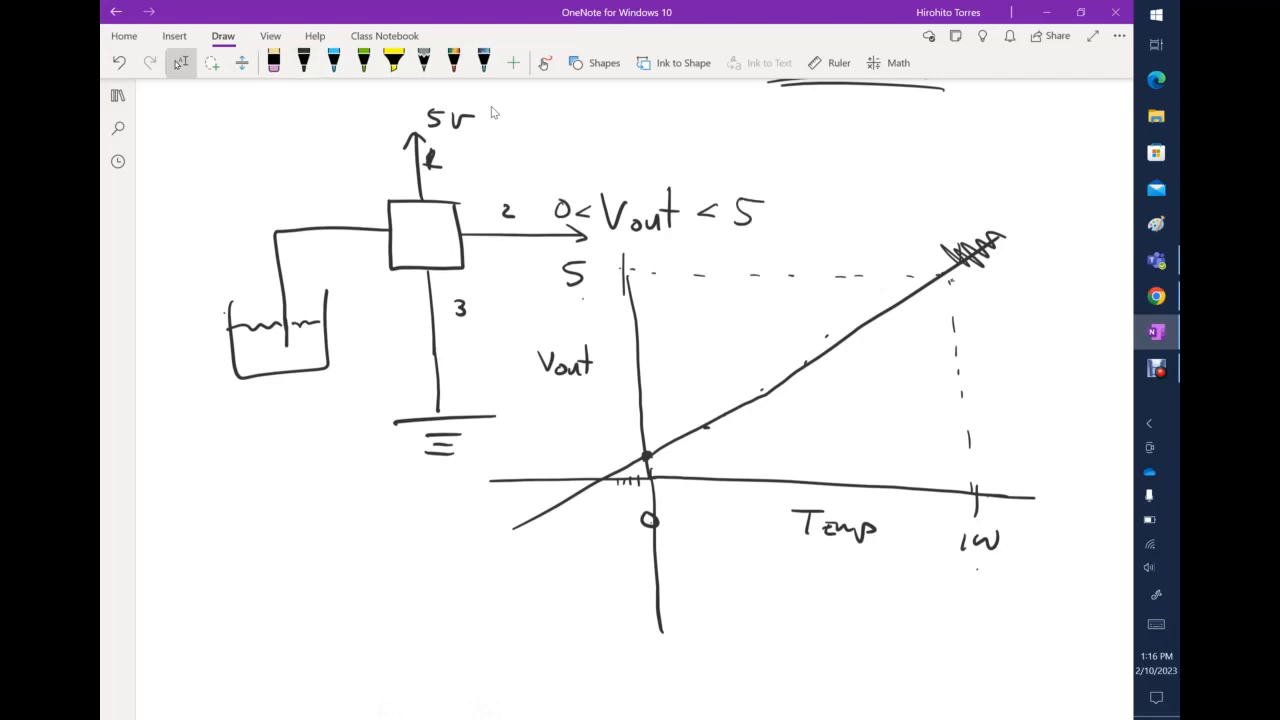
# Draw a new pair of crossing axes below the graph with a rising line that meets the vertical axis below zero
pyautogui.scroll(-10, 491, 112)
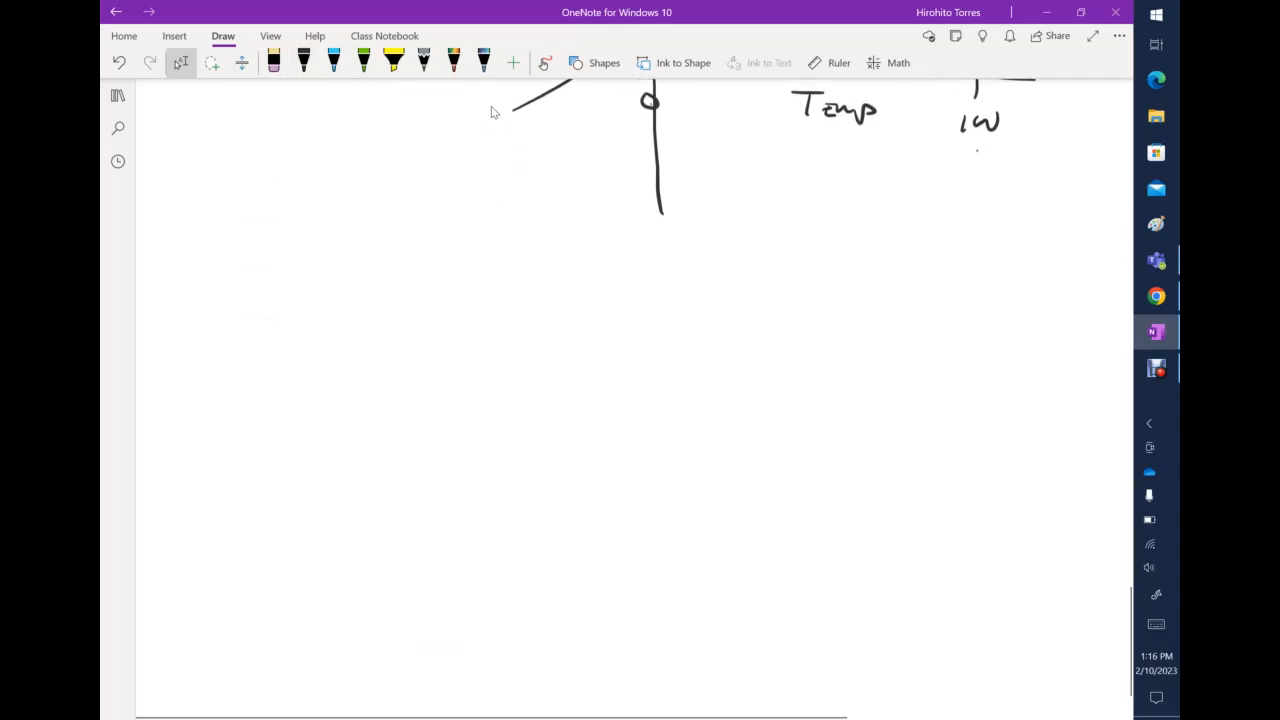
pyautogui.moveTo(458, 266); pyautogui.dragTo(446, 584)
pyautogui.moveTo(831, 395); pyautogui.dragTo(188, 384)
pyautogui.moveTo(828, 240); pyautogui.dragTo(341, 506)
pyautogui.scroll(-1, 491, 112)
pyautogui.scroll(-2, 491, 112)
pyautogui.click(181, 62)
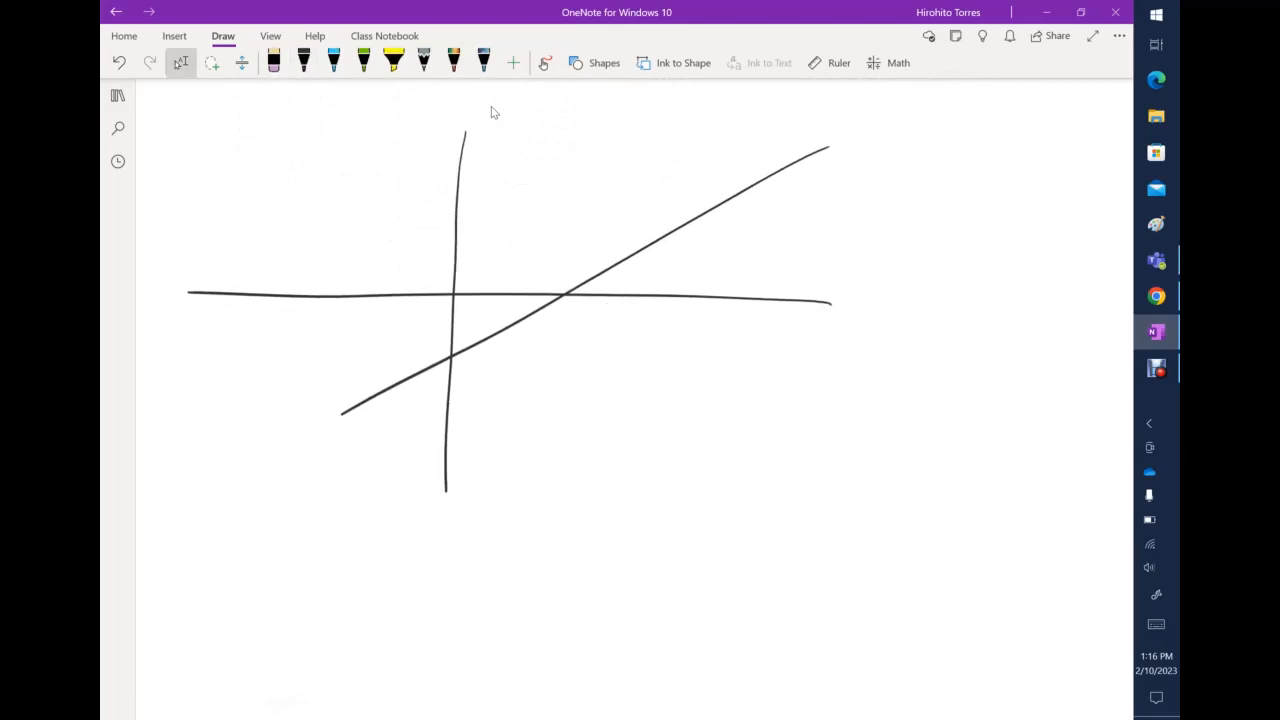
# Label the new graph's horizontal axis T and add a label beside its vertical axis
pyautogui.click(303, 62)
pyautogui.moveTo(629, 325)
pyautogui.mouseDown()
pyautogui.moveTo(671, 325)
pyautogui.moveTo(643, 358)
pyautogui.mouseUp()
pyautogui.click(181, 62)
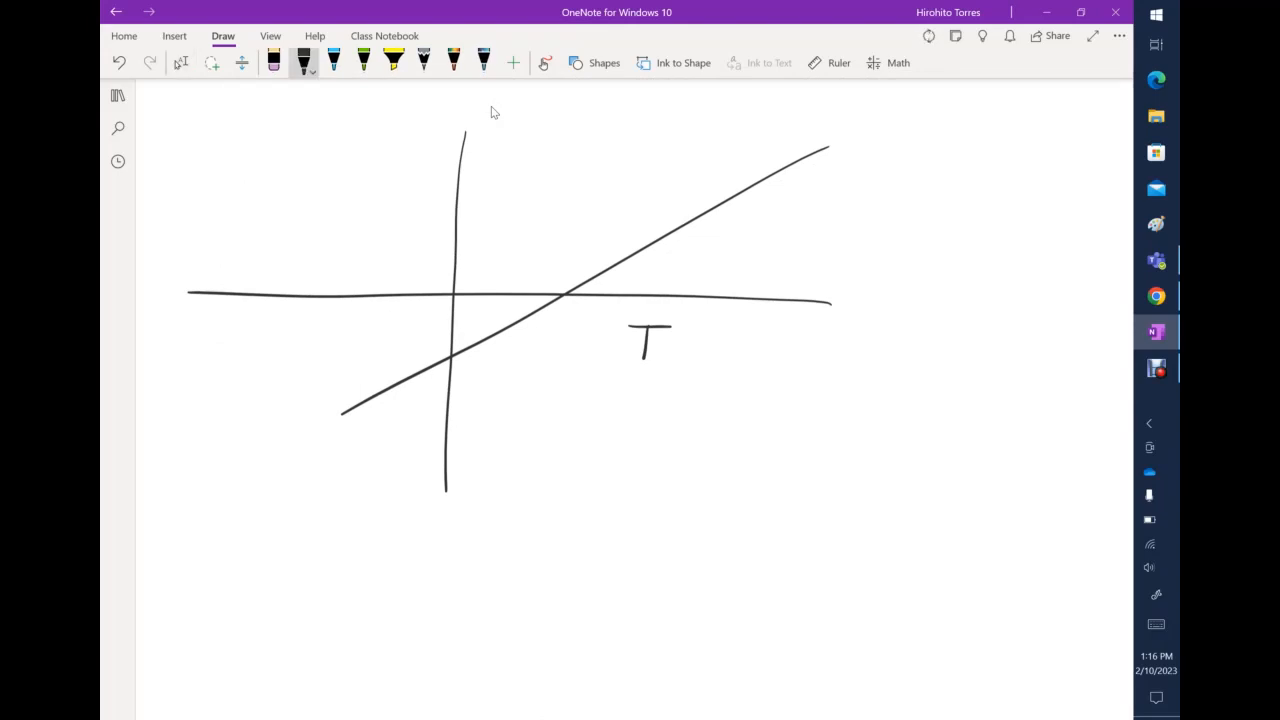
pyautogui.moveTo(362, 166); pyautogui.dragTo(388, 166)
# Draw another pair of crossing axes below the T graph
pyautogui.scroll(-2, 491, 112)
pyautogui.moveTo(580, 322); pyautogui.dragTo(572, 596)
pyautogui.click(303, 62)
pyautogui.moveTo(853, 457); pyautogui.dragTo(296, 441)
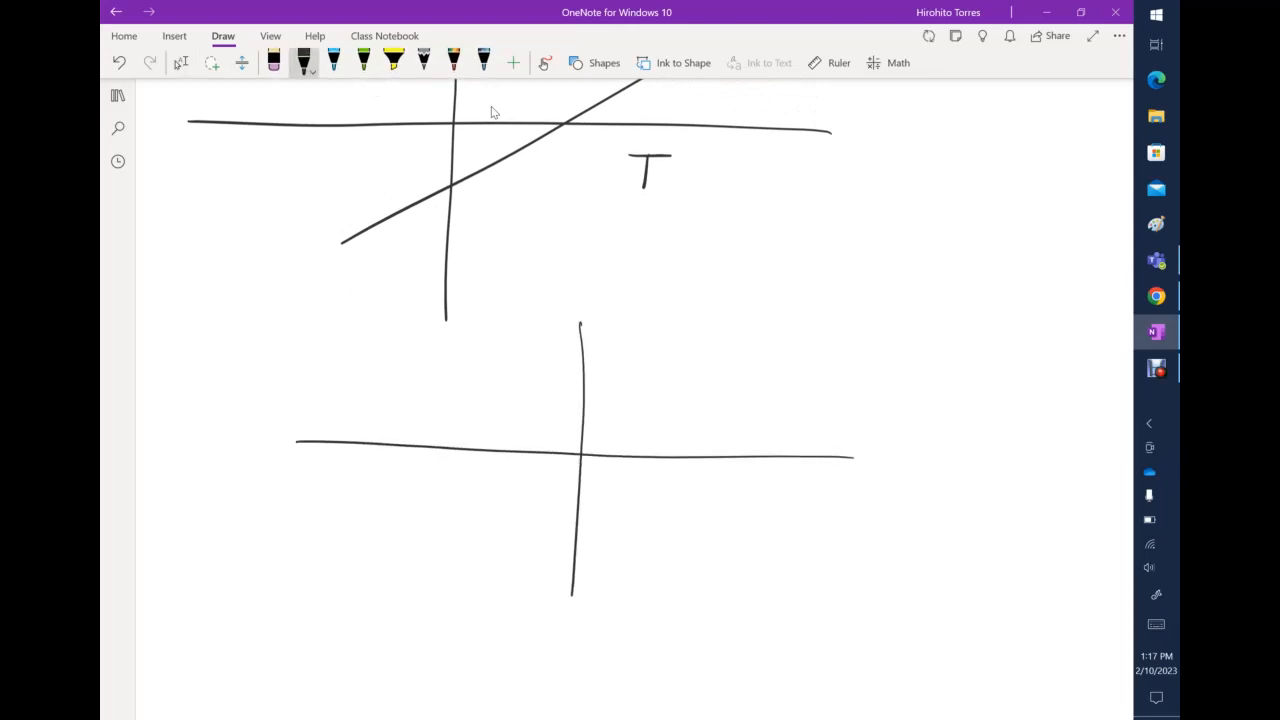
# Label the lower axes V, from 0 to 5, and T, and draw a rising line from the negative part of the T axis
pyautogui.moveTo(592, 465)
pyautogui.mouseDown()
pyautogui.moveTo(590, 480)
pyautogui.moveTo(600, 466)
pyautogui.mouseUp()
pyautogui.moveTo(847, 474)
pyautogui.mouseDown()
pyautogui.moveTo(838, 488)
pyautogui.moveTo(860, 456)
pyautogui.mouseUp()
pyautogui.moveTo(700, 478); pyautogui.dragTo(727, 477)
pyautogui.moveTo(492, 366)
pyautogui.mouseDown()
pyautogui.moveTo(523, 364)
pyautogui.moveTo(501, 392)
pyautogui.mouseUp()
pyautogui.moveTo(572, 566); pyautogui.dragTo(930, 252)
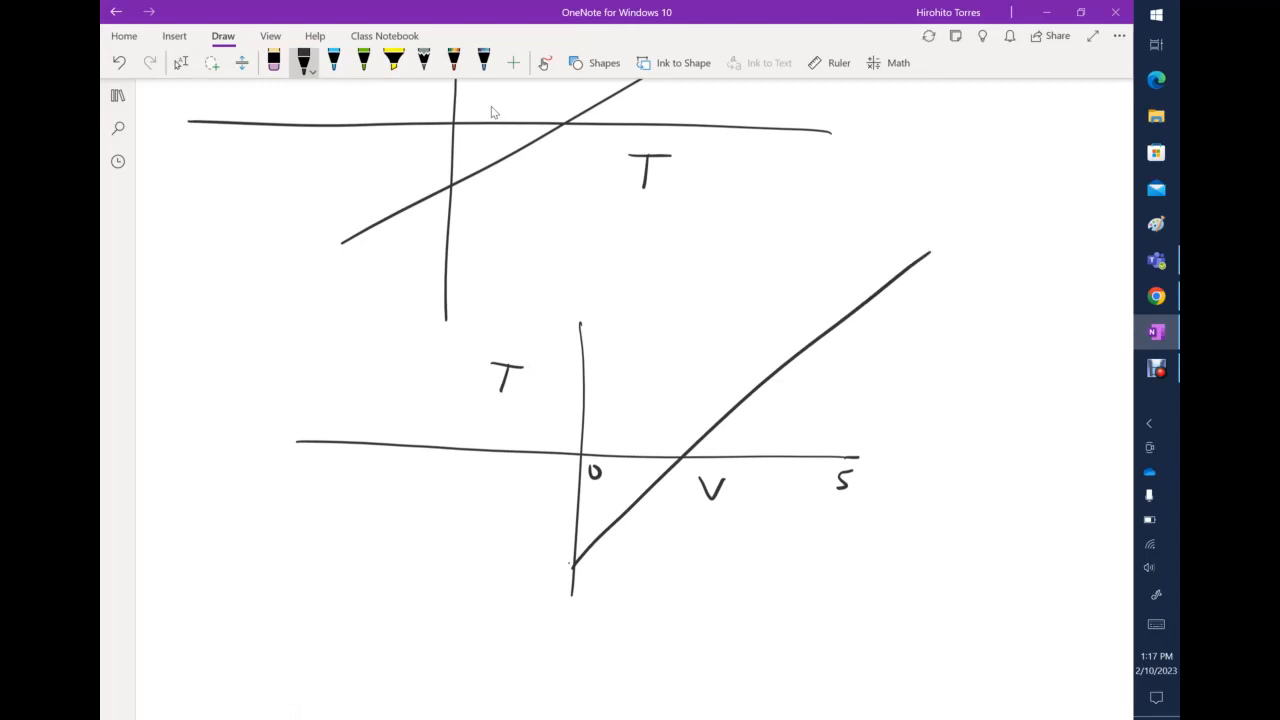
pyautogui.scroll(-2, 492, 112)
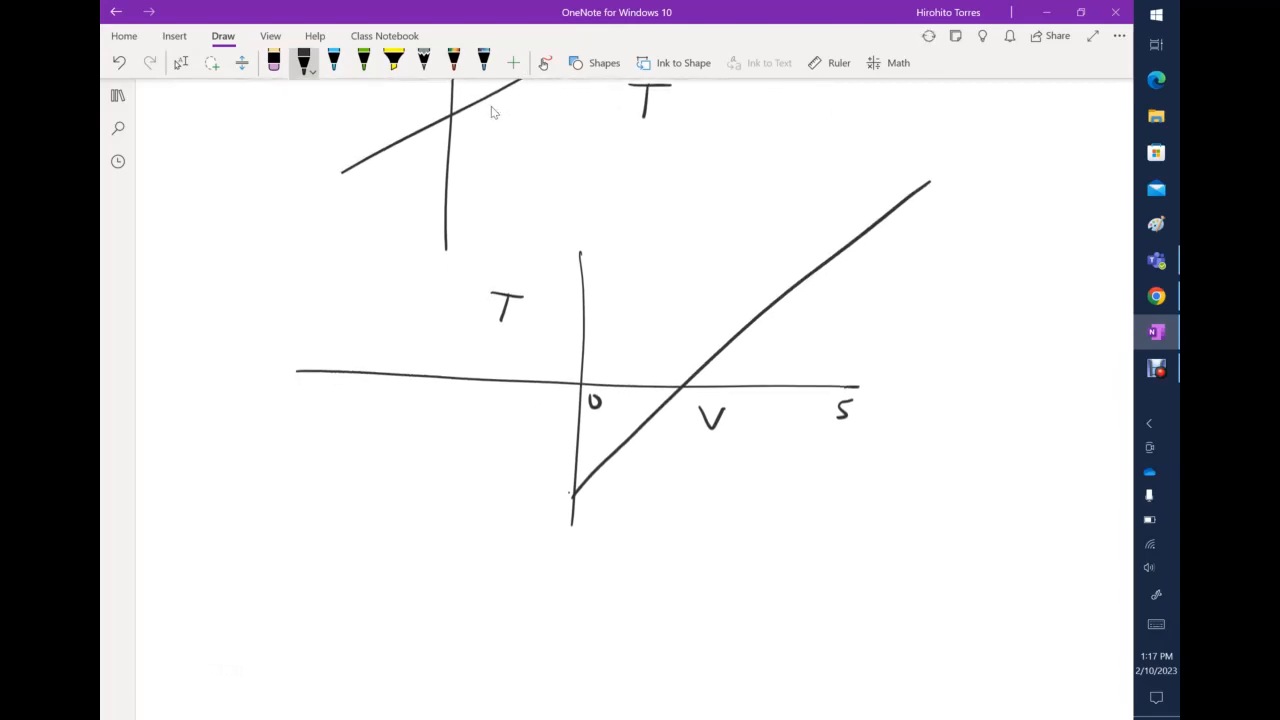
# Extend the vertical T axis of the lowest graph both downward and upward
pyautogui.press('Escape')
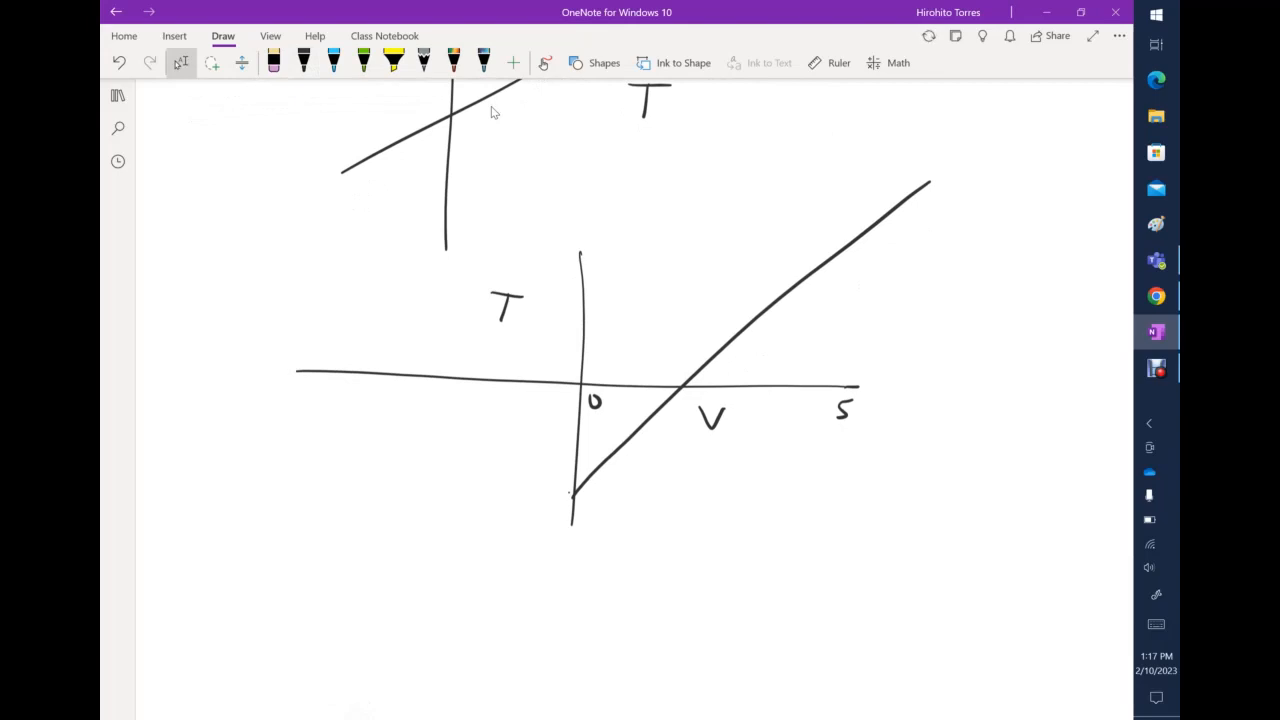
pyautogui.hotkey('alt', 'd')
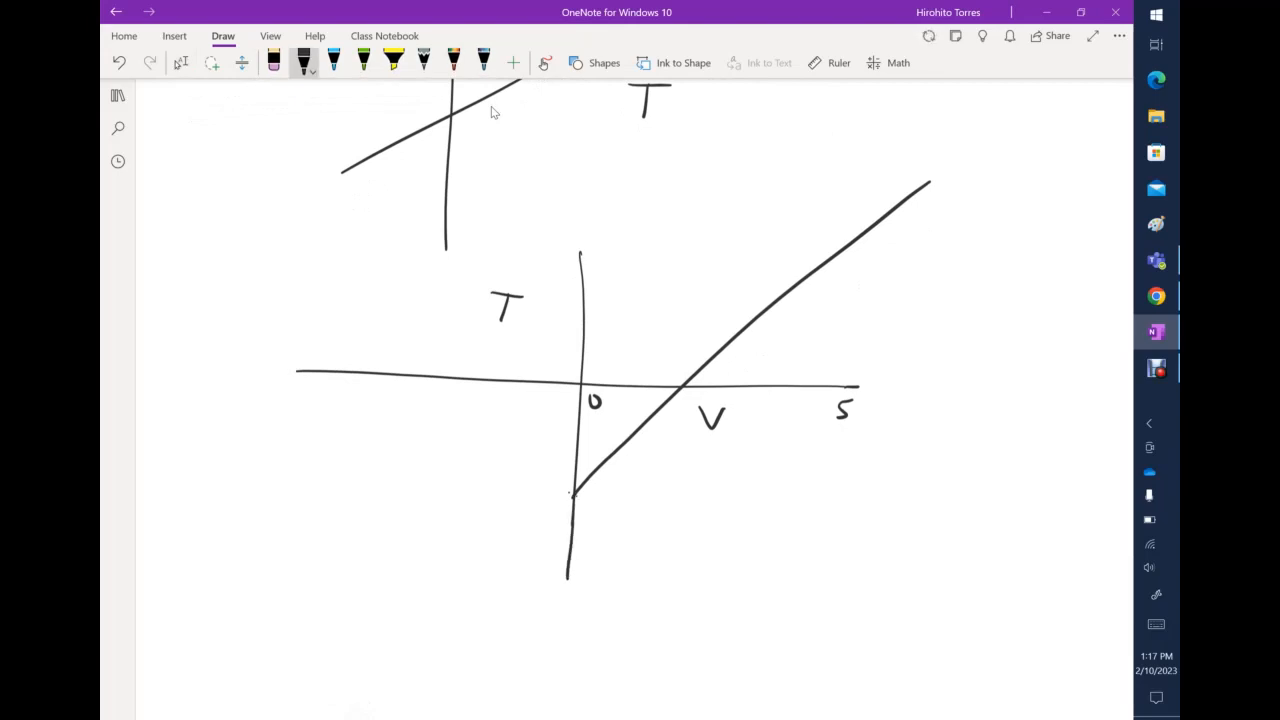
pyautogui.moveTo(580, 270); pyautogui.dragTo(569, 187)
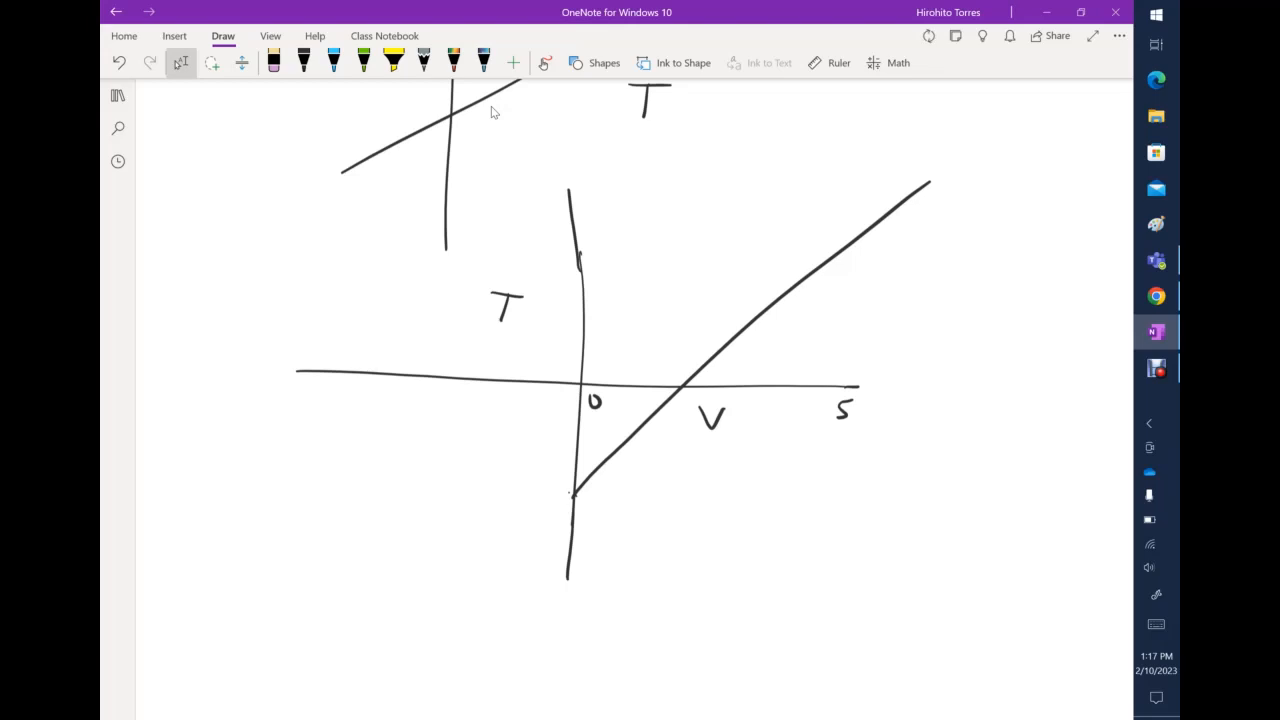
# Add tick marks along the negative part of the T axis and label the line's starting point -20
pyautogui.moveTo(569, 408); pyautogui.dragTo(590, 404)
pyautogui.moveTo(571, 421); pyautogui.dragTo(589, 418)
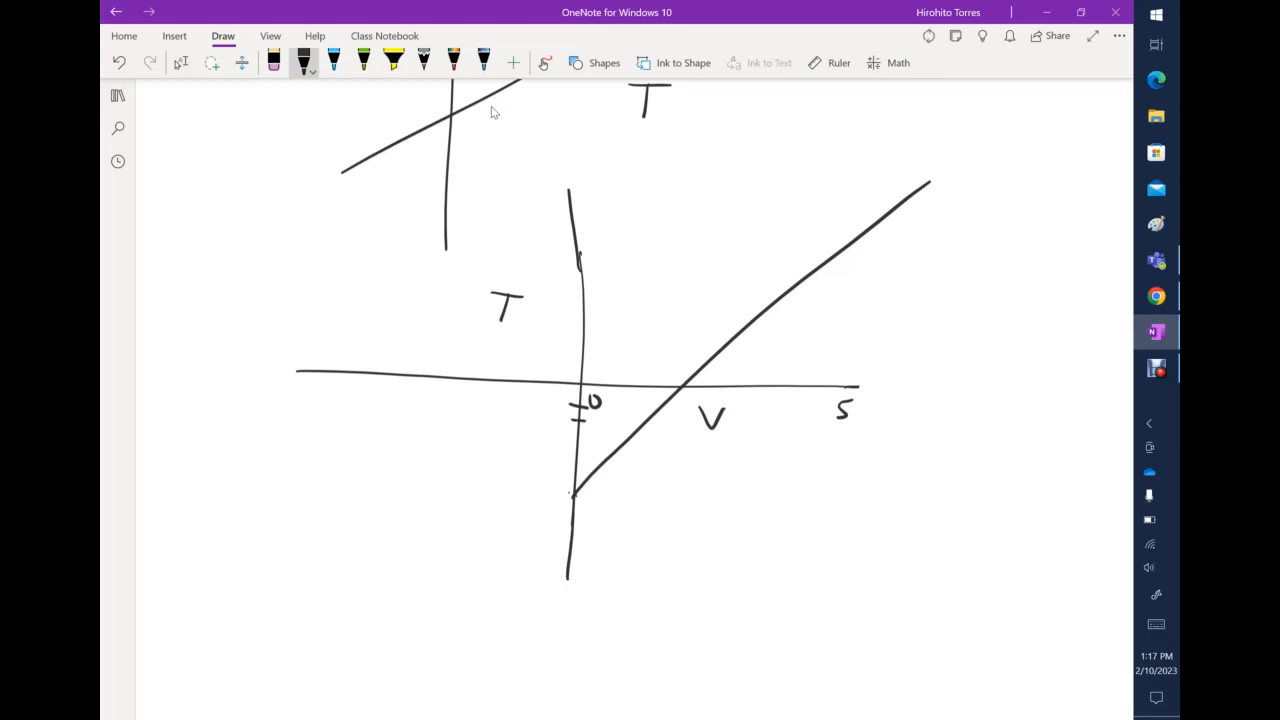
pyautogui.moveTo(572, 474); pyautogui.dragTo(584, 474)
pyautogui.moveTo(508, 489); pyautogui.dragTo(551, 484)
pyautogui.scroll(1, 491, 112)
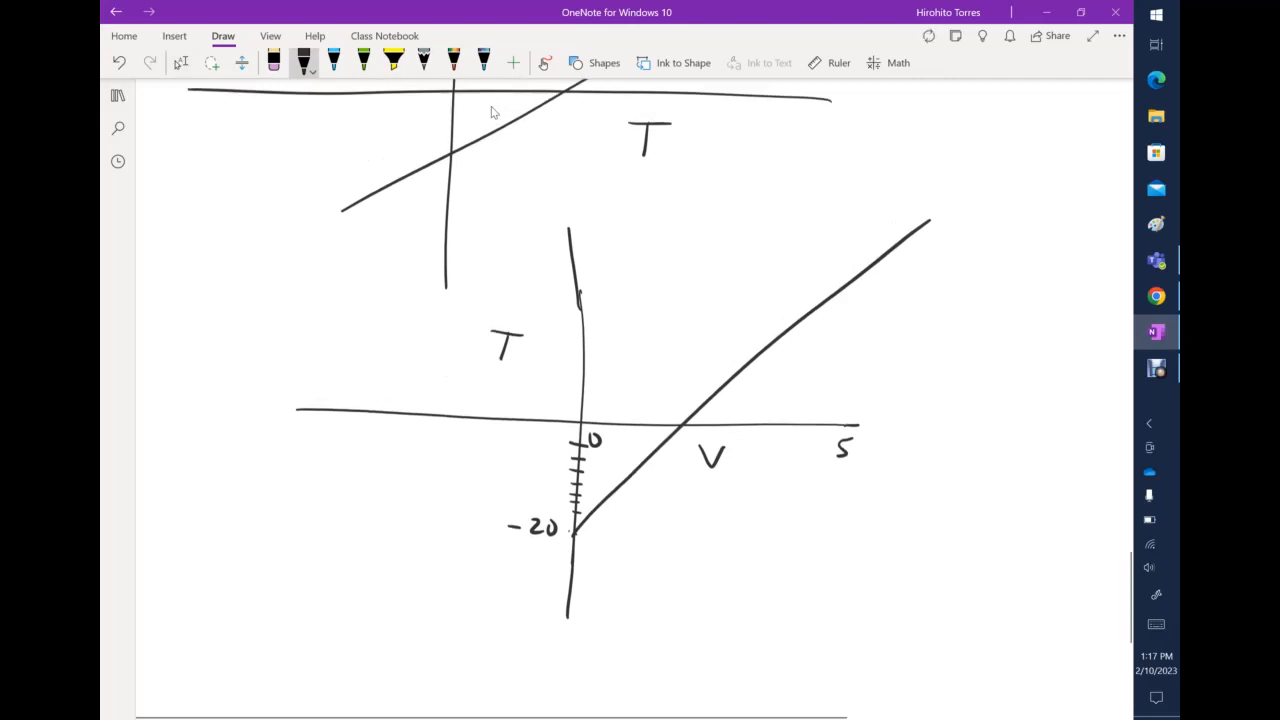
# Lengthen the top of the T axis, label it 150 and draw a dashed horizontal line from that label
pyautogui.moveTo(573, 201); pyautogui.dragTo(569, 264)
pyautogui.moveTo(504, 208); pyautogui.dragTo(504, 228)
pyautogui.moveTo(516, 207)
pyautogui.mouseDown()
pyautogui.moveTo(514, 227)
pyautogui.moveTo(555, 220)
pyautogui.mouseUp()
pyautogui.moveTo(582, 223); pyautogui.dragTo(618, 228)
pyautogui.moveTo(643, 230); pyautogui.dragTo(649, 230)
pyautogui.moveTo(676, 233); pyautogui.dragTo(685, 235)
pyautogui.moveTo(692, 236); pyautogui.dragTo(815, 243)
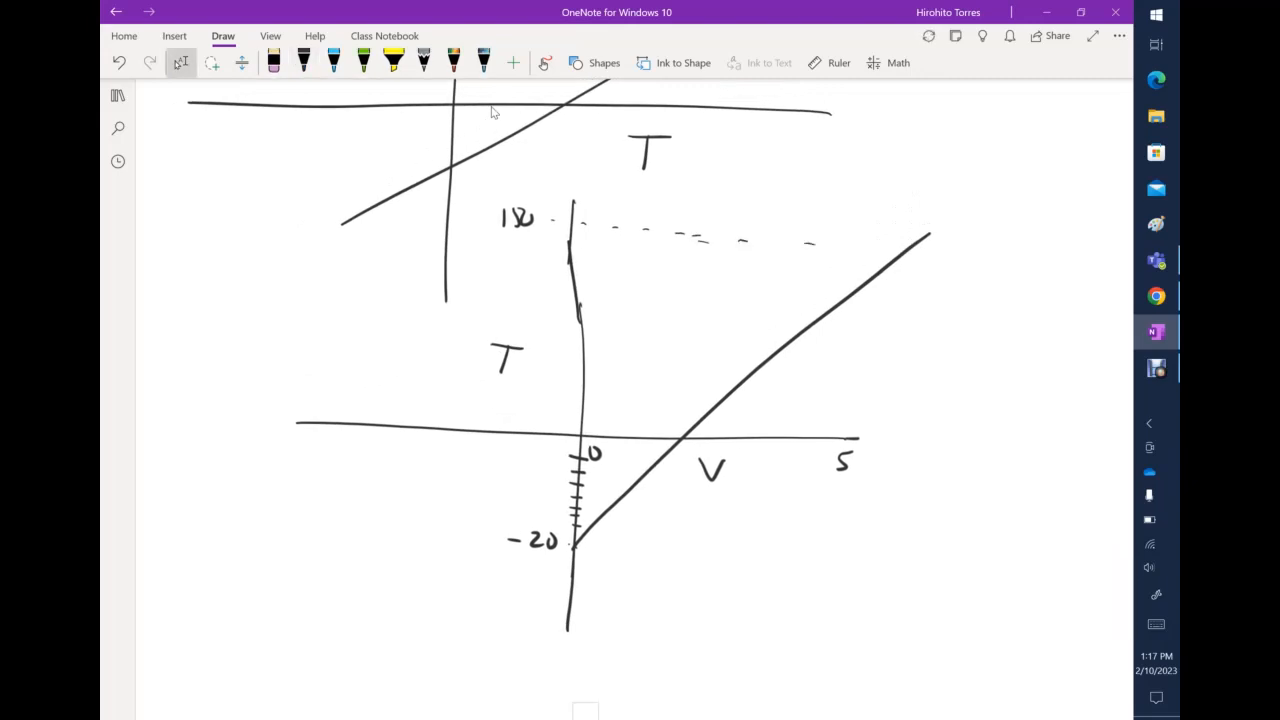
# Draw dashed guides from 5 on the V axis up to the sloped line and across to the T axis
pyautogui.moveTo(845, 427)
pyautogui.mouseDown()
pyautogui.moveTo(845, 440)
pyautogui.moveTo(845, 397)
pyautogui.mouseUp()
pyautogui.moveTo(839, 364); pyautogui.dragTo(842, 358)
pyautogui.moveTo(846, 301); pyautogui.dragTo(846, 297)
pyautogui.moveTo(755, 300); pyautogui.dragTo(715, 300)
pyautogui.moveTo(681, 302); pyautogui.dragTo(668, 302)
pyautogui.moveTo(604, 303); pyautogui.dragTo(581, 303)
# Erase the upper 150 label and write 150 beside the lower dashed guide
pyautogui.moveTo(532, 217); pyautogui.dragTo(503, 218)
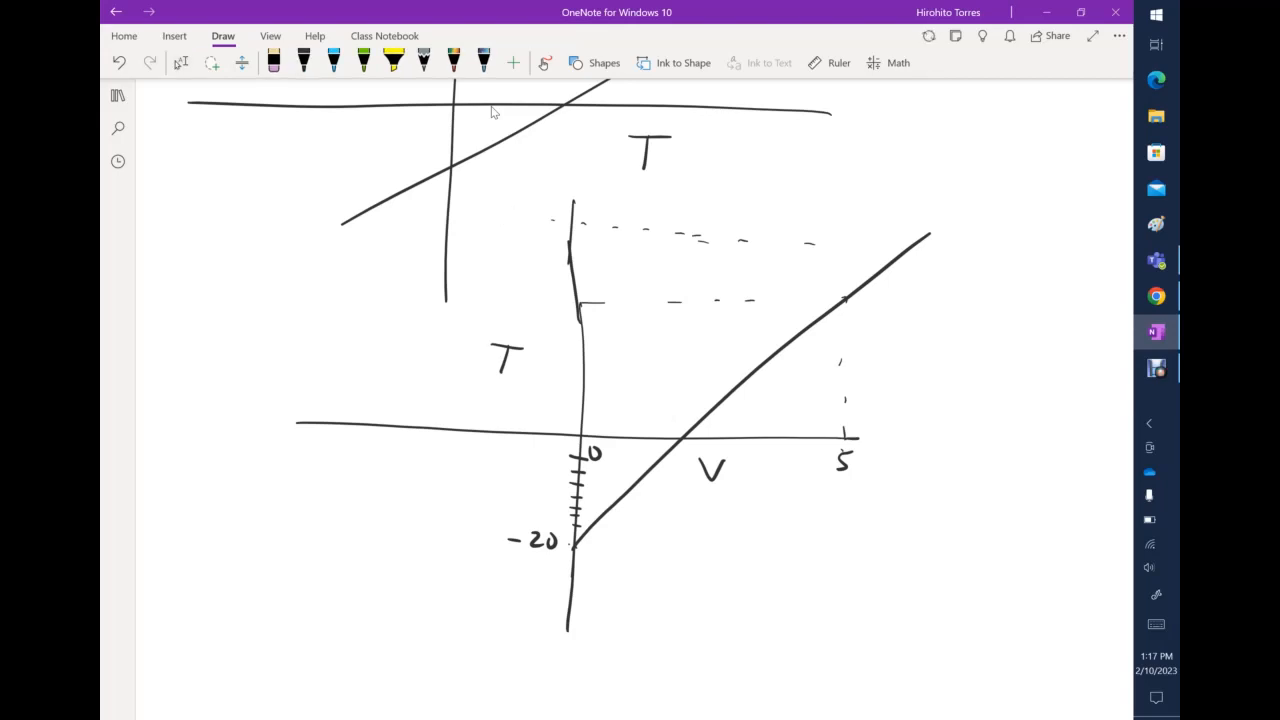
pyautogui.moveTo(527, 292); pyautogui.dragTo(527, 311)
pyautogui.moveTo(543, 293)
pyautogui.mouseDown()
pyautogui.moveTo(535, 310)
pyautogui.moveTo(550, 295)
pyautogui.mouseUp()
# Fill in the dashed guides to the 5 V point, rewrite the 5 larger and add °C to the 150 label
pyautogui.moveTo(757, 302); pyautogui.dragTo(764, 302)
pyautogui.moveTo(795, 301); pyautogui.dragTo(799, 302)
pyautogui.moveTo(823, 302); pyautogui.dragTo(846, 311)
pyautogui.moveTo(844, 335); pyautogui.dragTo(845, 341)
pyautogui.moveTo(847, 348); pyautogui.dragTo(848, 376)
pyautogui.moveTo(848, 388); pyautogui.dragTo(847, 400)
pyautogui.moveTo(847, 408)
pyautogui.mouseDown()
pyautogui.moveTo(858, 454)
pyautogui.moveTo(830, 480)
pyautogui.mouseUp()
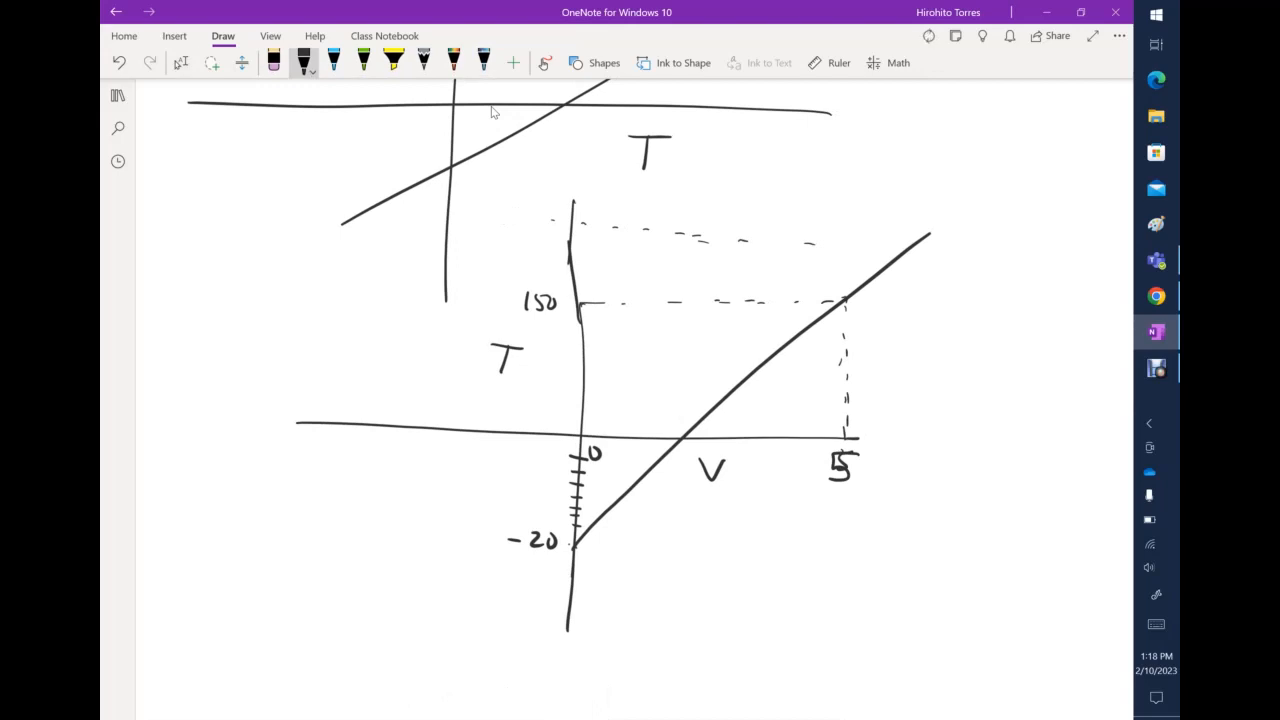
pyautogui.moveTo(552, 283); pyautogui.dragTo(564, 309)
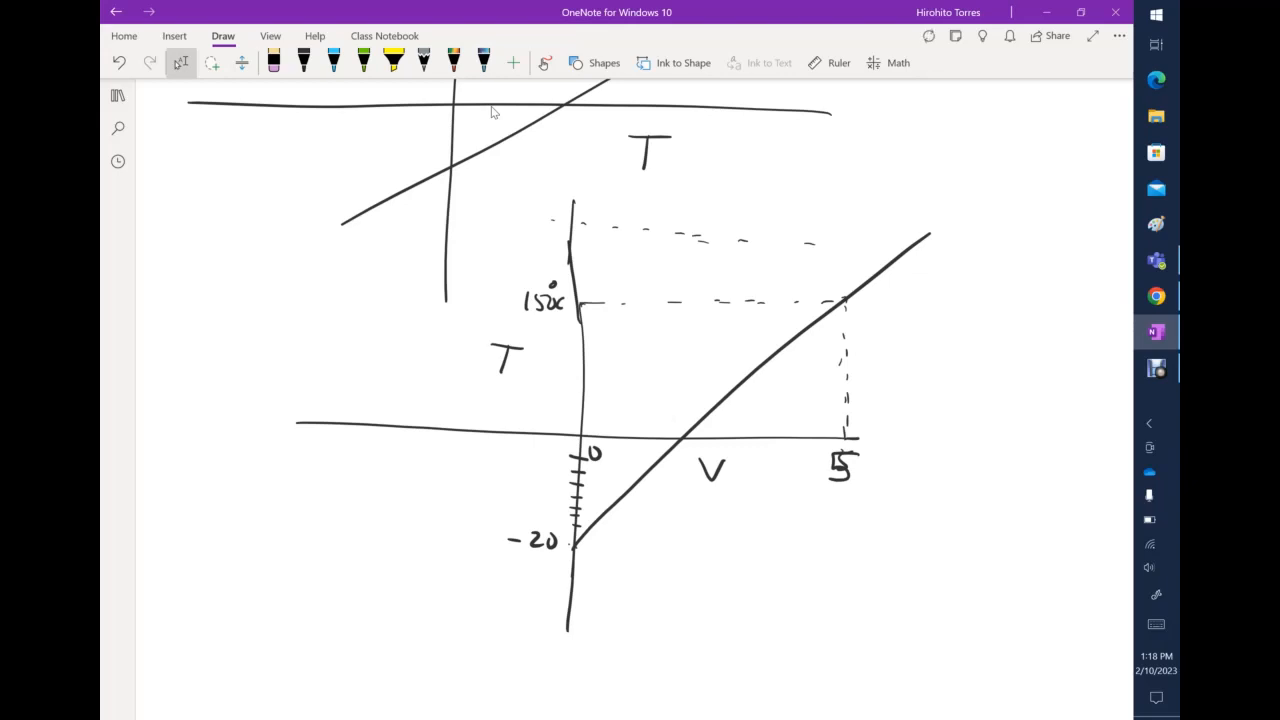
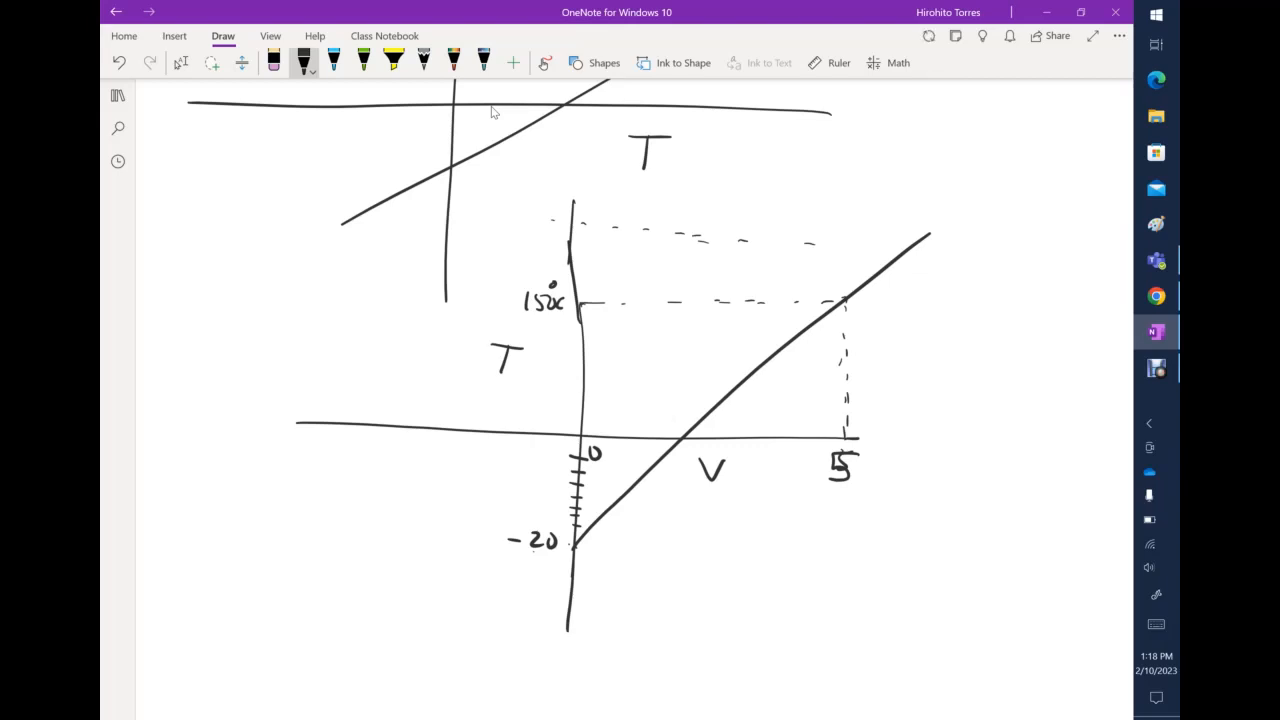
# Review the notes from the latest graph back to the opening sensor diagram, including the calibration tables and voltage divider
pyautogui.scroll(12, 491, 112)
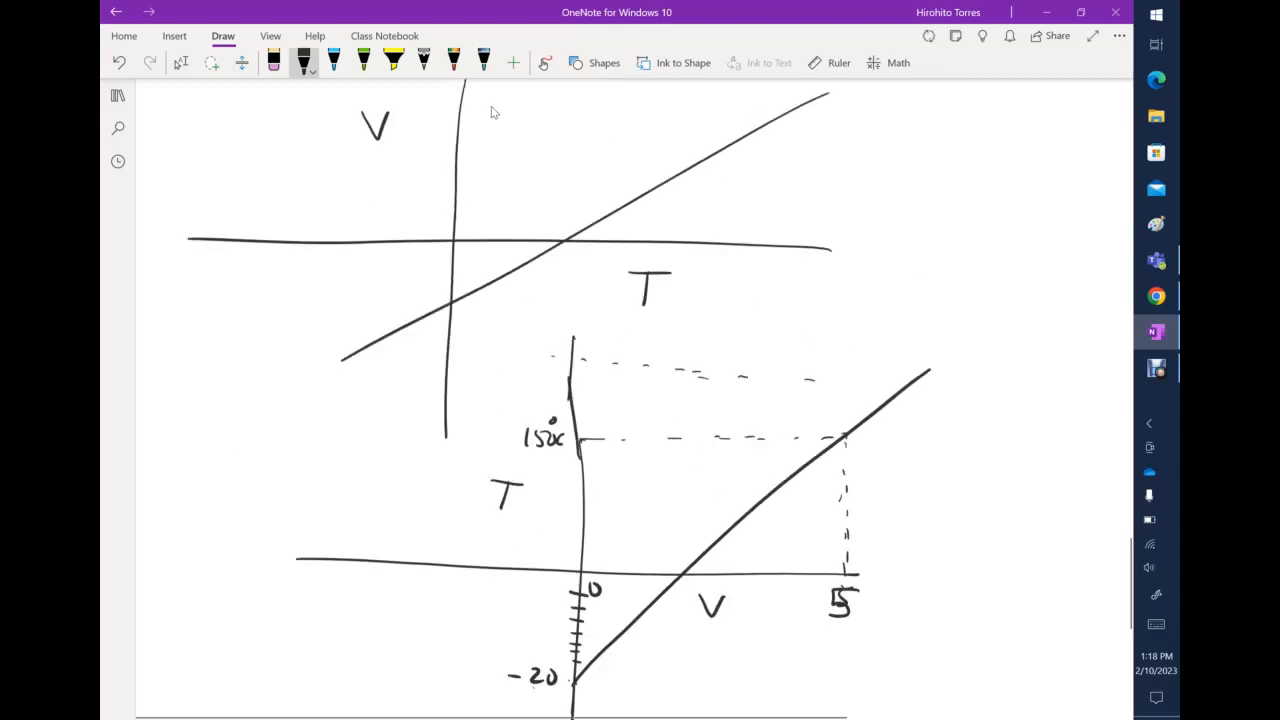
pyautogui.scroll(1, 491, 112)
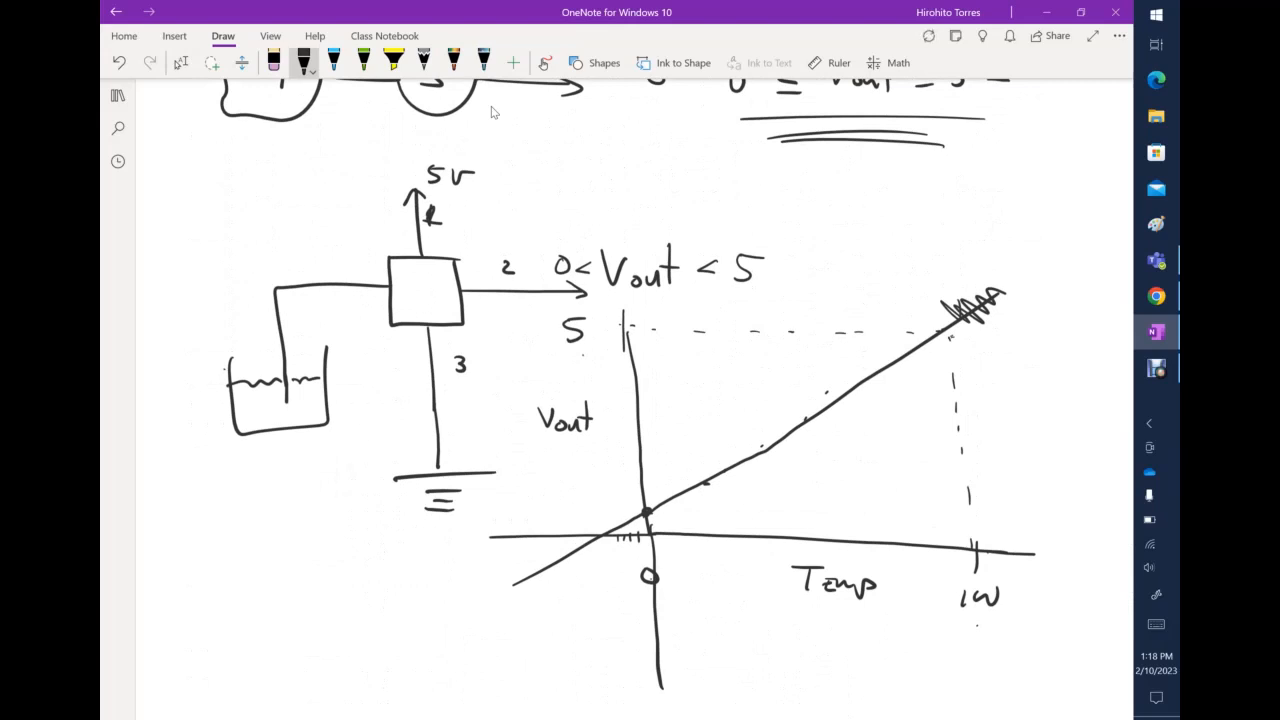
pyautogui.scroll(10, 491, 112)
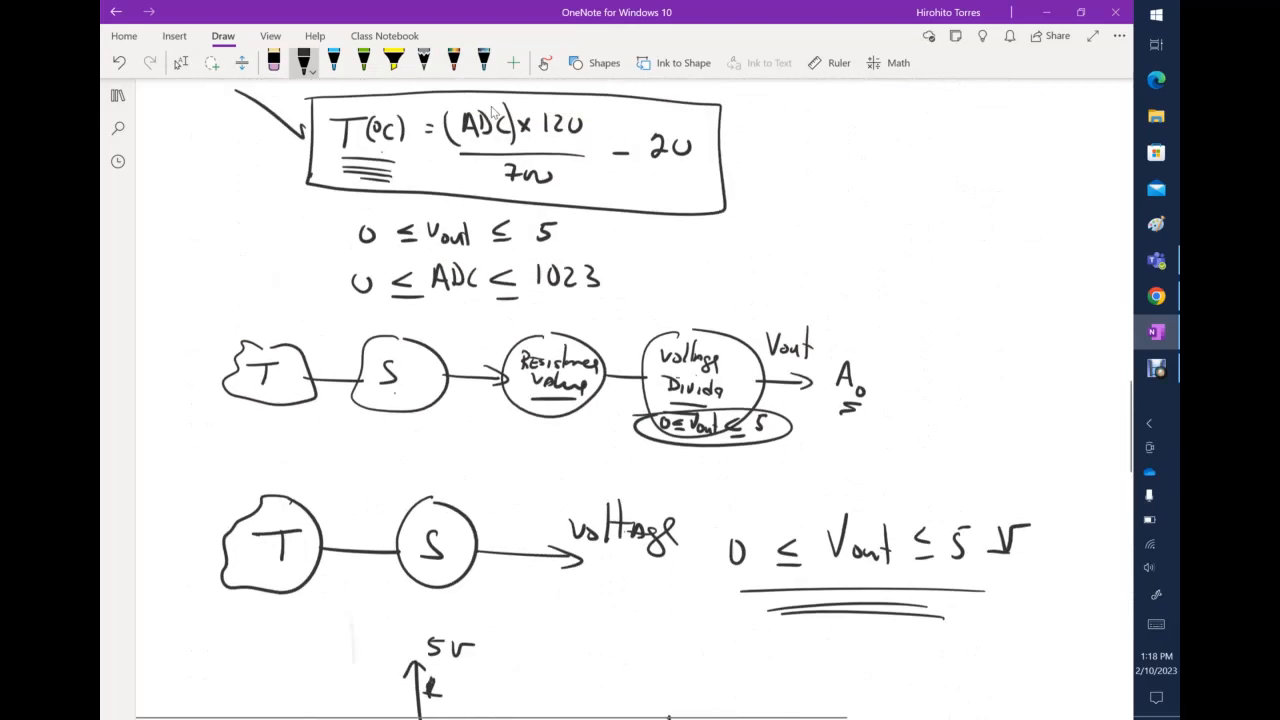
pyautogui.scroll(10, 491, 112)
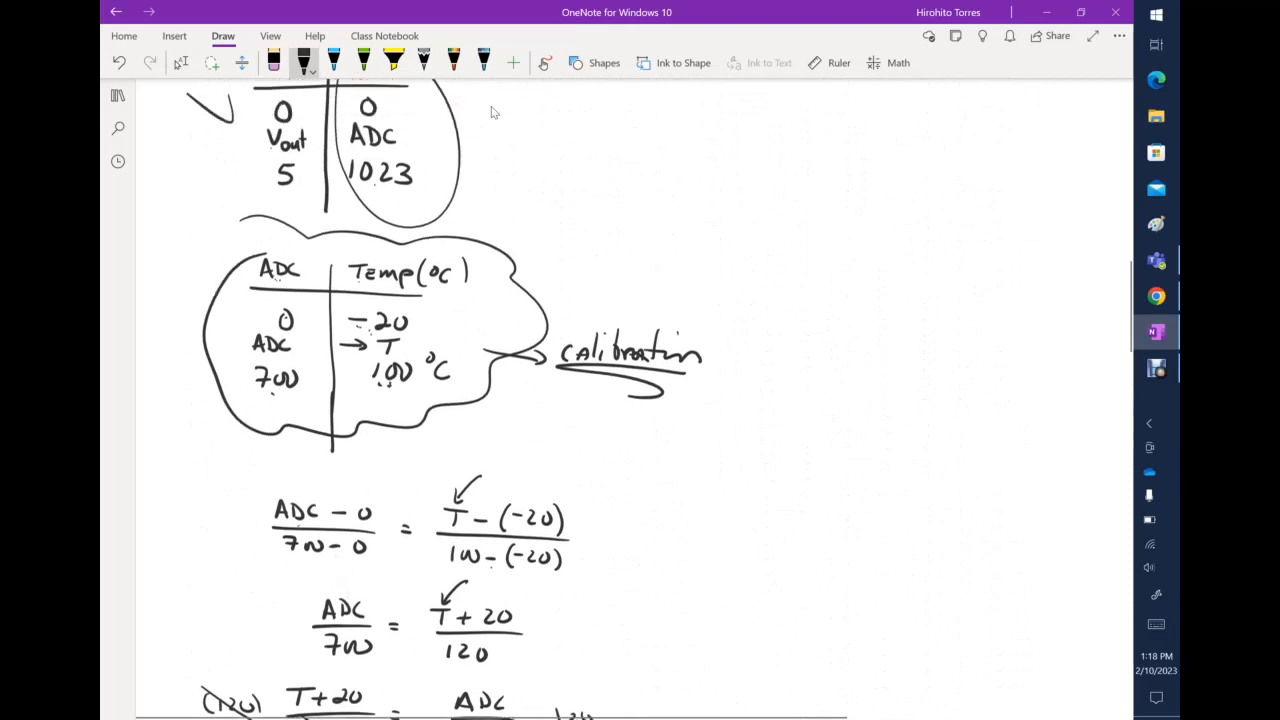
pyautogui.scroll(15, 491, 112)
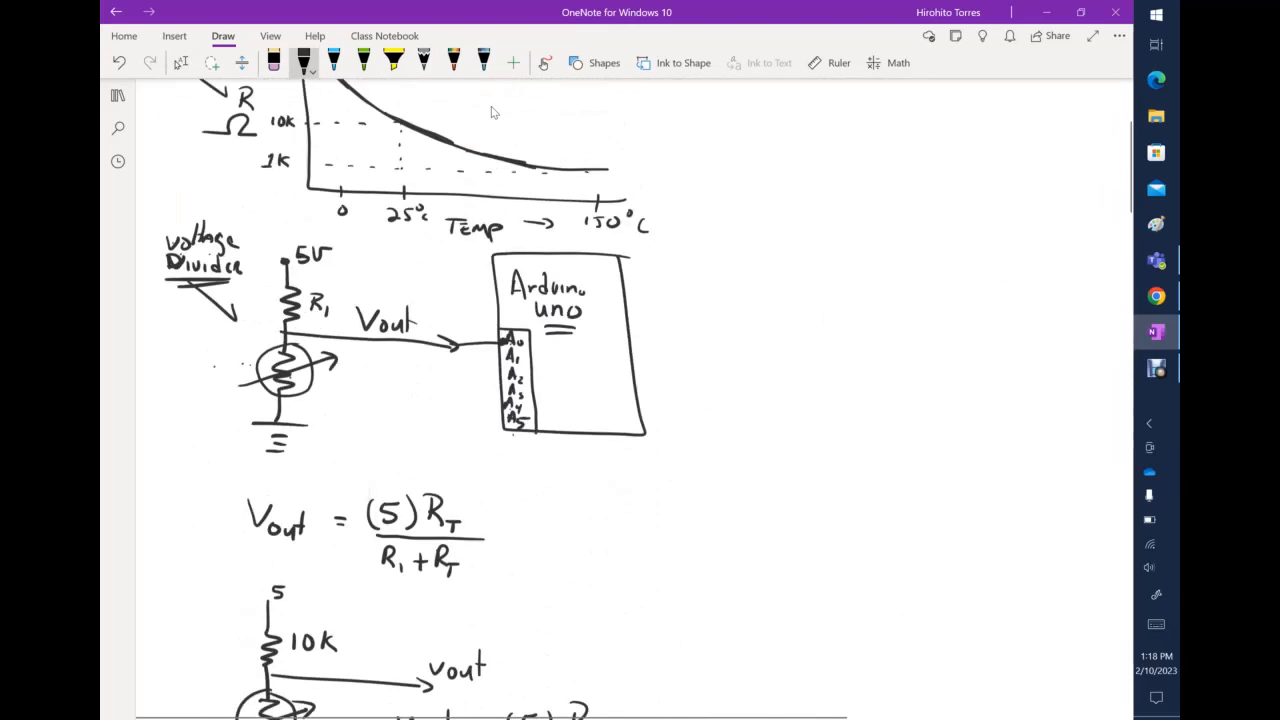
pyautogui.scroll(2, 491, 112)
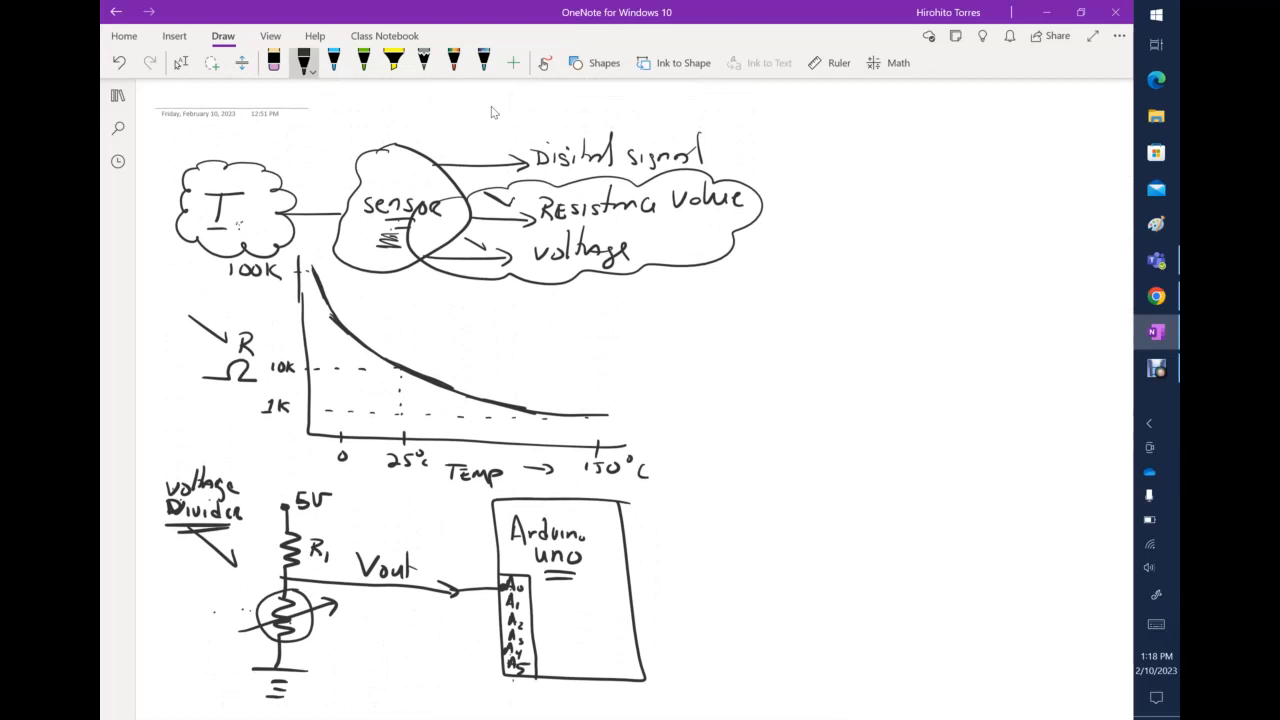
pyautogui.scroll(-20, 491, 112)
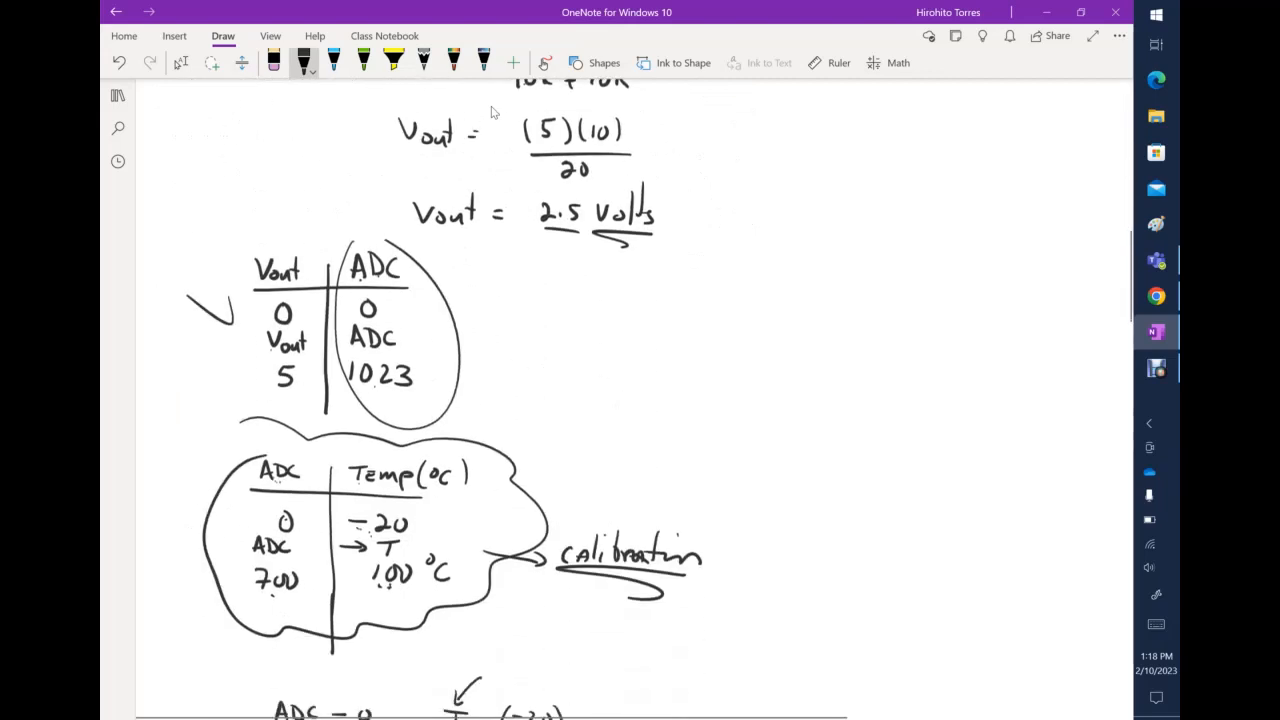
pyautogui.scroll(-15, 491, 112)
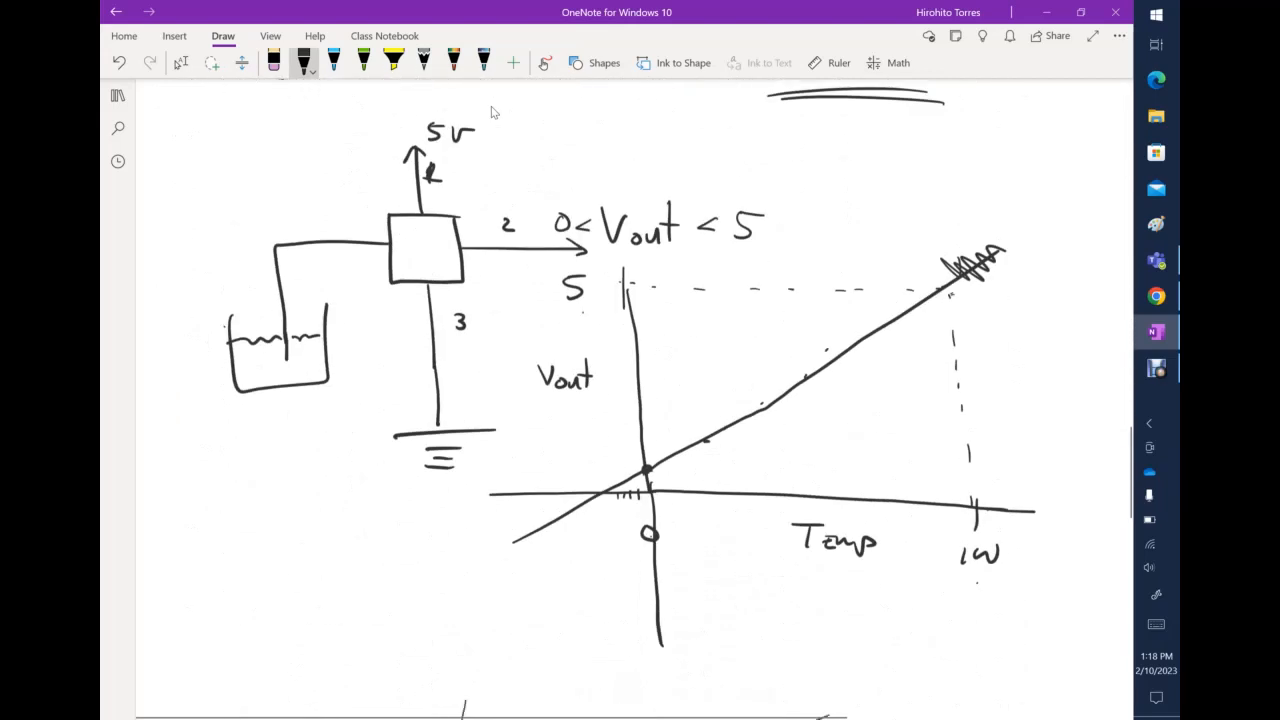
pyautogui.scroll(-15, 491, 112)
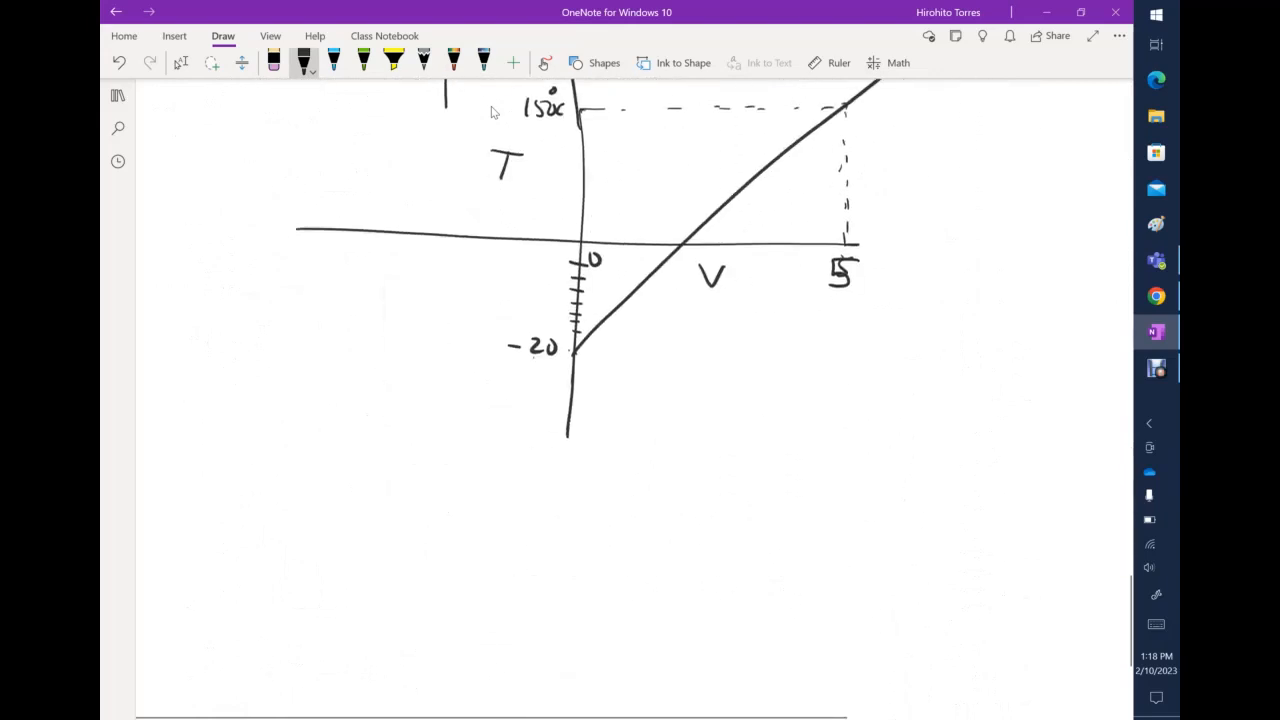
# Below the graph, draw a large board box and a small sensor box wired to a pin labelled A0
pyautogui.press('Escape')
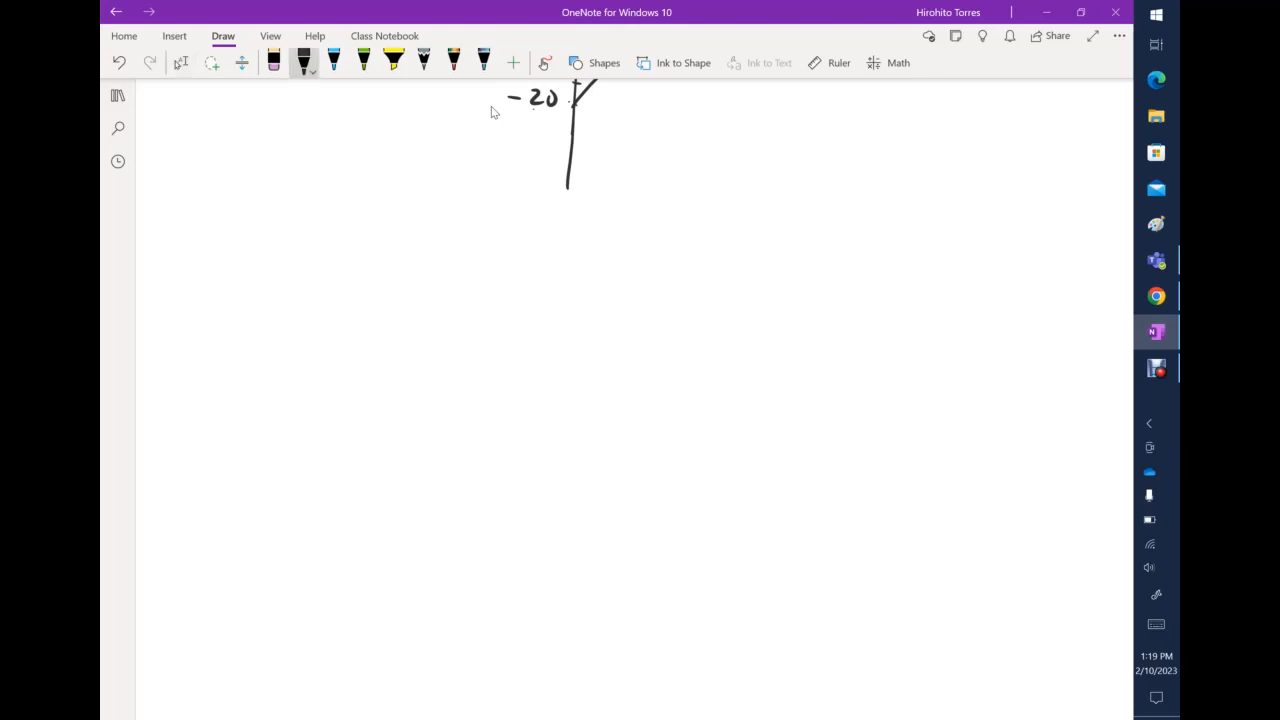
pyautogui.moveTo(750, 282)
pyautogui.mouseDown()
pyautogui.moveTo(651, 281)
pyautogui.moveTo(560, 330)
pyautogui.moveTo(582, 482)
pyautogui.moveTo(733, 467)
pyautogui.moveTo(706, 268)
pyautogui.mouseUp()
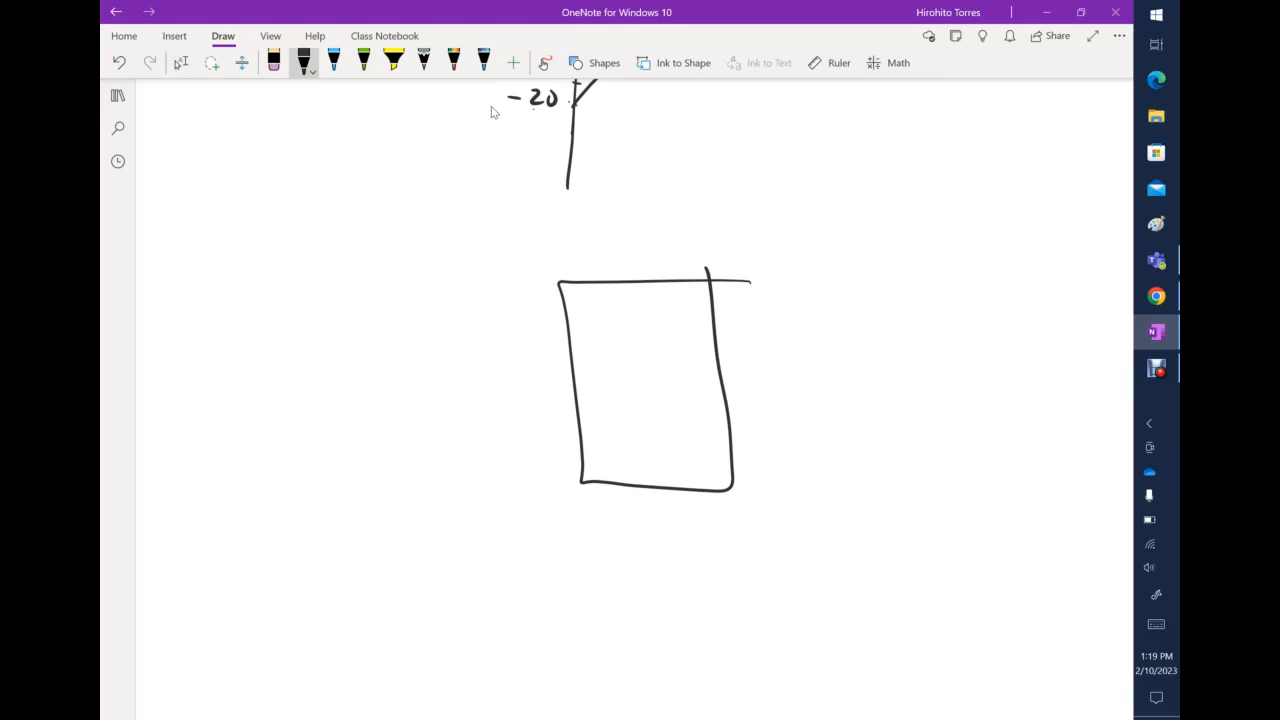
pyautogui.moveTo(390, 393)
pyautogui.mouseDown()
pyautogui.moveTo(341, 411)
pyautogui.moveTo(390, 393)
pyautogui.moveTo(427, 418)
pyautogui.moveTo(597, 424)
pyautogui.moveTo(593, 407)
pyautogui.mouseUp()
pyautogui.moveTo(597, 387); pyautogui.dragTo(602, 401)
pyautogui.moveTo(607, 403); pyautogui.dragTo(609, 404)
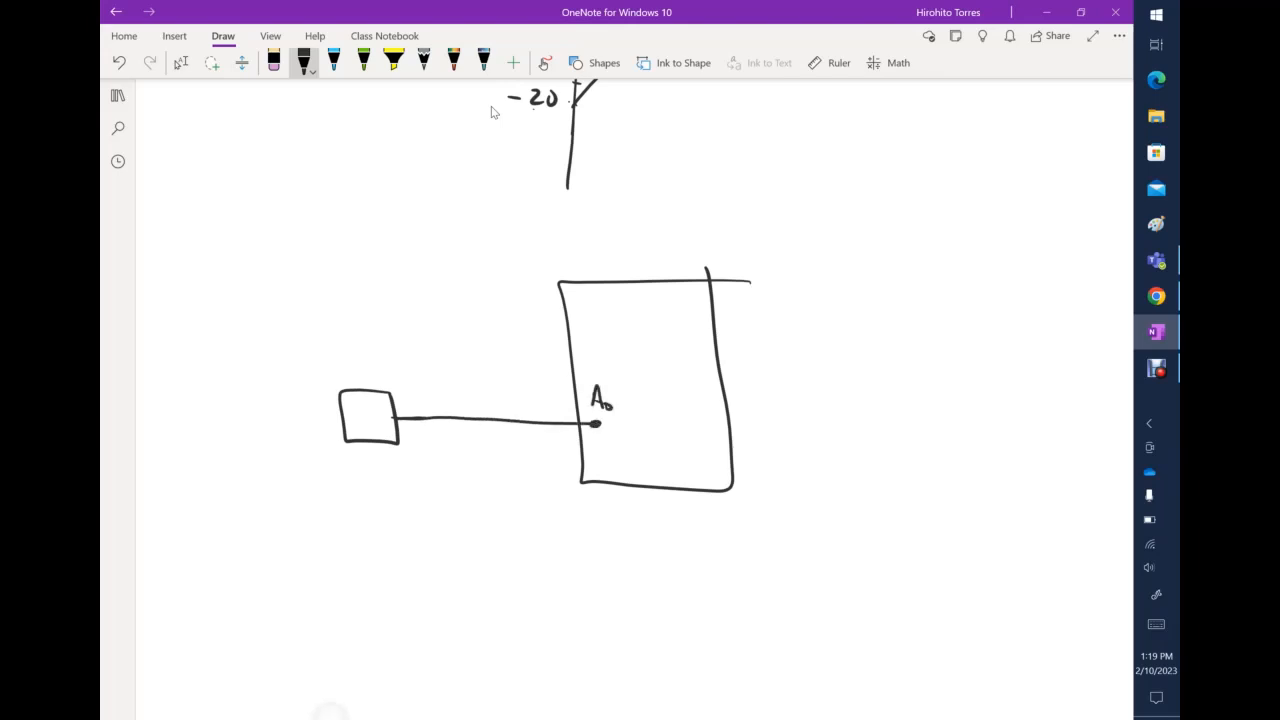
# Add a 5V supply line above the small sensor box and a ground symbol below it
pyautogui.click(329, 713)
pyautogui.click(303, 62)
pyautogui.moveTo(361, 335); pyautogui.dragTo(363, 390)
pyautogui.moveTo(341, 307); pyautogui.dragTo(340, 321)
pyautogui.moveTo(341, 306); pyautogui.dragTo(379, 305)
pyautogui.click(303, 62)
pyautogui.moveTo(373, 444); pyautogui.dragTo(374, 494)
pyautogui.moveTo(398, 497); pyautogui.dragTo(357, 497)
pyautogui.moveTo(364, 507); pyautogui.dragTo(379, 507)
pyautogui.moveTo(364, 513); pyautogui.dragTo(380, 521)
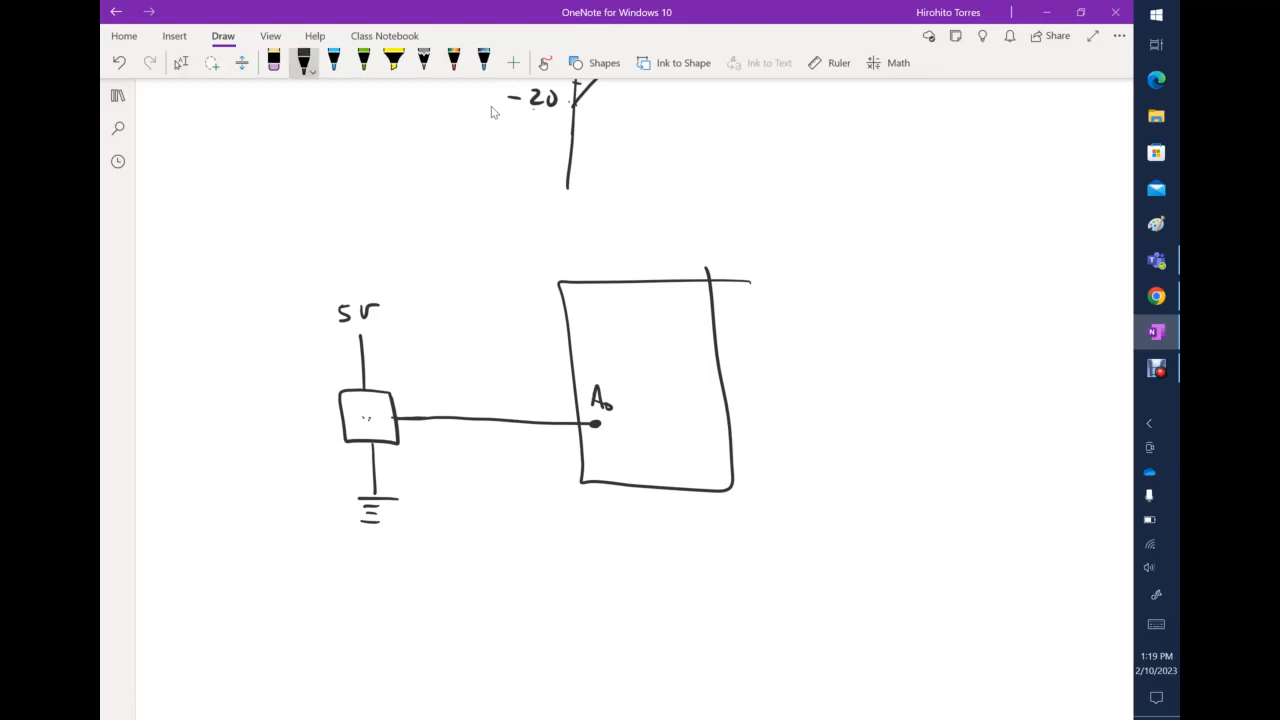
# Draw a two-column table below the circuit with the headings Temp and ADC
pyautogui.scroll(-1, 491, 112)
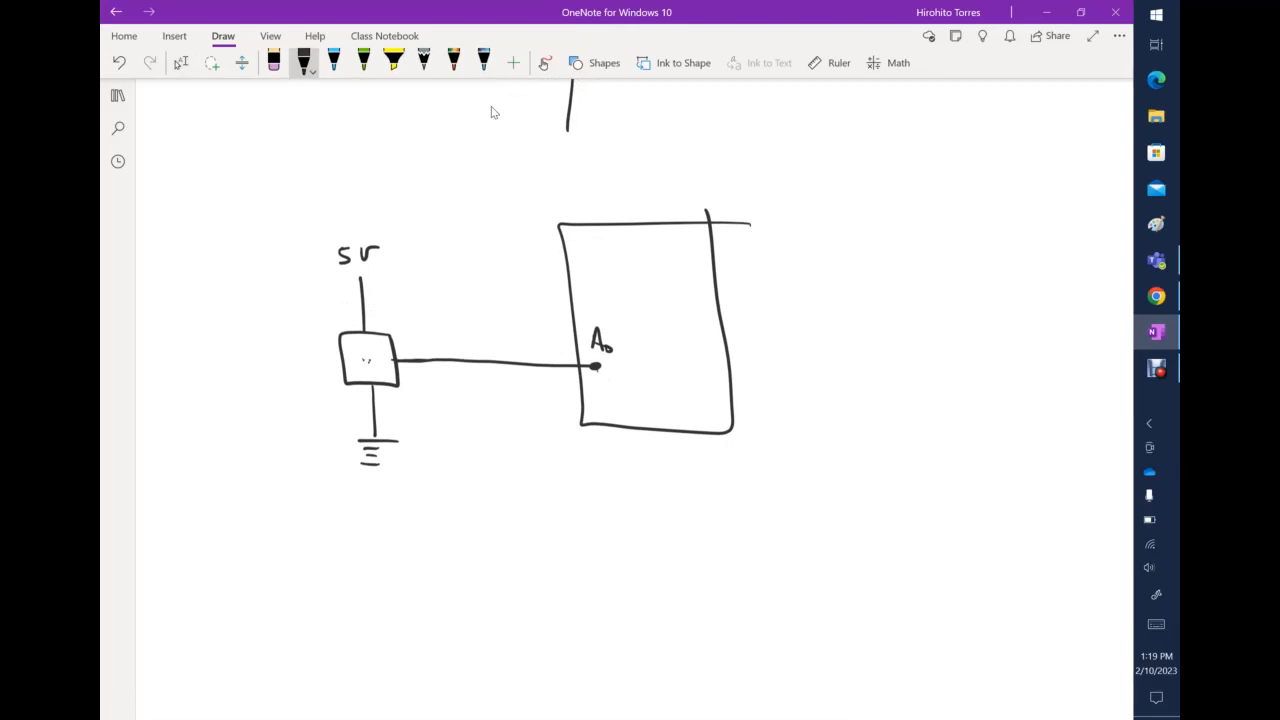
pyautogui.scroll(-1, 491, 112)
pyautogui.moveTo(415, 455); pyautogui.dragTo(417, 630)
pyautogui.moveTo(518, 487)
pyautogui.mouseDown()
pyautogui.moveTo(307, 487)
pyautogui.moveTo(336, 456)
pyautogui.mouseUp()
pyautogui.moveTo(318, 457)
pyautogui.mouseDown()
pyautogui.moveTo(320, 476)
pyautogui.moveTo(362, 474)
pyautogui.mouseUp()
pyautogui.moveTo(364, 478); pyautogui.dragTo(366, 468)
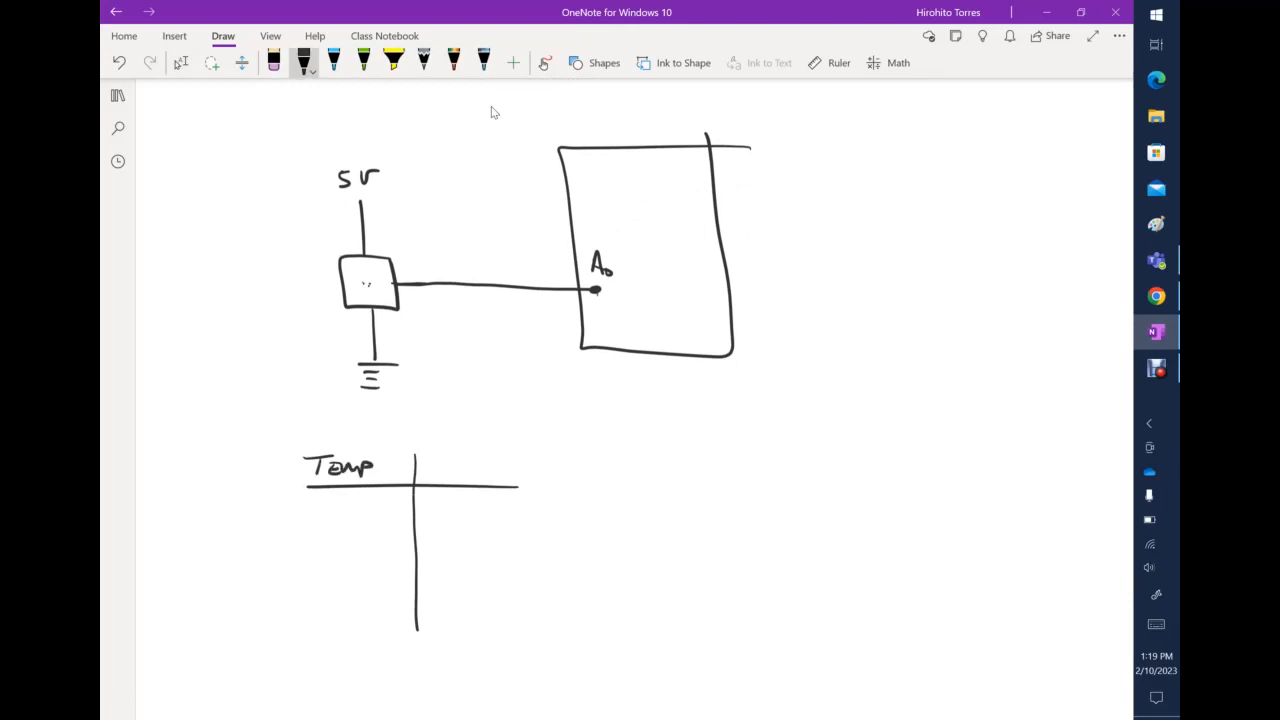
pyautogui.moveTo(444, 474); pyautogui.dragTo(464, 472)
pyautogui.moveTo(463, 452); pyautogui.dragTo(478, 470)
# Fill both columns of the Temp and ADC table with placeholder dashes for five rows
pyautogui.moveTo(325, 509); pyautogui.dragTo(366, 509)
pyautogui.moveTo(444, 509); pyautogui.dragTo(481, 509)
pyautogui.moveTo(337, 537); pyautogui.dragTo(371, 537)
pyautogui.moveTo(456, 551); pyautogui.dragTo(486, 551)
pyautogui.moveTo(340, 566); pyautogui.dragTo(365, 566)
pyautogui.moveTo(447, 578); pyautogui.dragTo(478, 578)
pyautogui.moveTo(342, 594); pyautogui.dragTo(362, 594)
pyautogui.moveTo(448, 606); pyautogui.dragTo(467, 606)
pyautogui.moveTo(347, 616); pyautogui.dragTo(465, 629)
# Write Calibration beside the Temp and ADC table and underline it twice
pyautogui.scroll(-2, 491, 112)
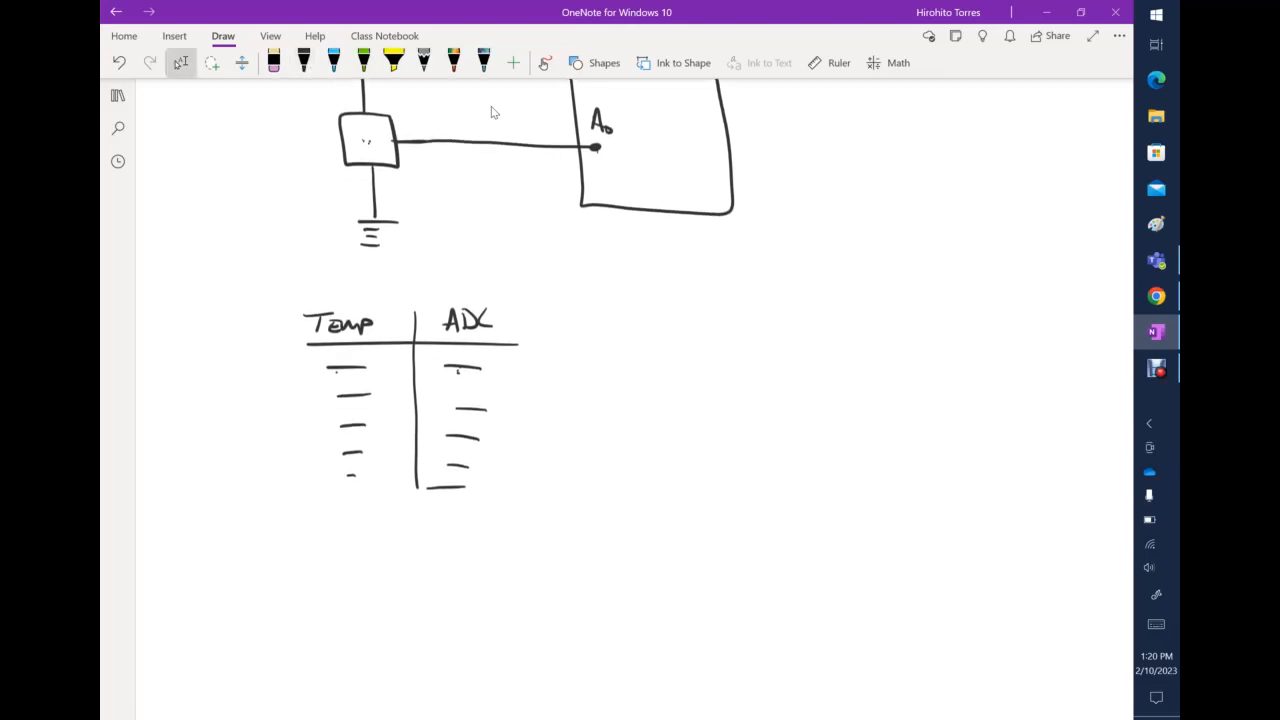
pyautogui.click(303, 62)
pyautogui.moveTo(590, 341)
pyautogui.mouseDown()
pyautogui.moveTo(592, 360)
pyautogui.moveTo(660, 354)
pyautogui.mouseUp()
pyautogui.moveTo(666, 312); pyautogui.dragTo(672, 356)
pyautogui.moveTo(674, 346); pyautogui.dragTo(688, 356)
pyautogui.moveTo(690, 350); pyautogui.dragTo(706, 356)
pyautogui.click(685, 322)
pyautogui.moveTo(596, 370); pyautogui.dragTo(694, 372)
pyautogui.moveTo(610, 376); pyautogui.dragTo(674, 376)
pyautogui.click(181, 62)
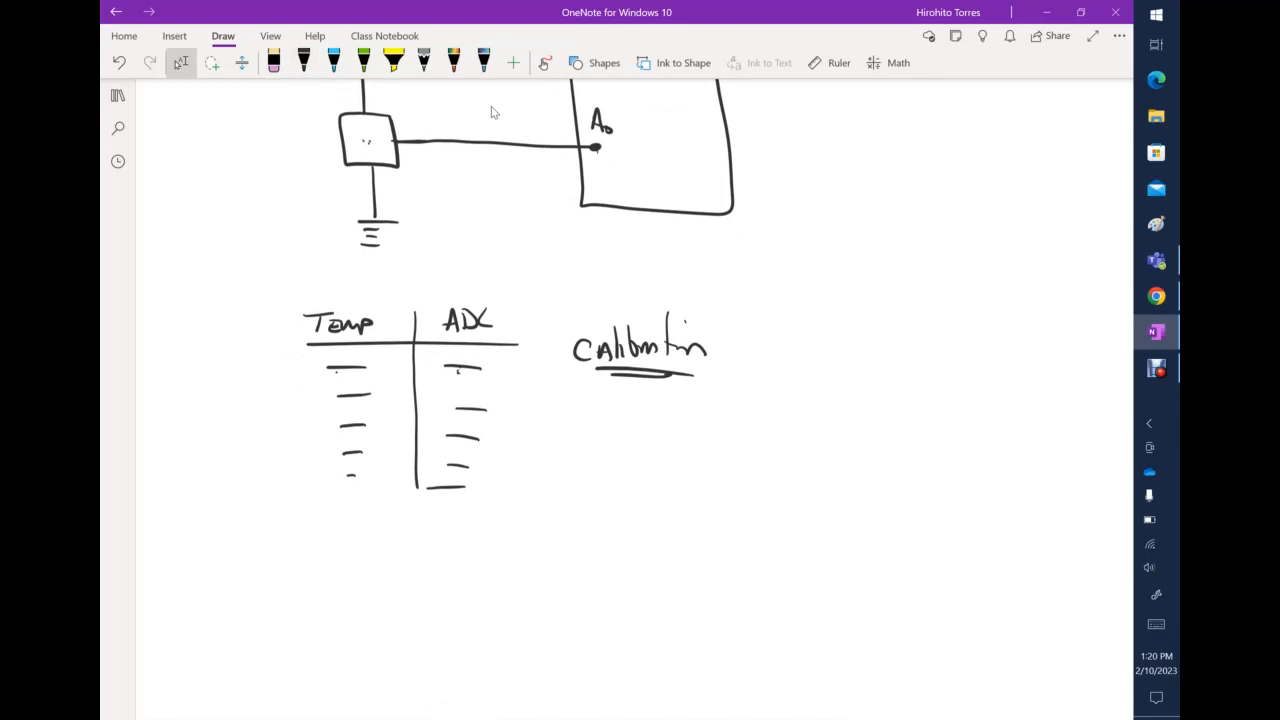
# Draw a vertical and a horizontal graph axis below the word Calibration
pyautogui.click(303, 62)
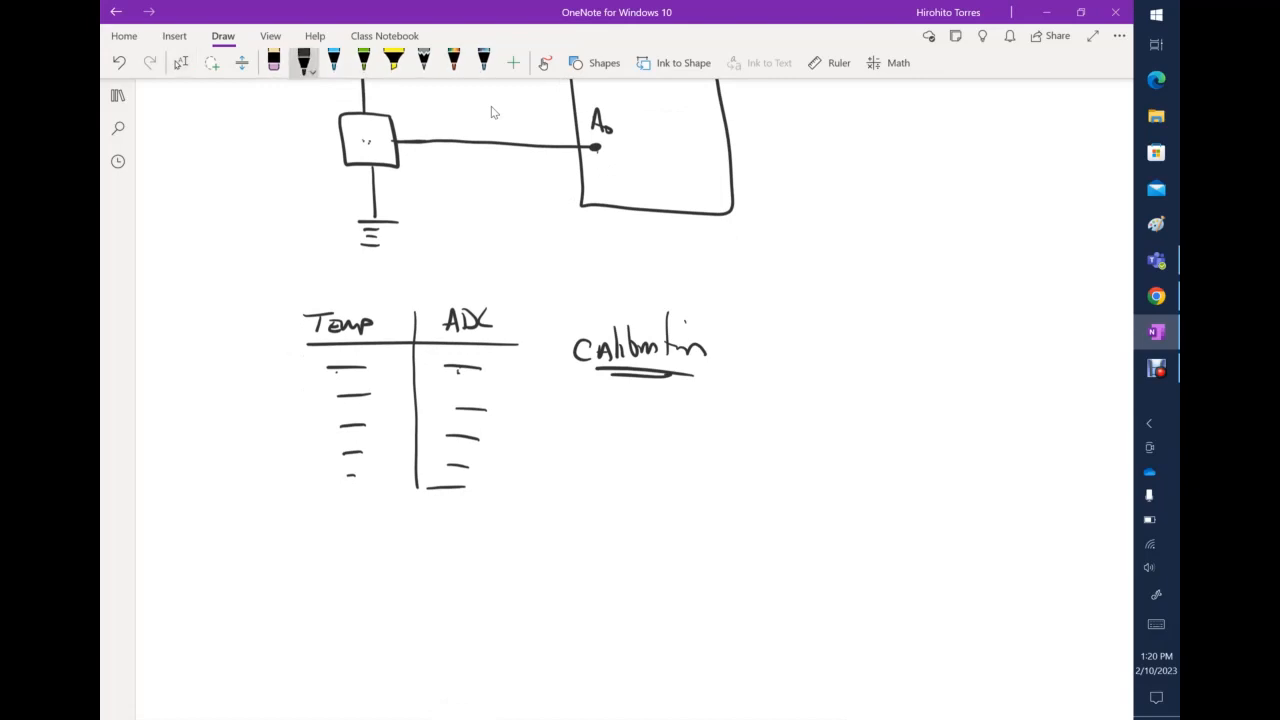
pyautogui.moveTo(675, 395)
pyautogui.mouseDown()
pyautogui.moveTo(681, 553)
pyautogui.moveTo(972, 581)
pyautogui.mouseUp()
pyautogui.scroll(-1, 493, 112)
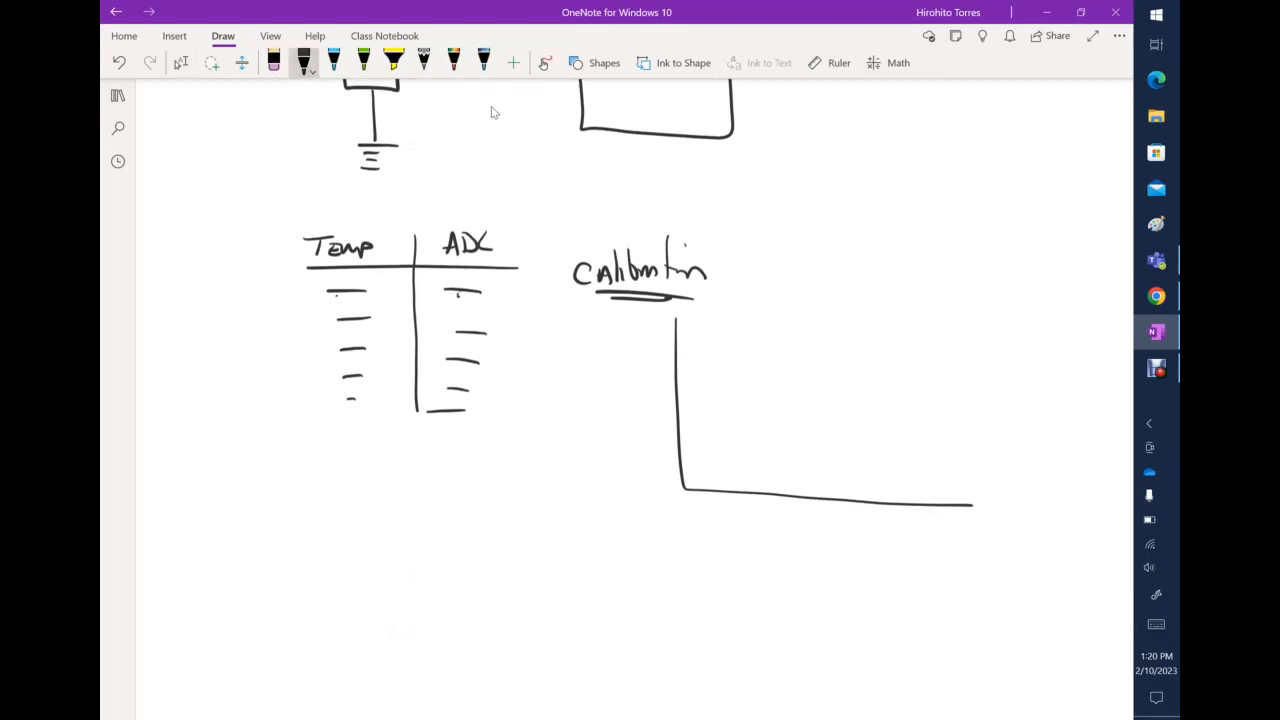
# Circle the table's ADC heading and label the graph's horizontal axis ADC and x
pyautogui.moveTo(452, 210)
pyautogui.mouseDown()
pyautogui.moveTo(436, 262)
pyautogui.moveTo(446, 212)
pyautogui.mouseUp()
pyautogui.moveTo(812, 555)
pyautogui.mouseDown()
pyautogui.moveTo(832, 556)
pyautogui.moveTo(829, 546)
pyautogui.mouseUp()
pyautogui.moveTo(843, 528)
pyautogui.mouseDown()
pyautogui.moveTo(844, 554)
pyautogui.moveTo(866, 554)
pyautogui.mouseUp()
pyautogui.moveTo(946, 532)
pyautogui.mouseDown()
pyautogui.moveTo(934, 550)
pyautogui.moveTo(948, 550)
pyautogui.mouseUp()
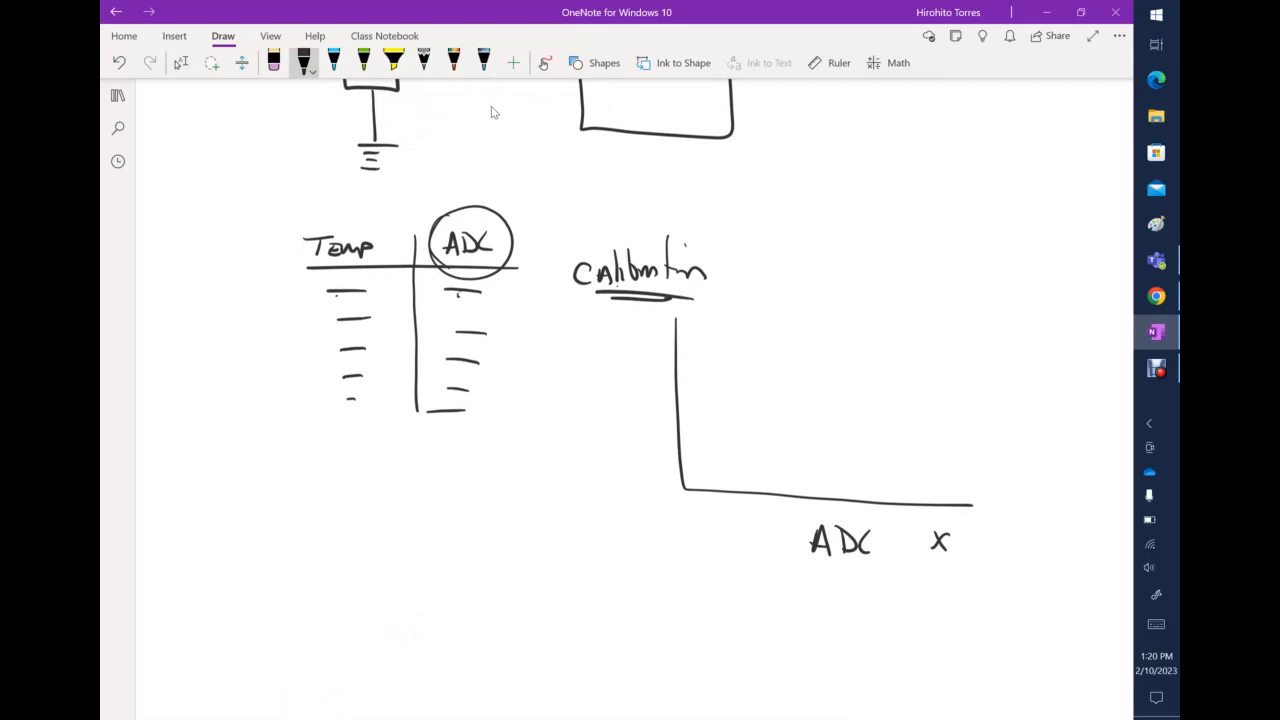
# Label the calibration graph's vertical axis Temp (y)
pyautogui.moveTo(557, 356)
pyautogui.mouseDown()
pyautogui.moveTo(588, 357)
pyautogui.moveTo(571, 378)
pyautogui.mouseUp()
pyautogui.moveTo(580, 374); pyautogui.dragTo(610, 378)
pyautogui.moveTo(611, 366); pyautogui.dragTo(612, 390)
pyautogui.moveTo(612, 368)
pyautogui.mouseDown()
pyautogui.moveTo(590, 434)
pyautogui.moveTo(567, 424)
pyautogui.mouseUp()
pyautogui.moveTo(619, 391); pyautogui.dragTo(622, 419)
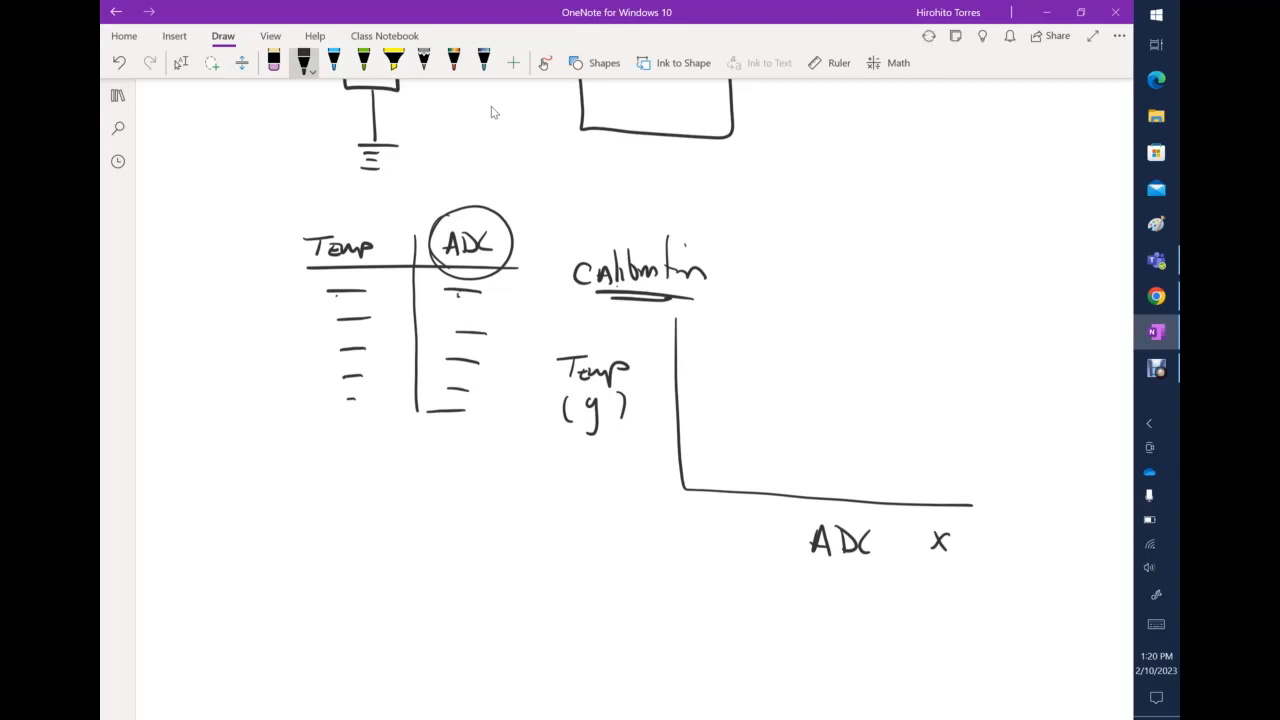
# Draw a second two-column table below the first with the headings ADC and Temp
pyautogui.moveTo(335, 477); pyautogui.dragTo(350, 641)
pyautogui.moveTo(424, 514)
pyautogui.mouseDown()
pyautogui.moveTo(252, 519)
pyautogui.moveTo(251, 500)
pyautogui.mouseUp()
pyautogui.moveTo(258, 482); pyautogui.dragTo(258, 505)
pyautogui.moveTo(290, 485); pyautogui.dragTo(289, 504)
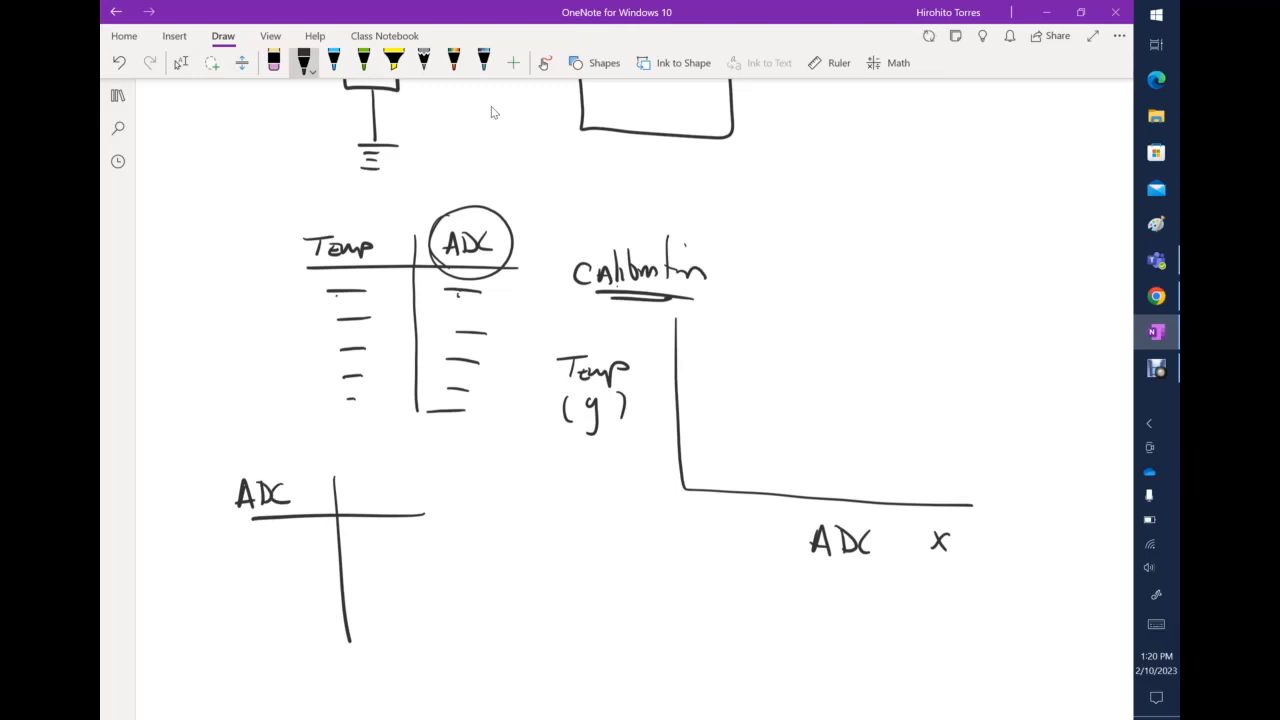
pyautogui.moveTo(352, 479); pyautogui.dragTo(384, 478)
pyautogui.moveTo(370, 478)
pyautogui.mouseDown()
pyautogui.moveTo(369, 500)
pyautogui.moveTo(414, 490)
pyautogui.moveTo(418, 504)
pyautogui.mouseUp()
pyautogui.moveTo(417, 480); pyautogui.dragTo(430, 488)
# Fill the Temp column with dashes, draw arrows from them into the ADC column and encircle the whole table
pyautogui.click(372, 538)
pyautogui.moveTo(357, 541); pyautogui.dragTo(397, 542)
pyautogui.moveTo(360, 563)
pyautogui.mouseDown()
pyautogui.moveTo(400, 567)
pyautogui.moveTo(391, 628)
pyautogui.mouseUp()
pyautogui.moveTo(366, 634); pyautogui.dragTo(386, 632)
pyautogui.moveTo(338, 542)
pyautogui.mouseDown()
pyautogui.moveTo(284, 545)
pyautogui.moveTo(302, 567)
pyautogui.moveTo(334, 566)
pyautogui.moveTo(298, 597)
pyautogui.mouseUp()
pyautogui.moveTo(378, 628); pyautogui.dragTo(302, 629)
pyautogui.moveTo(302, 629); pyautogui.dragTo(318, 636)
pyautogui.moveTo(218, 478)
pyautogui.mouseDown()
pyautogui.moveTo(392, 448)
pyautogui.moveTo(424, 658)
pyautogui.moveTo(214, 492)
pyautogui.mouseUp()
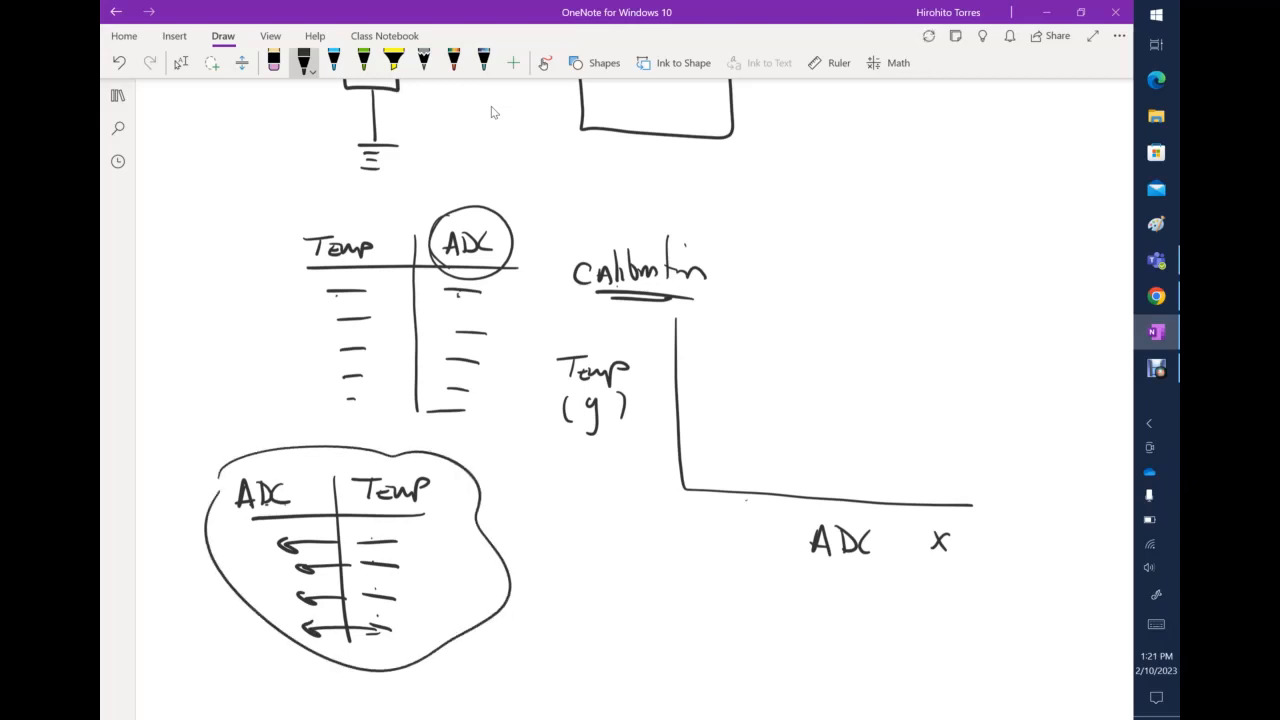
# Extend both calibration axes, marking 0 and 1023 on the ADC axis, and plot a point above the 1023 mark
pyautogui.moveTo(680, 470); pyautogui.dragTo(677, 640)
pyautogui.click(837, 571)
pyautogui.moveTo(694, 502)
pyautogui.mouseDown()
pyautogui.moveTo(690, 516)
pyautogui.moveTo(695, 503)
pyautogui.mouseUp()
pyautogui.moveTo(962, 507)
pyautogui.mouseDown()
pyautogui.moveTo(1052, 509)
pyautogui.moveTo(1022, 536)
pyautogui.moveTo(1036, 522)
pyautogui.mouseUp()
pyautogui.moveTo(1051, 524); pyautogui.dragTo(1061, 539)
pyautogui.moveTo(1064, 525); pyautogui.dragTo(1066, 542)
pyautogui.moveTo(1038, 510)
pyautogui.mouseDown()
pyautogui.moveTo(1072, 508)
pyautogui.moveTo(1053, 516)
pyautogui.mouseUp()
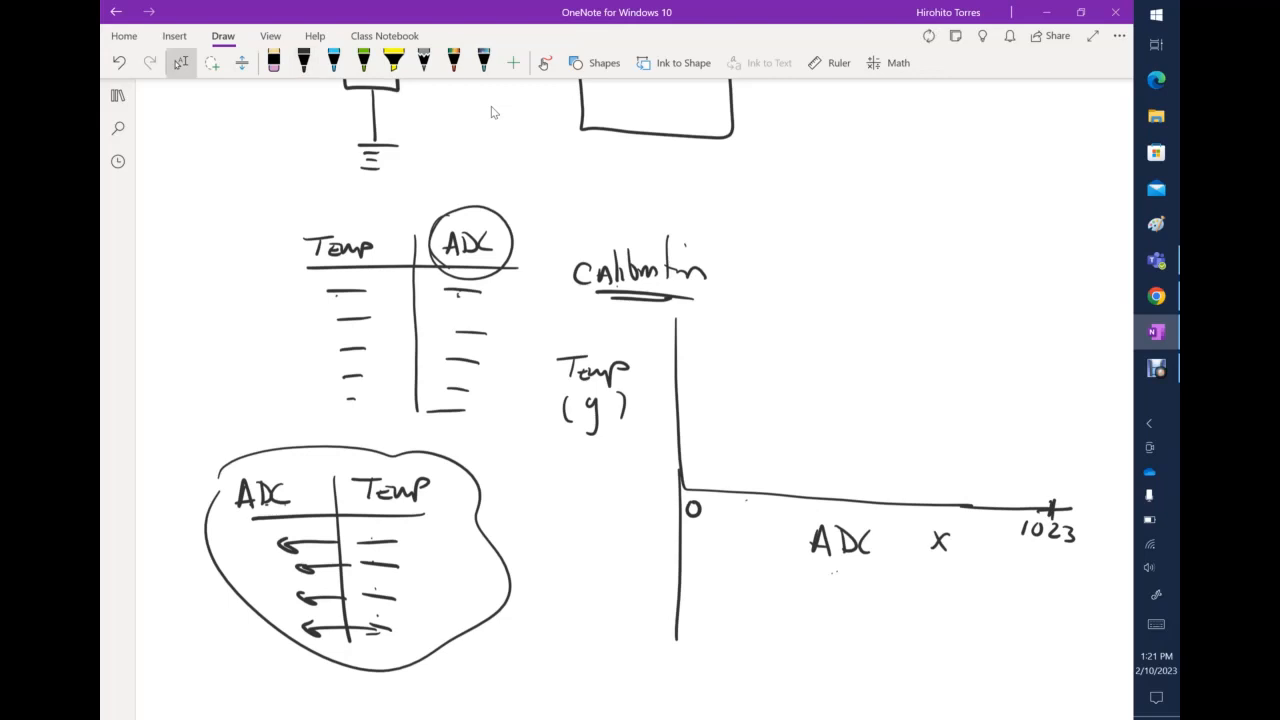
pyautogui.rightClick(781, 714)
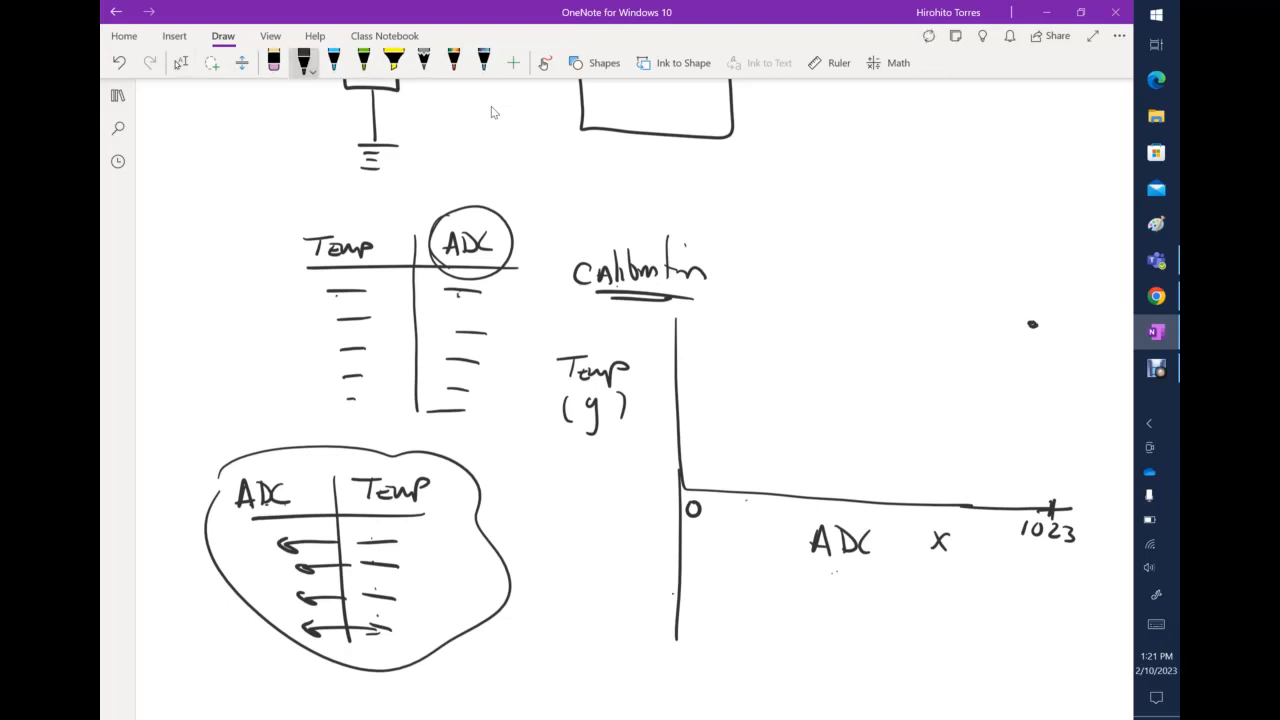
# Draw the calibration line from the point above 1023 down to a dot on the Temp axis and write "Temp =" below the graph
pyautogui.moveTo(1033, 324)
pyautogui.mouseDown()
pyautogui.moveTo(692, 570)
pyautogui.moveTo(678, 594)
pyautogui.mouseUp()
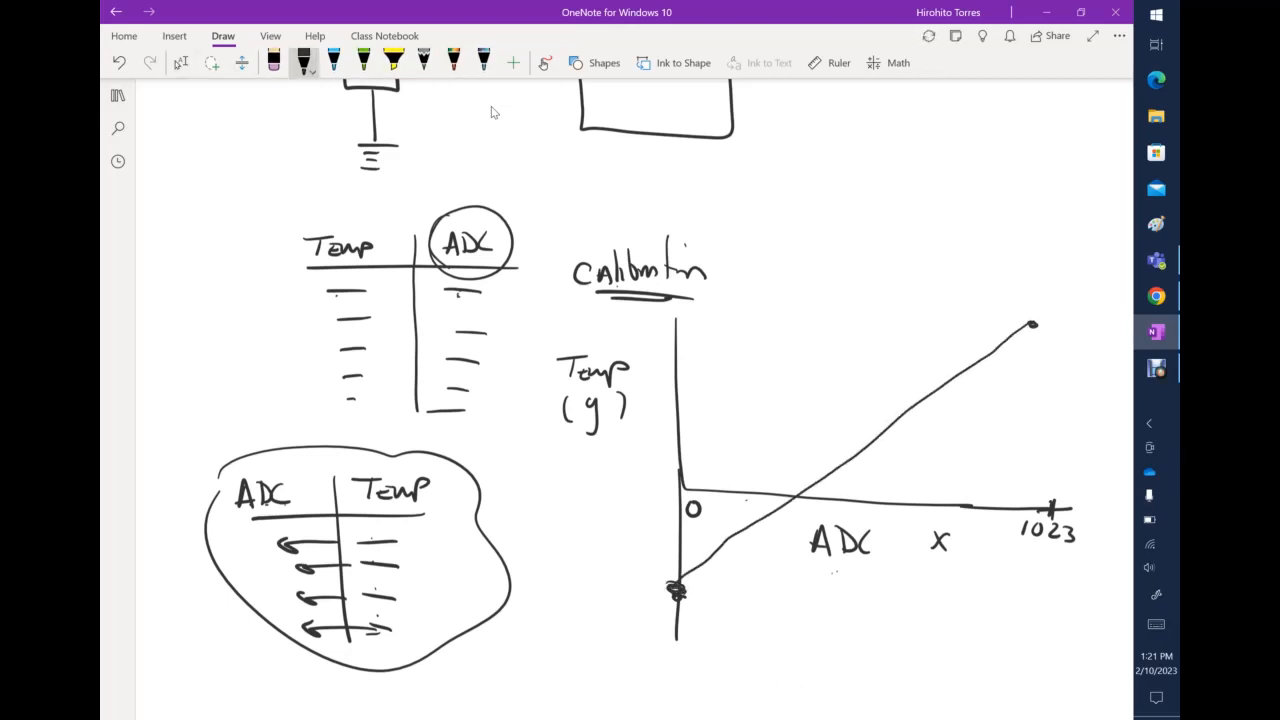
pyautogui.scroll(-4, 491, 112)
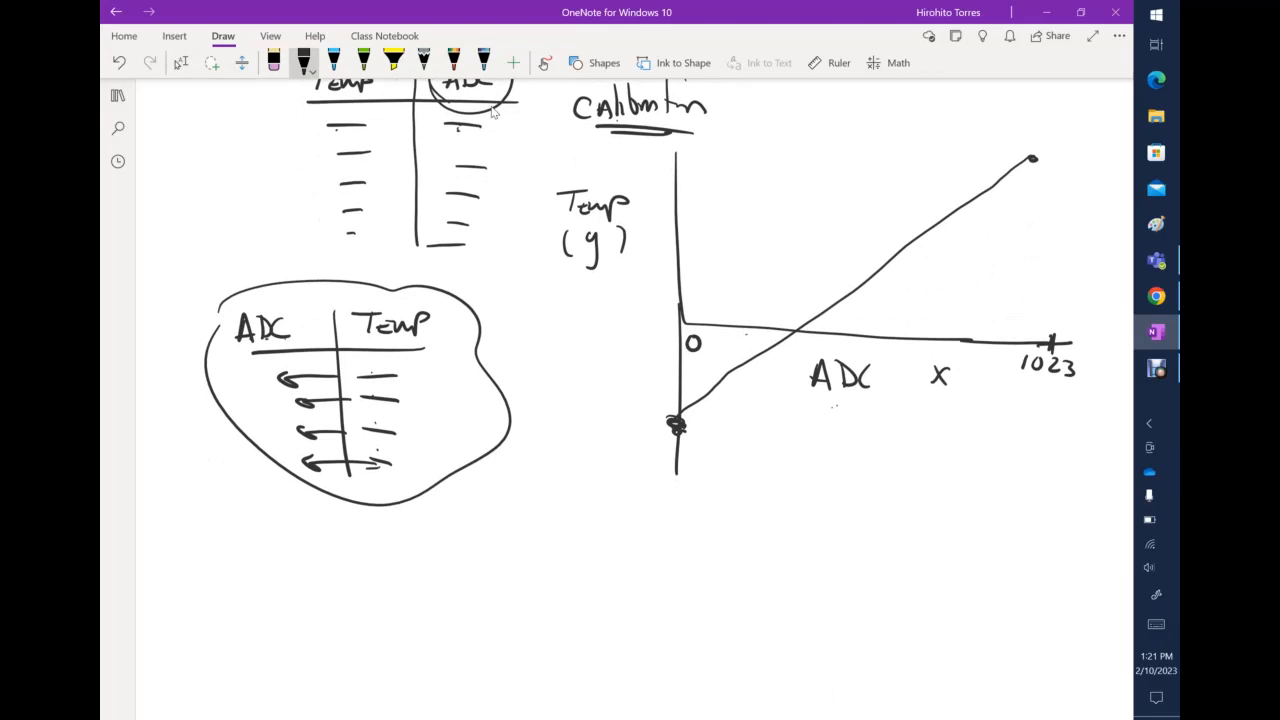
pyautogui.moveTo(590, 520); pyautogui.dragTo(634, 519)
pyautogui.moveTo(614, 523)
pyautogui.mouseDown()
pyautogui.moveTo(612, 549)
pyautogui.moveTo(632, 537)
pyautogui.moveTo(660, 548)
pyautogui.mouseUp()
pyautogui.moveTo(662, 536)
pyautogui.mouseDown()
pyautogui.moveTo(664, 558)
pyautogui.moveTo(668, 547)
pyautogui.mouseUp()
pyautogui.moveTo(688, 540); pyautogui.dragTo(698, 548)
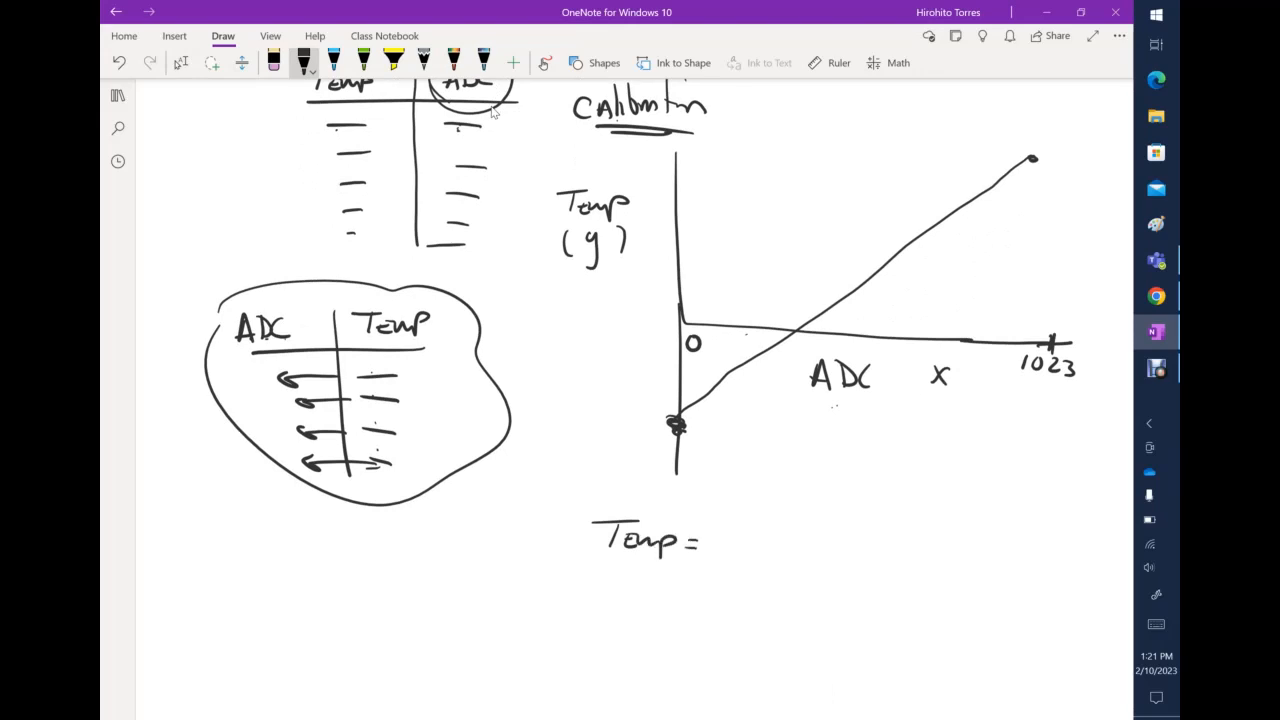
# Sketch a slope triangle under the calibration line and continue the equation with "(slope) ADC +"
pyautogui.moveTo(902, 250)
pyautogui.mouseDown()
pyautogui.moveTo(904, 296)
pyautogui.moveTo(855, 291)
pyautogui.mouseUp()
pyautogui.moveTo(748, 530)
pyautogui.mouseDown()
pyautogui.moveTo(738, 546)
pyautogui.moveTo(754, 546)
pyautogui.mouseUp()
pyautogui.moveTo(768, 534); pyautogui.dragTo(808, 546)
pyautogui.moveTo(734, 522); pyautogui.dragTo(730, 556)
pyautogui.moveTo(800, 512)
pyautogui.mouseDown()
pyautogui.moveTo(806, 560)
pyautogui.moveTo(852, 542)
pyautogui.mouseUp()
pyautogui.moveTo(858, 530); pyautogui.dragTo(858, 552)
pyautogui.moveTo(887, 532)
pyautogui.mouseDown()
pyautogui.moveTo(889, 550)
pyautogui.moveTo(940, 540)
pyautogui.mouseUp()
pyautogui.moveTo(925, 528); pyautogui.dragTo(922, 562)
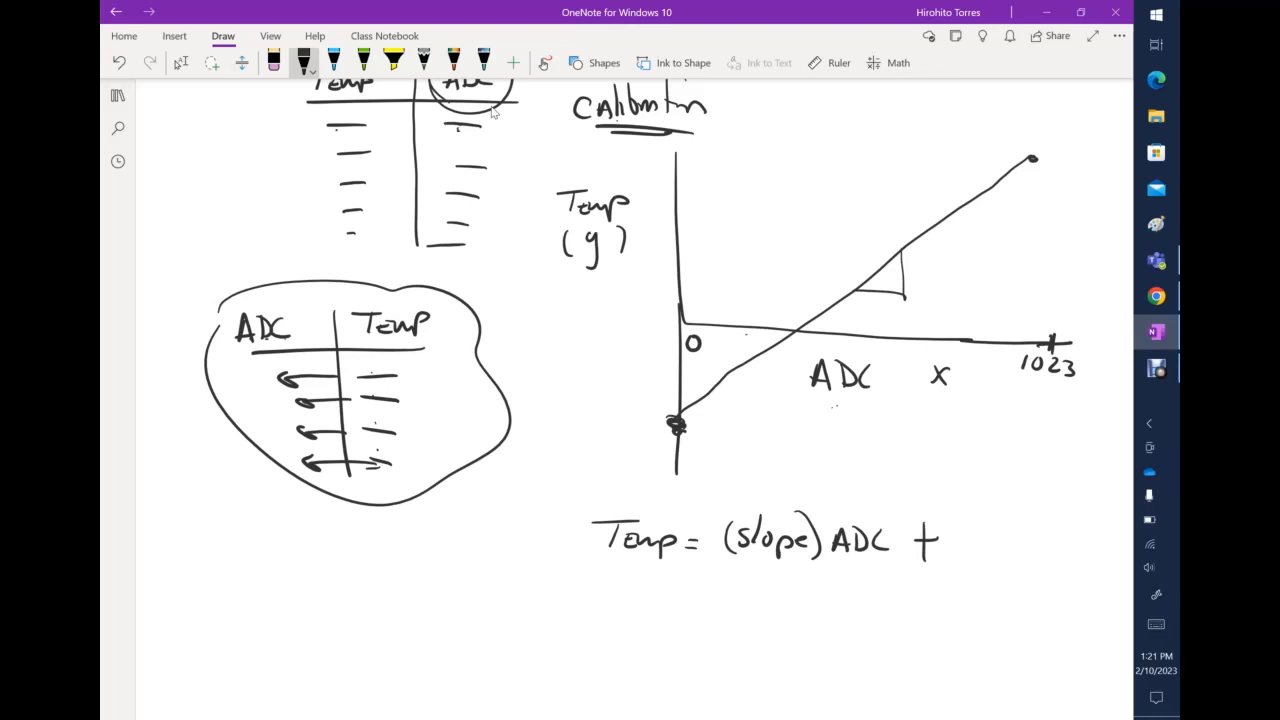
# Finish the temperature equation with the term "Int." and frame the whole equation with a rectangle
pyautogui.moveTo(986, 522)
pyautogui.mouseDown()
pyautogui.moveTo(983, 550)
pyautogui.moveTo(994, 548)
pyautogui.mouseUp()
pyautogui.moveTo(968, 516)
pyautogui.mouseDown()
pyautogui.moveTo(988, 516)
pyautogui.moveTo(1010, 548)
pyautogui.mouseUp()
pyautogui.moveTo(1012, 500)
pyautogui.mouseDown()
pyautogui.moveTo(1016, 552)
pyautogui.moveTo(1026, 524)
pyautogui.mouseUp()
pyautogui.click(1033, 548)
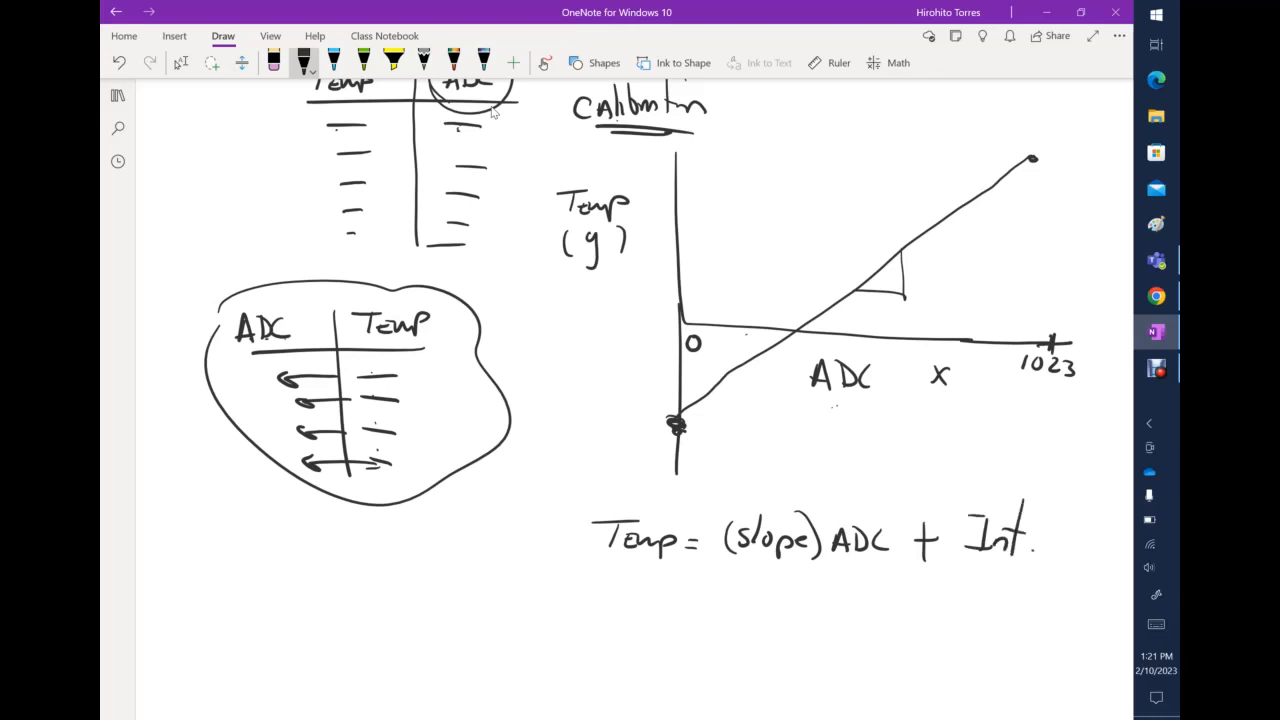
pyautogui.moveTo(576, 497)
pyautogui.mouseDown()
pyautogui.moveTo(575, 580)
pyautogui.moveTo(738, 493)
pyautogui.moveTo(1074, 496)
pyautogui.moveTo(922, 610)
pyautogui.moveTo(576, 590)
pyautogui.mouseUp()
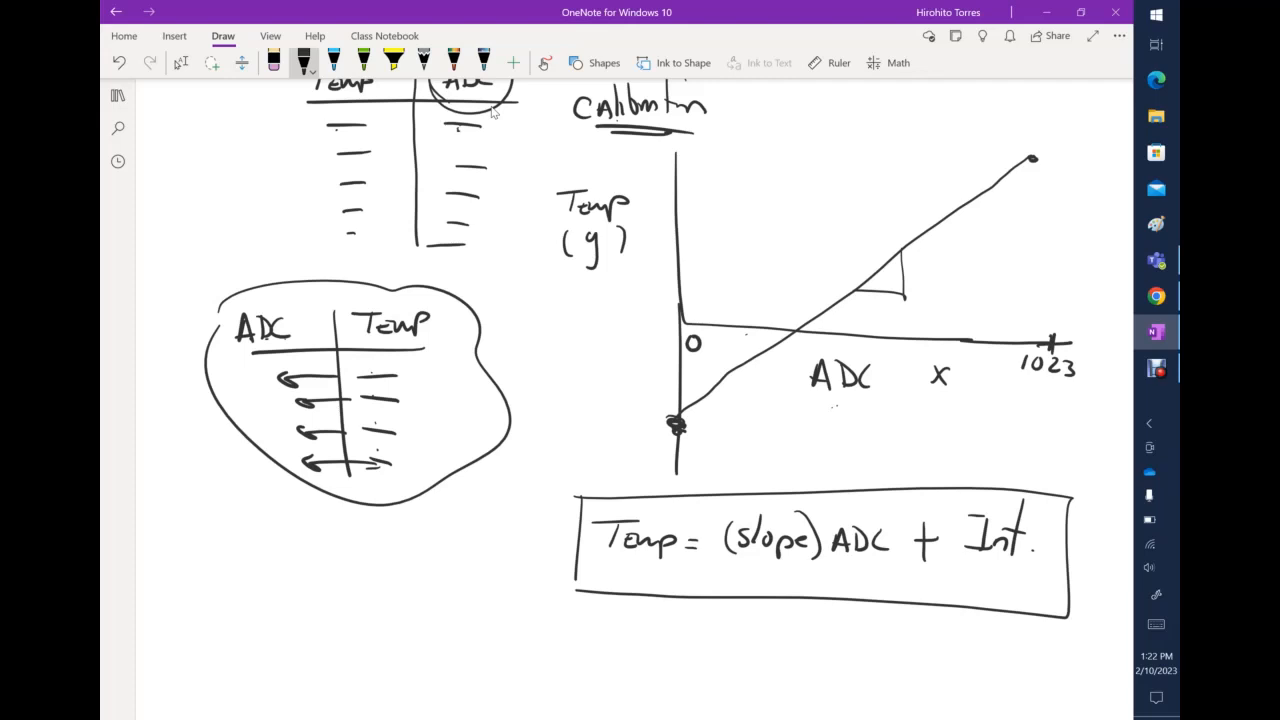
# Below the equation, sketch a blob labelled T and connect it to a second blob containing the double-underlined word Sensor
pyautogui.scroll(-4, 491, 112)
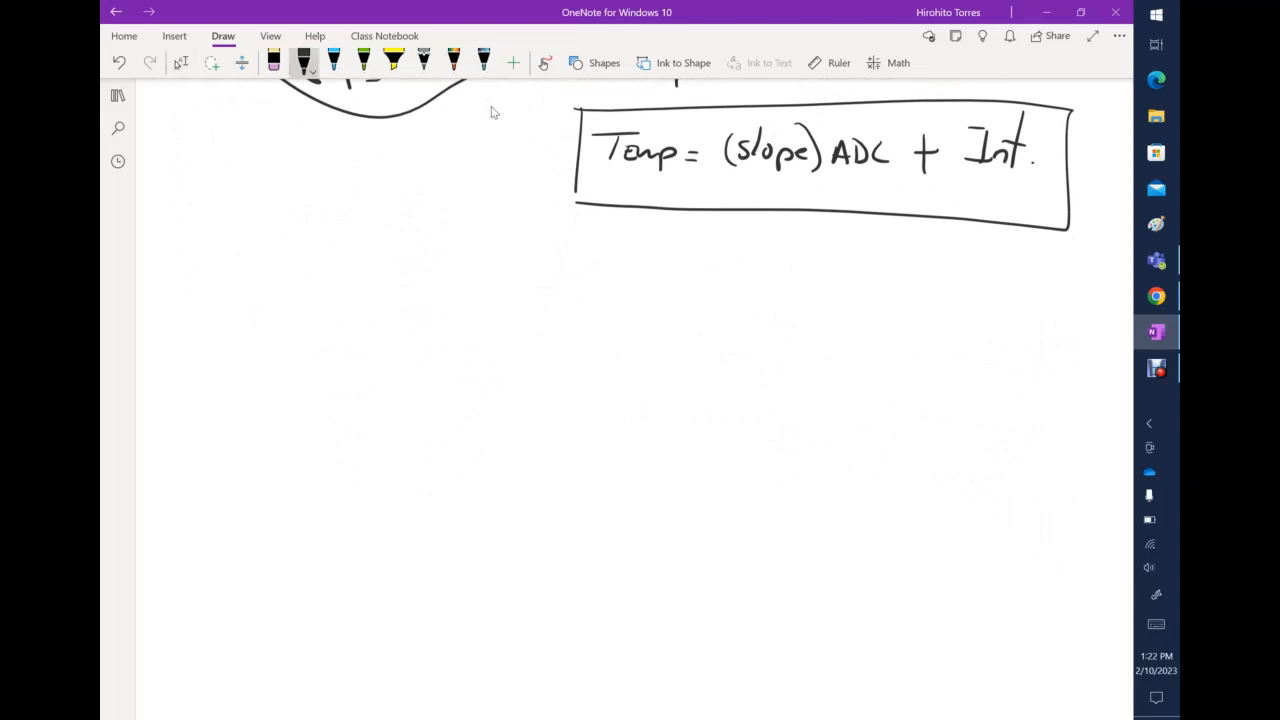
pyautogui.moveTo(326, 299)
pyautogui.mouseDown()
pyautogui.moveTo(268, 318)
pyautogui.moveTo(330, 438)
pyautogui.moveTo(414, 345)
pyautogui.moveTo(341, 301)
pyautogui.mouseUp()
pyautogui.moveTo(282, 341)
pyautogui.mouseDown()
pyautogui.moveTo(339, 340)
pyautogui.moveTo(313, 393)
pyautogui.mouseUp()
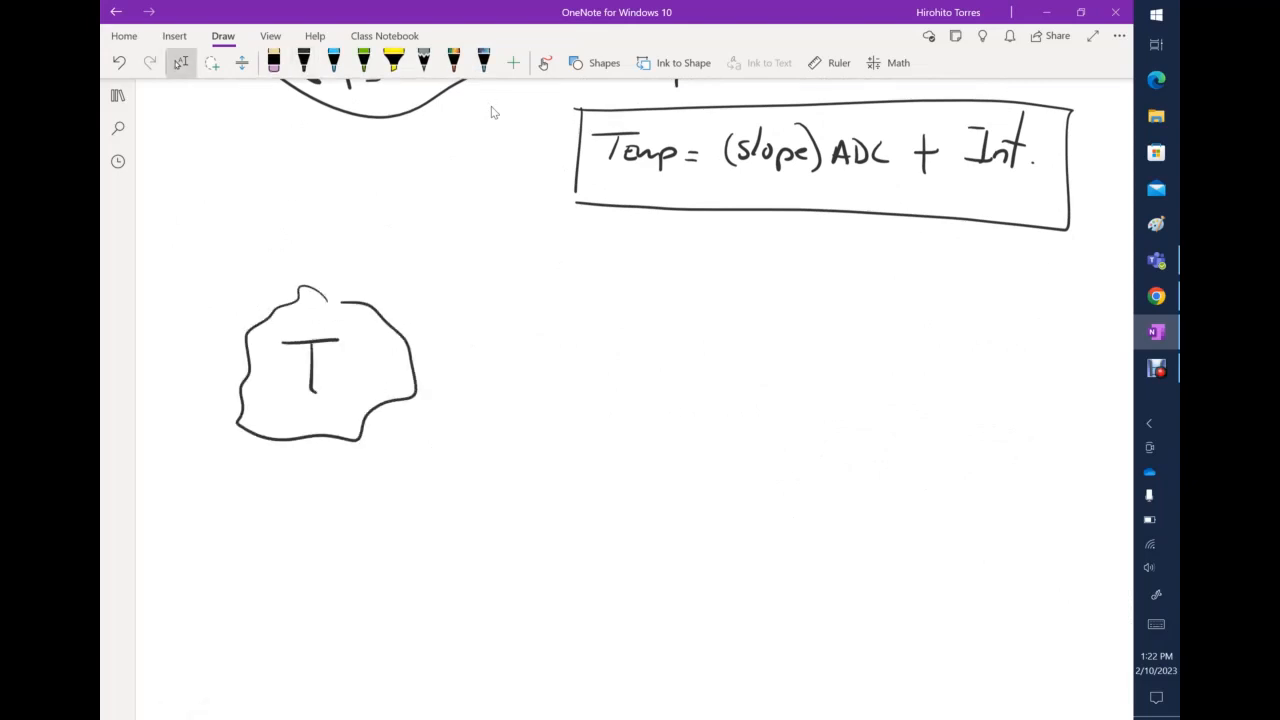
pyautogui.moveTo(413, 364); pyautogui.dragTo(500, 363)
pyautogui.moveTo(532, 285)
pyautogui.mouseDown()
pyautogui.moveTo(500, 356)
pyautogui.moveTo(628, 410)
pyautogui.moveTo(536, 284)
pyautogui.mouseUp()
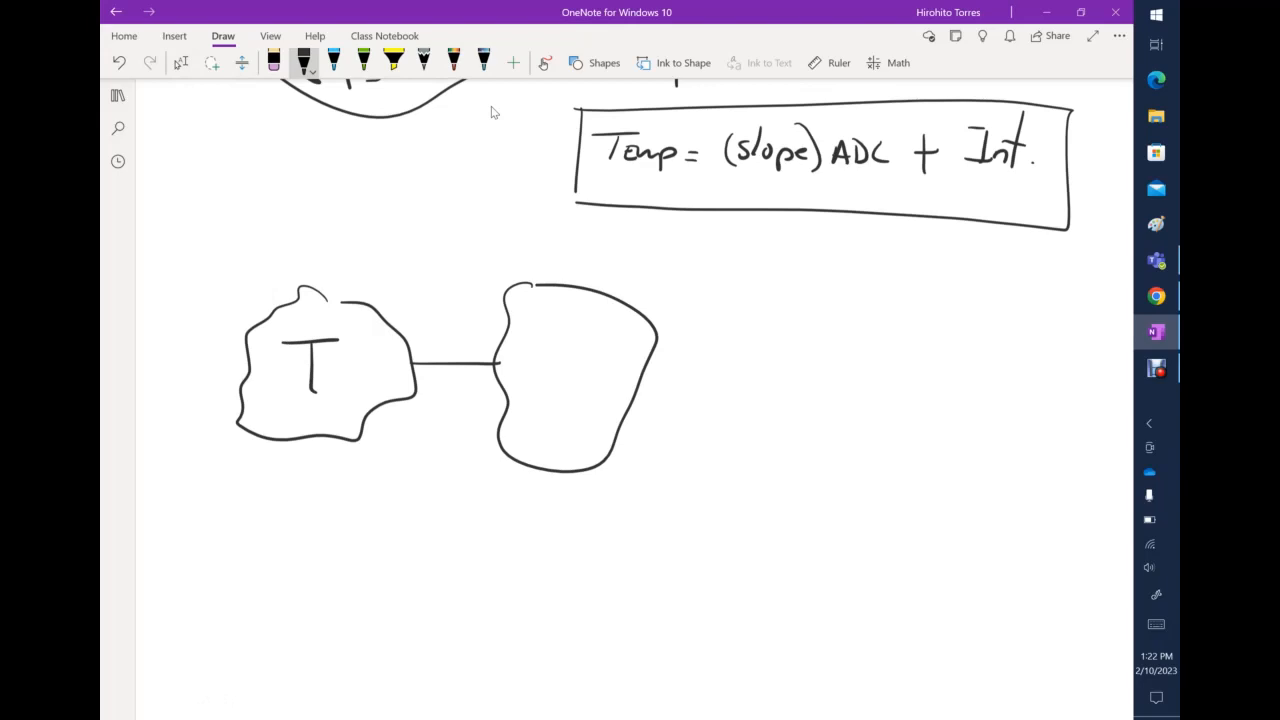
pyautogui.moveTo(534, 352)
pyautogui.mouseDown()
pyautogui.moveTo(516, 376)
pyautogui.moveTo(596, 360)
pyautogui.mouseUp()
pyautogui.moveTo(602, 376); pyautogui.dragTo(620, 360)
pyautogui.moveTo(542, 391)
pyautogui.mouseDown()
pyautogui.moveTo(596, 389)
pyautogui.moveTo(586, 403)
pyautogui.mouseUp()
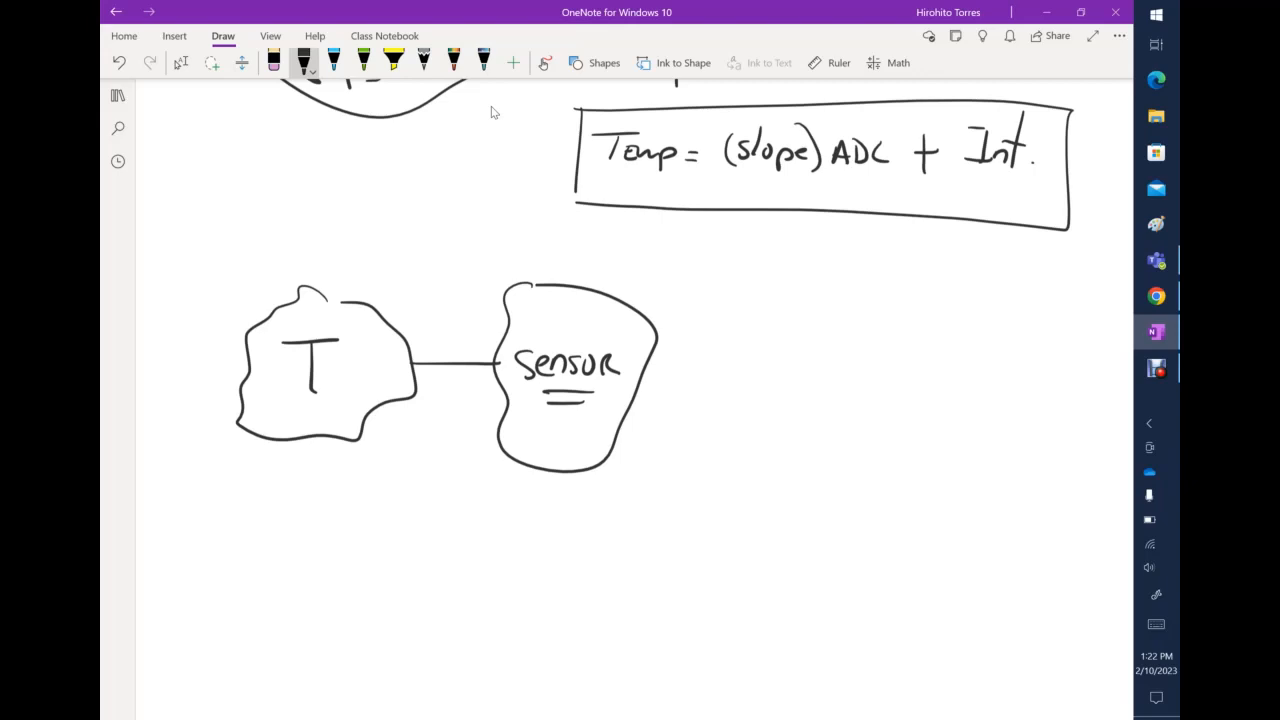
# Draw an arrow from the upper side of the Sensor blob to a box labelled R
pyautogui.moveTo(653, 333); pyautogui.dragTo(742, 336)
pyautogui.moveTo(757, 292); pyautogui.dragTo(757, 351)
pyautogui.moveTo(756, 294)
pyautogui.mouseDown()
pyautogui.moveTo(814, 354)
pyautogui.moveTo(754, 352)
pyautogui.mouseUp()
pyautogui.moveTo(792, 314)
pyautogui.mouseDown()
pyautogui.moveTo(792, 338)
pyautogui.moveTo(806, 340)
pyautogui.mouseUp()
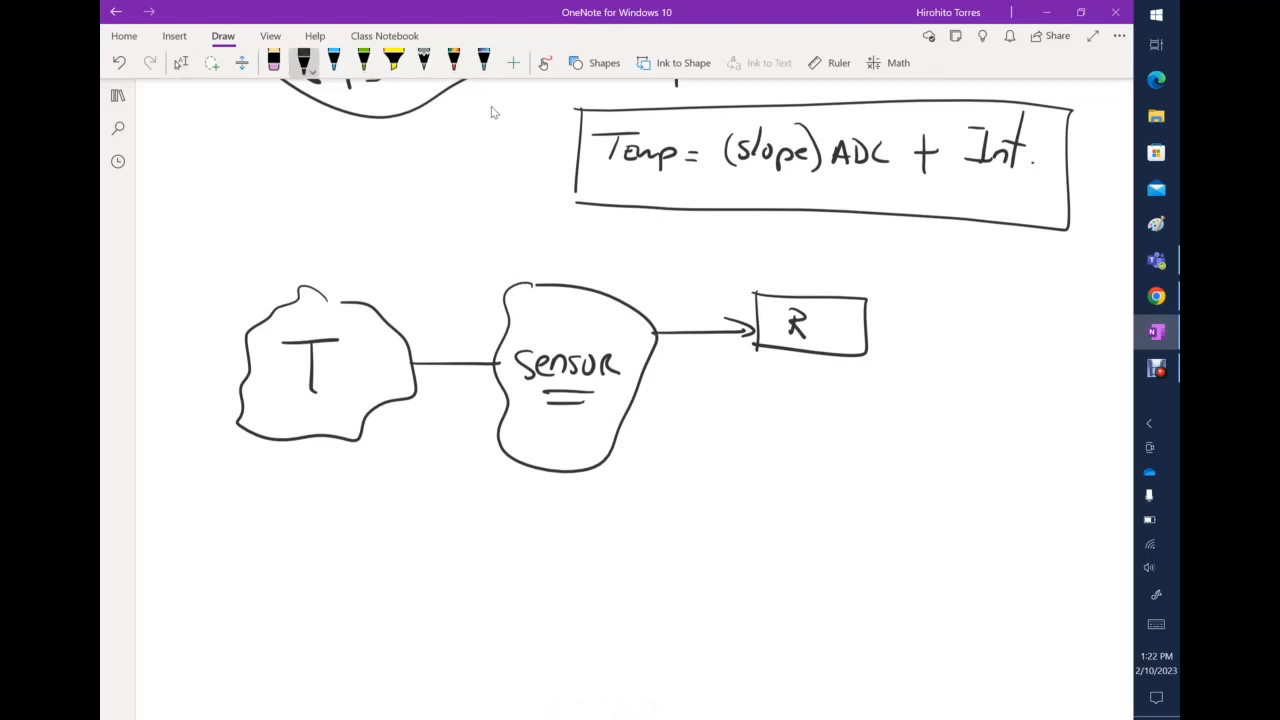
# Continue the R branch with an arrow to a box labelled V.D. and an output arrow labelled Vout
pyautogui.moveTo(867, 327); pyautogui.dragTo(906, 327)
pyautogui.moveTo(894, 320); pyautogui.dragTo(914, 352)
pyautogui.moveTo(914, 300)
pyautogui.mouseDown()
pyautogui.moveTo(1010, 302)
pyautogui.moveTo(912, 356)
pyautogui.moveTo(938, 314)
pyautogui.moveTo(953, 336)
pyautogui.mouseUp()
pyautogui.click(944, 325)
pyautogui.moveTo(953, 312)
pyautogui.mouseDown()
pyautogui.moveTo(954, 334)
pyautogui.moveTo(1066, 325)
pyautogui.mouseUp()
pyautogui.moveTo(1050, 318); pyautogui.dragTo(1050, 332)
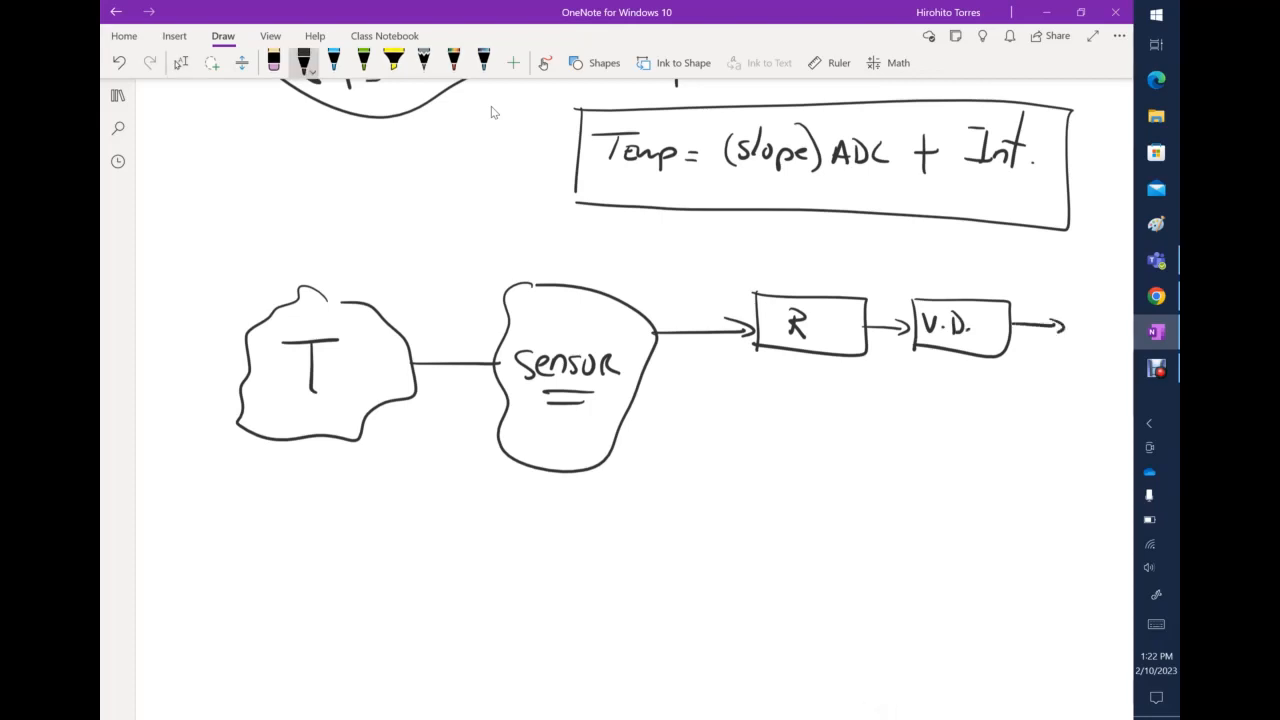
pyautogui.moveTo(1026, 286); pyautogui.dragTo(1048, 302)
pyautogui.moveTo(1056, 300); pyautogui.dragTo(1068, 314)
pyautogui.moveTo(1077, 272)
pyautogui.mouseDown()
pyautogui.moveTo(1078, 310)
pyautogui.moveTo(1080, 290)
pyautogui.mouseUp()
# Draw a second, lower arrow from the Sensor blob to a box containing the double-underlined word Voltage
pyautogui.click(304, 62)
pyautogui.moveTo(614, 426); pyautogui.dragTo(758, 422)
pyautogui.moveTo(742, 413)
pyautogui.mouseDown()
pyautogui.moveTo(765, 427)
pyautogui.moveTo(748, 435)
pyautogui.mouseUp()
pyautogui.moveTo(771, 390)
pyautogui.mouseDown()
pyautogui.moveTo(776, 458)
pyautogui.moveTo(908, 424)
pyautogui.moveTo(778, 456)
pyautogui.moveTo(803, 418)
pyautogui.moveTo(817, 434)
pyautogui.moveTo(834, 414)
pyautogui.mouseUp()
pyautogui.moveTo(842, 420)
pyautogui.mouseDown()
pyautogui.moveTo(852, 444)
pyautogui.moveTo(878, 426)
pyautogui.mouseUp()
pyautogui.moveTo(800, 441)
pyautogui.mouseDown()
pyautogui.moveTo(860, 444)
pyautogui.moveTo(852, 452)
pyautogui.mouseUp()
pyautogui.moveTo(842, 414); pyautogui.dragTo(842, 450)
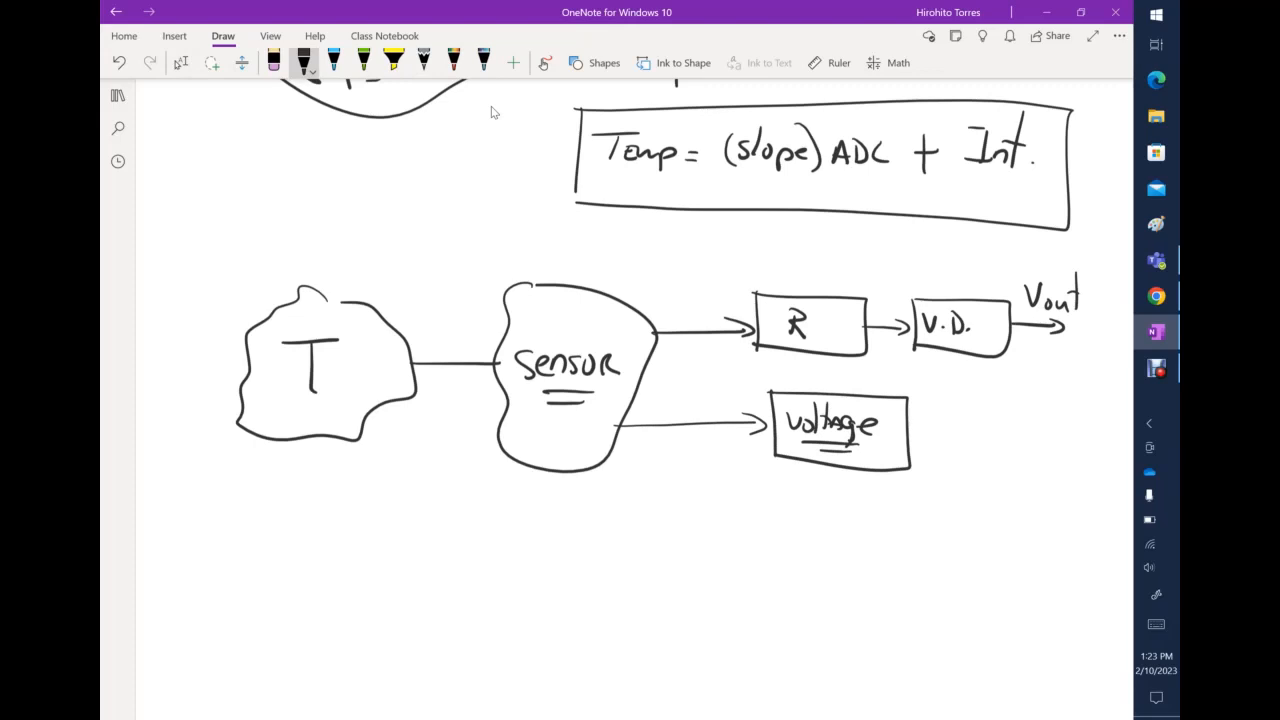
# Write the range 0 ≤ Vout ≤ 5 under the Voltage box and draw an output arrow from the box
pyautogui.moveTo(840, 489)
pyautogui.mouseDown()
pyautogui.moveTo(830, 506)
pyautogui.moveTo(841, 489)
pyautogui.moveTo(911, 516)
pyautogui.moveTo(920, 490)
pyautogui.moveTo(953, 515)
pyautogui.moveTo(992, 506)
pyautogui.moveTo(996, 517)
pyautogui.mouseUp()
pyautogui.hotkey('ctrl', 'z')
pyautogui.moveTo(1010, 490); pyautogui.dragTo(1010, 516)
pyautogui.moveTo(1013, 489); pyautogui.dragTo(1030, 488)
pyautogui.moveTo(903, 428); pyautogui.dragTo(1030, 434)
pyautogui.moveTo(1008, 422); pyautogui.dragTo(1013, 446)
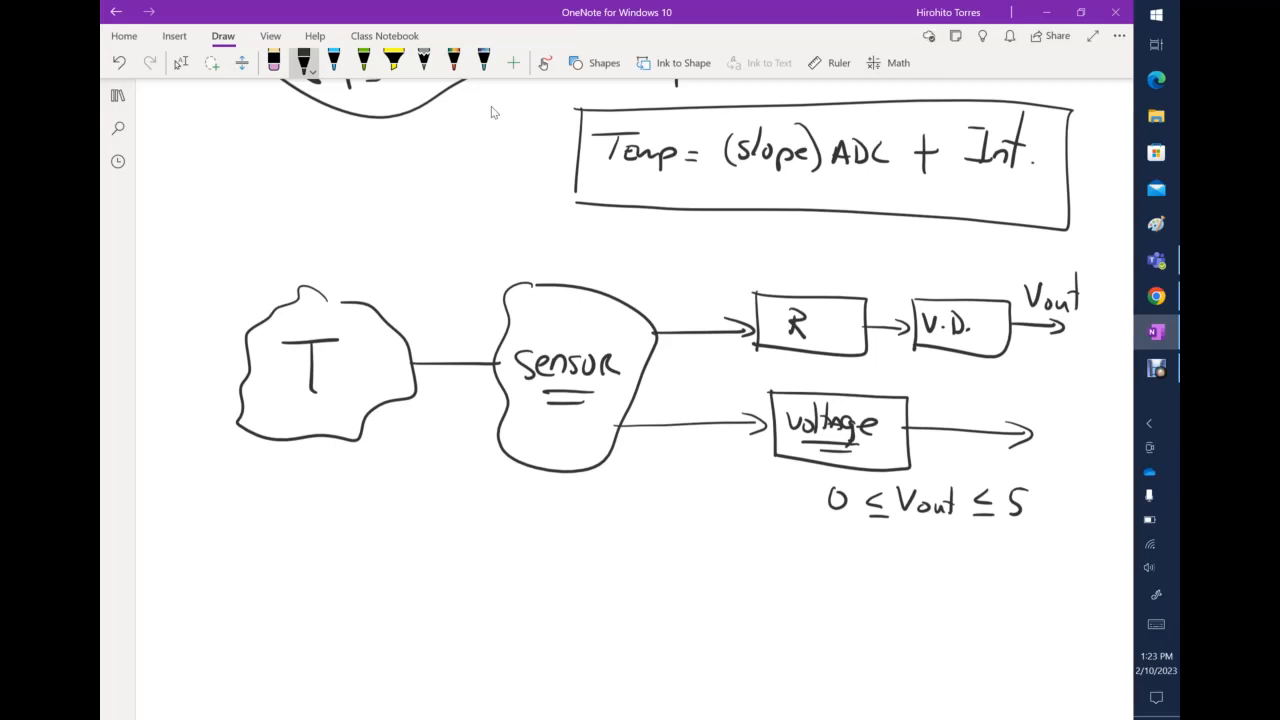
# Write a second output range, -10 ≤ Vout ≤ +10, under the first one
pyautogui.scroll(-3, 491, 112)
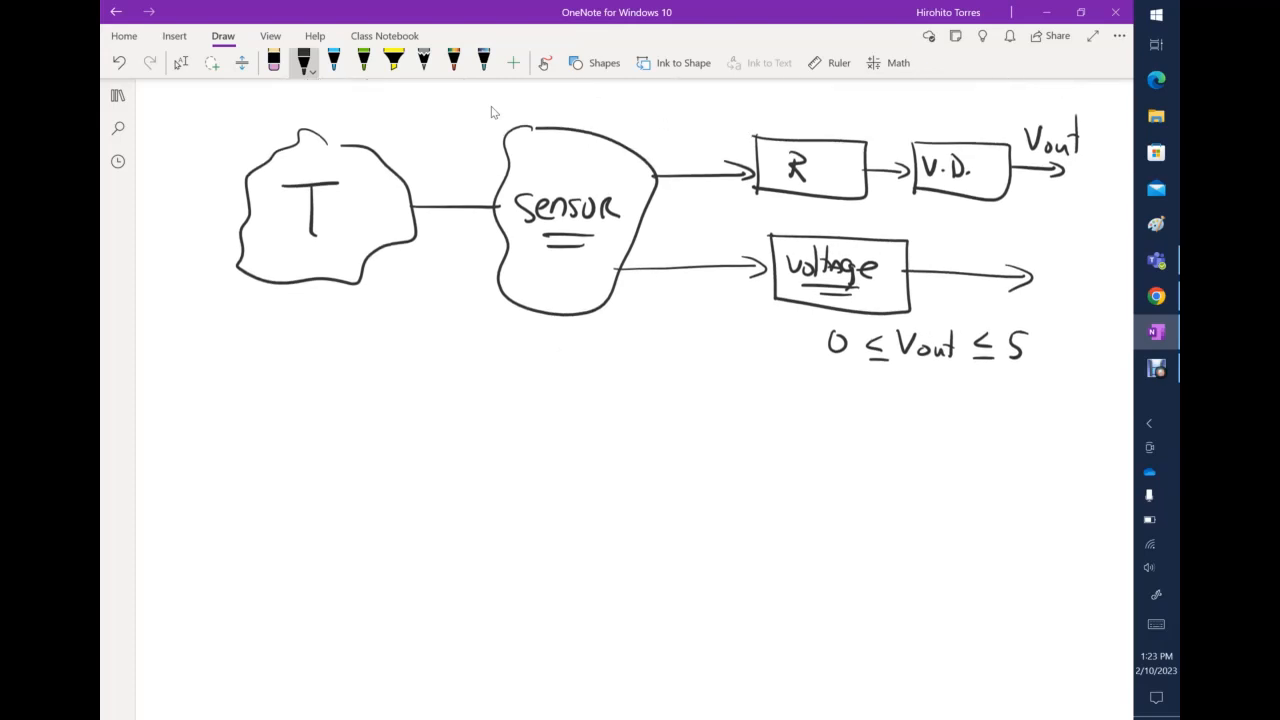
pyautogui.moveTo(828, 416); pyautogui.dragTo(822, 430)
pyautogui.moveTo(785, 431); pyautogui.dragTo(817, 439)
pyautogui.moveTo(838, 421); pyautogui.dragTo(880, 432)
pyautogui.moveTo(865, 438)
pyautogui.mouseDown()
pyautogui.moveTo(912, 434)
pyautogui.moveTo(921, 416)
pyautogui.mouseUp()
pyautogui.moveTo(930, 428); pyautogui.dragTo(947, 425)
pyautogui.moveTo(955, 398)
pyautogui.mouseDown()
pyautogui.moveTo(955, 437)
pyautogui.moveTo(956, 423)
pyautogui.mouseUp()
pyautogui.moveTo(1000, 413); pyautogui.dragTo(1000, 430)
pyautogui.moveTo(986, 436); pyautogui.dragTo(1031, 424)
pyautogui.moveTo(1022, 415)
pyautogui.mouseDown()
pyautogui.moveTo(1022, 434)
pyautogui.moveTo(1042, 434)
pyautogui.mouseUp()
pyautogui.moveTo(1055, 416)
pyautogui.mouseDown()
pyautogui.moveTo(1048, 434)
pyautogui.moveTo(1060, 415)
pyautogui.mouseUp()
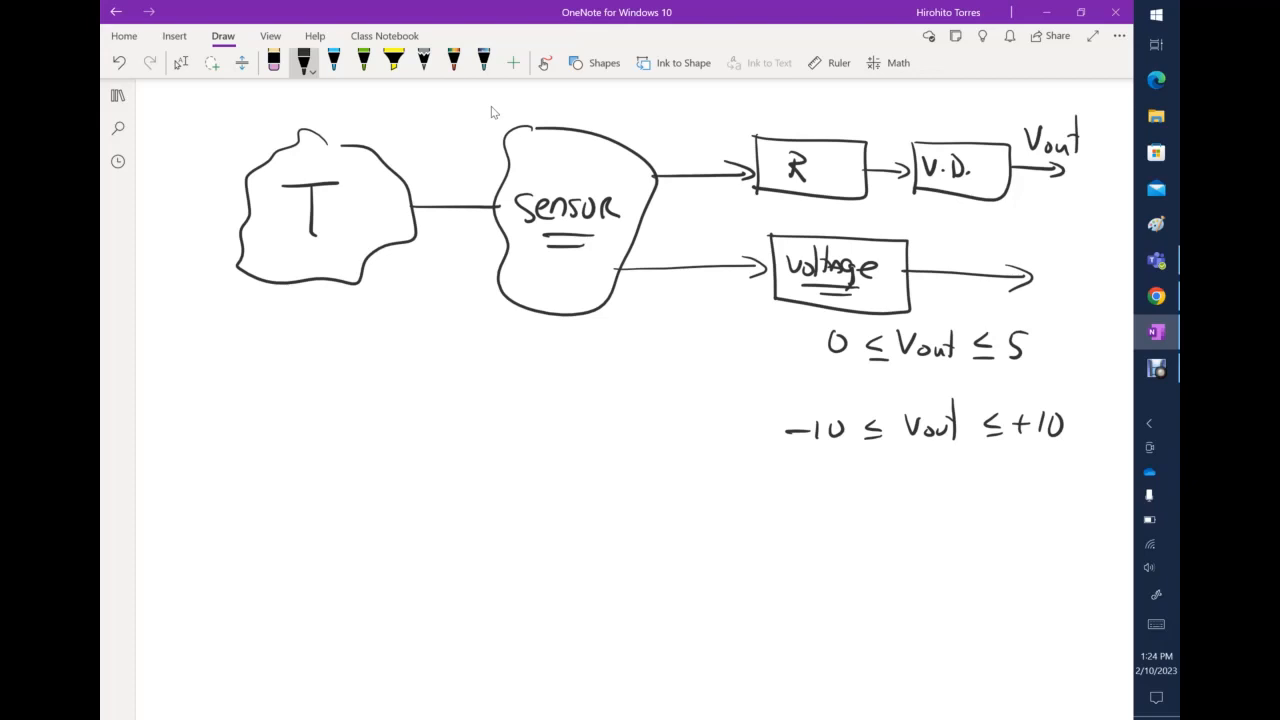
# Write a third output range, 0 ≤ Vout ≤ 100mV, beneath the -10 to +10 range
pyautogui.moveTo(830, 486)
pyautogui.mouseDown()
pyautogui.moveTo(836, 503)
pyautogui.moveTo(832, 484)
pyautogui.moveTo(890, 506)
pyautogui.moveTo(944, 480)
pyautogui.mouseUp()
pyautogui.moveTo(948, 499); pyautogui.dragTo(964, 506)
pyautogui.moveTo(967, 481); pyautogui.dragTo(968, 507)
pyautogui.moveTo(1001, 507); pyautogui.dragTo(1018, 506)
pyautogui.moveTo(1036, 483)
pyautogui.mouseDown()
pyautogui.moveTo(1030, 503)
pyautogui.moveTo(1047, 488)
pyautogui.mouseUp()
pyautogui.moveTo(1057, 488)
pyautogui.mouseDown()
pyautogui.moveTo(1055, 500)
pyautogui.moveTo(1058, 488)
pyautogui.mouseUp()
pyautogui.moveTo(1067, 488); pyautogui.dragTo(1085, 499)
pyautogui.moveTo(1092, 484)
pyautogui.mouseDown()
pyautogui.moveTo(1093, 498)
pyautogui.moveTo(1121, 483)
pyautogui.mouseUp()
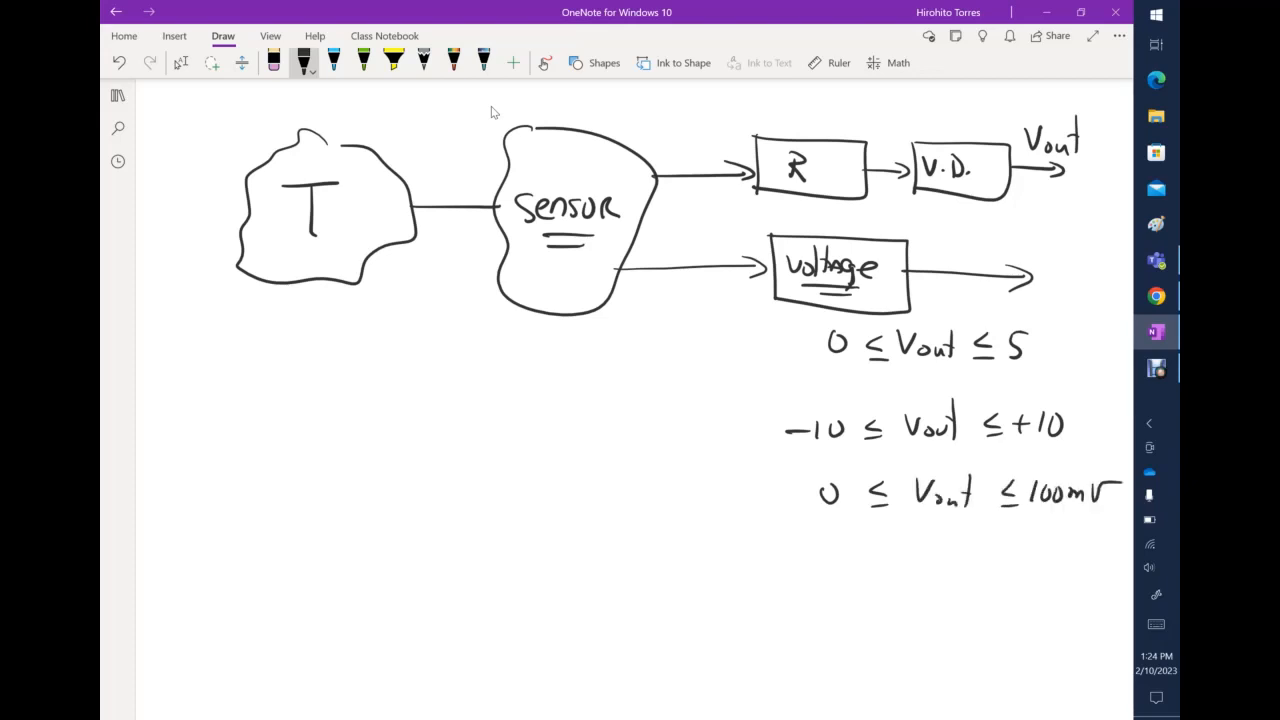
# Mark the -10 to +10 and 0 to 100mV ranges with an X each and encircle the 0 ≤ Vout ≤ 5 range
pyautogui.moveTo(769, 410)
pyautogui.mouseDown()
pyautogui.moveTo(740, 446)
pyautogui.moveTo(782, 460)
pyautogui.moveTo(746, 514)
pyautogui.mouseUp()
pyautogui.moveTo(736, 464); pyautogui.dragTo(808, 512)
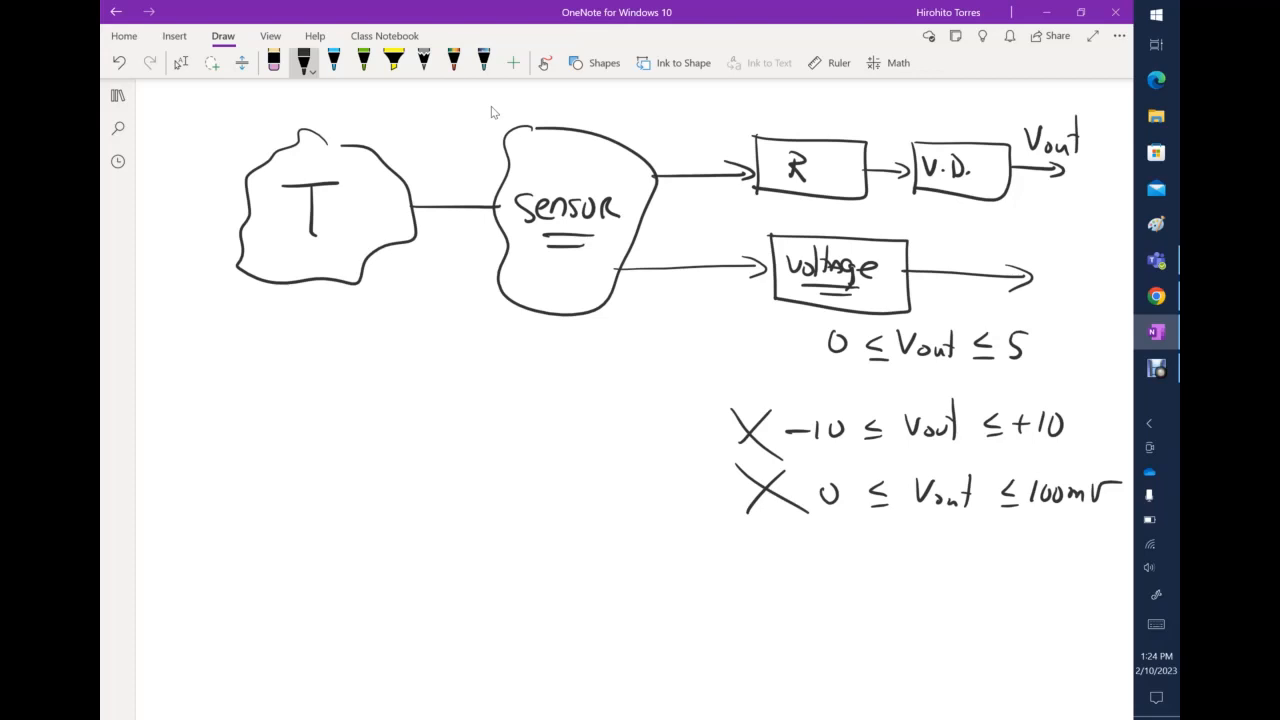
pyautogui.moveTo(768, 320)
pyautogui.mouseDown()
pyautogui.moveTo(814, 318)
pyautogui.moveTo(955, 380)
pyautogui.moveTo(726, 335)
pyautogui.mouseUp()
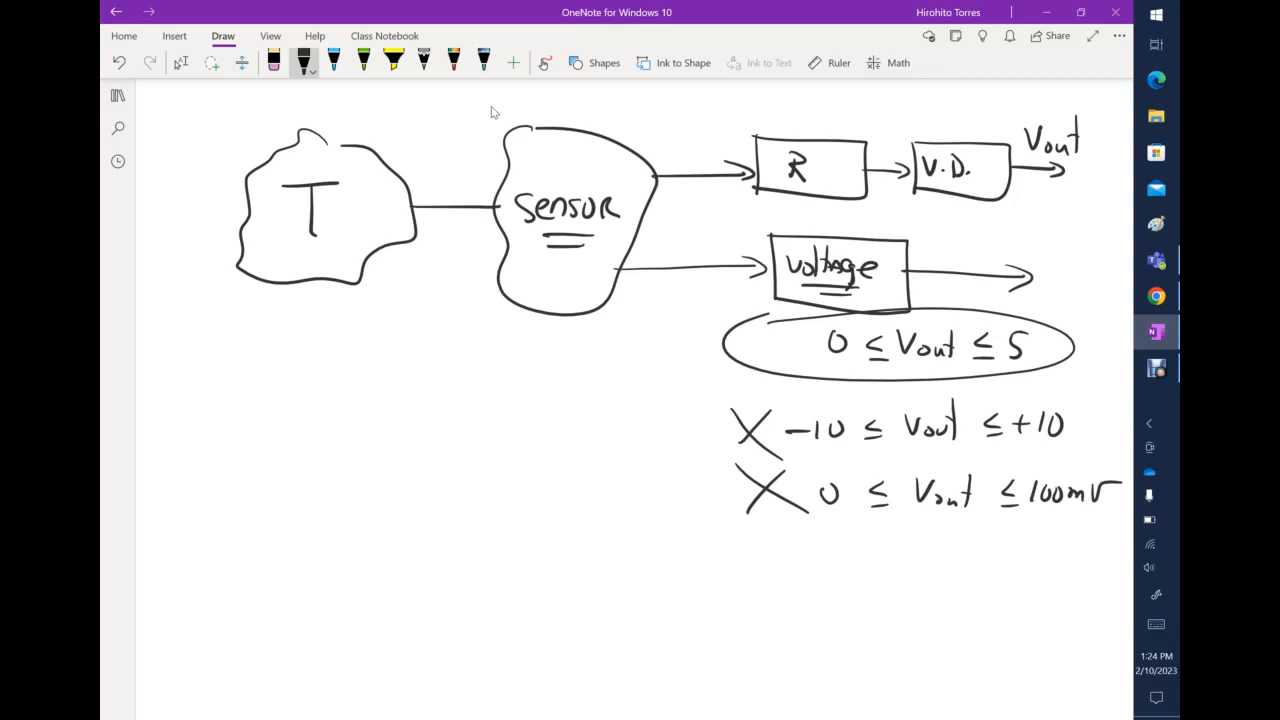
# In the earlier sensor circuit, draw an arrow pointing at the sensor box and label its output wire Vout
pyautogui.scroll(8, 491, 112)
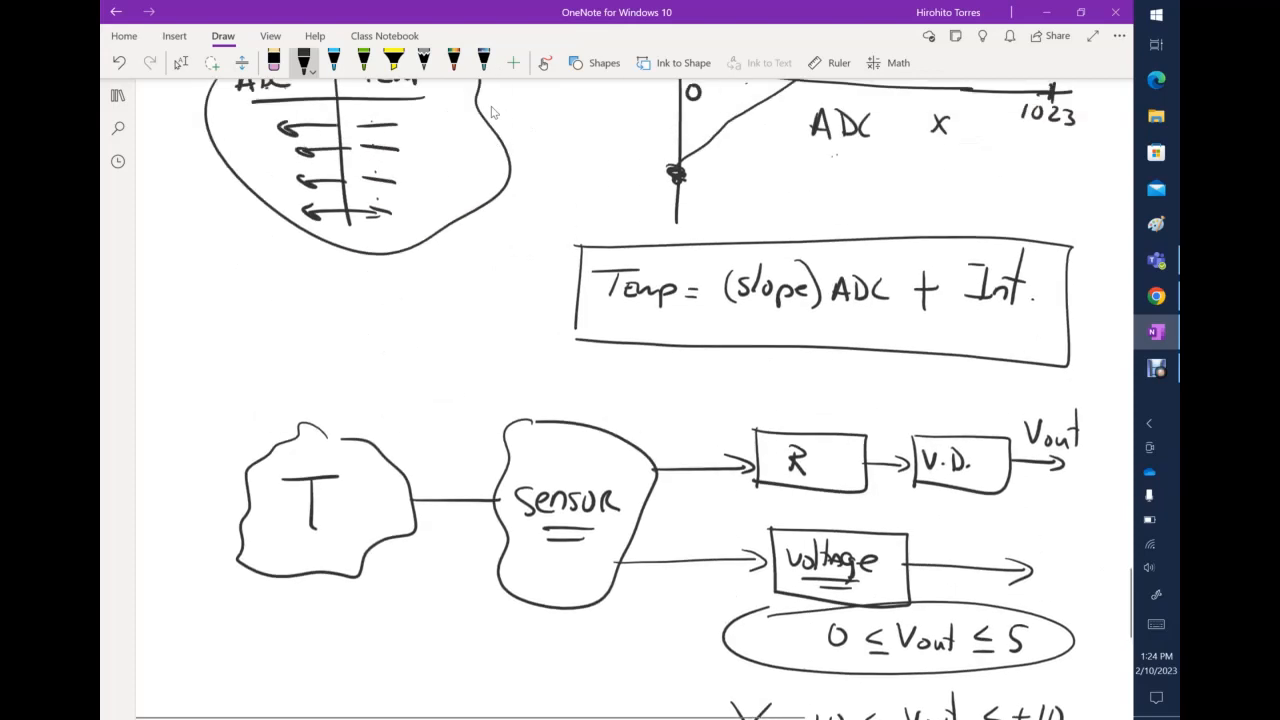
pyautogui.scroll(2, 491, 112)
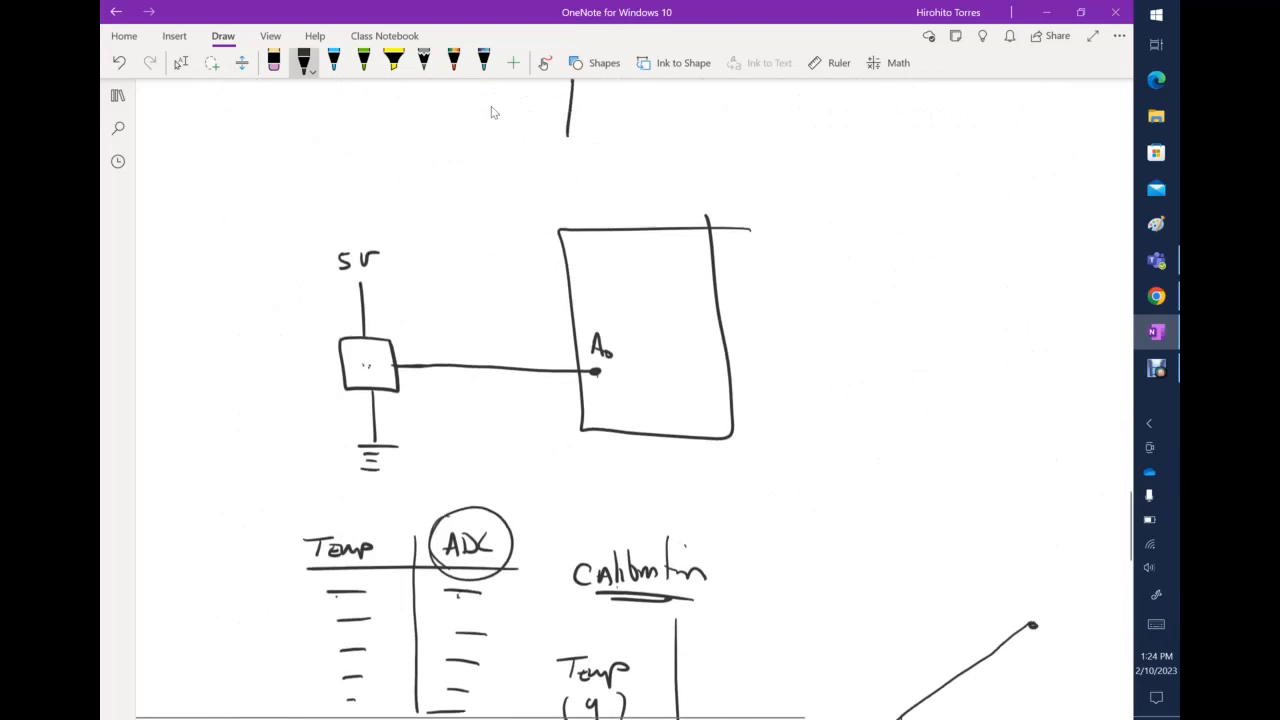
pyautogui.press('Escape')
pyautogui.moveTo(243, 386); pyautogui.dragTo(309, 421)
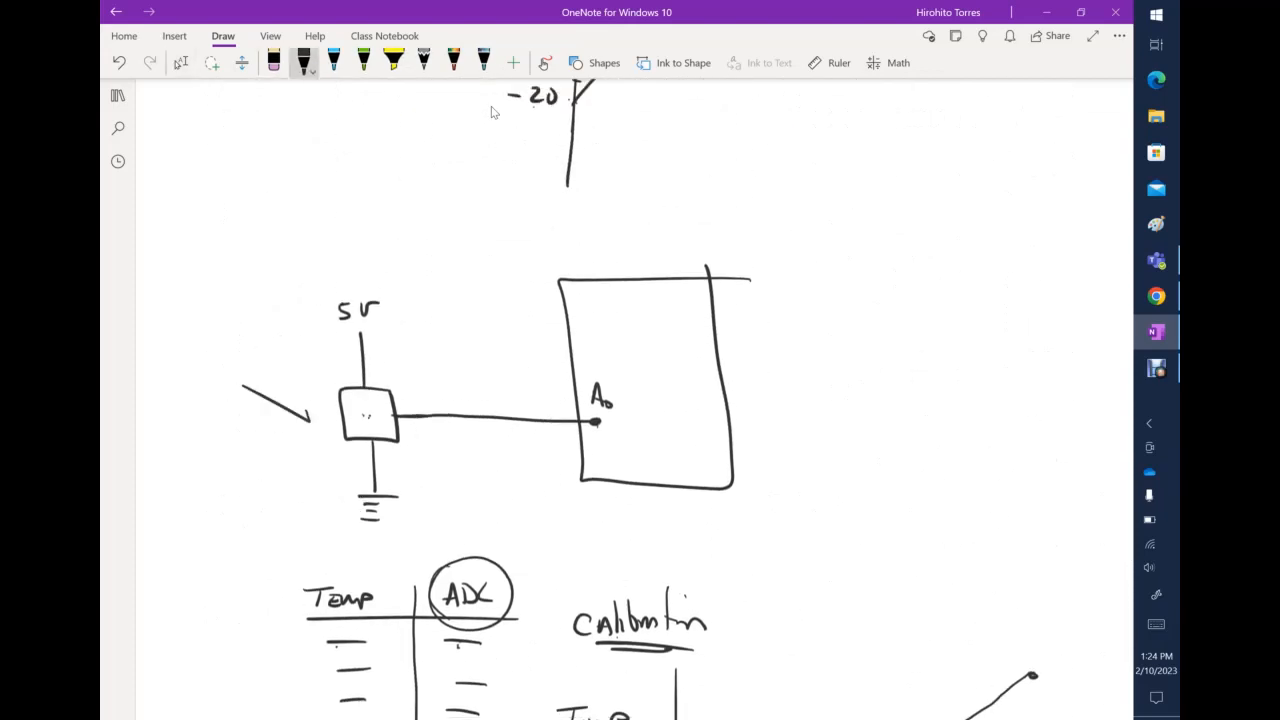
pyautogui.moveTo(415, 380); pyautogui.dragTo(471, 408)
pyautogui.moveTo(476, 378); pyautogui.dragTo(478, 405)
# Label the large box with the A0 input Arduino Uno, and add a short line with a 5 beneath it
pyautogui.moveTo(590, 348)
pyautogui.mouseDown()
pyautogui.moveTo(610, 350)
pyautogui.moveTo(607, 338)
pyautogui.mouseUp()
pyautogui.moveTo(614, 348)
pyautogui.mouseDown()
pyautogui.moveTo(630, 332)
pyautogui.moveTo(668, 350)
pyautogui.mouseUp()
pyautogui.moveTo(672, 350); pyautogui.dragTo(700, 352)
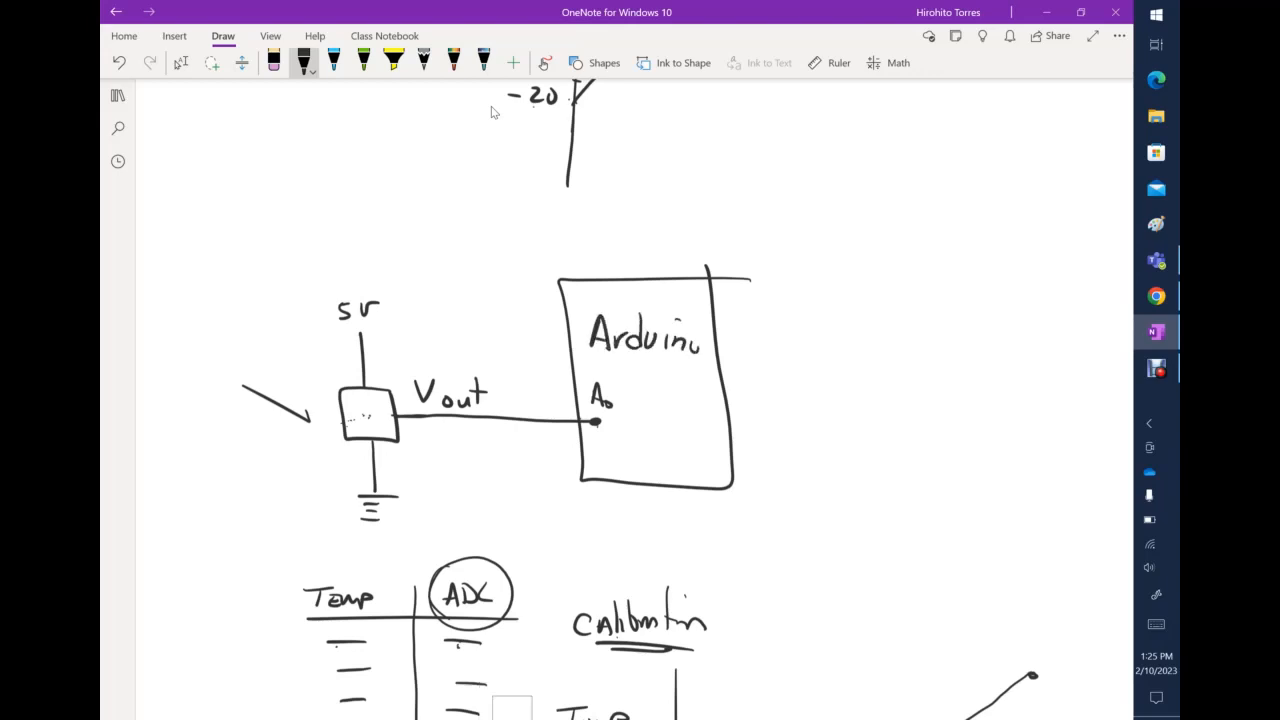
pyautogui.moveTo(624, 364); pyautogui.dragTo(652, 382)
pyautogui.moveTo(668, 362); pyautogui.dragTo(674, 392)
pyautogui.moveTo(660, 402); pyautogui.dragTo(648, 432)
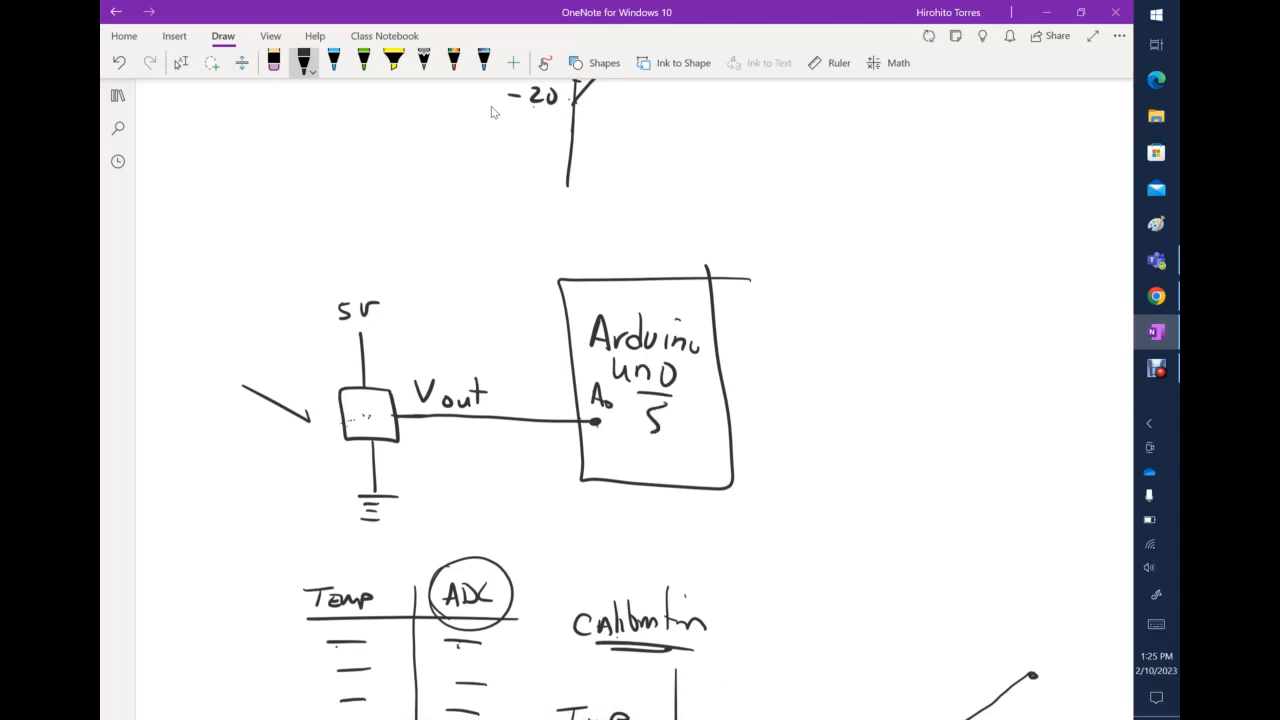
pyautogui.scroll(-10, 491, 112)
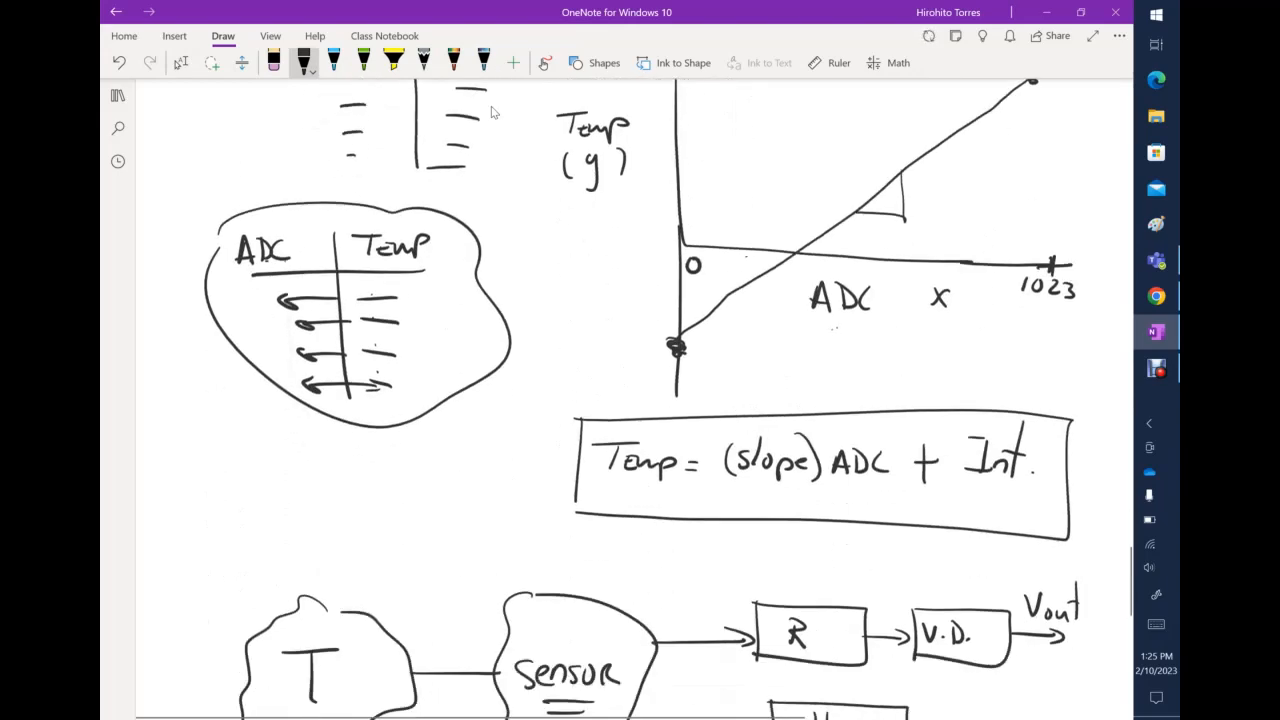
pyautogui.scroll(-8, 491, 112)
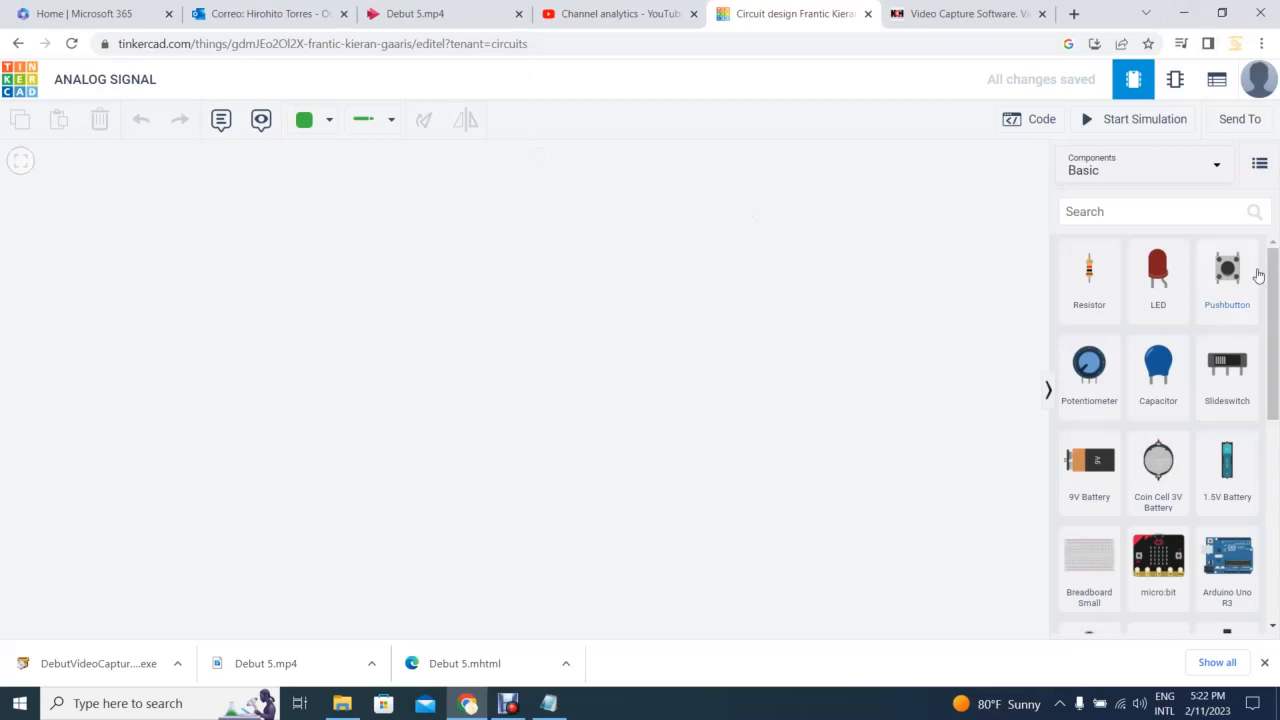
# In Tinkercad's ANALOG SIGNAL circuit, list all components, search for TEMP and choose the temperature sensor tmp36 suggestion
pyautogui.moveTo(1272, 285); pyautogui.dragTo(1276, 107)
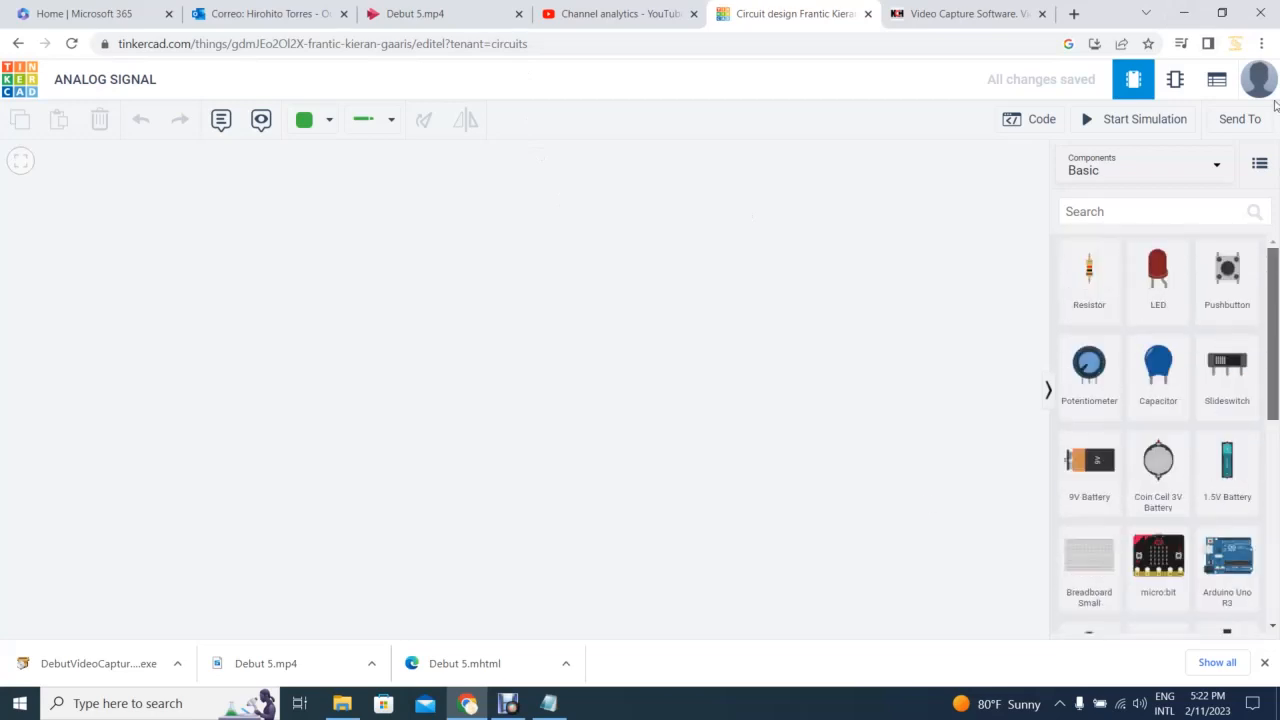
pyautogui.click(1208, 170)
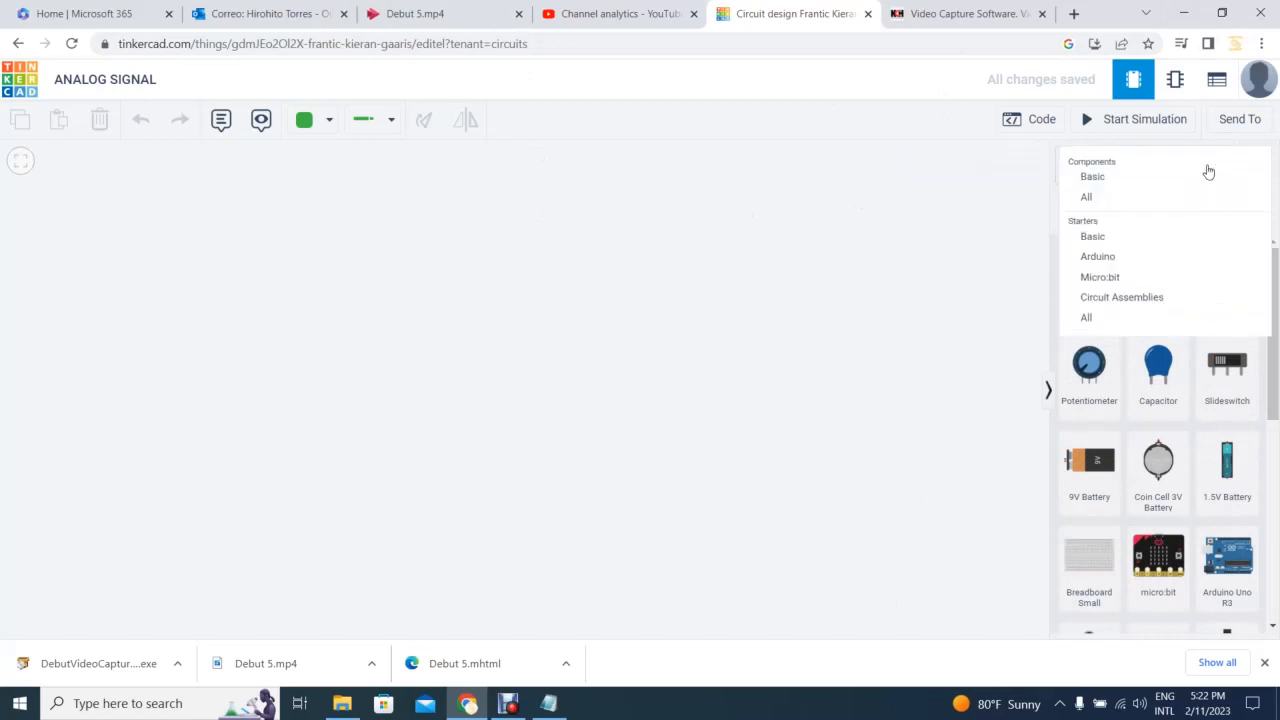
pyautogui.click(1146, 202)
pyautogui.moveTo(1274, 272); pyautogui.dragTo(1276, 418)
pyautogui.click(1166, 212)
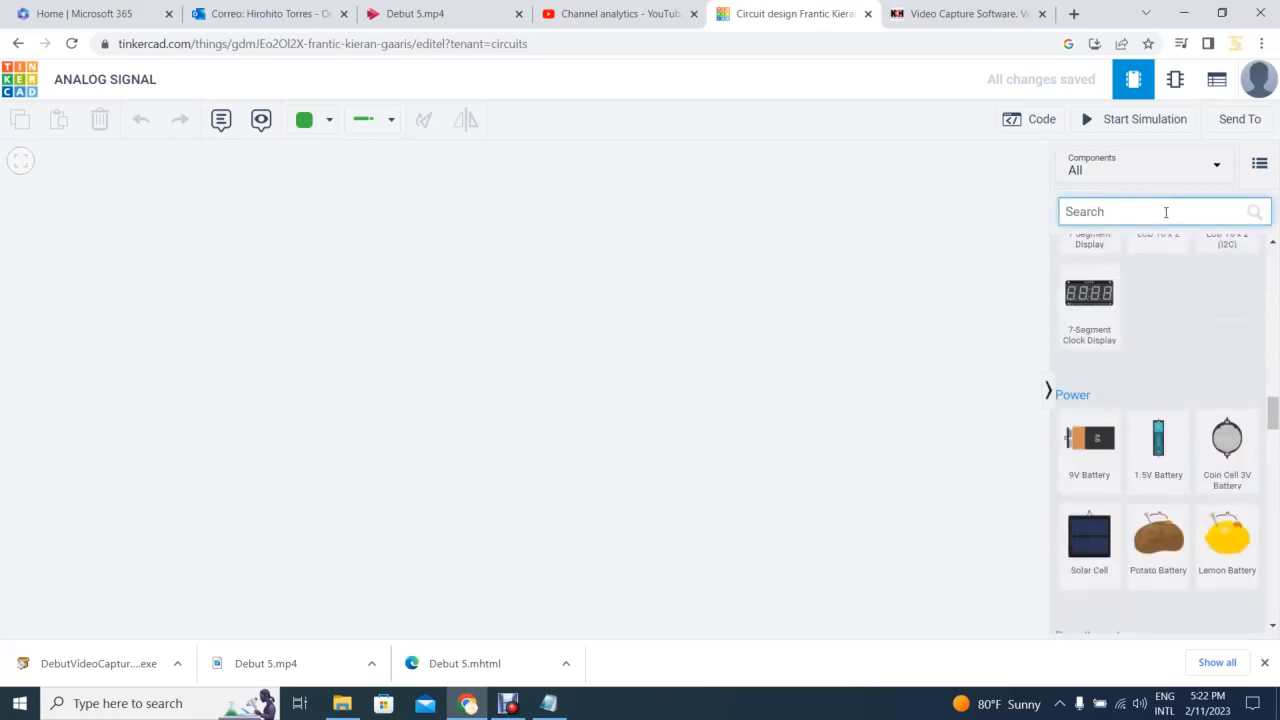
pyautogui.write('TEMP')
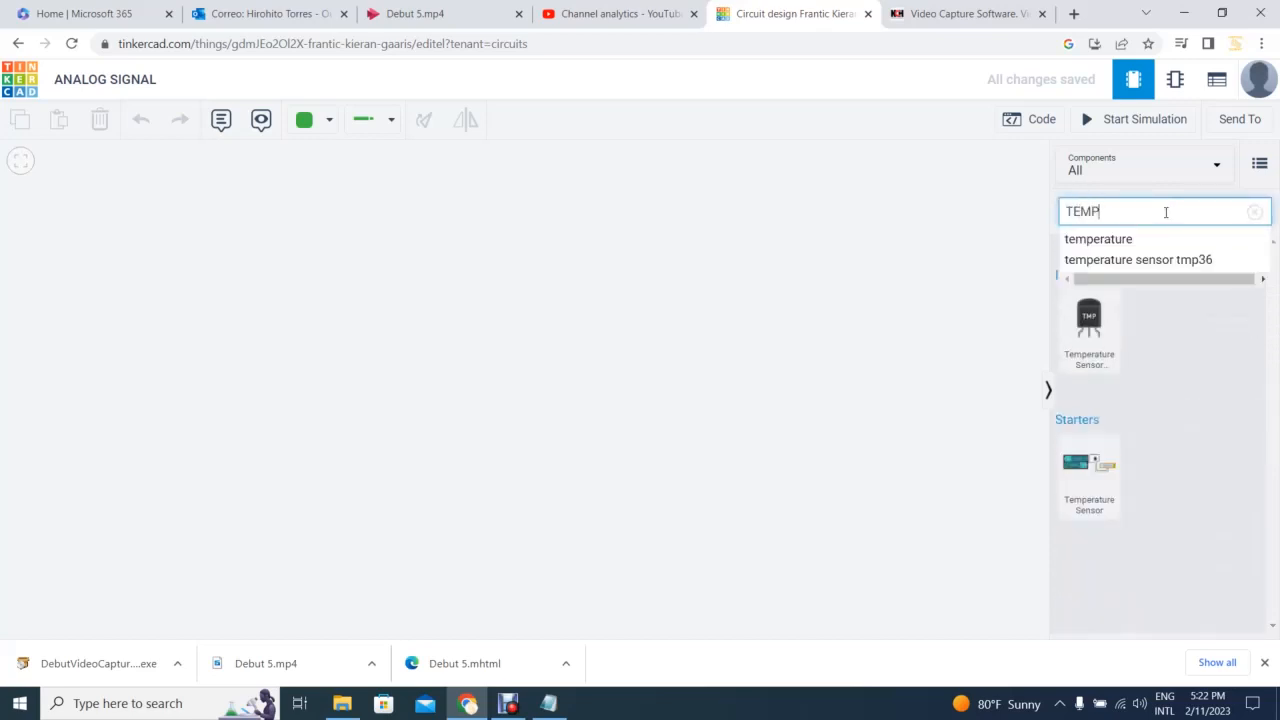
pyautogui.click(1146, 266)
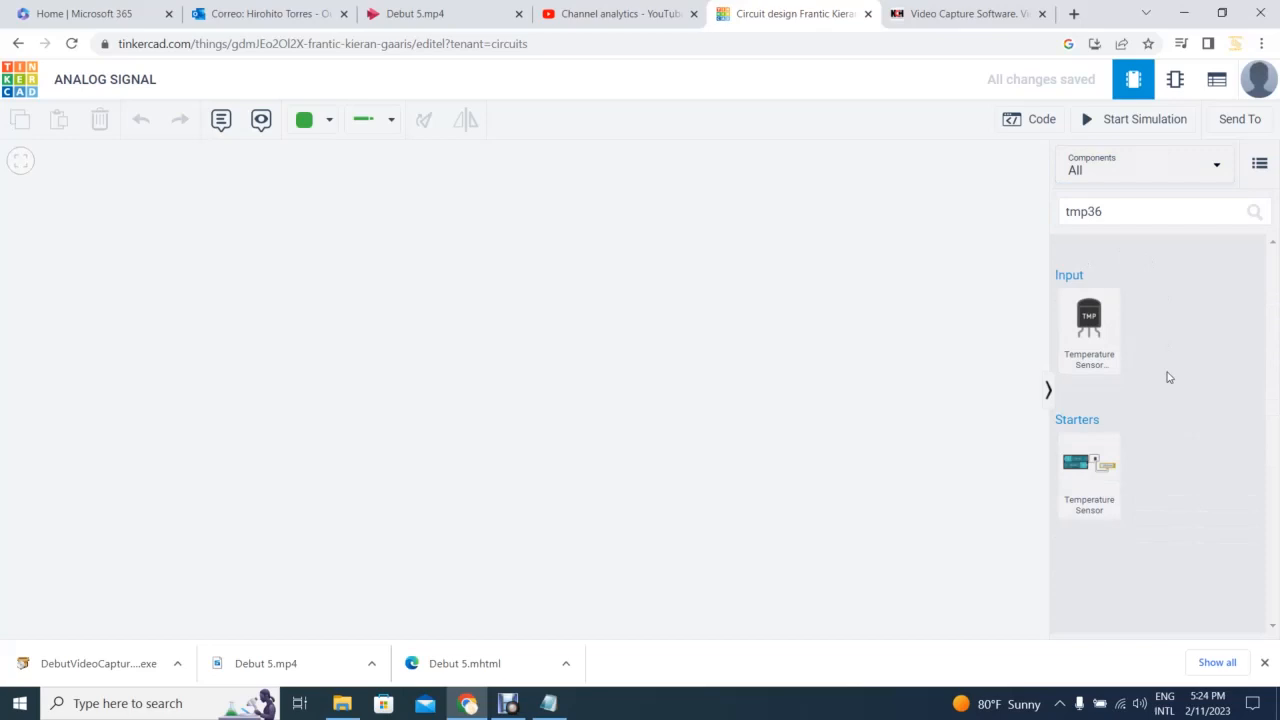
# Place a TMP36 temperature sensor on the empty workplane, reposition it near the upper middle and deselect it
pyautogui.click(1088, 330)
pyautogui.moveTo(1088, 328); pyautogui.dragTo(691, 262)
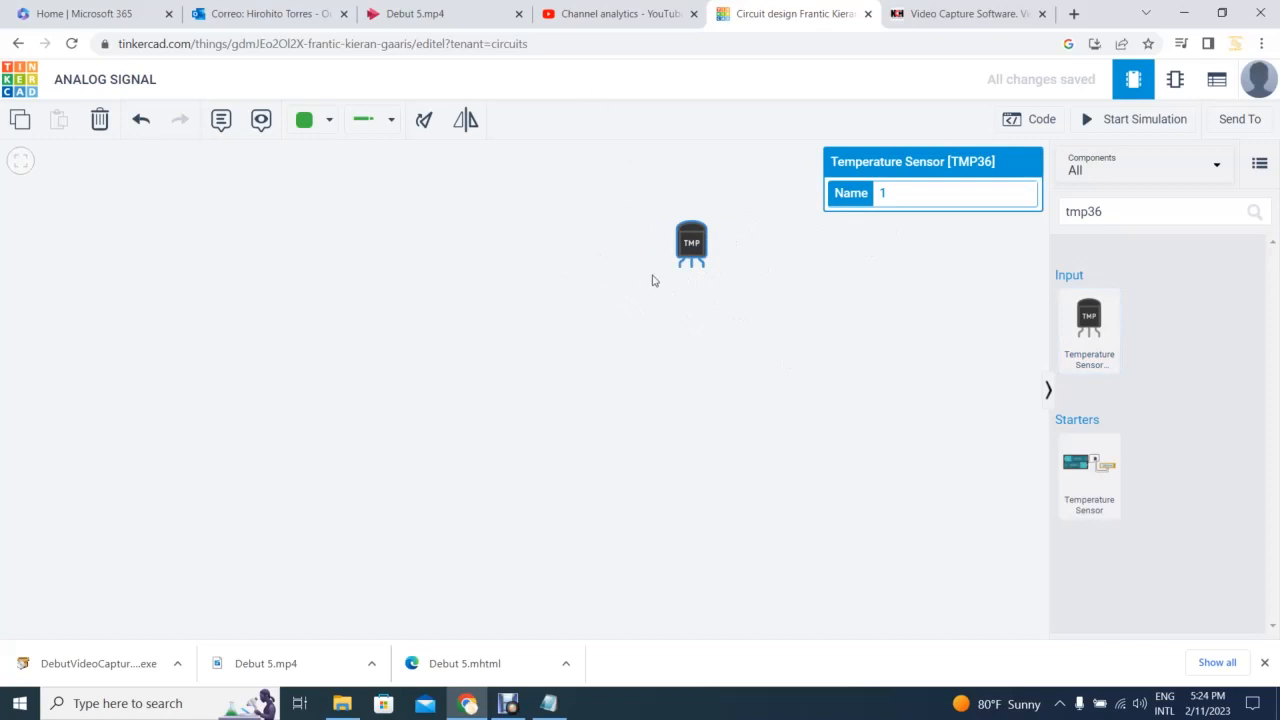
pyautogui.moveTo(694, 236); pyautogui.dragTo(633, 213)
pyautogui.click(700, 337)
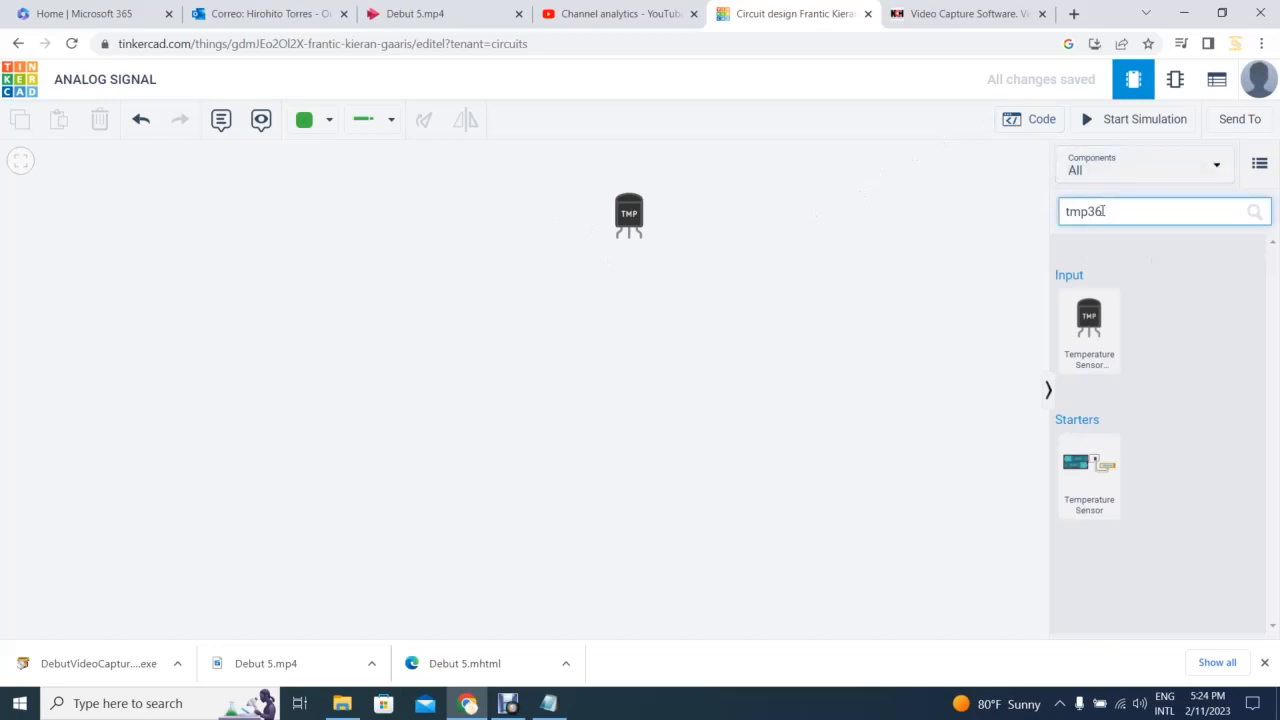
# Replace the component search term with METER and choose the multimeter suggestion
pyautogui.press('e')
pyautogui.press('e')
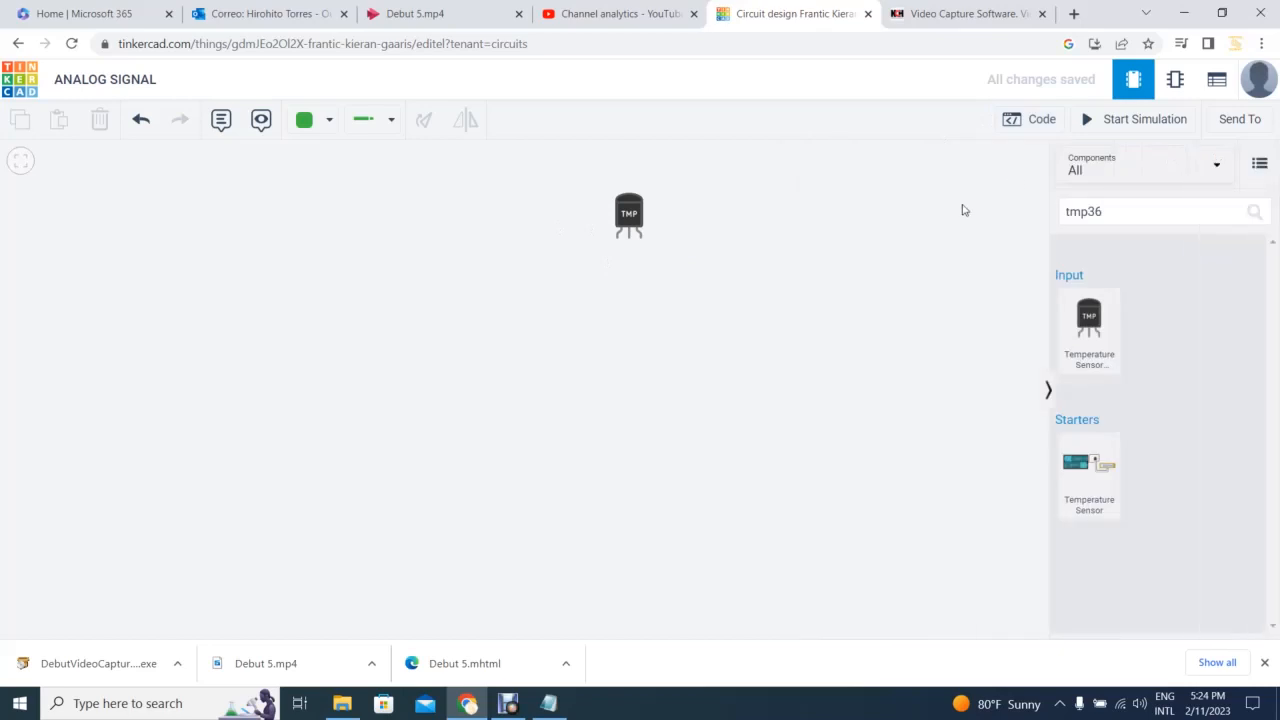
pyautogui.click(1156, 216)
pyautogui.write('METER')
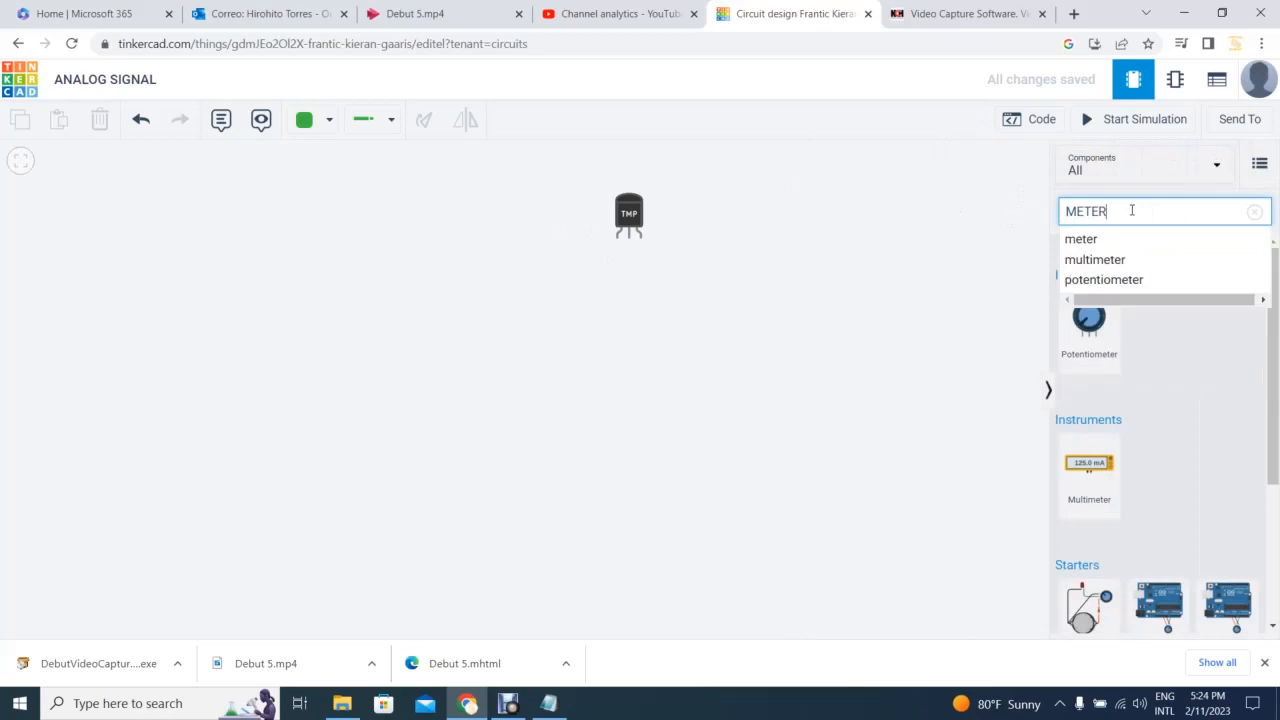
pyautogui.doubleClick(1094, 261)
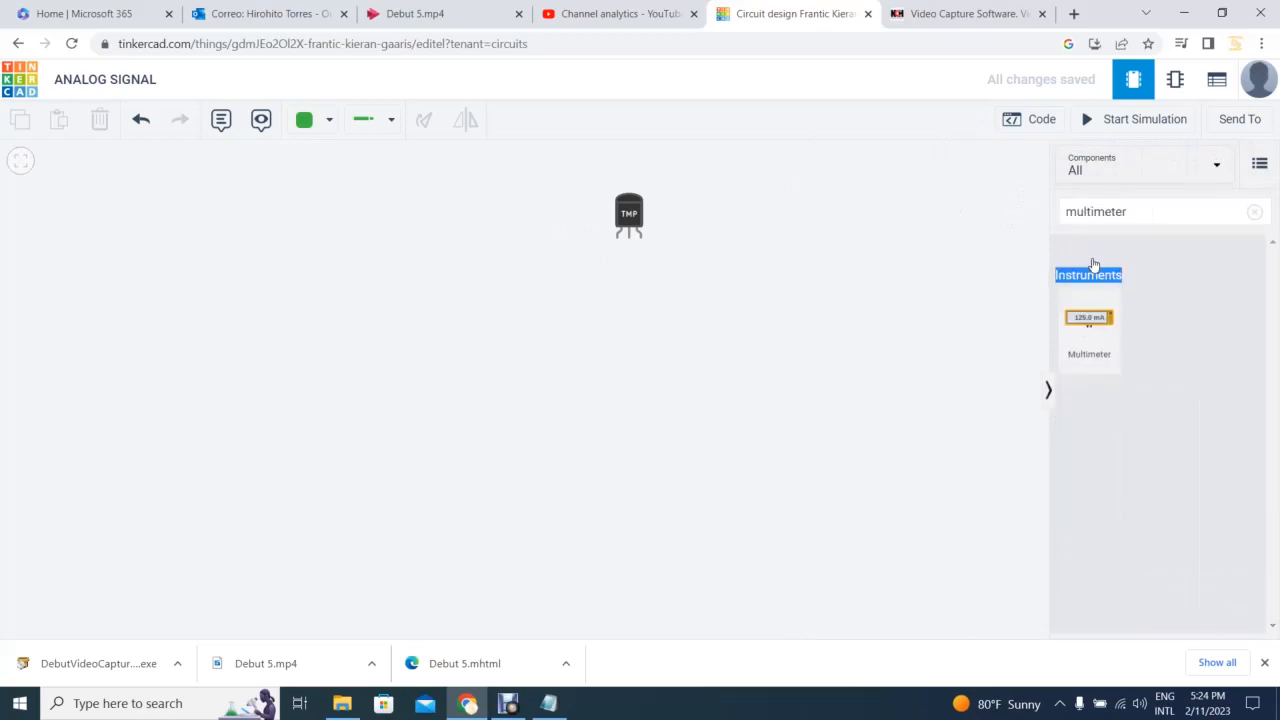
# Place a multimeter on the workplane beside the TMP36 sensor
pyautogui.moveTo(1089, 318); pyautogui.dragTo(786, 251)
pyautogui.click(771, 320)
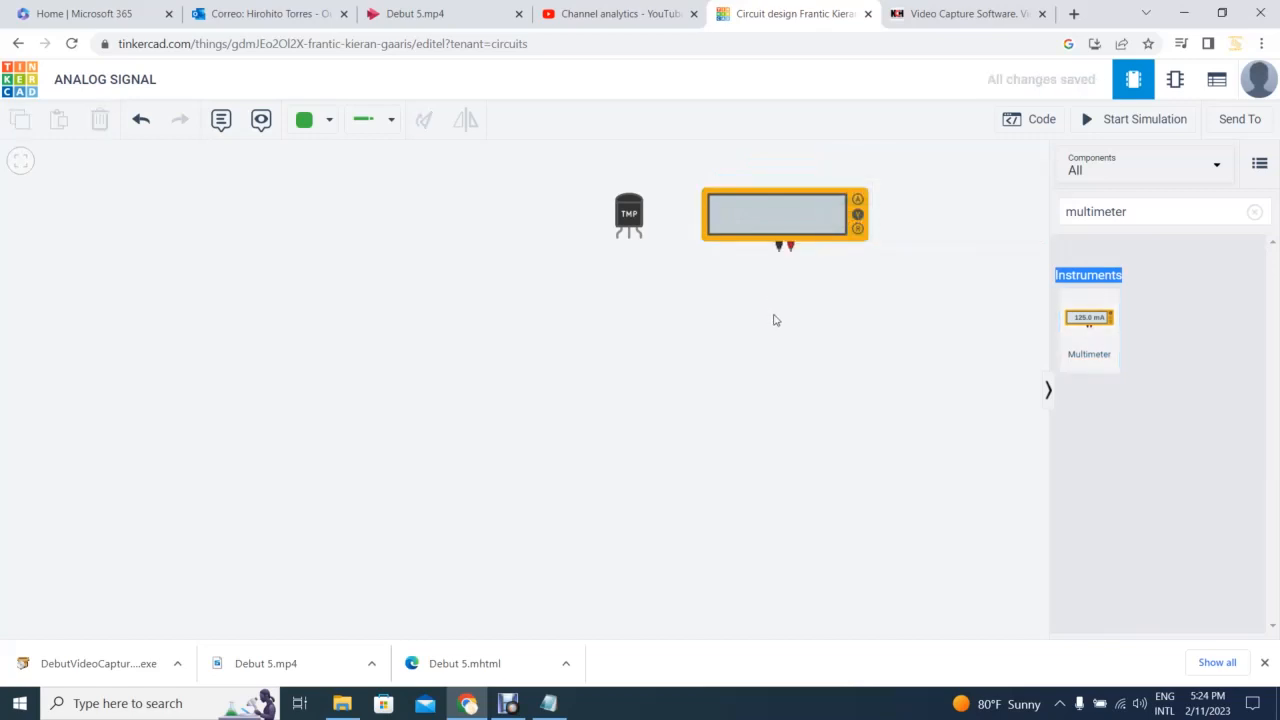
pyautogui.click(1129, 212)
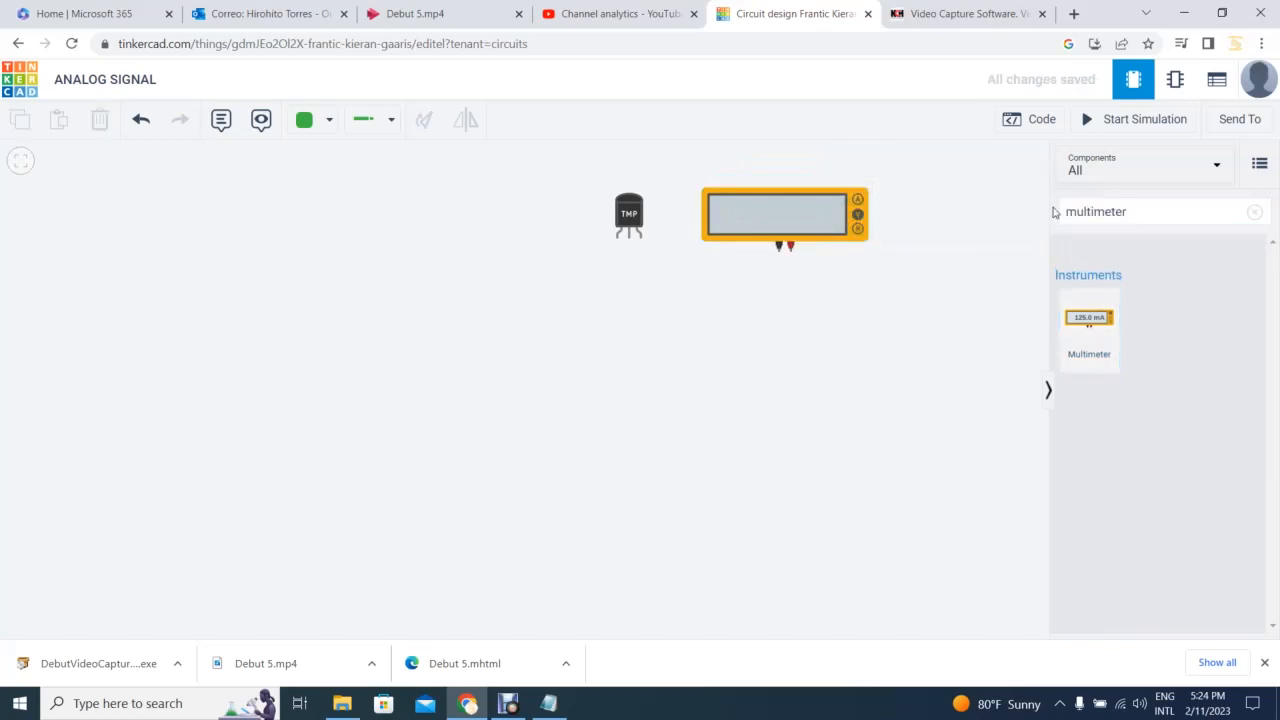
# Search the components for a power supply and place it beside the temperature sensor, opposite the multimeter
pyautogui.moveTo(1127, 210); pyautogui.dragTo(1175, 197)
pyautogui.press('BackSpace')
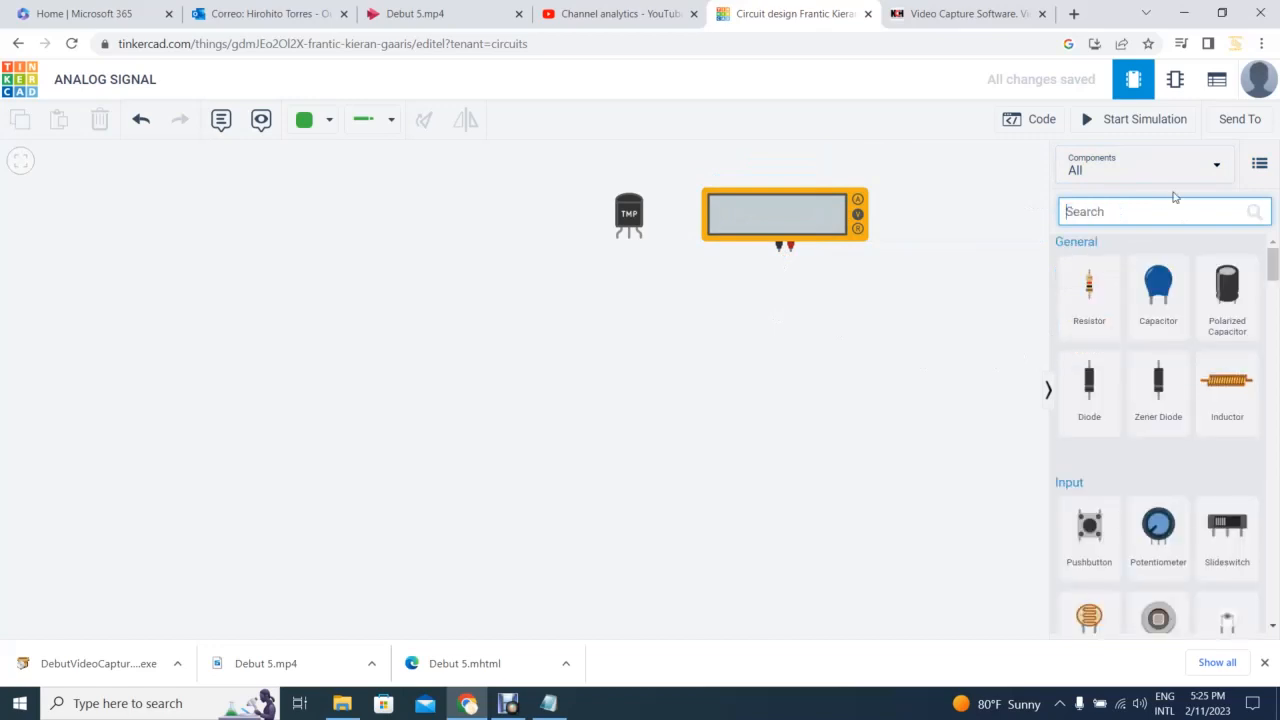
pyautogui.write('POWER')
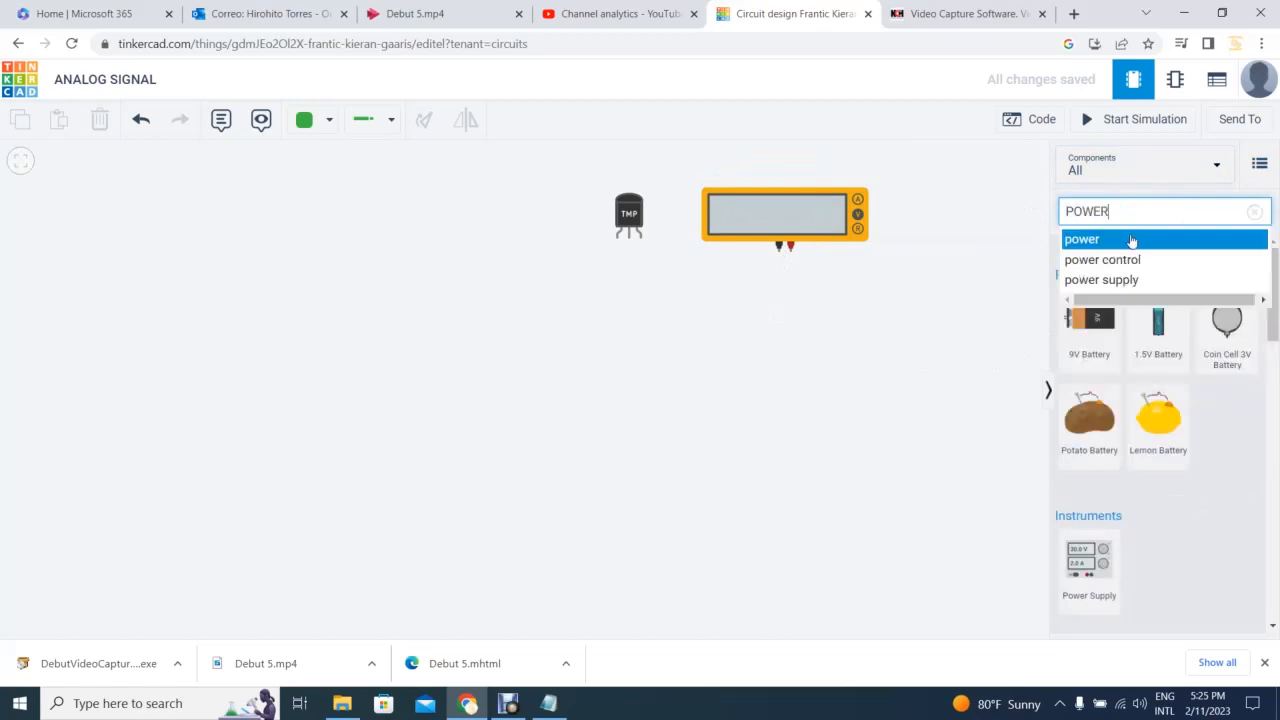
pyautogui.click(1116, 284)
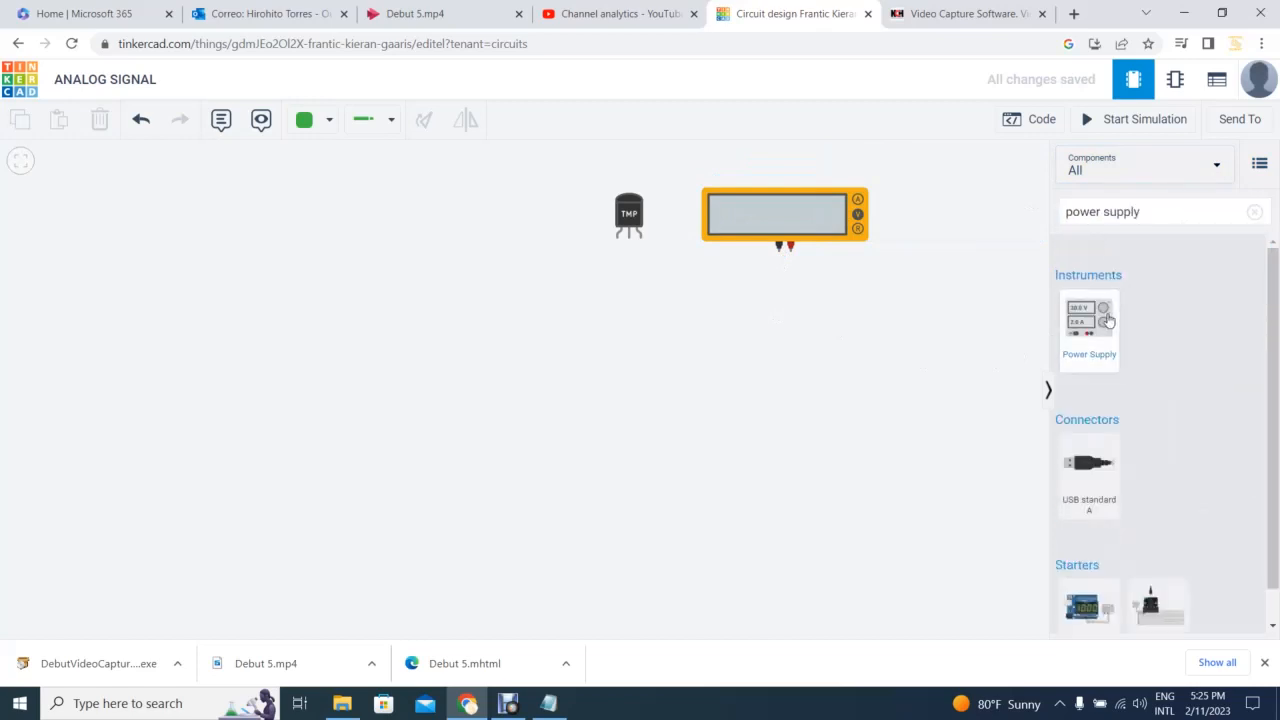
pyautogui.moveTo(1102, 322); pyautogui.dragTo(384, 263)
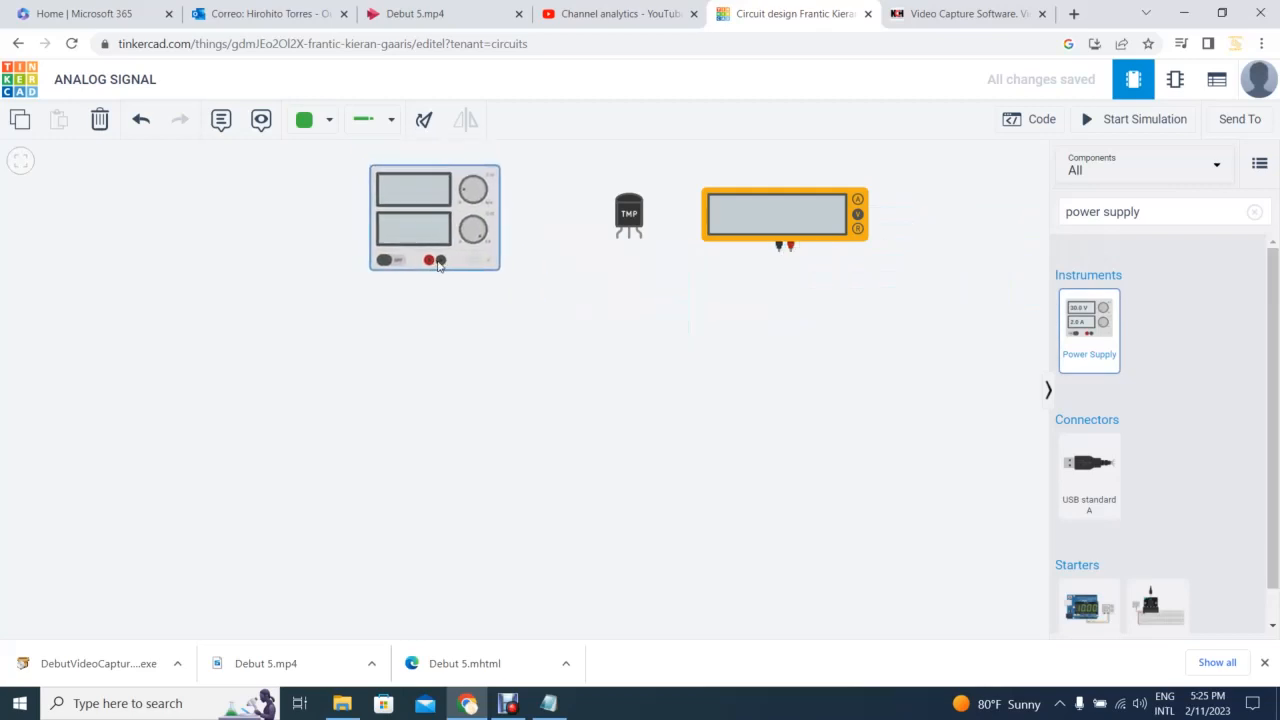
pyautogui.click(590, 398)
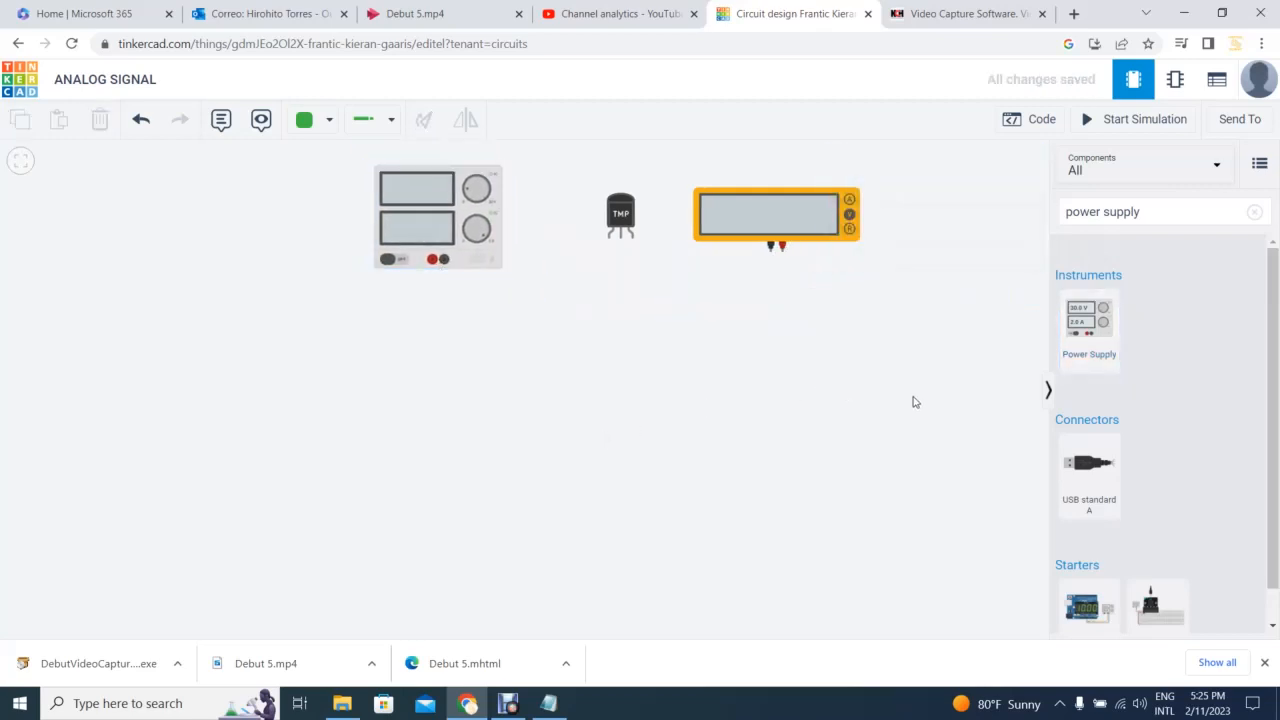
pyautogui.moveTo(713, 404); pyautogui.dragTo(669, 503)
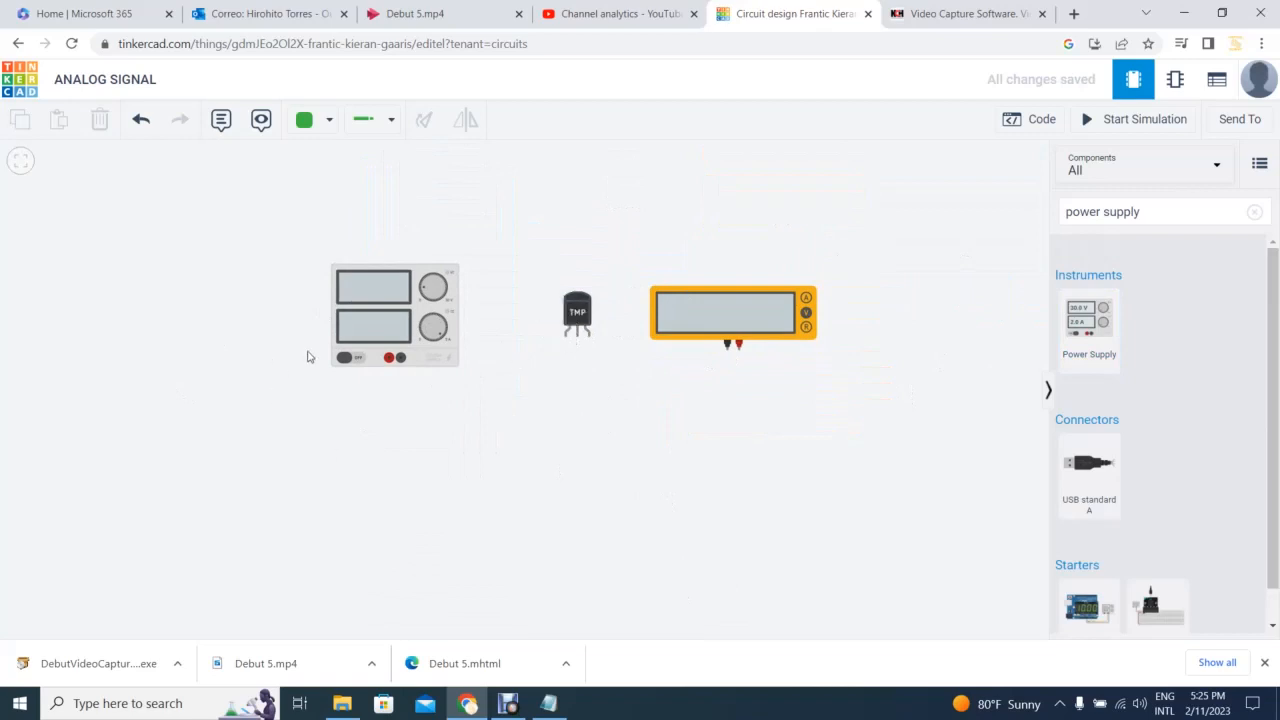
# Wire the power supply's positive terminal to the temperature sensor's Power pin, routing the wire beneath both components
pyautogui.click(376, 316)
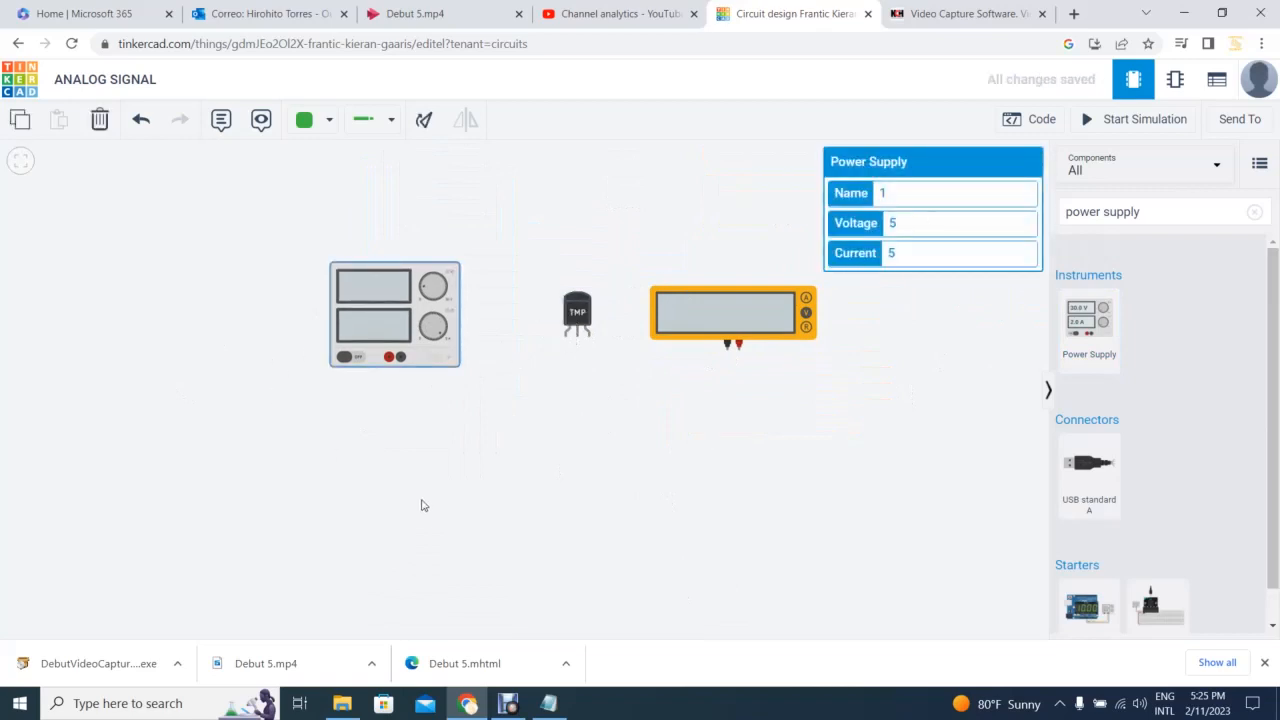
pyautogui.click(388, 357)
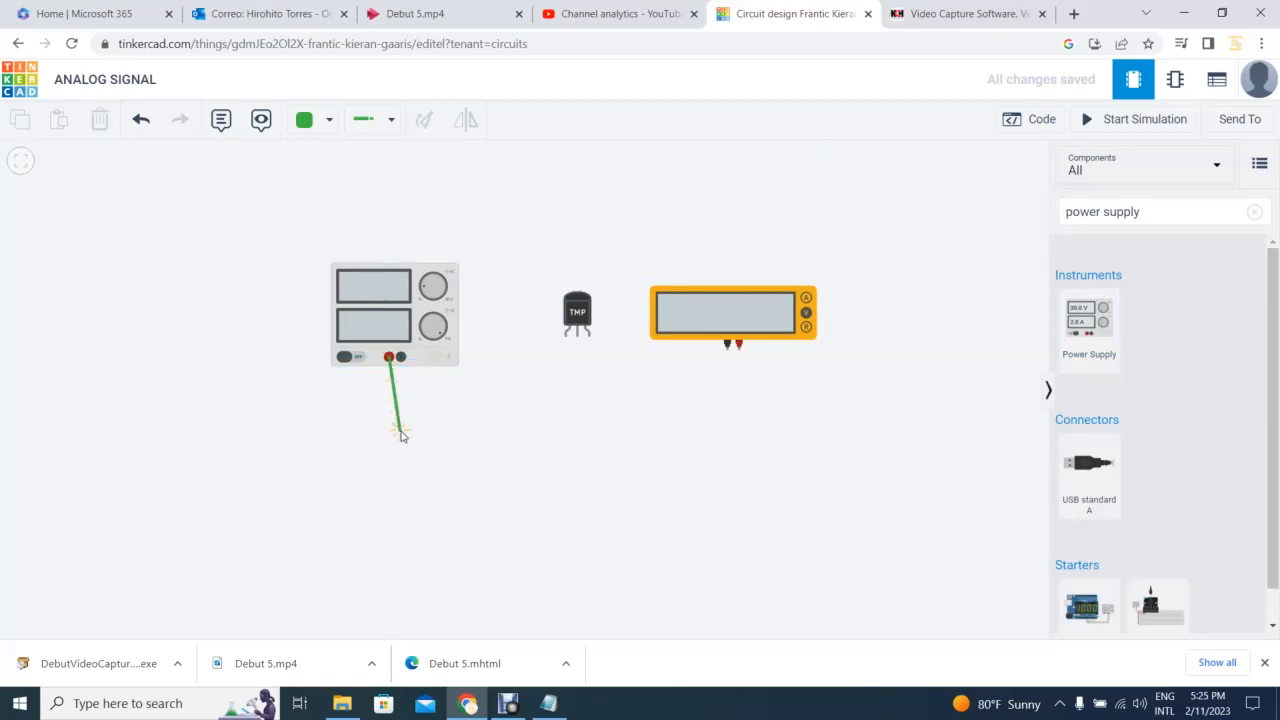
pyautogui.click(389, 432)
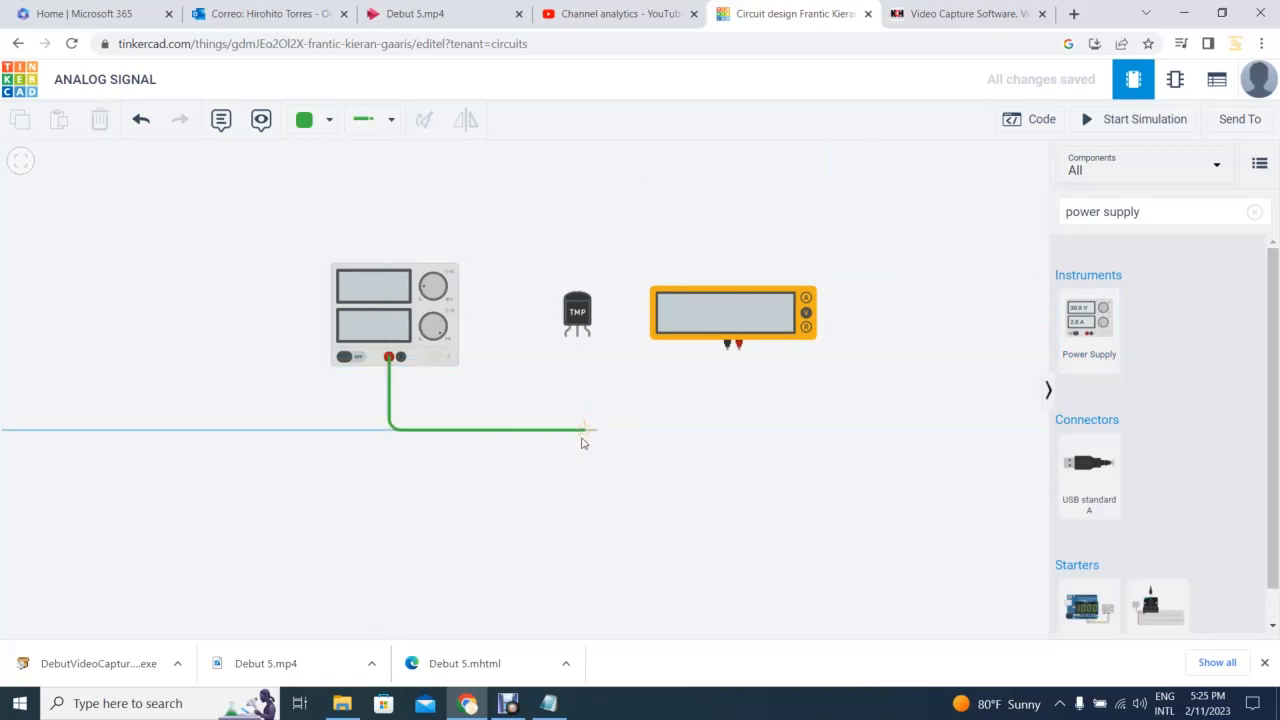
pyautogui.click(552, 436)
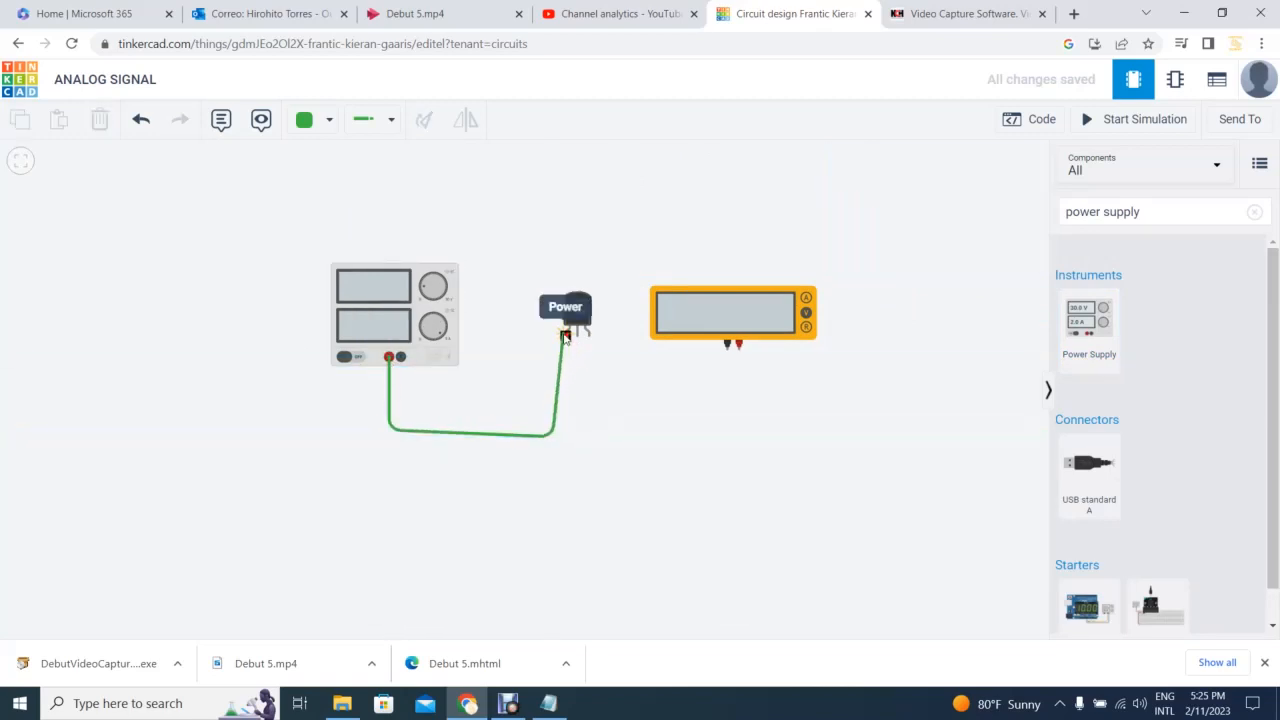
pyautogui.click(566, 335)
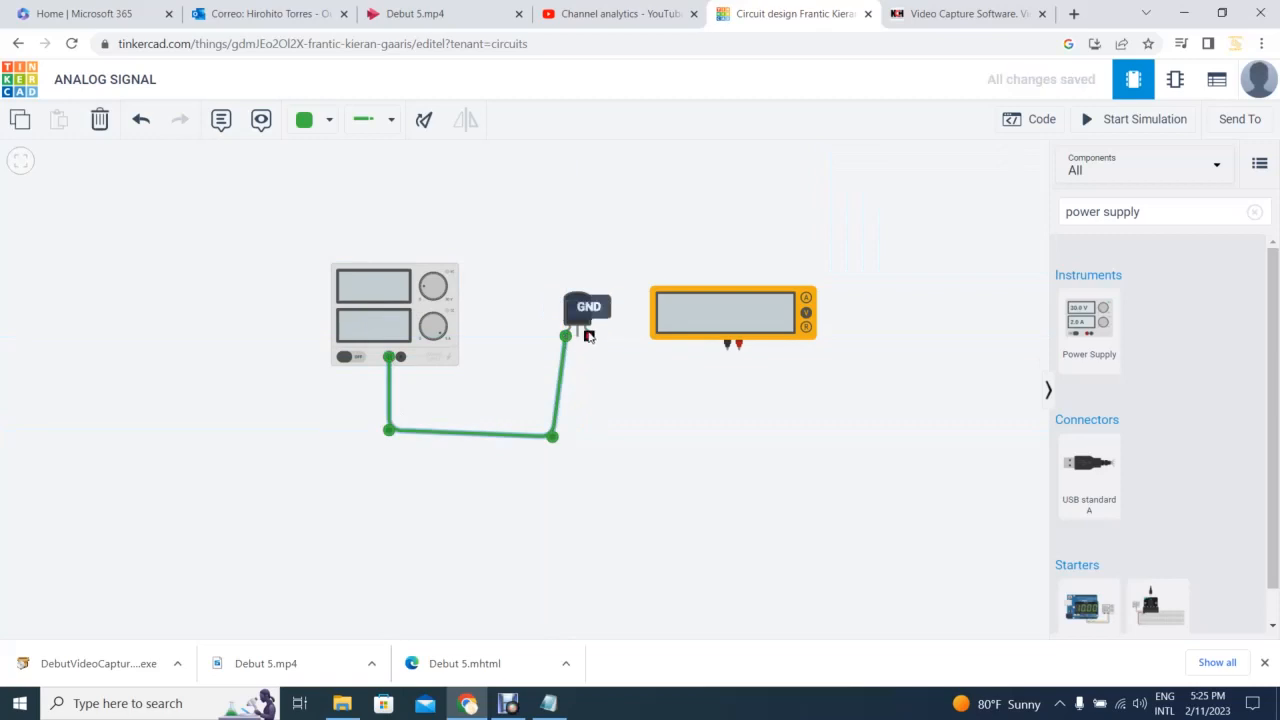
# Wire the temperature sensor's GND pin around the sensor to the power supply's negative terminal
pyautogui.click(588, 336)
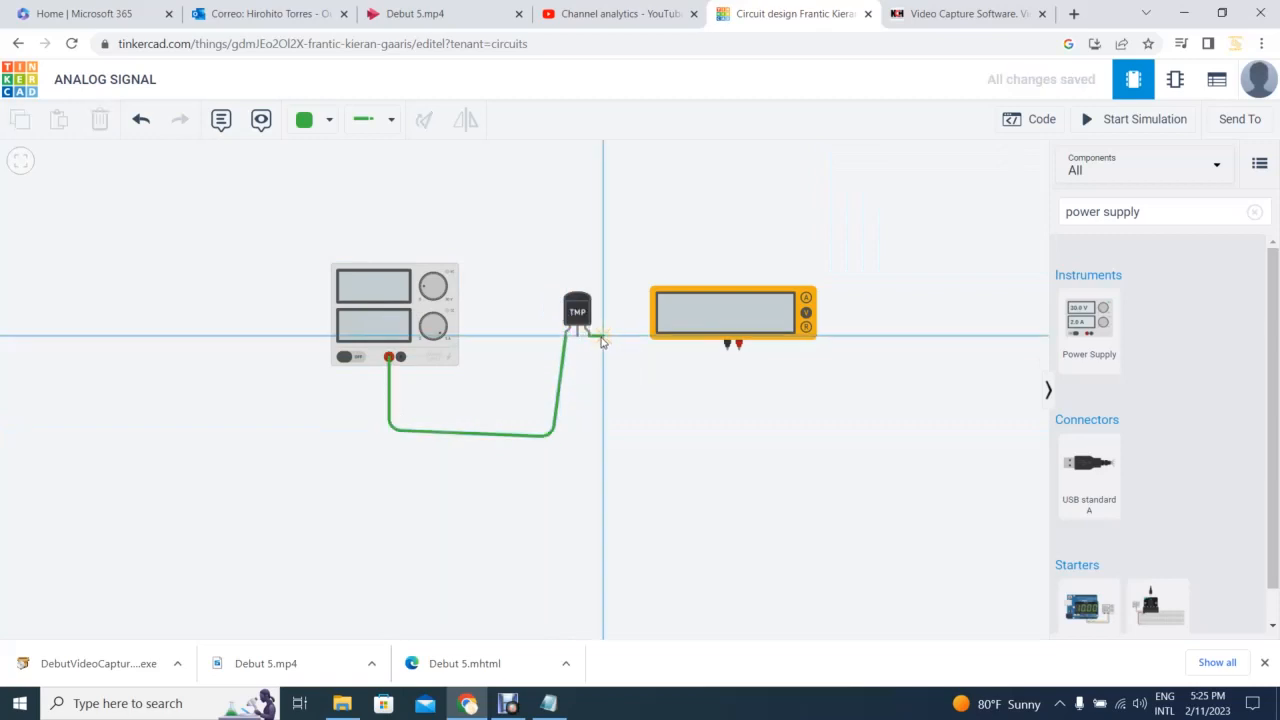
pyautogui.click(603, 336)
pyautogui.click(603, 270)
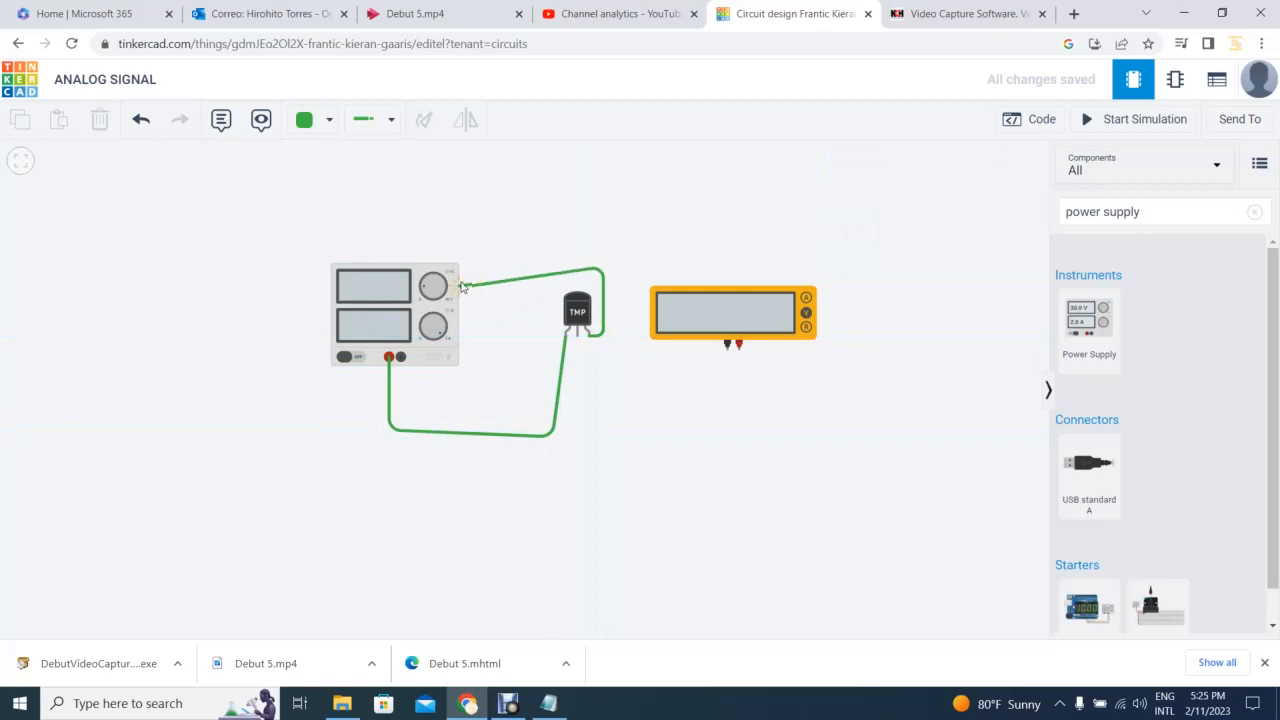
pyautogui.click(489, 272)
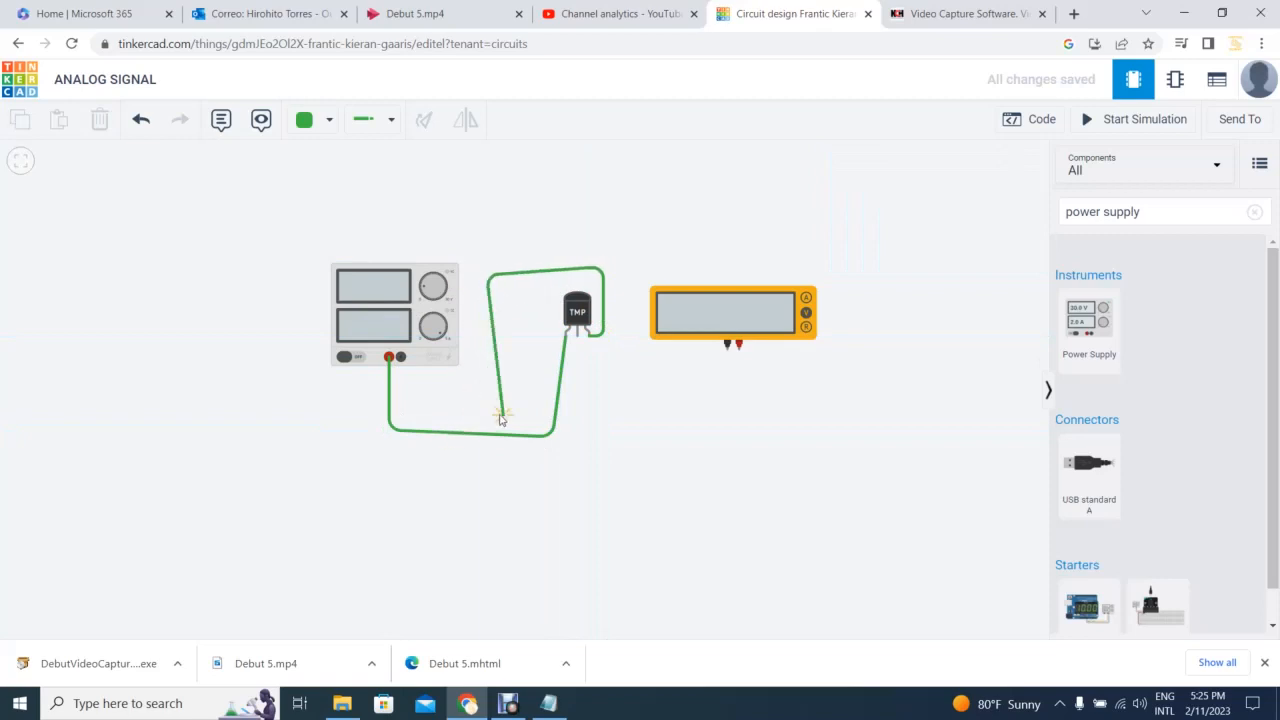
pyautogui.click(478, 408)
pyautogui.click(396, 398)
pyautogui.click(400, 357)
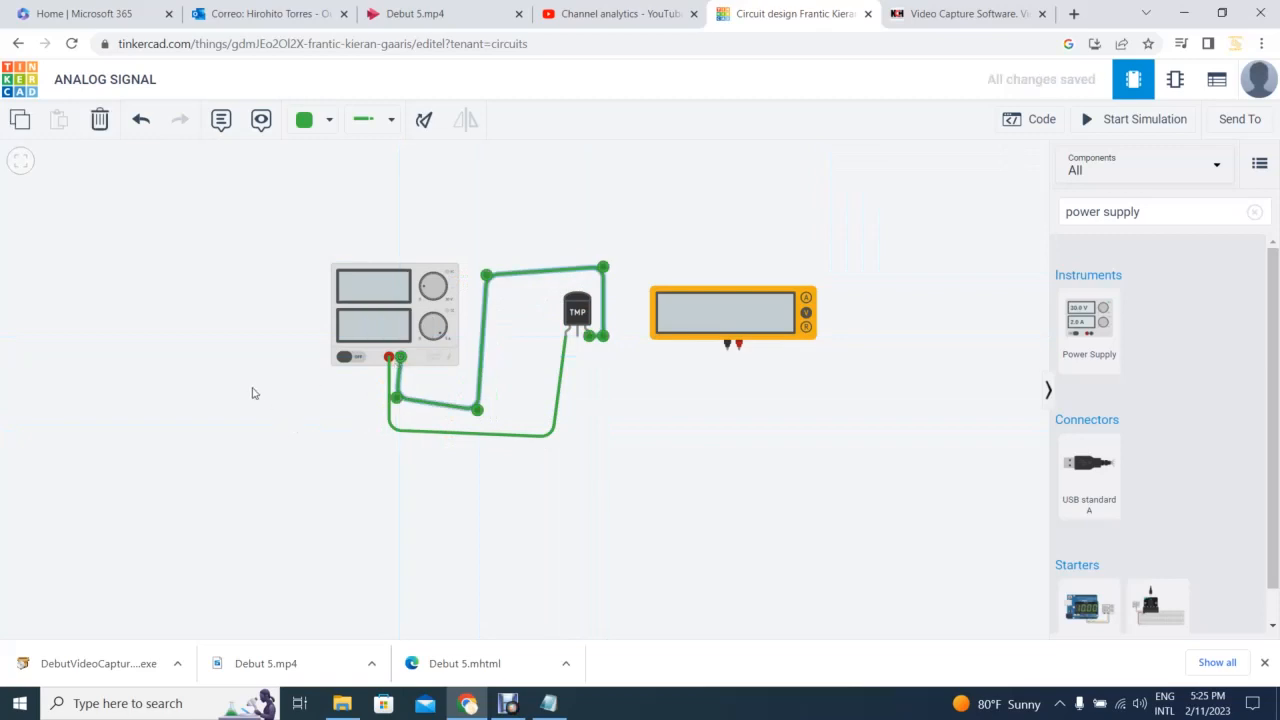
pyautogui.click(255, 393)
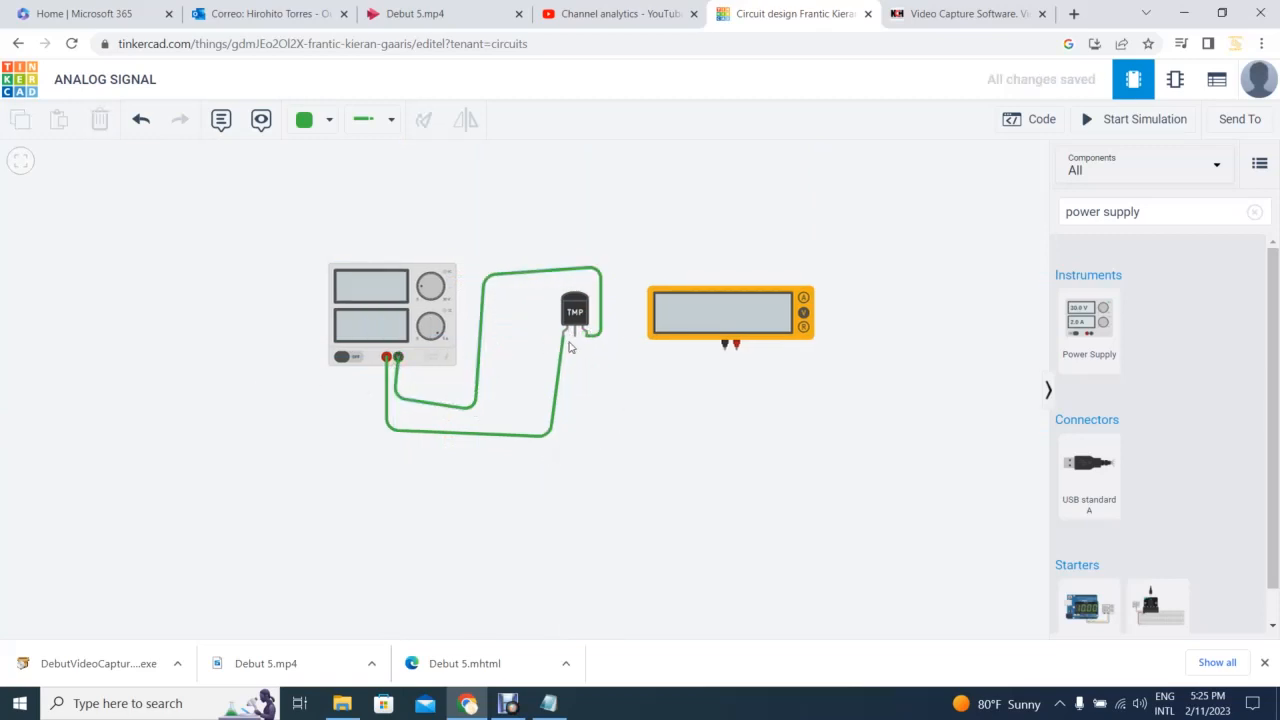
# Wire the temperature sensor's middle pin to the multimeter's positive terminal
pyautogui.click(574, 337)
pyautogui.click(582, 419)
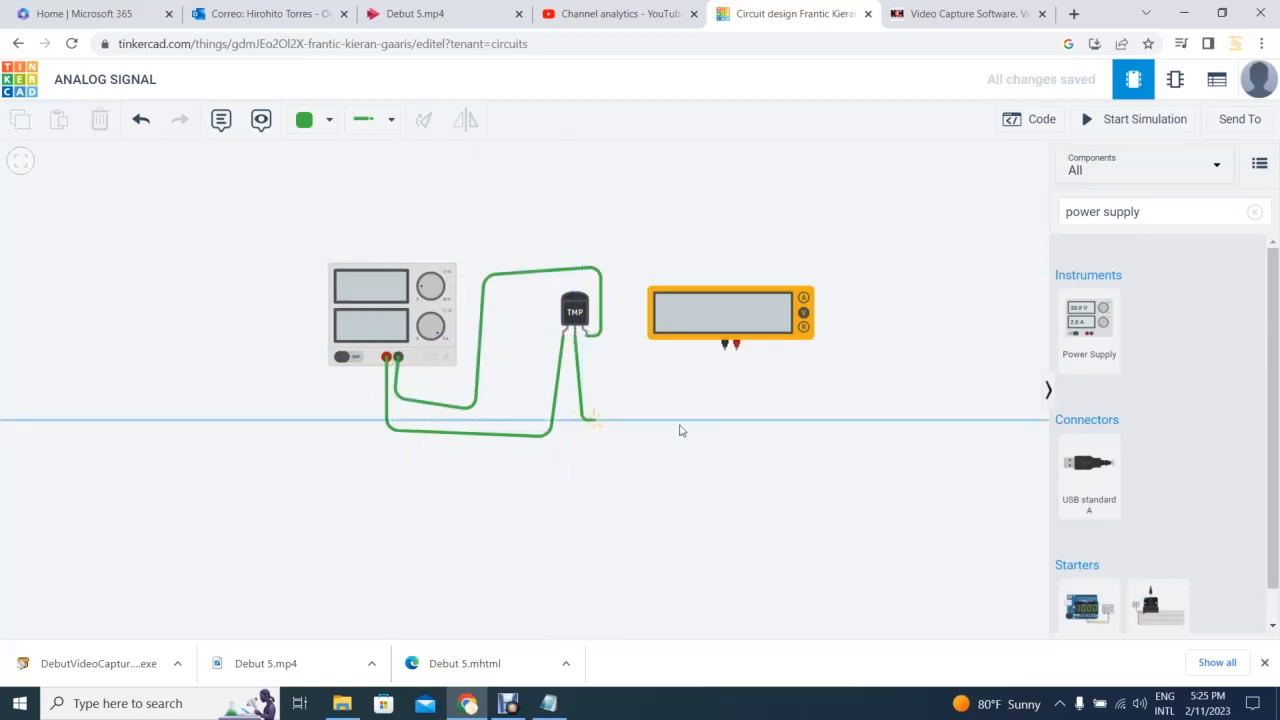
pyautogui.click(740, 420)
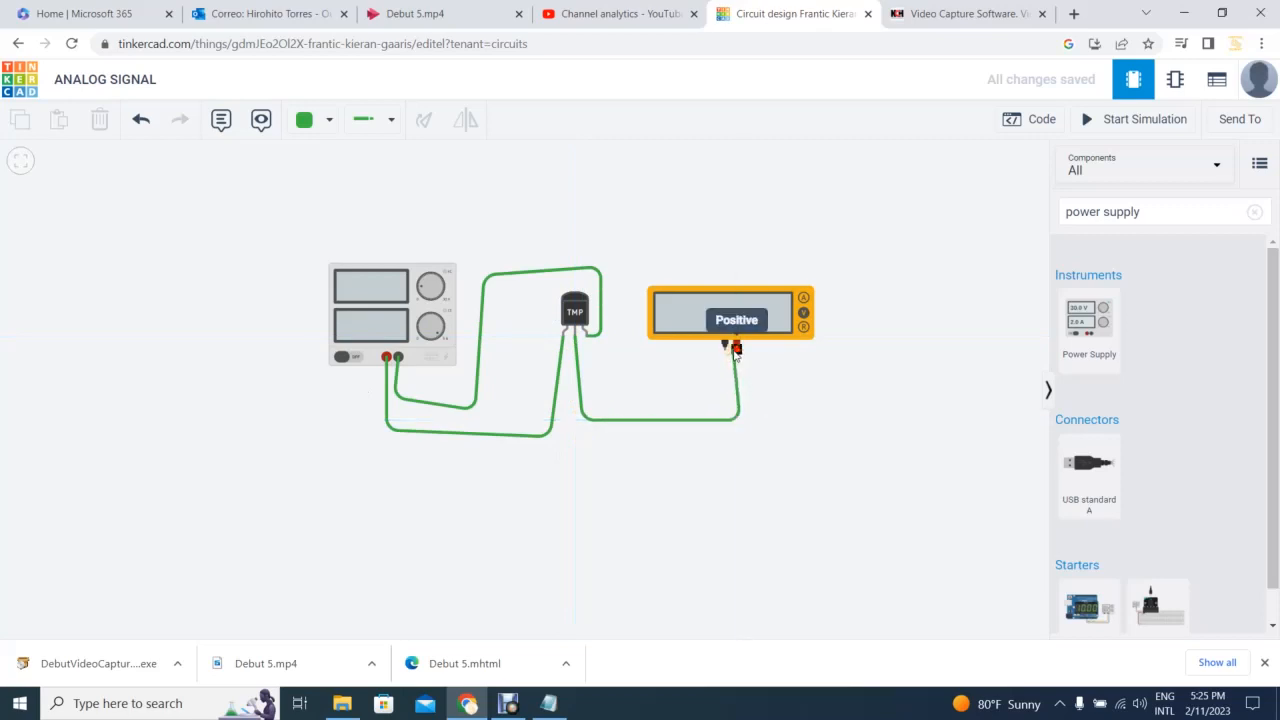
pyautogui.click(736, 346)
# Wire the multimeter's negative terminal to the temperature sensor's GND pin
pyautogui.click(727, 345)
pyautogui.click(655, 390)
pyautogui.click(600, 371)
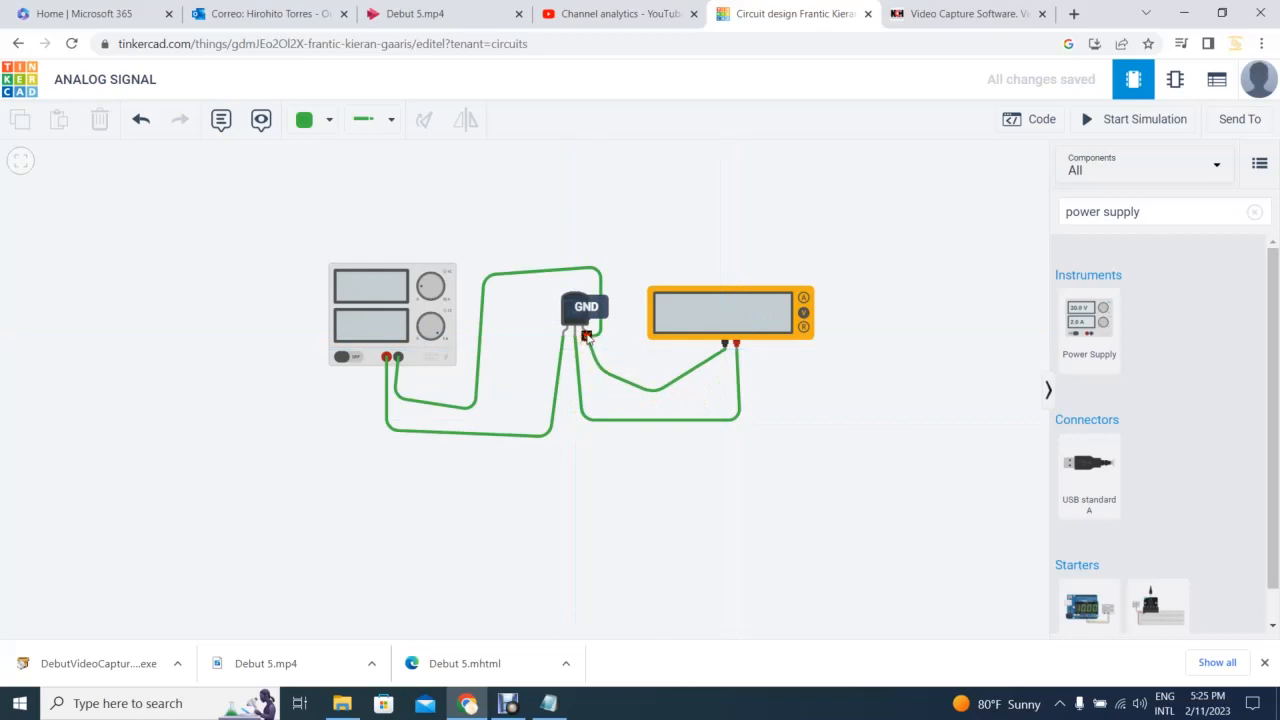
pyautogui.click(586, 334)
pyautogui.click(631, 508)
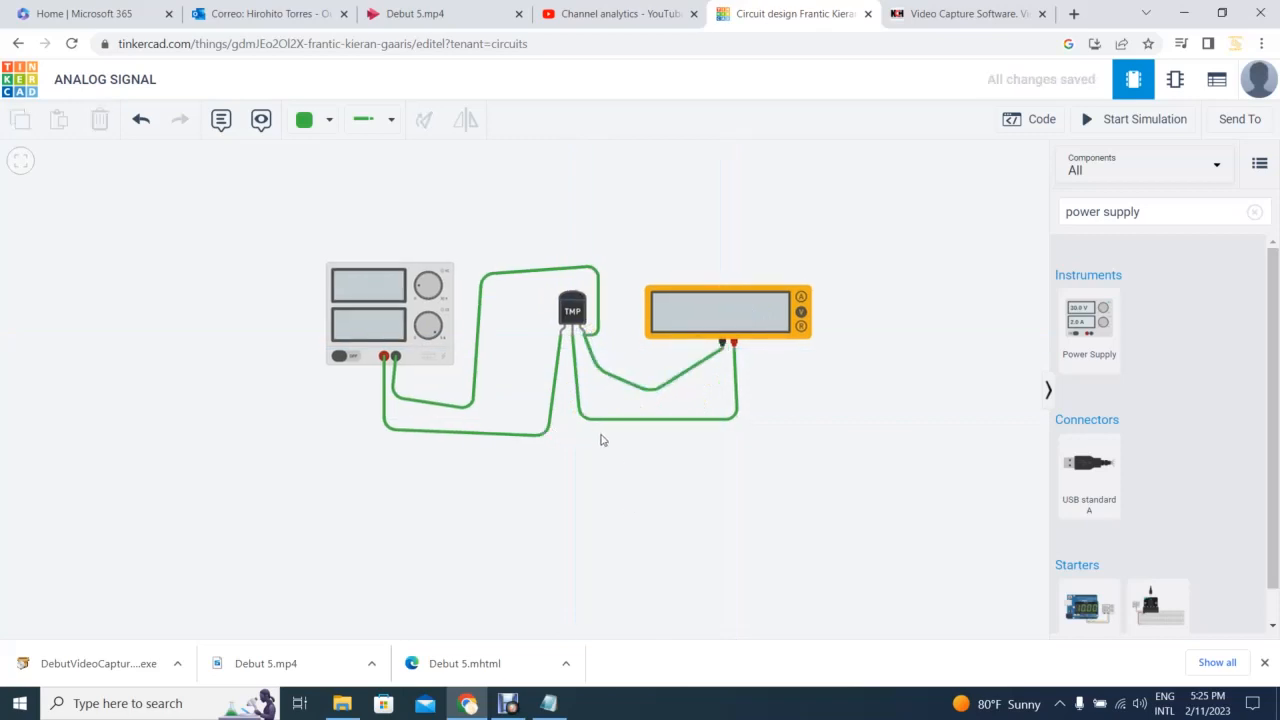
# Color the wire between the power supply's positive terminal and the sensor's Power pin red
pyautogui.click(416, 430)
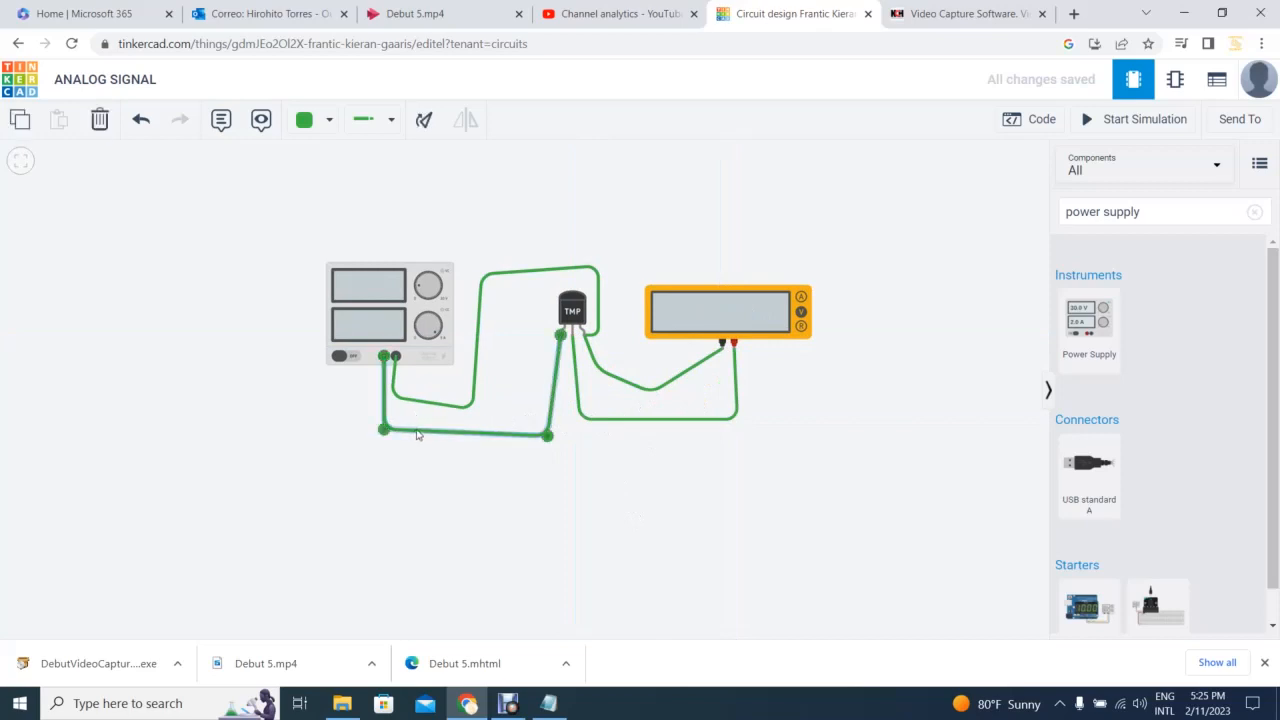
pyautogui.click(327, 120)
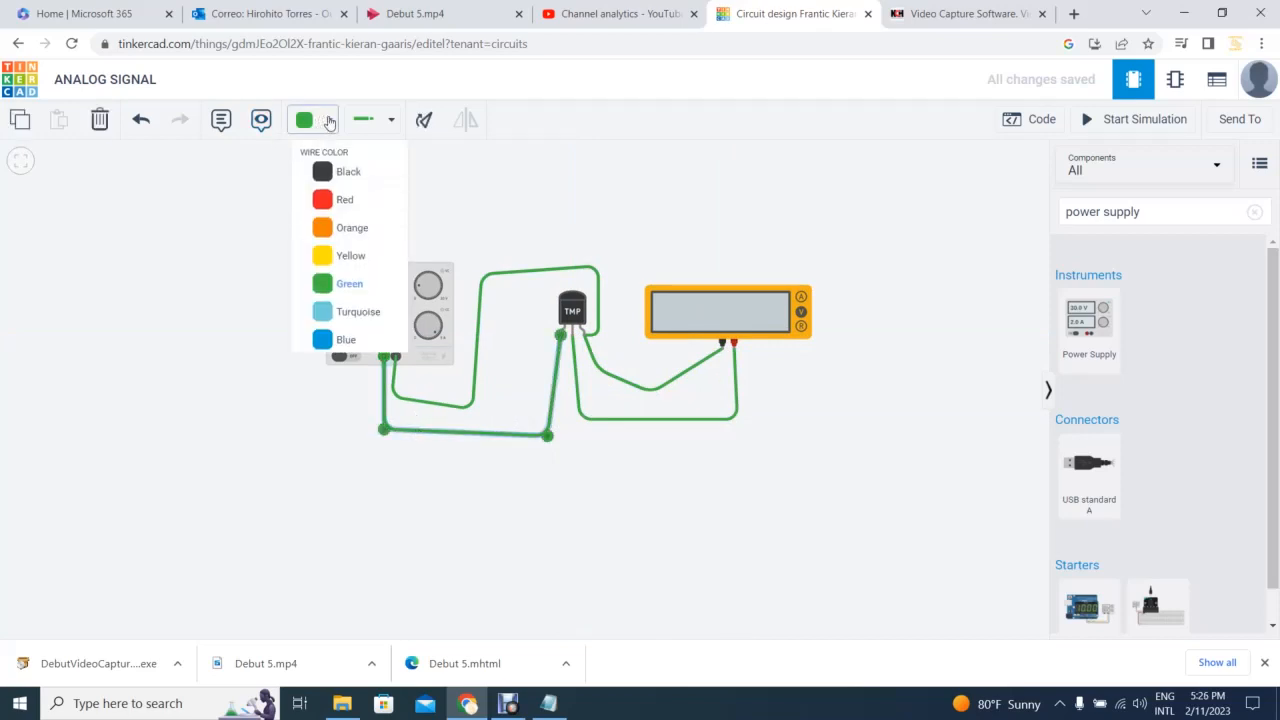
pyautogui.click(322, 200)
pyautogui.click(414, 392)
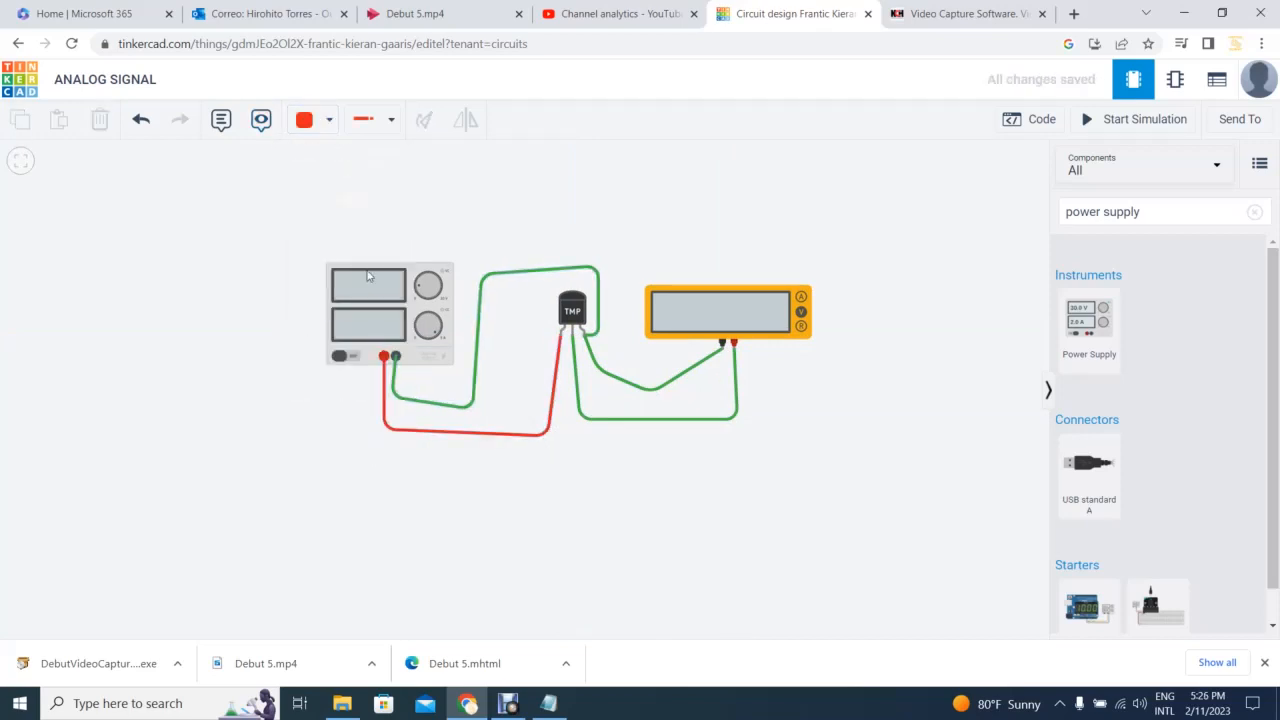
# Color both wires on the sensor's GND pin black, the one from the power supply and the one from the multimeter
pyautogui.click(471, 404)
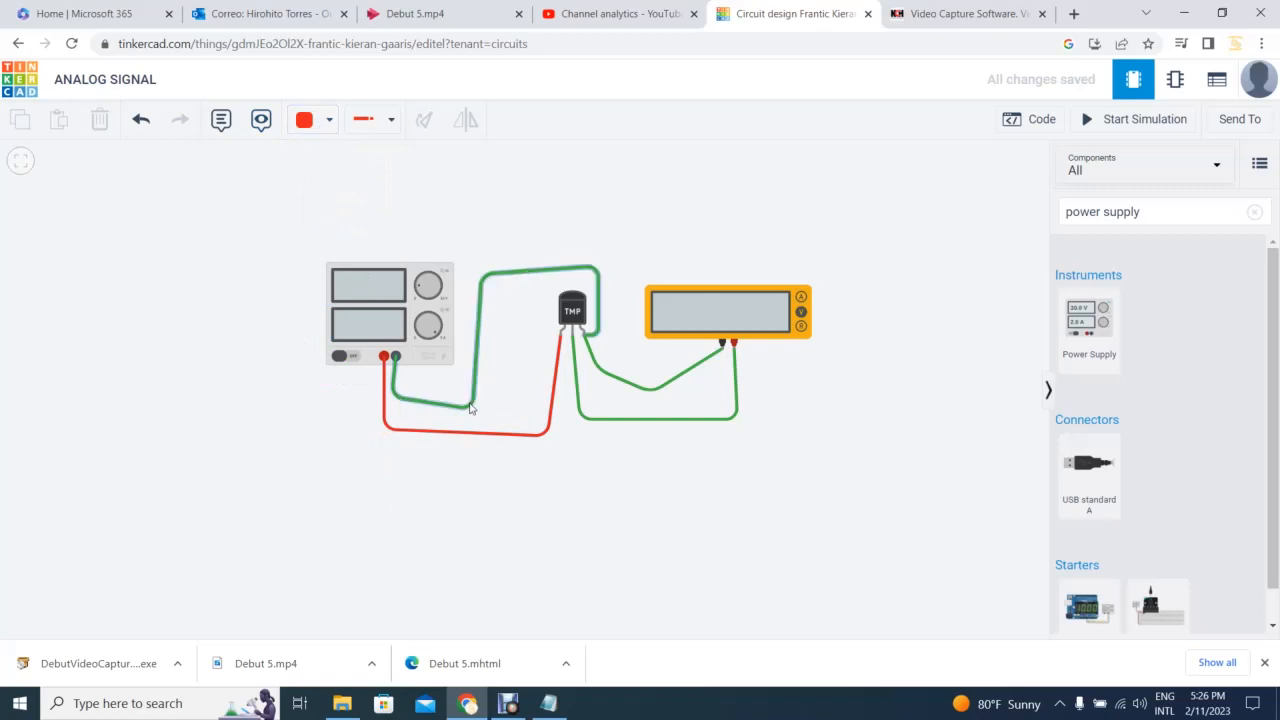
pyautogui.click(327, 120)
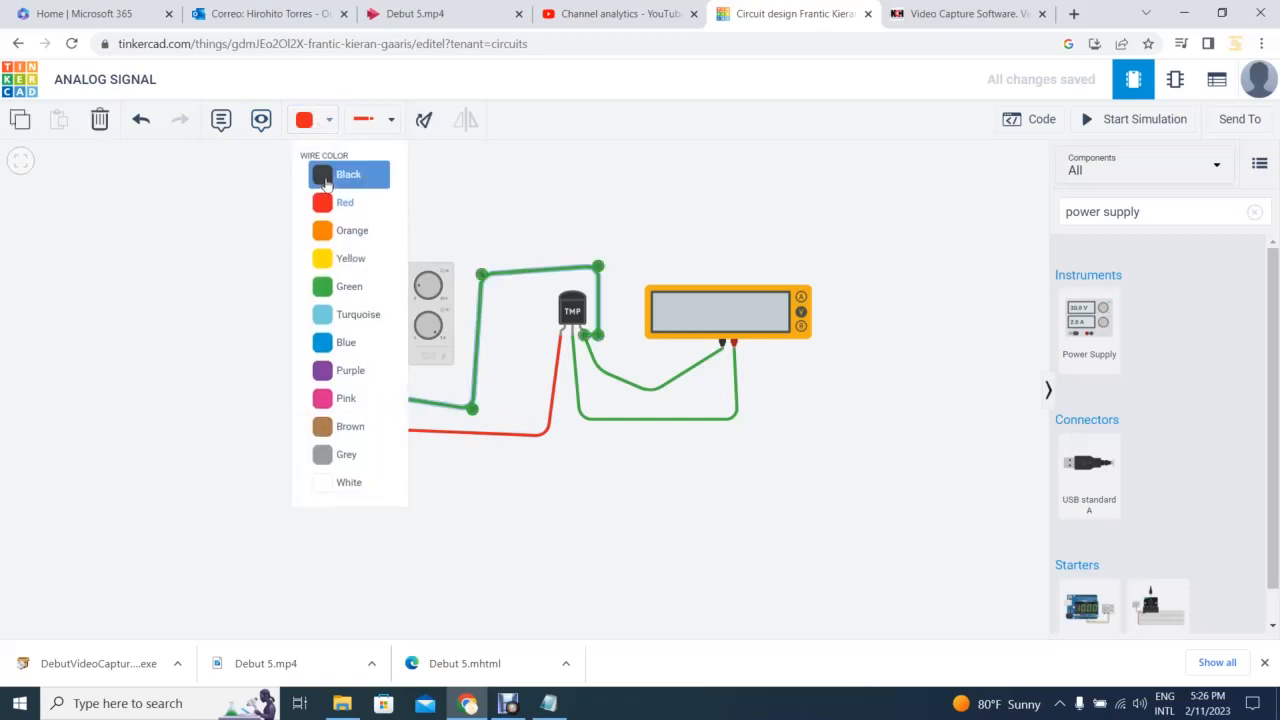
pyautogui.click(324, 185)
pyautogui.click(548, 222)
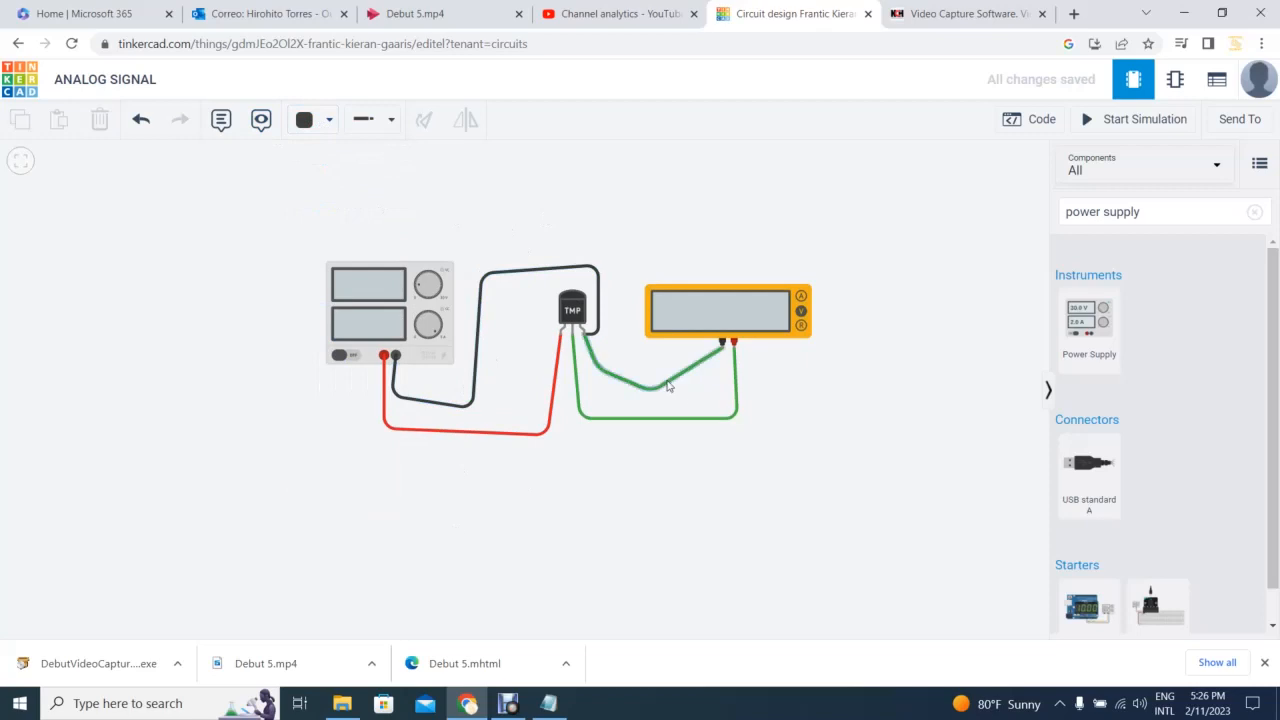
pyautogui.click(621, 384)
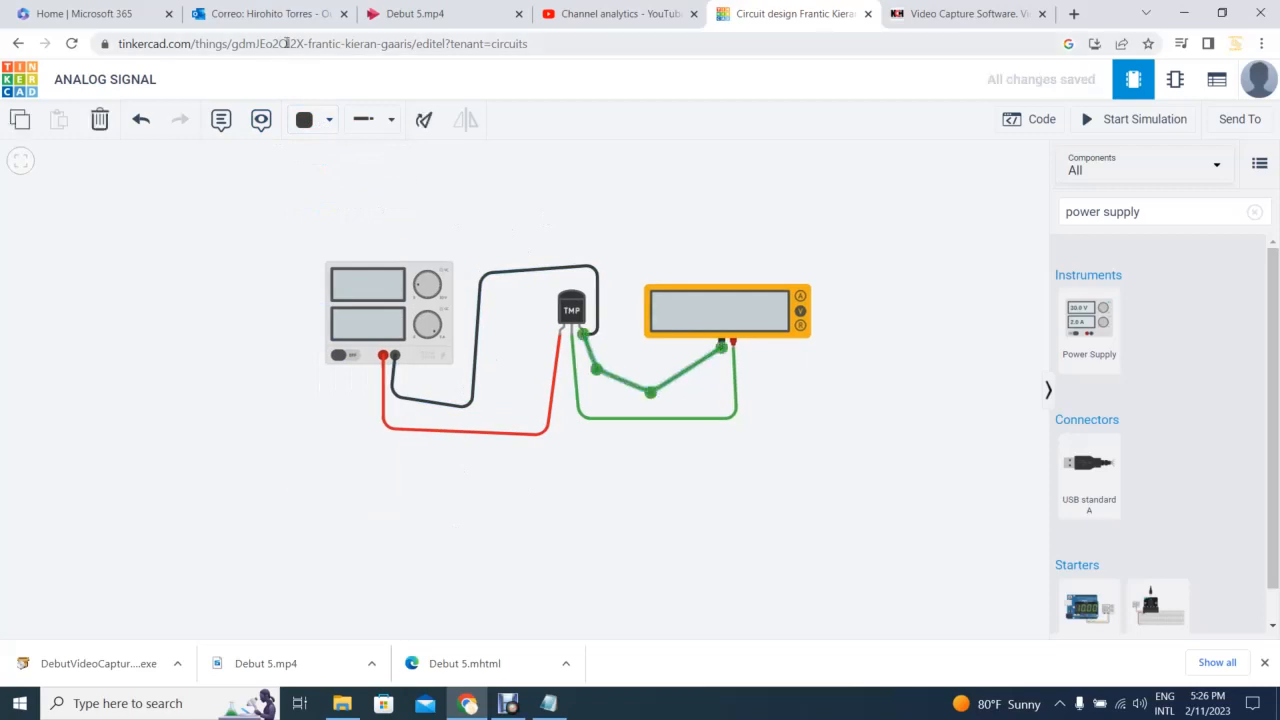
pyautogui.click(326, 120)
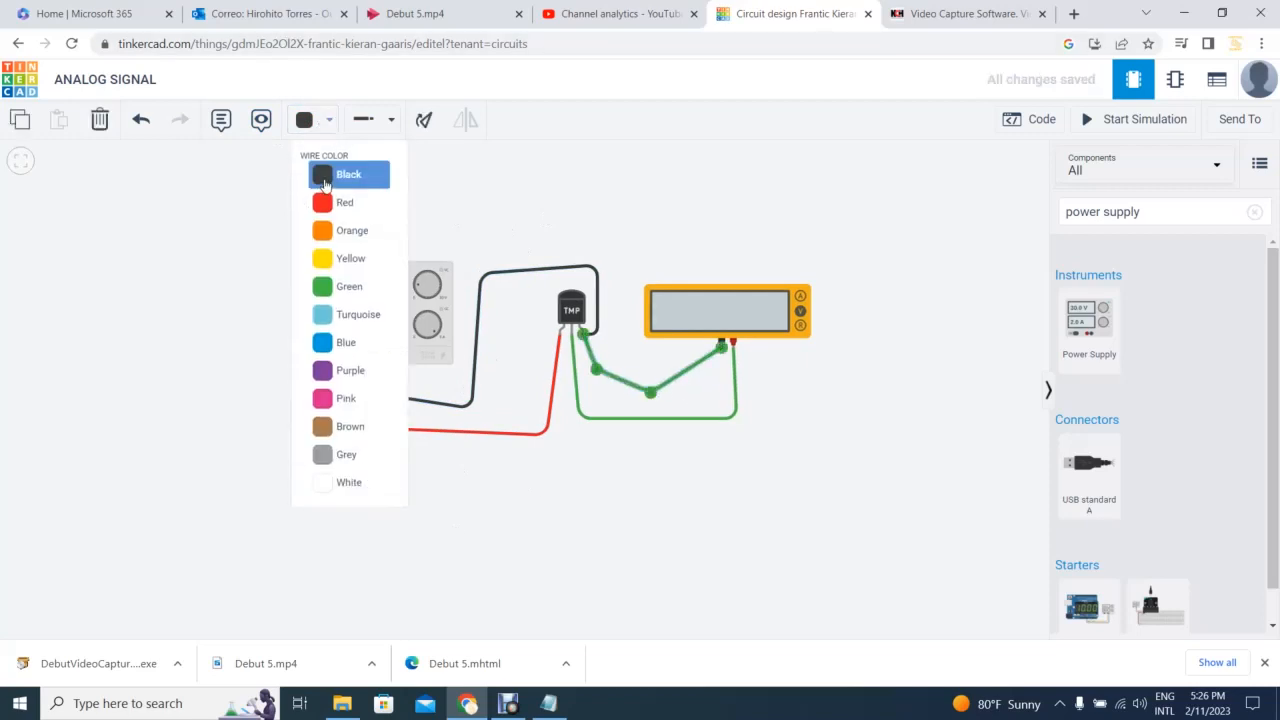
pyautogui.click(312, 176)
# Color the wire between the sensor's middle pin and the multimeter's positive terminal blue
pyautogui.click(636, 421)
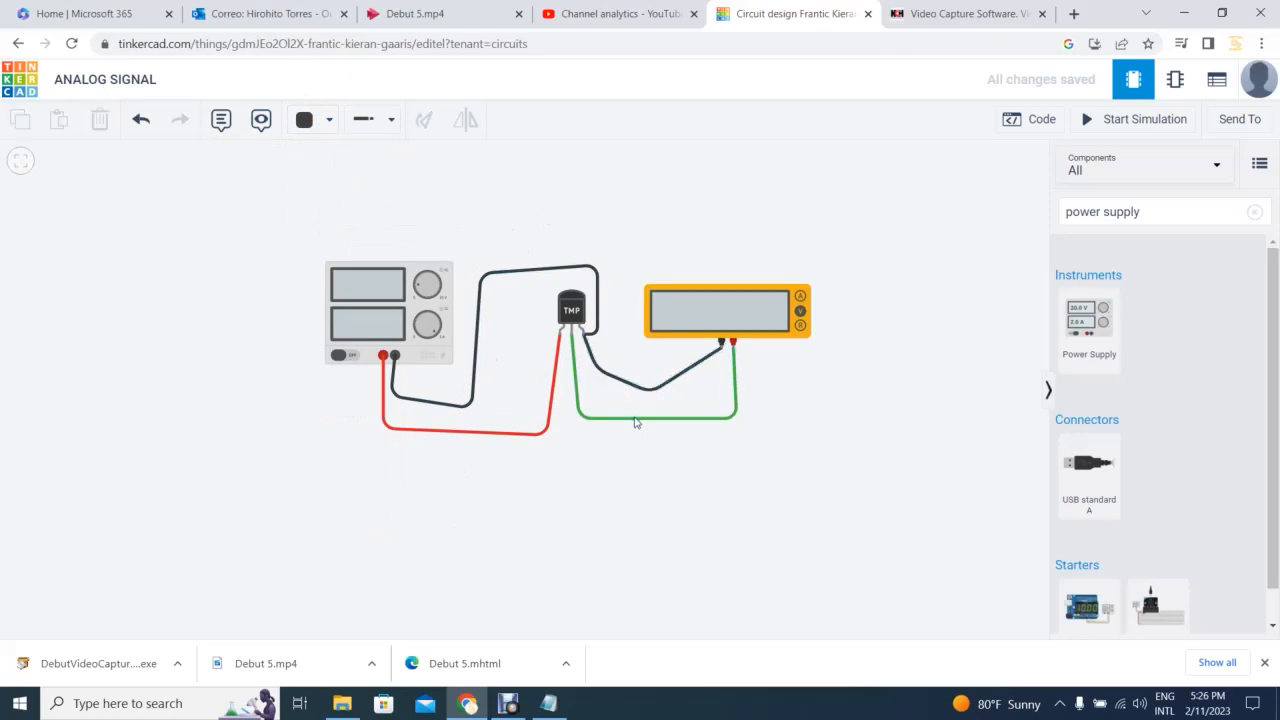
pyautogui.click(326, 120)
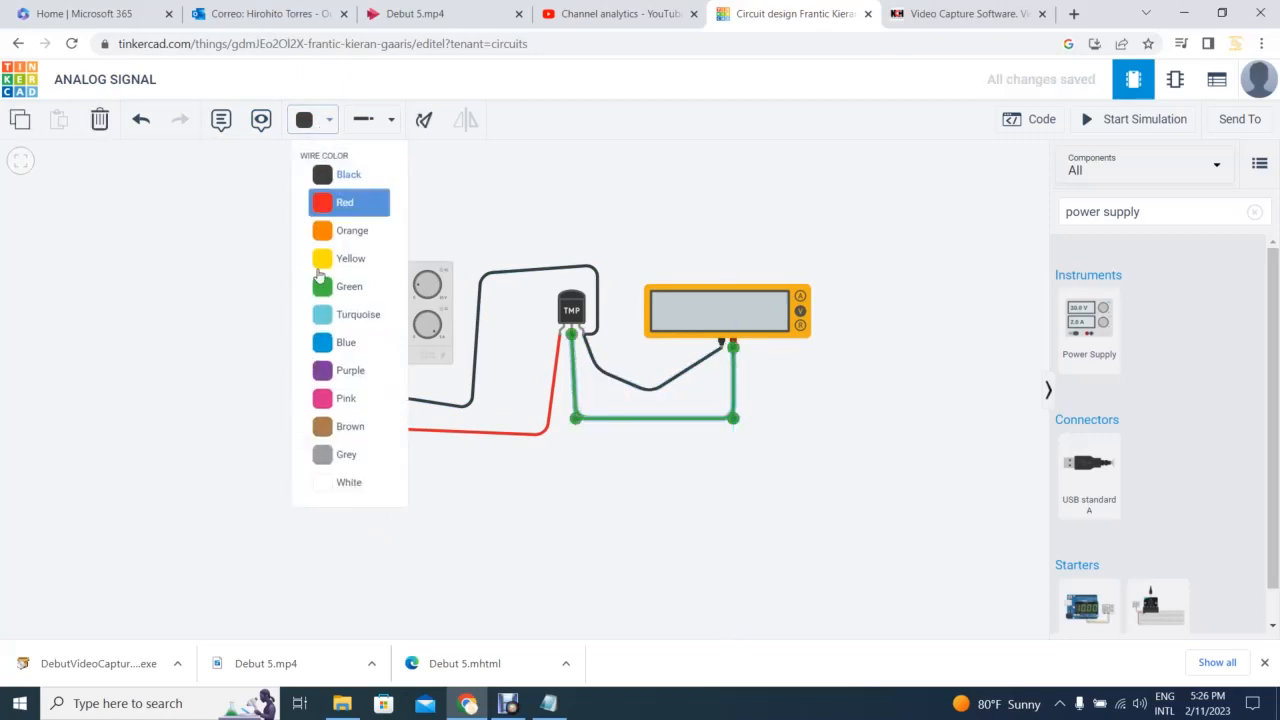
pyautogui.click(326, 352)
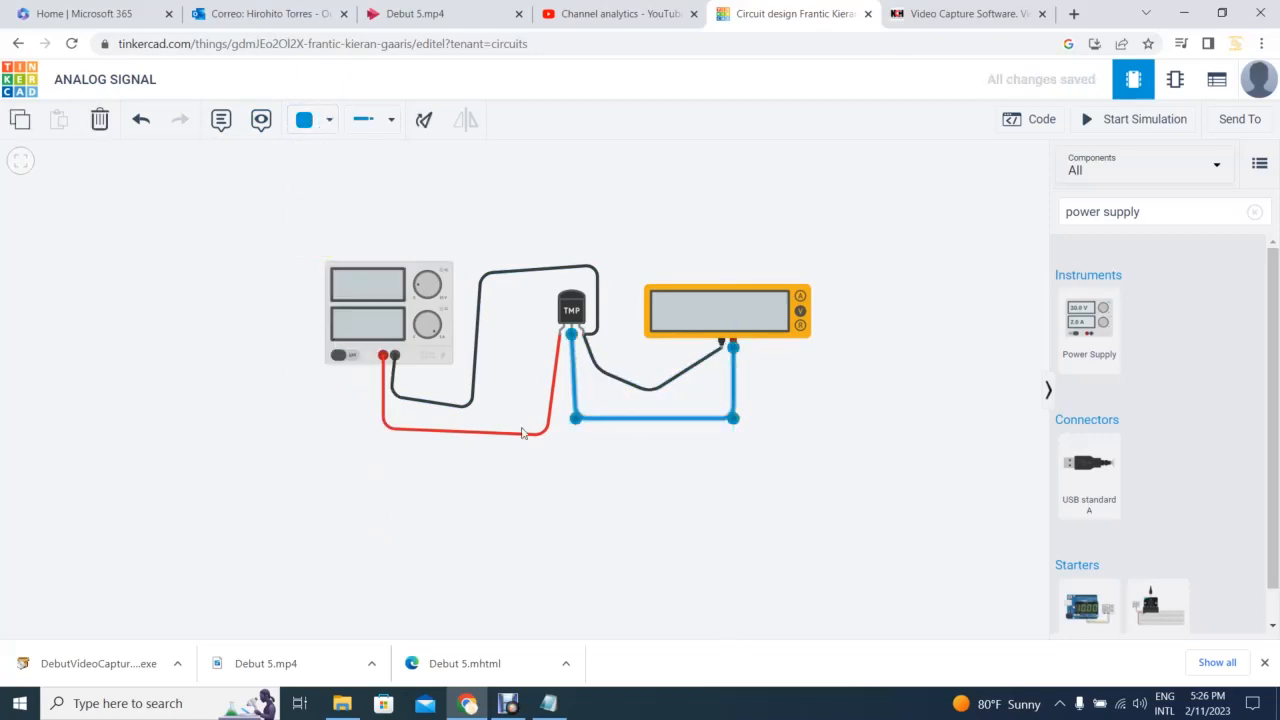
pyautogui.click(550, 484)
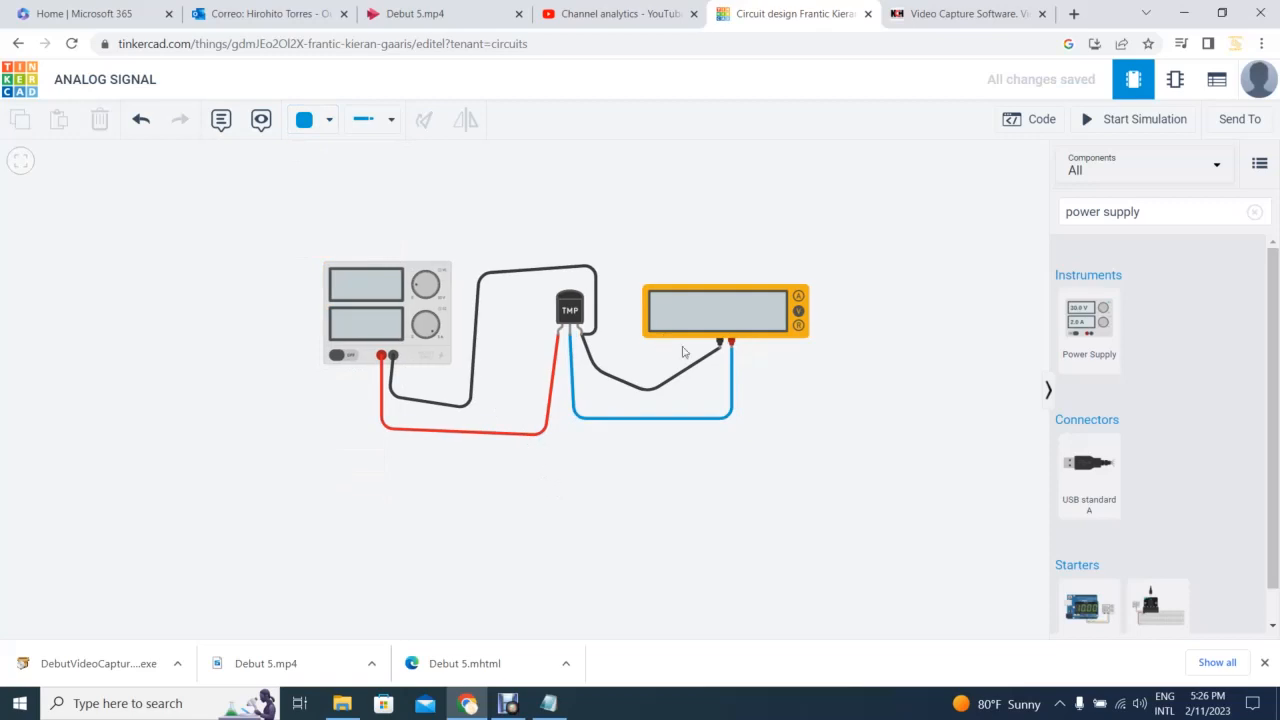
# Check the multimeter's mode setting and start the circuit simulation
pyautogui.click(755, 307)
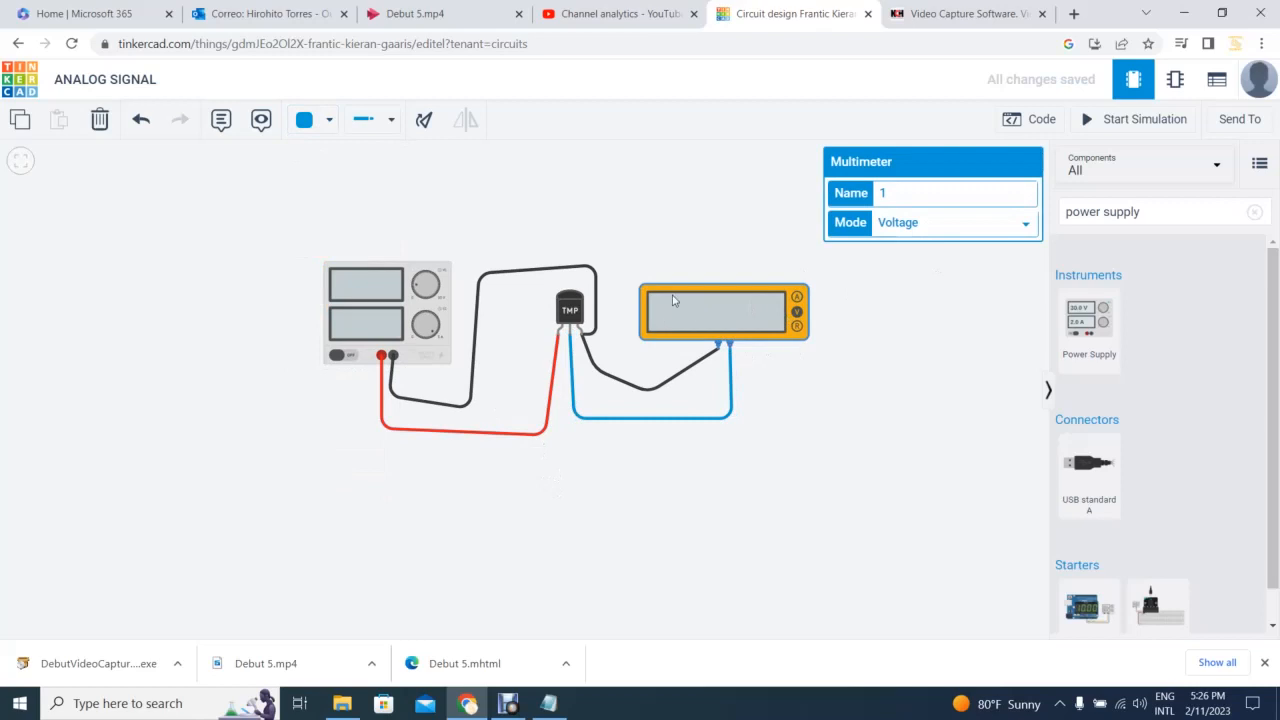
pyautogui.click(687, 250)
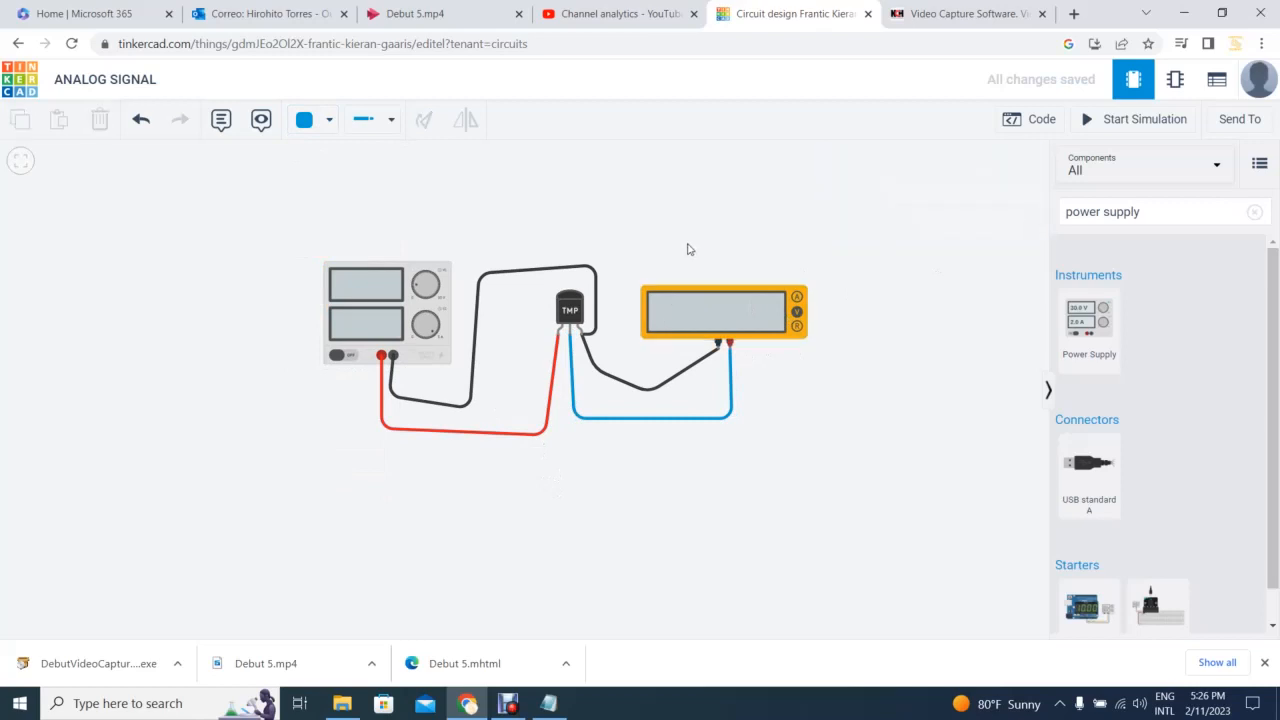
pyautogui.click(1117, 123)
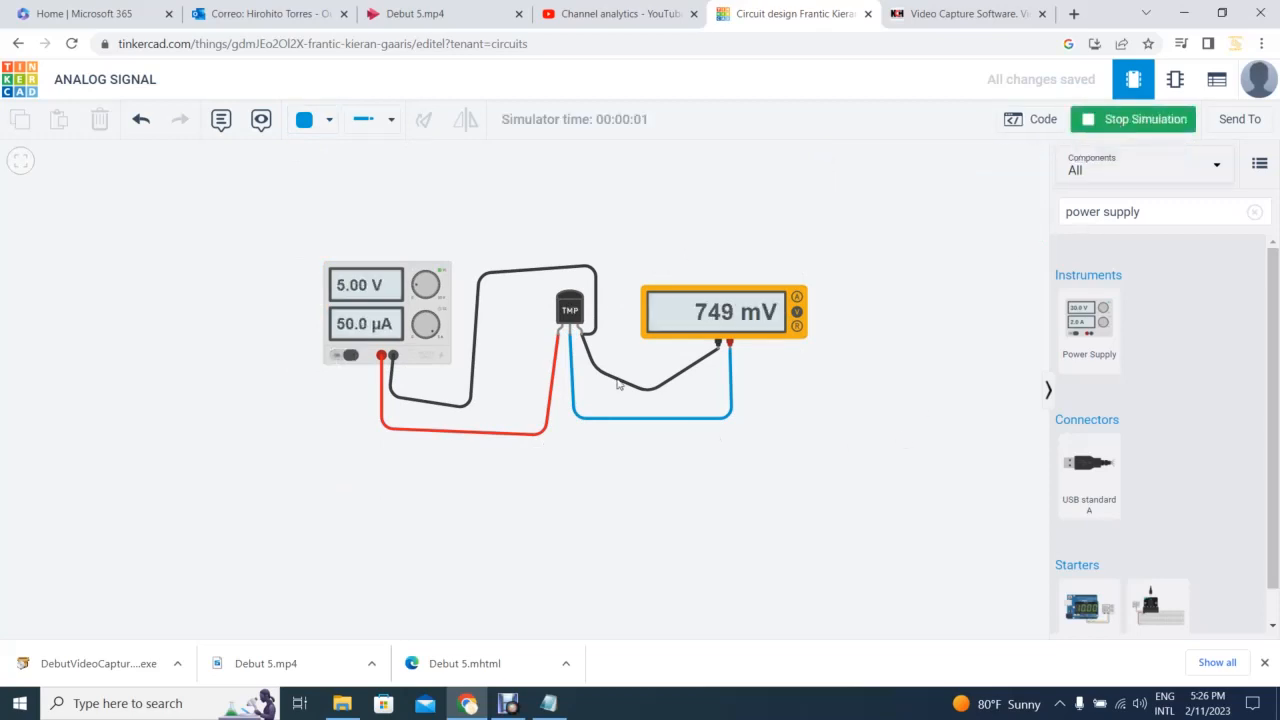
# Sweep the temperature sensor's simulated temperature repeatedly between its minimum and maximum while watching the multimeter, ending at the maximum
pyautogui.click(570, 312)
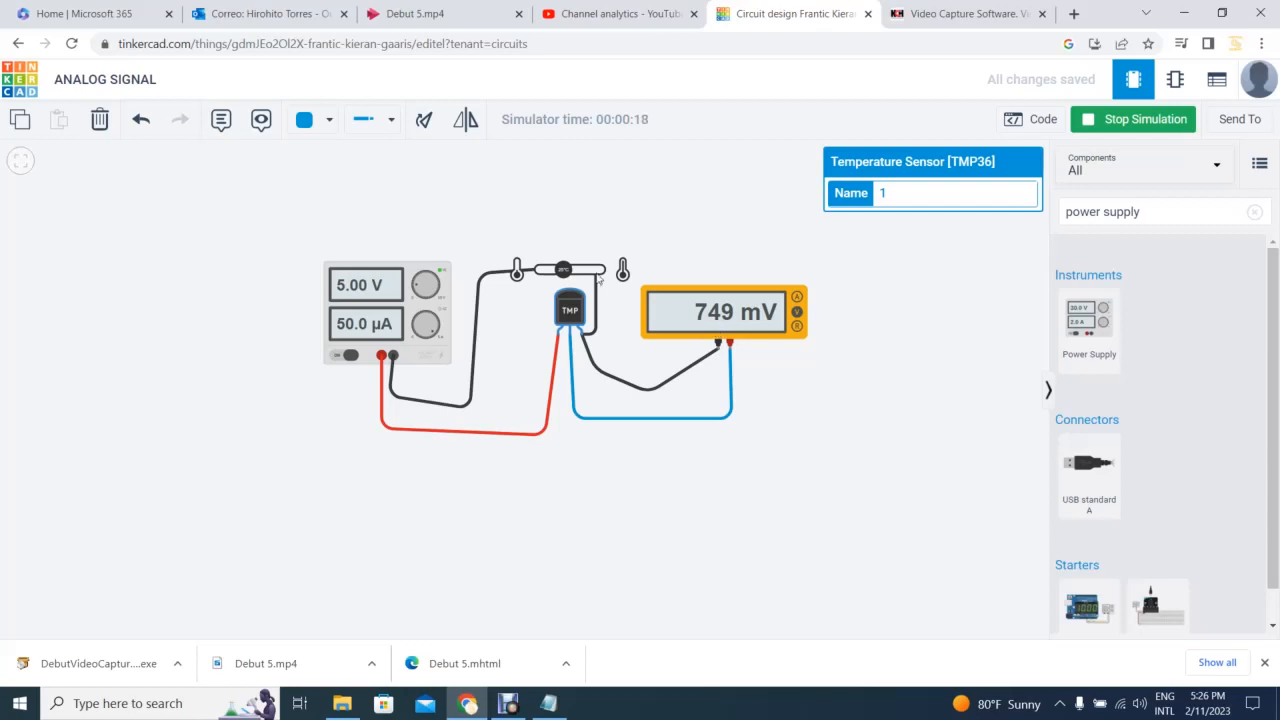
pyautogui.moveTo(565, 270); pyautogui.dragTo(525, 266)
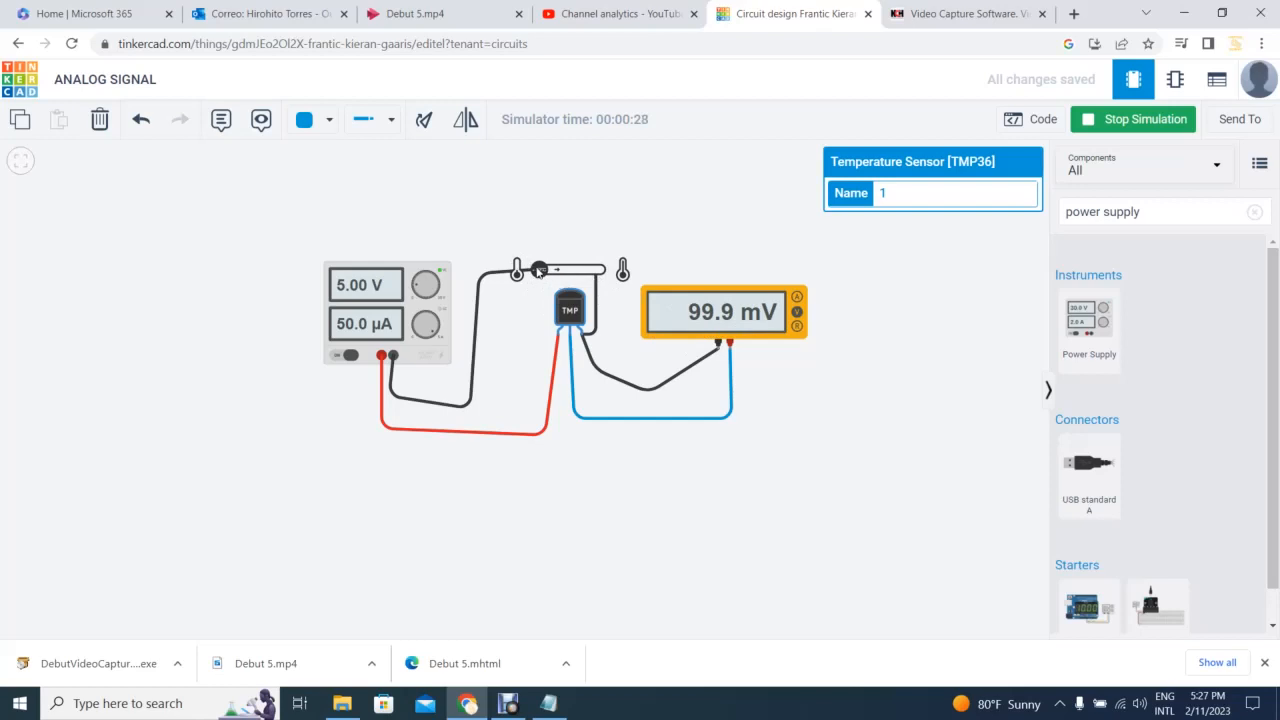
pyautogui.moveTo(539, 269); pyautogui.dragTo(600, 269)
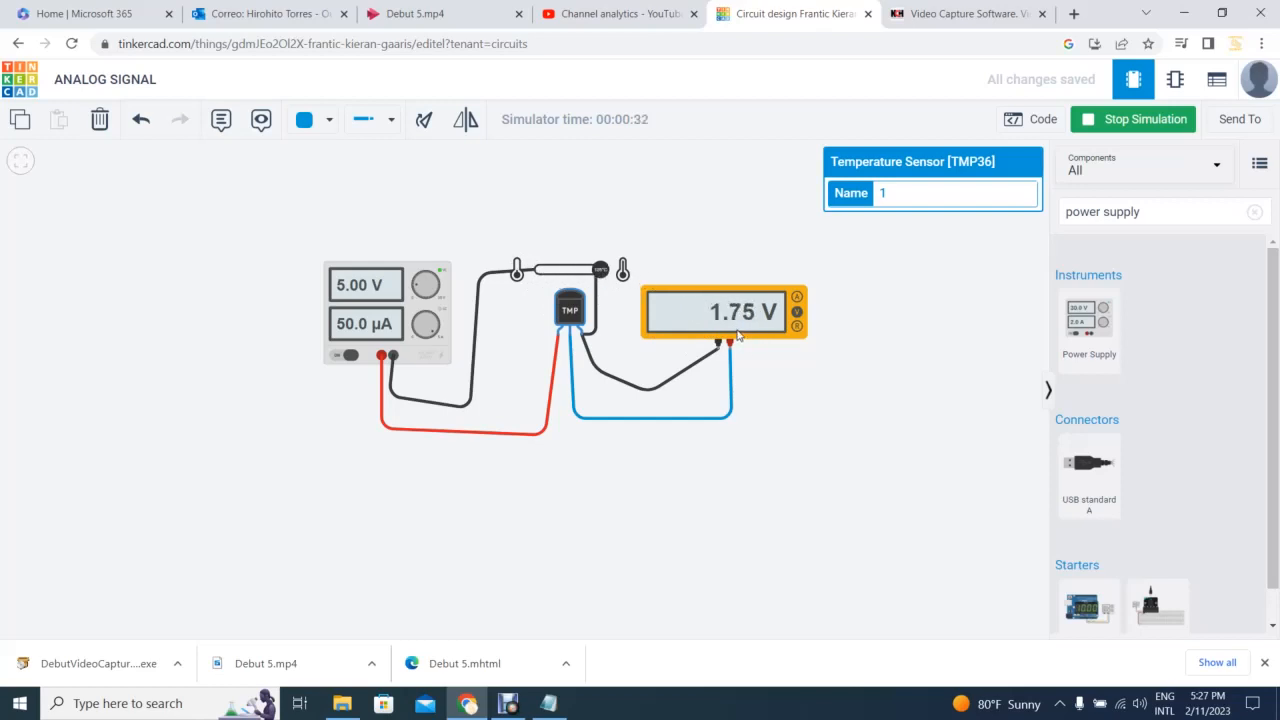
pyautogui.moveTo(600, 269); pyautogui.dragTo(530, 279)
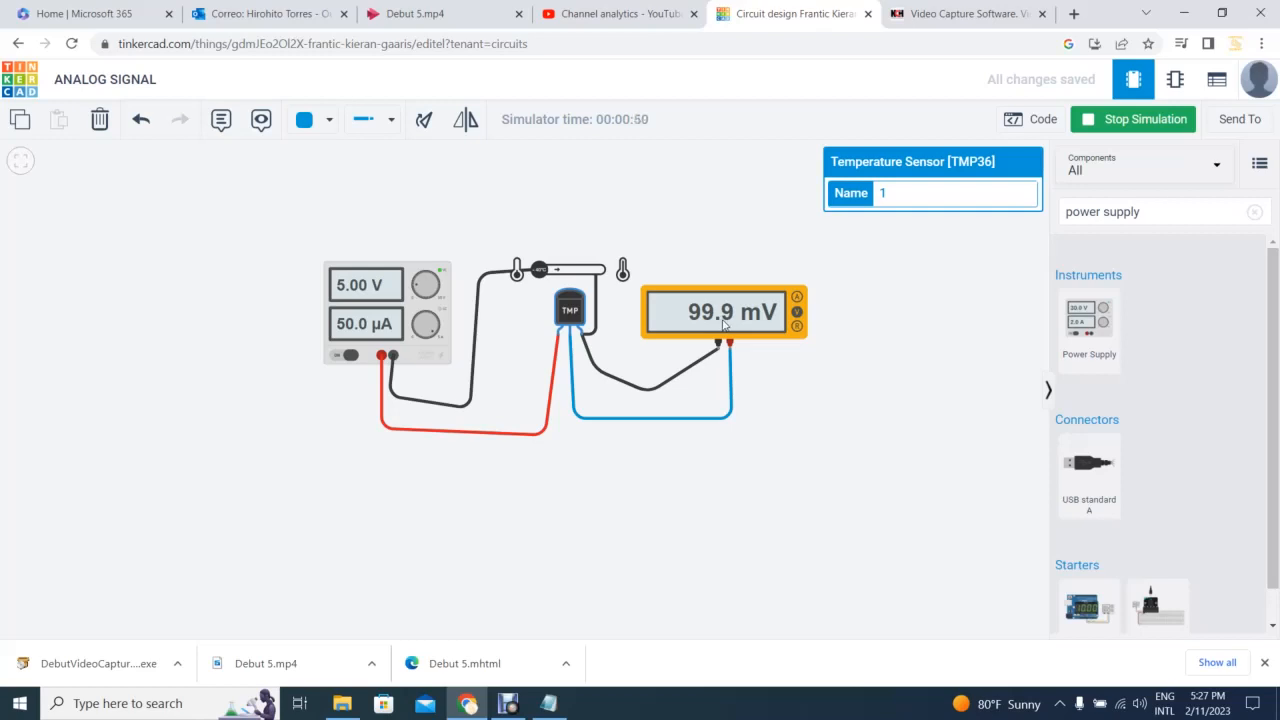
pyautogui.moveTo(538, 271); pyautogui.dragTo(646, 262)
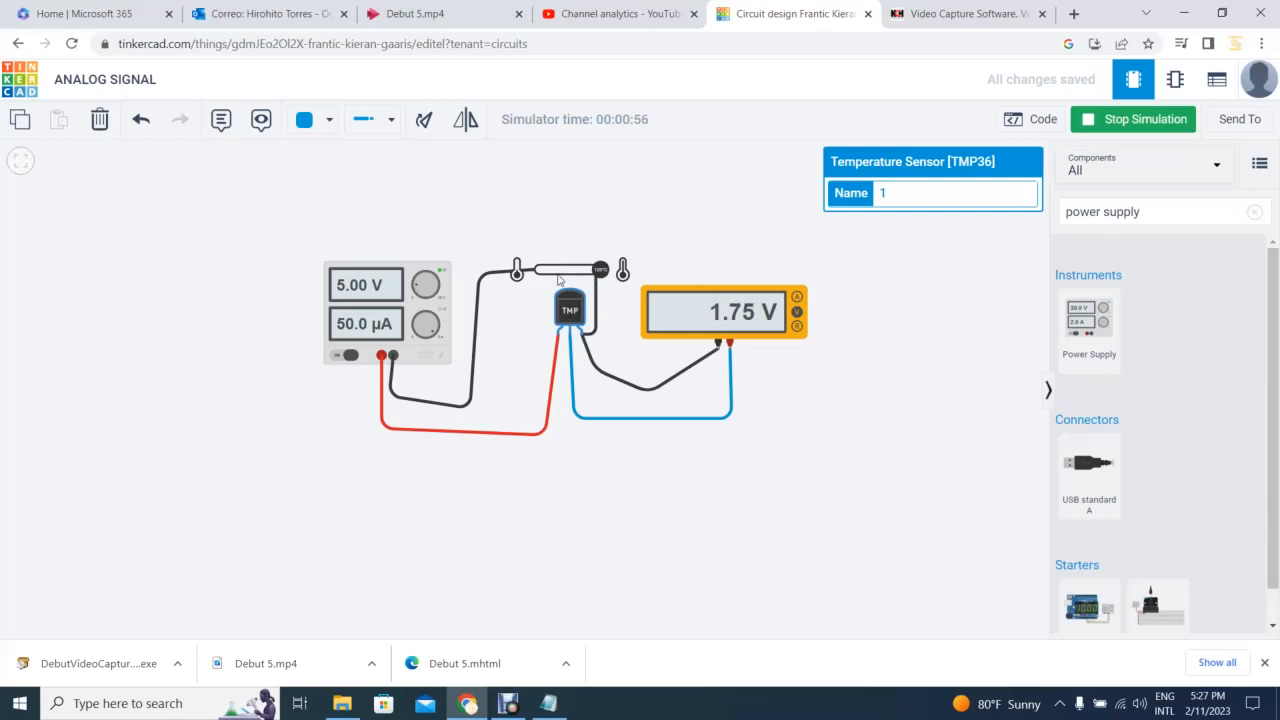
pyautogui.moveTo(598, 273); pyautogui.dragTo(517, 251)
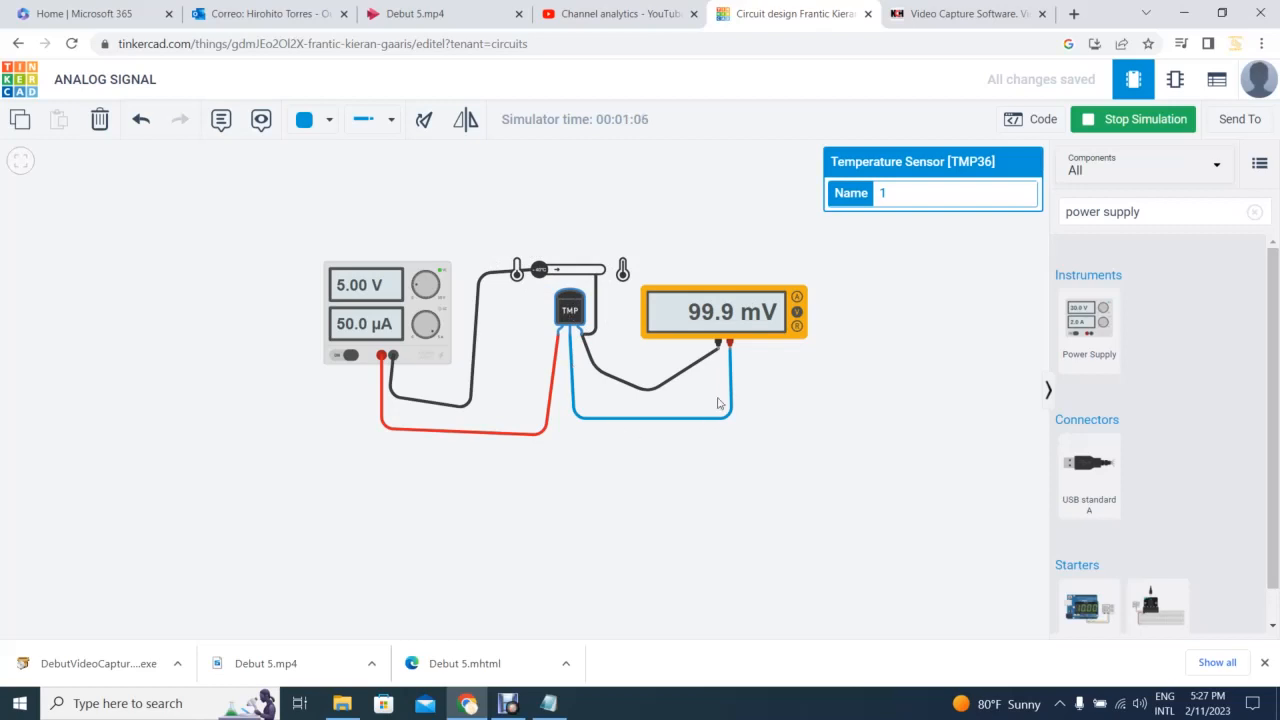
pyautogui.moveTo(539, 270); pyautogui.dragTo(604, 271)
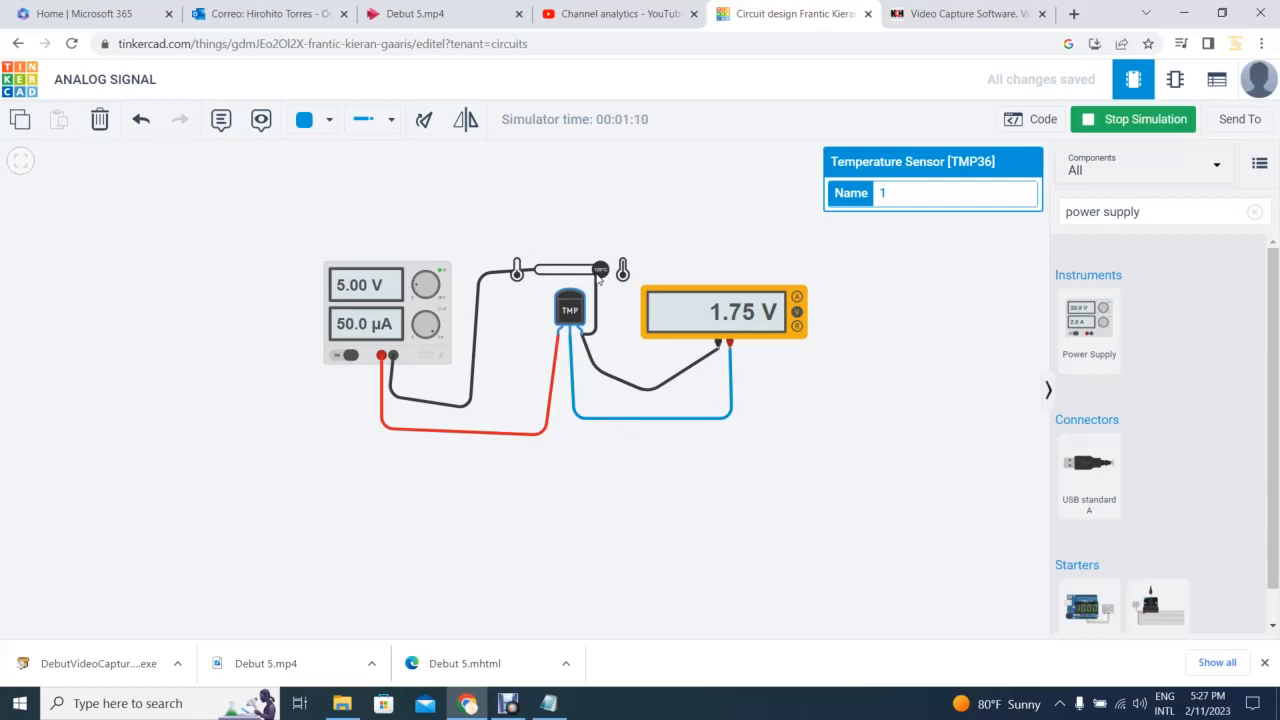
# Lower the sensor's temperature to -40°C, raise it back to 125°C, and compare the multimeter's voltage at both ends
pyautogui.scroll(5, 603, 278)
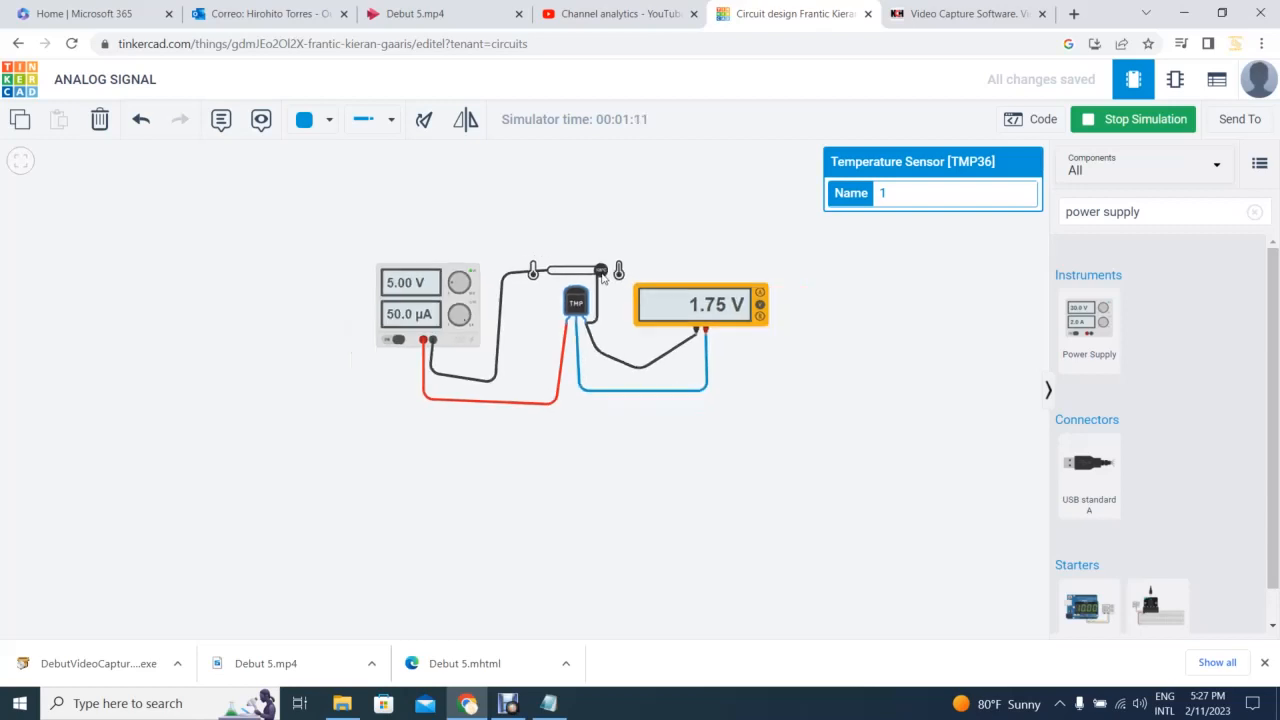
pyautogui.scroll(2, 600, 275)
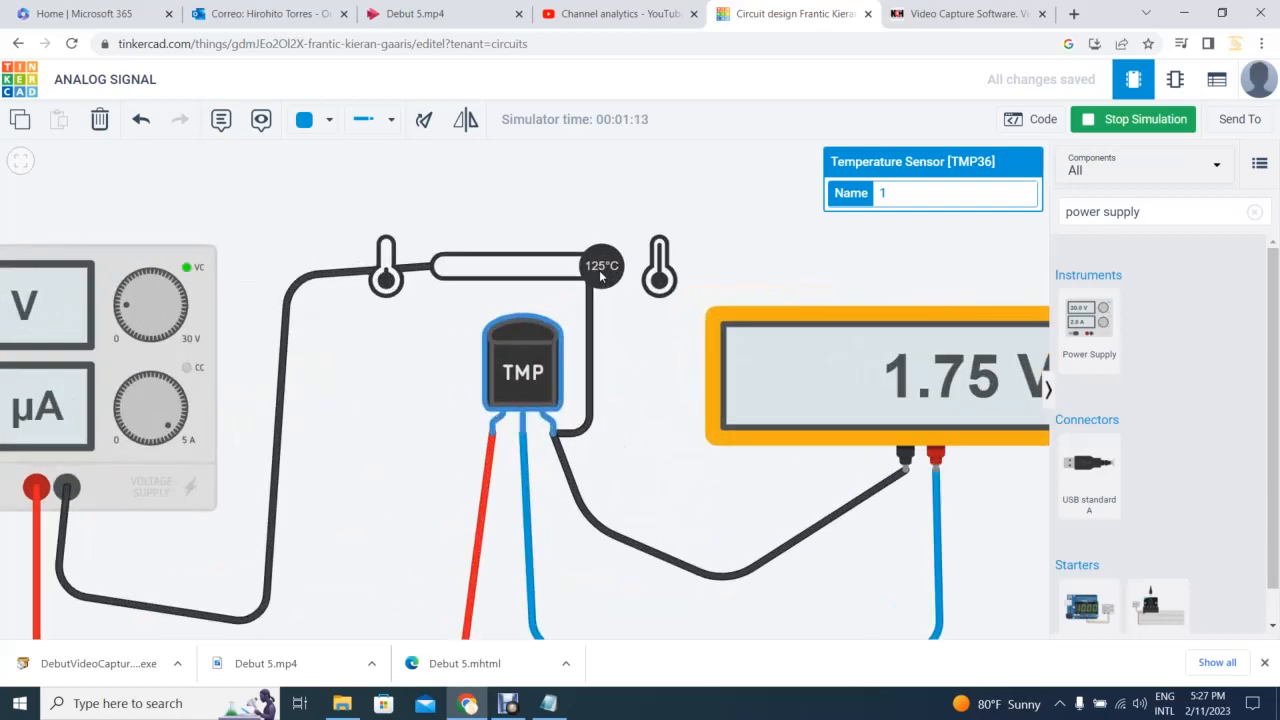
pyautogui.scroll(-1, 599, 278)
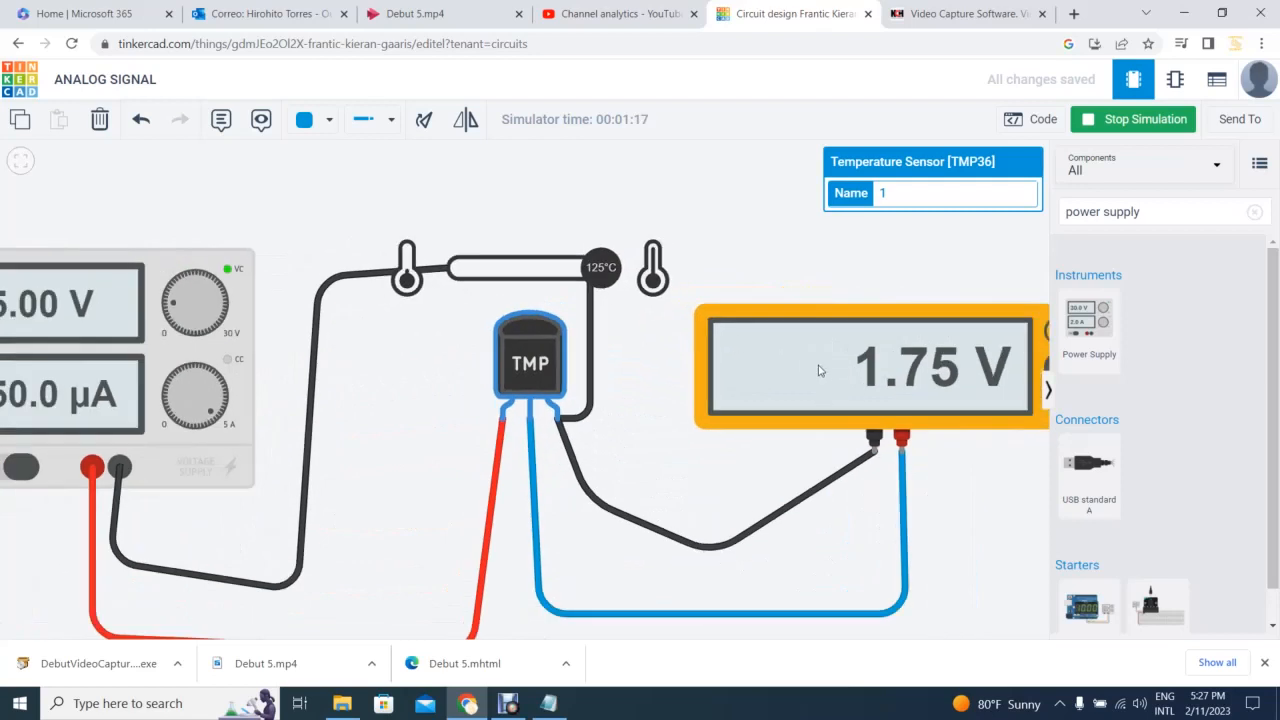
pyautogui.moveTo(597, 272); pyautogui.dragTo(398, 244)
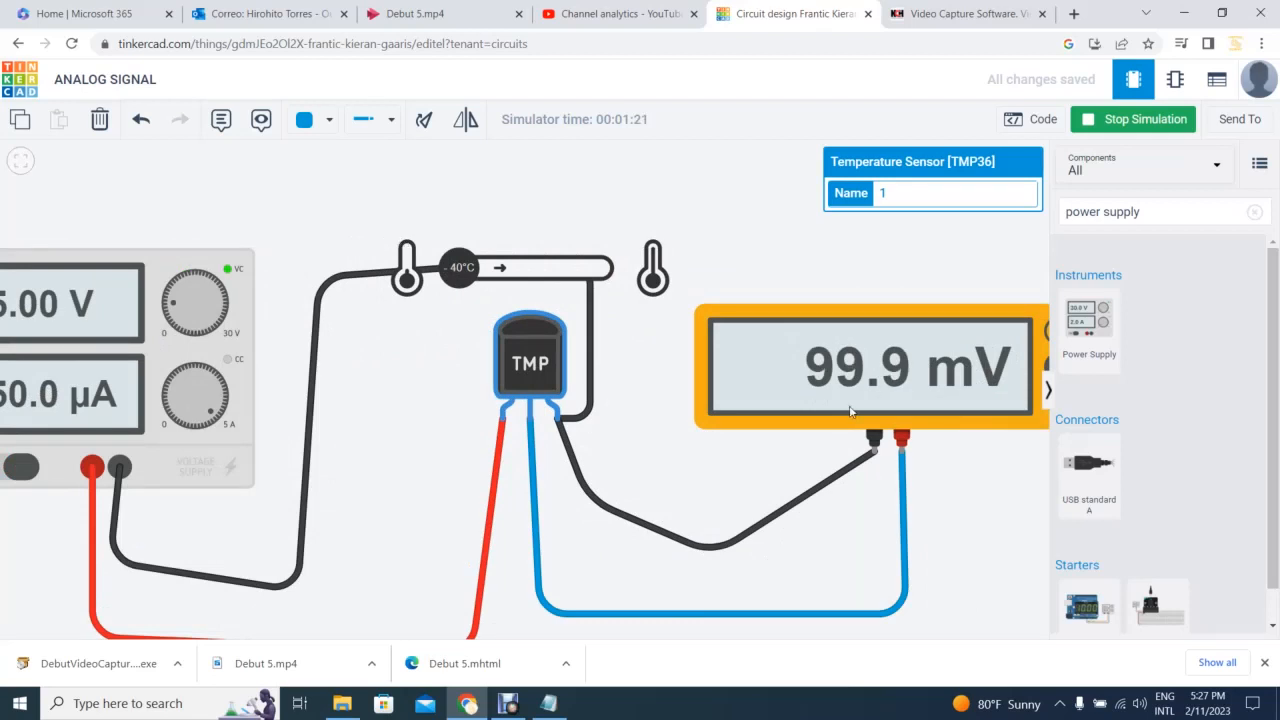
pyautogui.moveTo(465, 268); pyautogui.dragTo(632, 268)
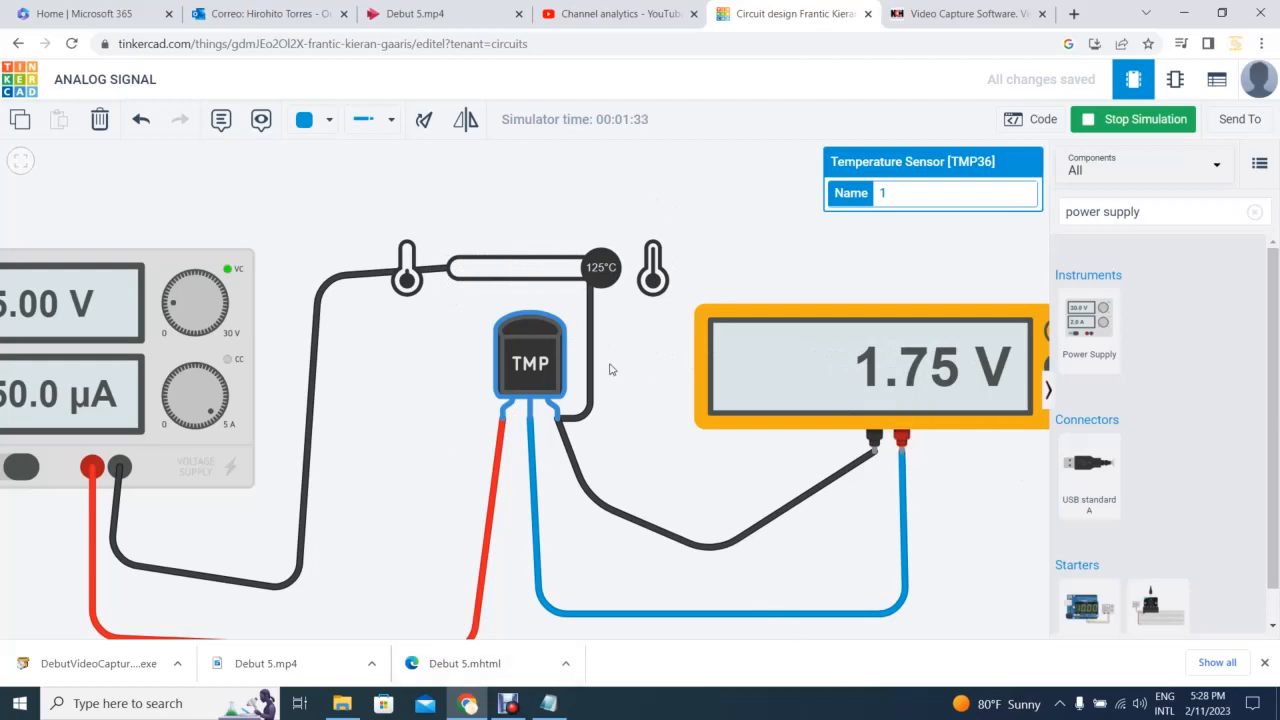
pyautogui.scroll(-5, 636, 415)
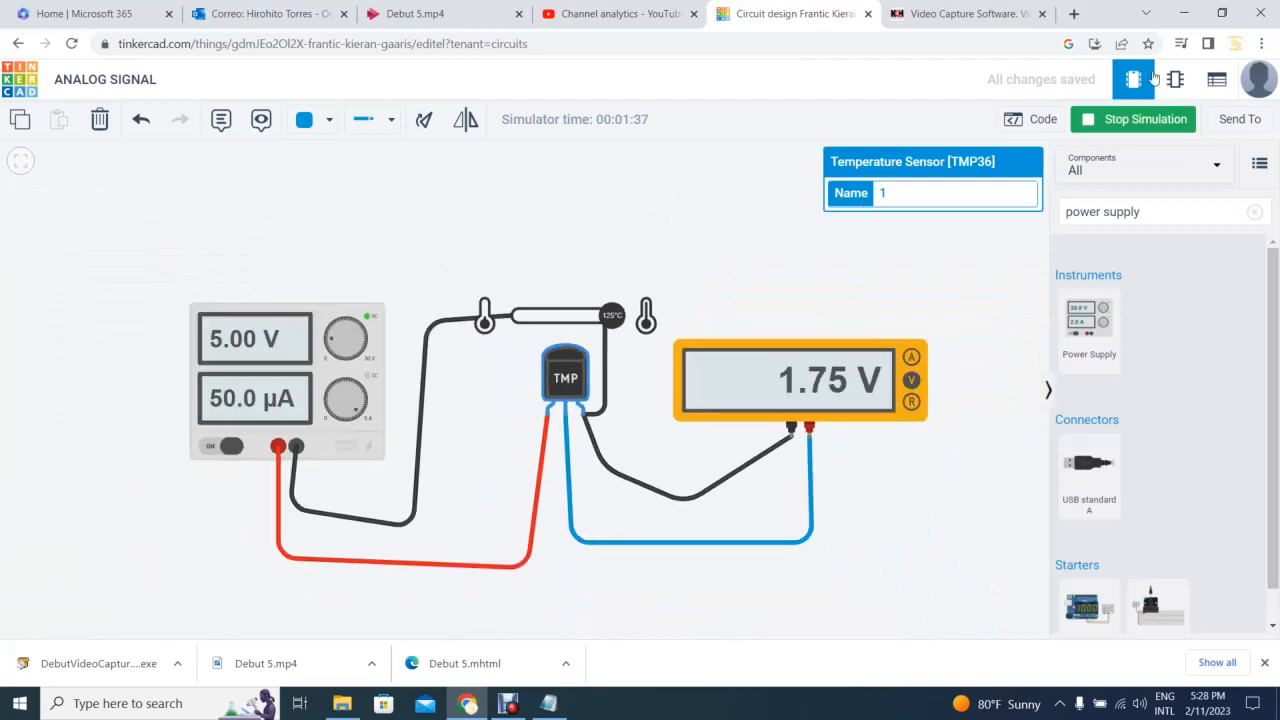
# Stop the simulation and delete the multimeter, all the wires and the power supply, keeping only the temperature sensor
pyautogui.click(1114, 121)
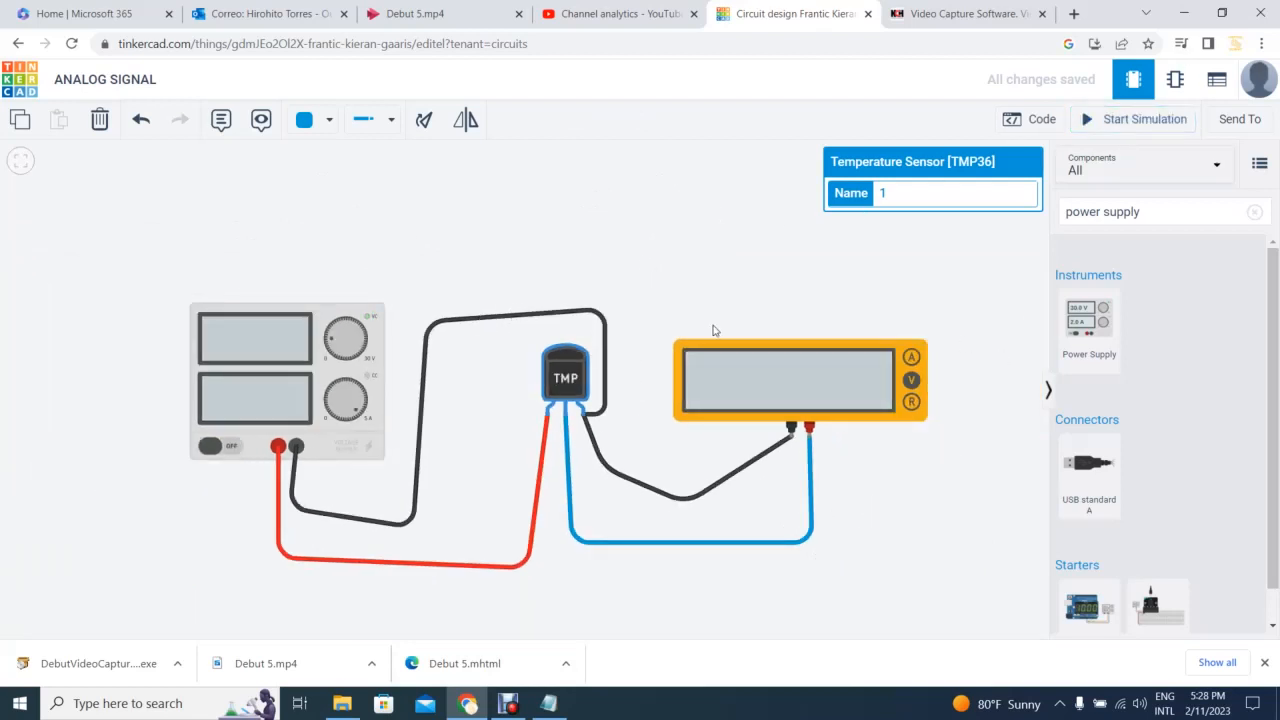
pyautogui.click(786, 373)
pyautogui.press('Delete')
pyautogui.click(604, 345)
pyautogui.press('Delete')
pyautogui.click(546, 450)
pyautogui.press('Delete')
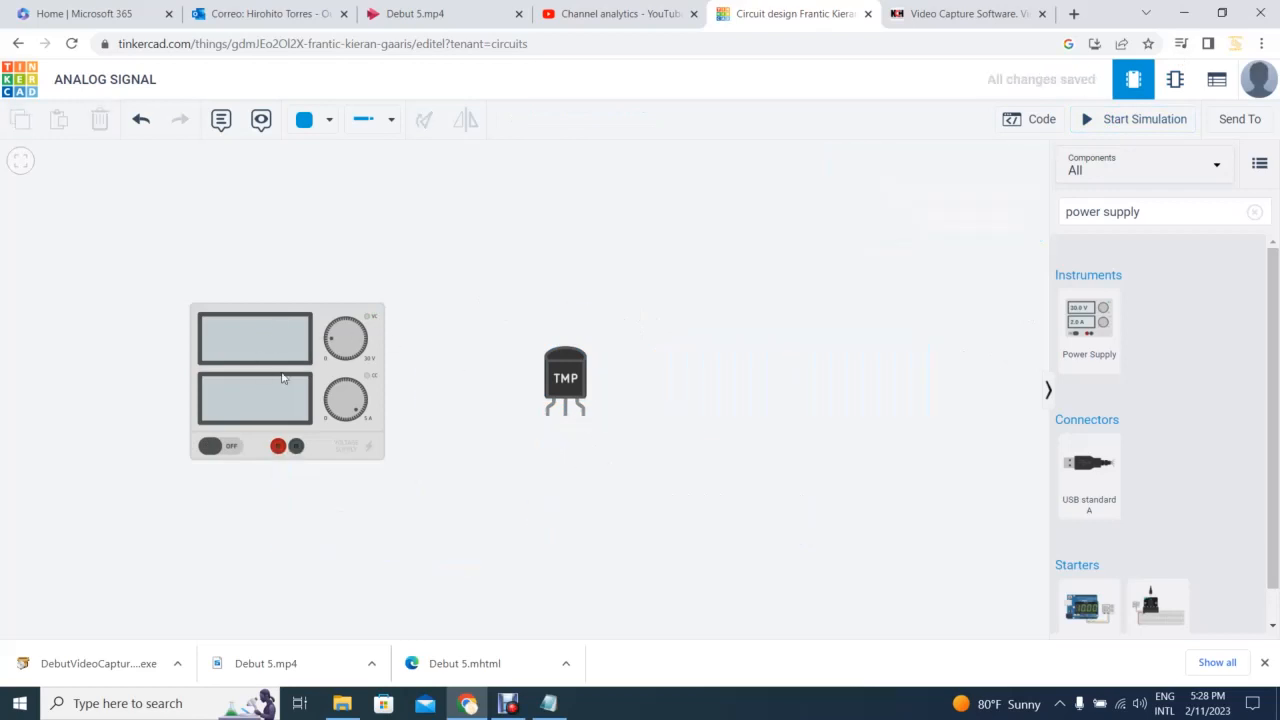
pyautogui.click(312, 368)
pyautogui.press('Delete')
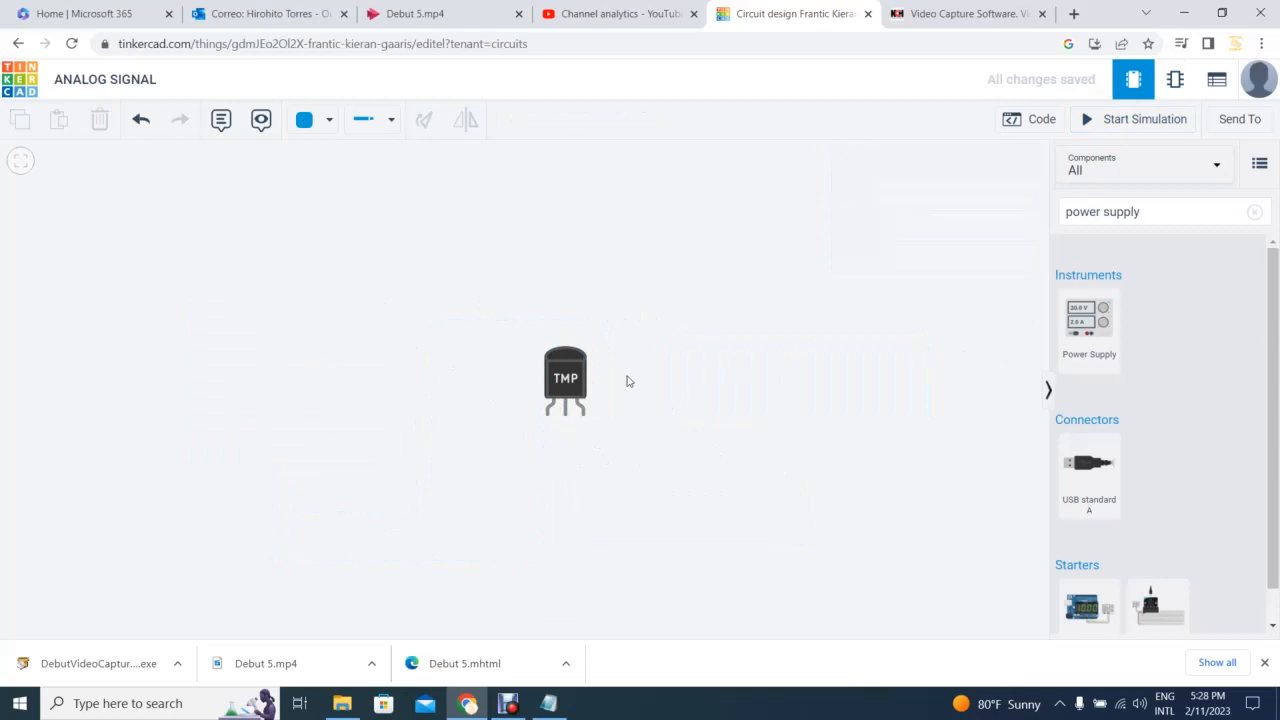
# Add an Arduino Uno R3 to the workspace and place the temperature sensor above the board's upper right corner
pyautogui.moveTo(567, 380); pyautogui.dragTo(662, 314)
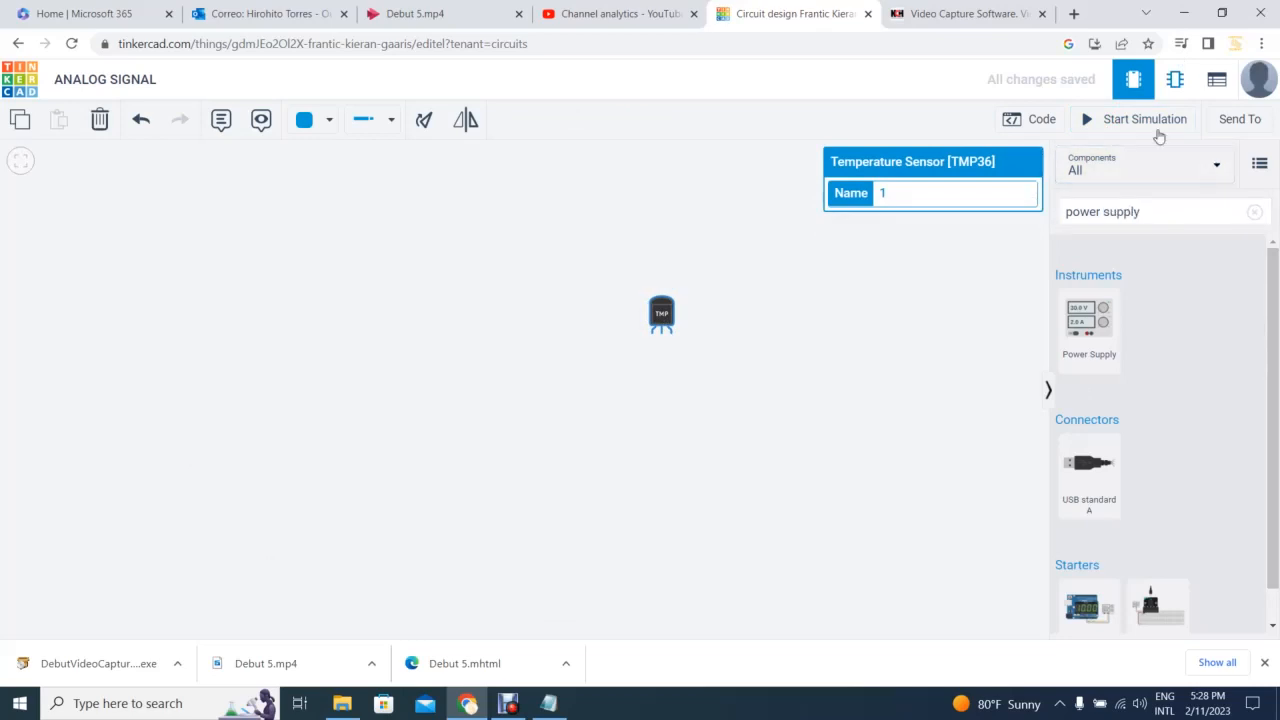
pyautogui.click(1177, 211)
pyautogui.write('A')
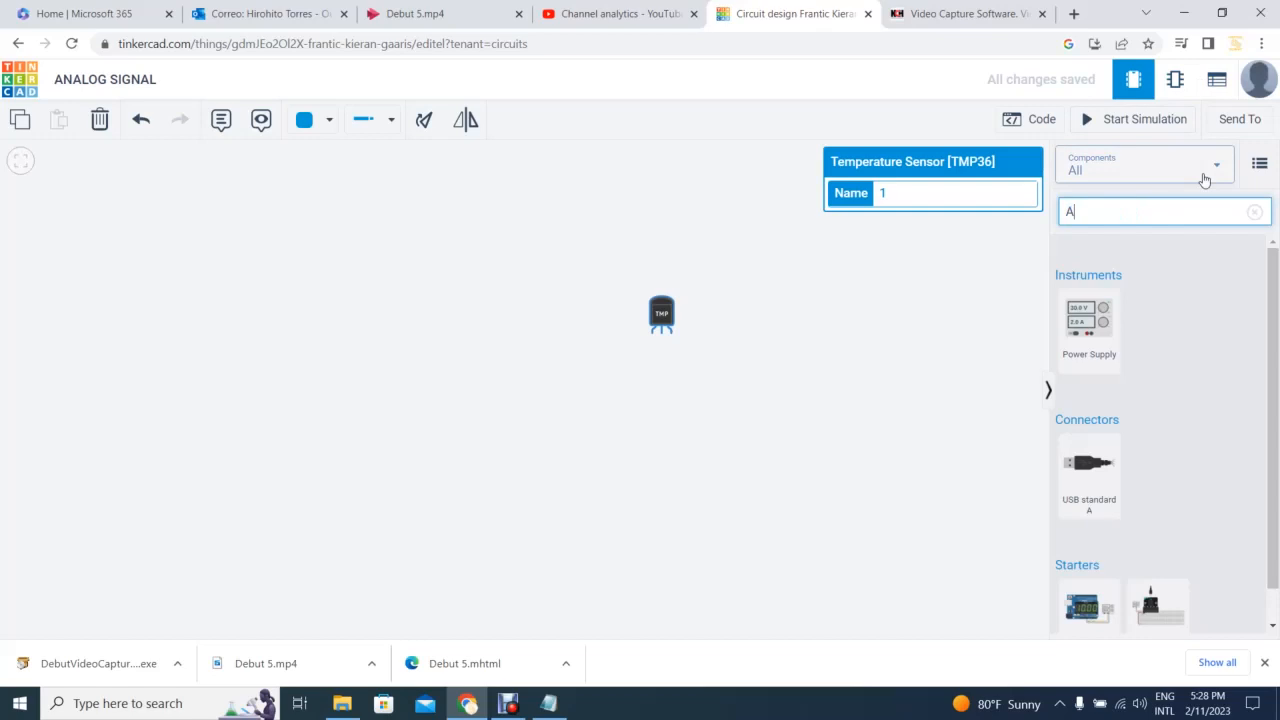
pyautogui.write('RDUI')
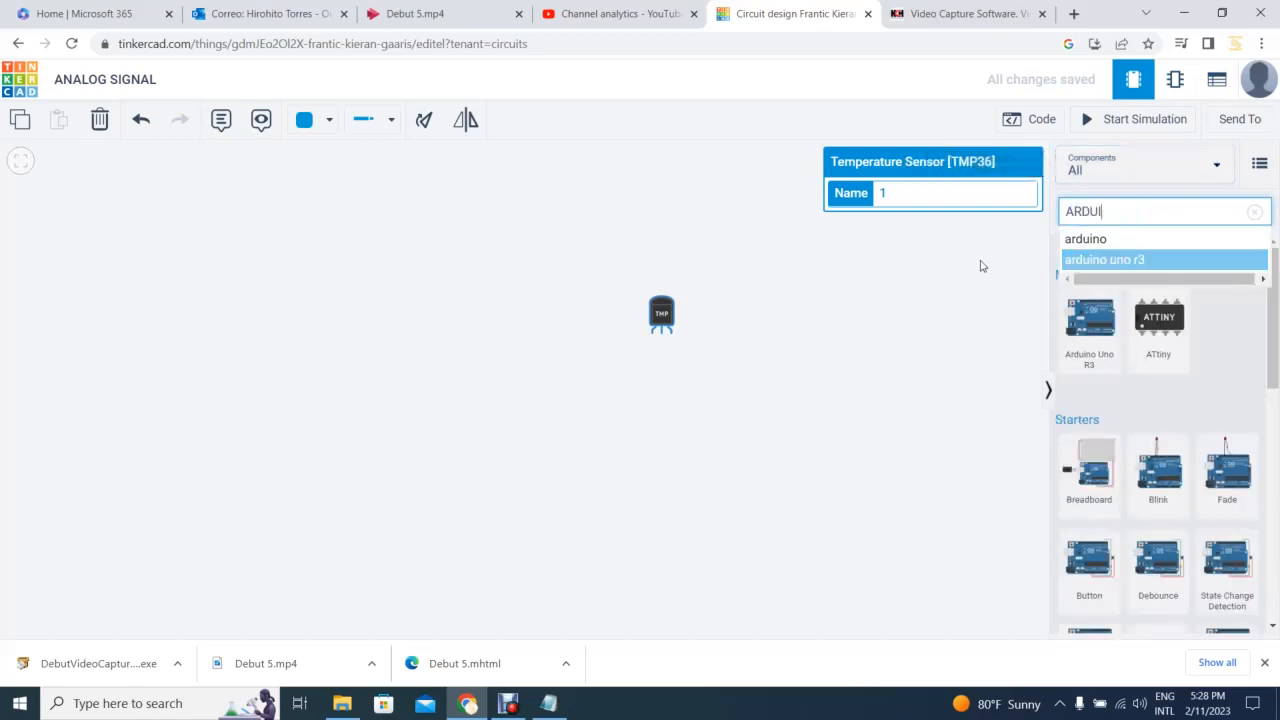
pyautogui.click(1093, 262)
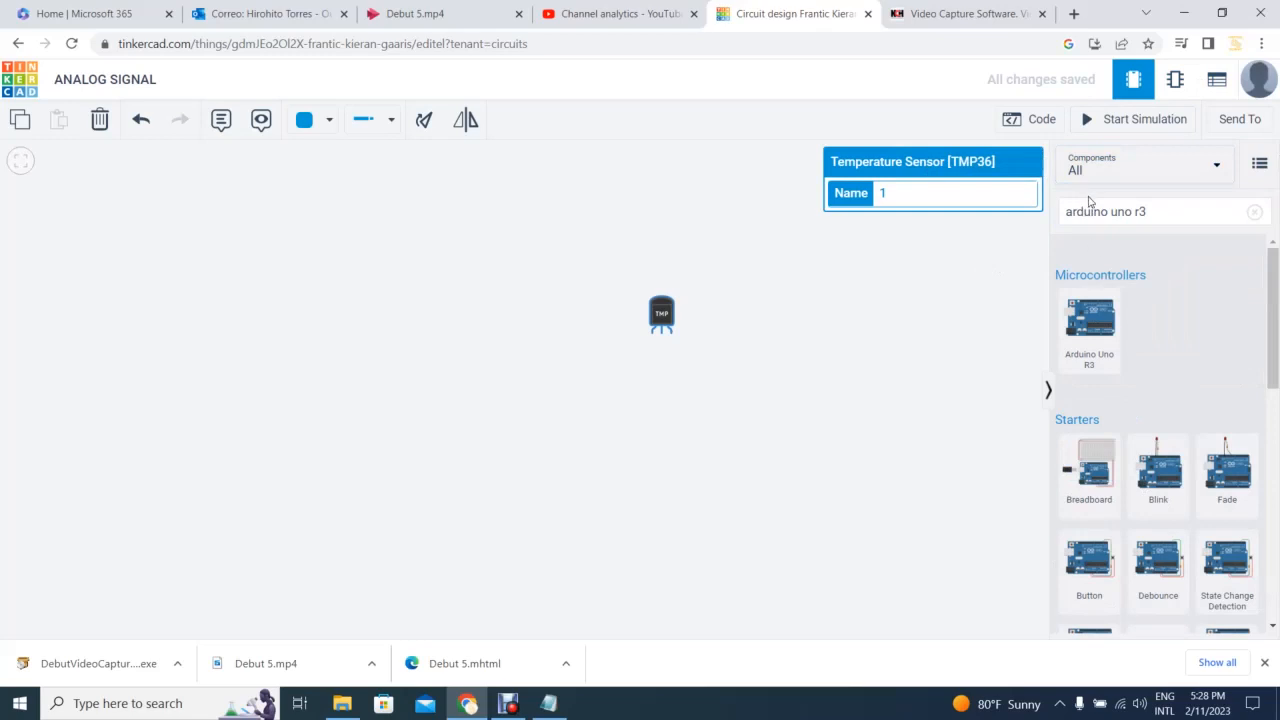
pyautogui.moveTo(1099, 321); pyautogui.dragTo(372, 430)
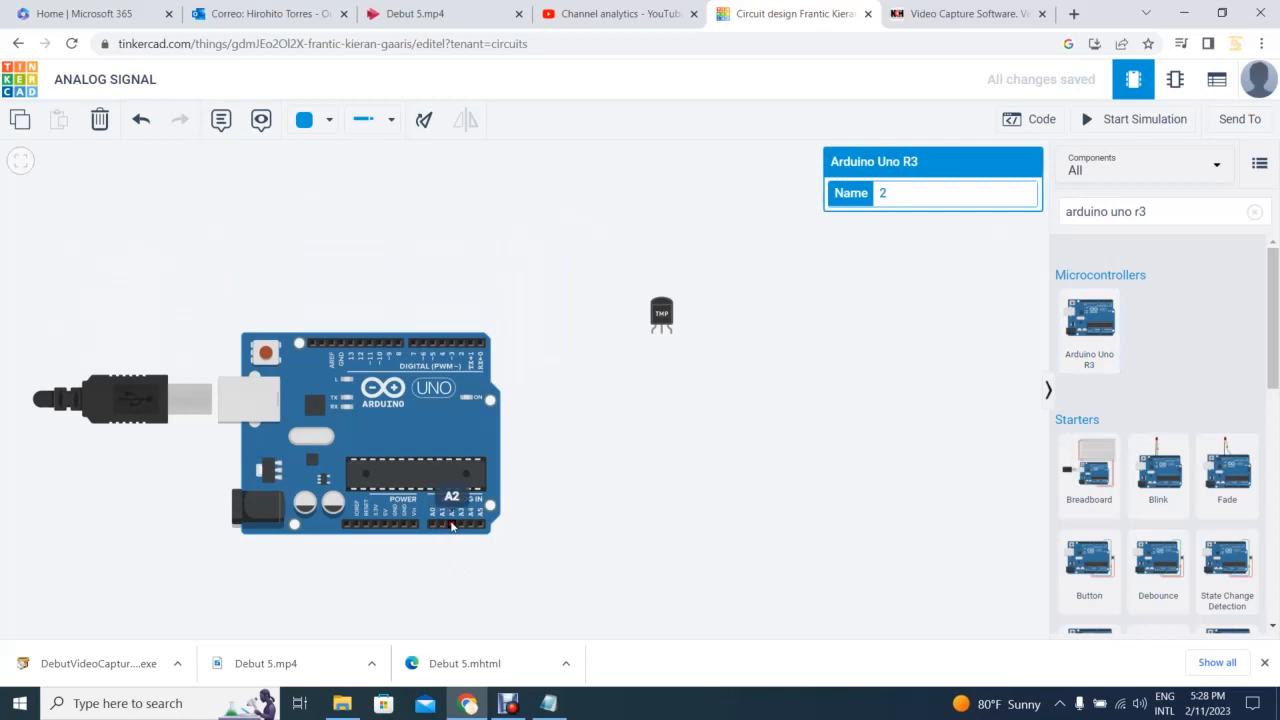
pyautogui.moveTo(673, 318); pyautogui.dragTo(503, 252)
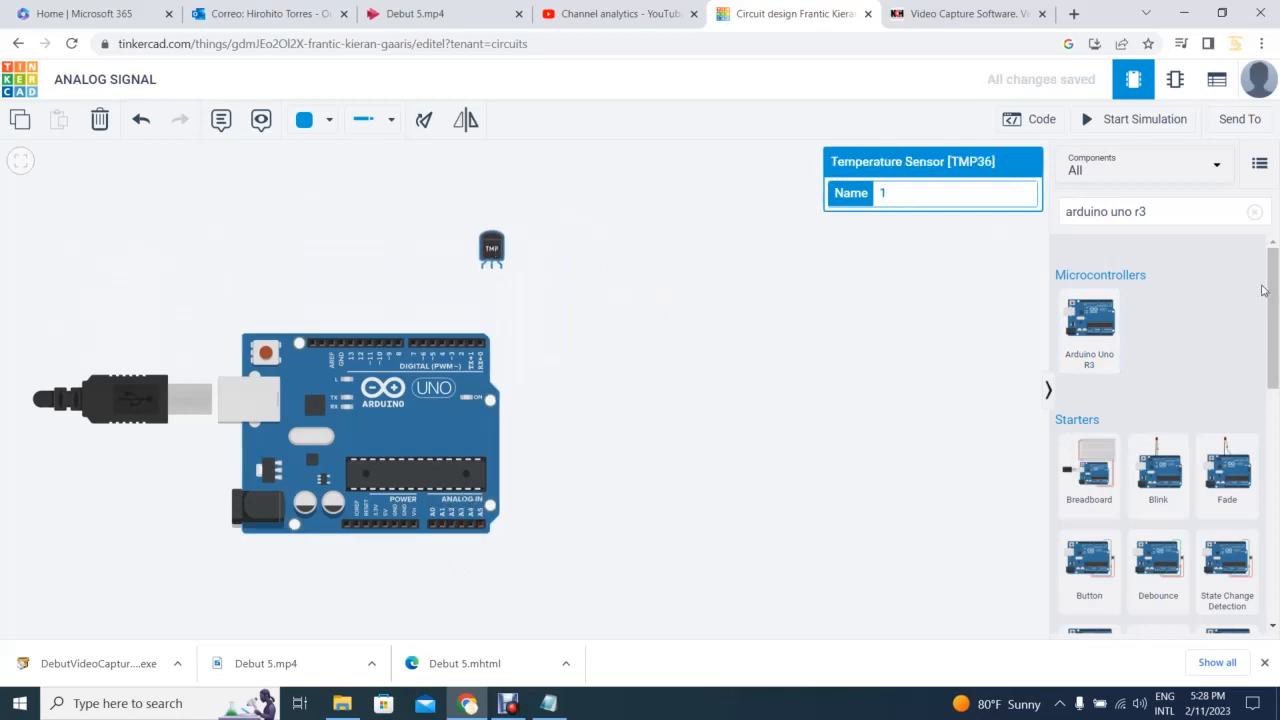
# Browse the full component library for a Breadboard Small and place it to the right of the Arduino
pyautogui.moveTo(1266, 290); pyautogui.dragTo(1277, 598)
pyautogui.moveTo(1279, 362); pyautogui.dragTo(1272, 250)
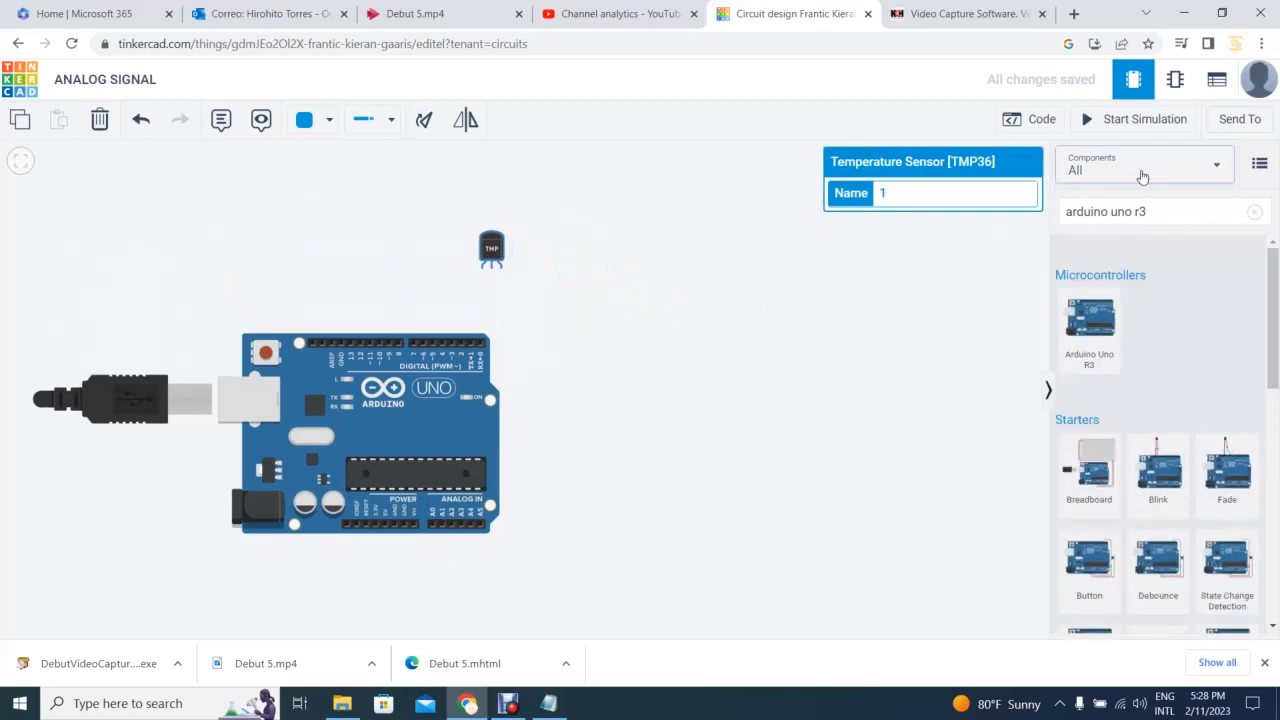
pyautogui.click(1170, 213)
pyautogui.click(1144, 170)
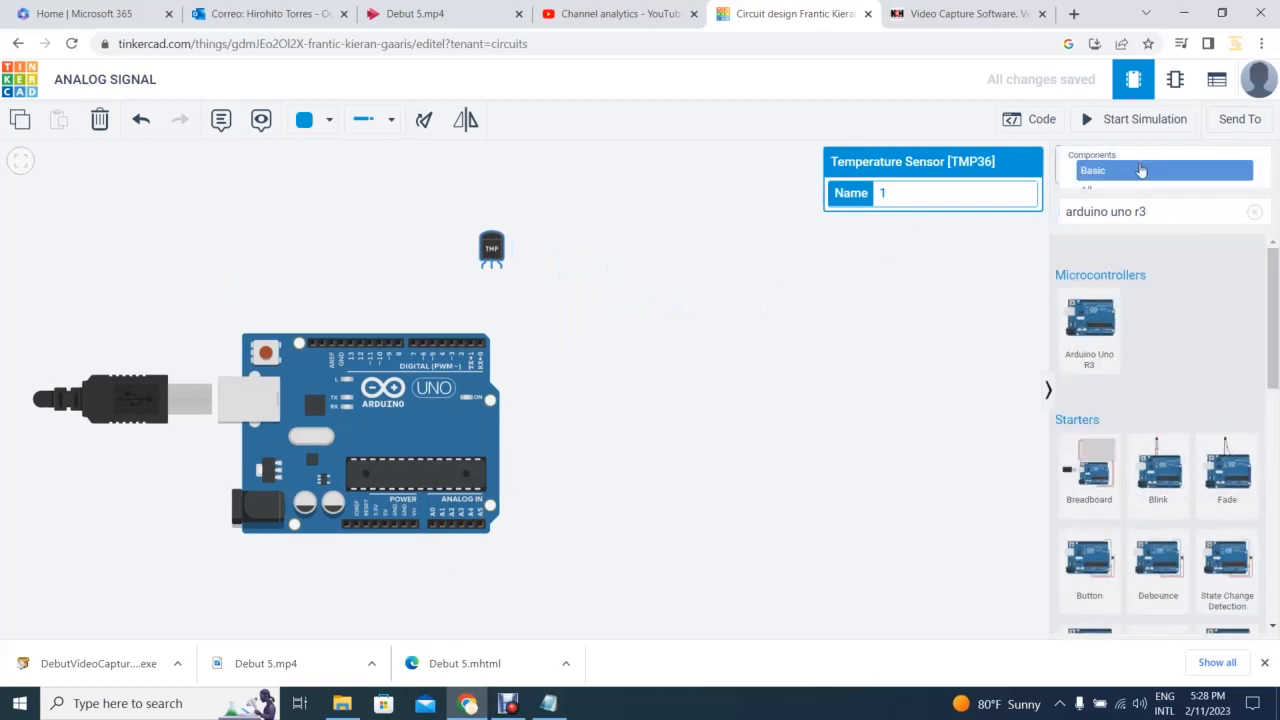
pyautogui.click(1277, 340)
pyautogui.moveTo(1277, 340); pyautogui.dragTo(1270, 255)
pyautogui.click(1140, 172)
pyautogui.click(1094, 198)
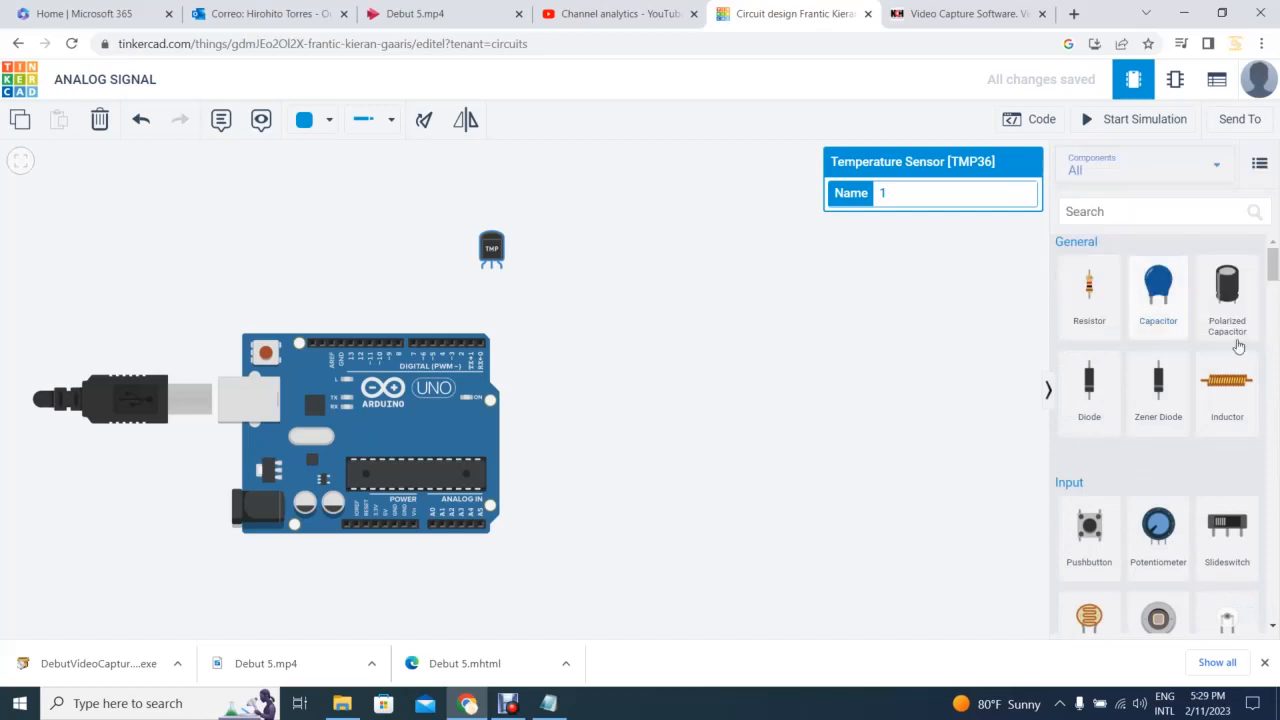
pyautogui.scroll(-10, 1276, 430)
pyautogui.scroll(-5, 1276, 430)
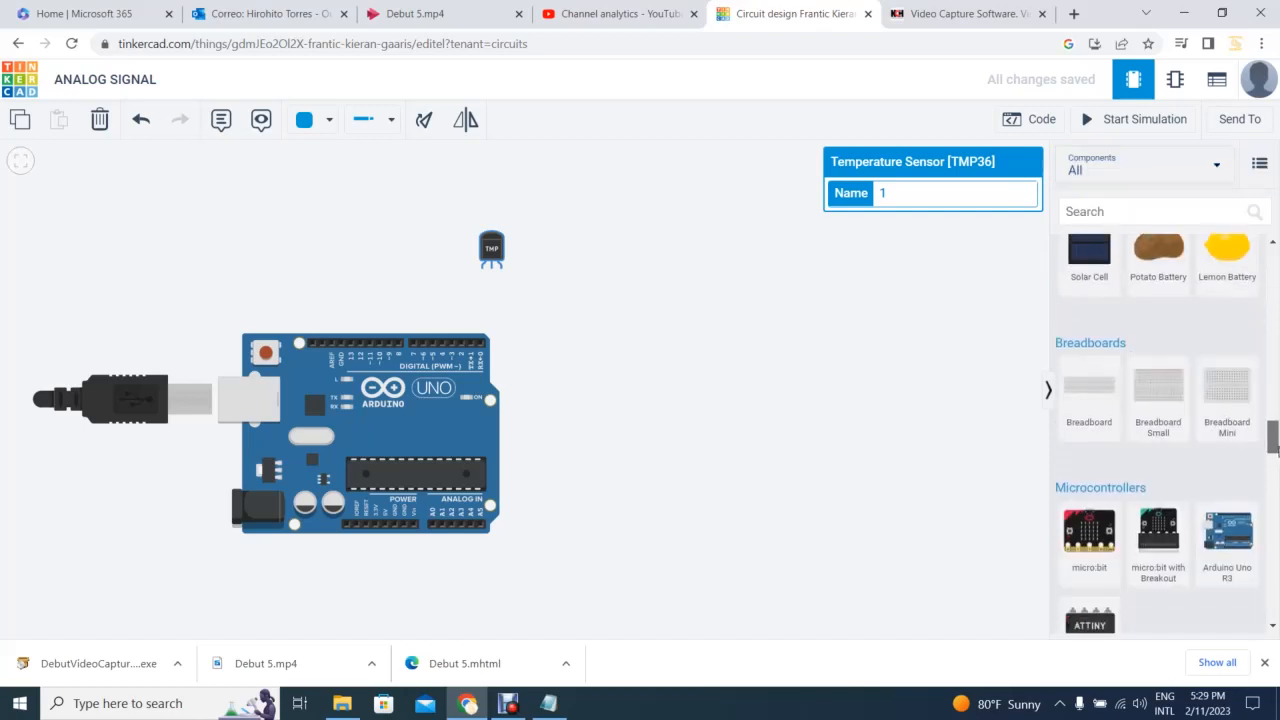
pyautogui.moveTo(1158, 396); pyautogui.dragTo(699, 428)
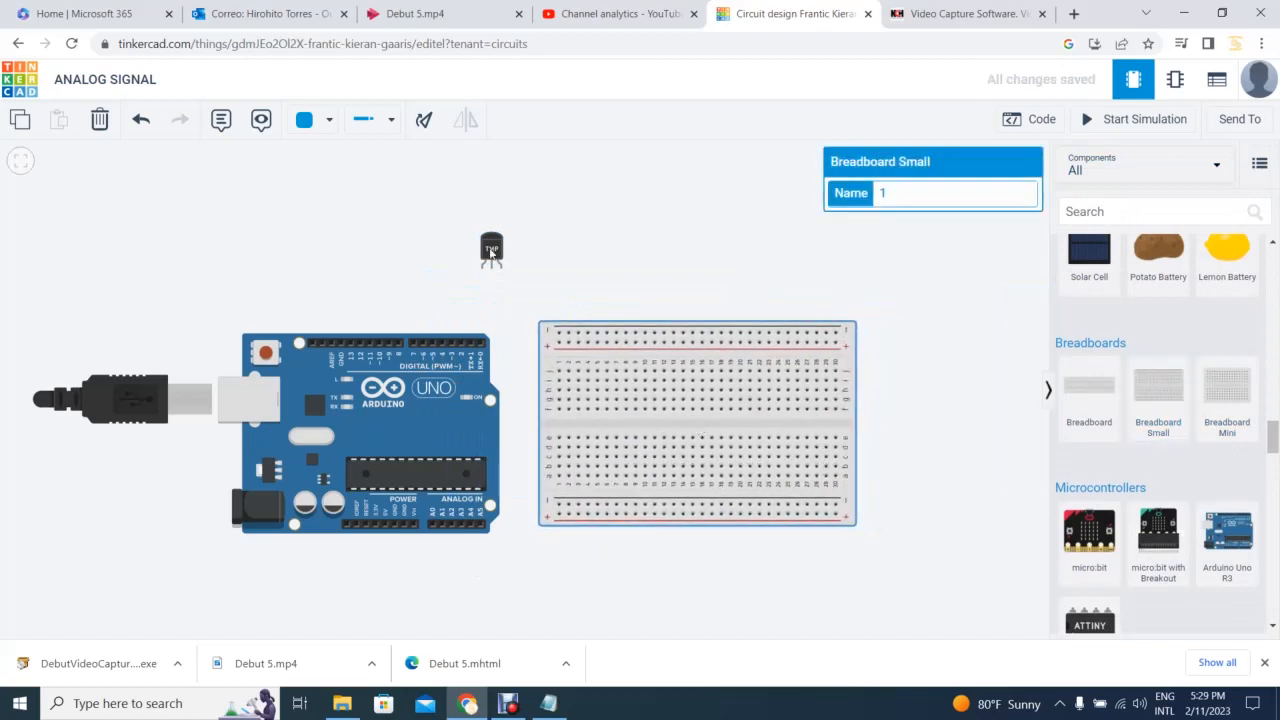
# Plug the temperature sensor into the lower half of the breadboard, with its pins in columns 1 to 3
pyautogui.click(491, 250)
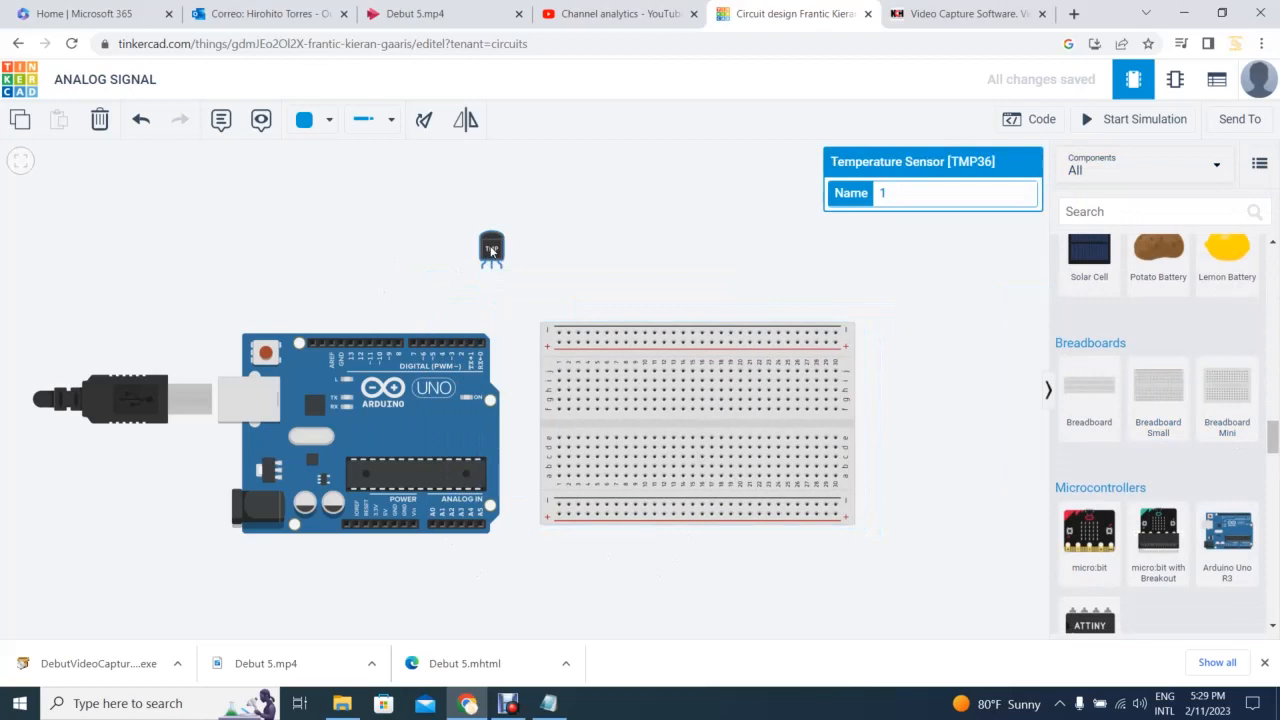
pyautogui.moveTo(491, 250); pyautogui.dragTo(572, 441)
pyautogui.moveTo(526, 583); pyautogui.dragTo(520, 583)
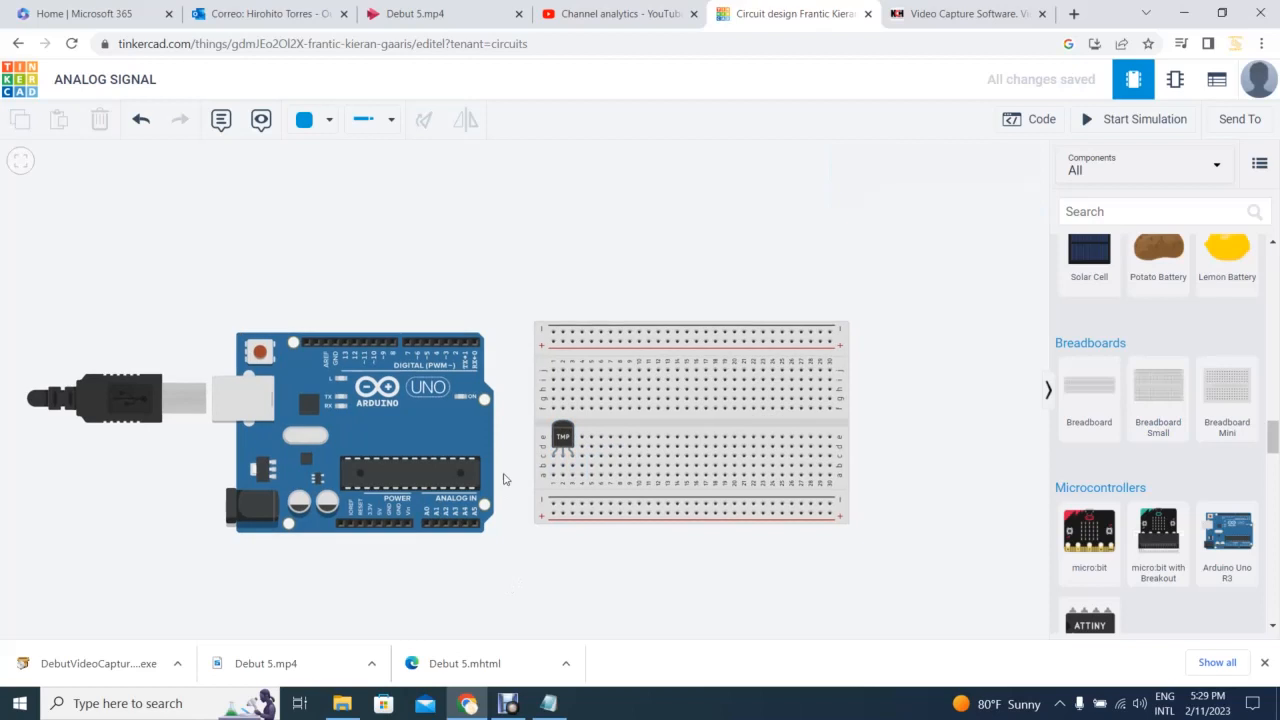
# Wire the sensor's first pin from breadboard column 1 to the lower positive rail
pyautogui.click(553, 456)
pyautogui.click(553, 514)
pyautogui.click(539, 555)
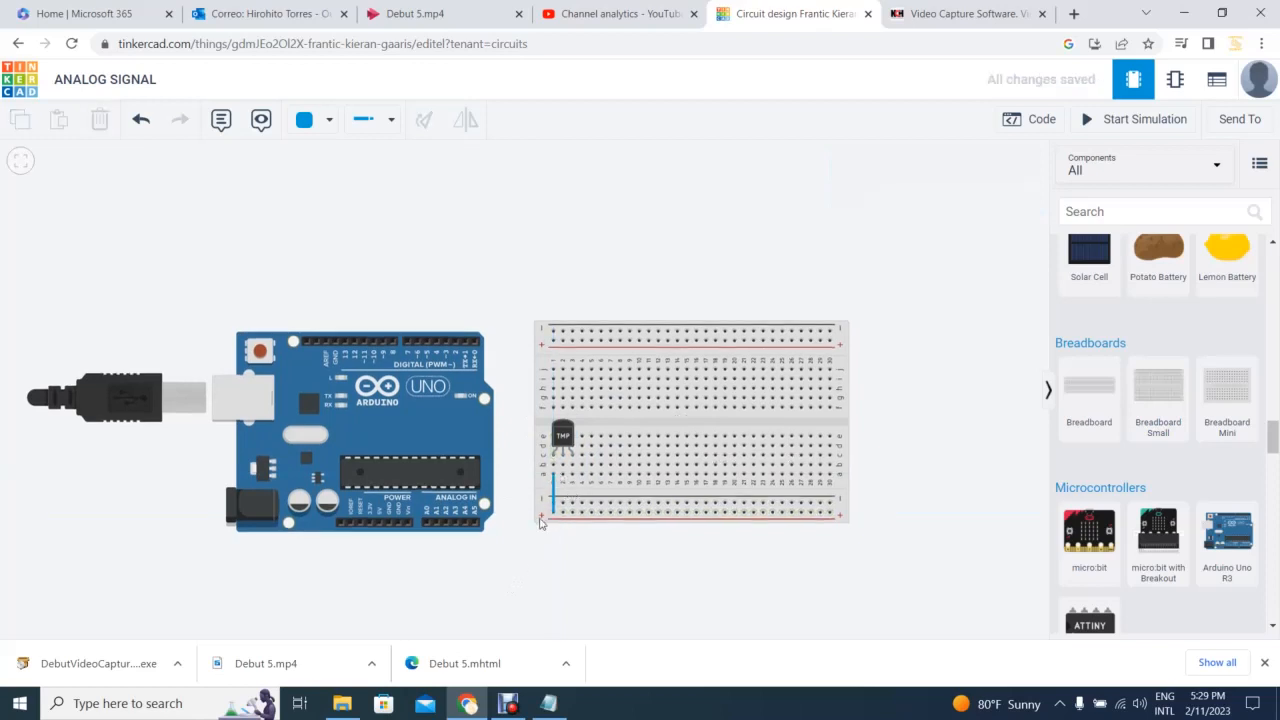
# Wire the Arduino's 5V pin to the breadboard's lower positive rail, routing it below both boards, and color the wire red
pyautogui.click(380, 528)
pyautogui.click(380, 562)
pyautogui.click(597, 562)
pyautogui.click(600, 514)
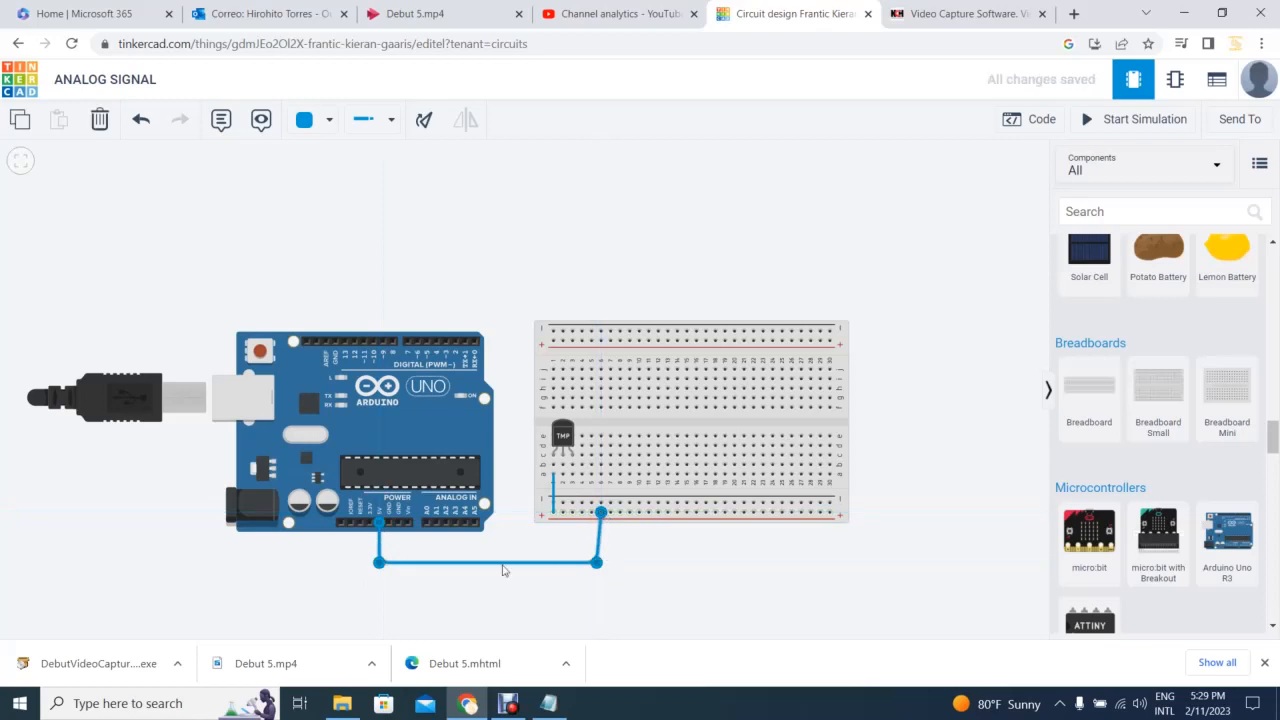
pyautogui.click(329, 120)
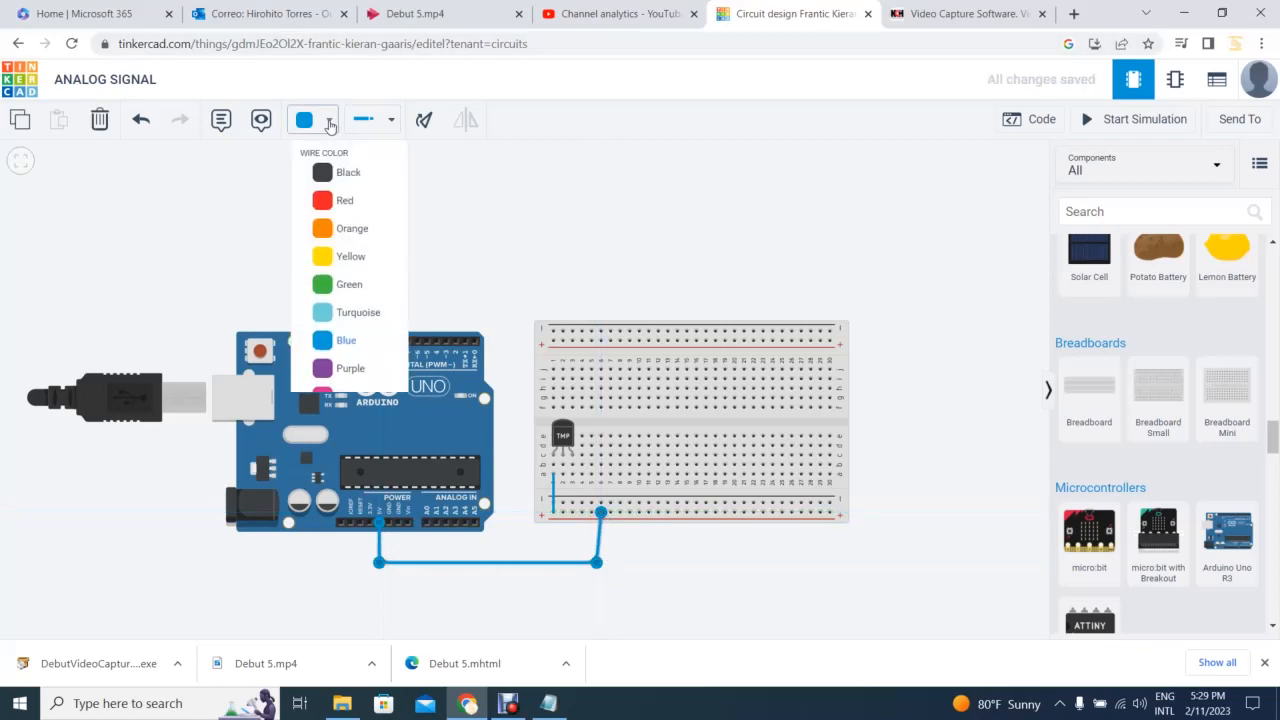
pyautogui.click(345, 196)
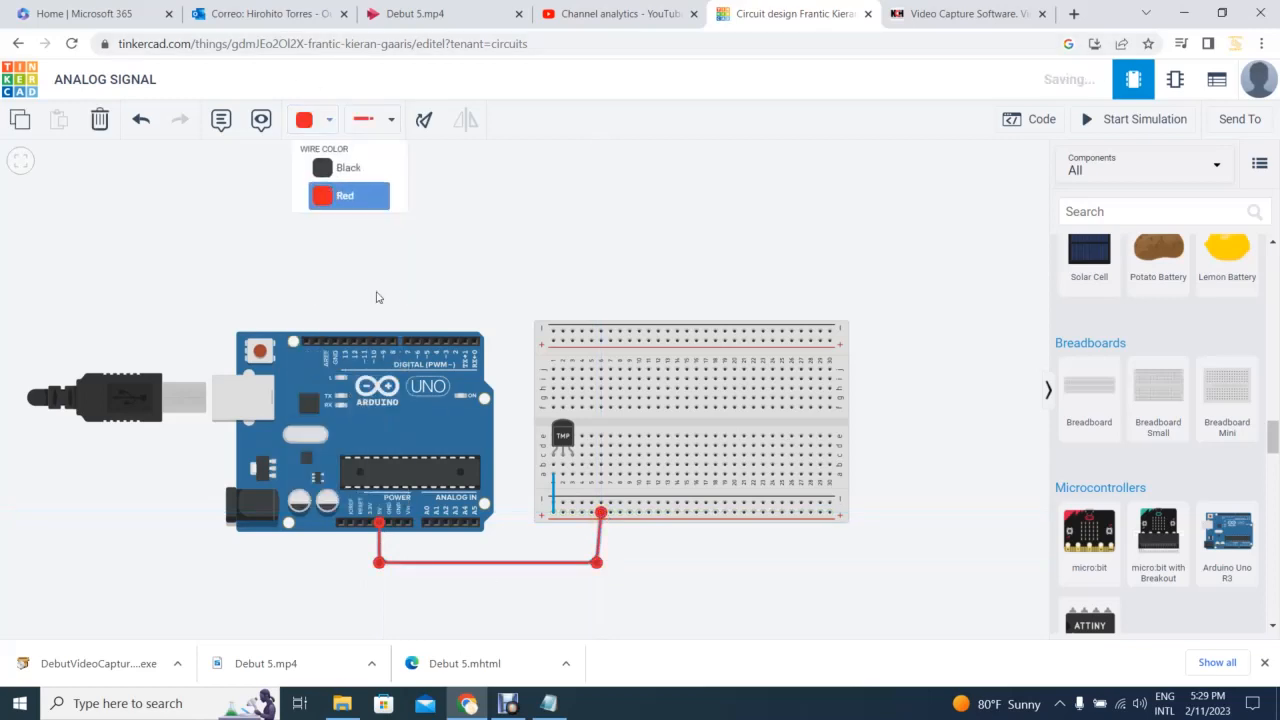
# Color the short wire between breadboard column 1 and the lower positive rail red
pyautogui.click(553, 512)
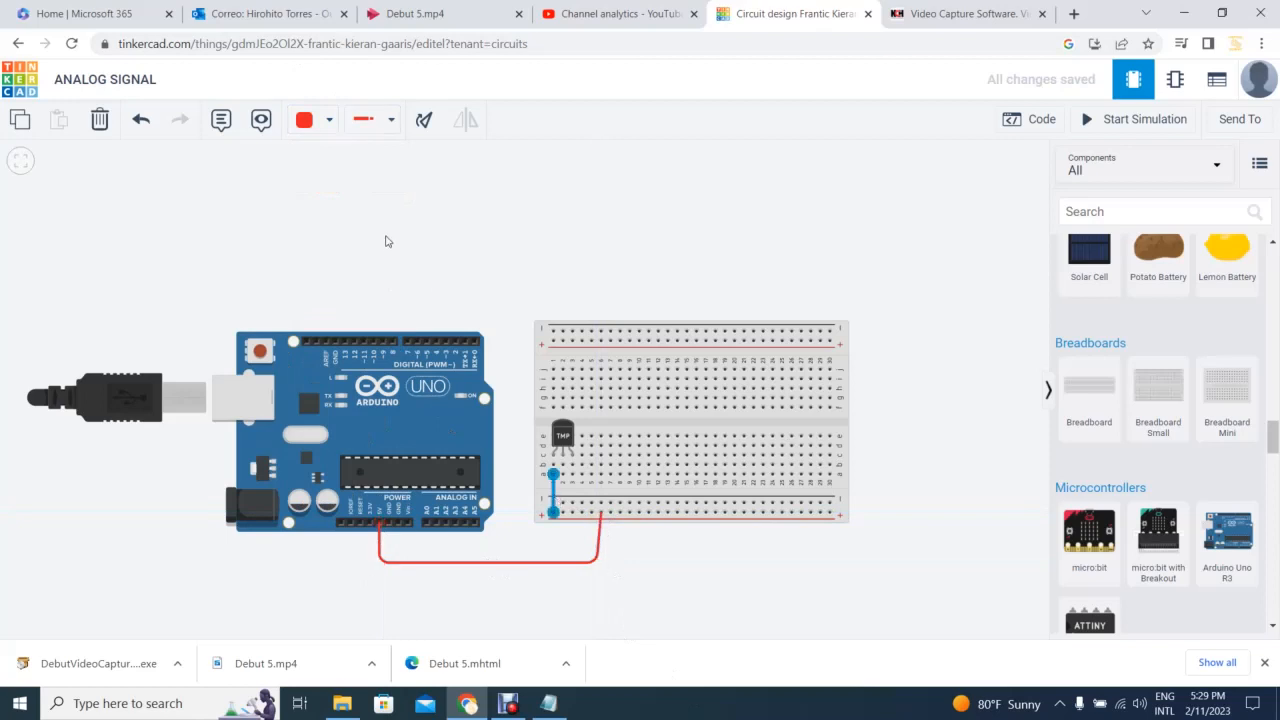
pyautogui.click(329, 121)
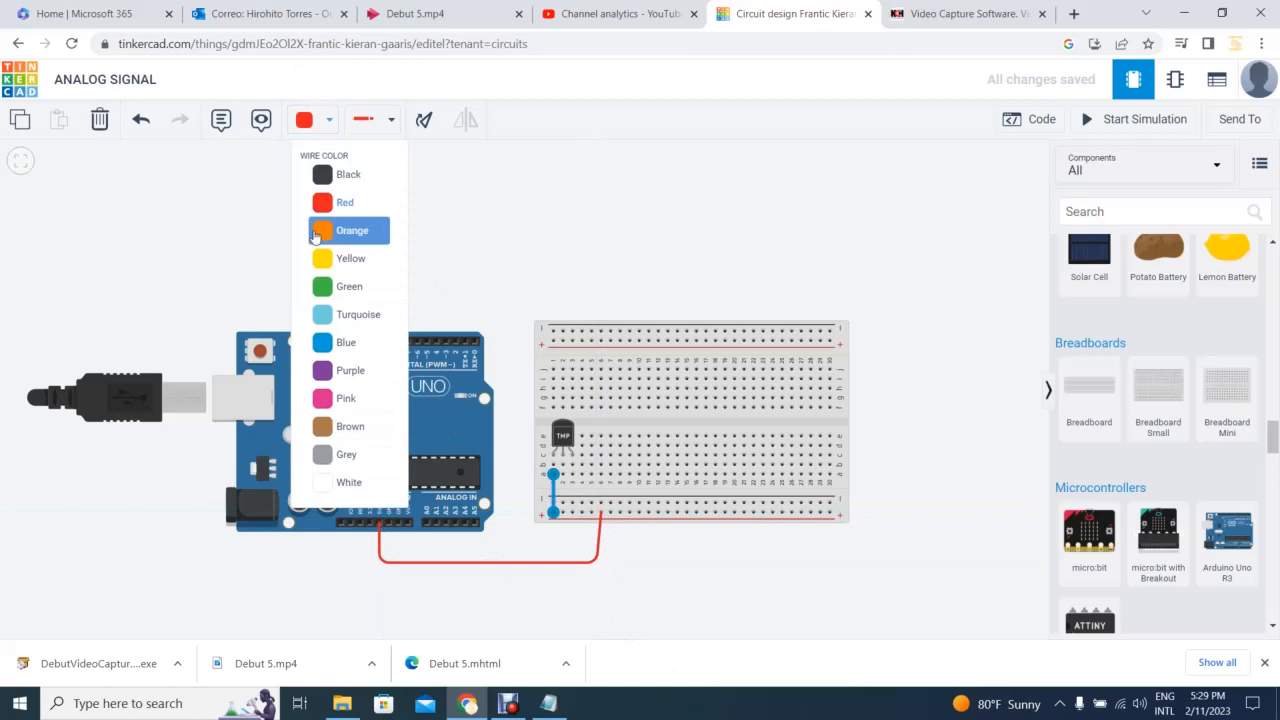
pyautogui.click(315, 212)
pyautogui.click(246, 274)
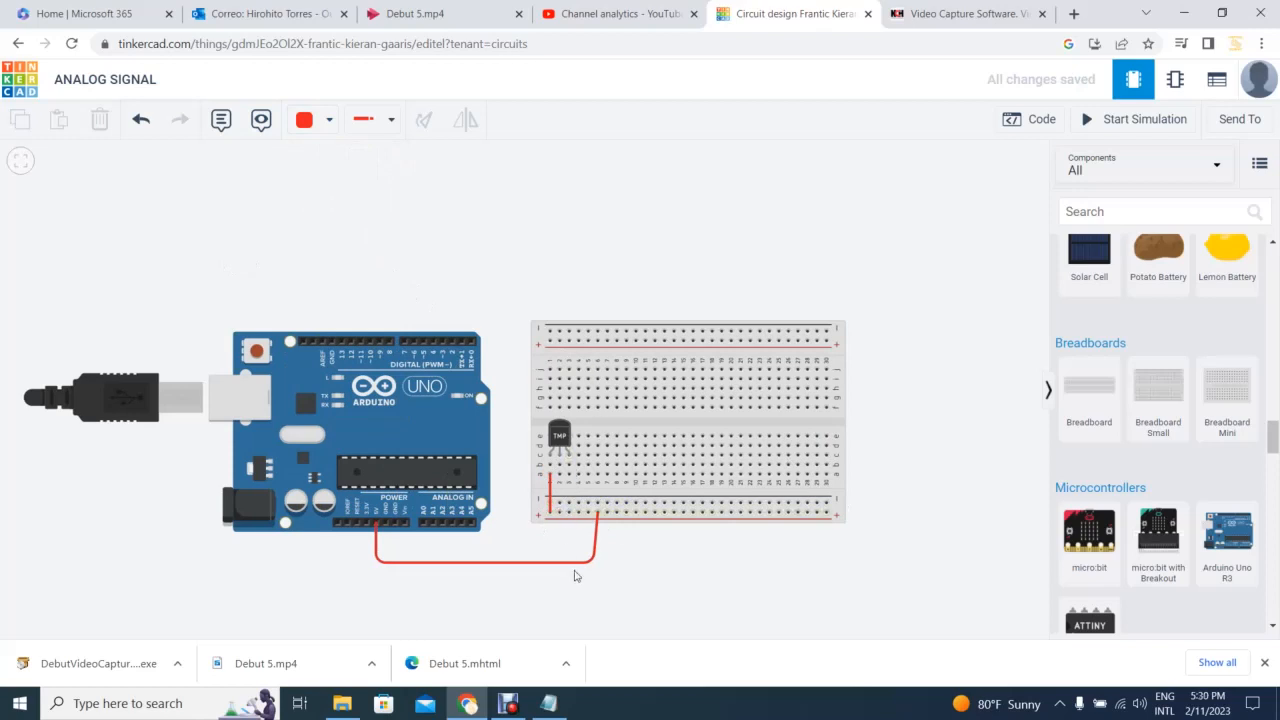
# Wire the sensor's third pin from breadboard column 3 to the lower negative rail and color the wire black
pyautogui.click(569, 474)
pyautogui.click(569, 502)
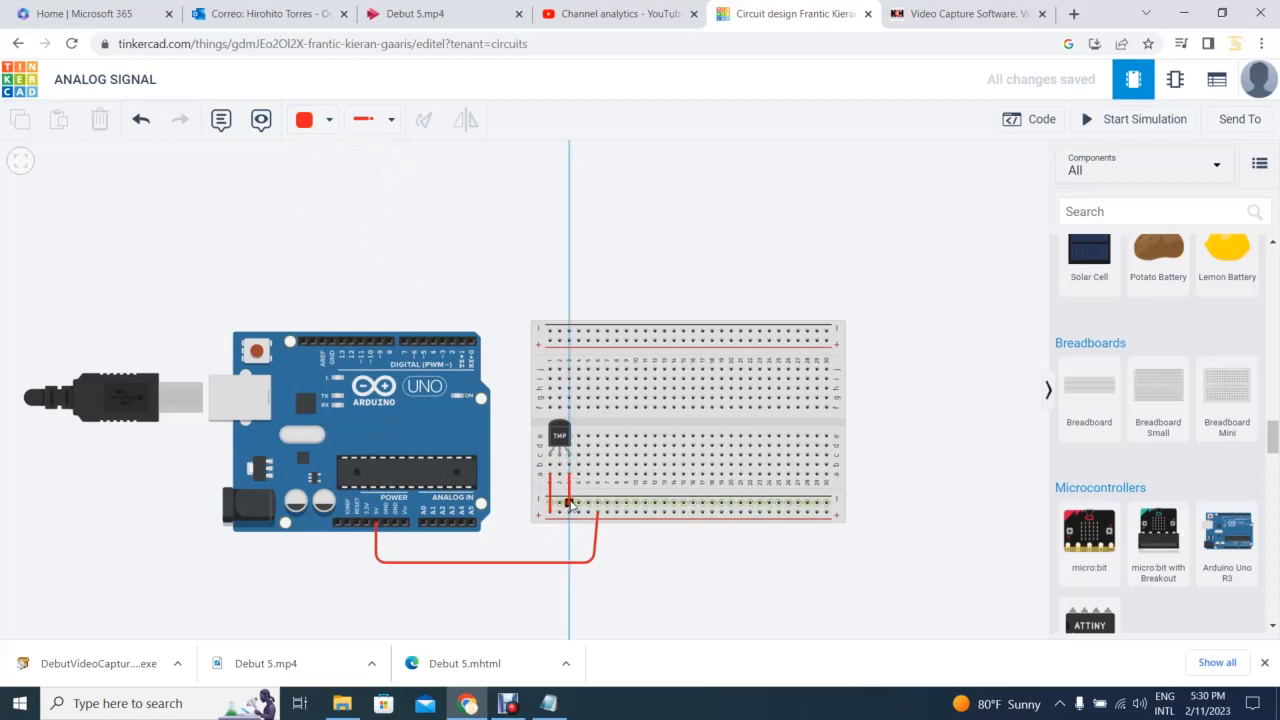
pyautogui.click(523, 543)
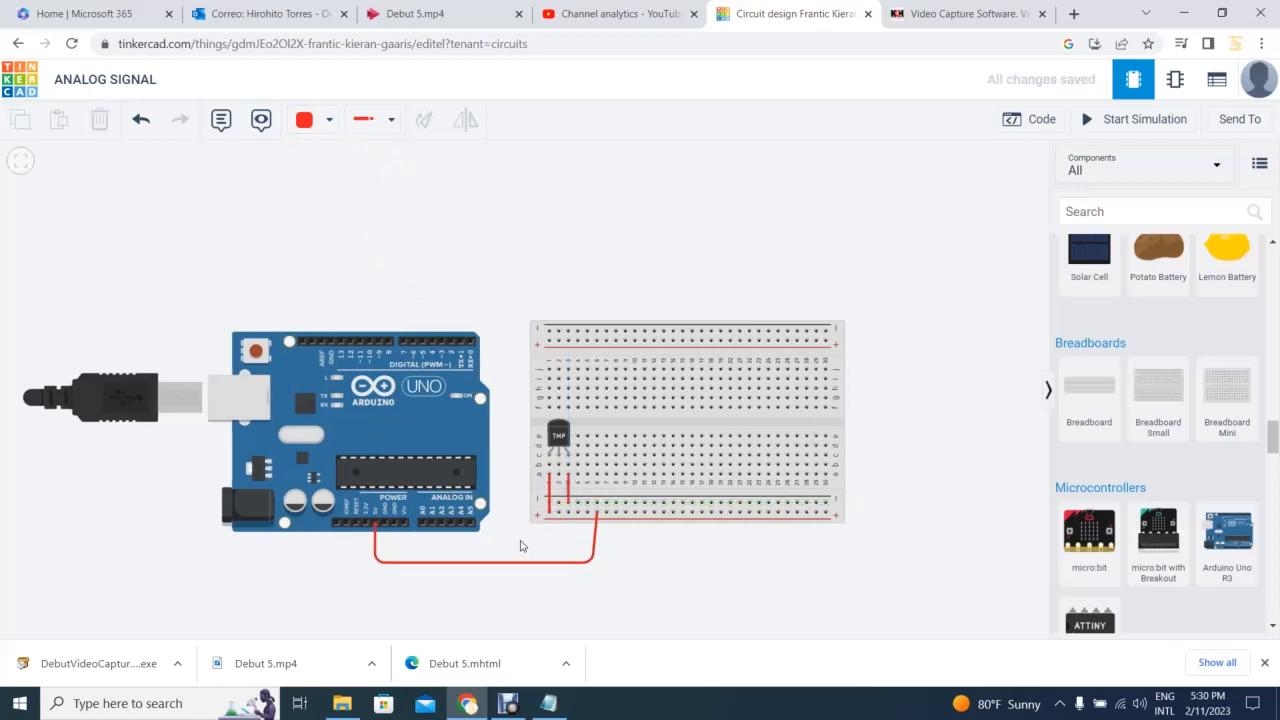
pyautogui.click(568, 490)
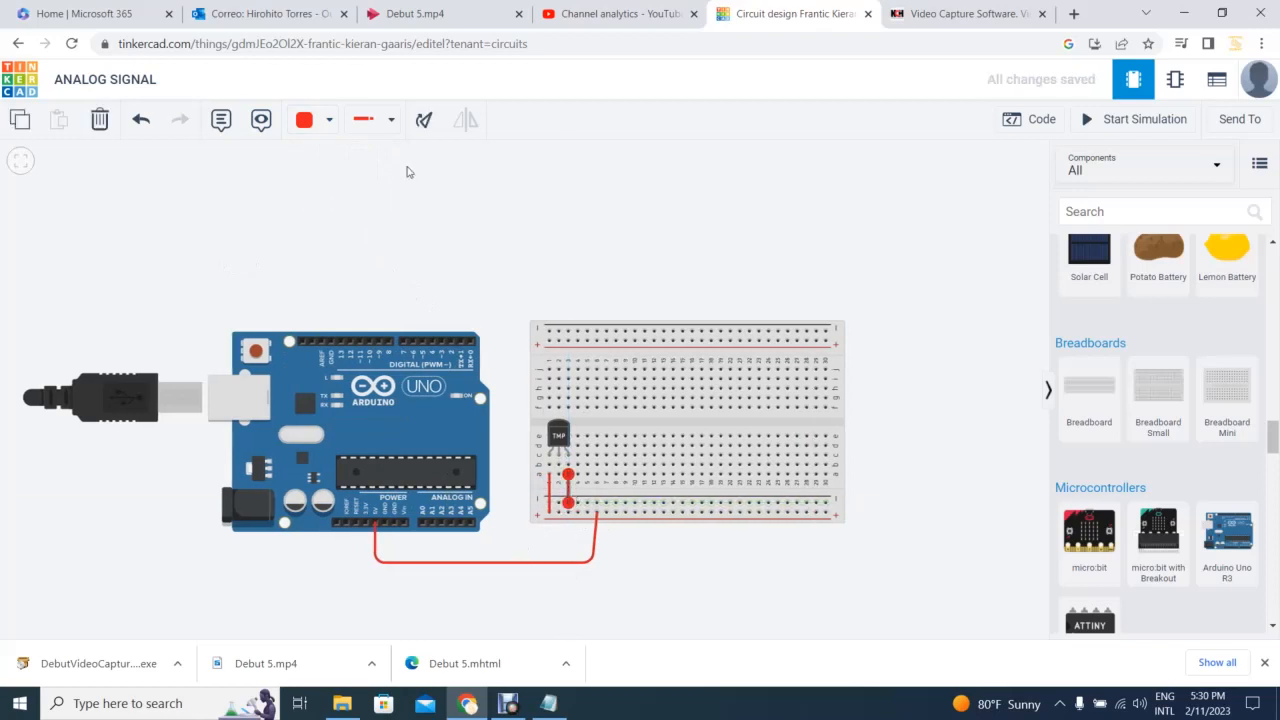
pyautogui.click(320, 122)
pyautogui.click(340, 172)
pyautogui.click(554, 197)
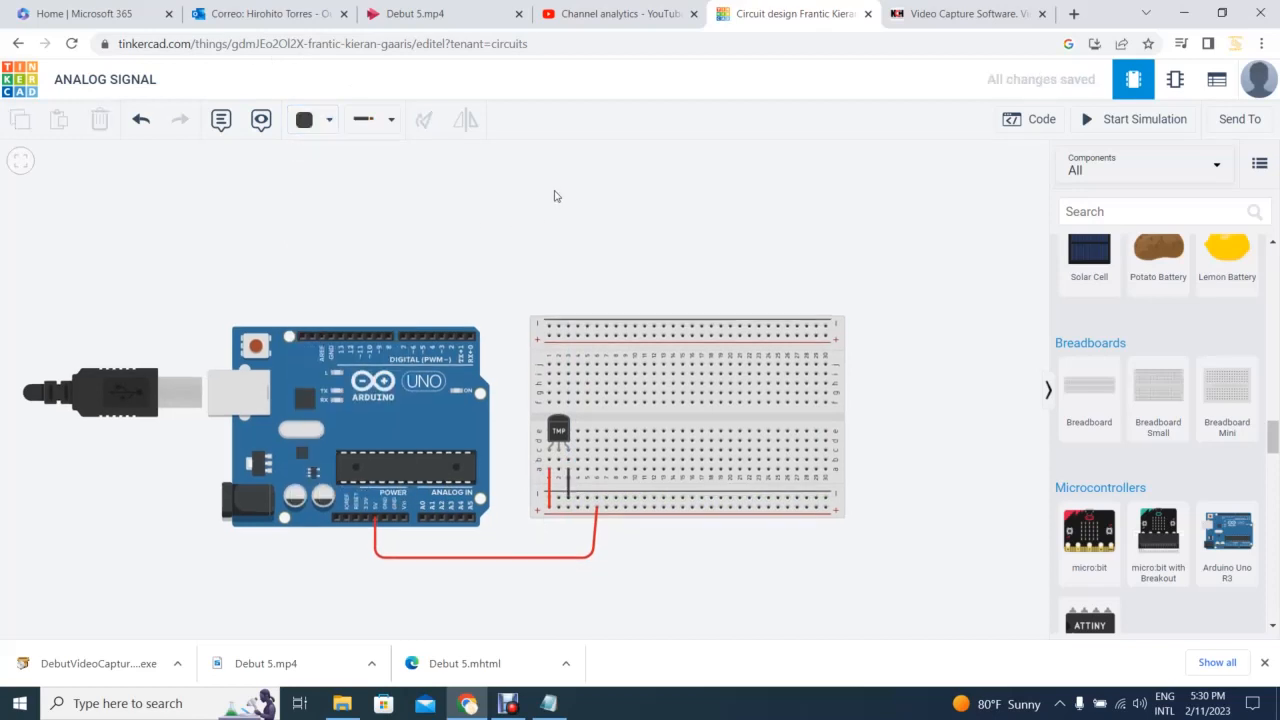
# Wire the Arduino's power-side GND pin to the breadboard's lower negative rail, routing the black wire below both boards and inside the red one
pyautogui.click(396, 520)
pyautogui.click(396, 549)
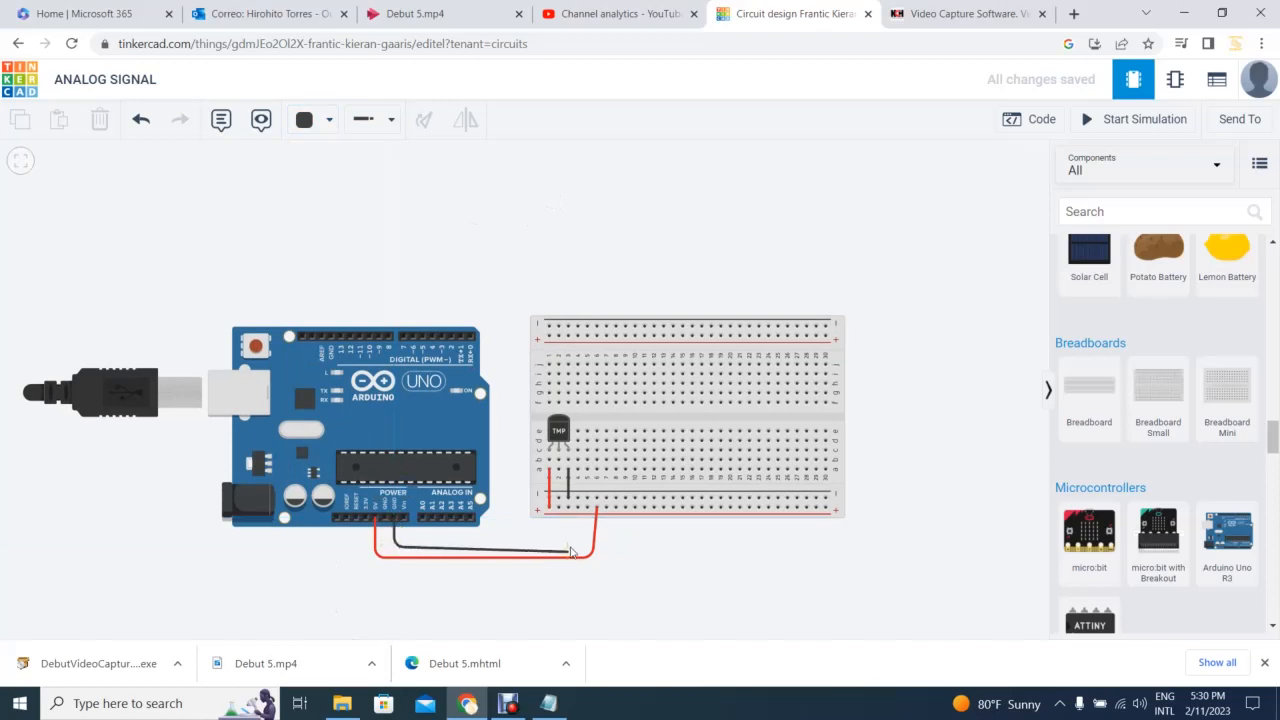
pyautogui.click(587, 548)
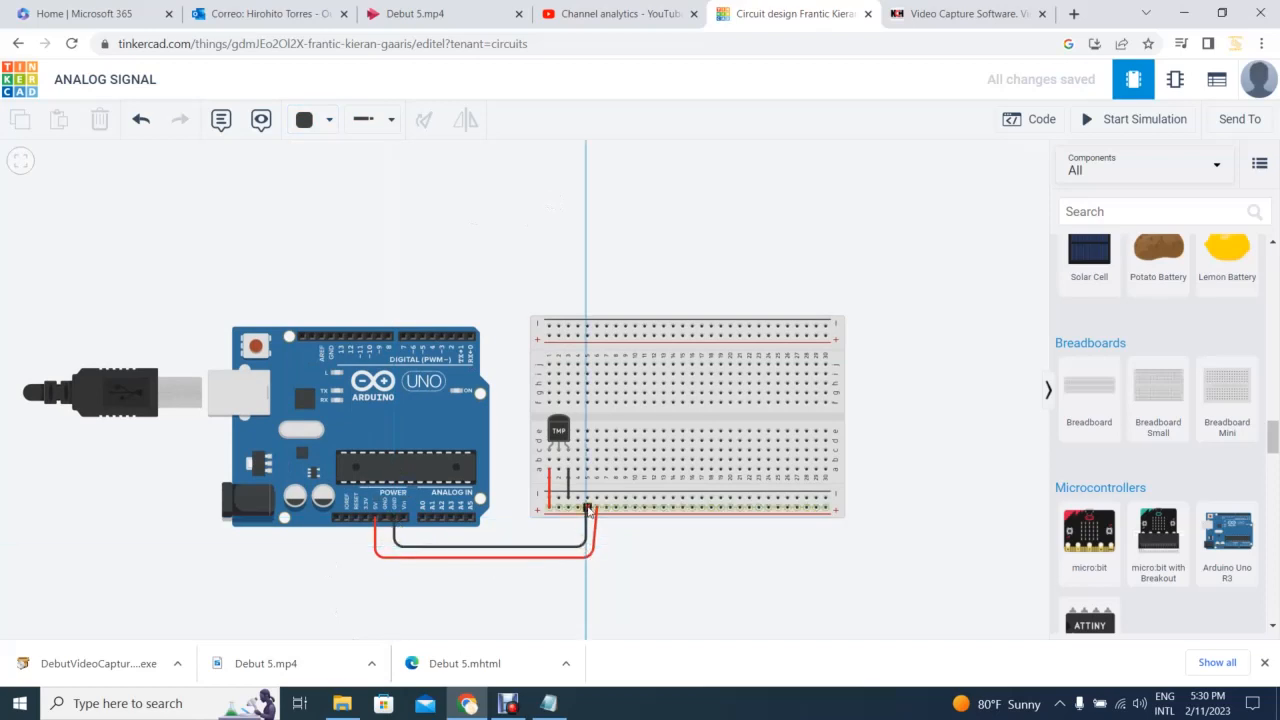
pyautogui.click(587, 497)
pyautogui.click(646, 583)
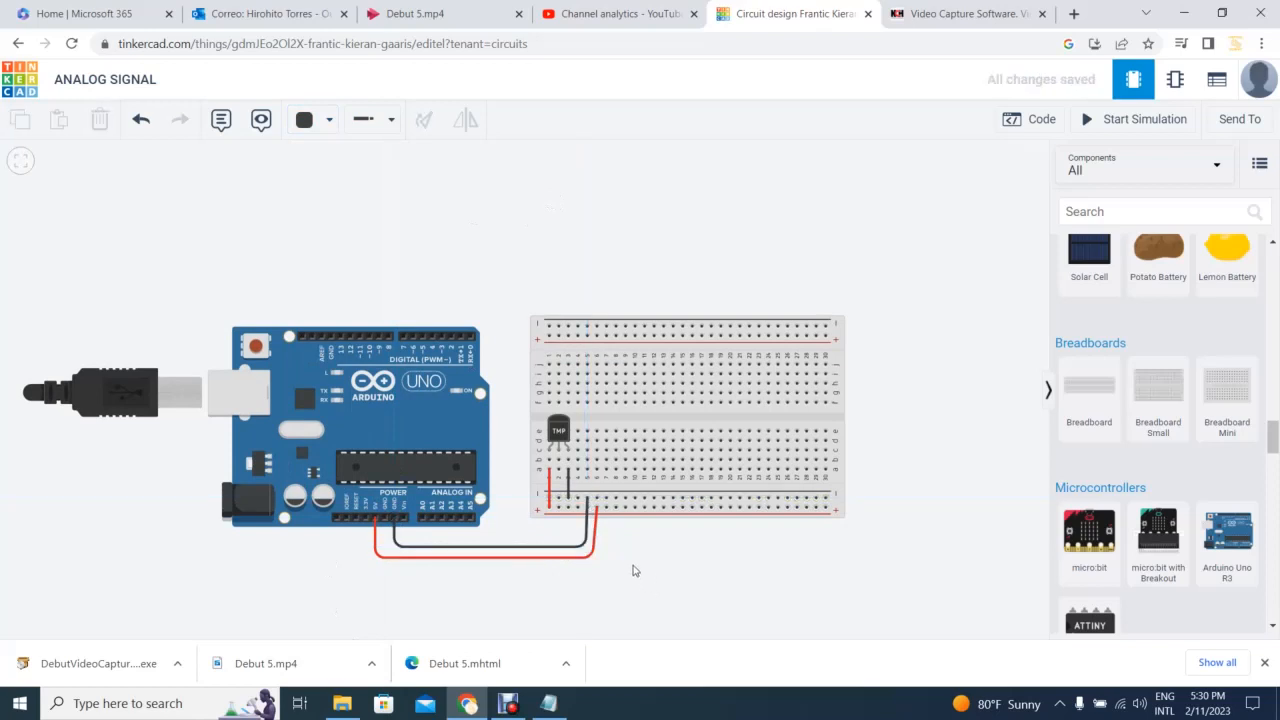
# Wire the sensor's middle pin from breadboard column 2 to the Arduino's A0 pin, routing it through the gap between the boards
pyautogui.click(558, 461)
pyautogui.click(505, 462)
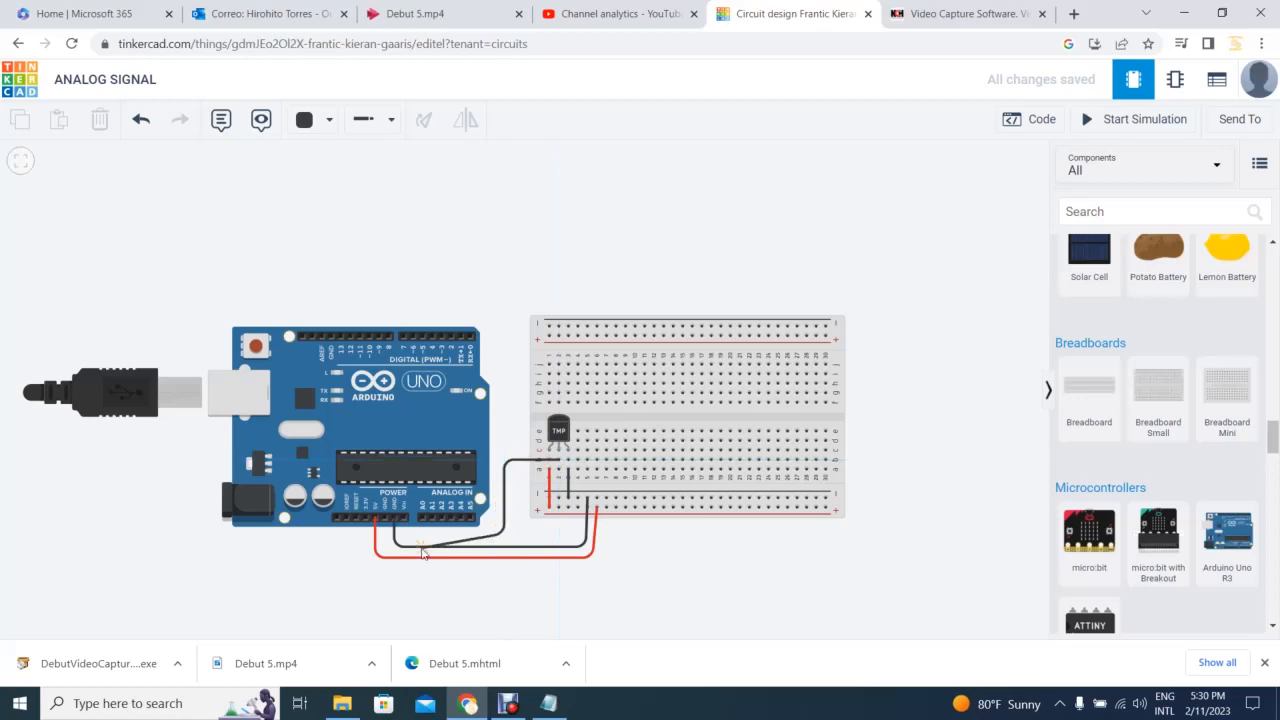
pyautogui.click(503, 532)
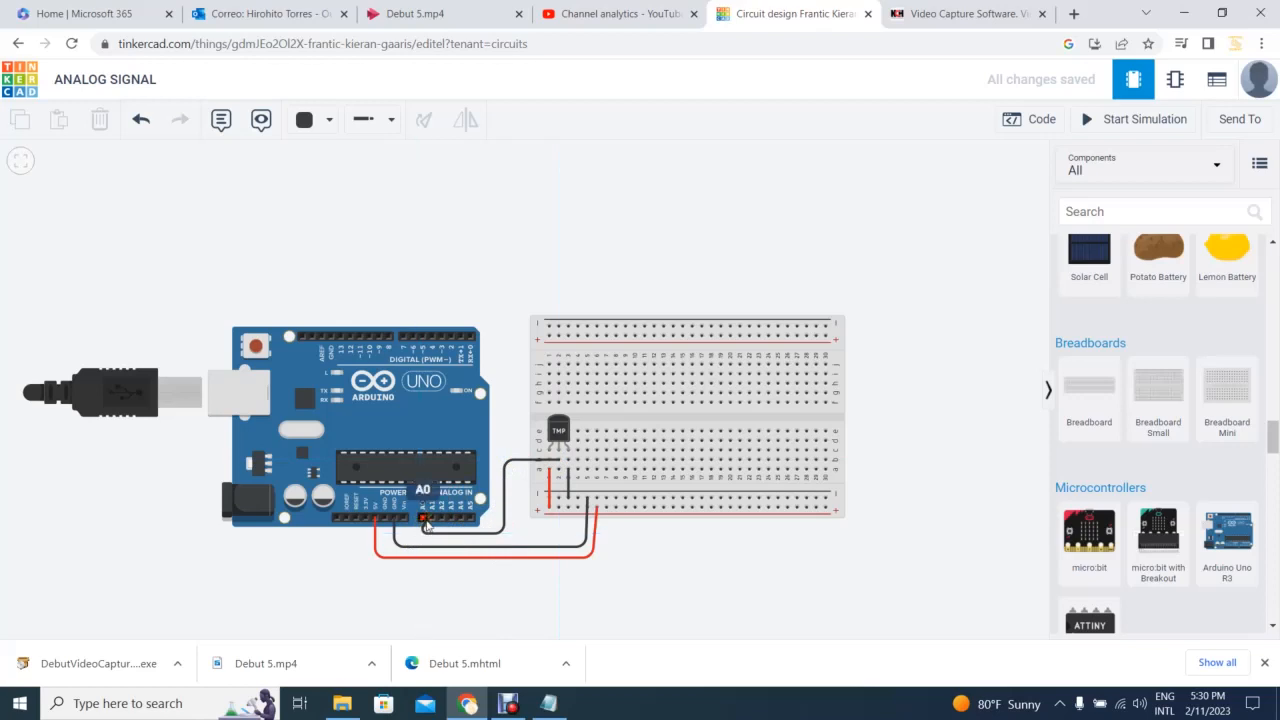
pyautogui.click(423, 521)
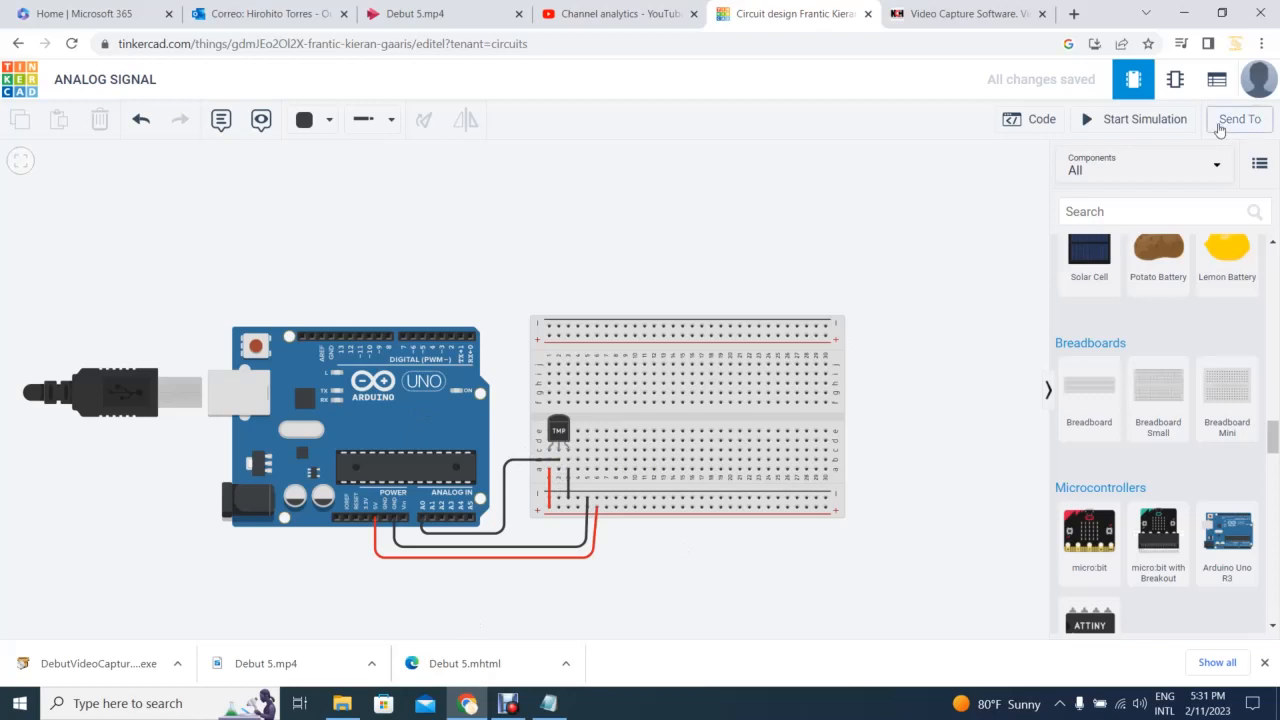
# Open the Arduino's code and switch the editor from Blocks to Text, accepting the loss of the blocks
pyautogui.click(1036, 121)
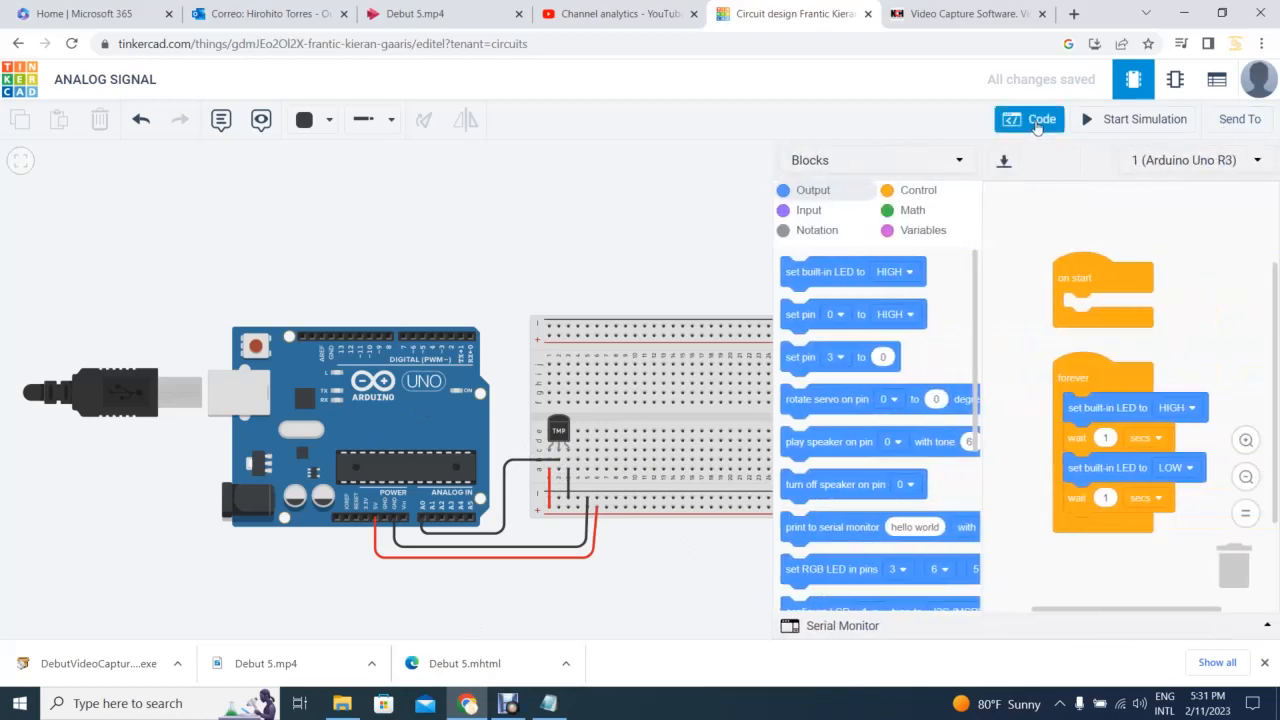
pyautogui.click(906, 170)
pyautogui.click(821, 229)
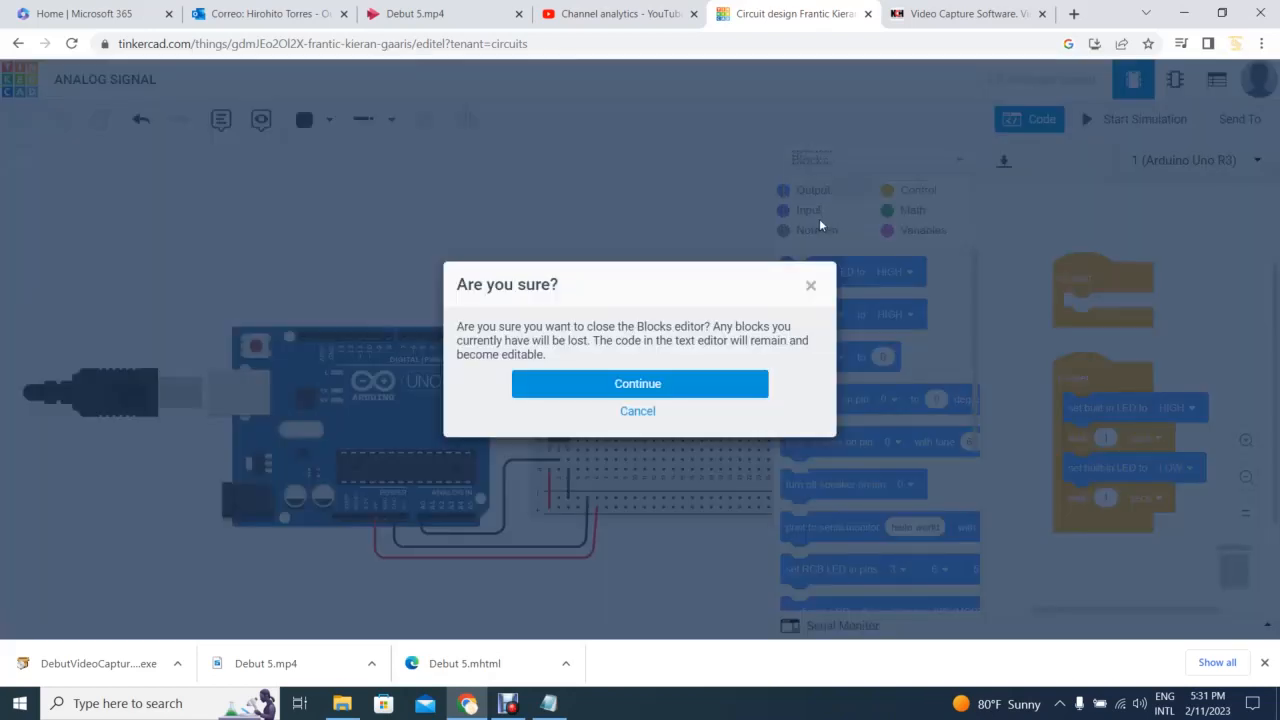
pyautogui.click(662, 384)
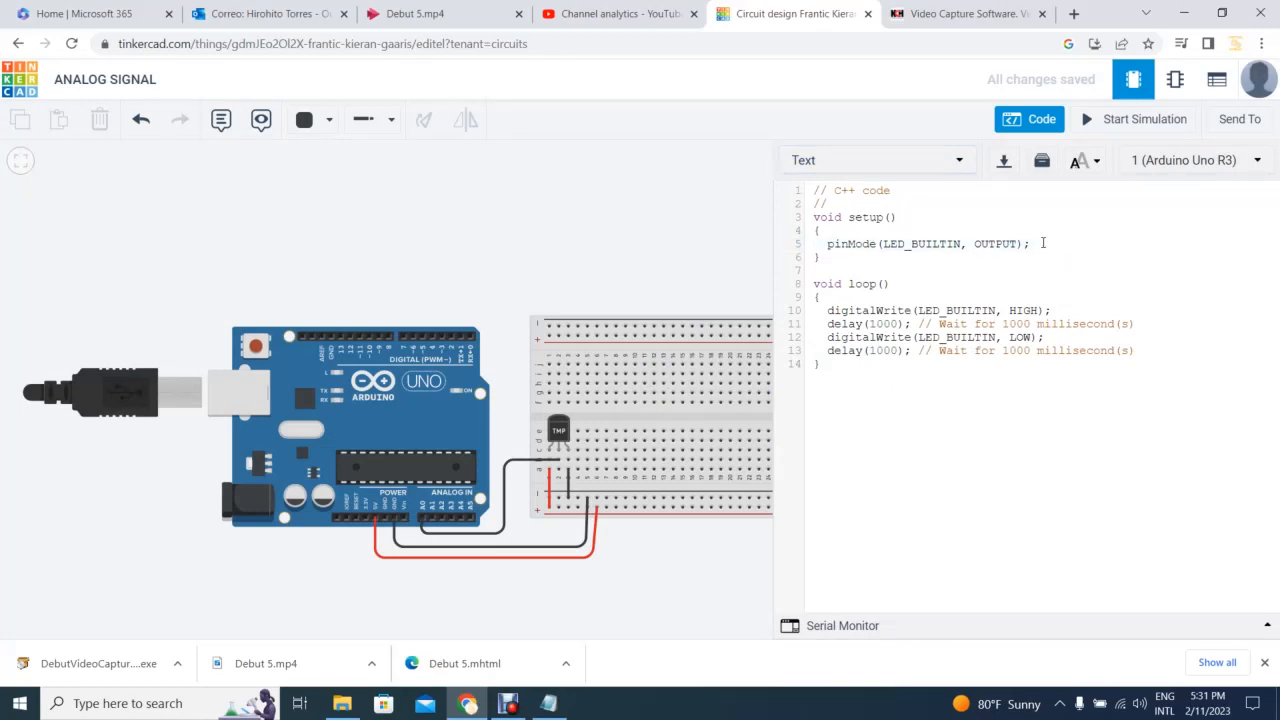
# Delete the default pinMode line from setup() and the four LED blink lines from loop()
pyautogui.moveTo(1032, 243); pyautogui.dragTo(807, 243)
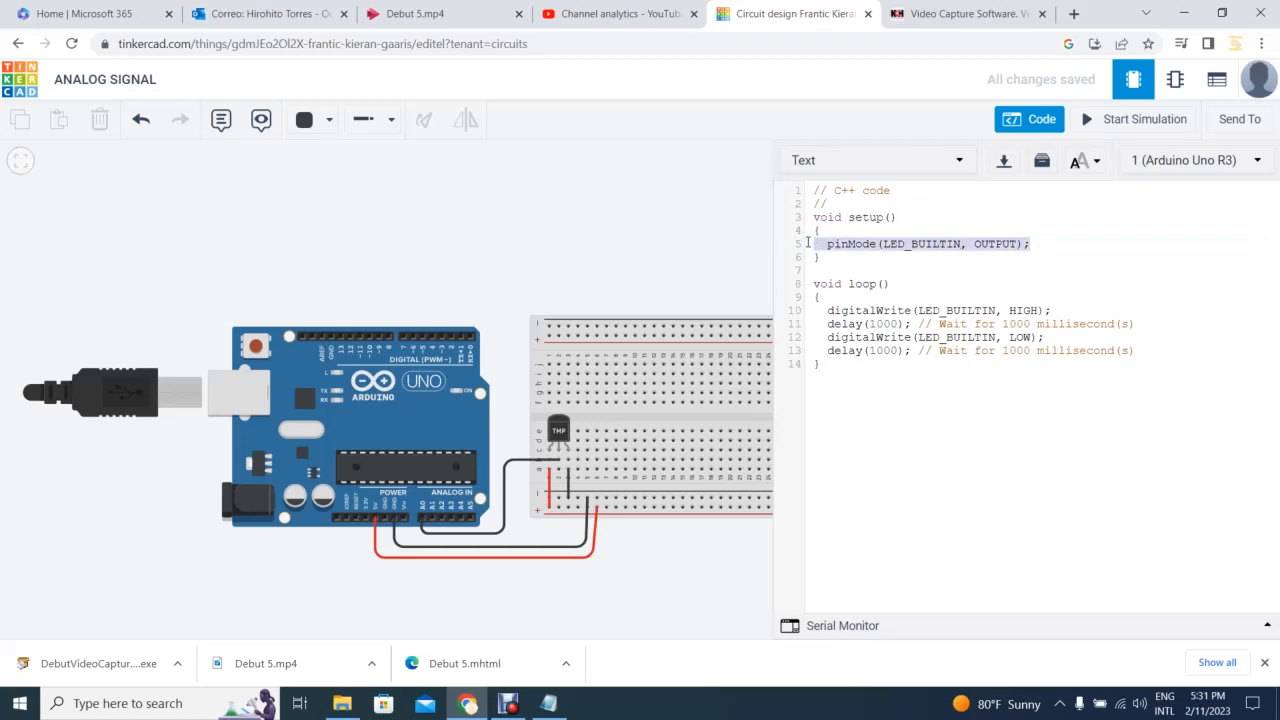
pyautogui.press('BackSpace')
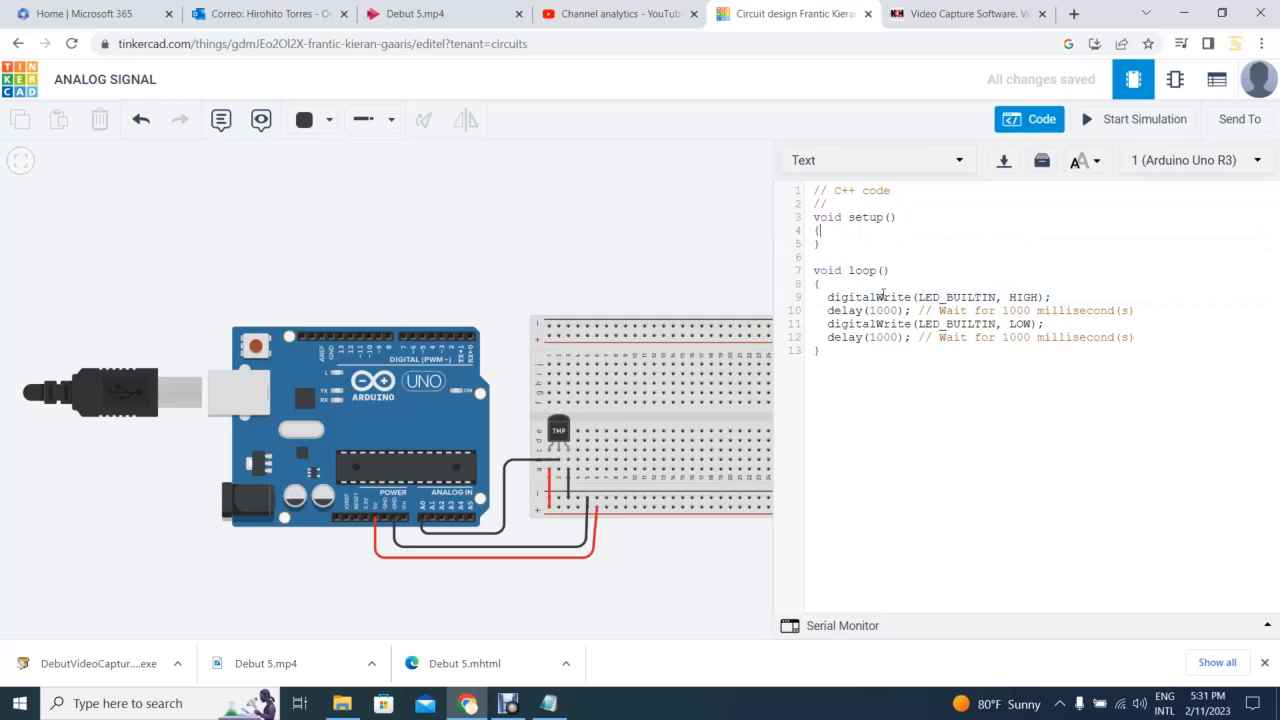
pyautogui.moveTo(829, 297); pyautogui.dragTo(1151, 342)
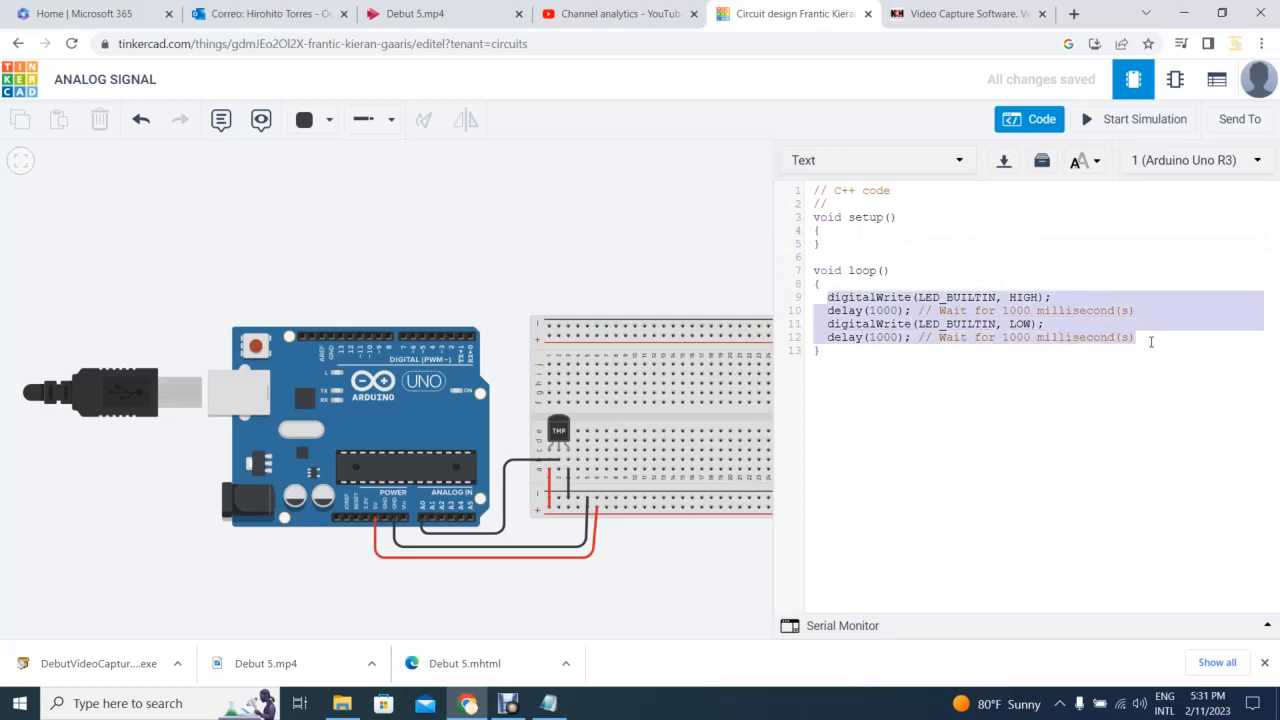
pyautogui.press('BackSpace')
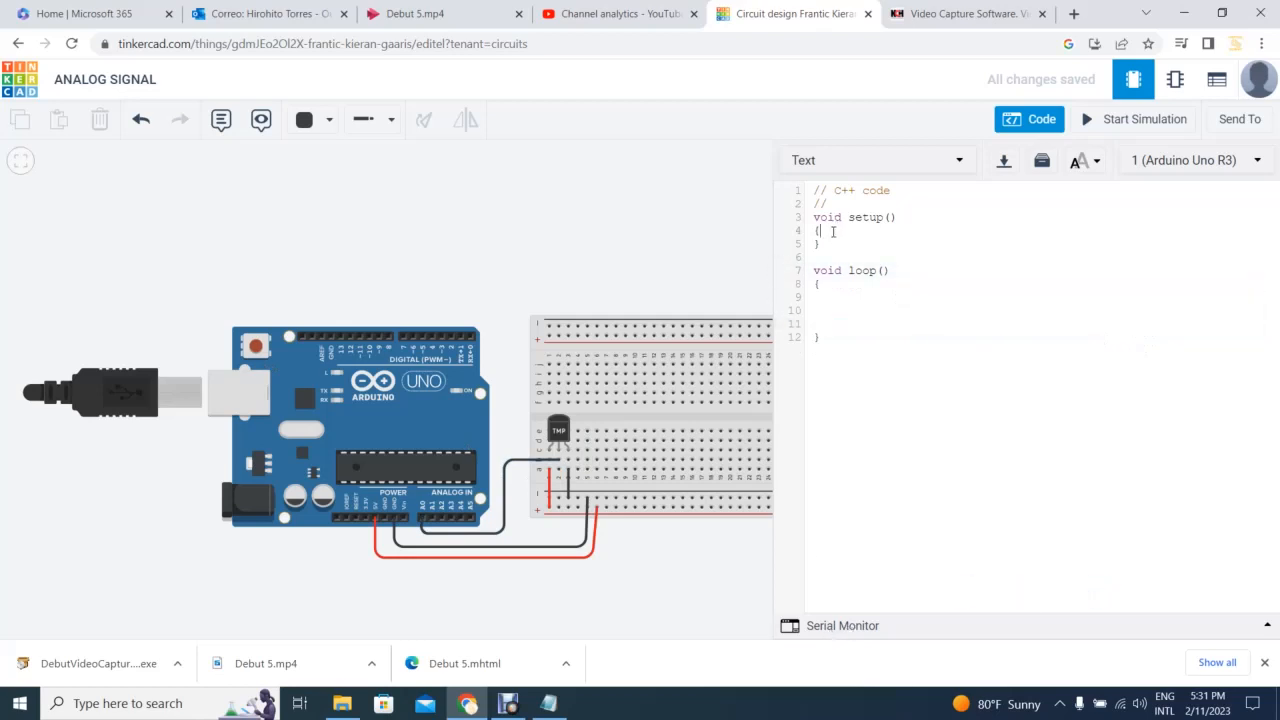
# Add the line Serial.begin(9600); inside setup()
pyautogui.press('Return')
pyautogui.write('sERIAL.')
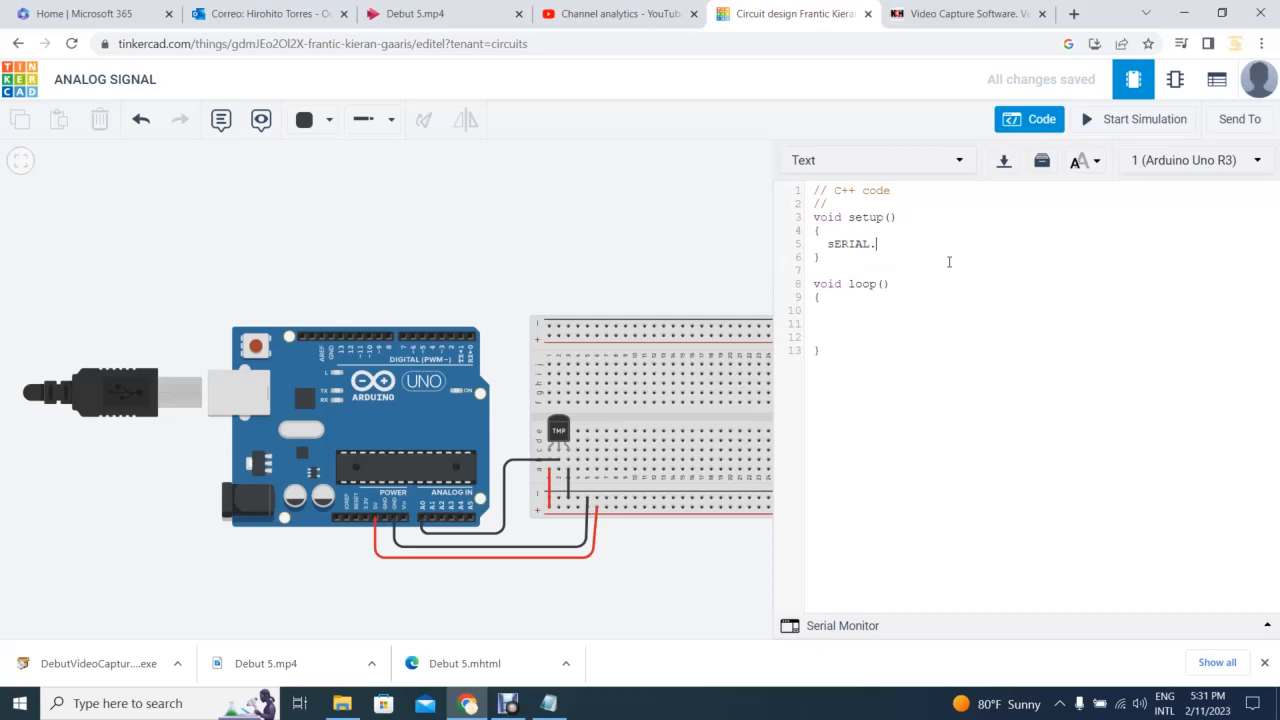
pyautogui.write('BEGIN')
pyautogui.press('BackSpace')
pyautogui.write('Serial.be')
pyautogui.write('gin(9600);')
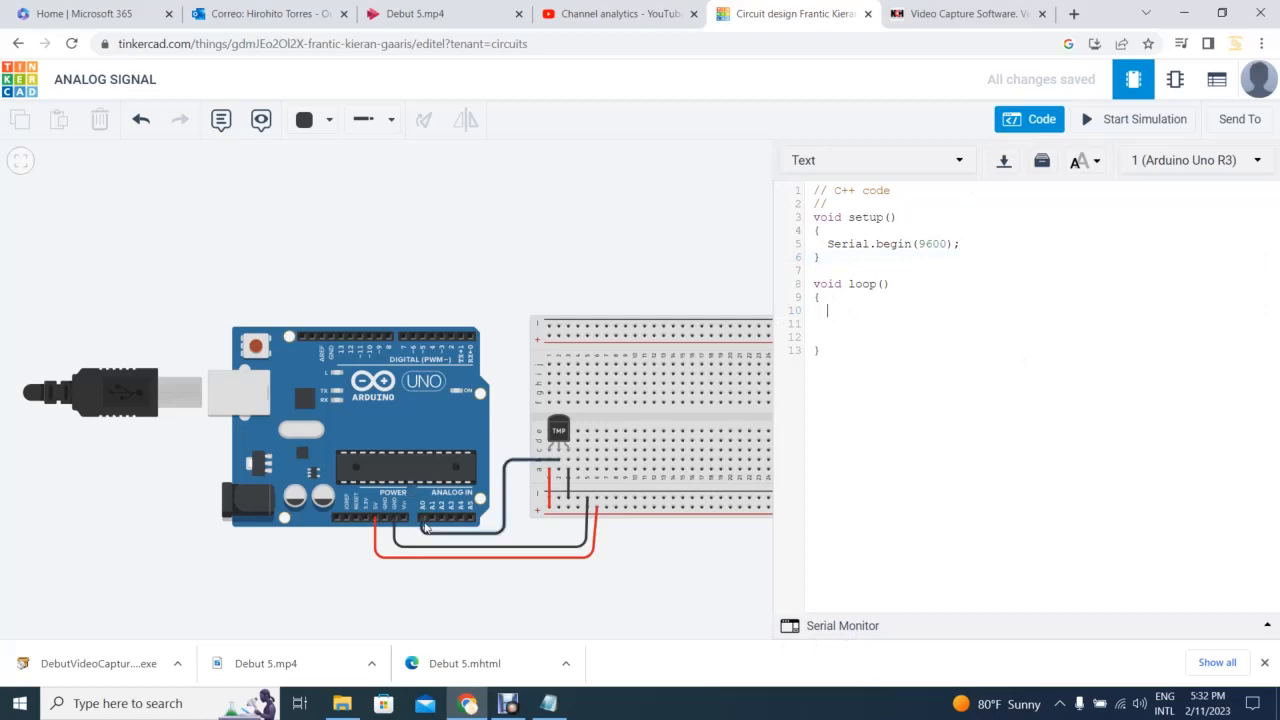
# Declare the global variable int ADC1; just above setup()
pyautogui.click(803, 222)
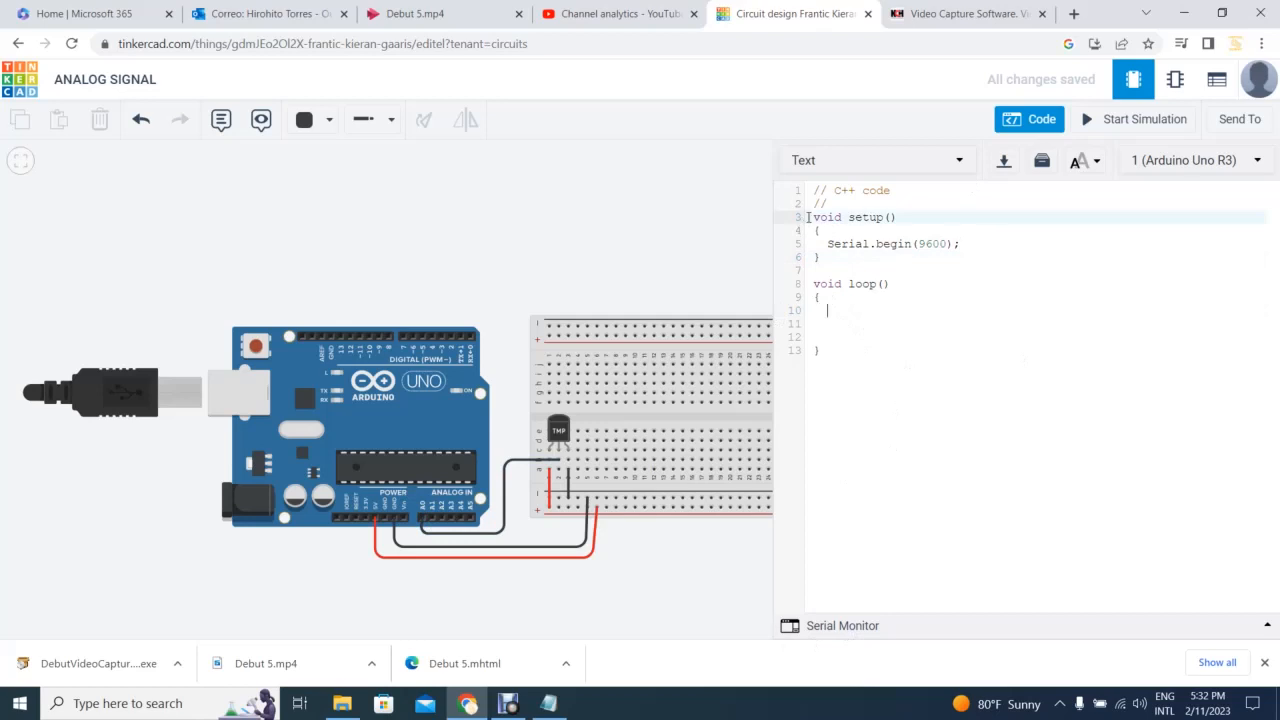
pyautogui.click(815, 216)
pyautogui.press('Return')
pyautogui.press('Return')
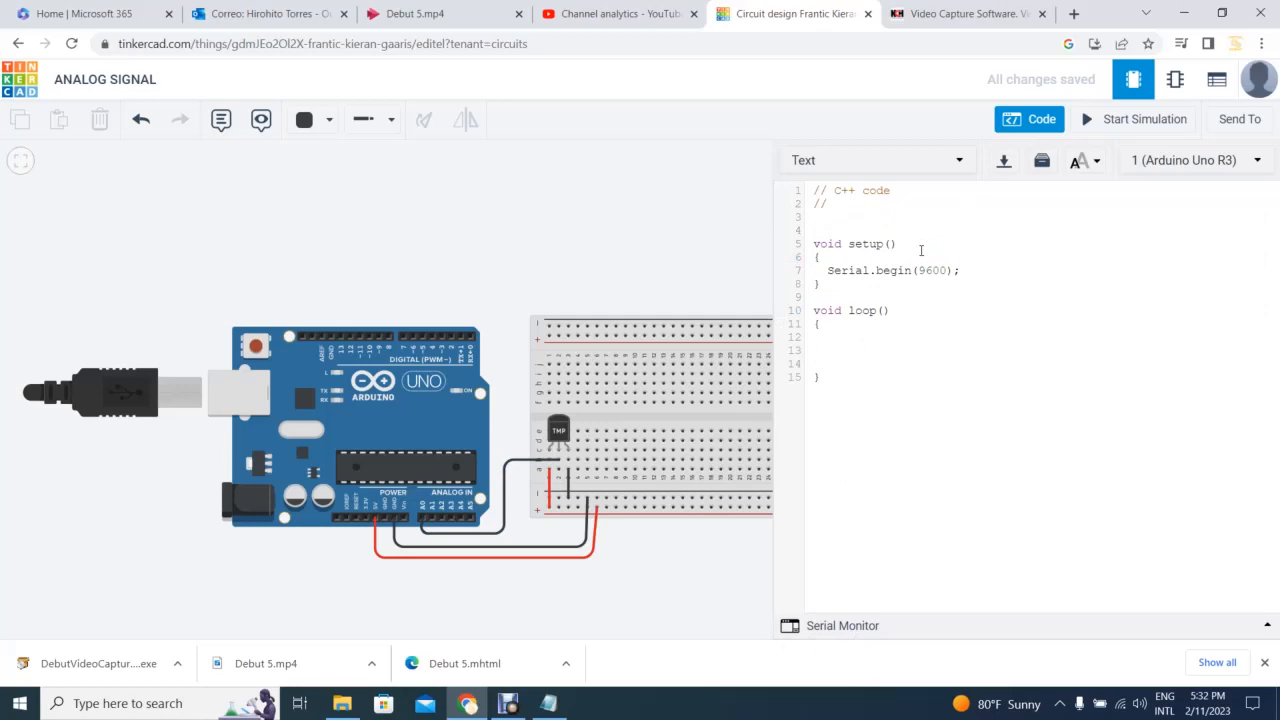
pyautogui.write('int')
pyautogui.write('ADC1')
# Add the line ADC1 = analogRead(A0); inside loop()
pyautogui.click(834, 355)
pyautogui.write('=')
pyautogui.press('BackSpace')
pyautogui.write('ADC1 = read')
pyautogui.press('BackSpace')
pyautogui.press('BackSpace')
pyautogui.press('BackSpace')
pyautogui.write('Analo')
pyautogui.press('BackSpace')
pyautogui.press('BackSpace')
pyautogui.press('BackSpace')
pyautogui.press('BackSpace')
pyautogui.press('BackSpace')
pyautogui.write('analogReas')
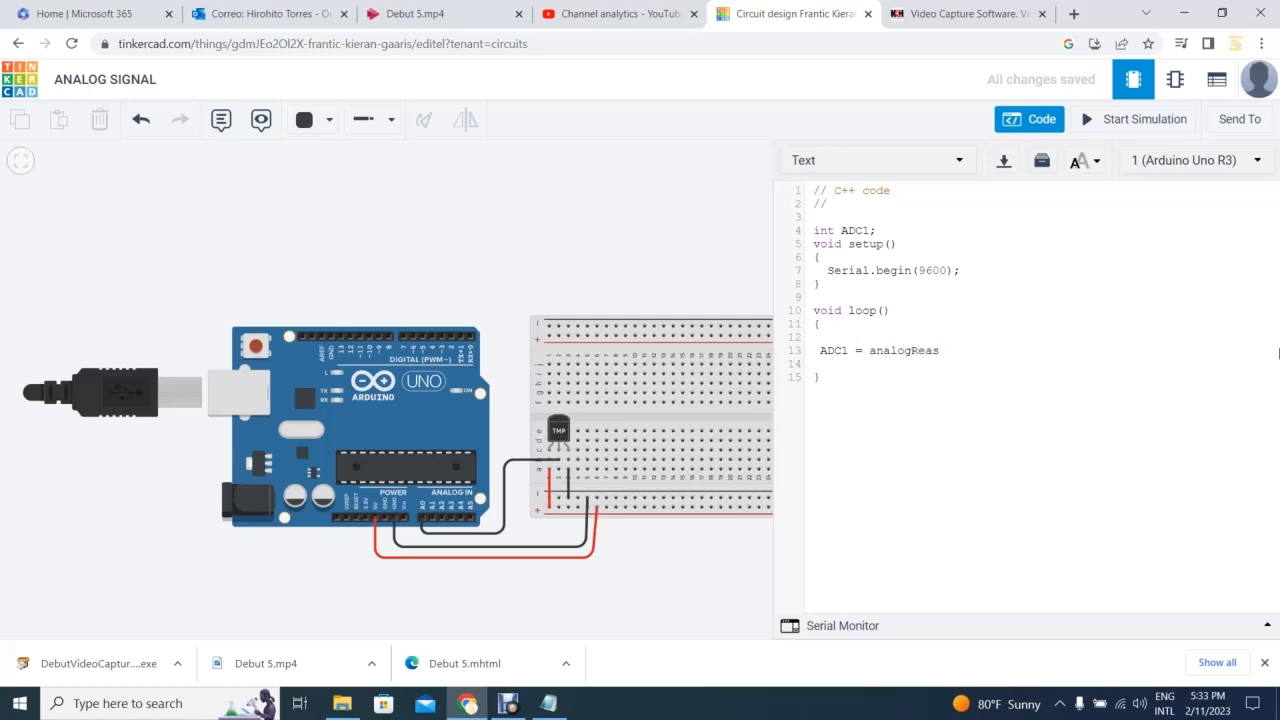
pyautogui.write('(A0')
pyautogui.write(');')
# Add Serial.println(ADC1) below the analogRead line in loop()
pyautogui.write('Serai')
pyautogui.press('BackSpace')
pyautogui.press('BackSpace')
pyautogui.press('BackSpace')
pyautogui.write('rea')
pyautogui.press('BackSpace')
pyautogui.press('BackSpace')
pyautogui.write('ial.println(ADC1)')
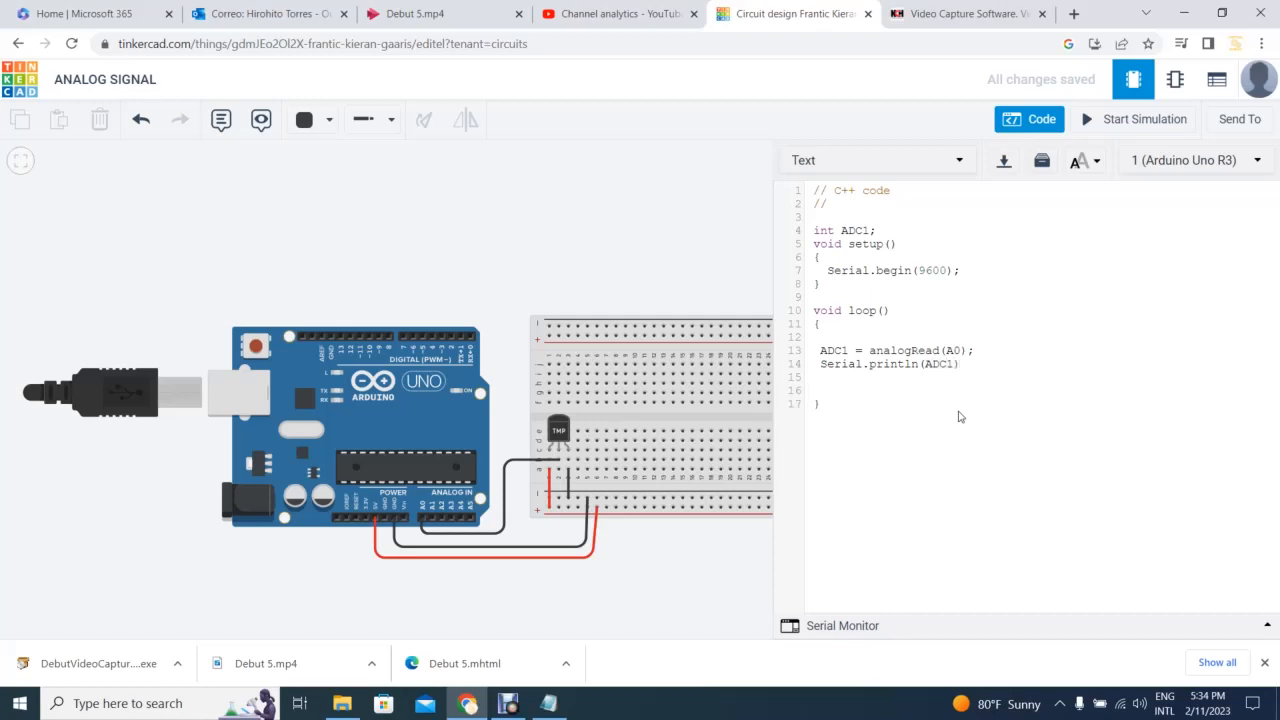
# Add delay(2000); below the println statement and end the println line with a semicolon
pyautogui.press('BackSpace')
pyautogui.write('d')
pyautogui.write('el')
pyautogui.write('ya')
pyautogui.press('BackSpace')
pyautogui.press('BackSpace')
pyautogui.write('ay(2000);')
pyautogui.click(977, 366)
pyautogui.write(';')
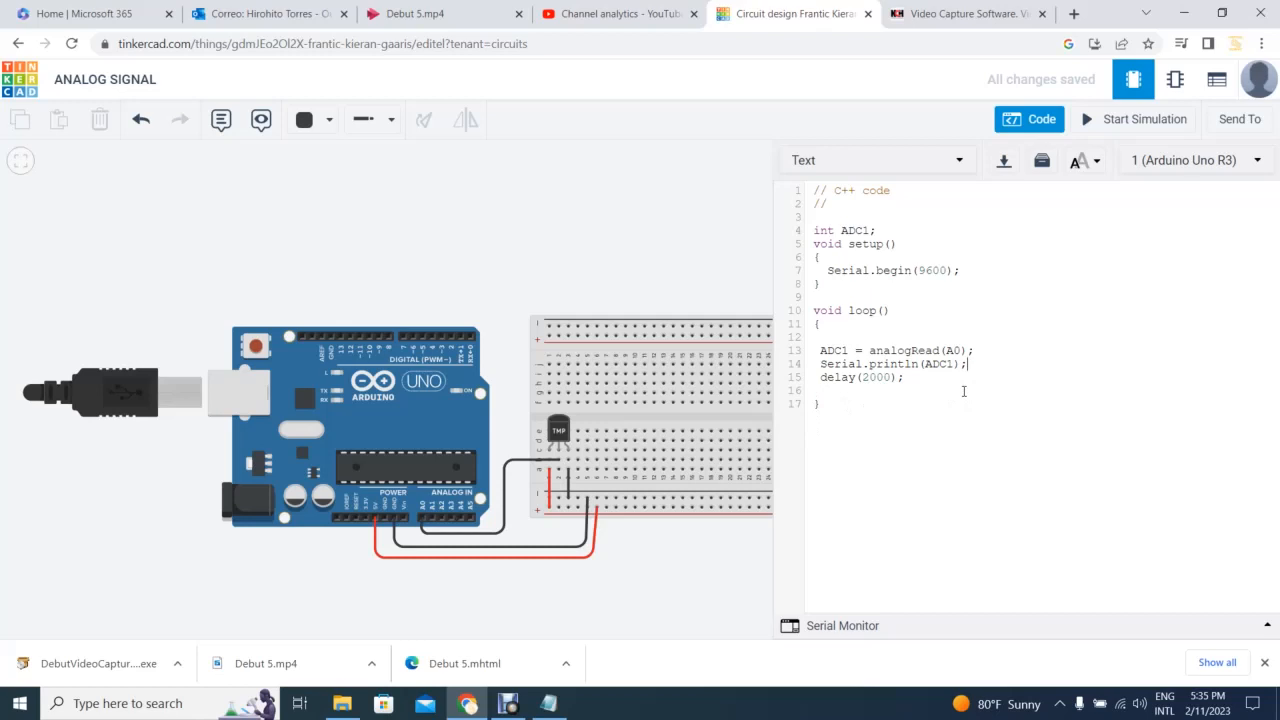
# Start the simulation and open the Serial Monitor
pyautogui.click(1117, 122)
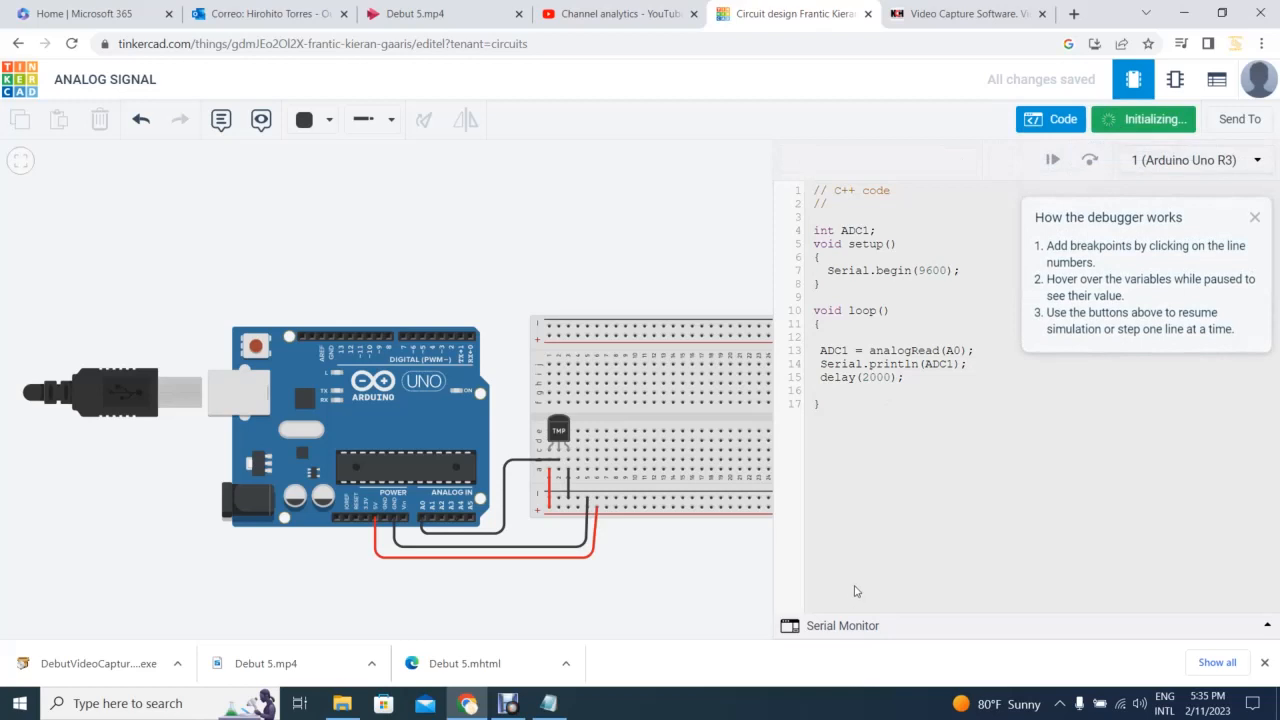
pyautogui.click(788, 628)
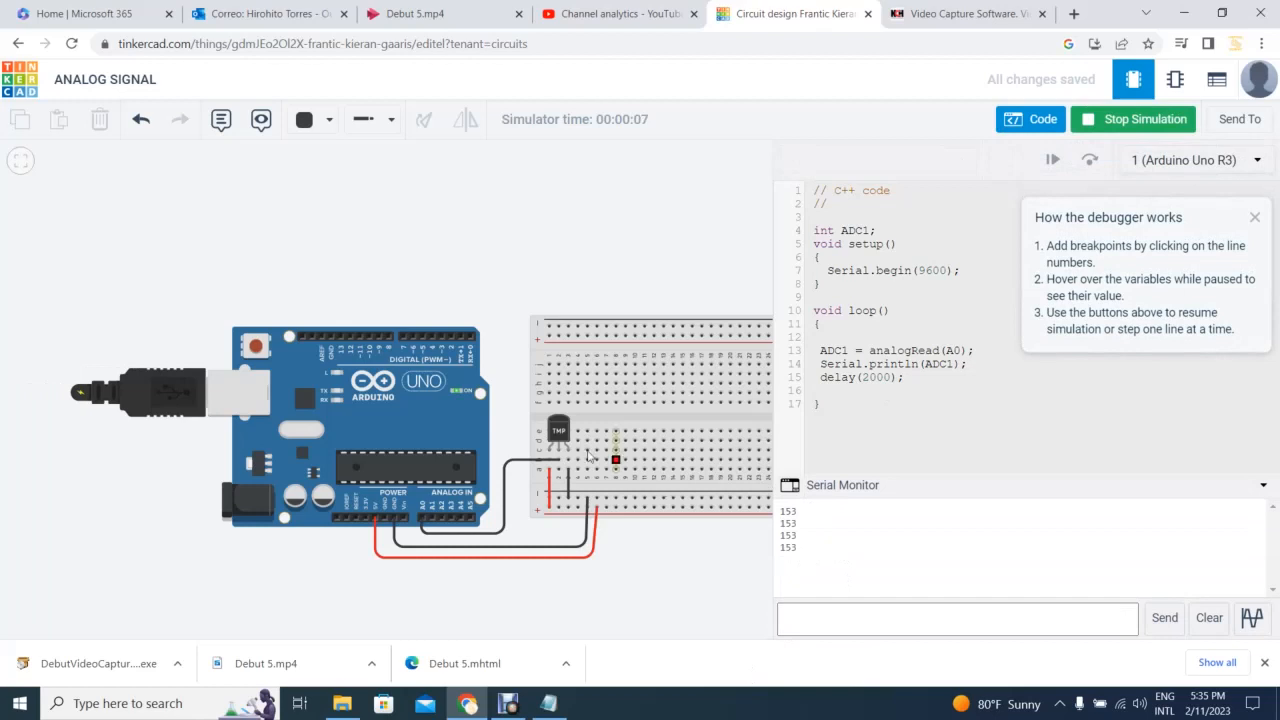
# Select the temperature sensor and set its simulated temperature first to -40°C and then to 125°C
pyautogui.click(558, 433)
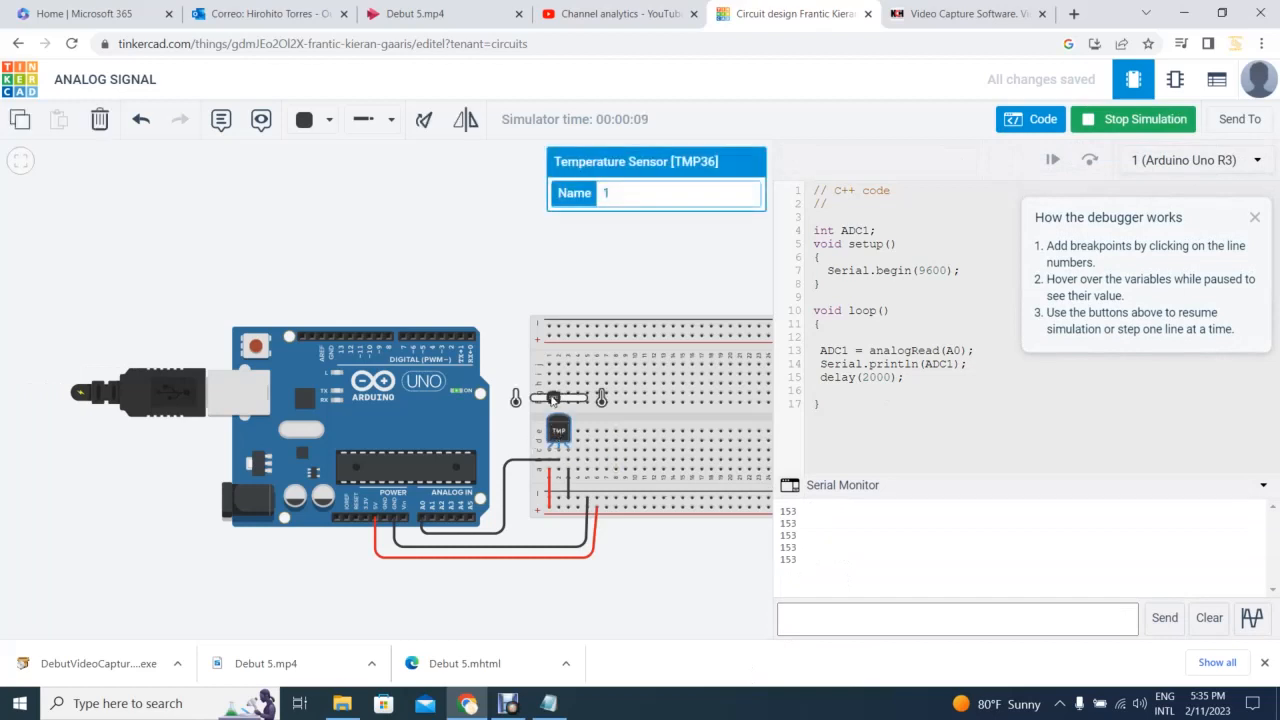
pyautogui.scroll(5, 553, 398)
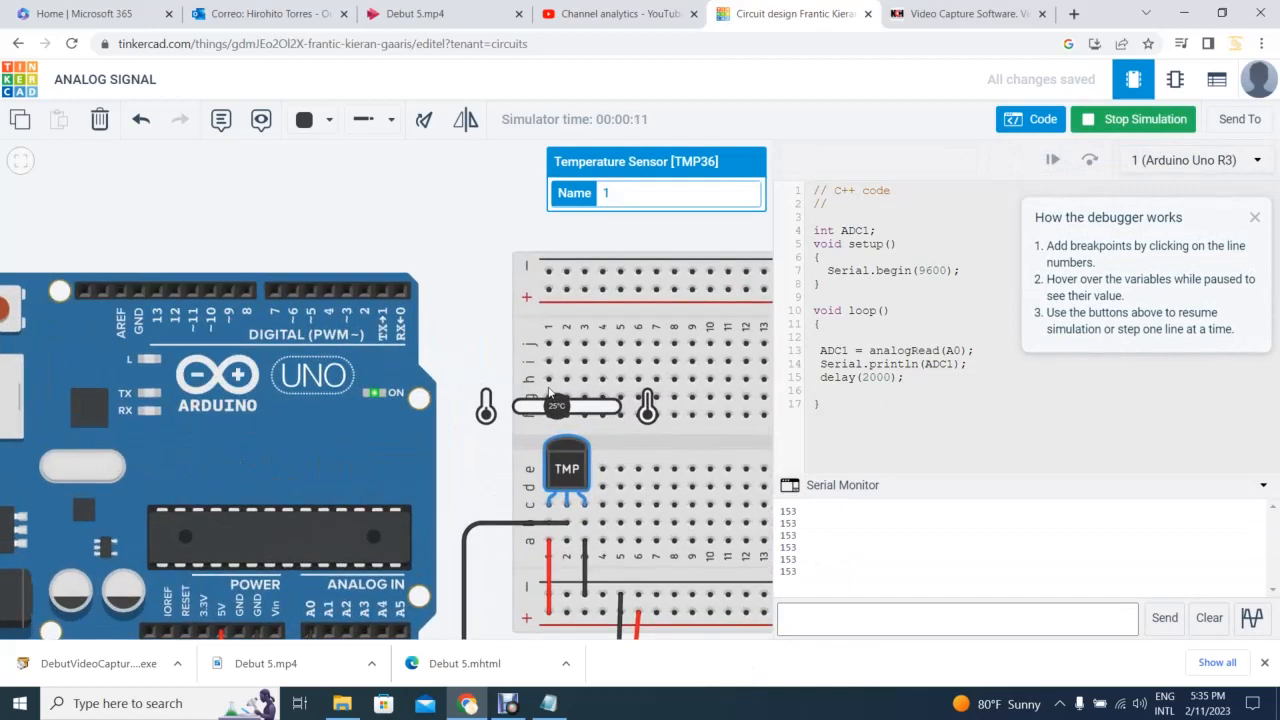
pyautogui.moveTo(484, 358); pyautogui.dragTo(339, 315)
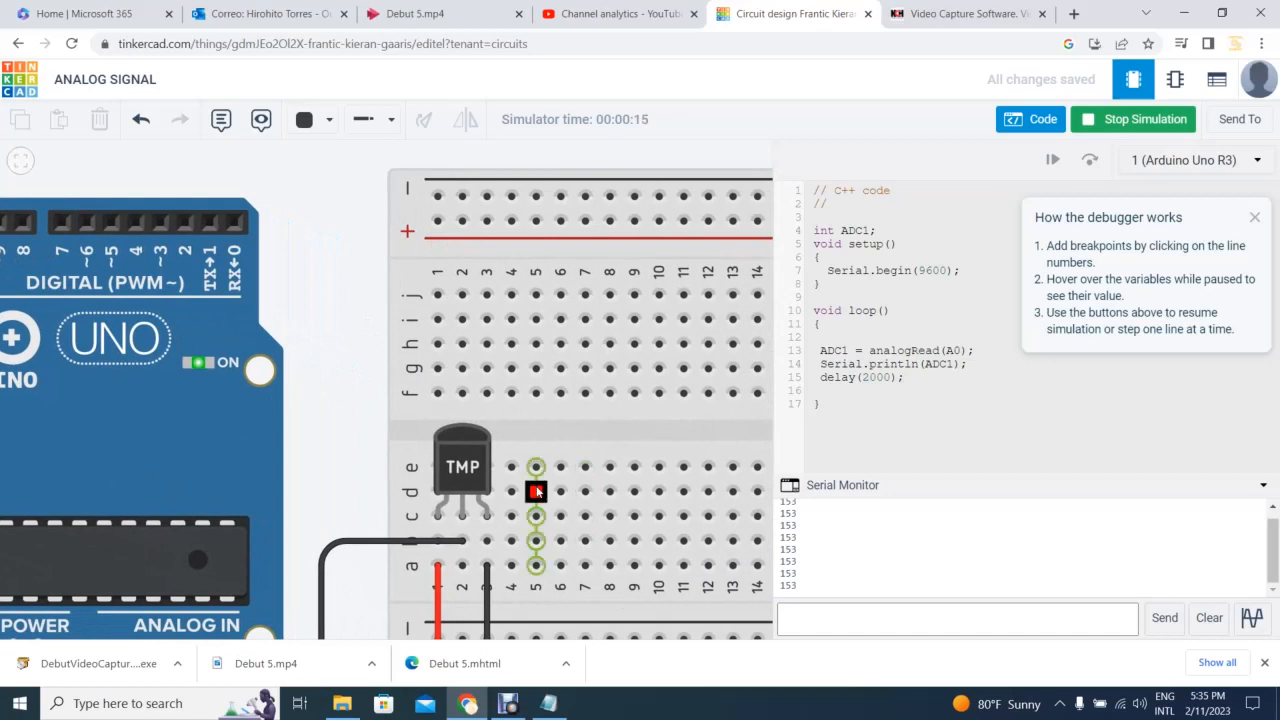
pyautogui.click(486, 475)
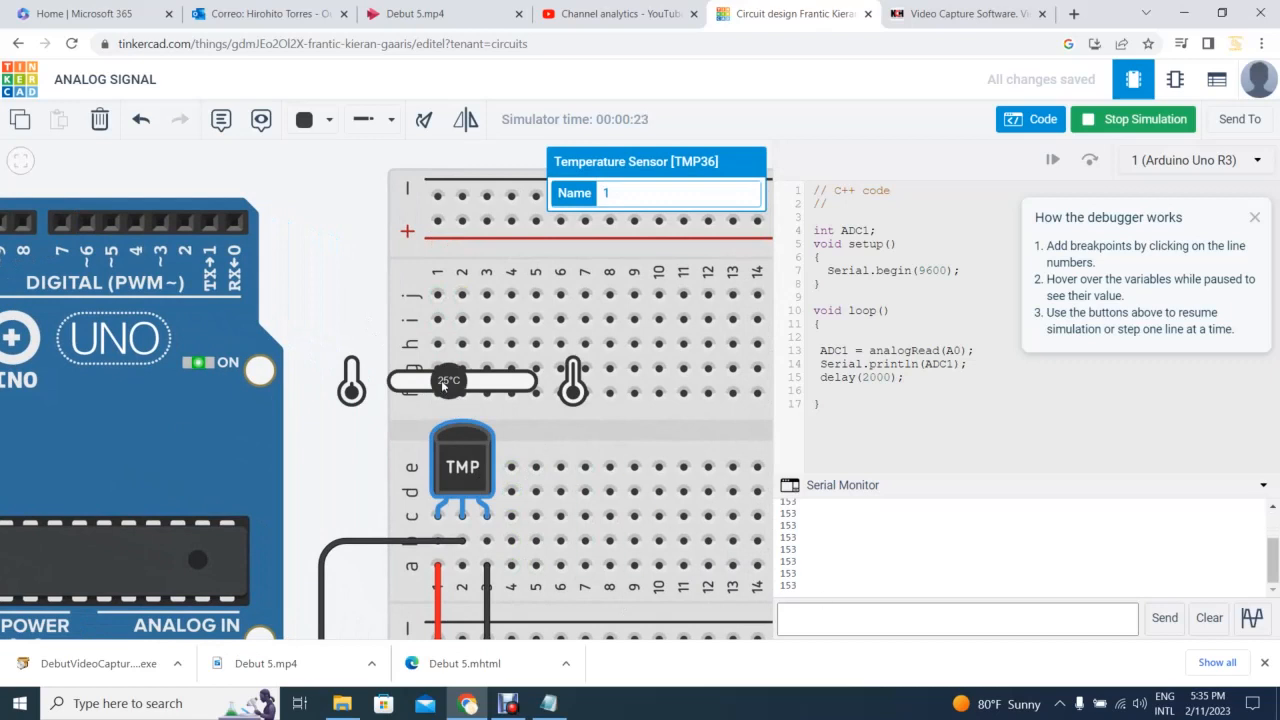
pyautogui.moveTo(445, 385); pyautogui.dragTo(341, 370)
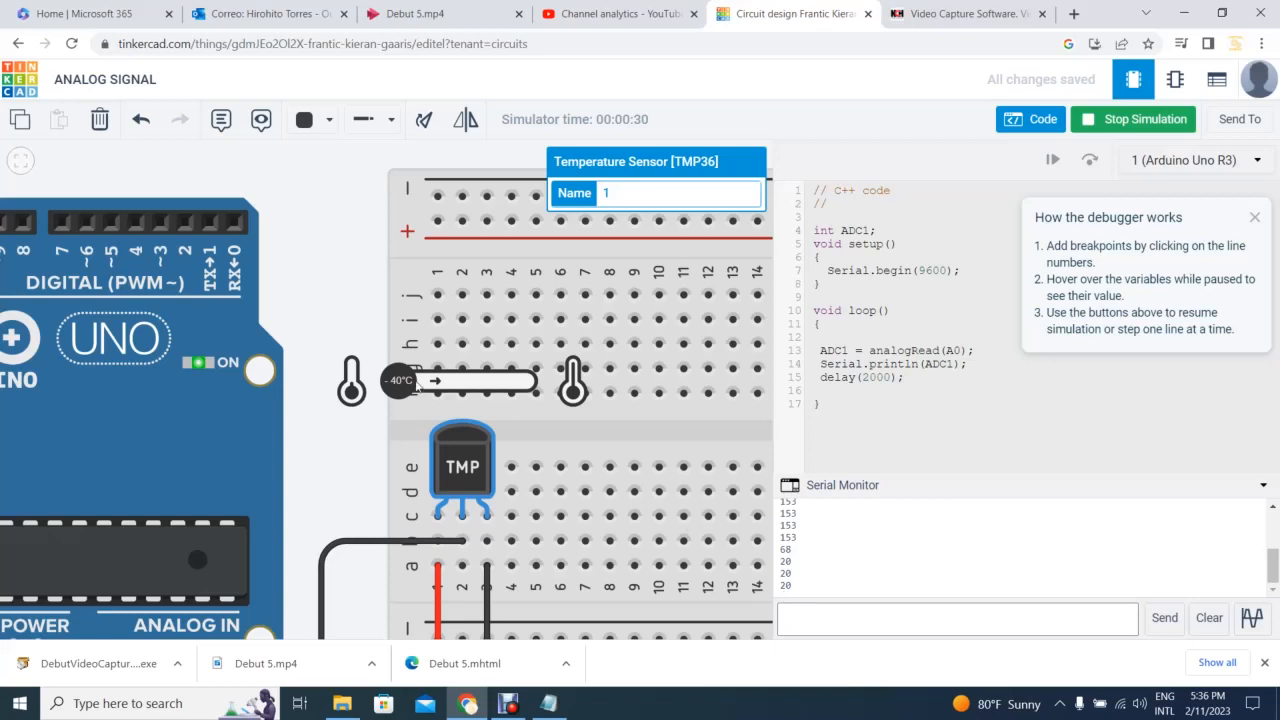
pyautogui.moveTo(393, 383); pyautogui.dragTo(520, 386)
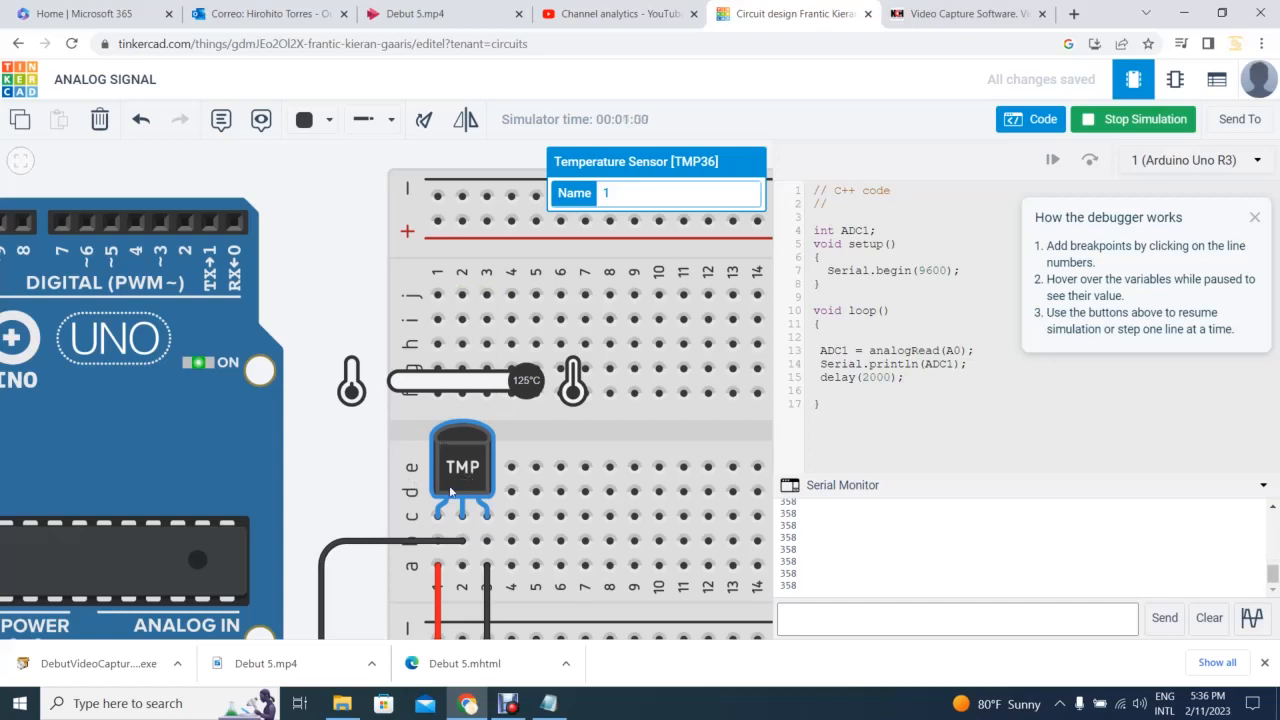
# Vary the sensor's simulated temperature to -40°C, 125°C and 105°C and compare the readings in the Serial Monitor
pyautogui.moveTo(528, 383); pyautogui.dragTo(362, 372)
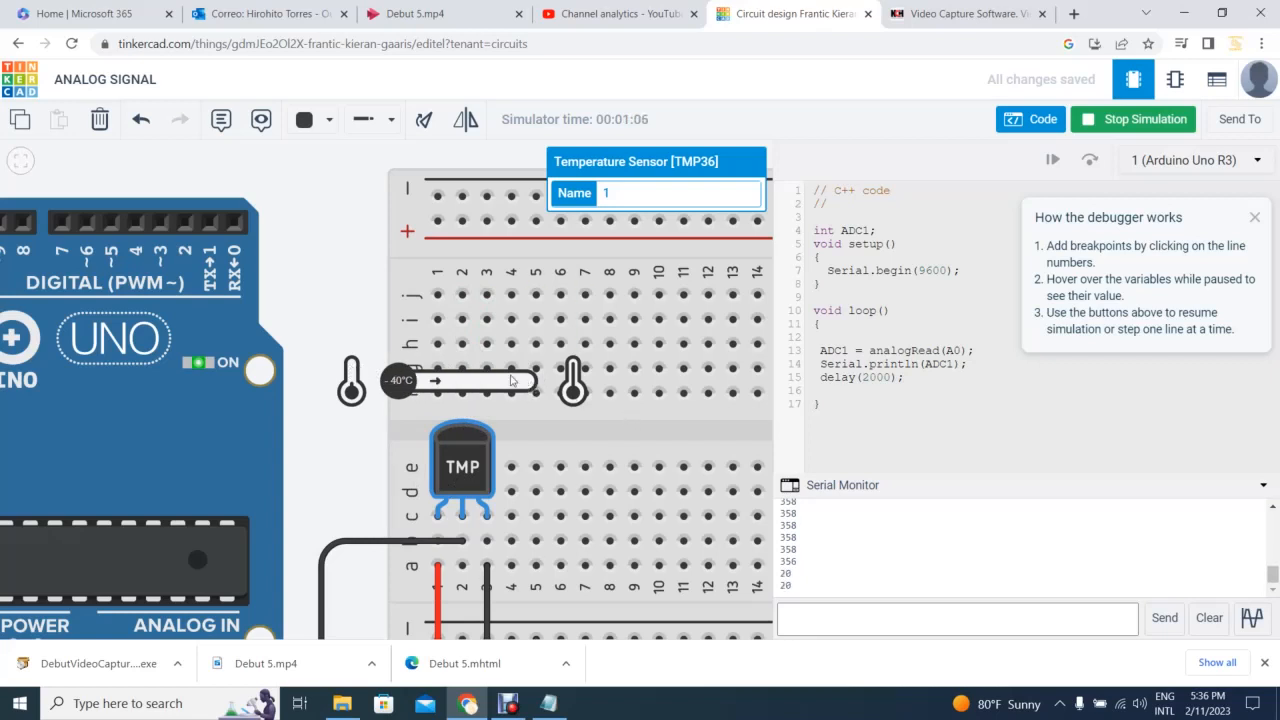
pyautogui.moveTo(404, 384); pyautogui.dragTo(562, 389)
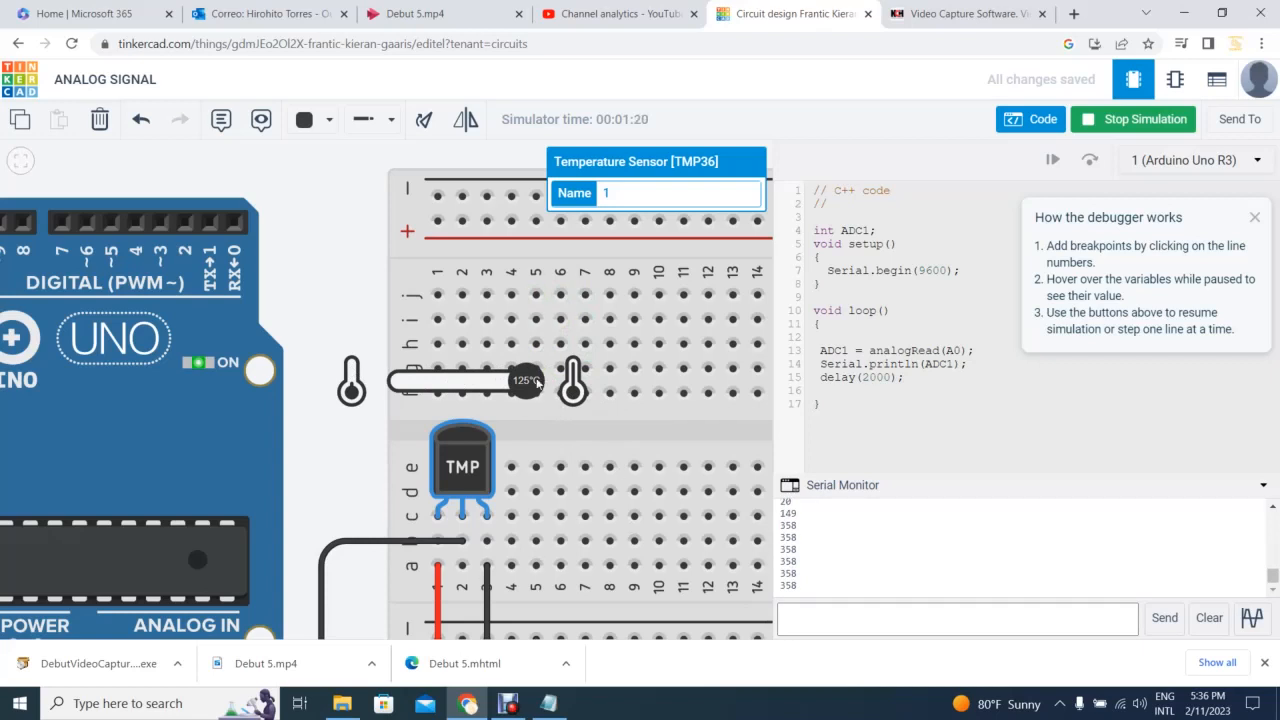
pyautogui.moveTo(530, 383); pyautogui.dragTo(505, 394)
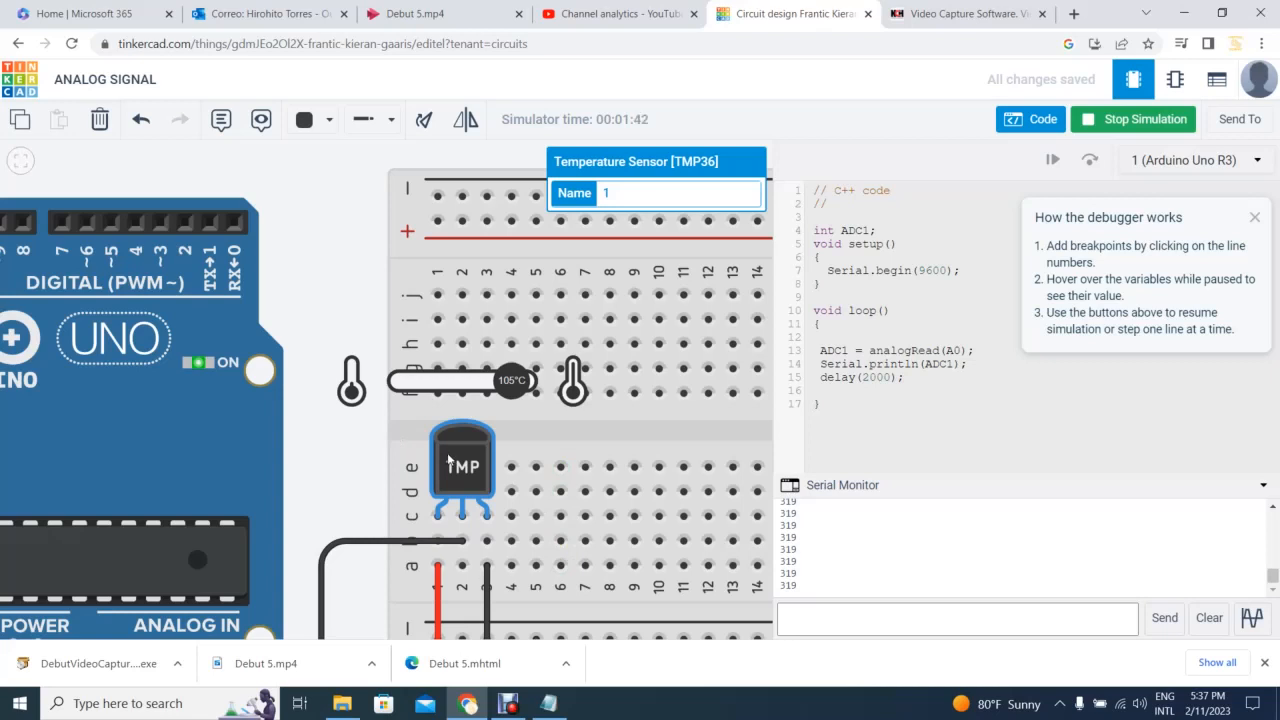
pyautogui.moveTo(511, 380); pyautogui.dragTo(372, 380)
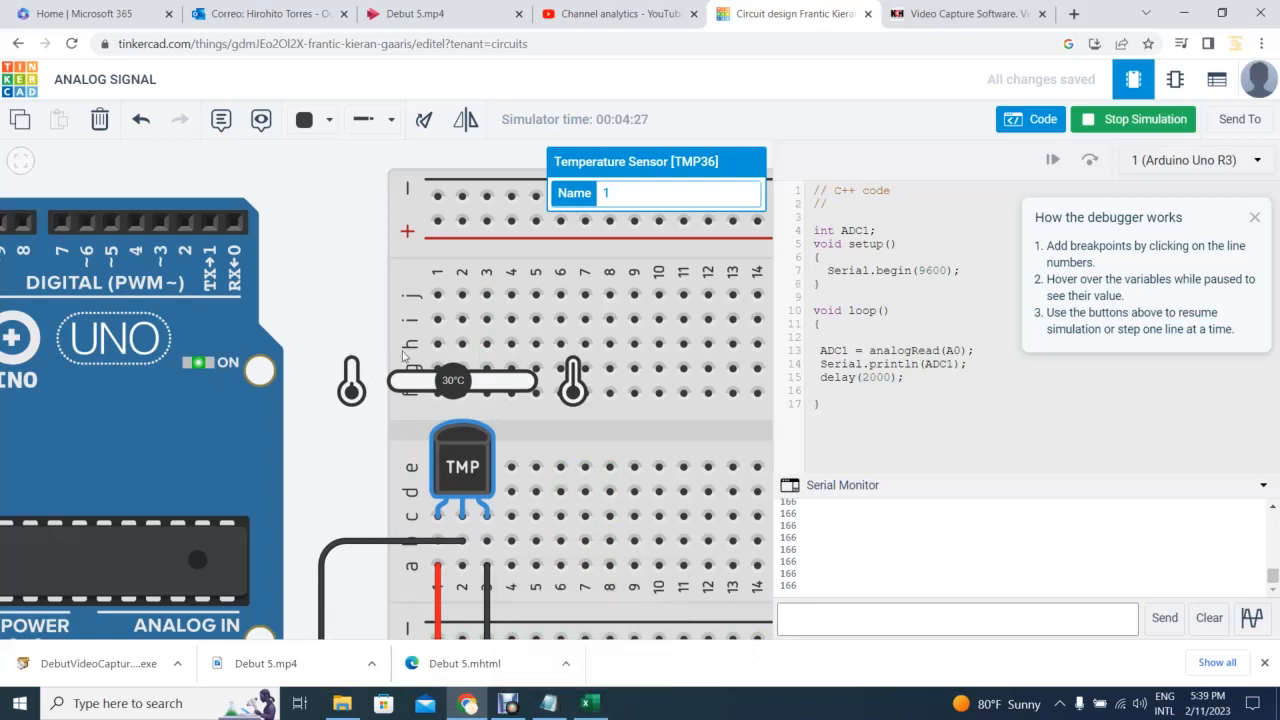
# Set the sensor's simulated temperature to -40°C, switch to Excel, and record -40 in B2 and its ADC reading 20 in A2
pyautogui.moveTo(453, 390); pyautogui.dragTo(358, 395)
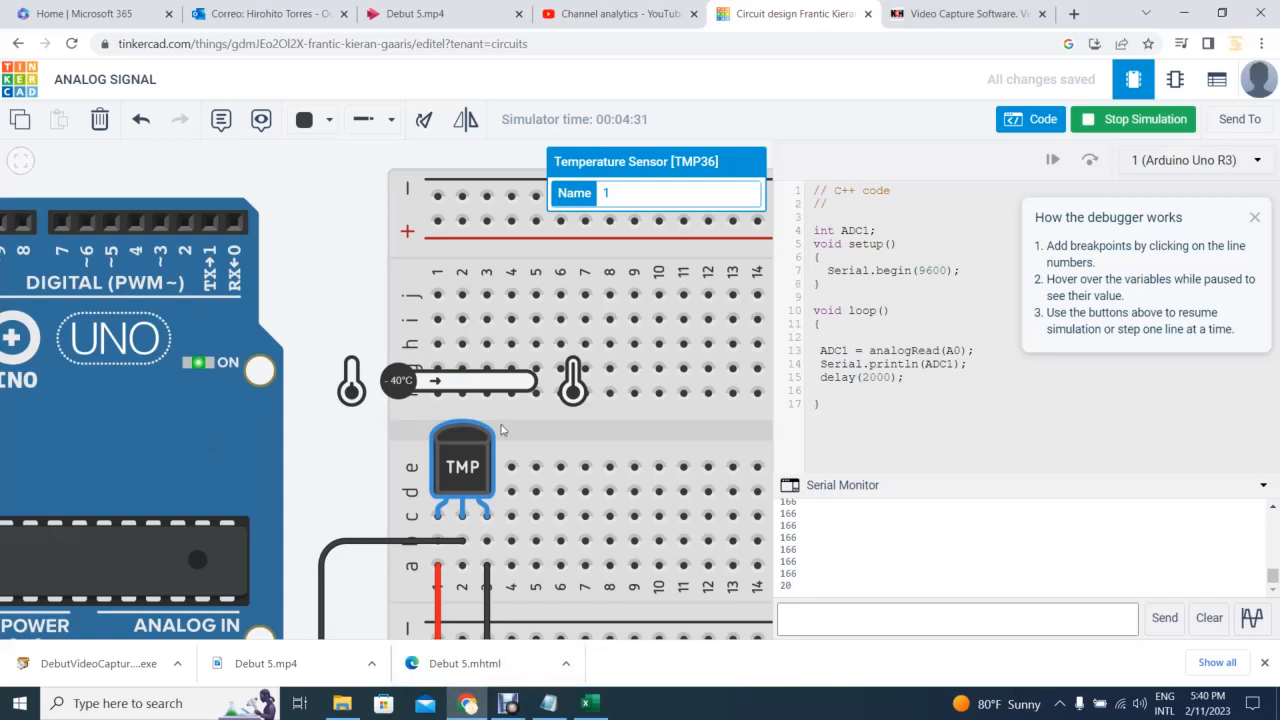
pyautogui.click(590, 703)
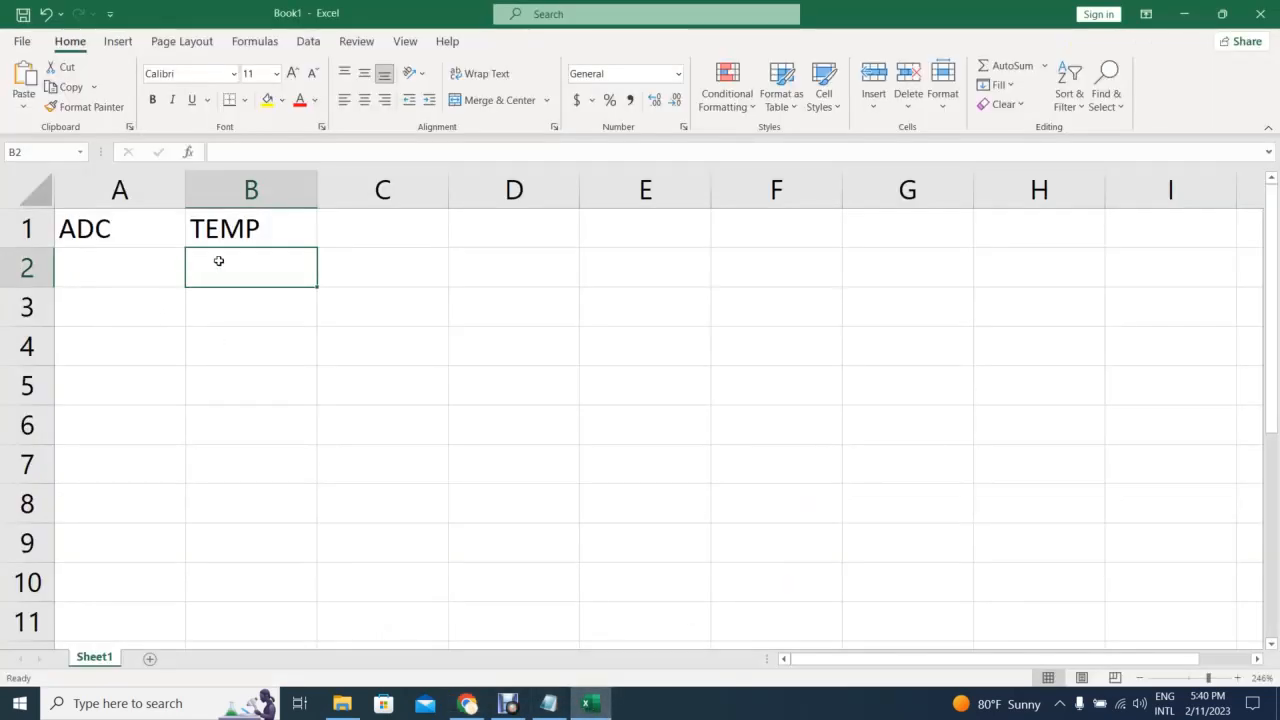
pyautogui.click(94, 262)
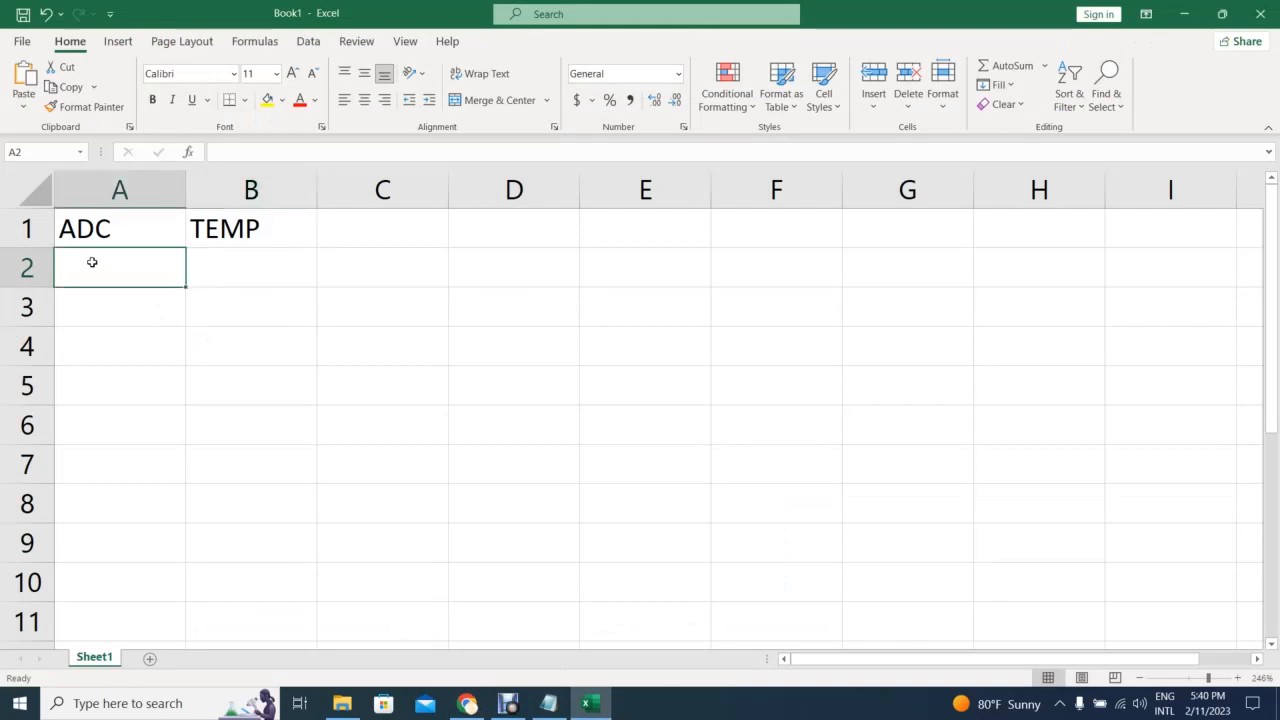
pyautogui.click(224, 260)
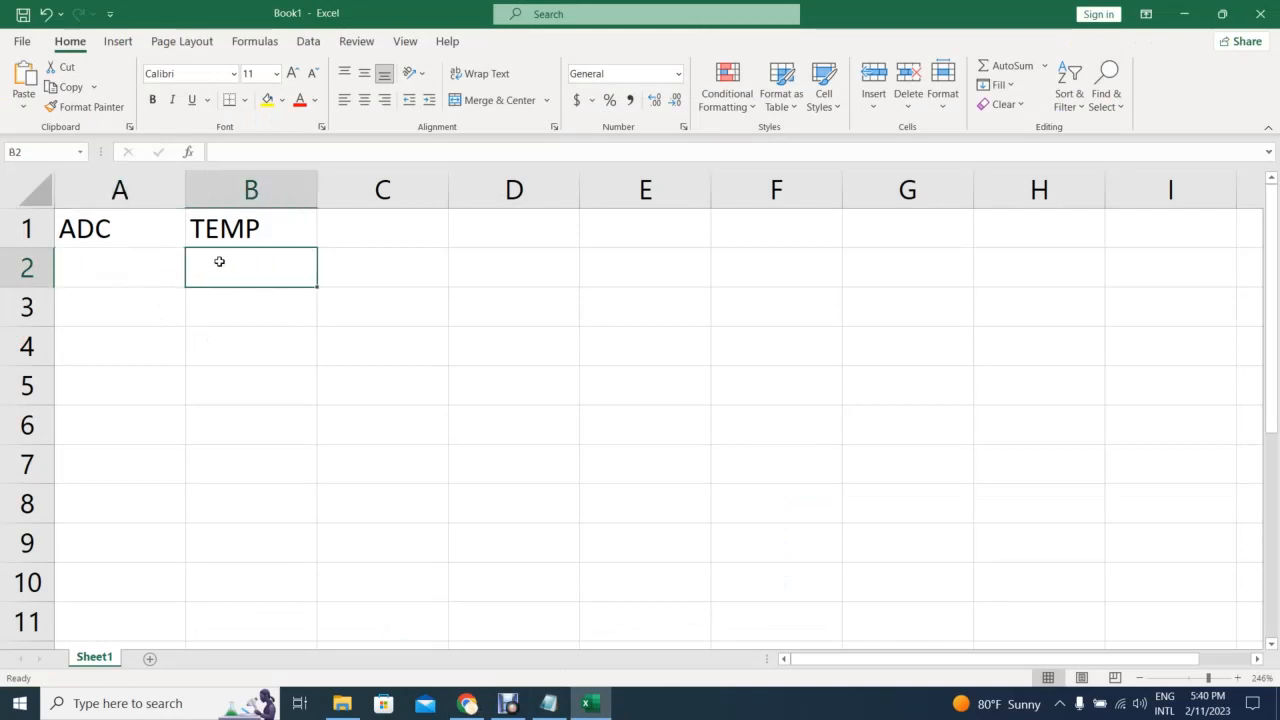
pyautogui.write('-40')
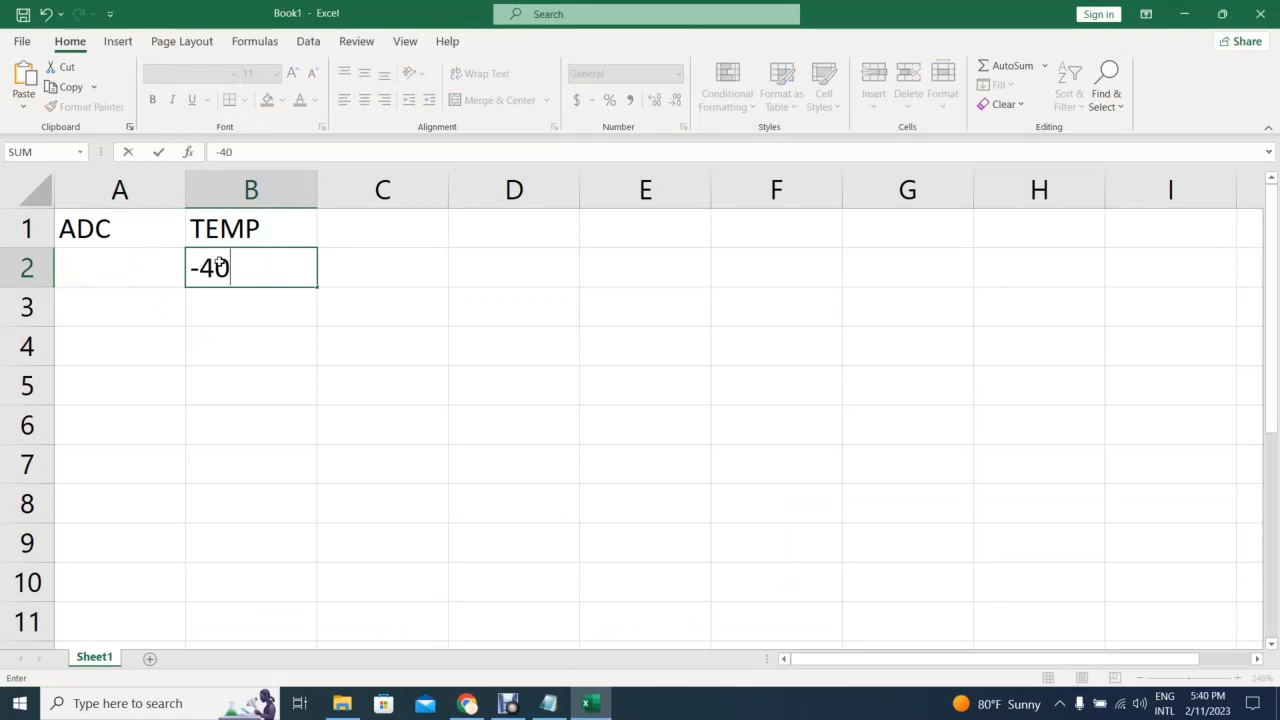
pyautogui.press('Return')
pyautogui.press('Up')
pyautogui.press('Left')
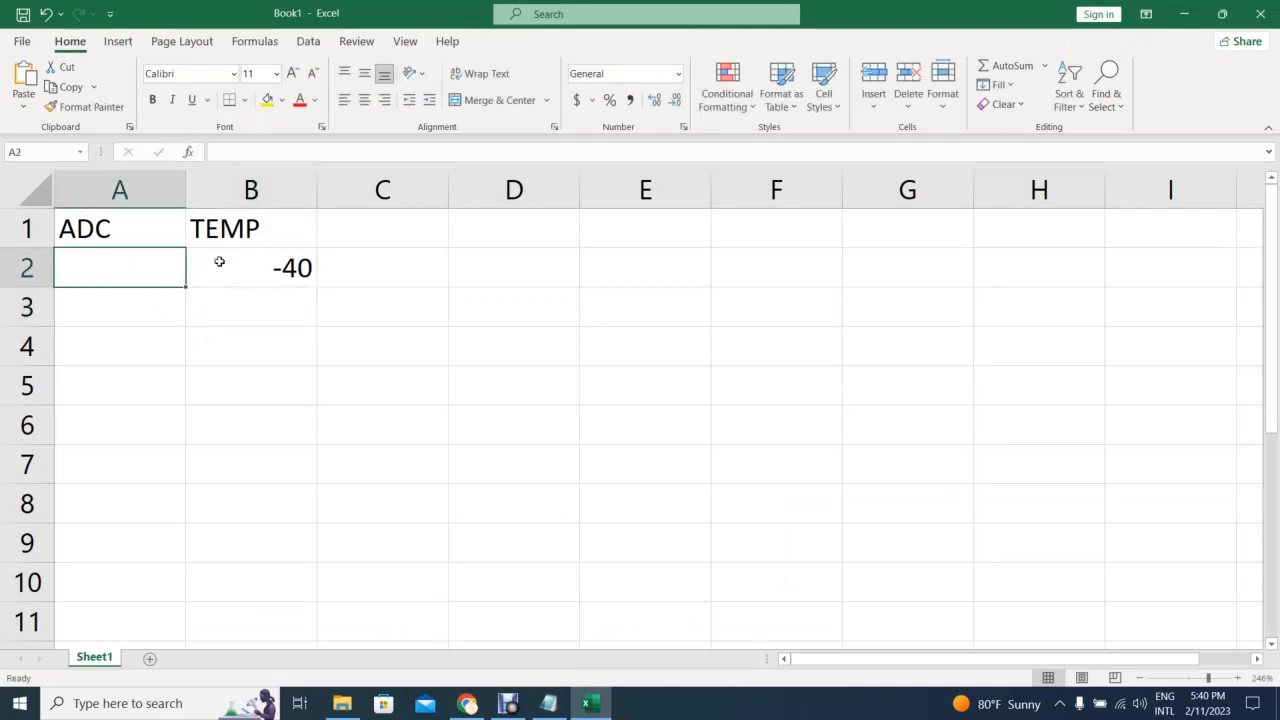
pyautogui.write('20')
pyautogui.press('Return')
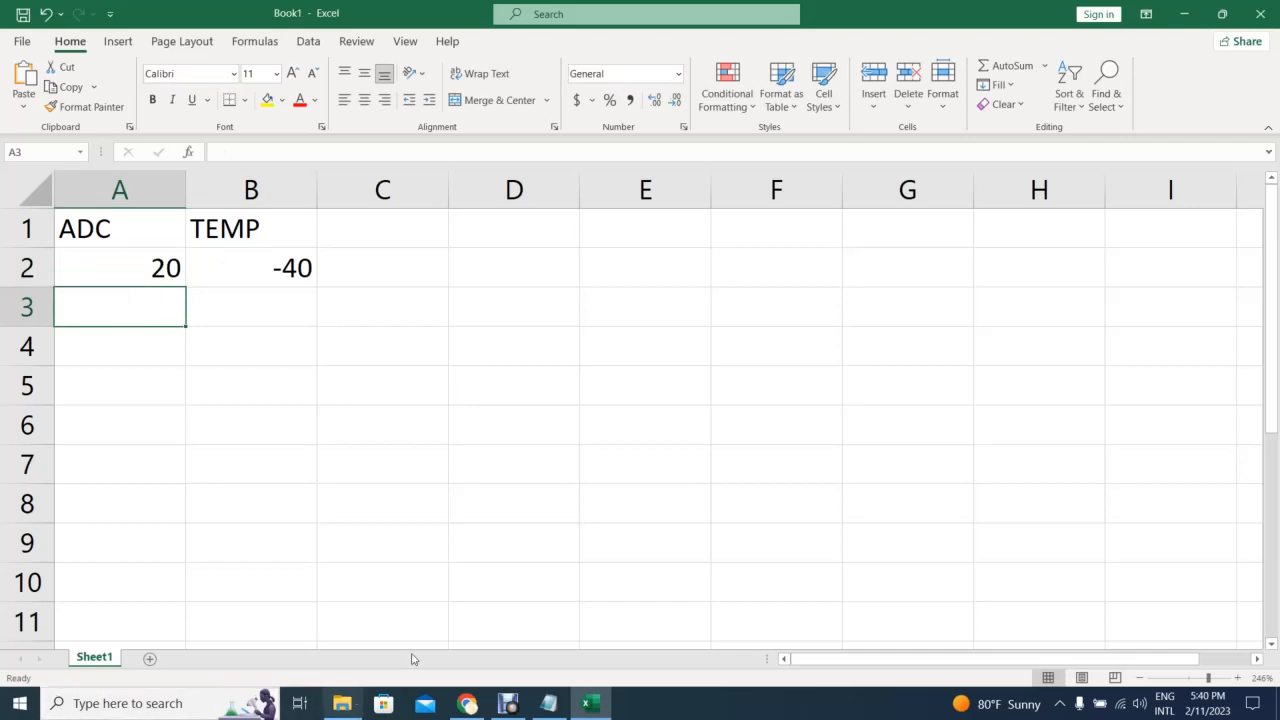
# Switch to Tinkercad, set the sensor to -30°C, and in Excel record -30 in B3 with its ADC reading 43 in A3
pyautogui.click(467, 703)
pyautogui.moveTo(397, 393); pyautogui.dragTo(408, 389)
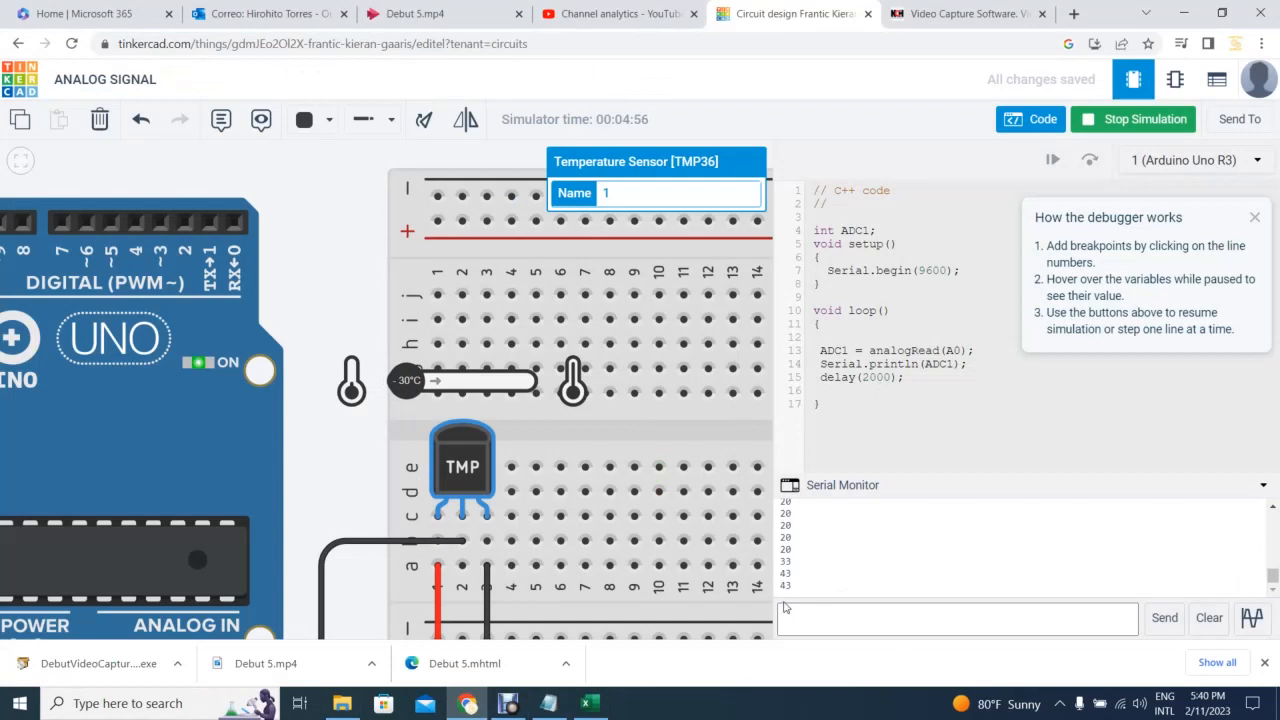
pyautogui.click(590, 703)
pyautogui.click(252, 306)
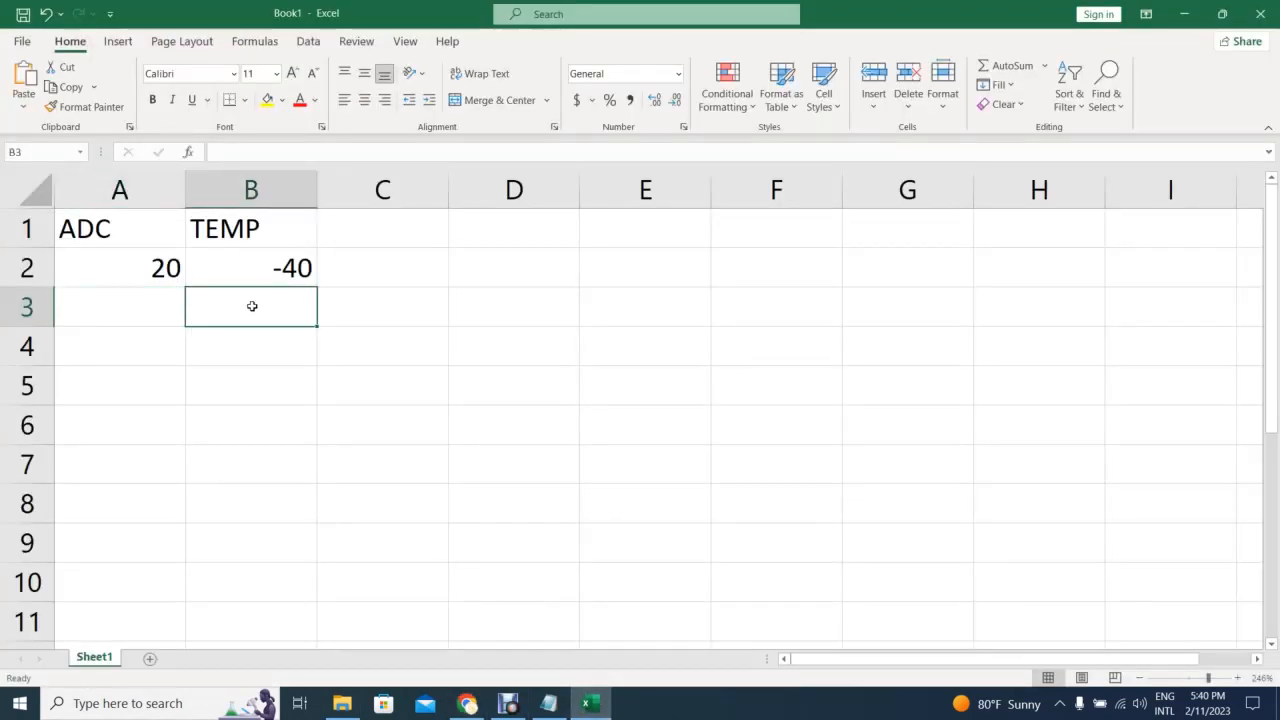
pyautogui.write('-30')
pyautogui.press('Return')
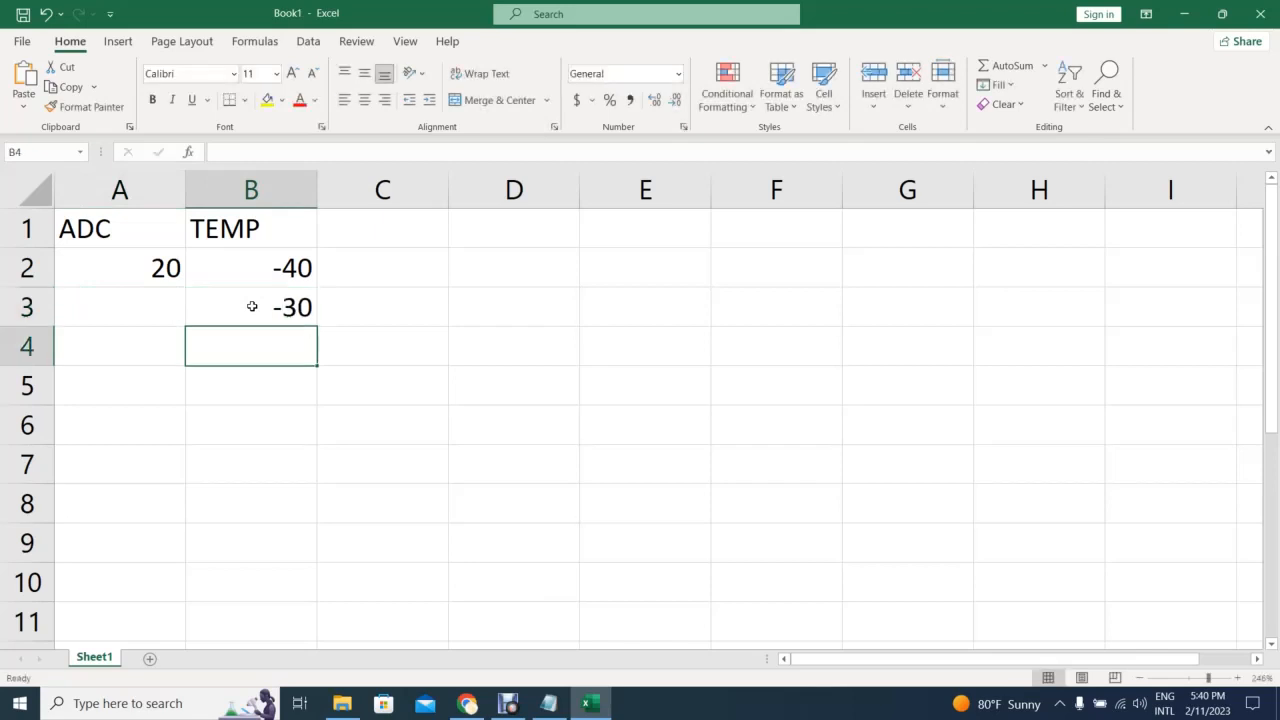
pyautogui.press('Up')
pyautogui.press('Left')
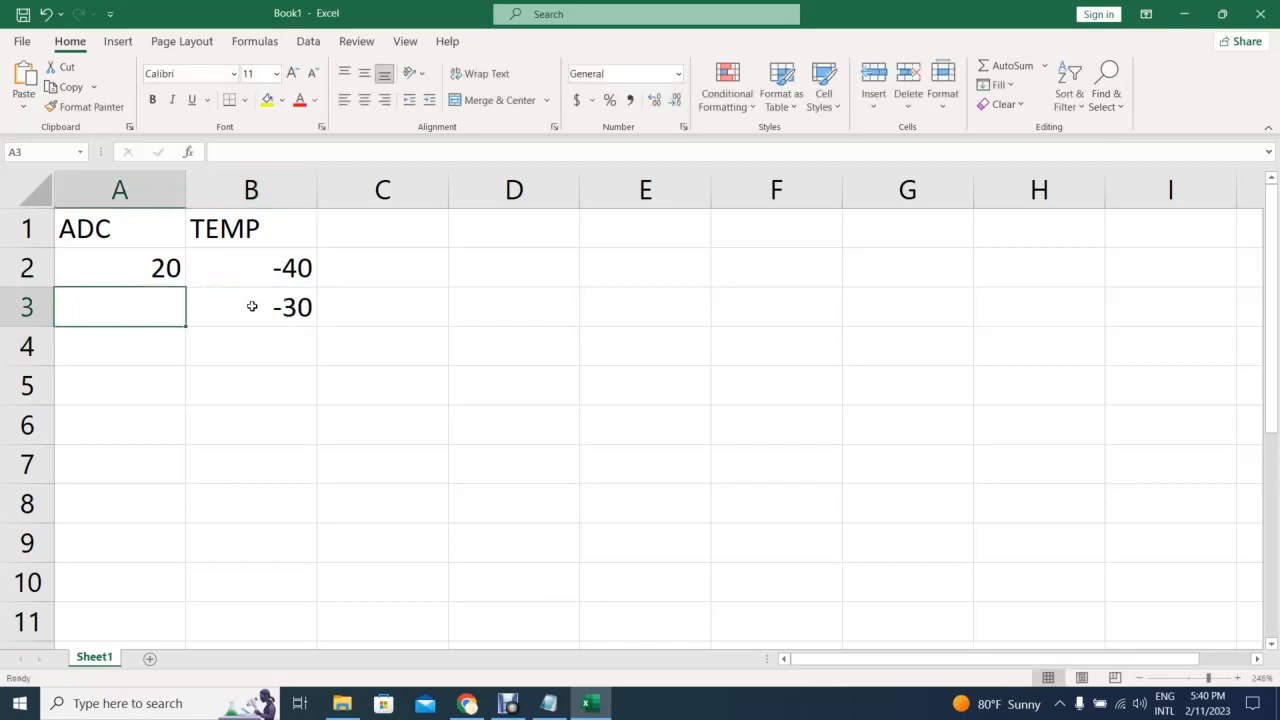
pyautogui.write('43')
pyautogui.press('Return')
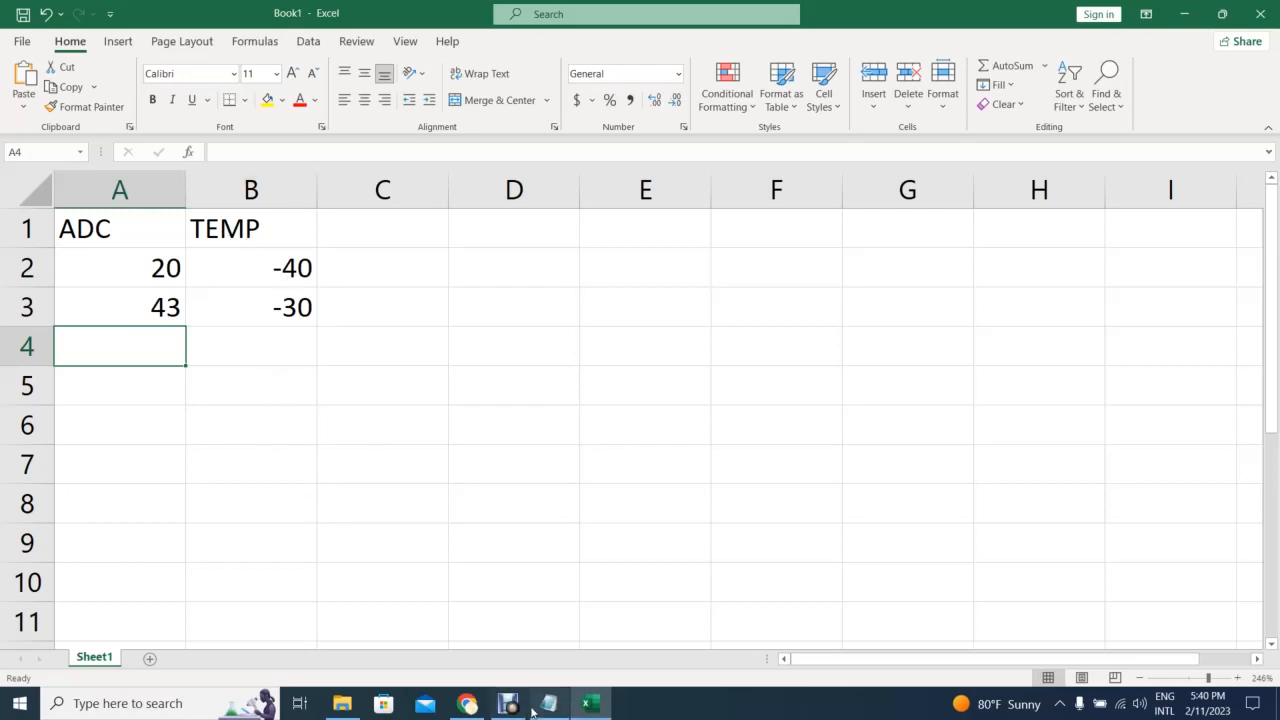
# Set the sensor to 0°C in Tinkercad, and record 0 in B4 with its ADC reading 104 in A4 in Excel
pyautogui.click(467, 703)
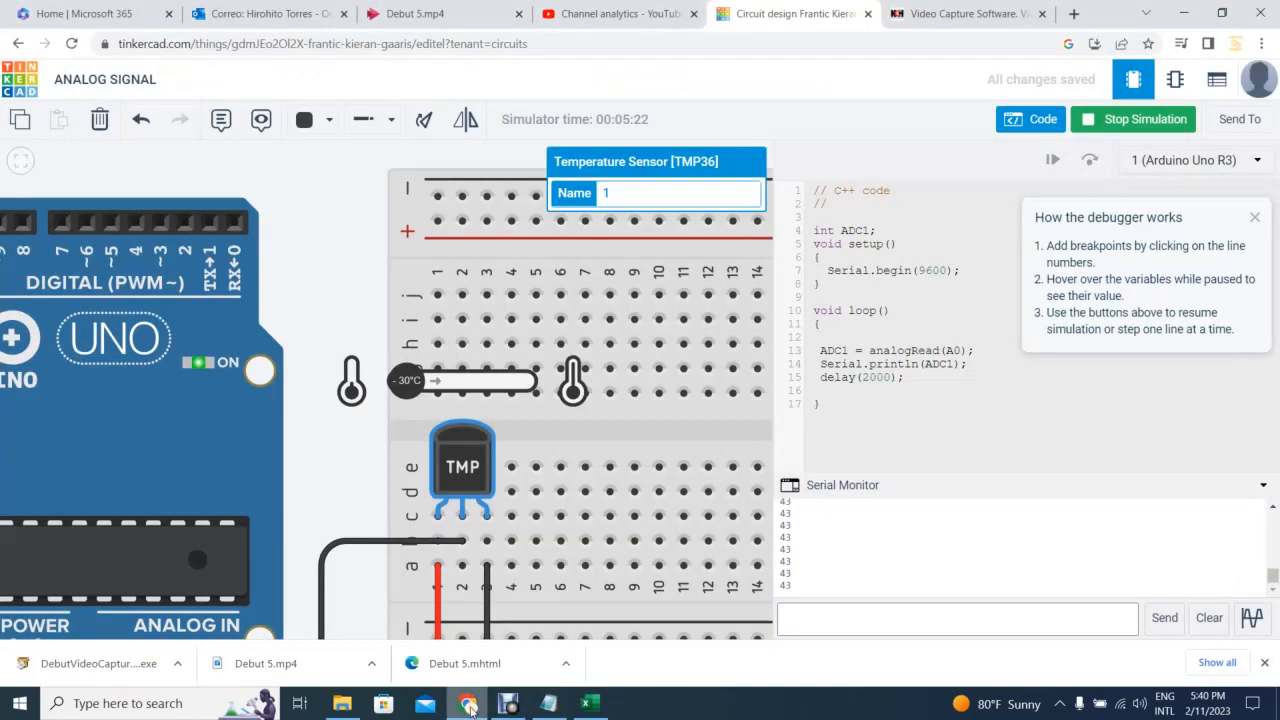
pyautogui.click(407, 388)
pyautogui.moveTo(407, 388); pyautogui.dragTo(431, 382)
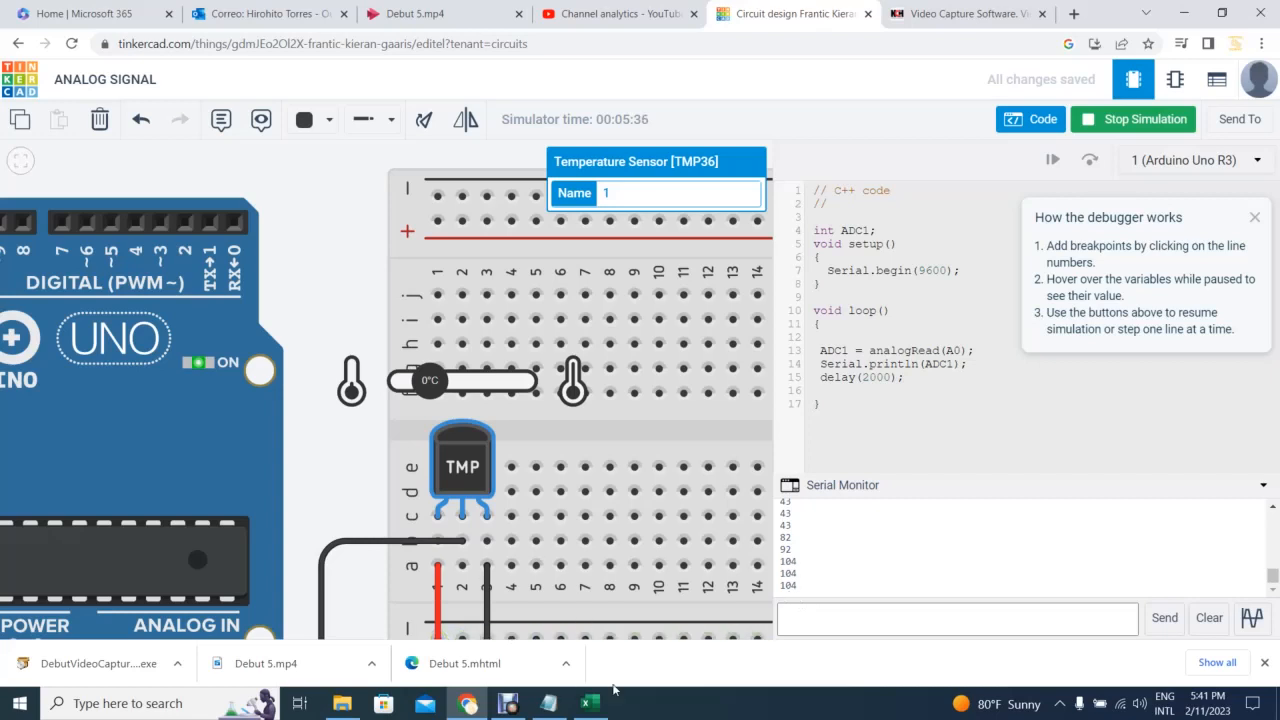
pyautogui.click(589, 704)
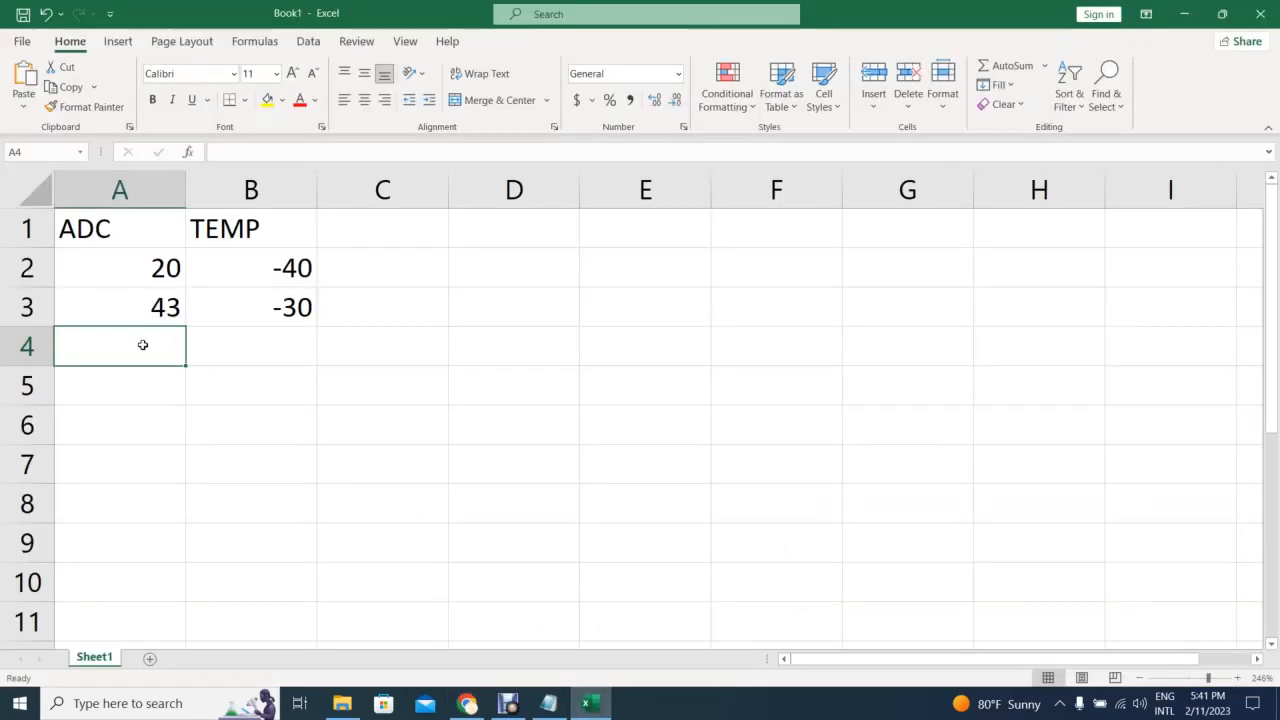
pyautogui.click(220, 344)
pyautogui.write('0')
pyautogui.click(166, 421)
pyautogui.click(140, 356)
pyautogui.write('1')
pyautogui.write('4')
pyautogui.press('Return')
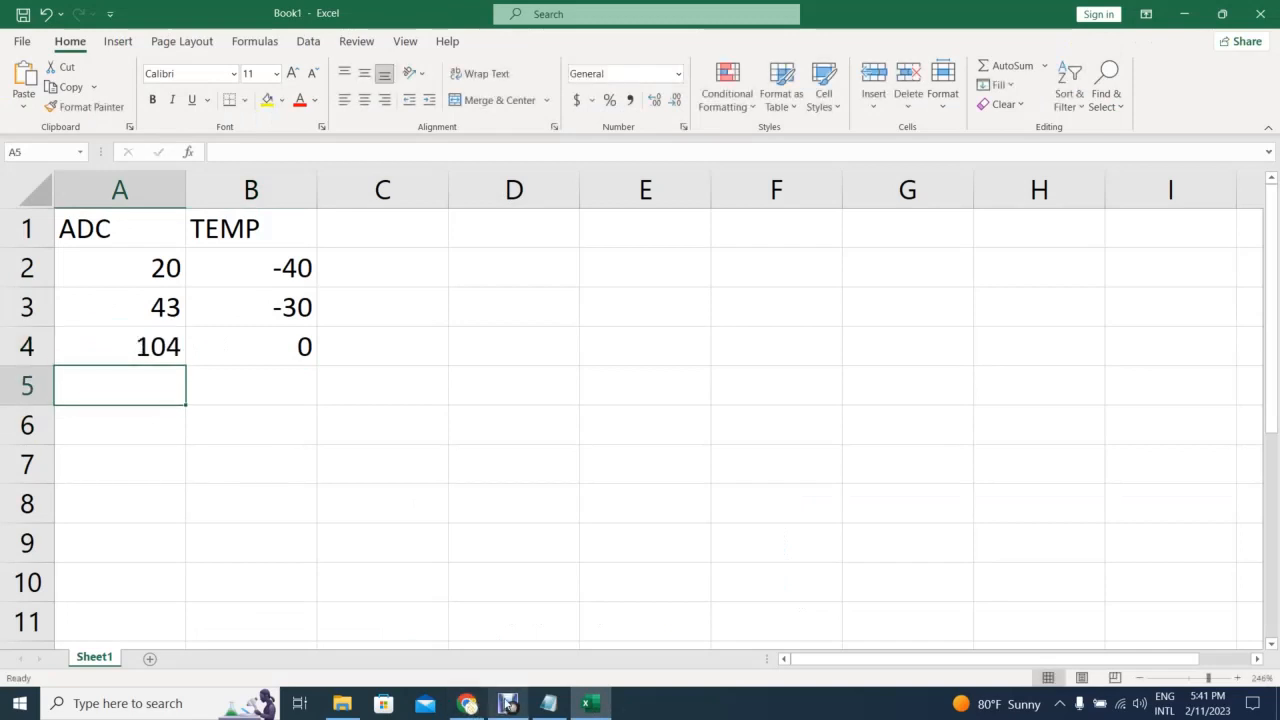
# Set the sensor to 22°C in Tinkercad, and in Excel enter 127 in A5 and 22 in B5
pyautogui.click(474, 673)
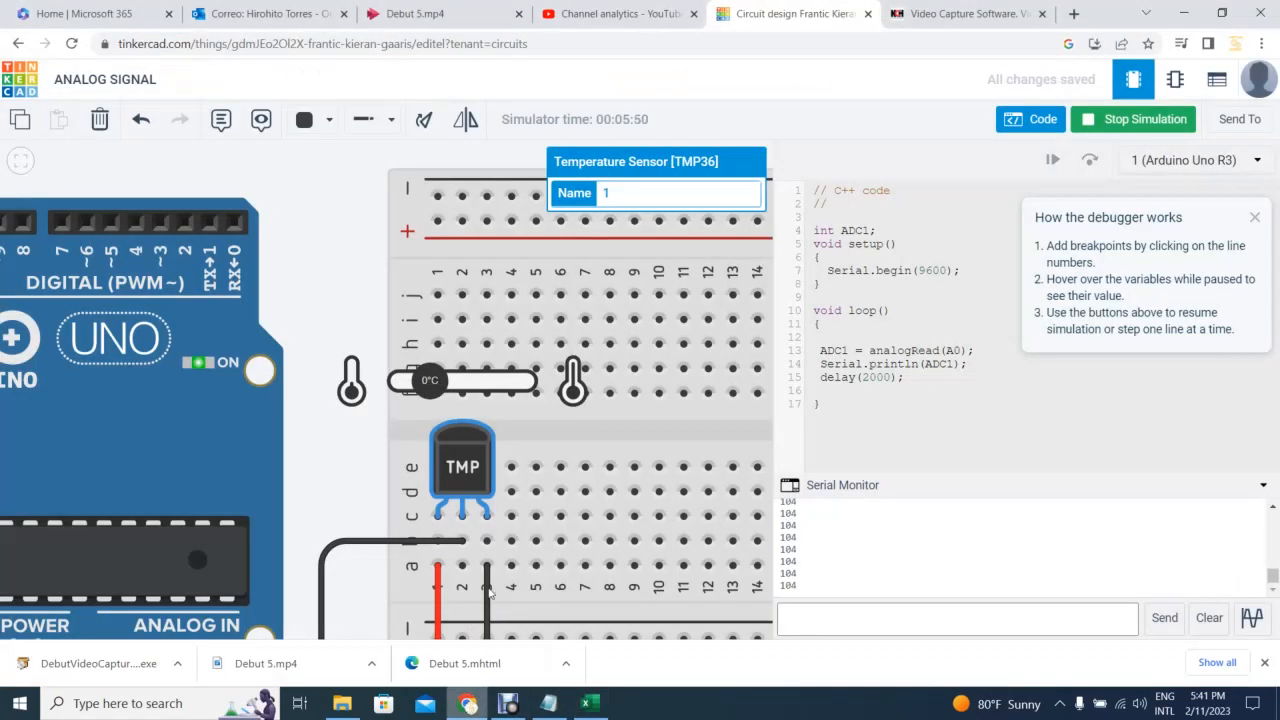
pyautogui.moveTo(429, 387); pyautogui.dragTo(444, 384)
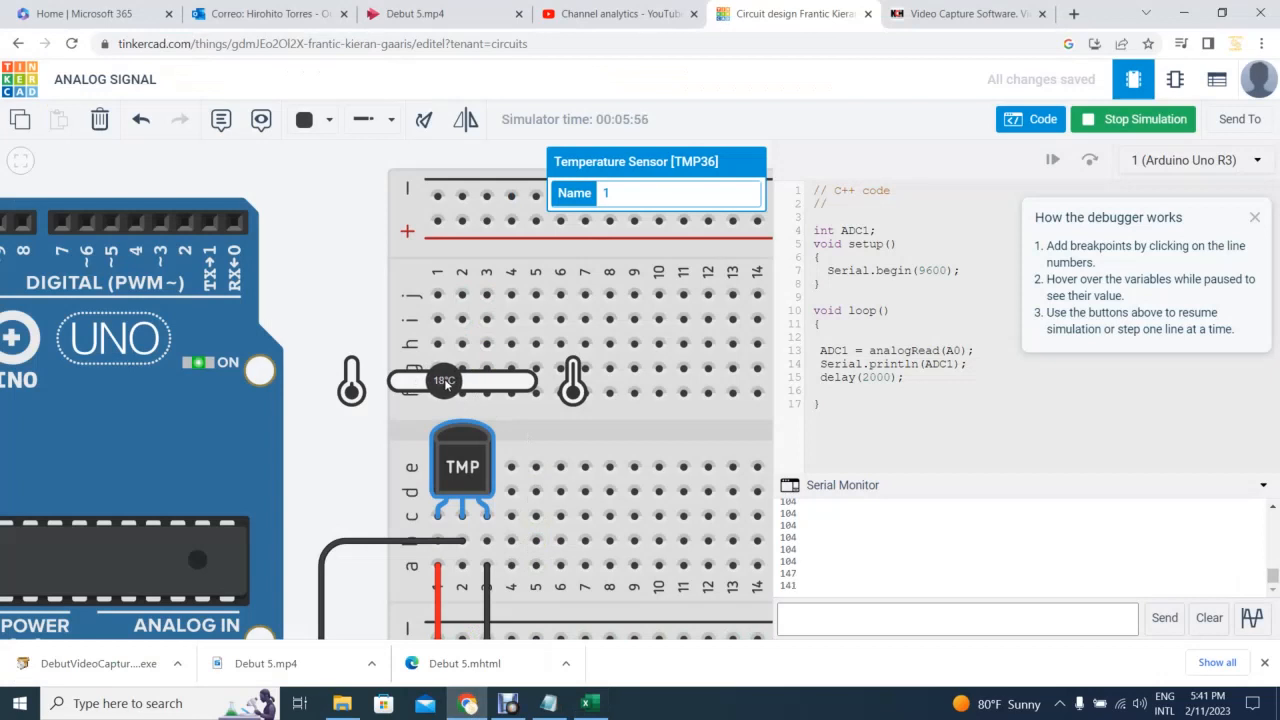
pyautogui.moveTo(446, 385); pyautogui.dragTo(448, 382)
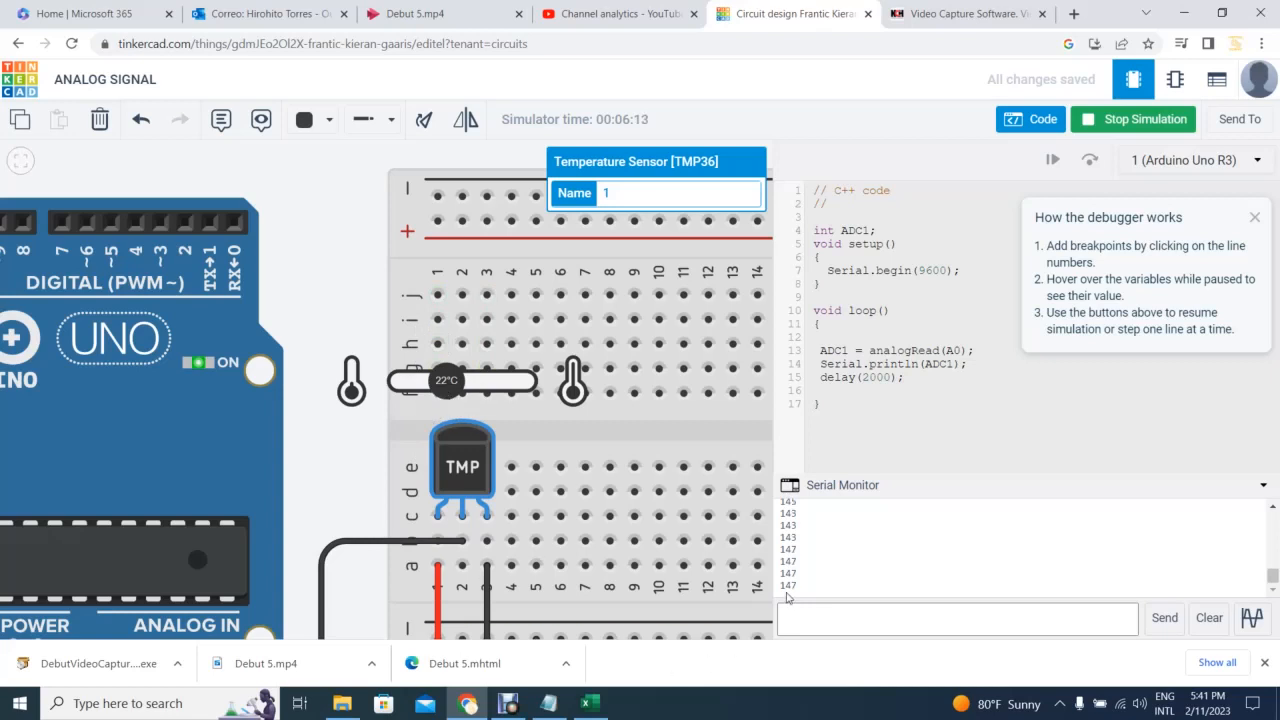
pyautogui.click(589, 709)
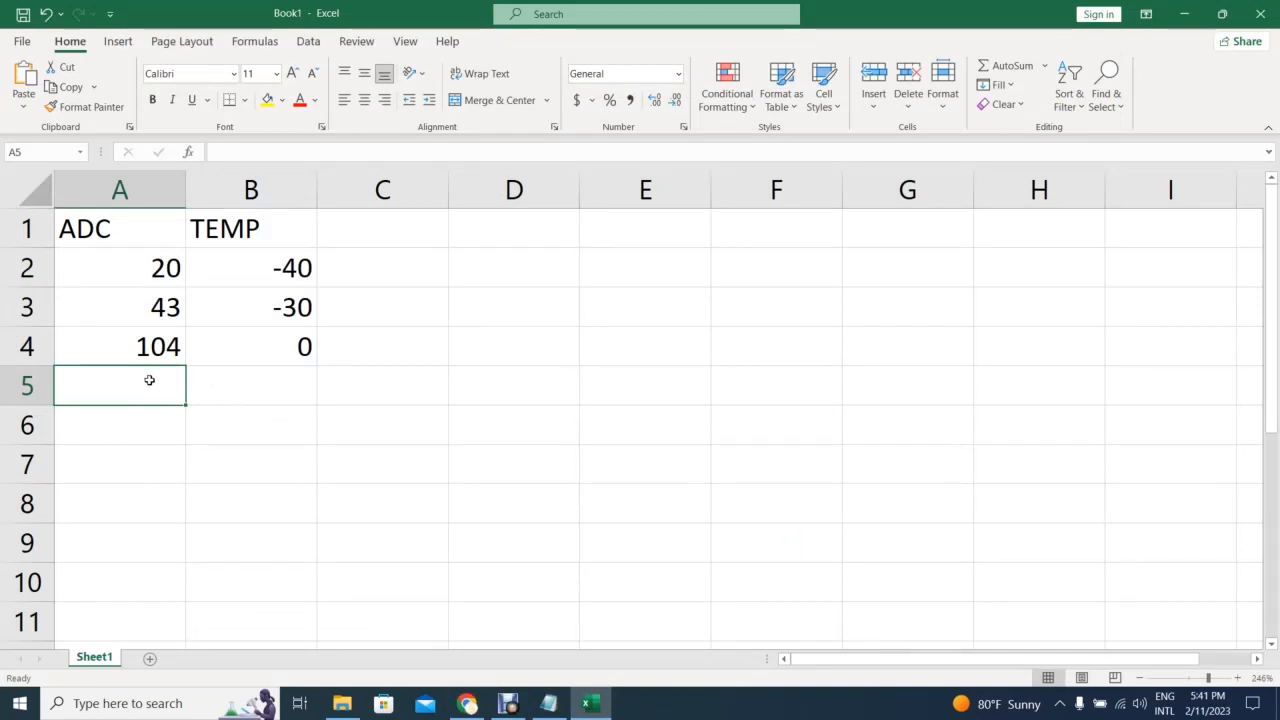
pyautogui.write('127')
pyautogui.click(237, 383)
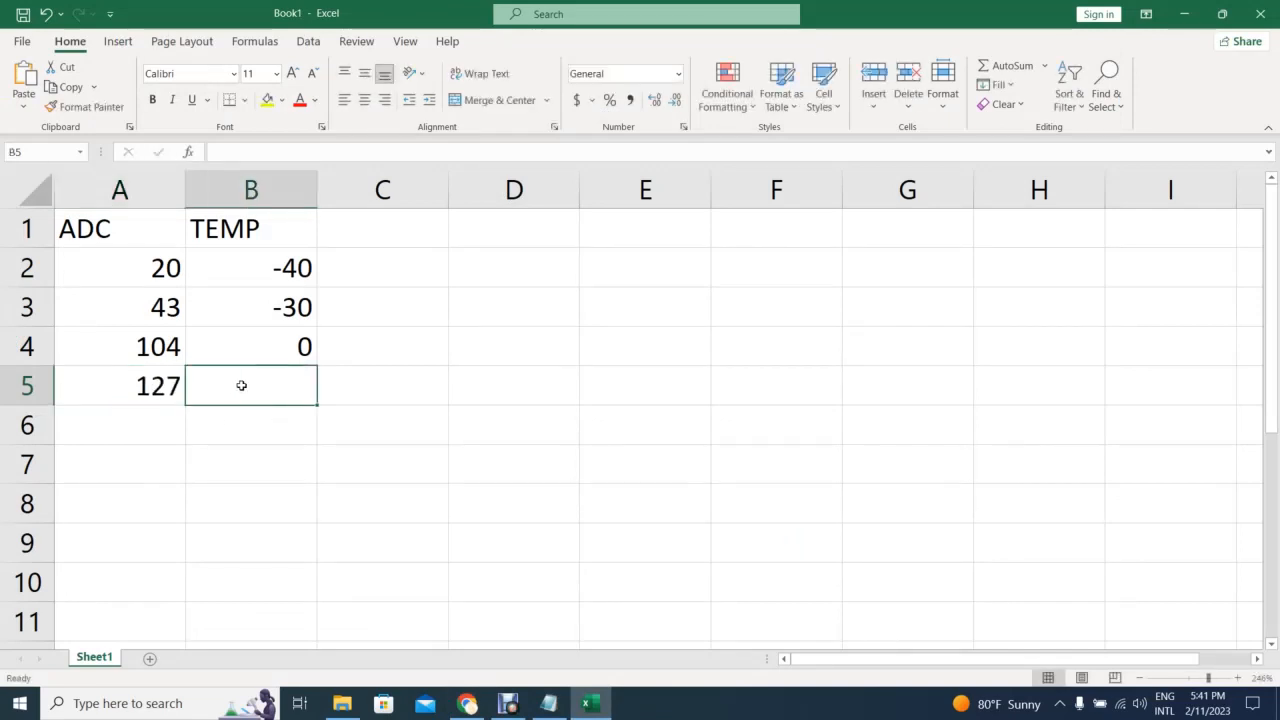
pyautogui.write('22')
# Check the current ADC reading in Tinkercad and correct cell A5 in Excel to 147
pyautogui.click(135, 388)
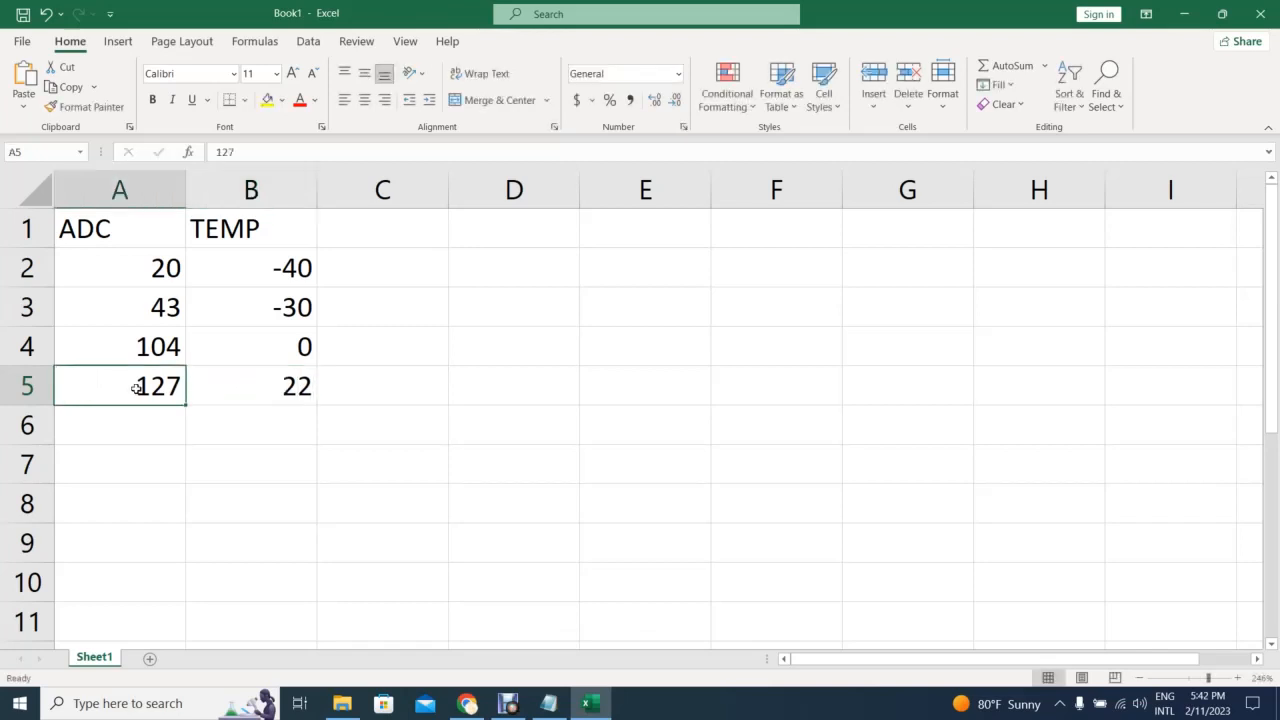
pyautogui.click(467, 703)
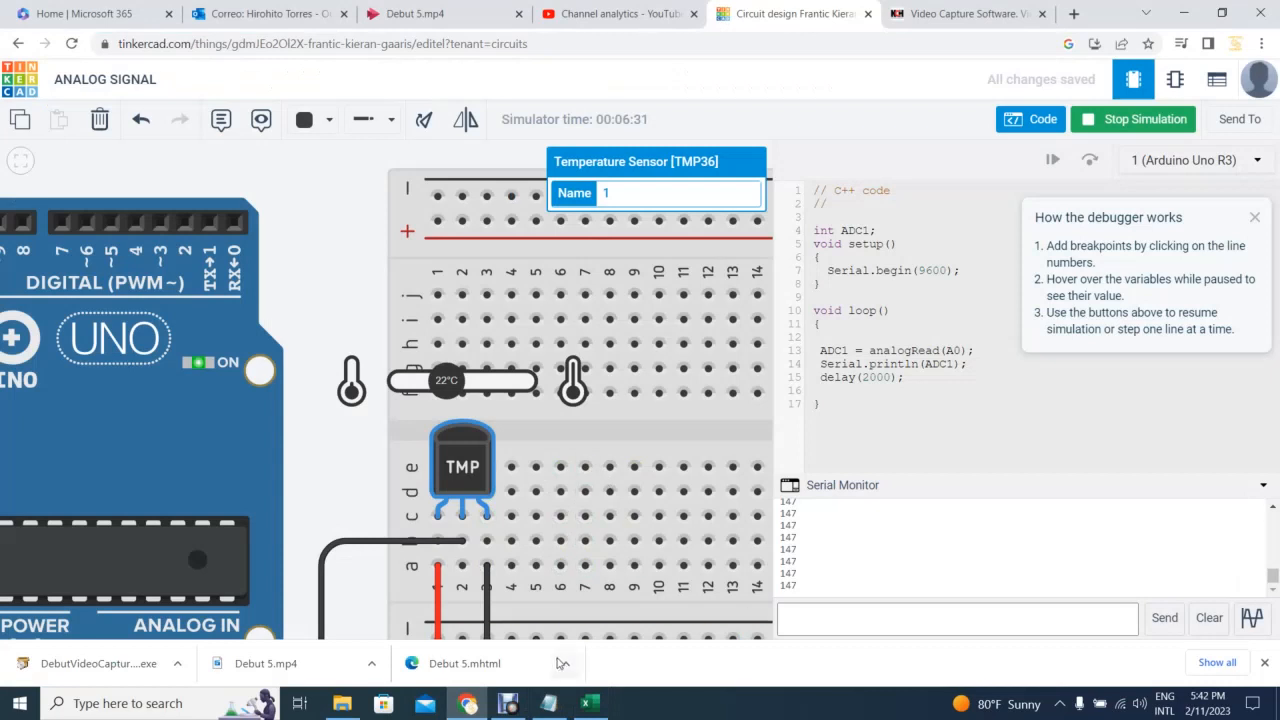
pyautogui.click(589, 703)
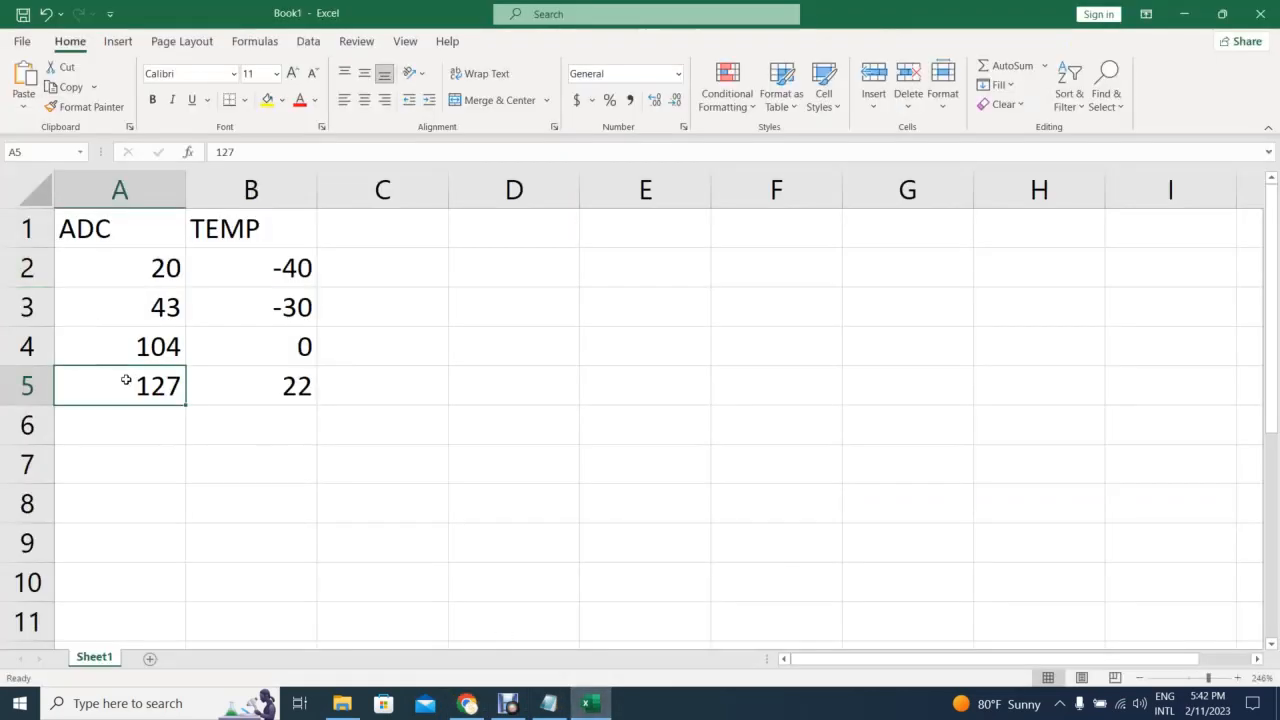
pyautogui.write('147')
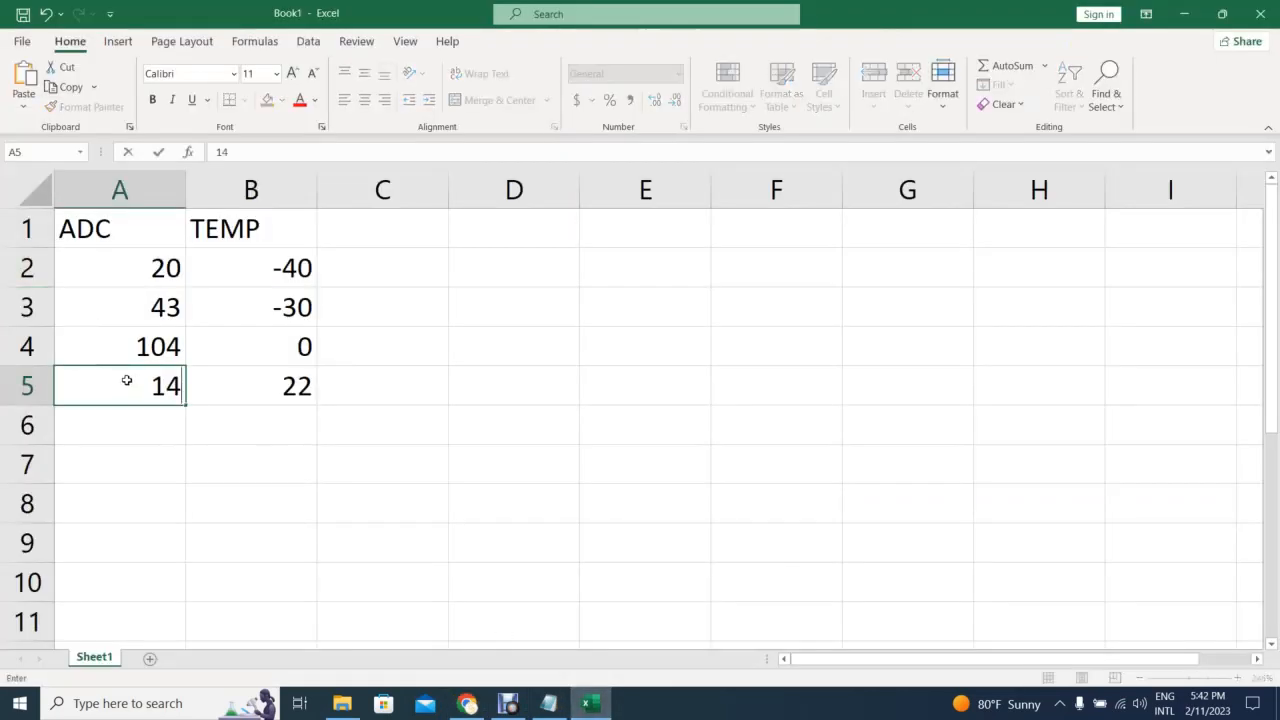
pyautogui.press('Return')
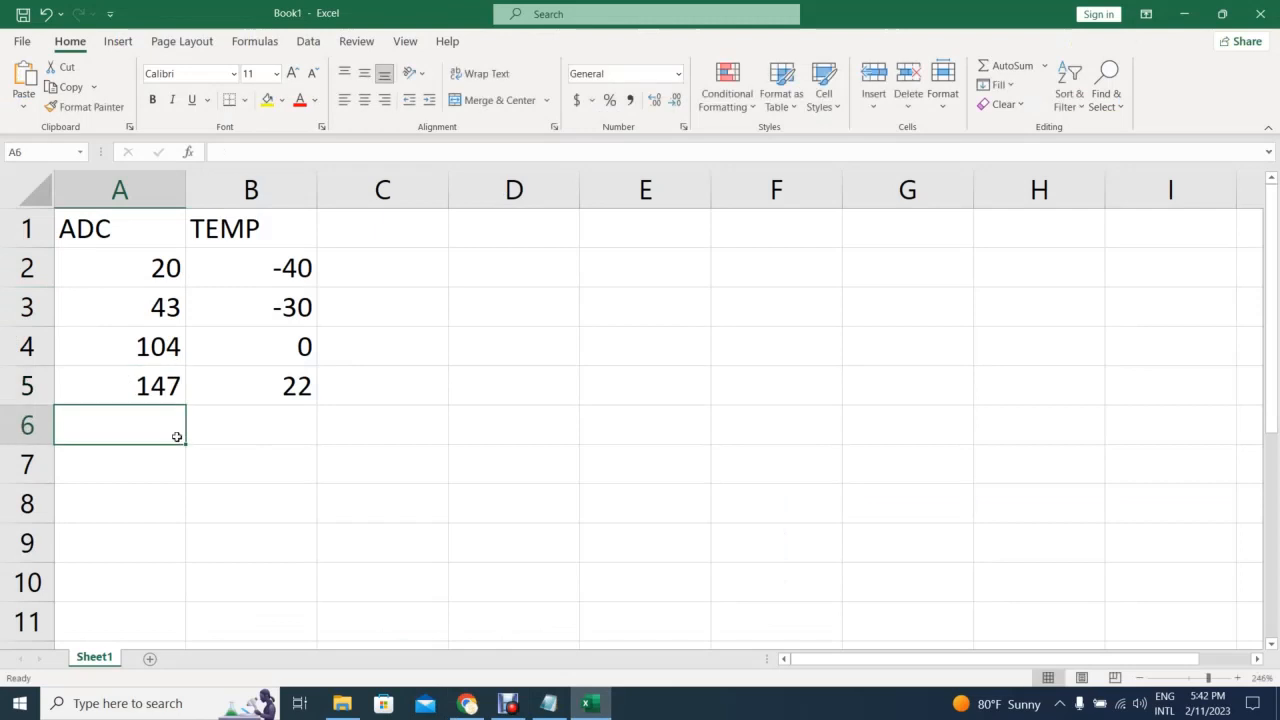
# Switch back to Tinkercad and set the sensor's simulated temperature to 54°C for the next table row
pyautogui.click(271, 420)
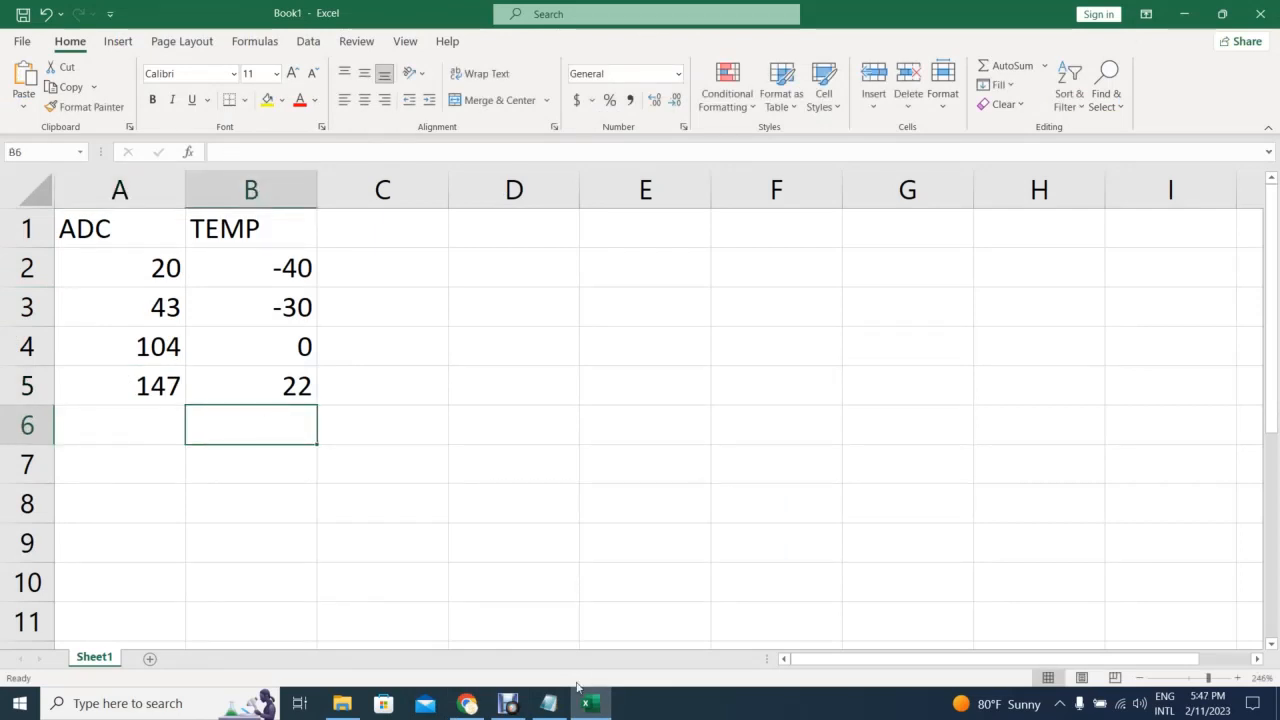
pyautogui.click(467, 703)
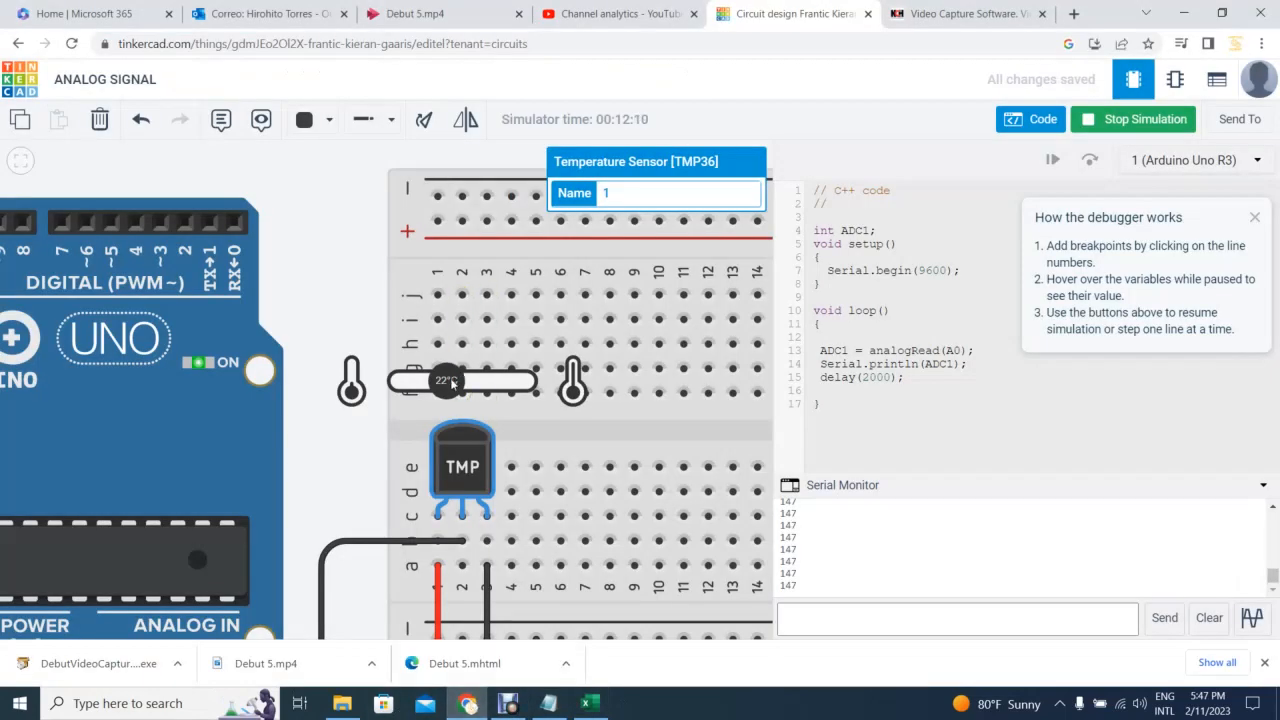
pyautogui.click(592, 704)
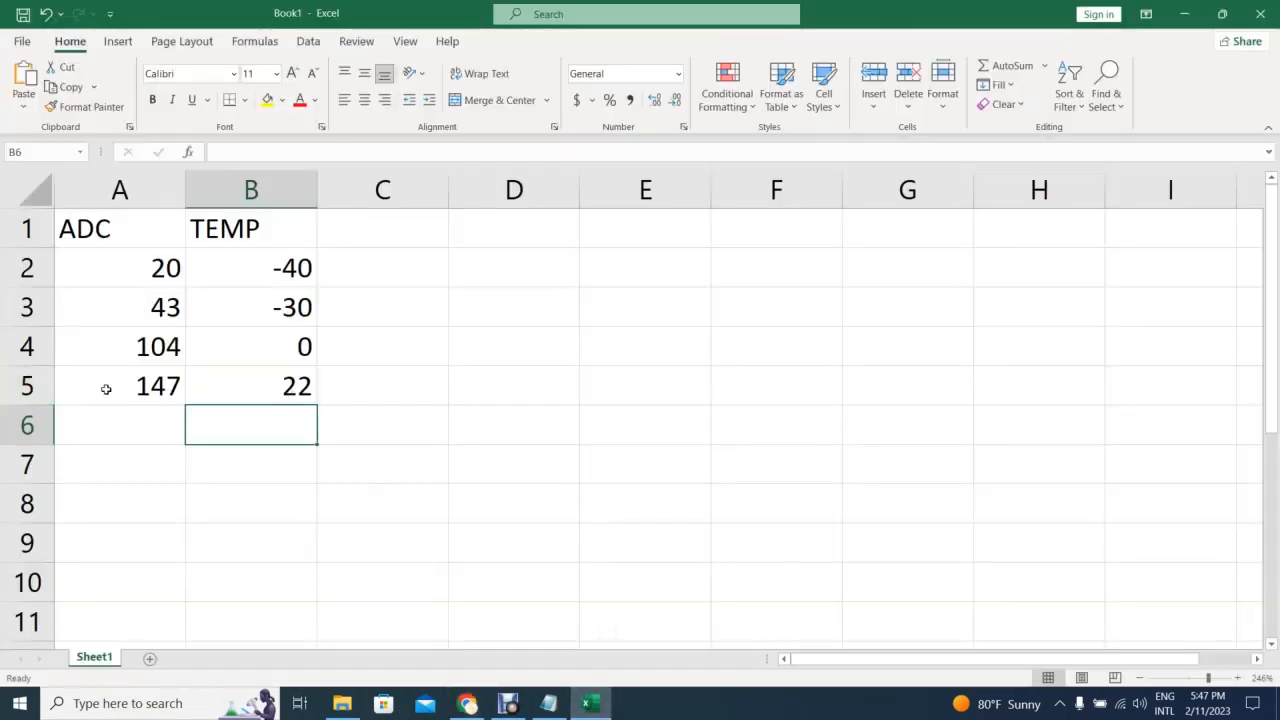
pyautogui.click(467, 704)
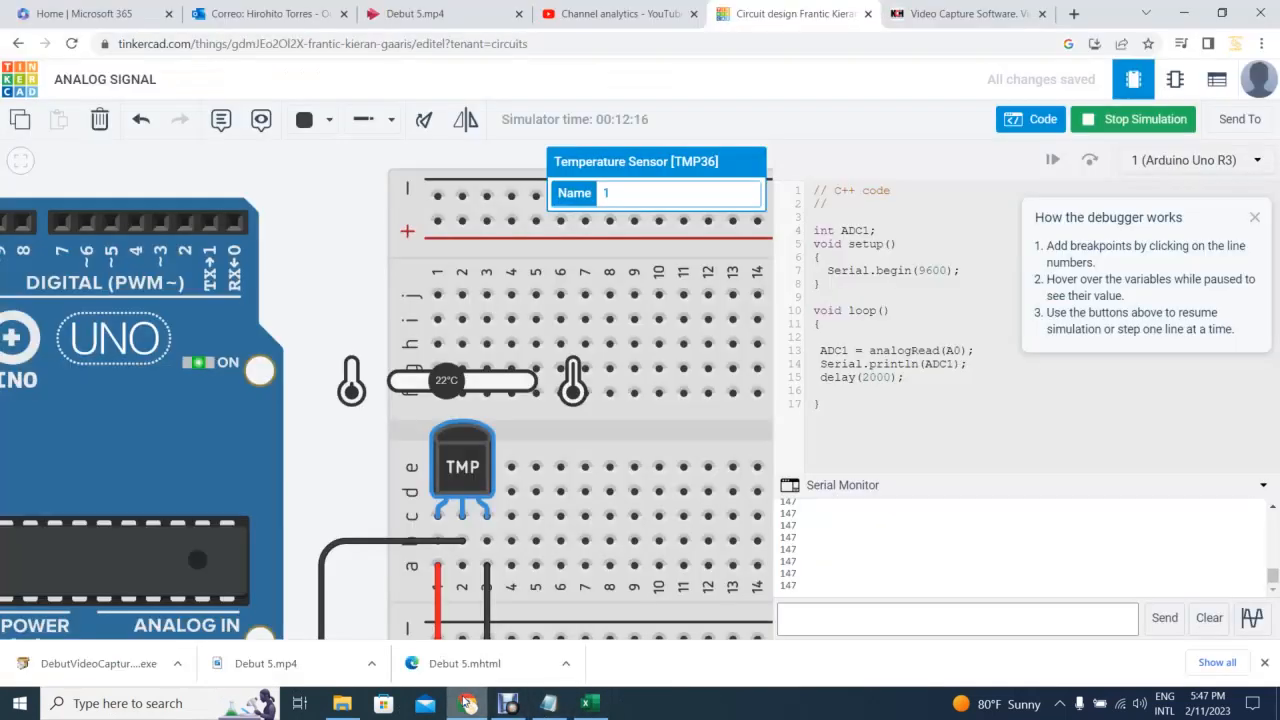
pyautogui.moveTo(459, 389)
pyautogui.mouseDown()
pyautogui.moveTo(446, 389)
pyautogui.moveTo(474, 392)
pyautogui.mouseUp()
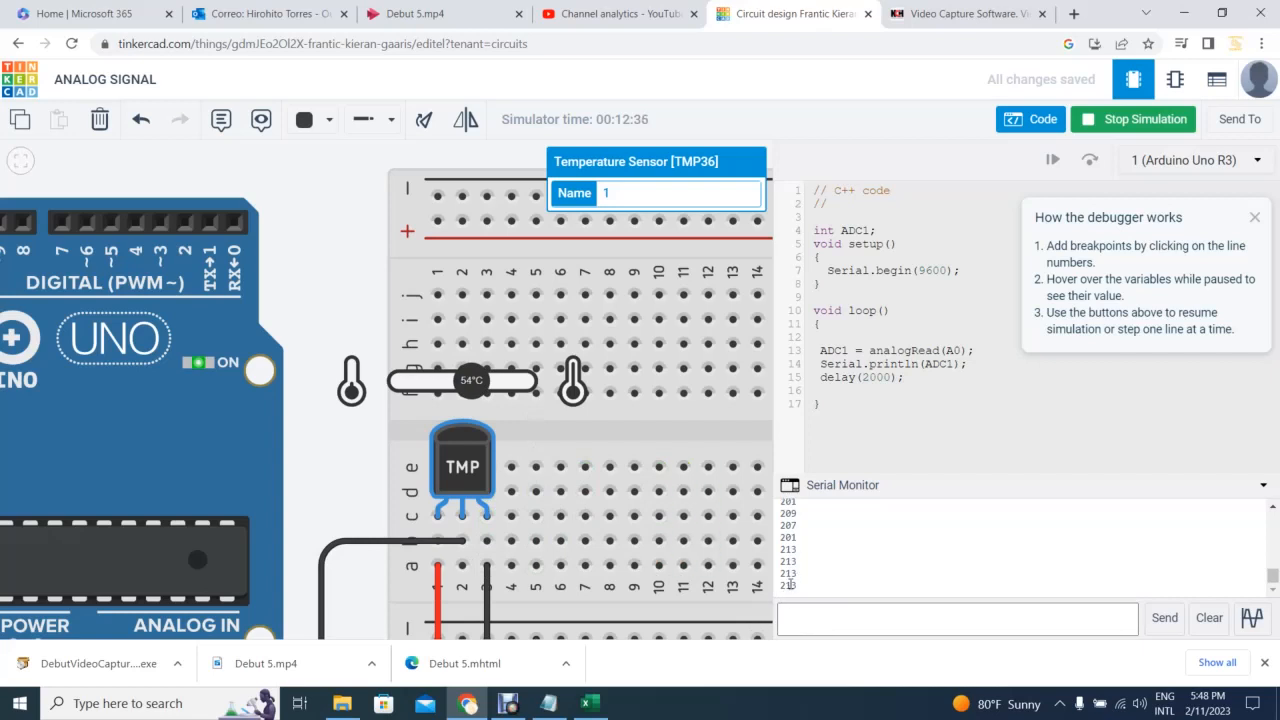
# Switch to Excel and enter 54 in B6 and its ADC reading 213 in A6
pyautogui.click(585, 707)
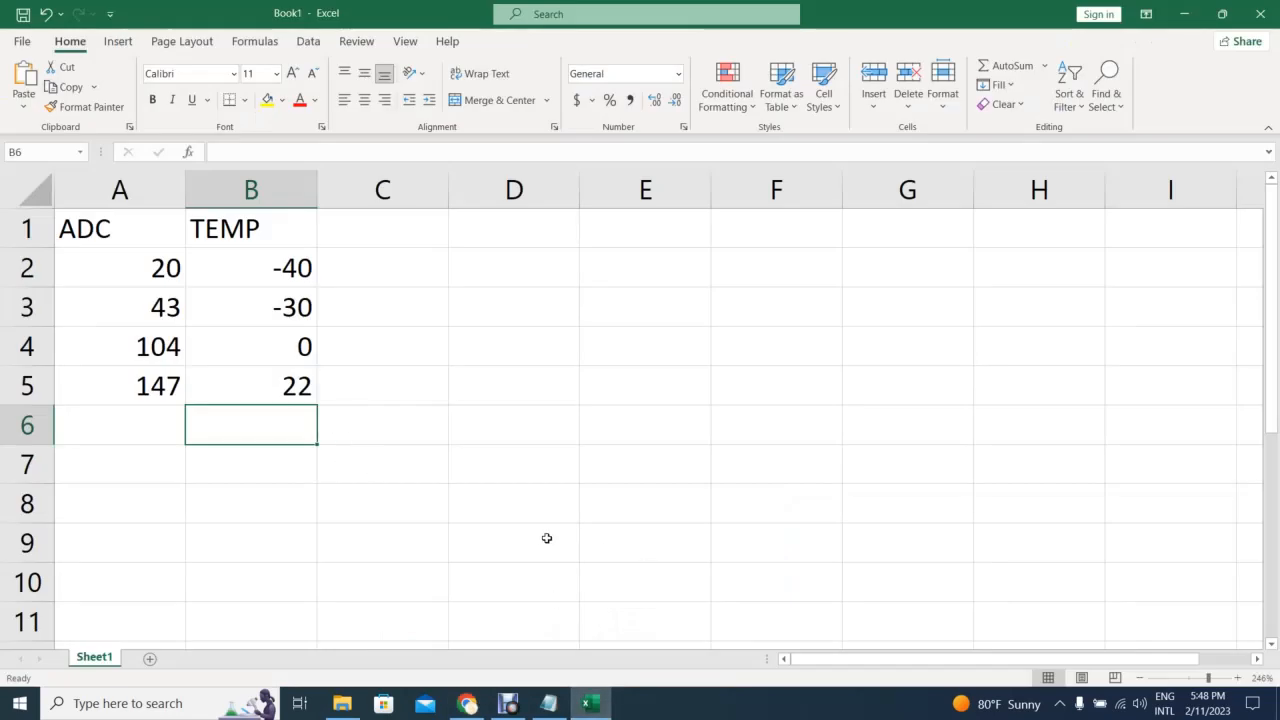
pyautogui.write('54')
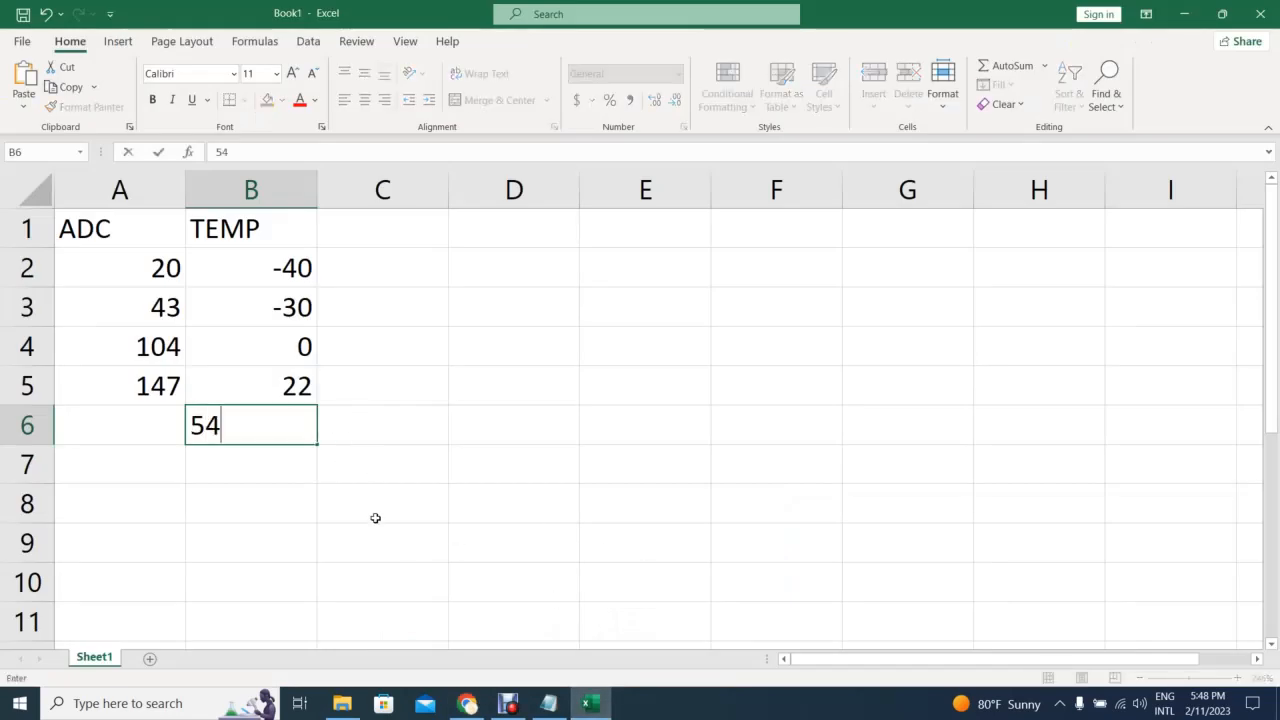
pyautogui.click(129, 422)
pyautogui.write('213')
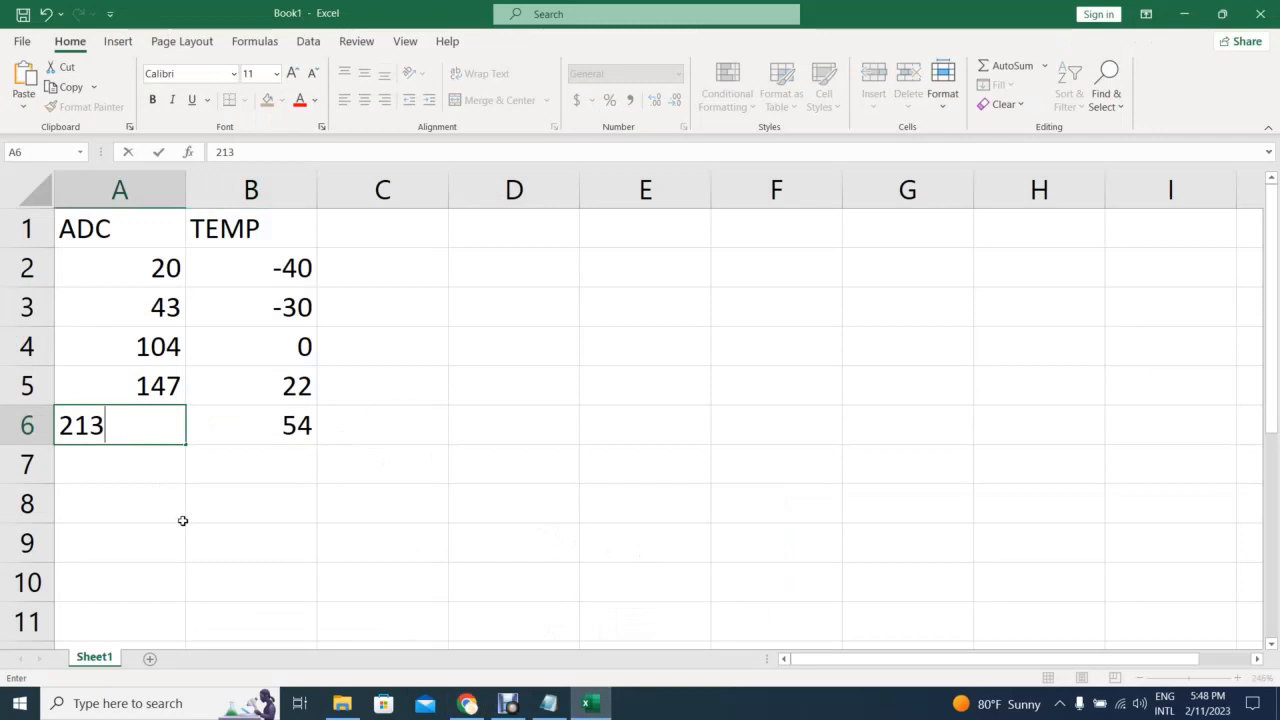
pyautogui.moveTo(184, 518); pyautogui.dragTo(184, 530)
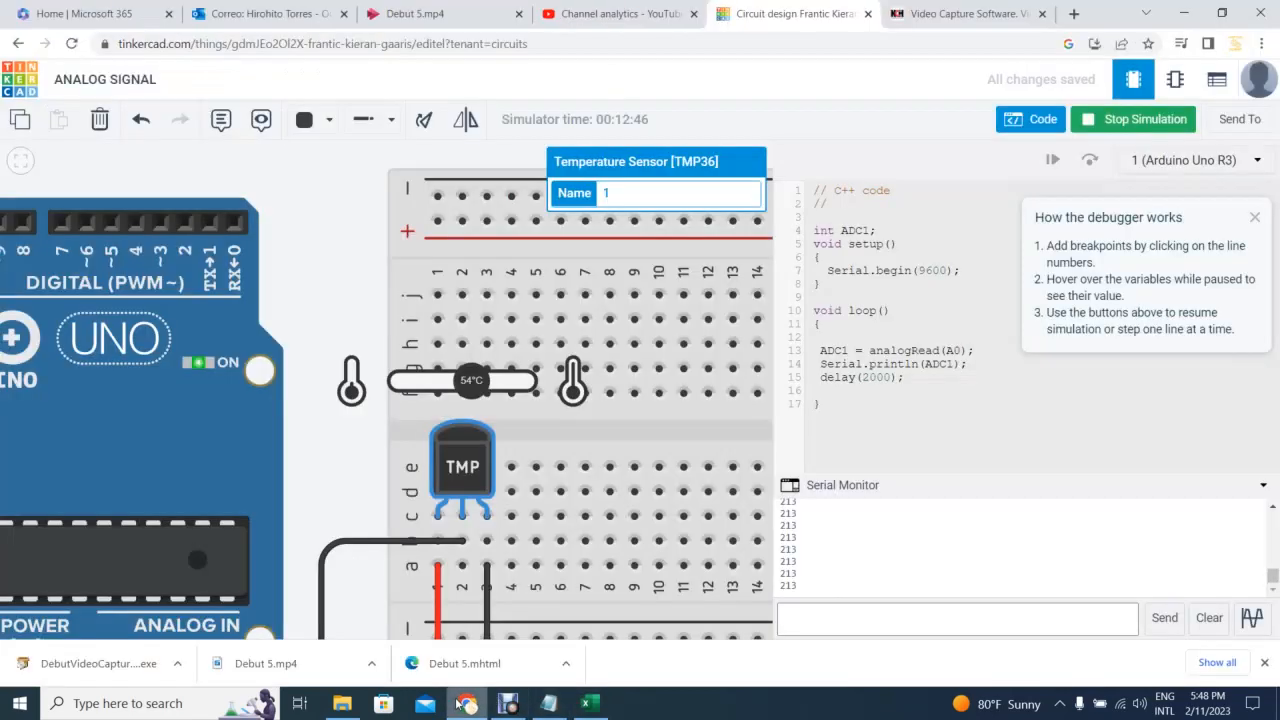
# Set the sensor to 87°C in Tinkercad, and in Excel enter 87 in B7 and the ADC reading 282 in A7
pyautogui.click(464, 704)
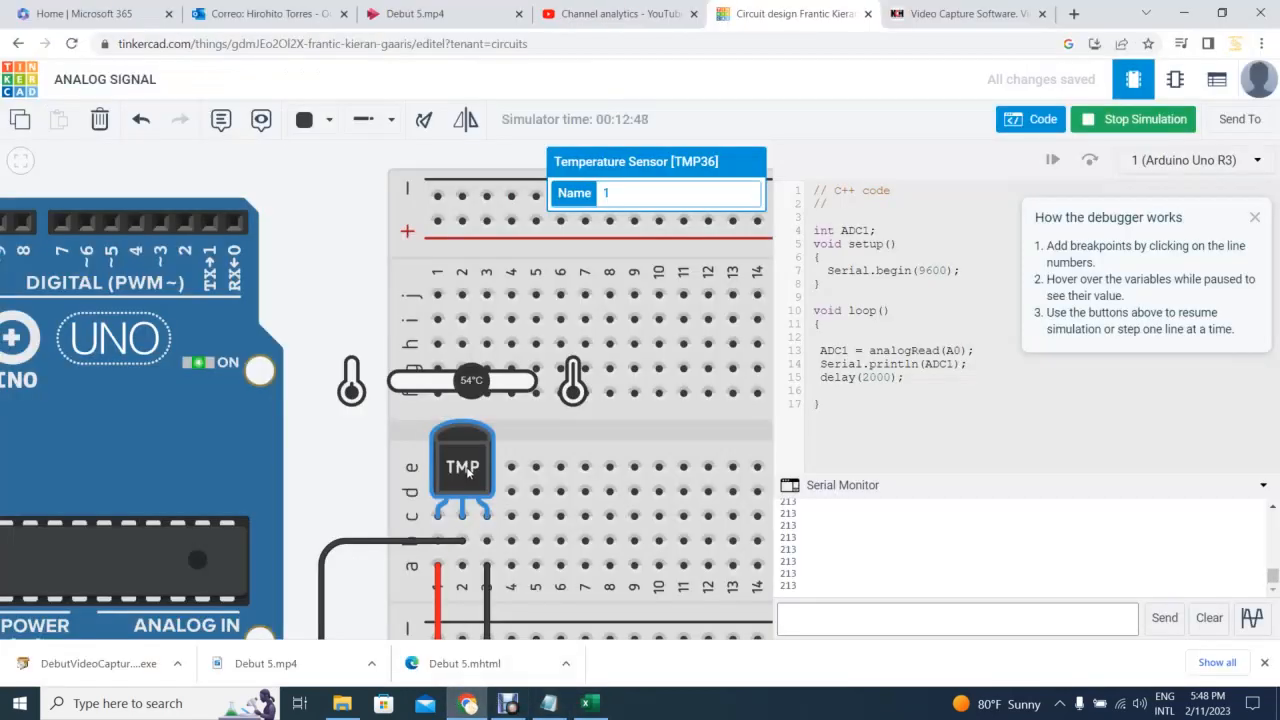
pyautogui.moveTo(468, 387); pyautogui.dragTo(501, 384)
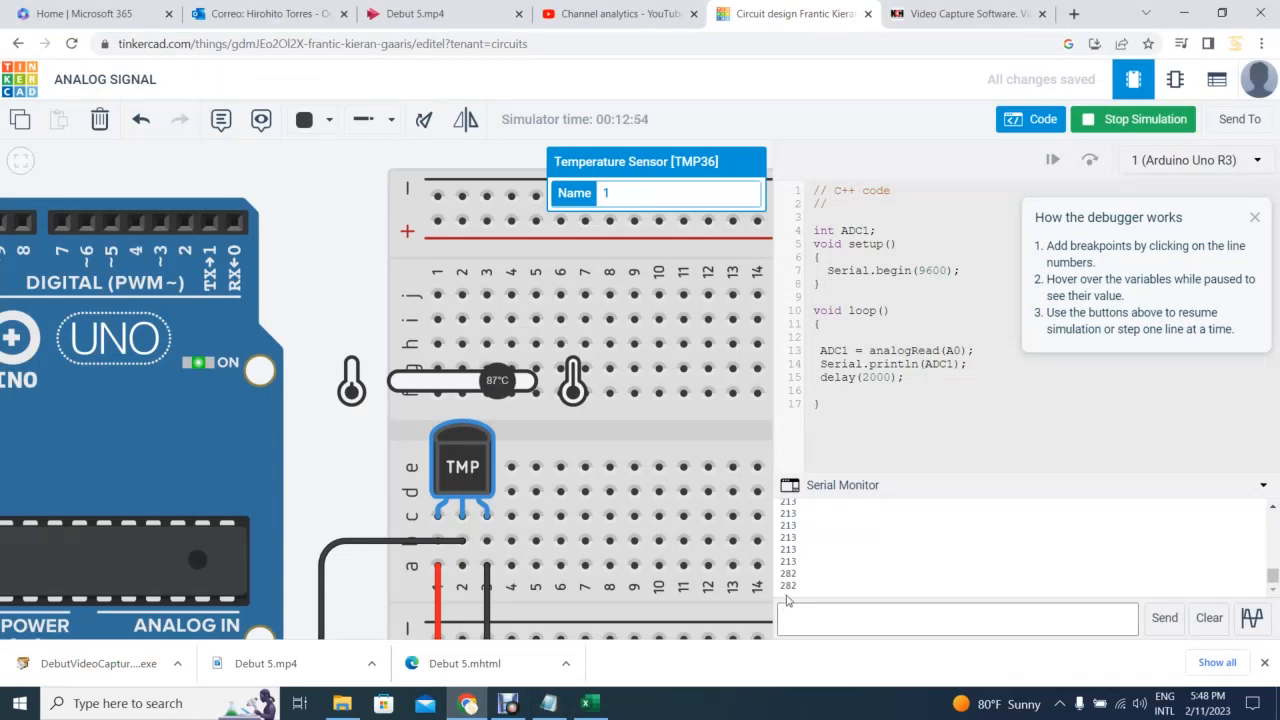
pyautogui.click(588, 708)
pyautogui.click(293, 457)
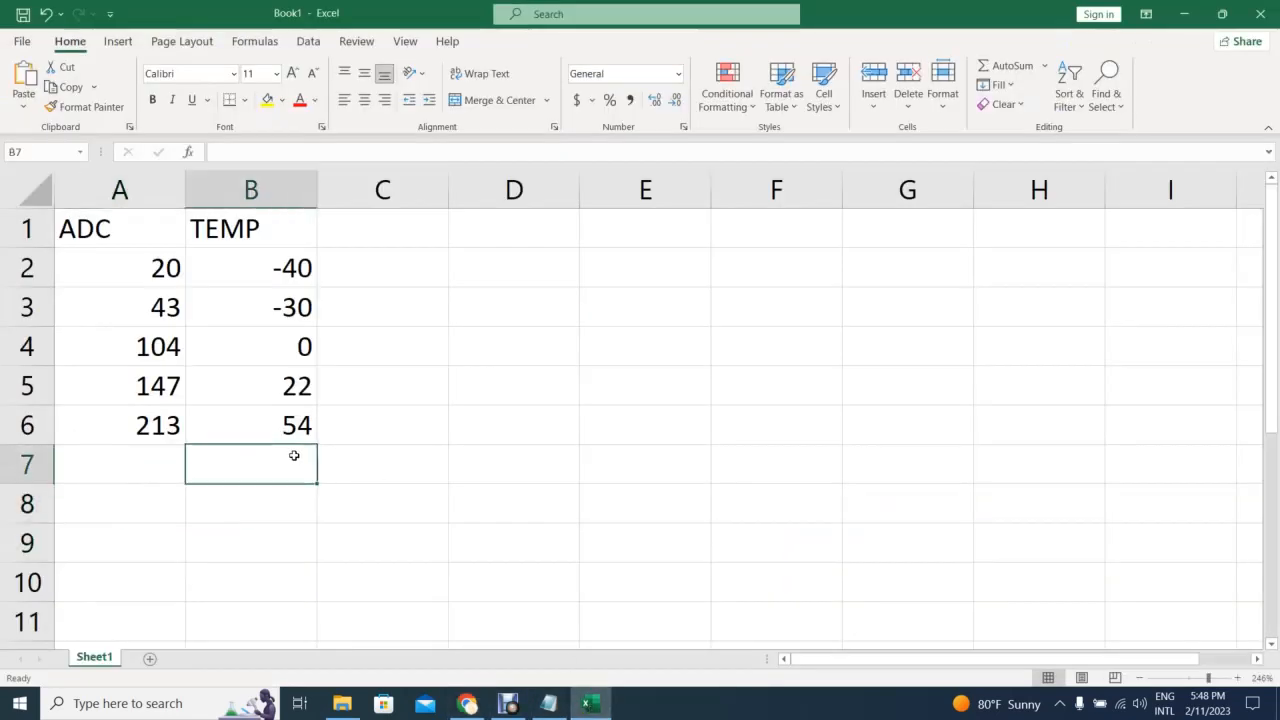
pyautogui.write('87')
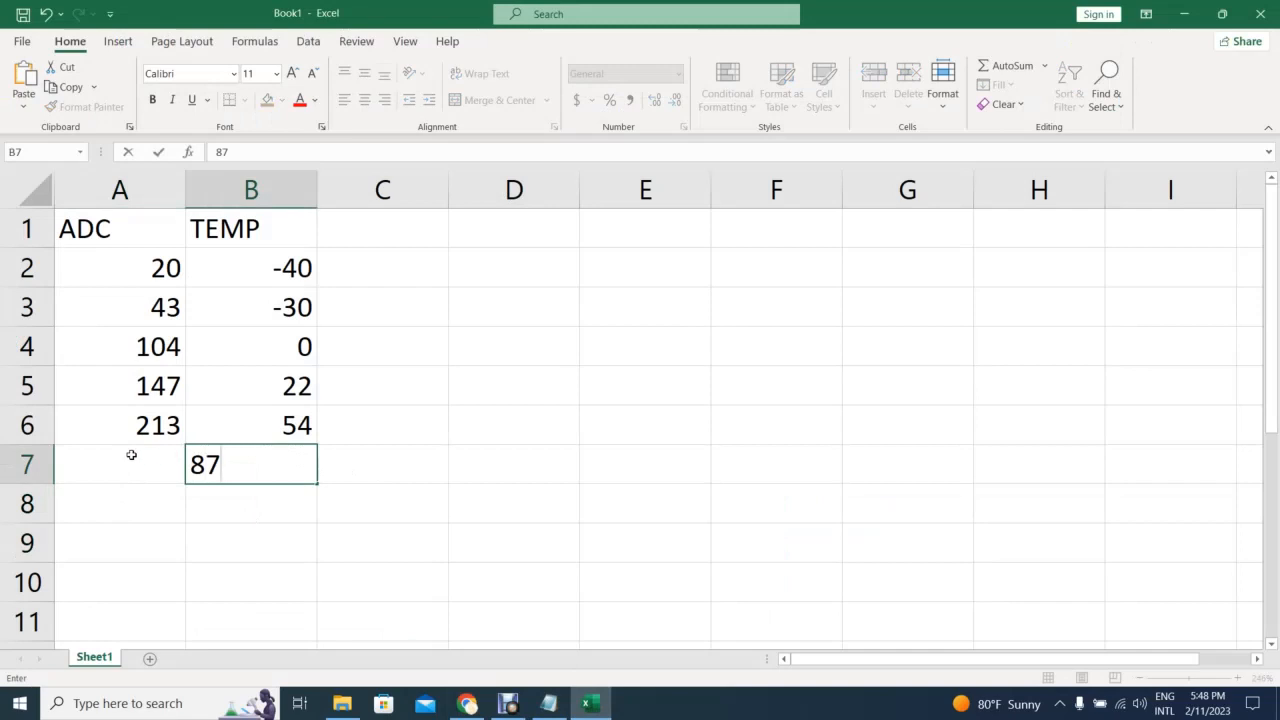
pyautogui.click(131, 455)
pyautogui.write('26')
pyautogui.press('BackSpace')
pyautogui.write('82')
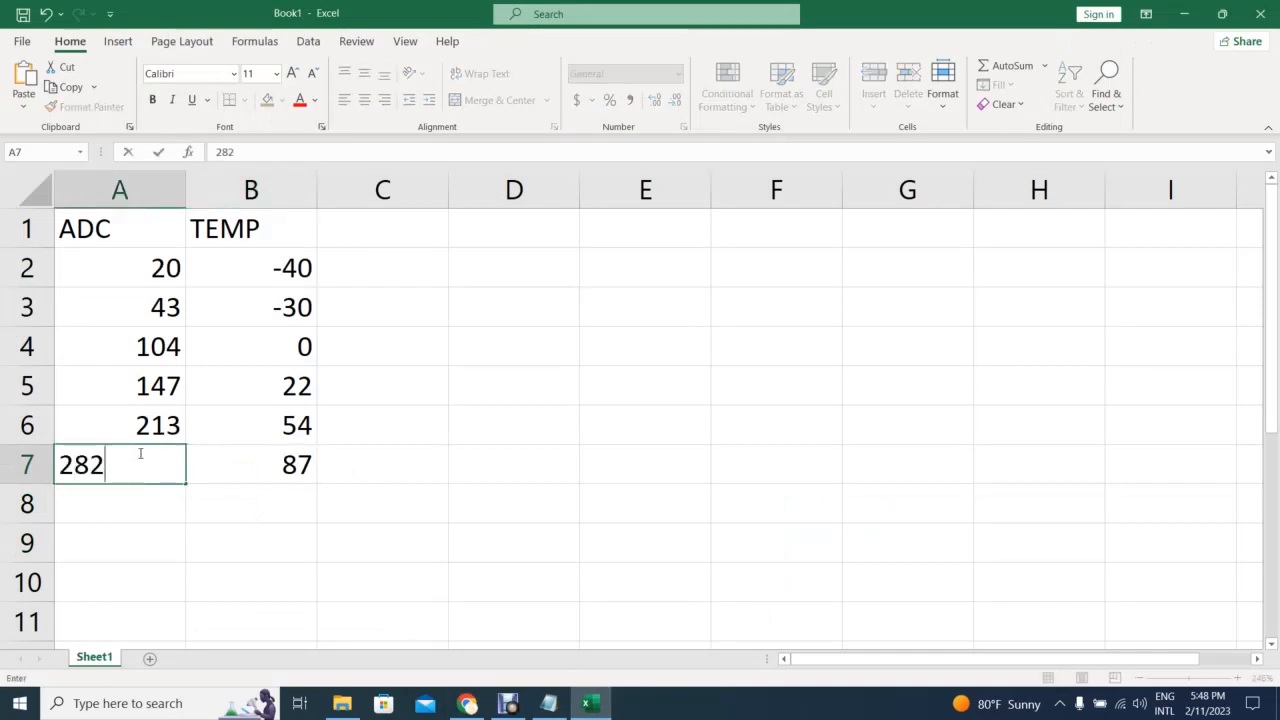
pyautogui.press('Return')
pyautogui.click(285, 517)
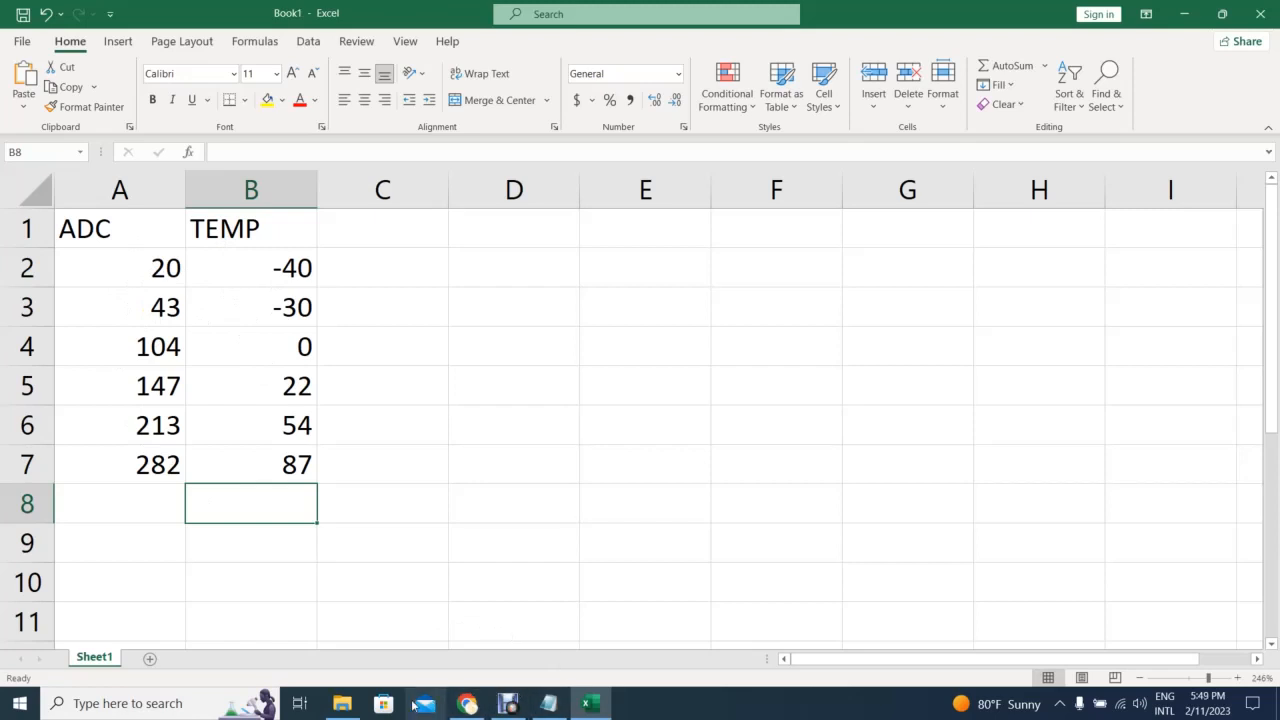
# Set the sensor to its 125°C maximum in Tinkercad, and in Excel enter 125 in B8 and 358 in A8
pyautogui.click(466, 706)
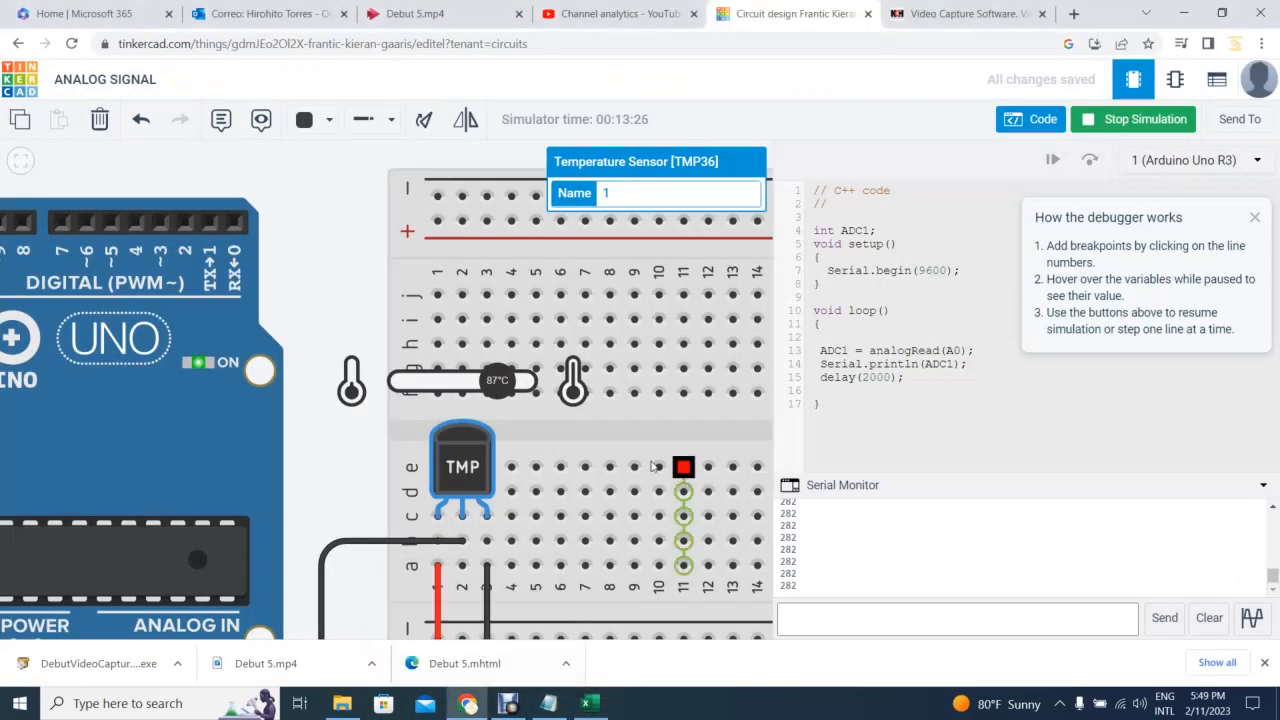
pyautogui.moveTo(503, 390); pyautogui.dragTo(587, 385)
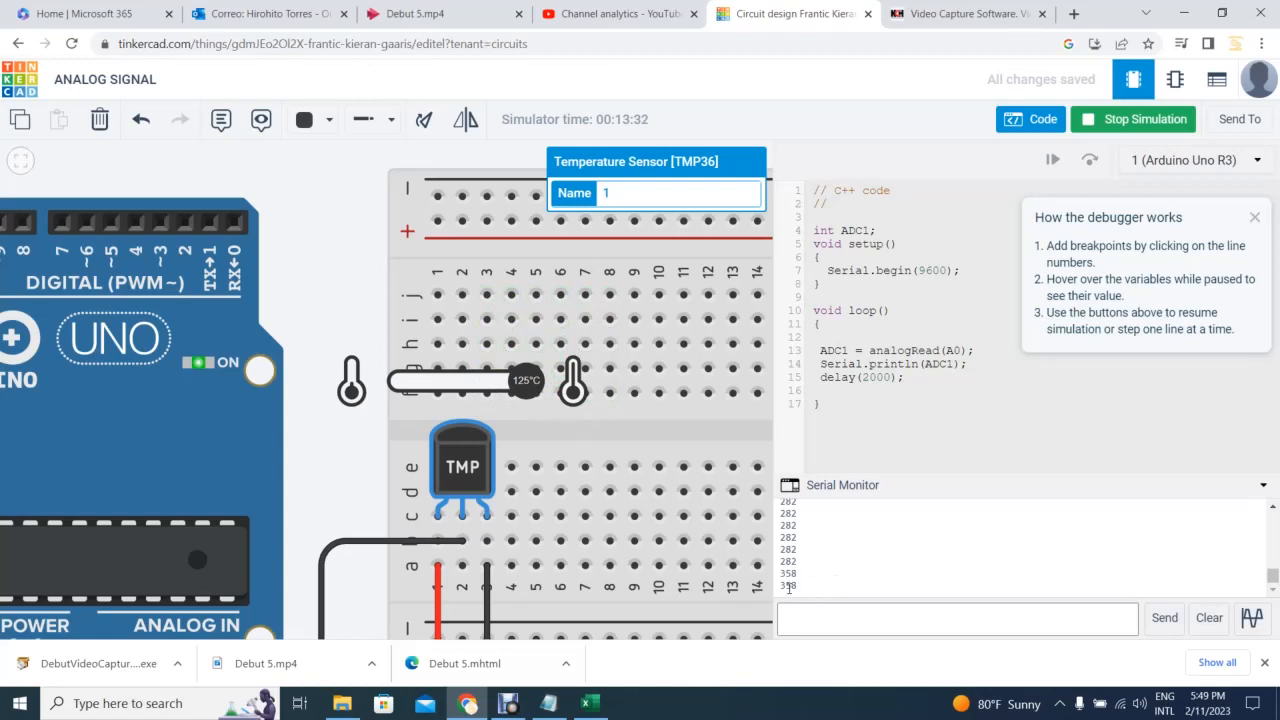
pyautogui.click(589, 703)
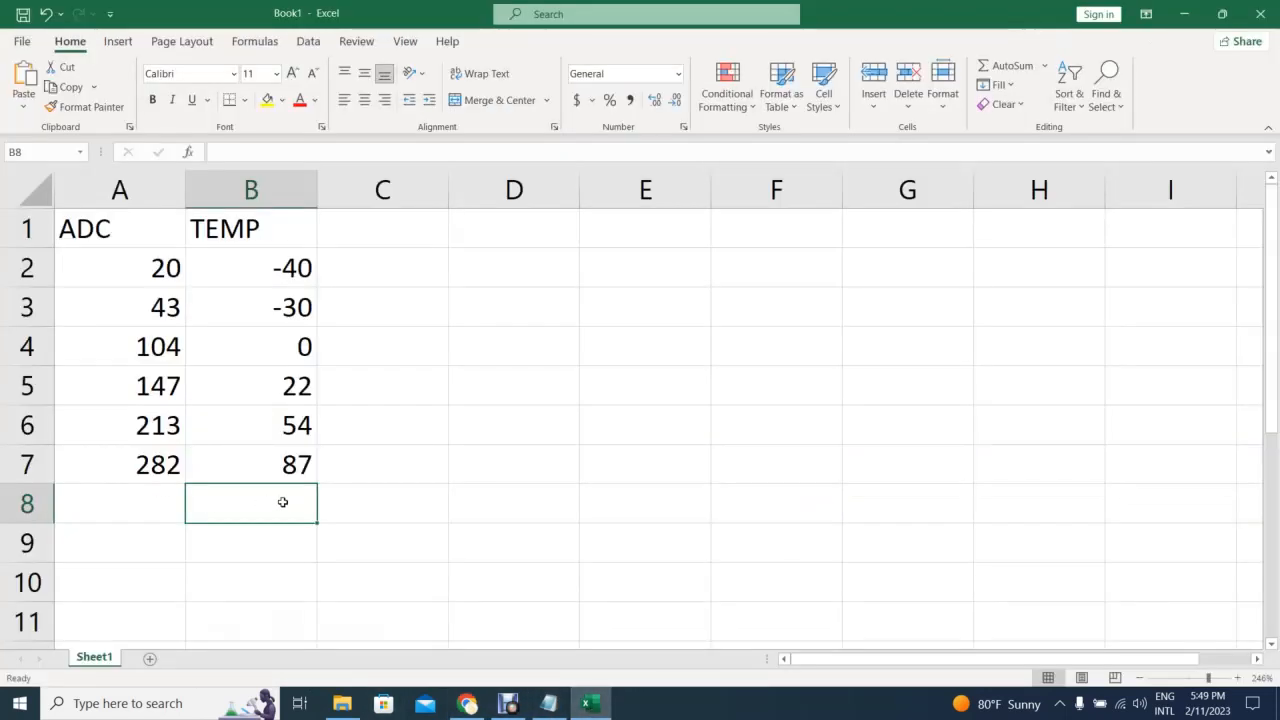
pyautogui.write('125')
pyautogui.click(139, 503)
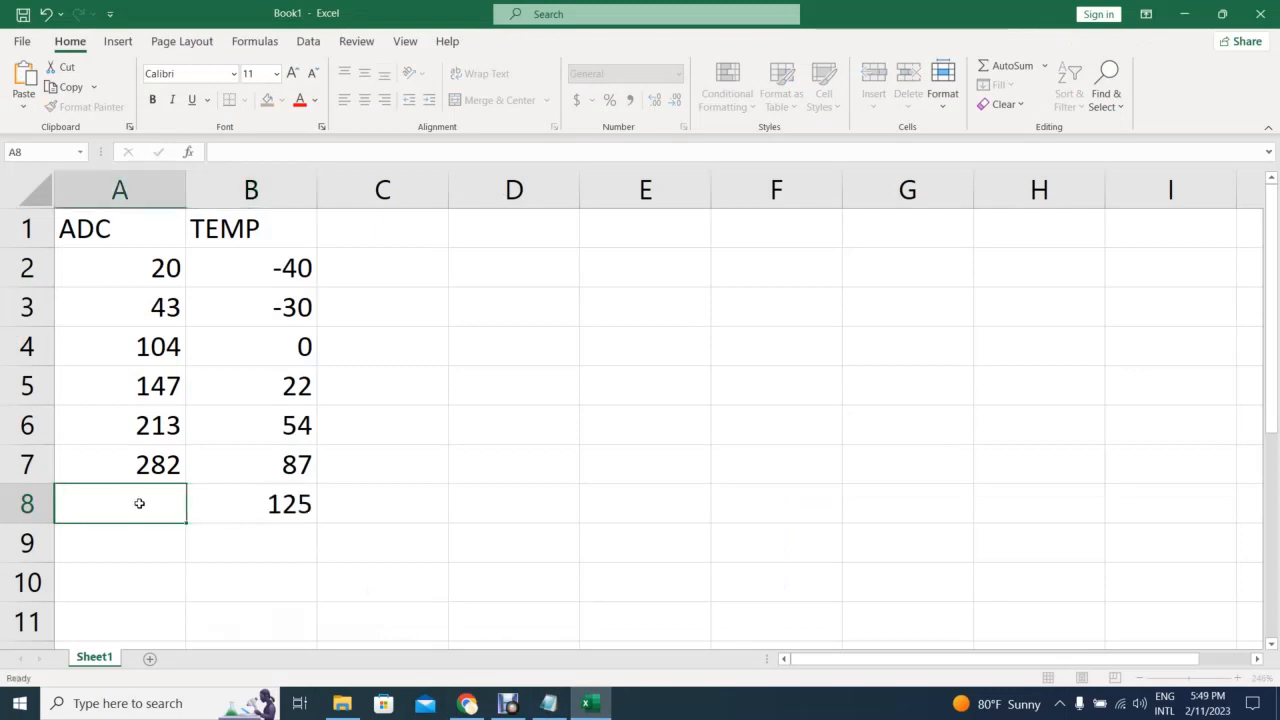
pyautogui.write('35')
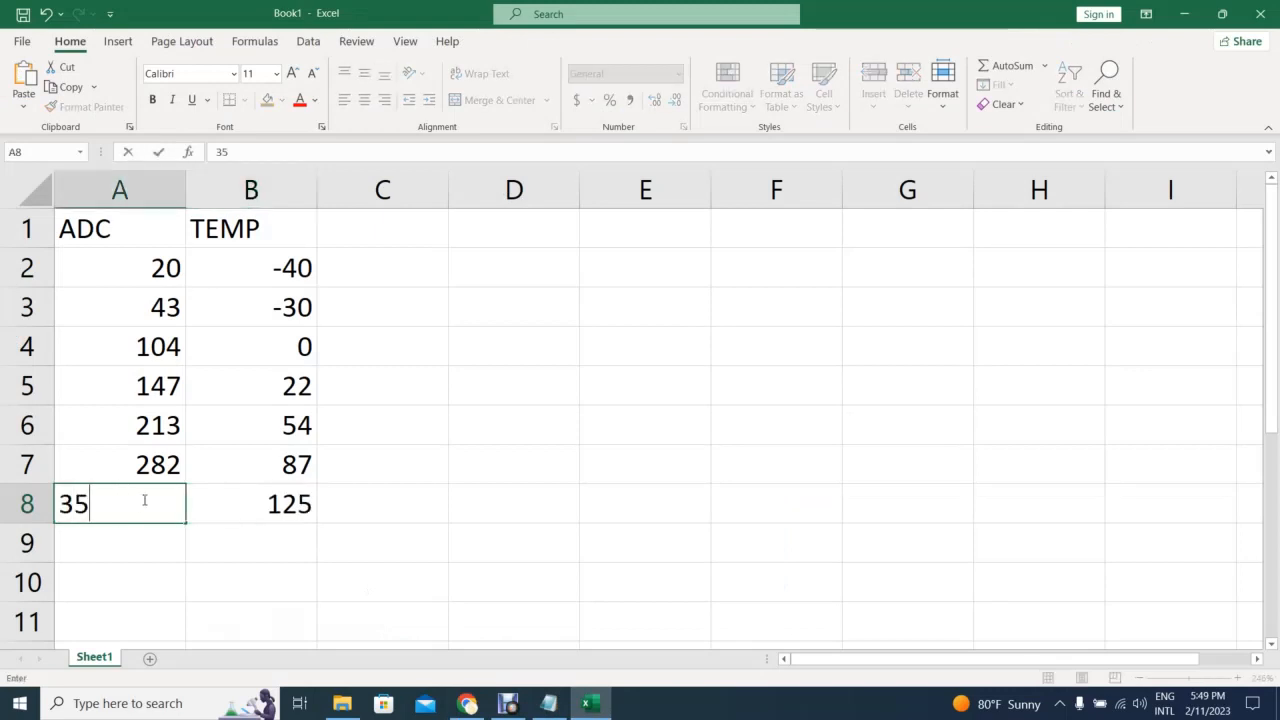
pyautogui.write('8')
pyautogui.press('Return')
pyautogui.click(250, 571)
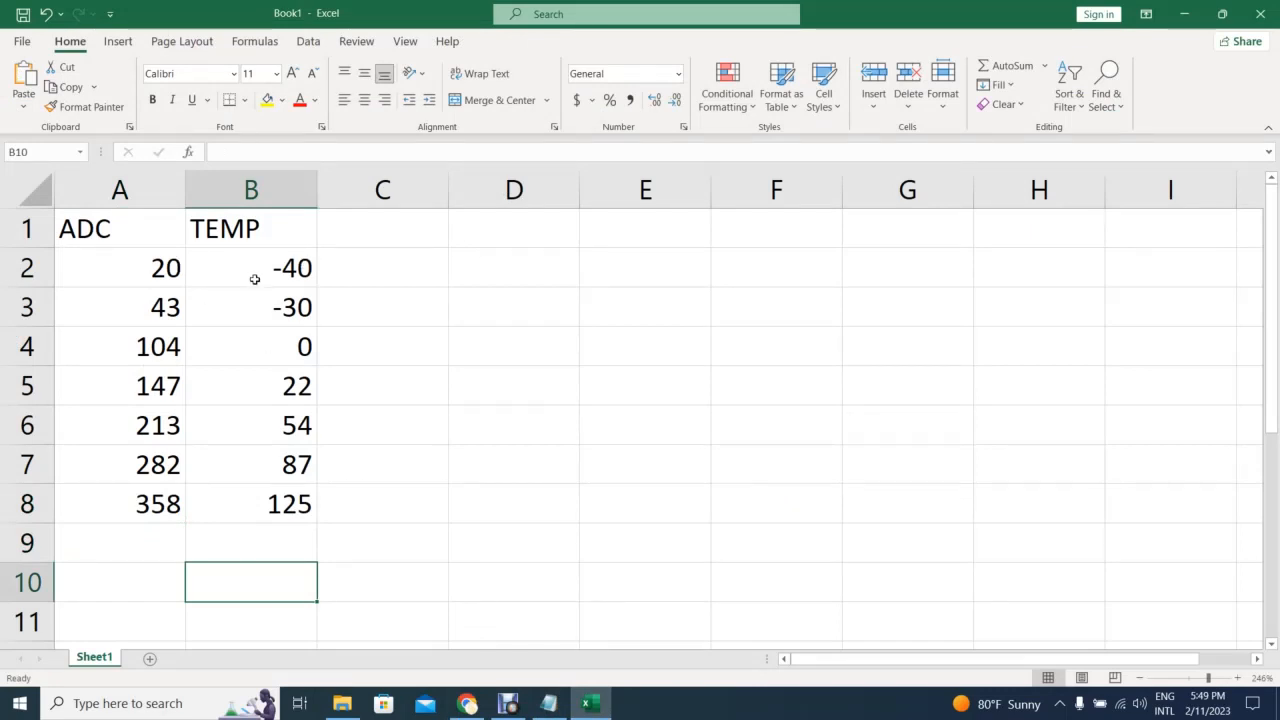
pyautogui.moveTo(140, 265); pyautogui.dragTo(215, 297)
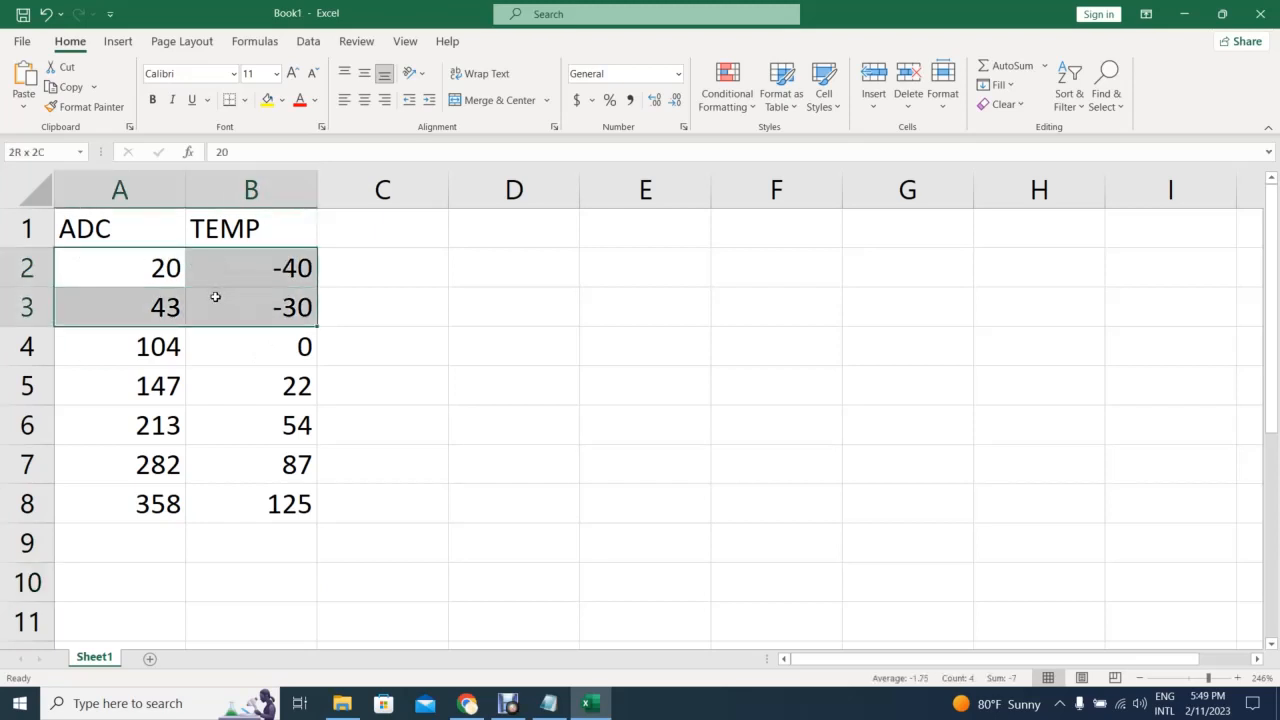
pyautogui.moveTo(215, 297); pyautogui.dragTo(215, 297)
pyautogui.click(171, 468)
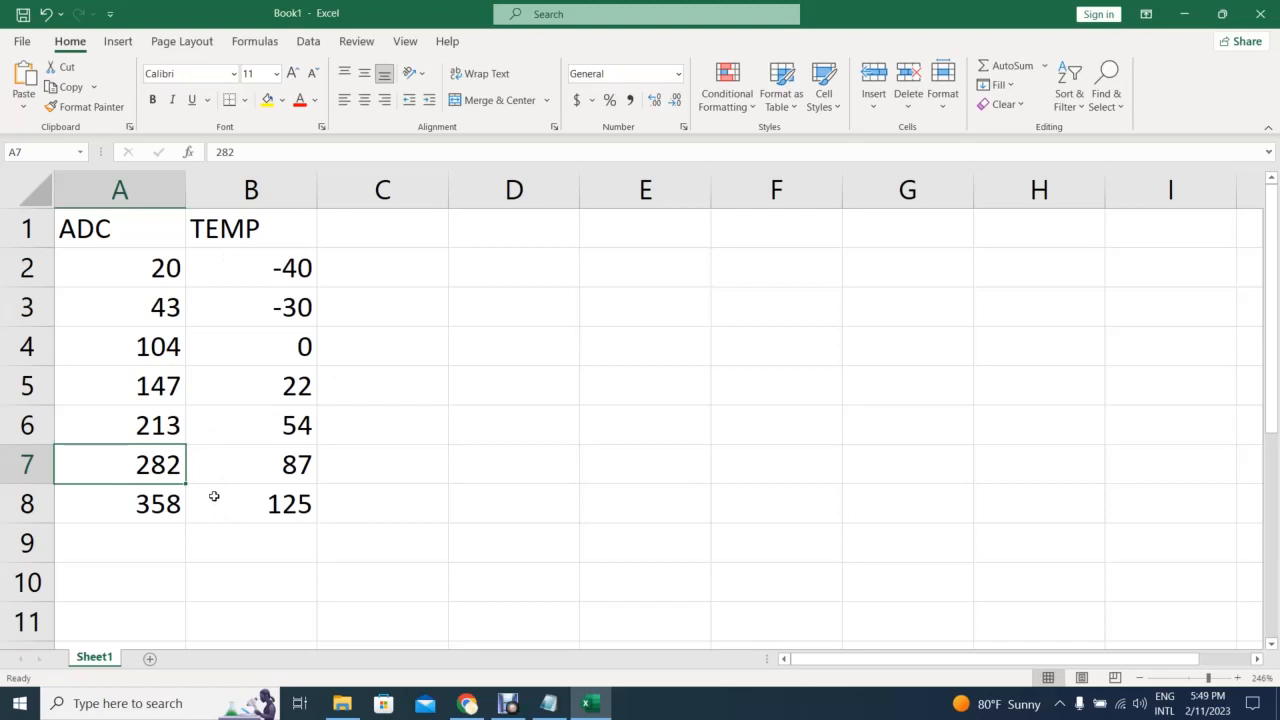
pyautogui.click(347, 335)
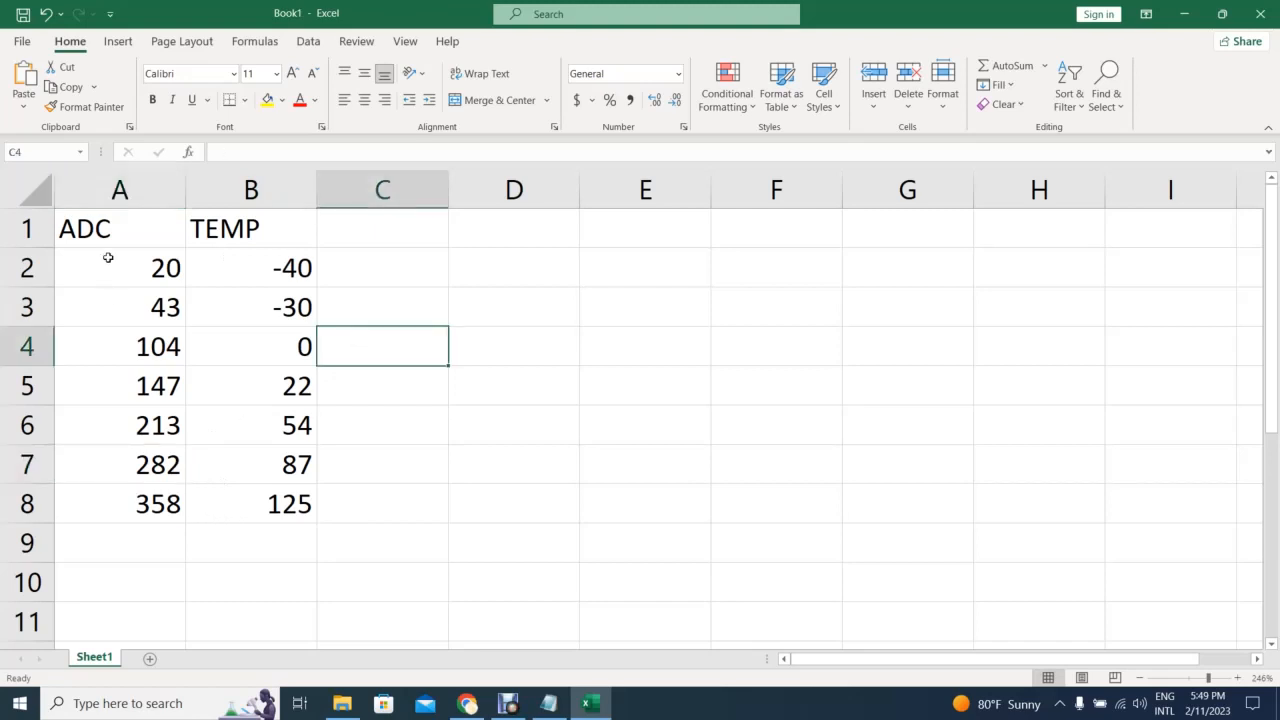
# Insert a markers-only scatter chart from the ADC and temperature data in A2:B8
pyautogui.moveTo(126, 263); pyautogui.dragTo(257, 500)
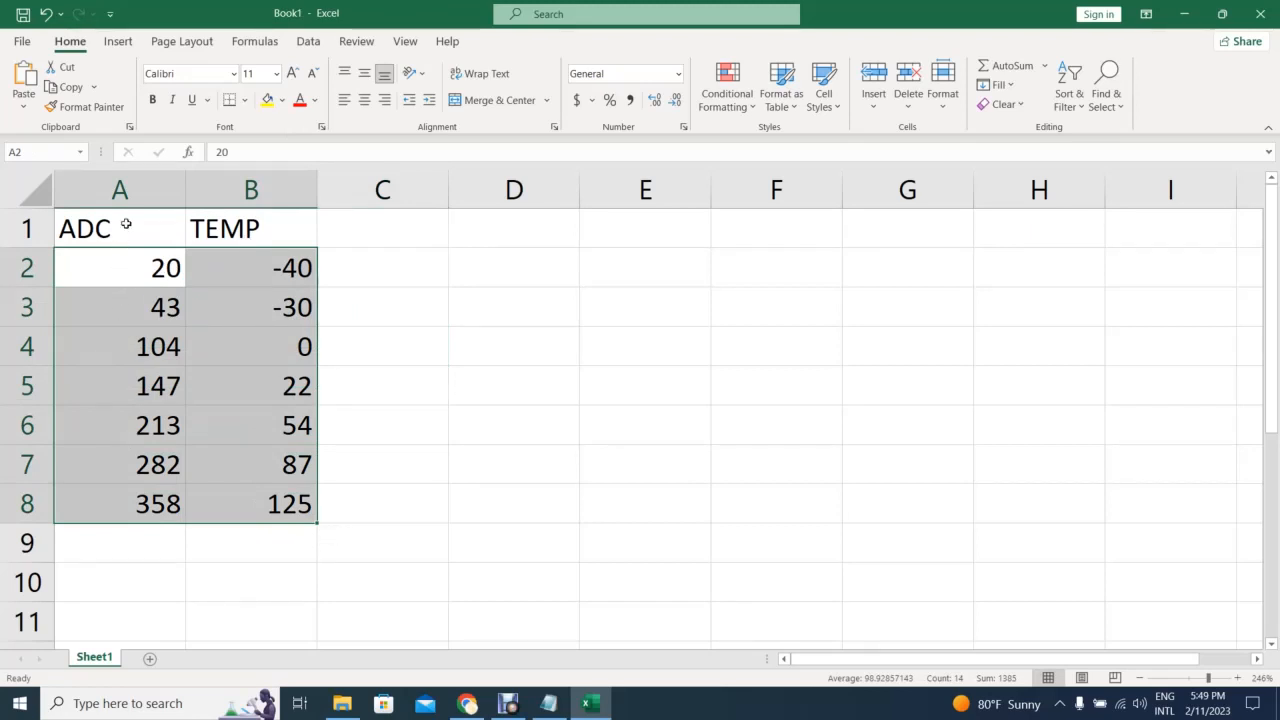
pyautogui.click(118, 42)
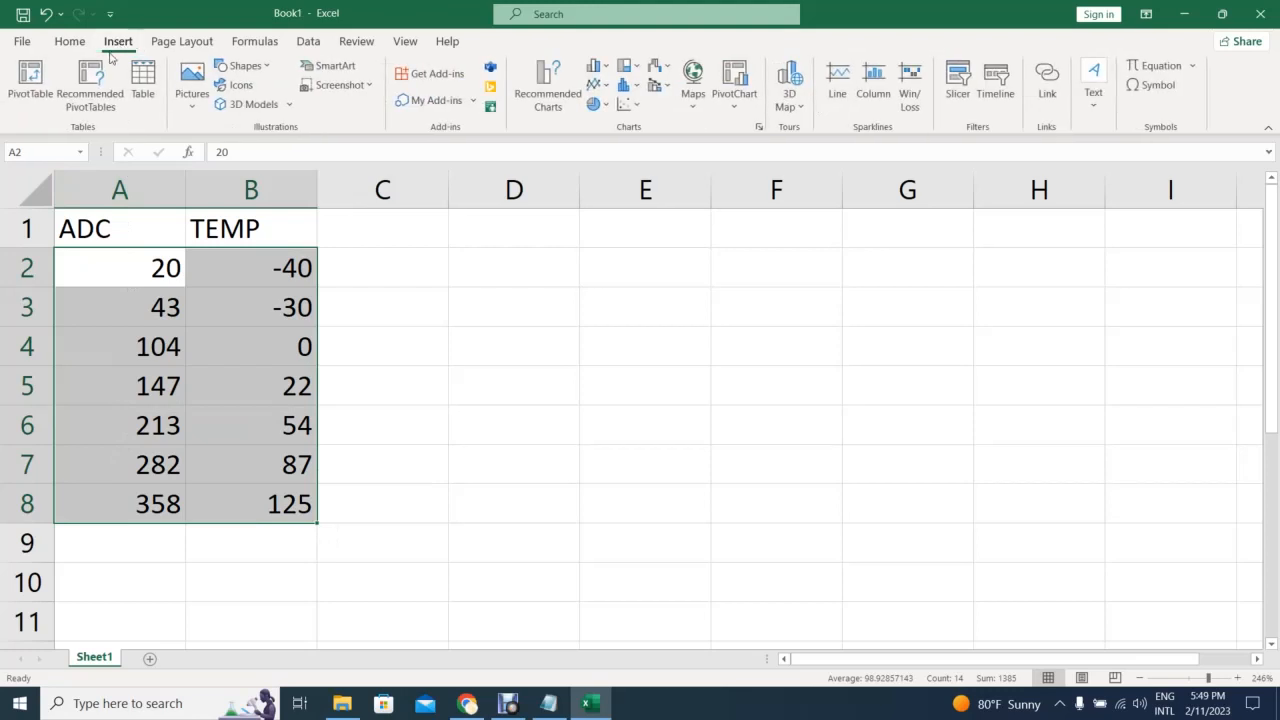
pyautogui.click(623, 106)
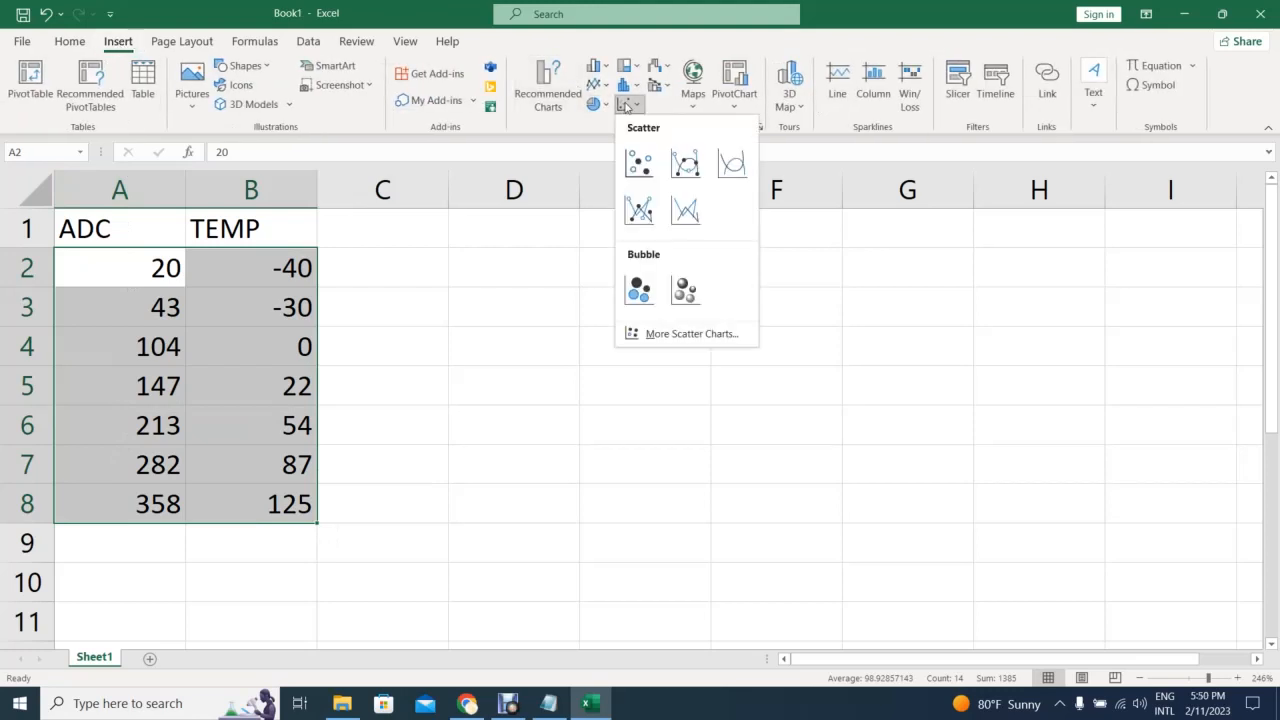
pyautogui.click(638, 166)
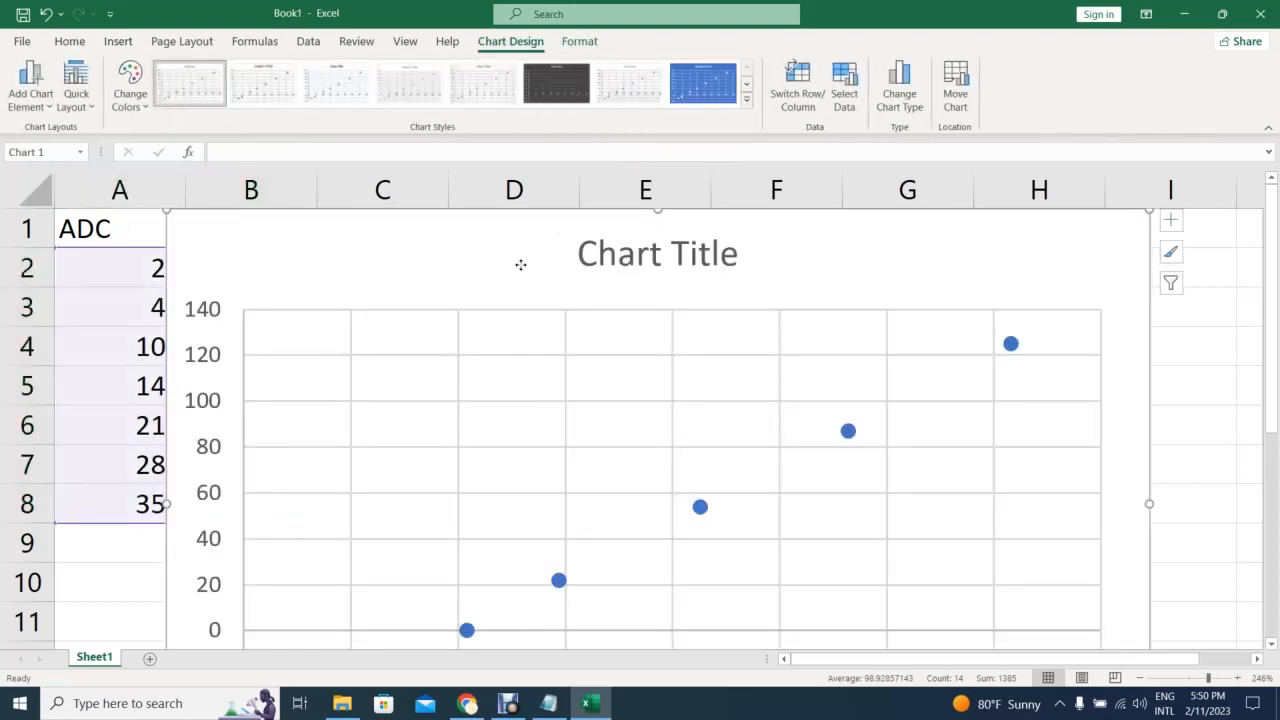
# Shrink the scatter chart and move it clear of the data table, placing it across columns C to I
pyautogui.moveTo(520, 271); pyautogui.dragTo(570, 268)
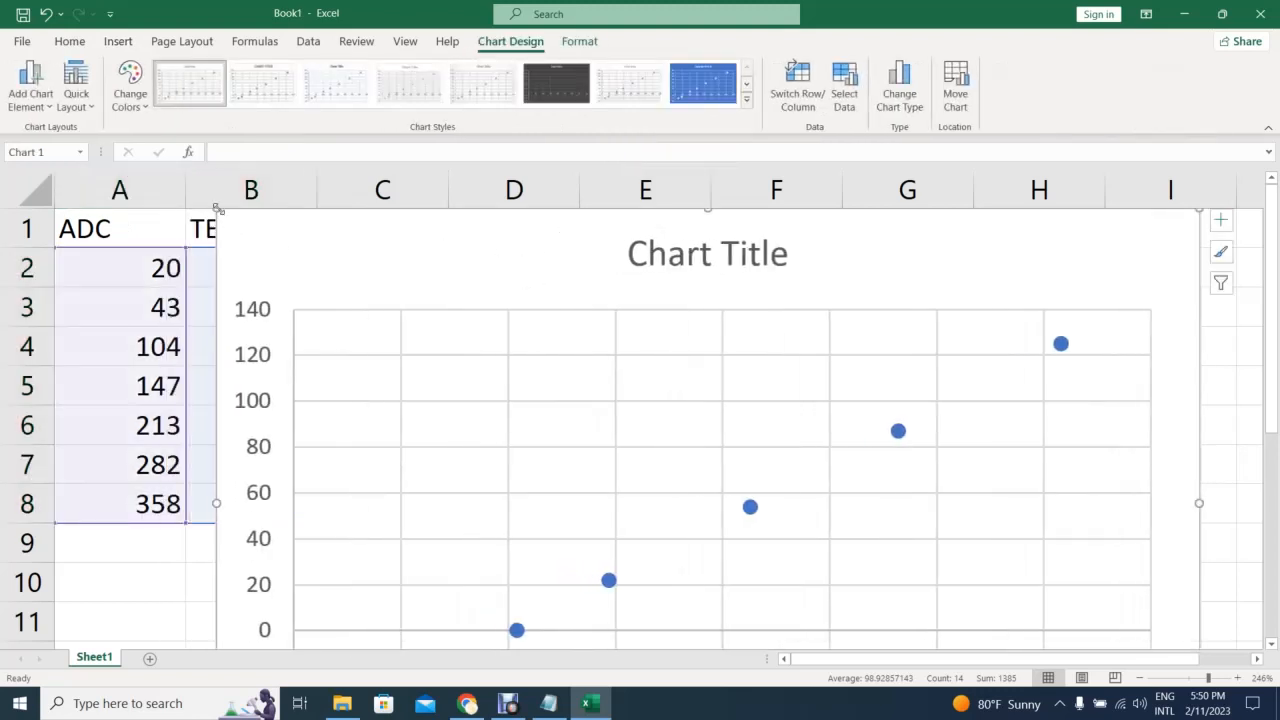
pyautogui.moveTo(229, 220); pyautogui.dragTo(406, 220)
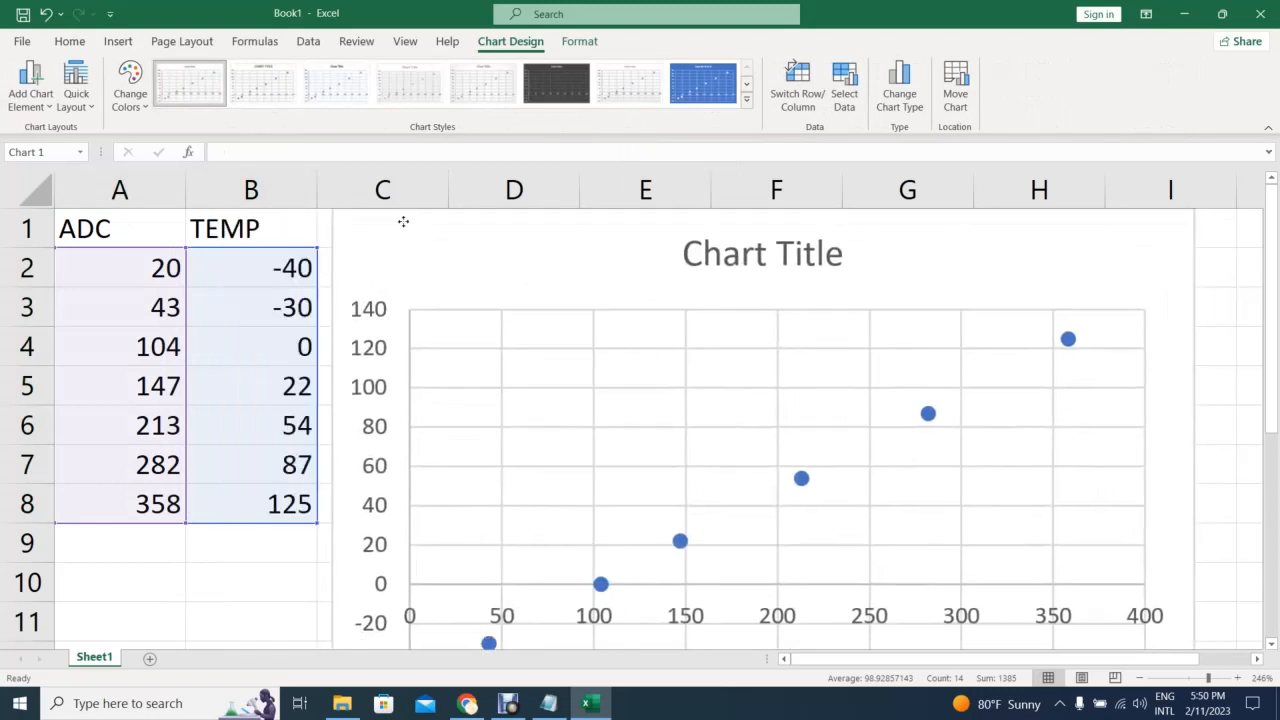
pyautogui.click(1188, 678)
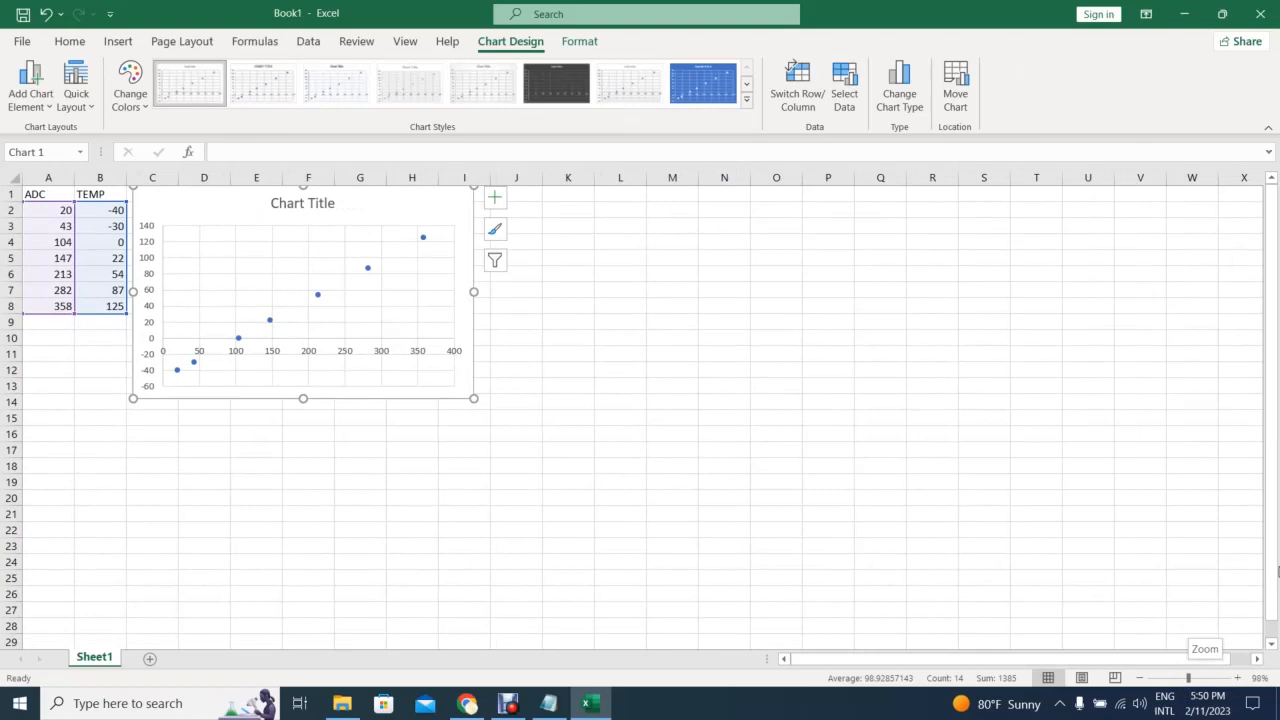
pyautogui.click(1197, 677)
pyautogui.moveTo(1197, 672); pyautogui.dragTo(1201, 675)
pyautogui.moveTo(504, 250); pyautogui.dragTo(548, 258)
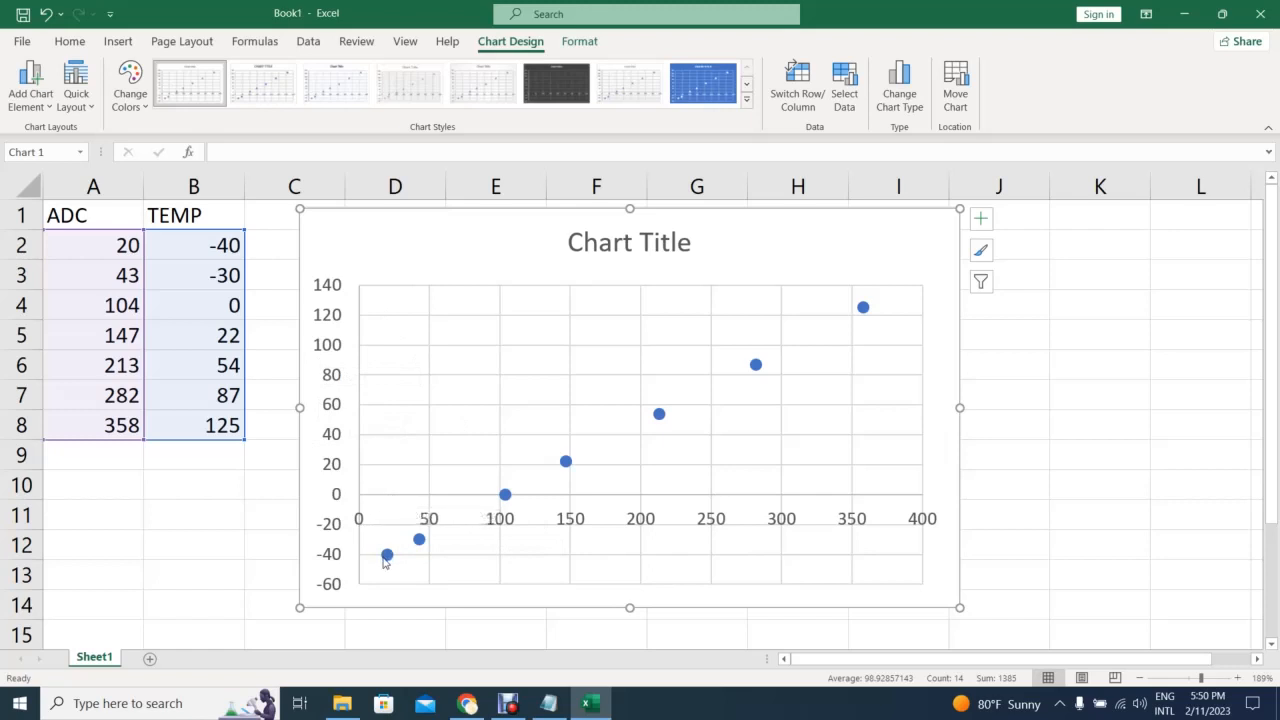
# Add a linear trendline to the chart's data series and display its equation on the chart
pyautogui.moveTo(385, 561)
pyautogui.moveTo(864, 307)
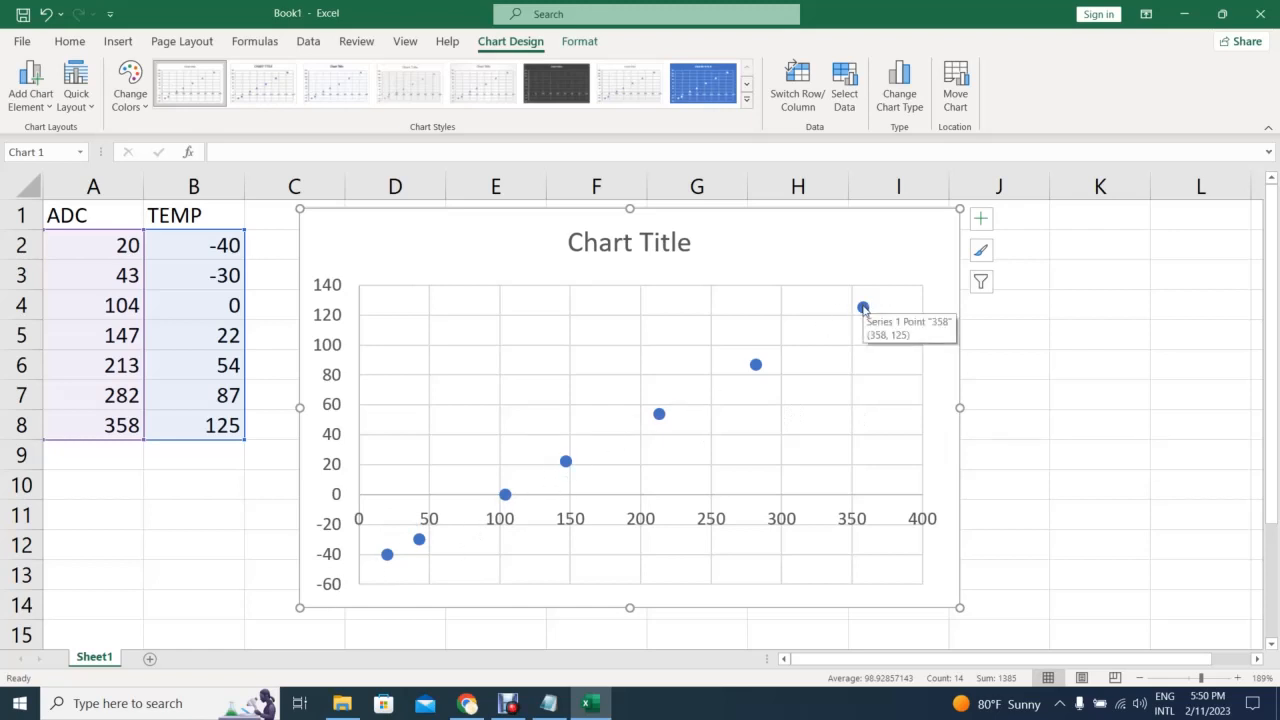
pyautogui.click(863, 309)
pyautogui.rightClick(863, 309)
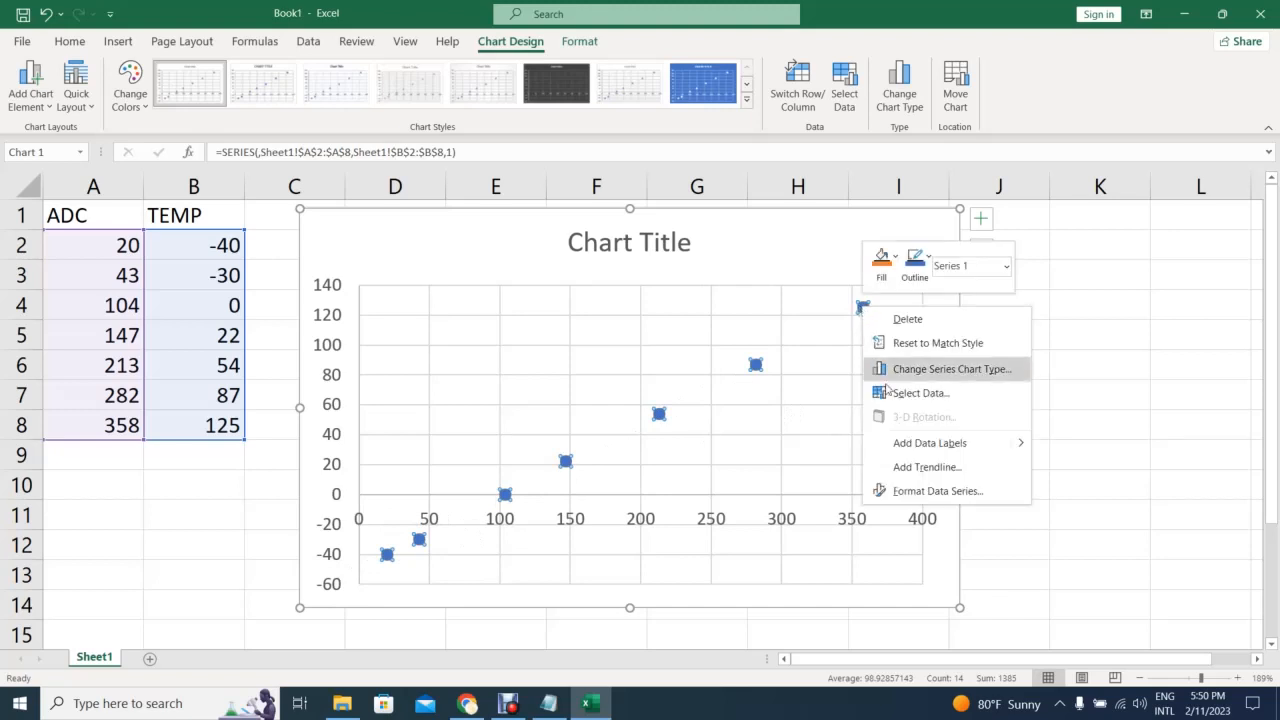
pyautogui.click(913, 474)
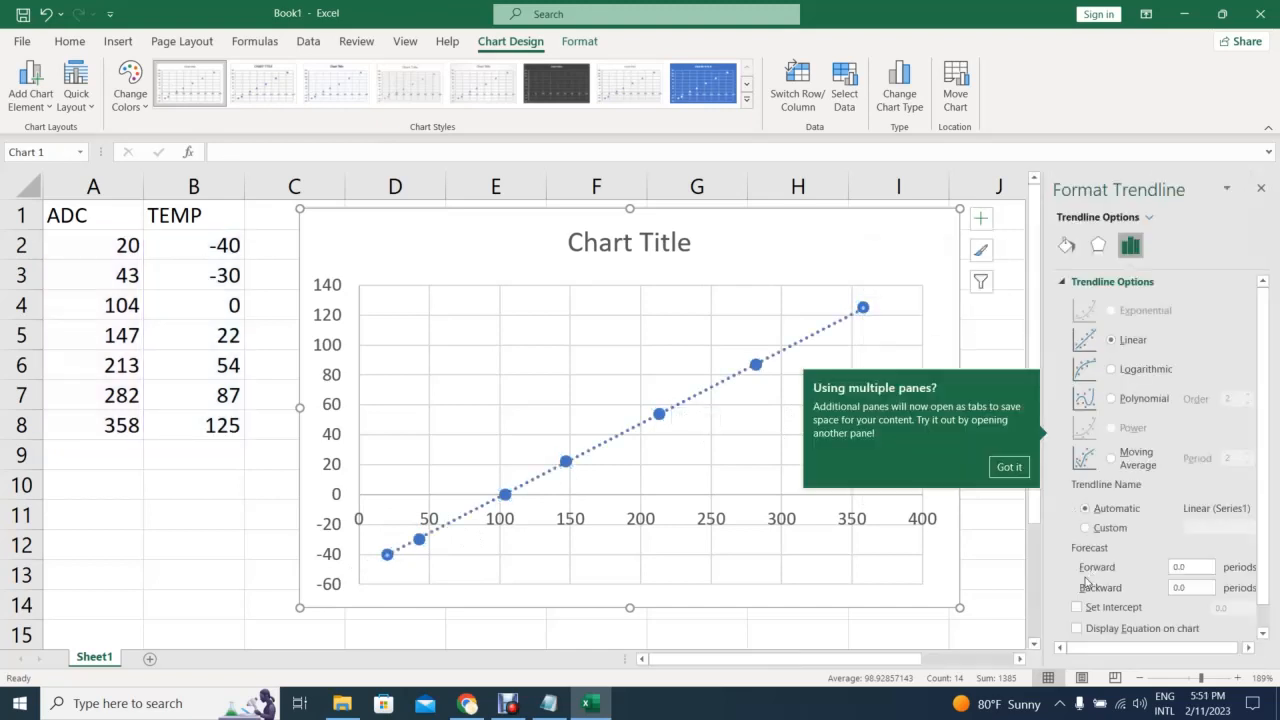
pyautogui.scroll(-1, 1262, 522)
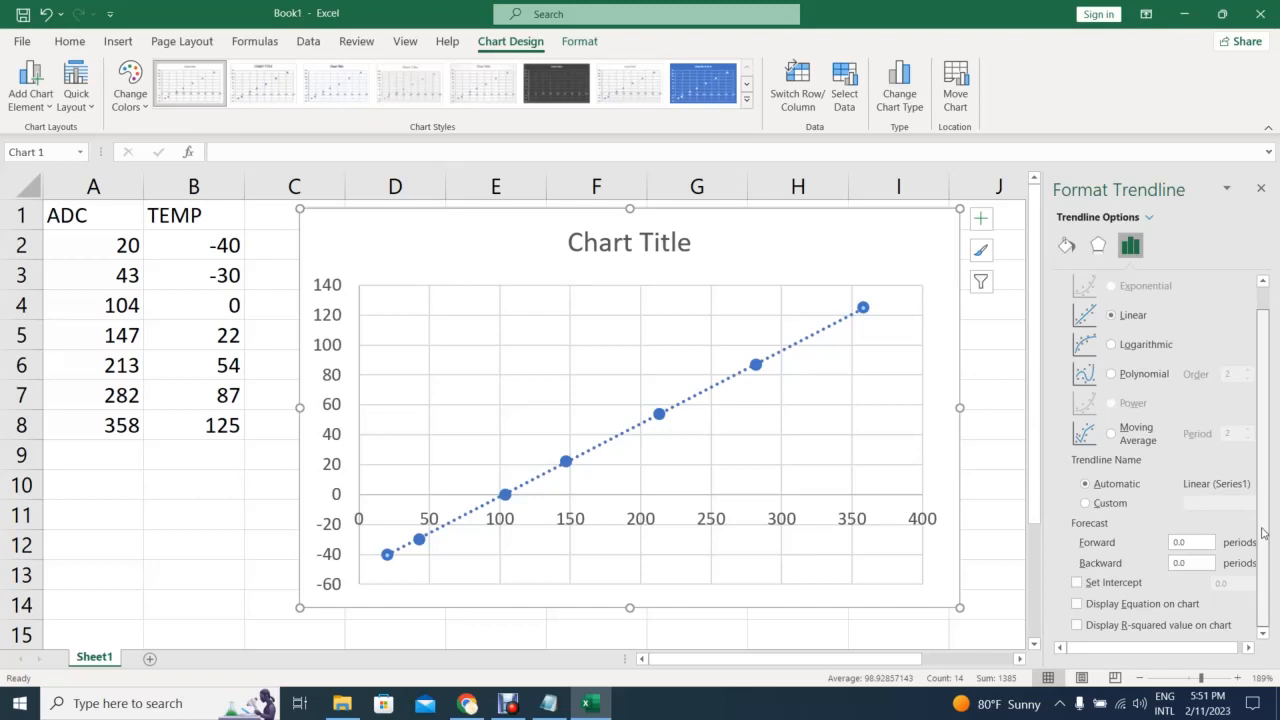
pyautogui.click(1077, 604)
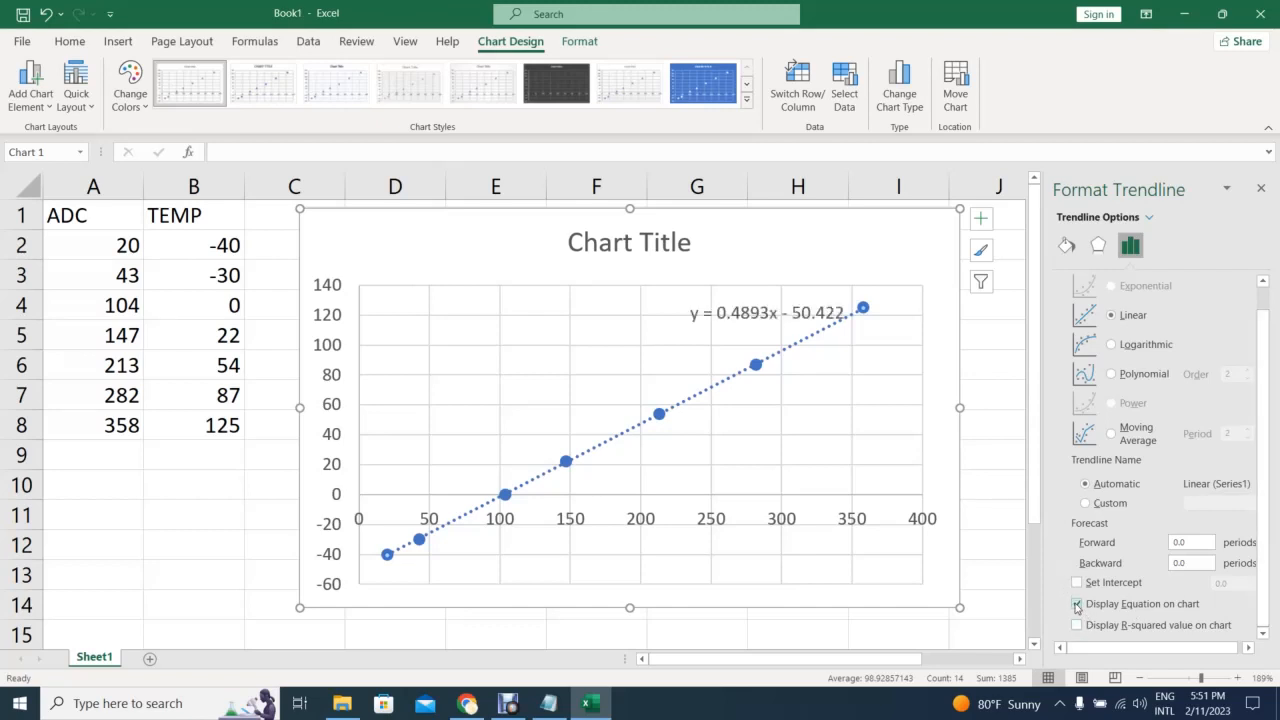
# Move the trendline equation label to the empty upper-left area of the plot and copy its text
pyautogui.click(711, 313)
pyautogui.moveTo(683, 305); pyautogui.dragTo(434, 310)
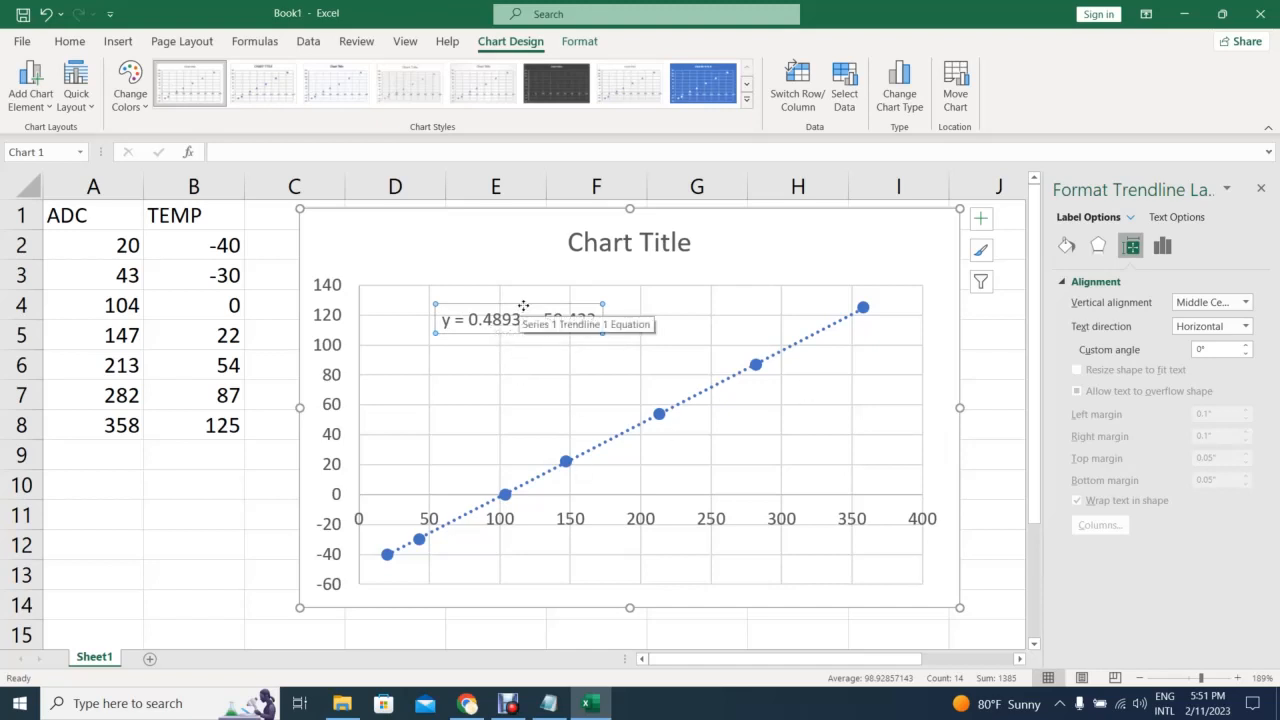
pyautogui.moveTo(520, 304); pyautogui.dragTo(475, 304)
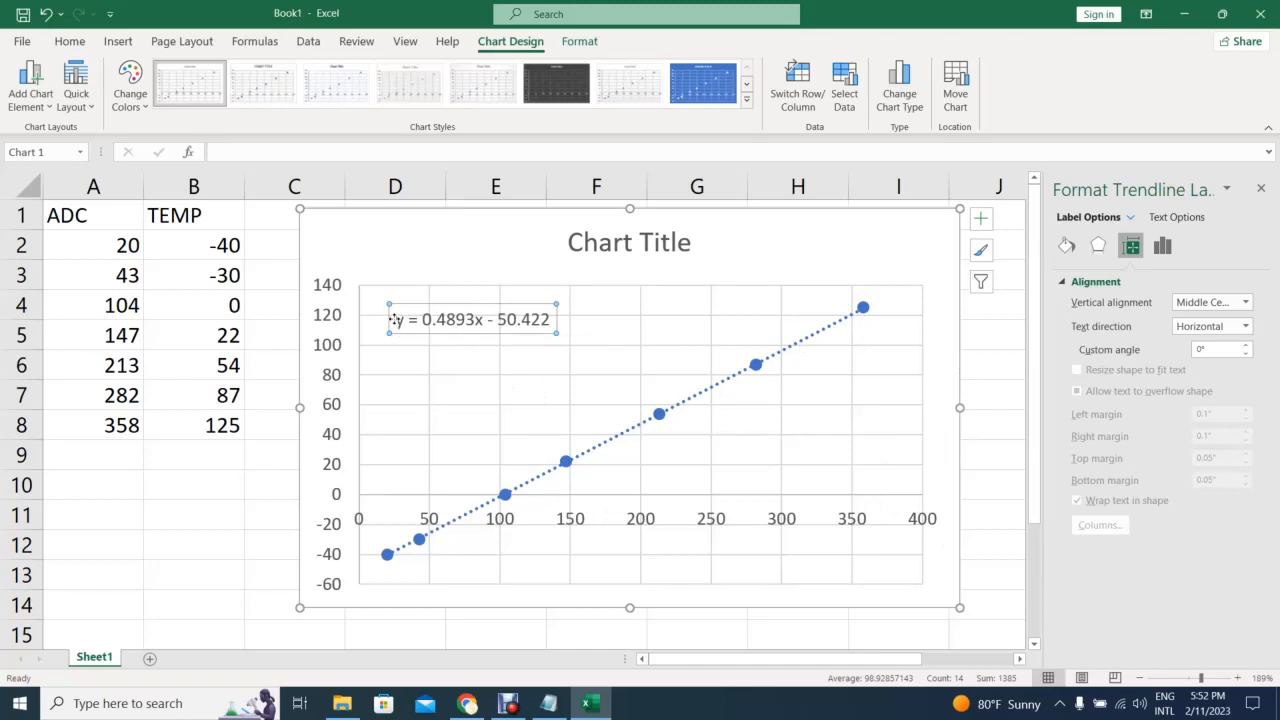
pyautogui.moveTo(399, 319); pyautogui.dragTo(558, 319)
pyautogui.hotkey('ctrl', 'c')
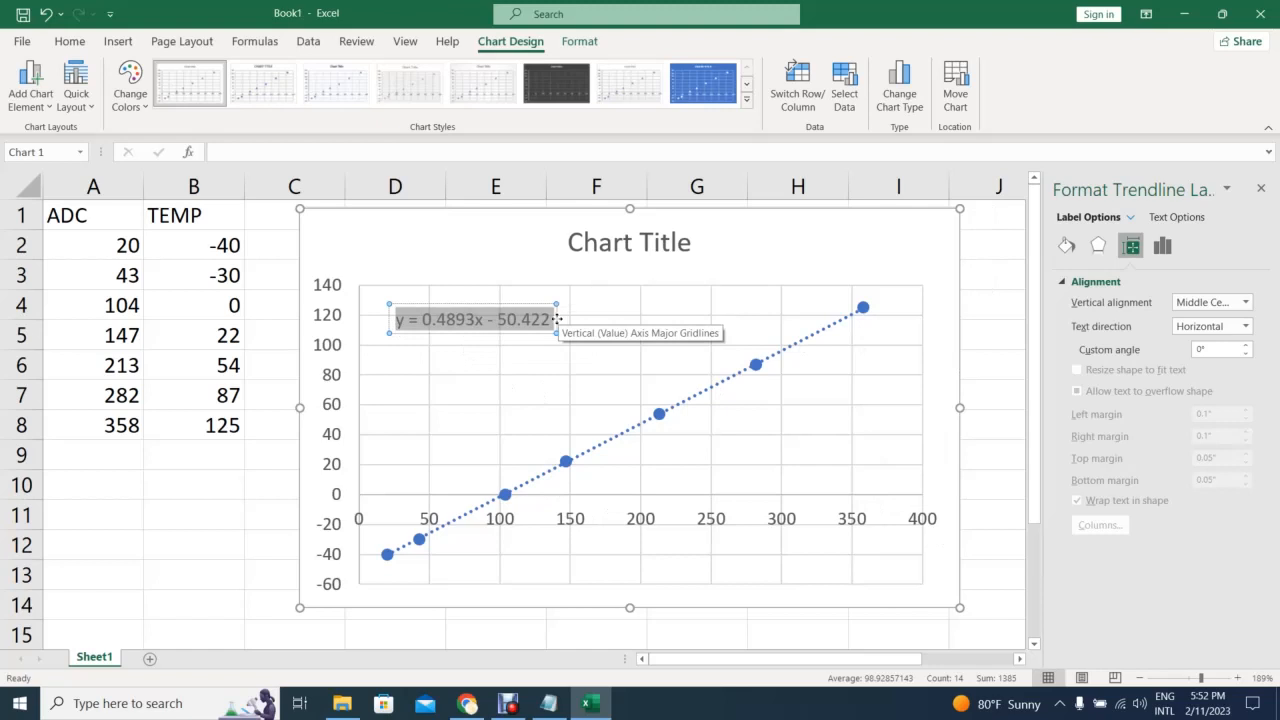
# Switch to Tinkercad, stop the simulation, and paste the copied trendline equation on a new line below the analogRead statement
pyautogui.click(462, 708)
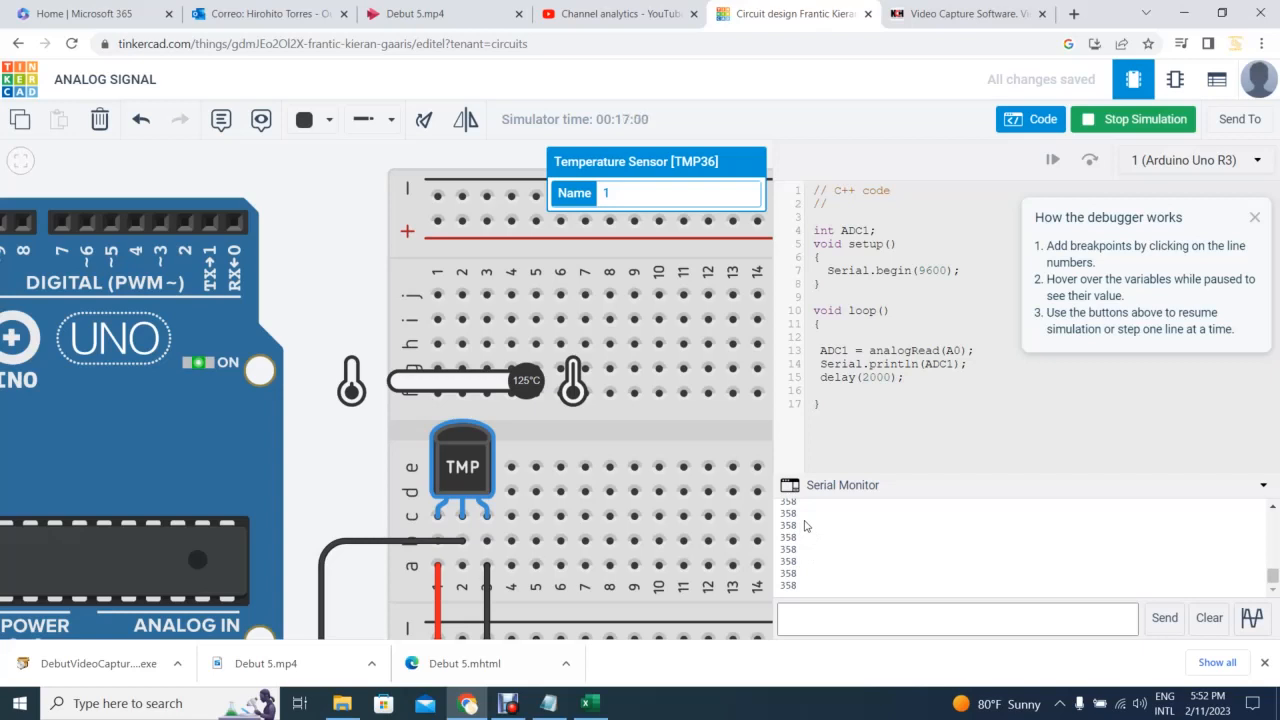
pyautogui.click(1115, 119)
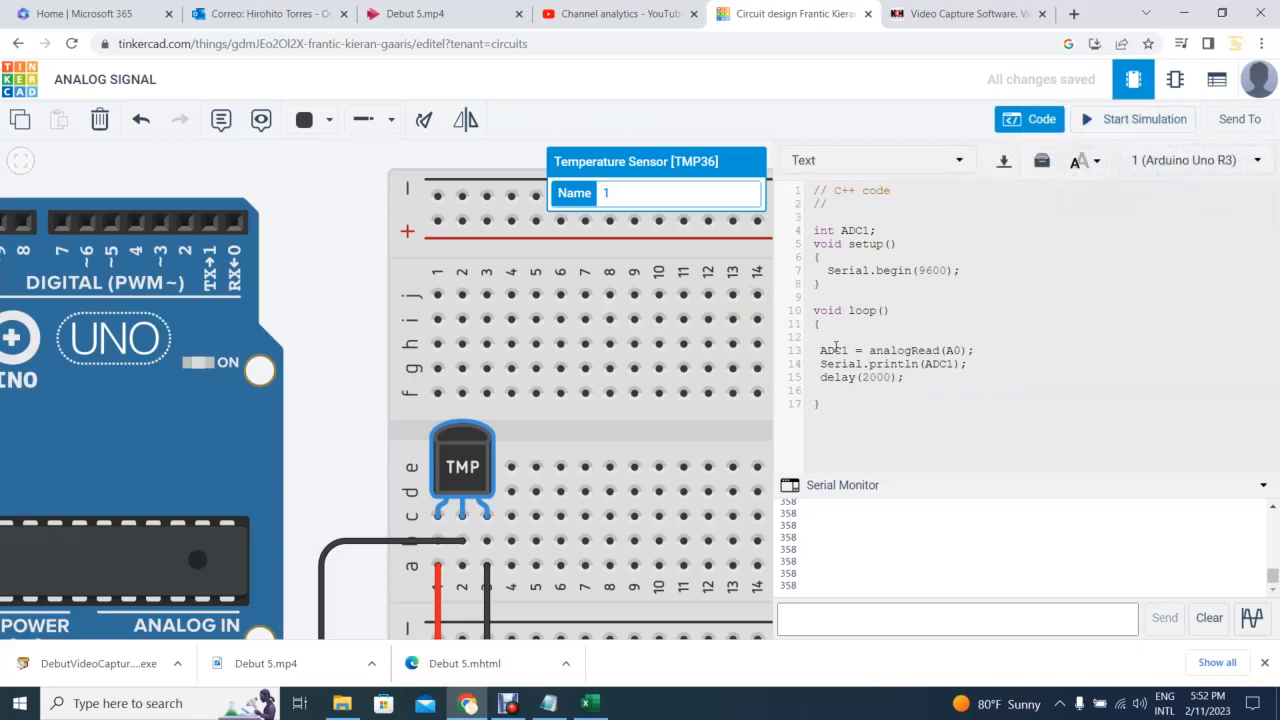
pyautogui.click(987, 347)
pyautogui.press('Return')
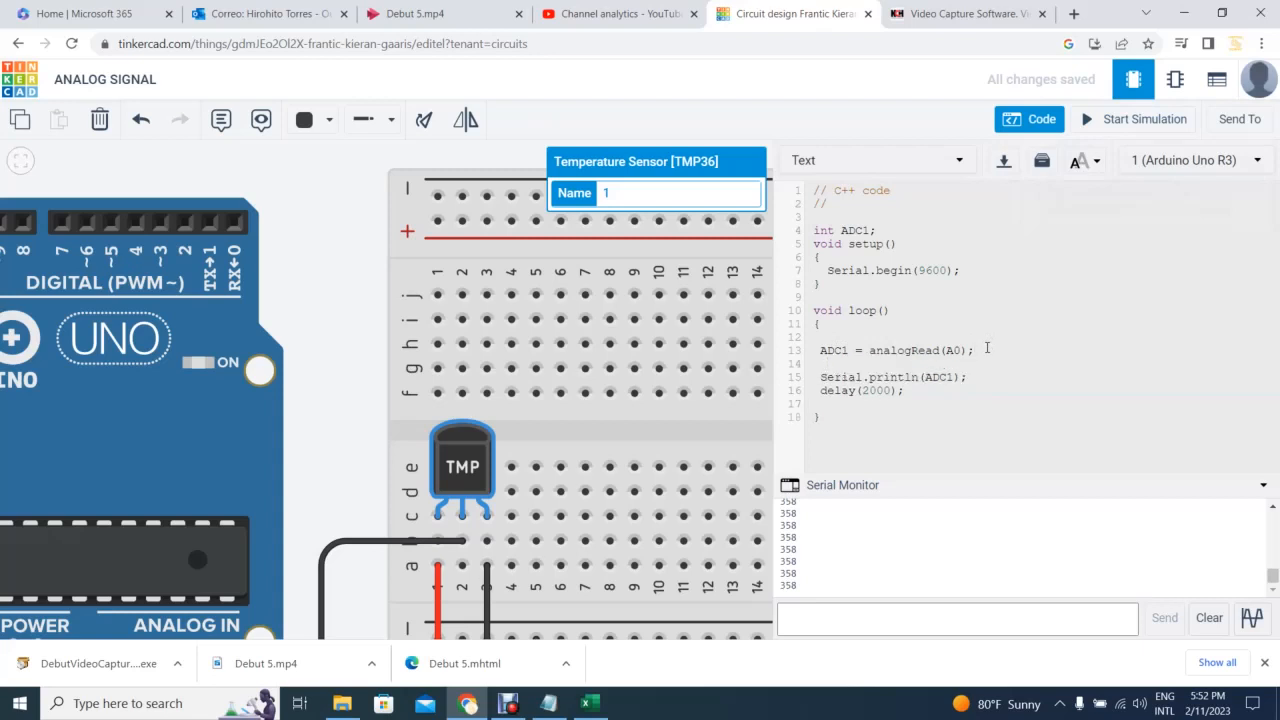
pyautogui.hotkey('ctrl', 'v')
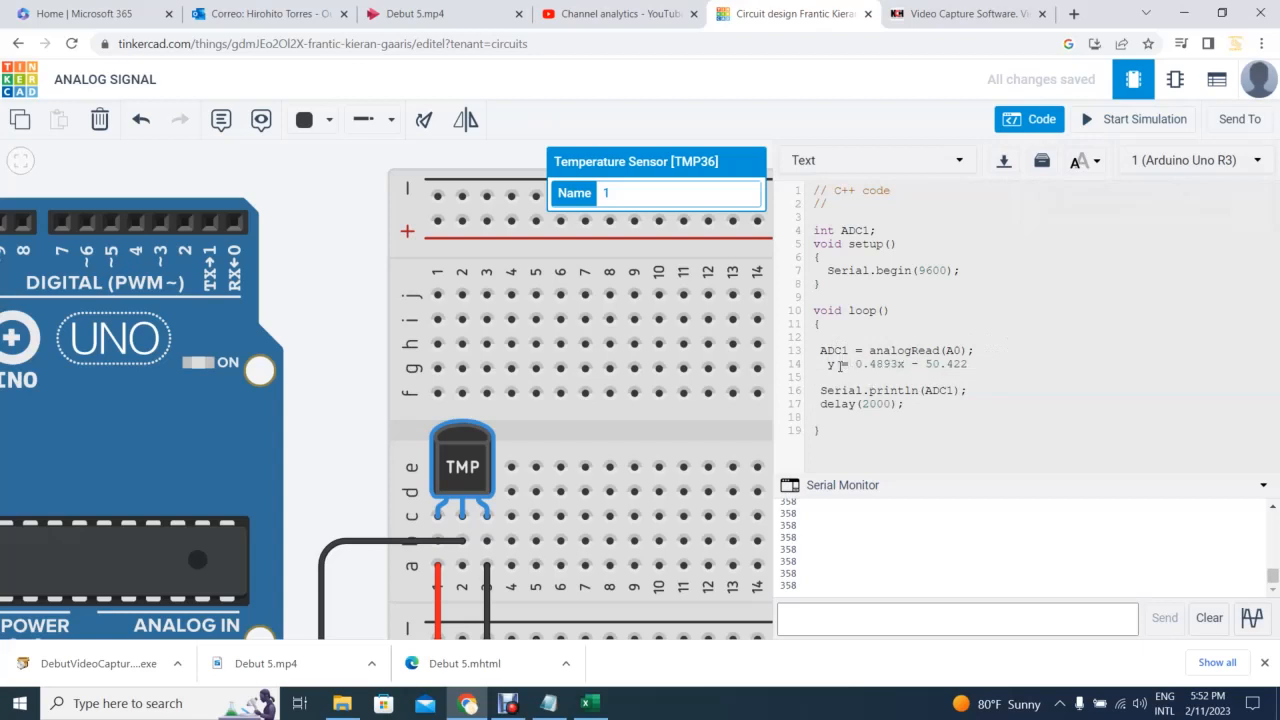
# Rewrite the pasted equation as TEMP = 0.4893*ADC1 - 50.422
pyautogui.press('BackSpace')
pyautogui.press('BackSpace')
pyautogui.write('TEMP')
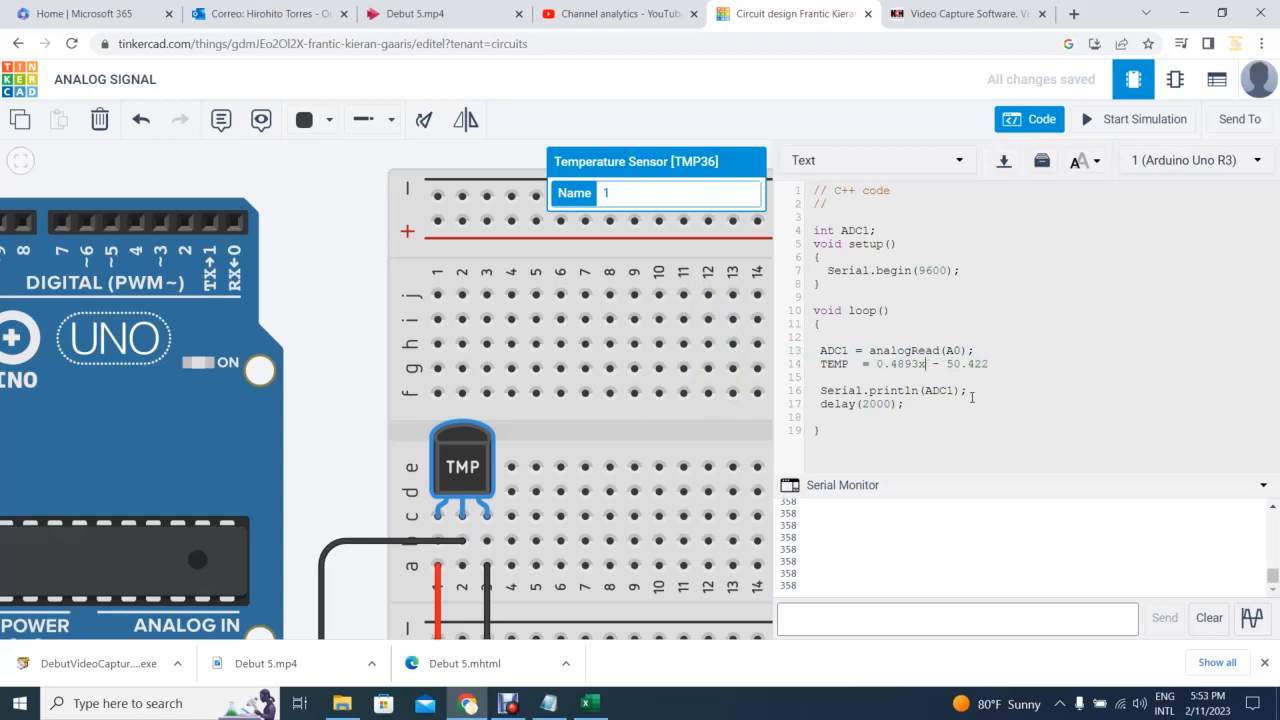
pyautogui.press('BackSpace')
pyautogui.write('*adc')
pyautogui.press('BackSpace')
pyautogui.press('BackSpace')
pyautogui.press('BackSpace')
pyautogui.write('ADC1')
# Declare the variable float TEMP; on a new line below int ADC1
pyautogui.press('Return')
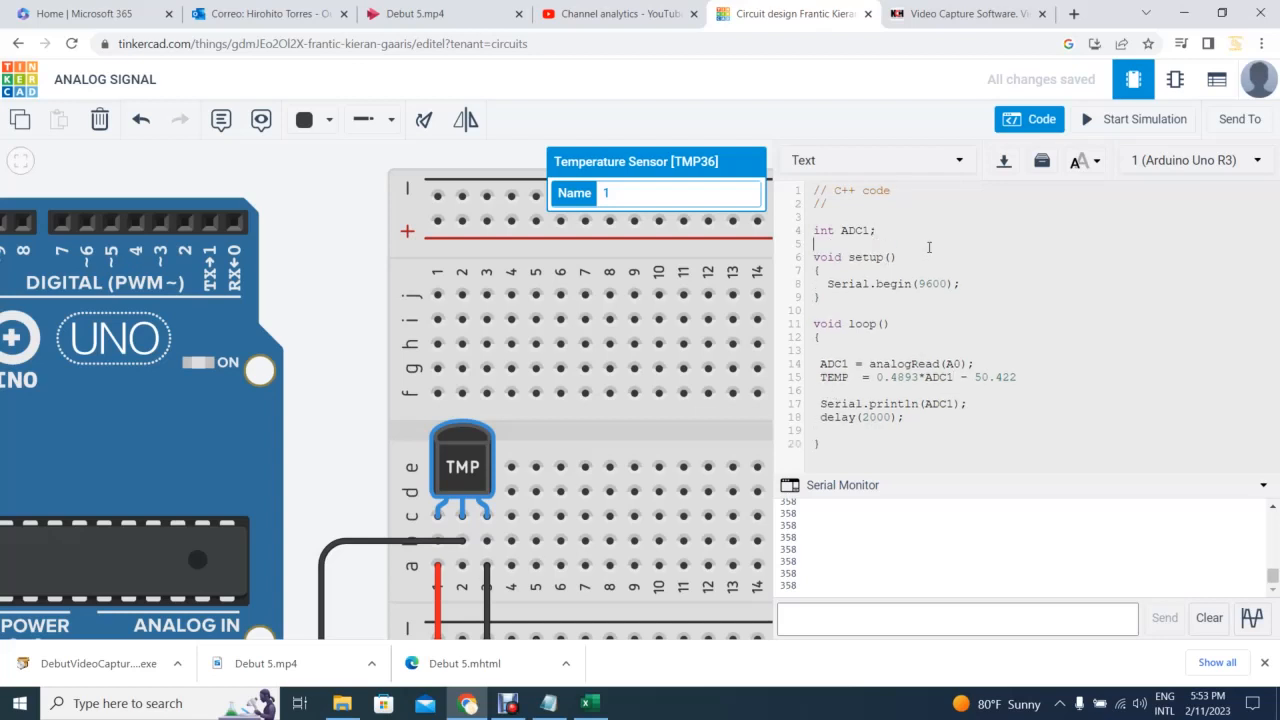
pyautogui.press('BackSpace')
pyautogui.write('float temp;')
pyautogui.press('BackSpace')
pyautogui.press('BackSpace')
pyautogui.press('BackSpace')
pyautogui.press('BackSpace')
pyautogui.press('BackSpace')
pyautogui.write('TEMP')
pyautogui.write(';')
# Add the statement Serial.print("ADC VALUE="); below the TEMP formula
pyautogui.write('Serial')
pyautogui.write('.print')
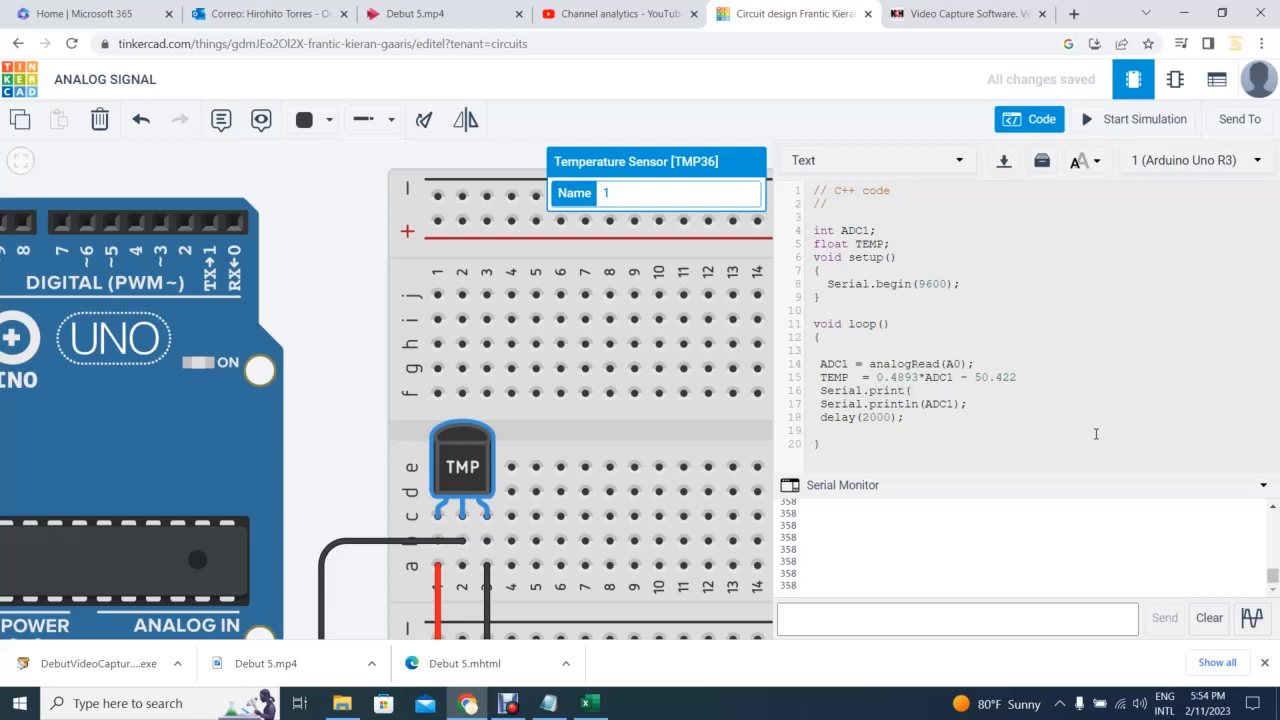
pyautogui.write('(""adc')
pyautogui.press('BackSpace')
pyautogui.press('BackSpace')
pyautogui.press('BackSpace')
pyautogui.write('ADC ')
pyautogui.write('VALUE')
pyautogui.write('""')
pyautogui.write(')')
pyautogui.write(';')
pyautogui.press('Return')
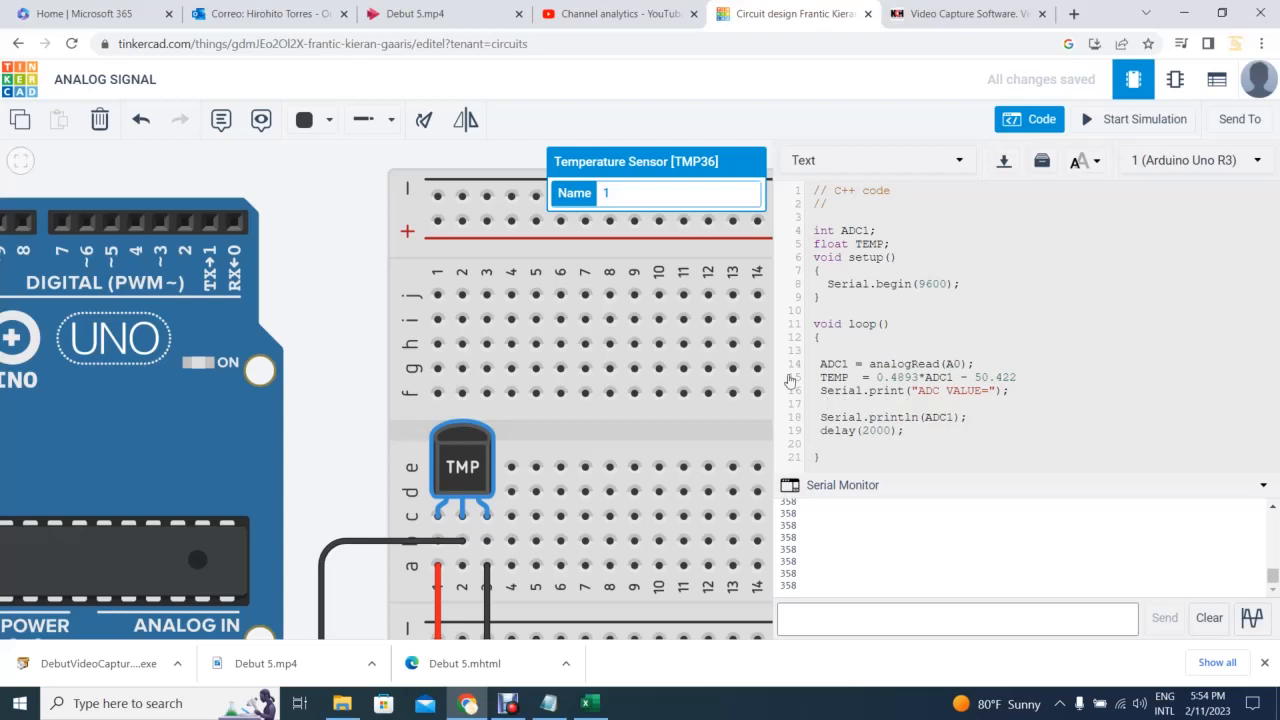
# Remove the blank line above the ADC1 output statement and change its println to print
pyautogui.click(824, 417)
pyautogui.press('BackSpace')
pyautogui.press('BackSpace')
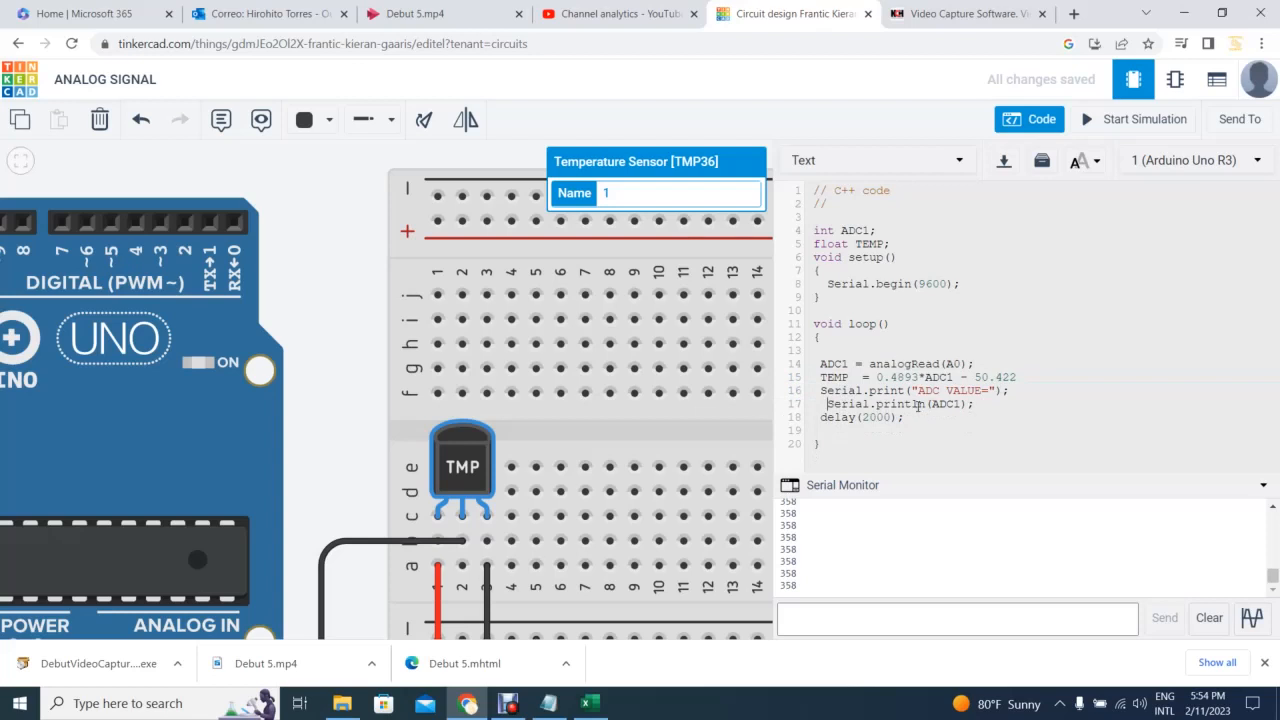
pyautogui.press('BackSpace')
pyautogui.press('BackSpace')
# Add a Serial.print statement that outputs blank spacing below the ADC1 output line
pyautogui.click(966, 406)
pyautogui.press('Return')
pyautogui.write('s')
pyautogui.press('BackSpace')
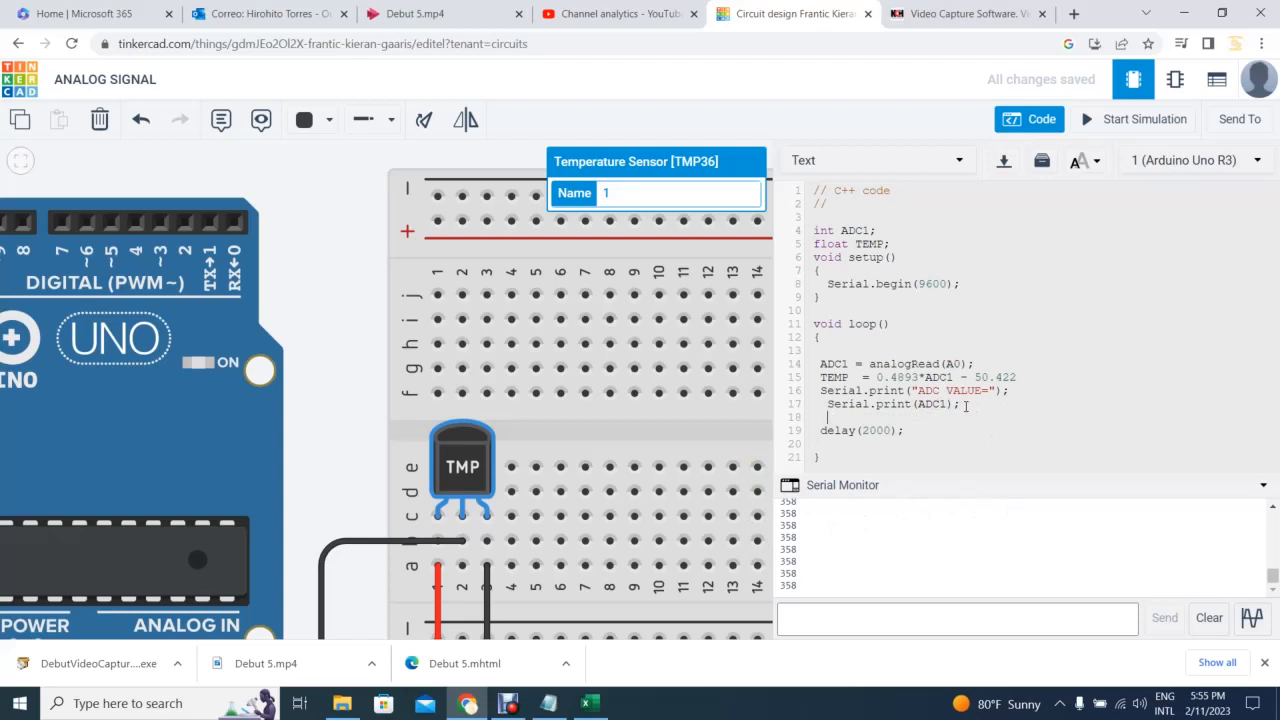
pyautogui.write('Serial')
pyautogui.write('.print')
pyautogui.write('(')
pyautogui.write('"')
pyautogui.write(' ""')
pyautogui.write(');')
pyautogui.press('Return')
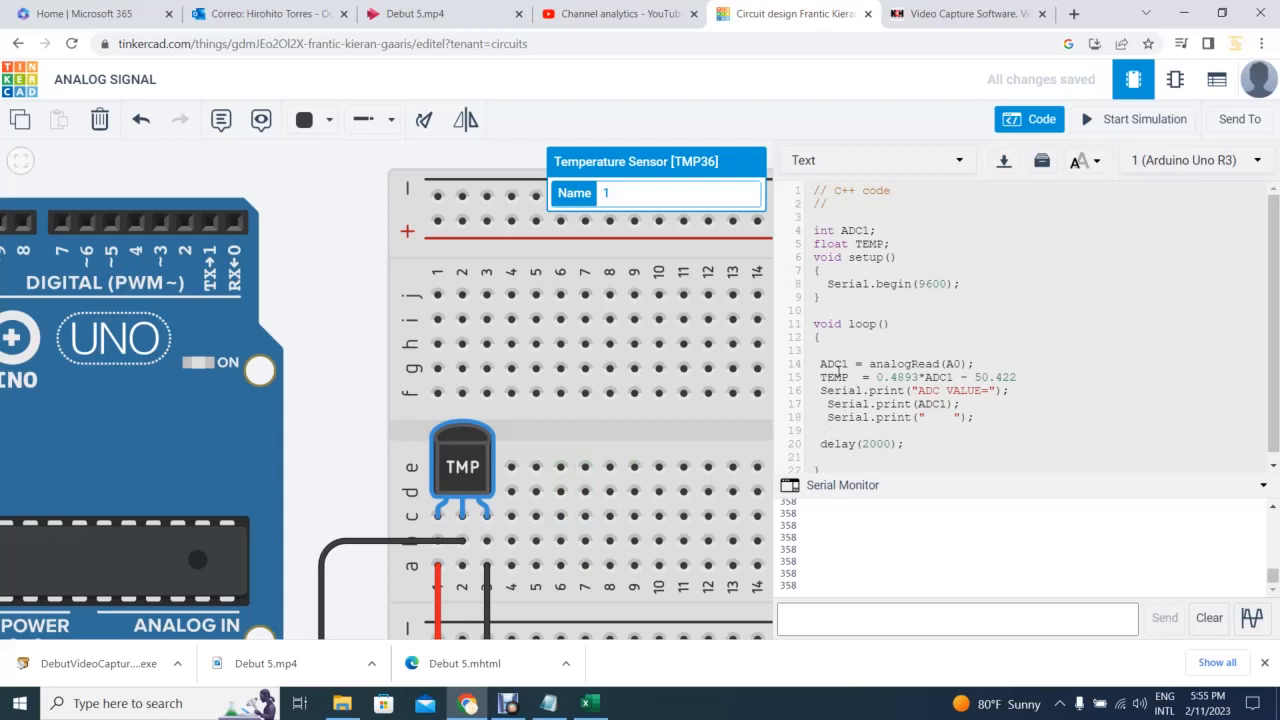
# Insert the label TEMP= after the spaces in the spacing print statement
pyautogui.click(933, 417)
pyautogui.write('temp')
pyautogui.press('BackSpace')
pyautogui.press('BackSpace')
pyautogui.press('BackSpace')
pyautogui.press('BackSpace')
pyautogui.write('TEMP=')
# Add Serial.println(TEMP); on a new line below the TEMP= label statement
pyautogui.click(1011, 422)
pyautogui.press('Return')
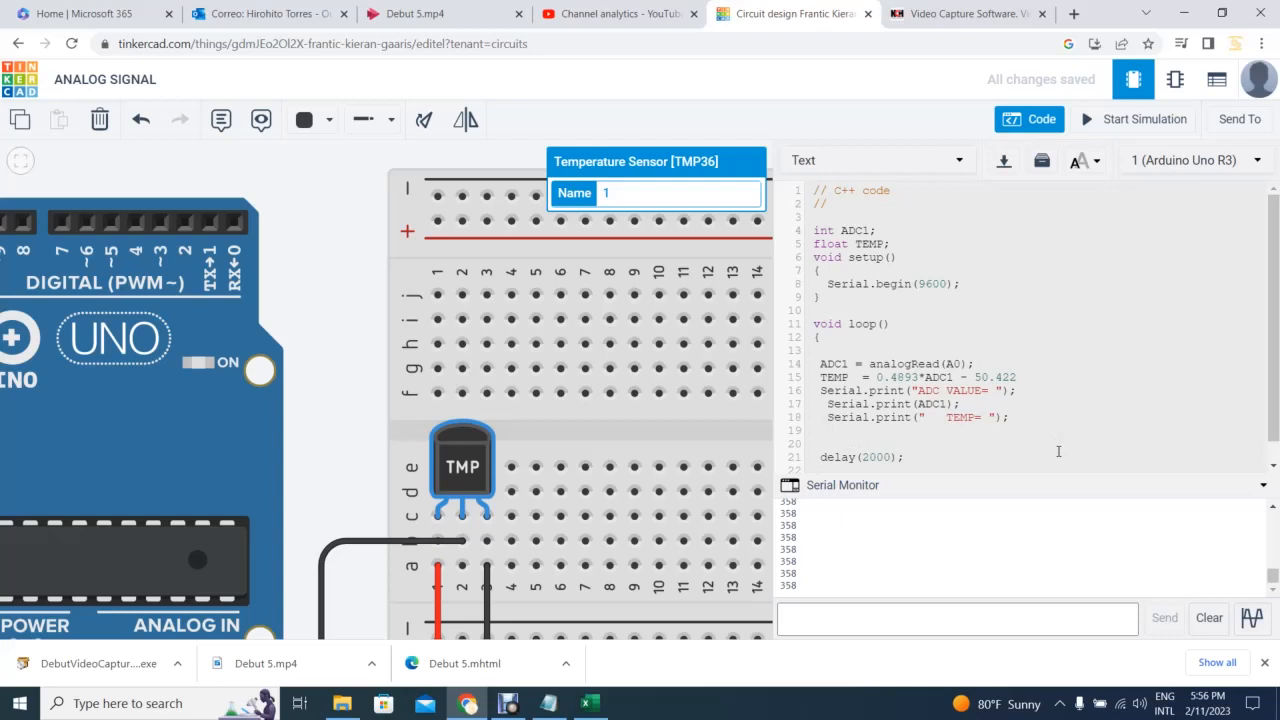
pyautogui.write('Serial.println(TEMP);')
pyautogui.scroll(-1, 1002, 390)
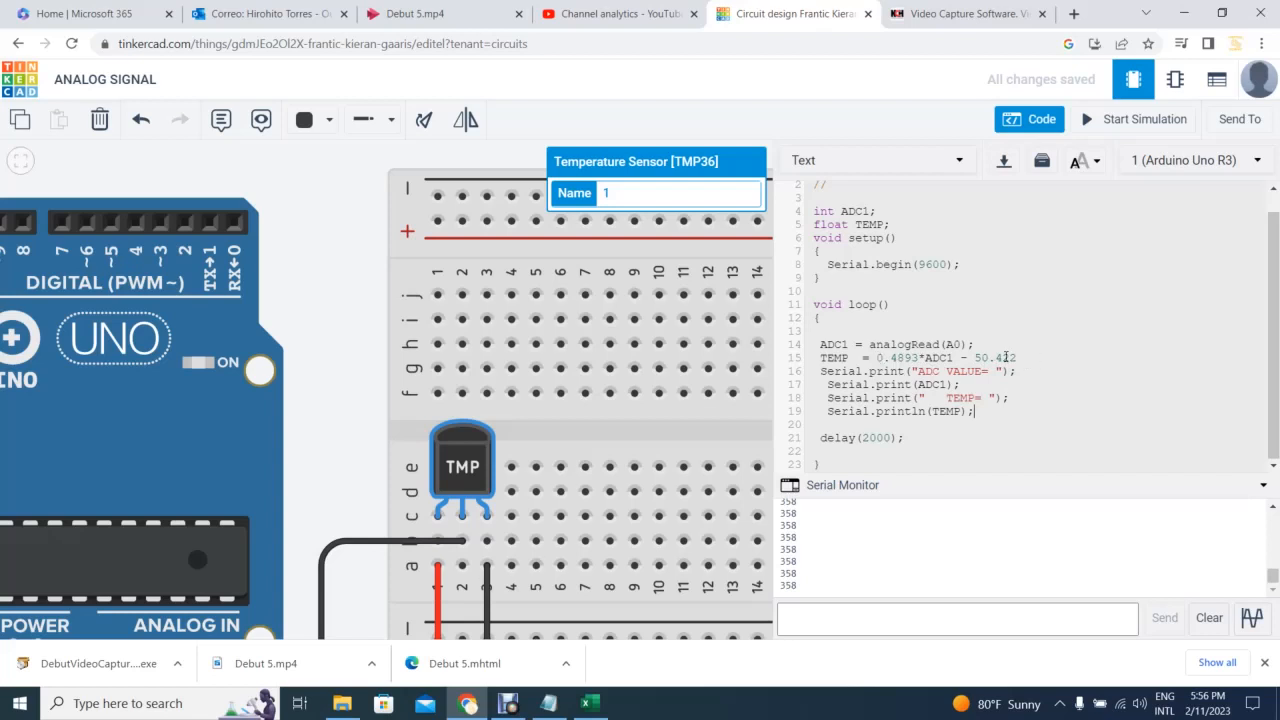
# Check the chart's trendline equation in Excel and return to the Tinkercad code
pyautogui.click(590, 705)
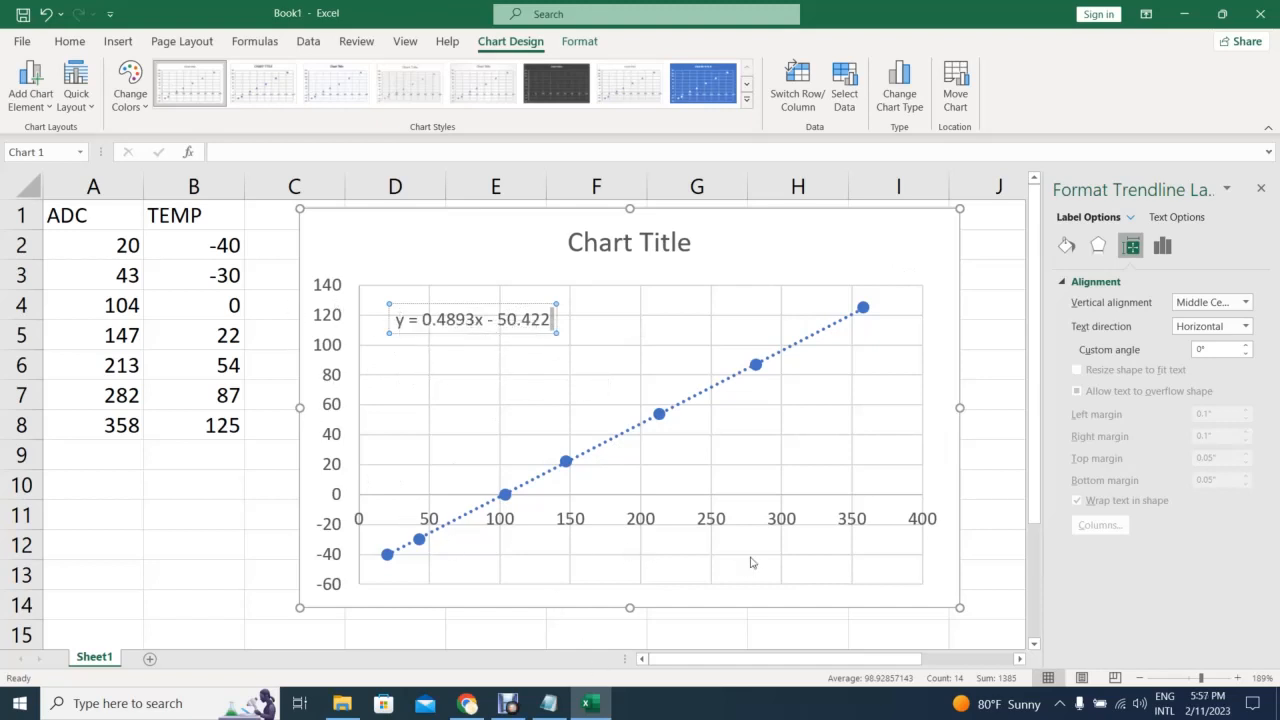
pyautogui.click(470, 703)
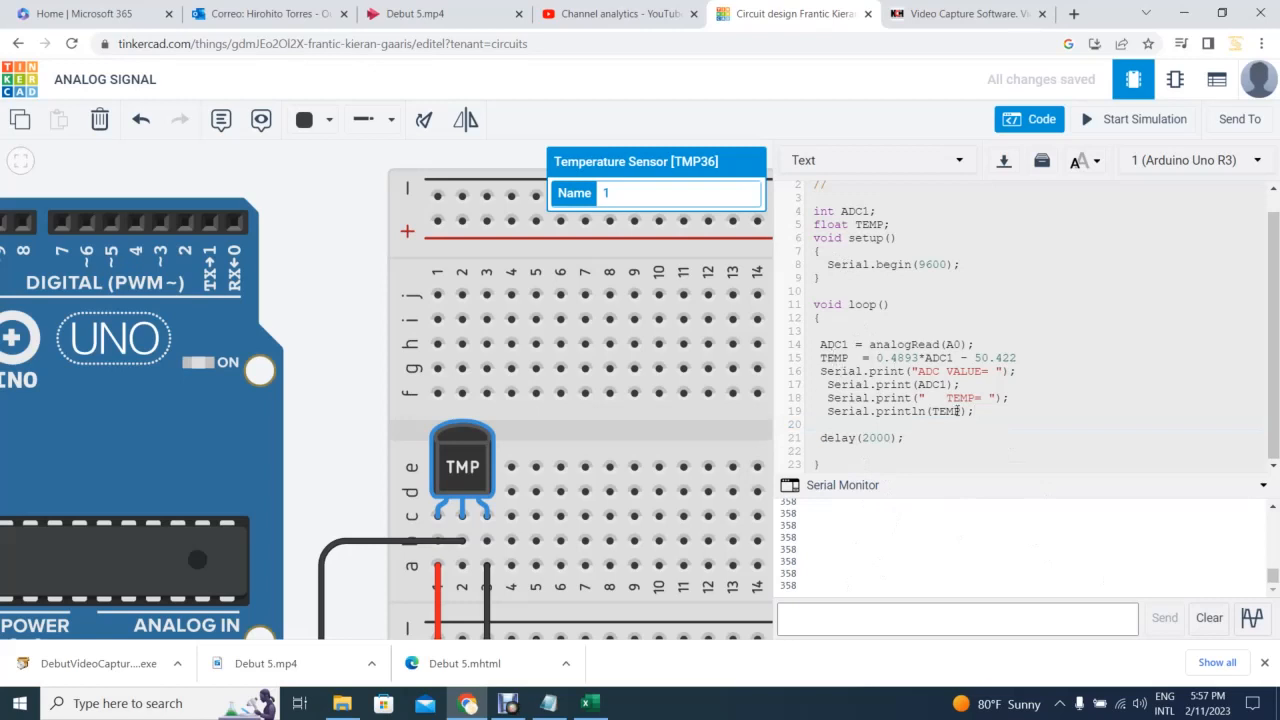
# Clear the serial output, end the TEMP formula line with a semicolon, and run the simulation with the serial monitor open
pyautogui.click(1209, 617)
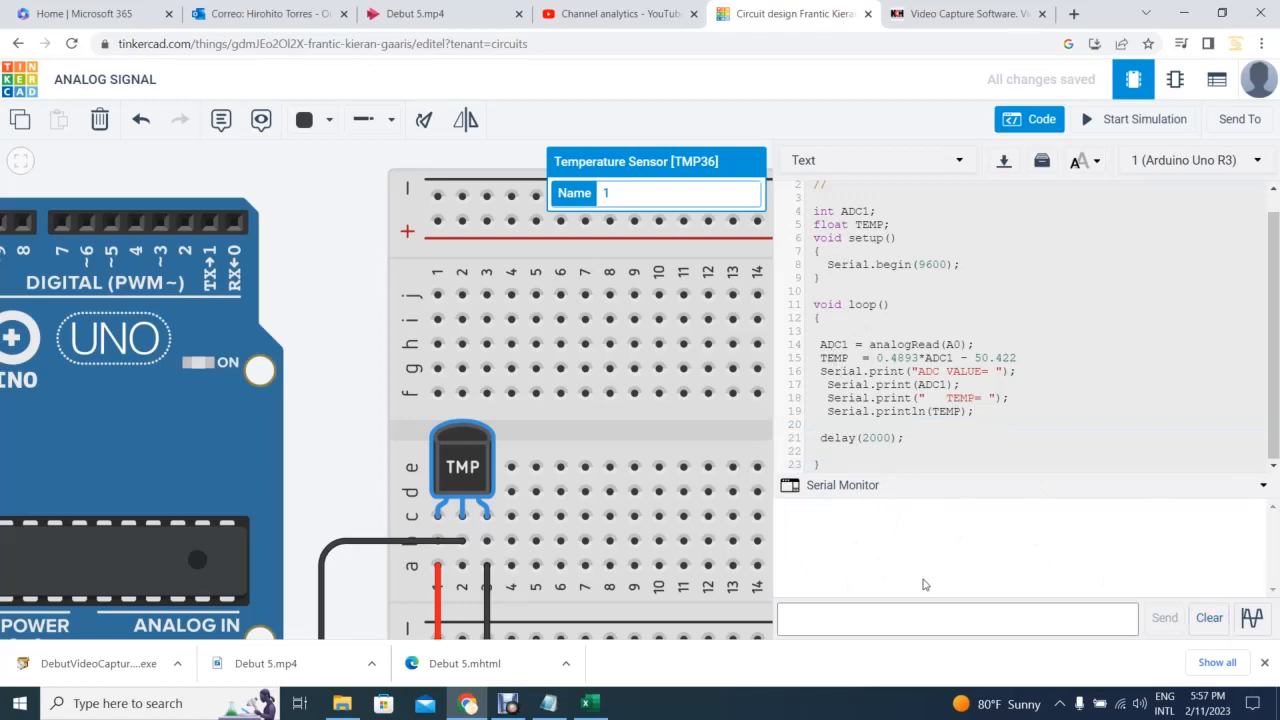
pyautogui.click(1112, 122)
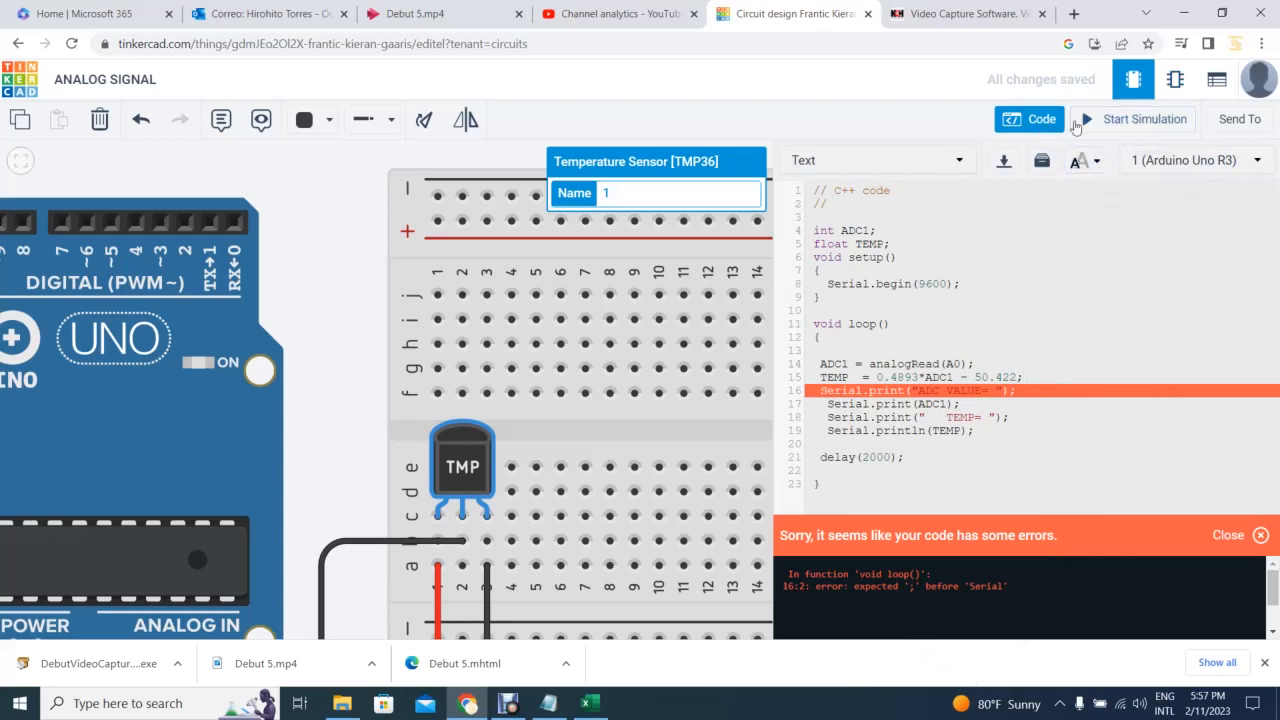
pyautogui.click(1106, 121)
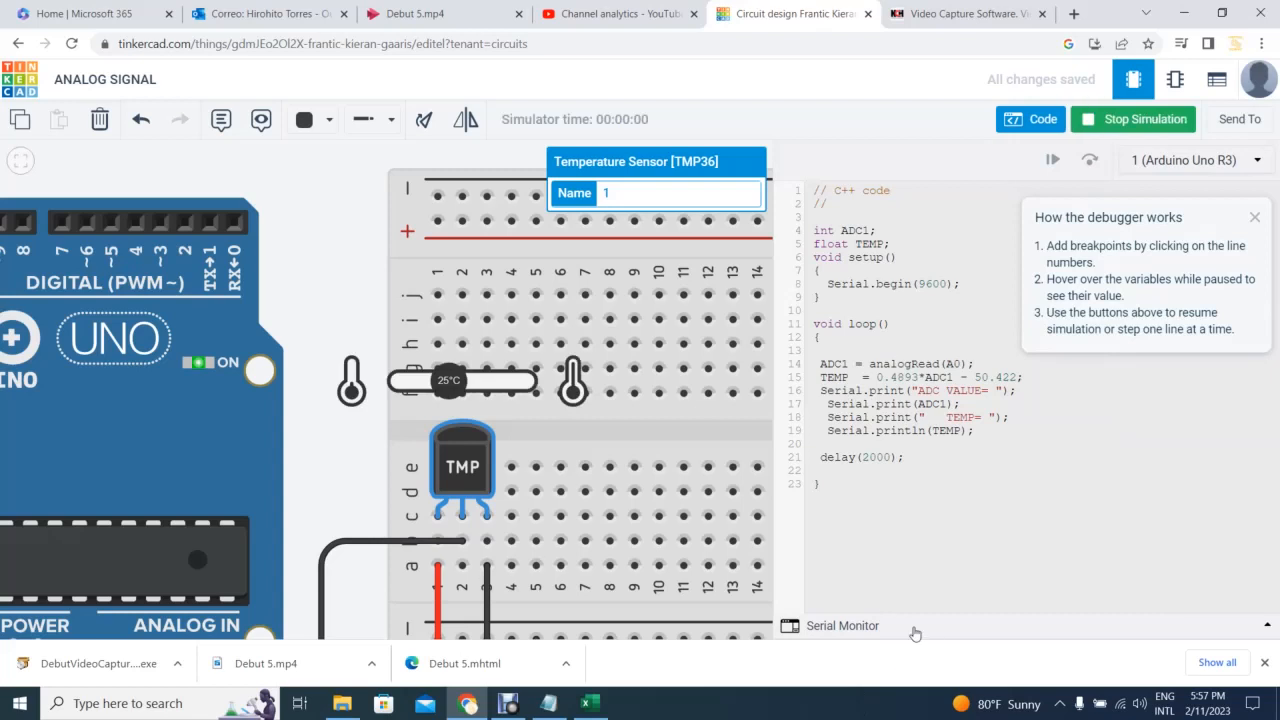
pyautogui.click(832, 626)
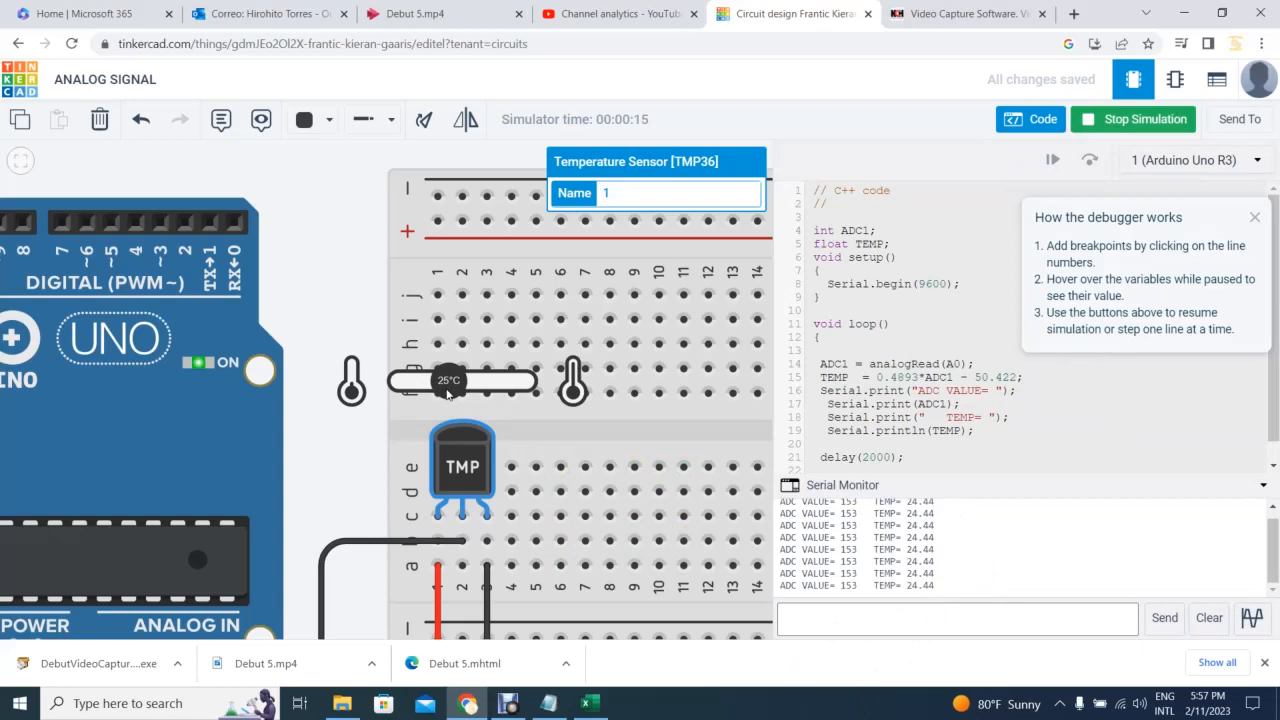
# Test the converted readings by setting the TMP36 temperature to -40 °C, 125 °C and 44 °C
pyautogui.moveTo(446, 390); pyautogui.dragTo(346, 392)
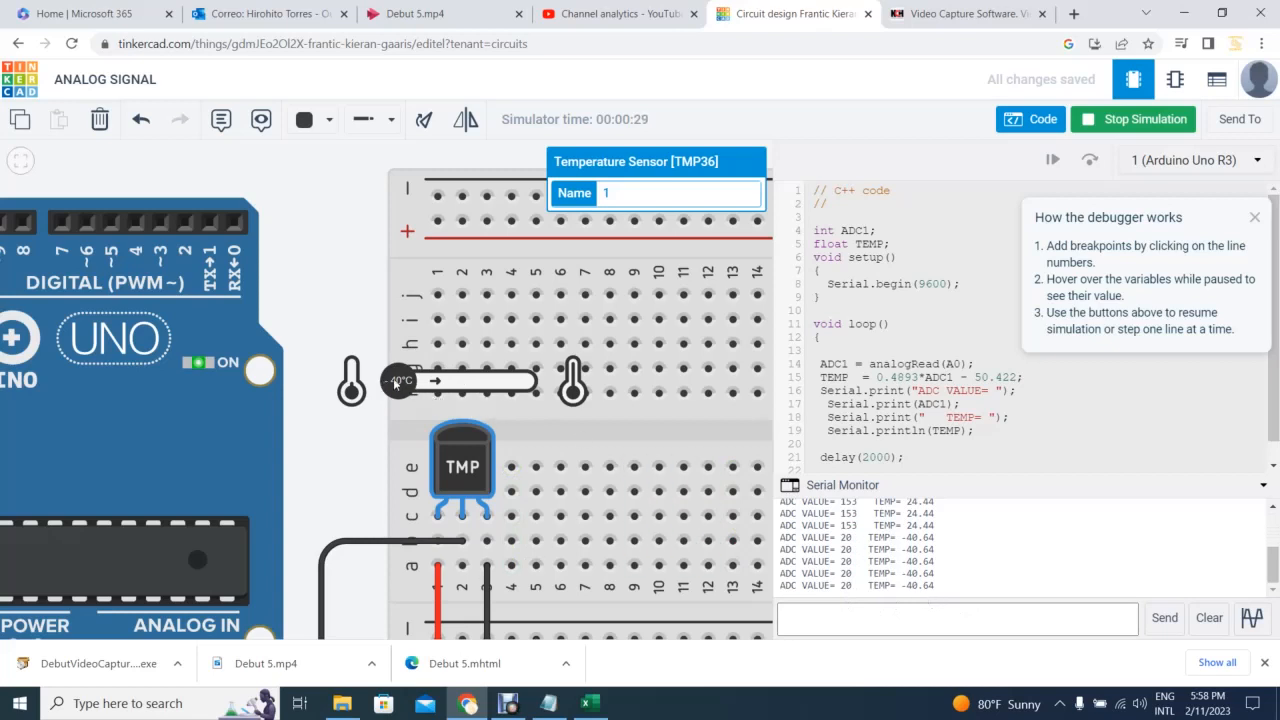
pyautogui.moveTo(397, 382); pyautogui.dragTo(603, 395)
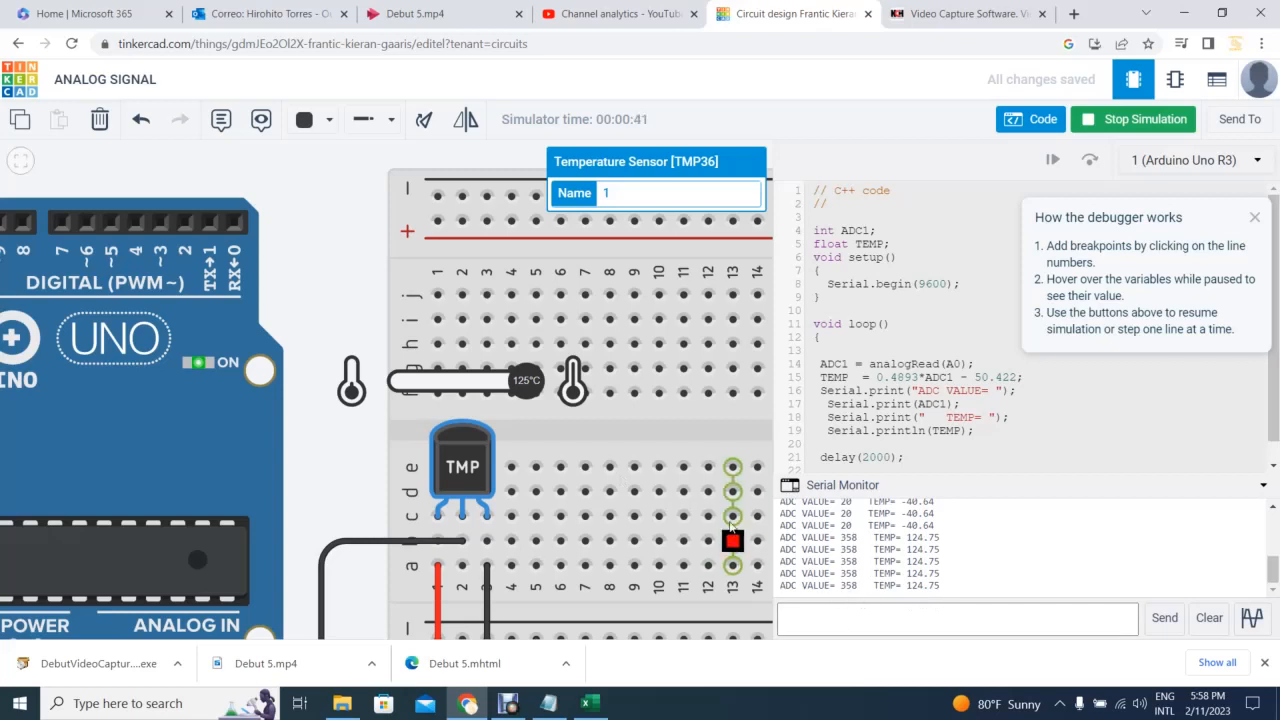
pyautogui.moveTo(514, 382); pyautogui.dragTo(464, 386)
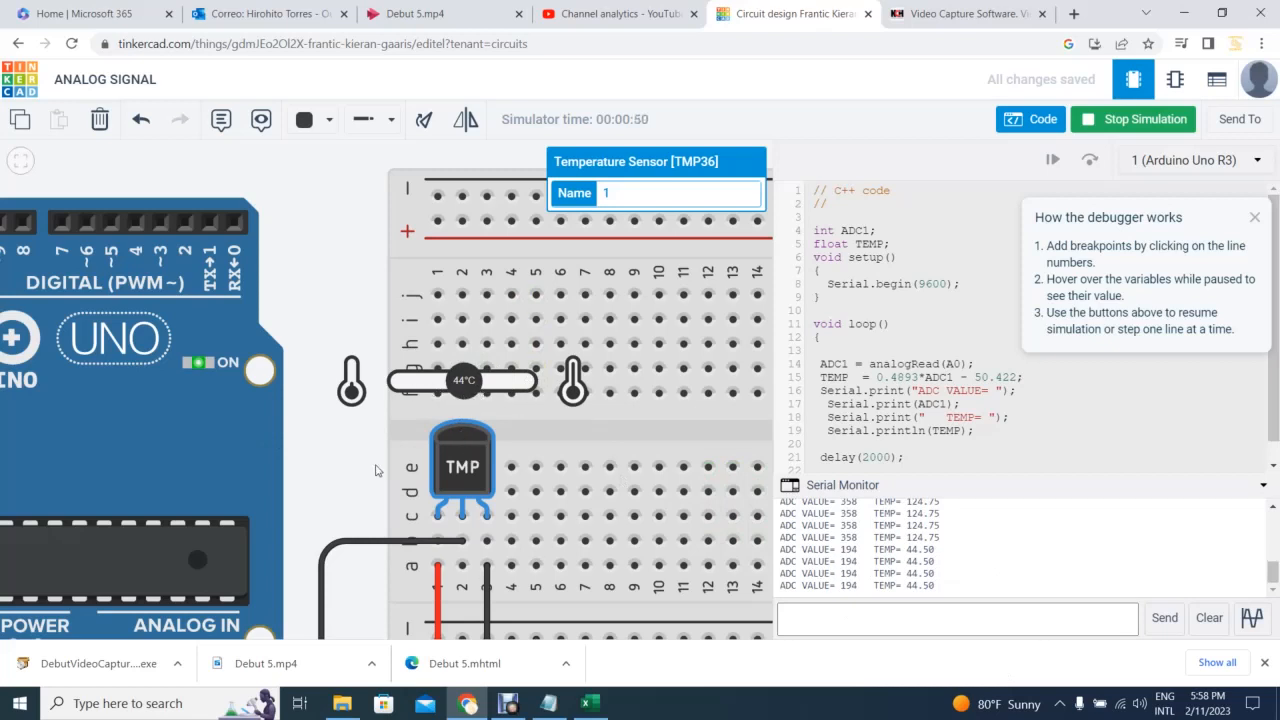
pyautogui.scroll(-5, 361, 481)
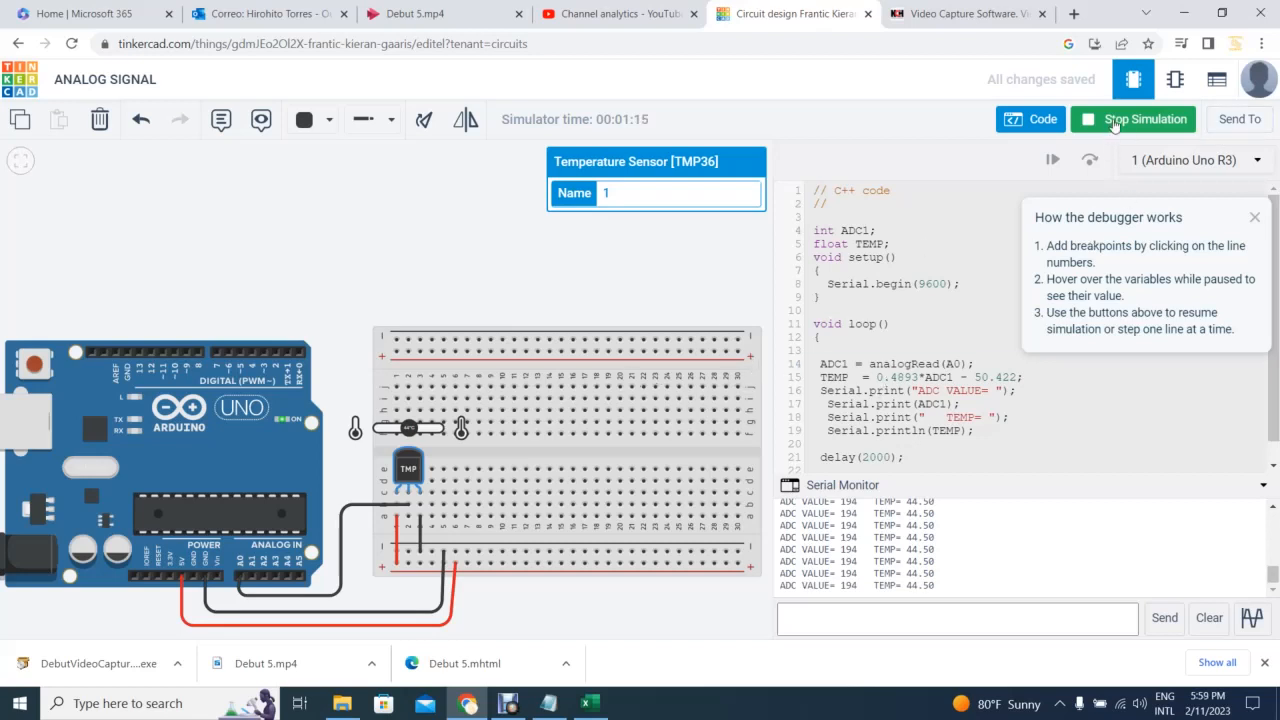
# Stop the simulation, indent the ADC VALUE print line, and change the TEMP output statement from println to print
pyautogui.click(1131, 120)
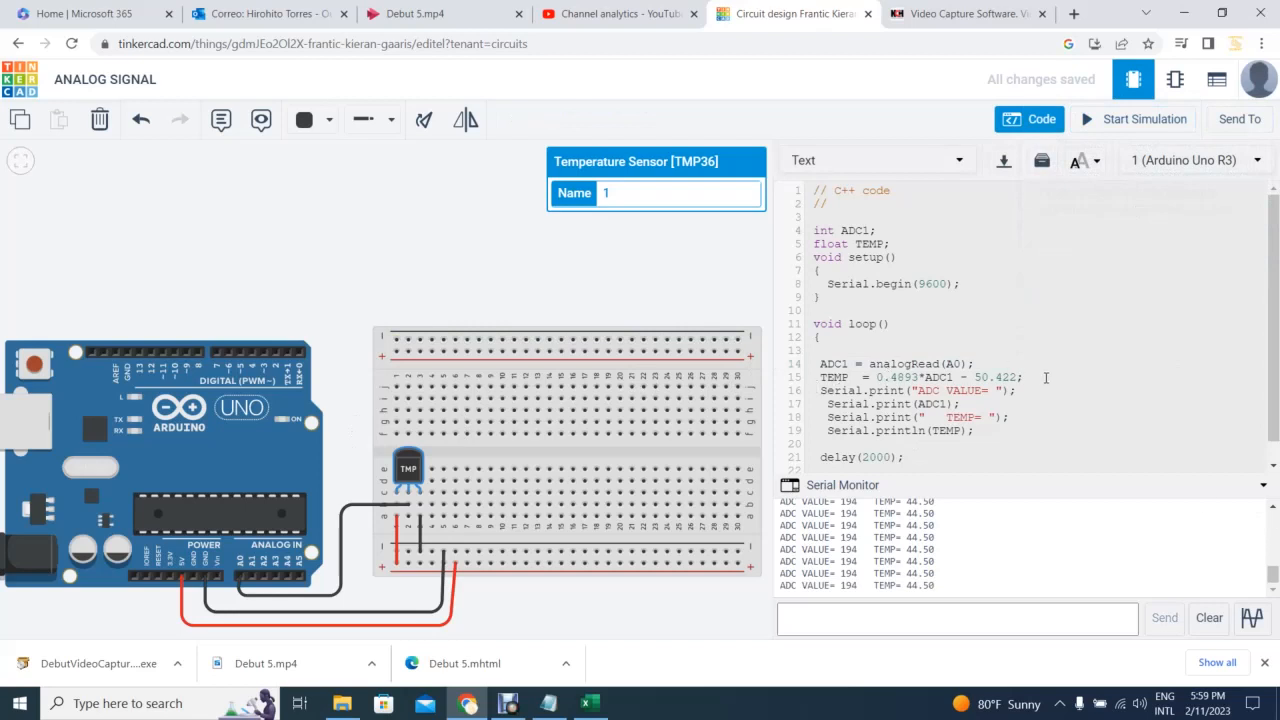
pyautogui.press('Return')
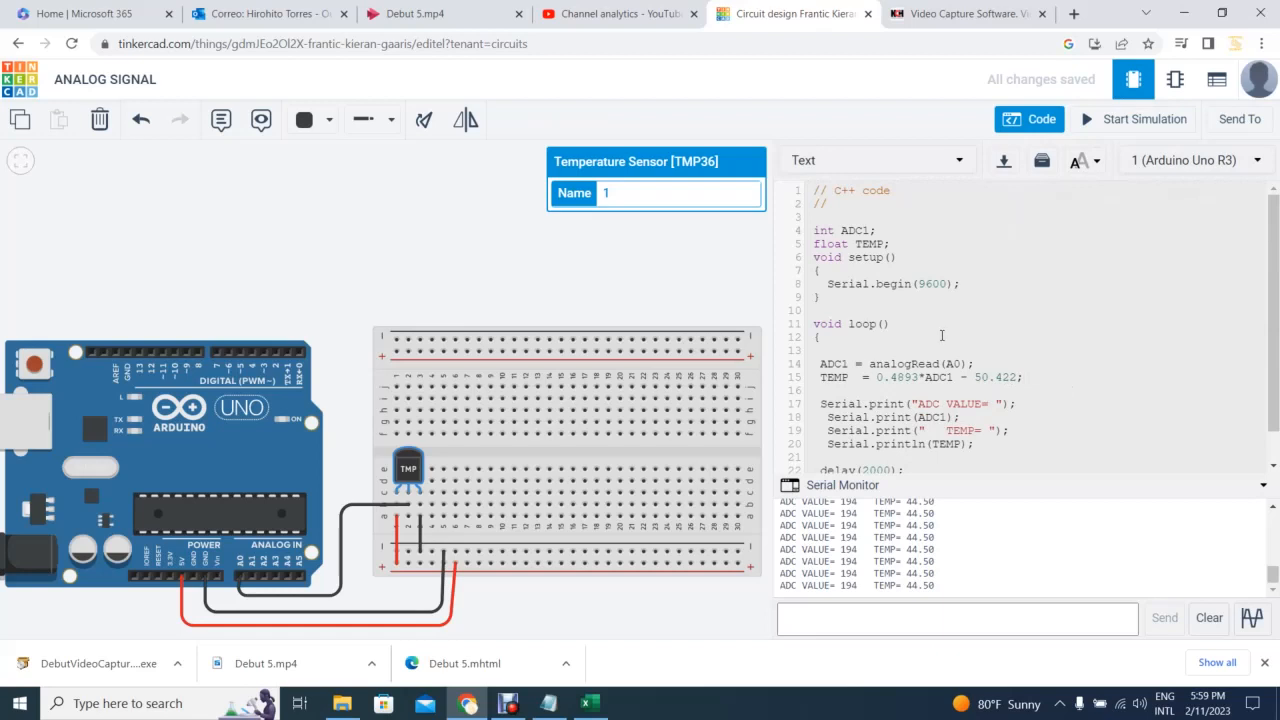
pyautogui.click(817, 400)
pyautogui.press('BackSpace')
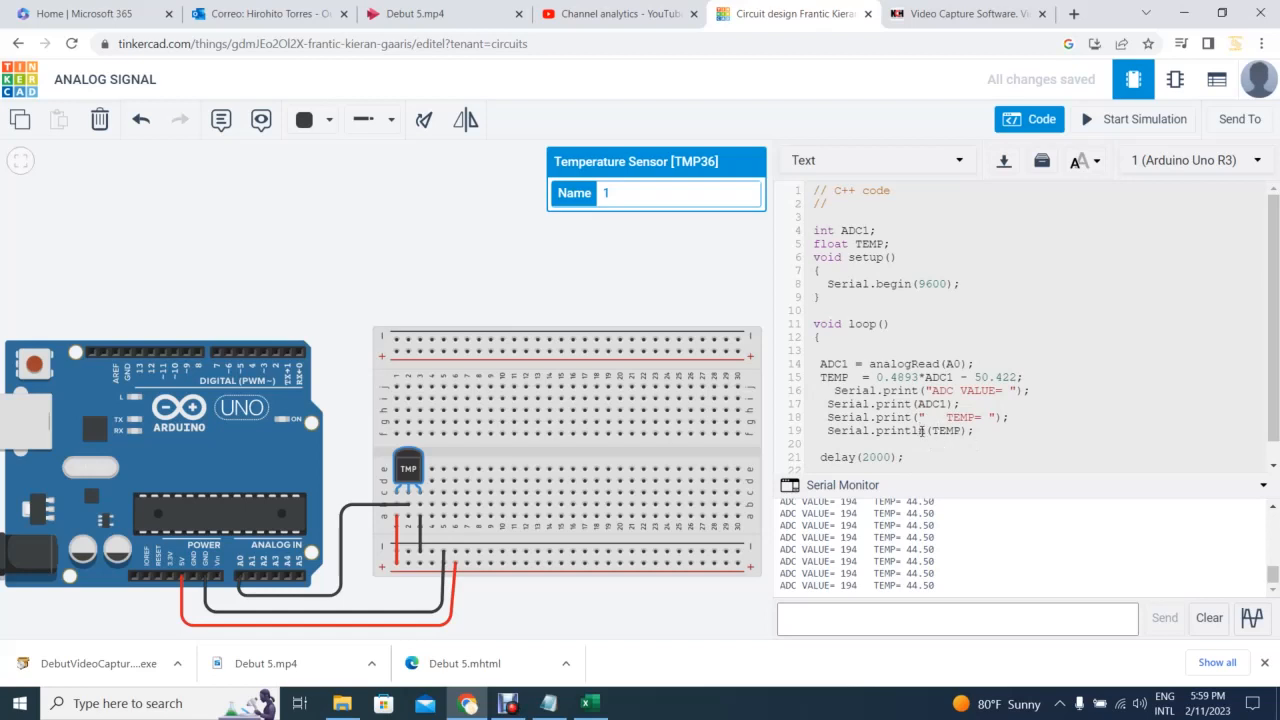
pyautogui.press('BackSpace')
pyautogui.press('BackSpace')
# Add the condition if (TEMP>=100) with an opening brace below the TEMP output statement
pyautogui.click(965, 432)
pyautogui.press('Return')
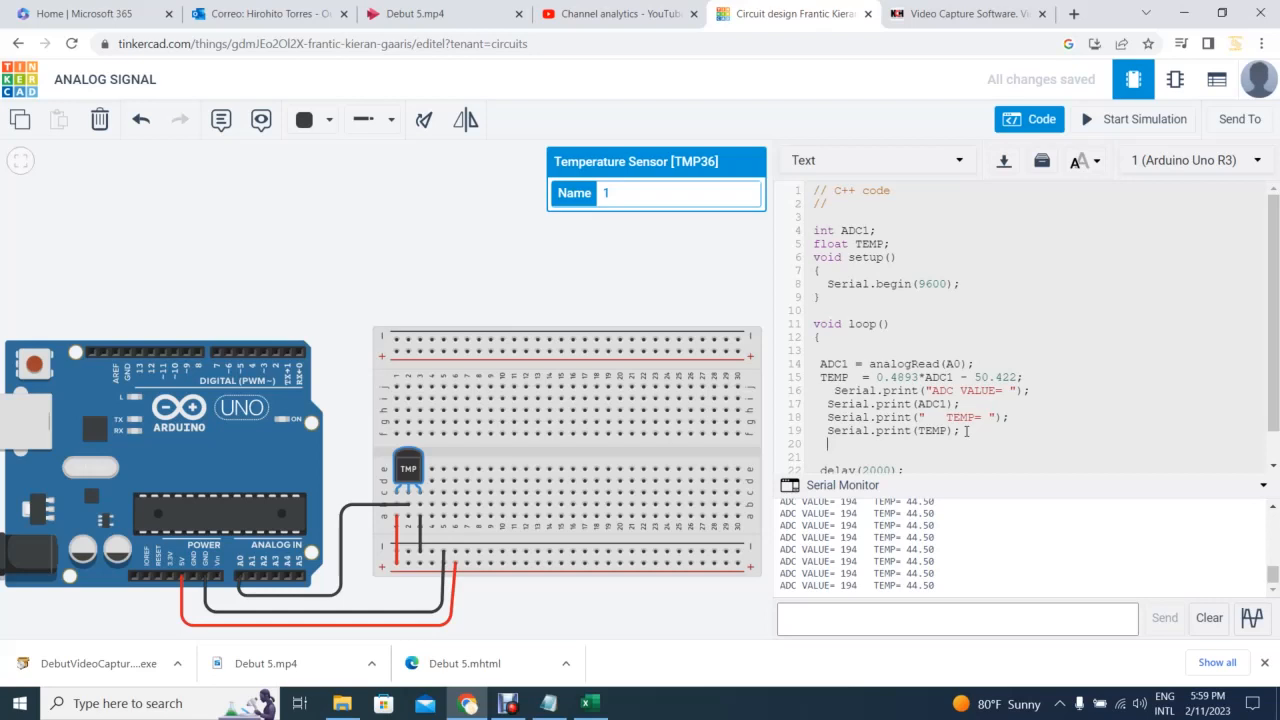
pyautogui.write('if (TEMP00)')
pyautogui.press('Return')
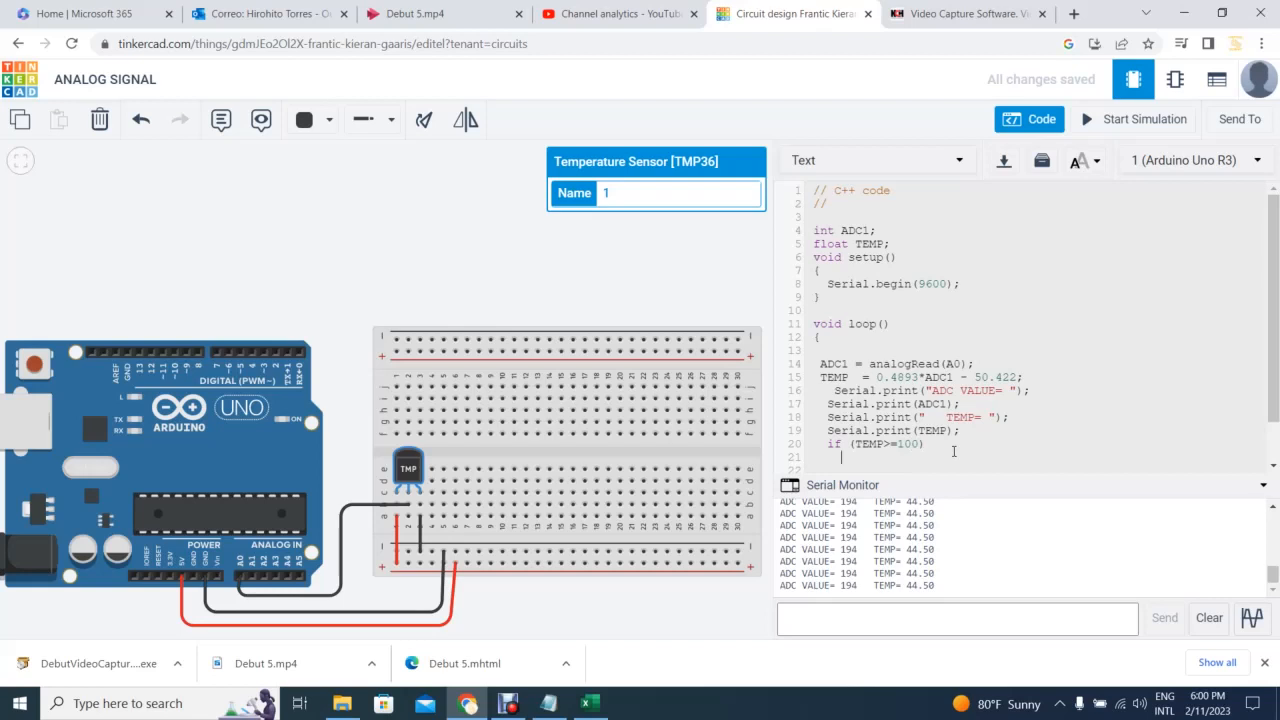
pyautogui.write('sERIAL')
pyautogui.press('BackSpace')
pyautogui.press('BackSpace')
pyautogui.press('BackSpace')
pyautogui.press('BackSpace')
pyautogui.press('BackSpace')
pyautogui.press('BackSpace')
pyautogui.write('{')
pyautogui.press('Return')
# Inside the if block, add the statement Serial.println("TEMP TOO HIGH");
pyautogui.write('sERIAL')
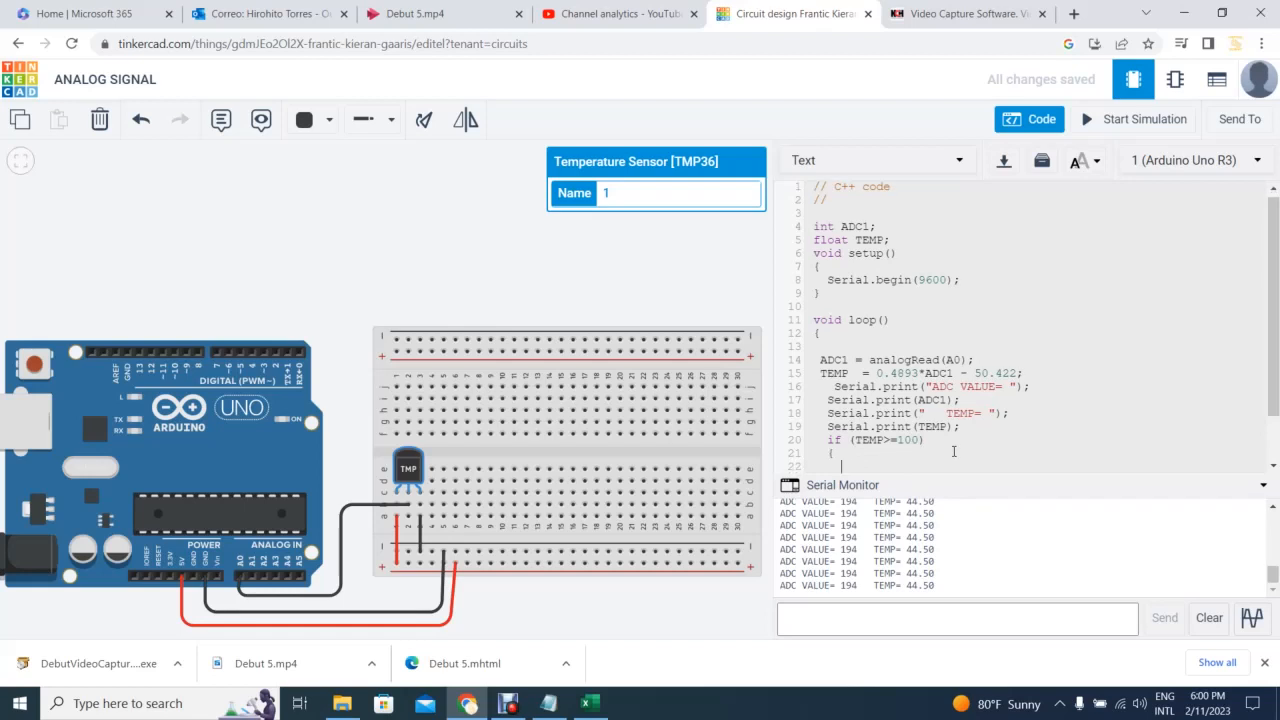
pyautogui.press('BackSpace')
pyautogui.press('BackSpace')
pyautogui.press('BackSpace')
pyautogui.press('BackSpace')
pyautogui.press('BackSpace')
pyautogui.press('BackSpace')
pyautogui.write('Serial.print')
pyautogui.write('lm')
pyautogui.write('(')
pyautogui.press('BackSpace')
pyautogui.press('BackSpace')
pyautogui.write('n("tem')
pyautogui.press('BackSpace')
pyautogui.press('BackSpace')
pyautogui.press('BackSpace')
pyautogui.write('TEMP TOO HIGH')
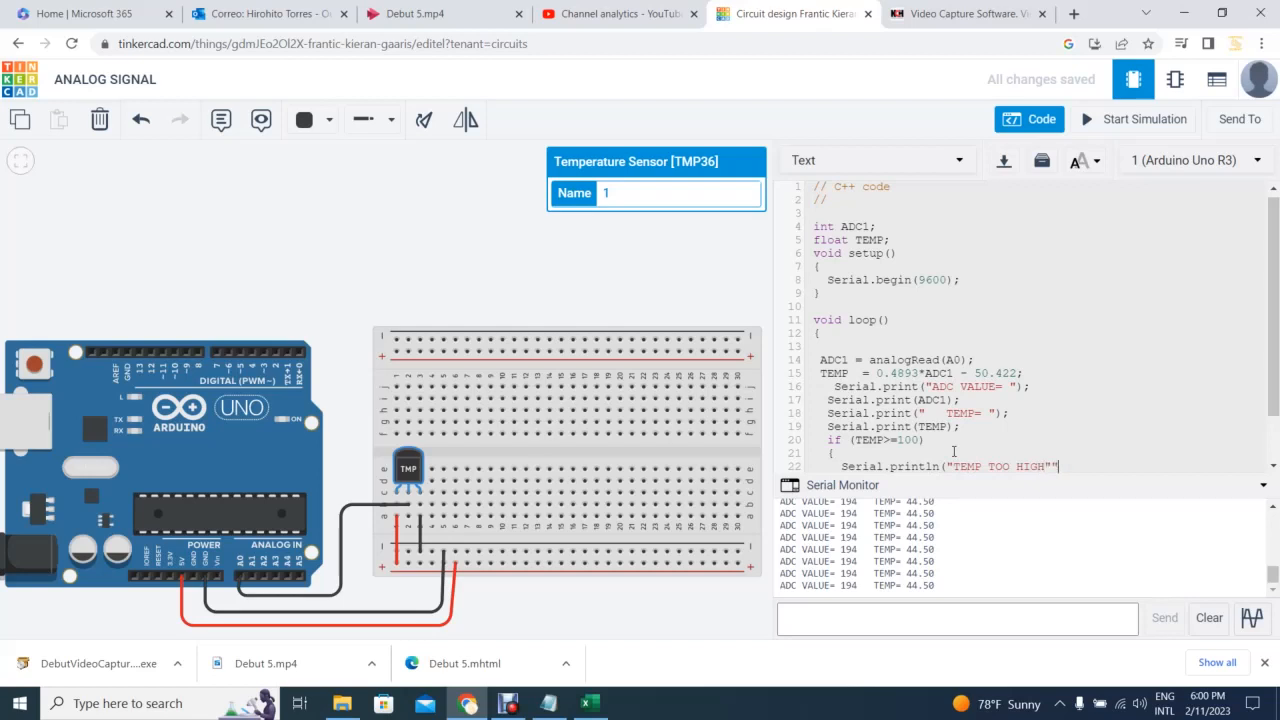
pyautogui.write('");')
pyautogui.press('Return')
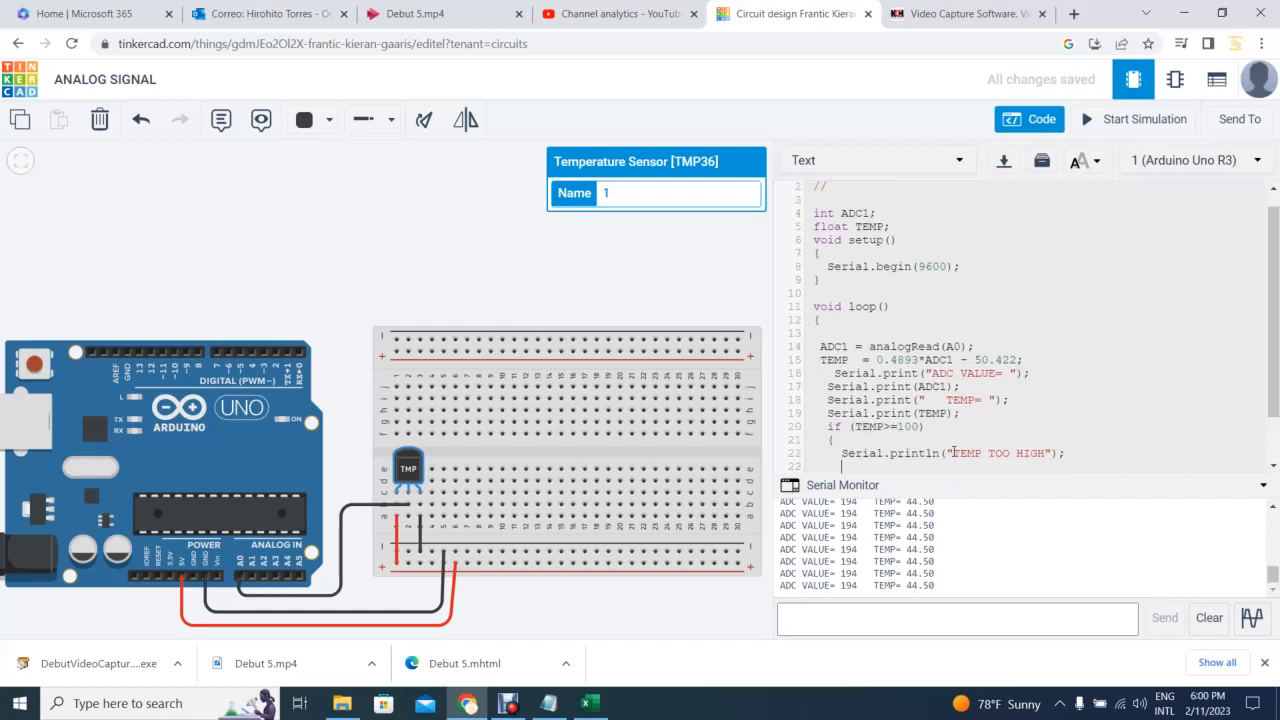
# Close the if block and begin an else block with its opening brace
pyautogui.write('}')
pyautogui.press('Return')
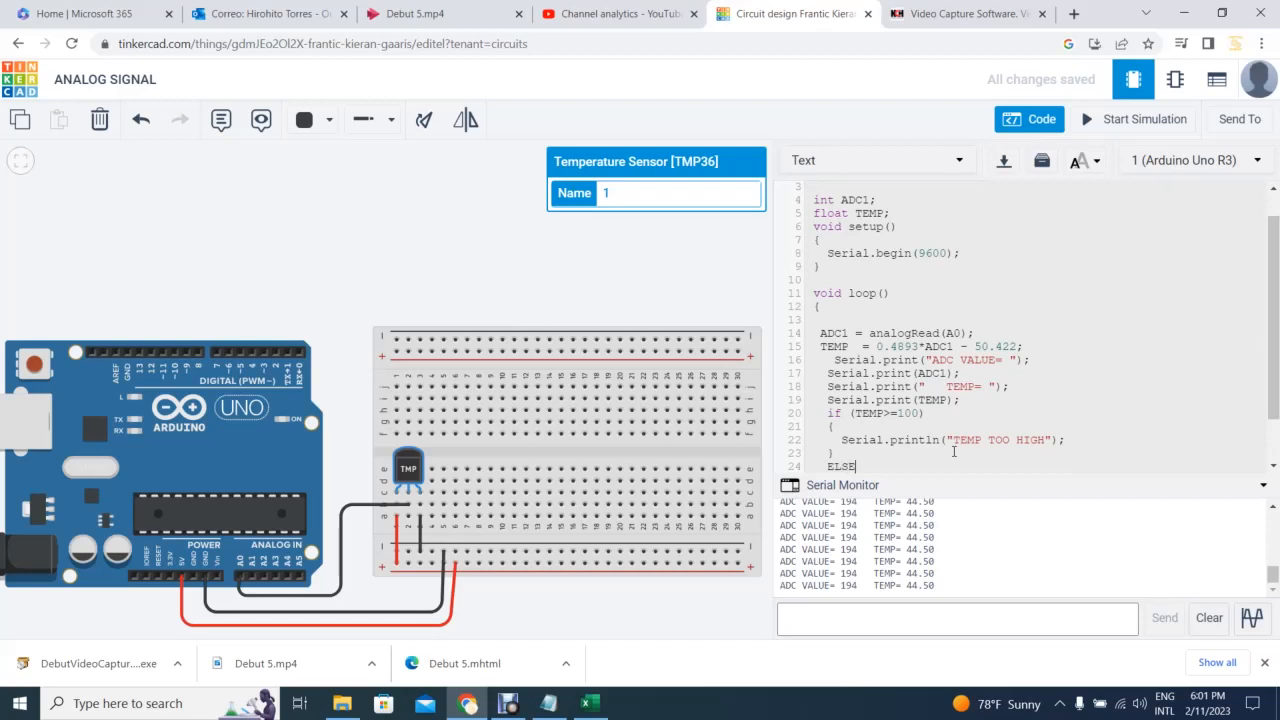
pyautogui.write('else')
pyautogui.press('Return')
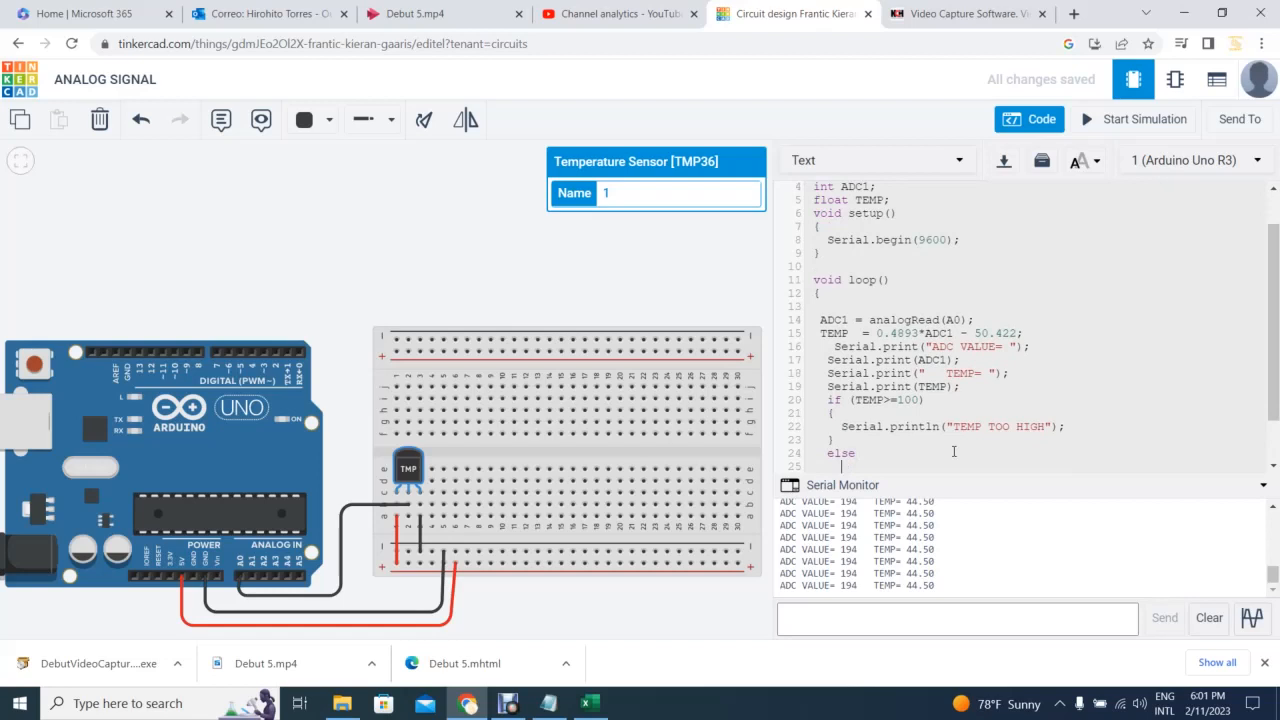
pyautogui.write('{')
pyautogui.press('Return')
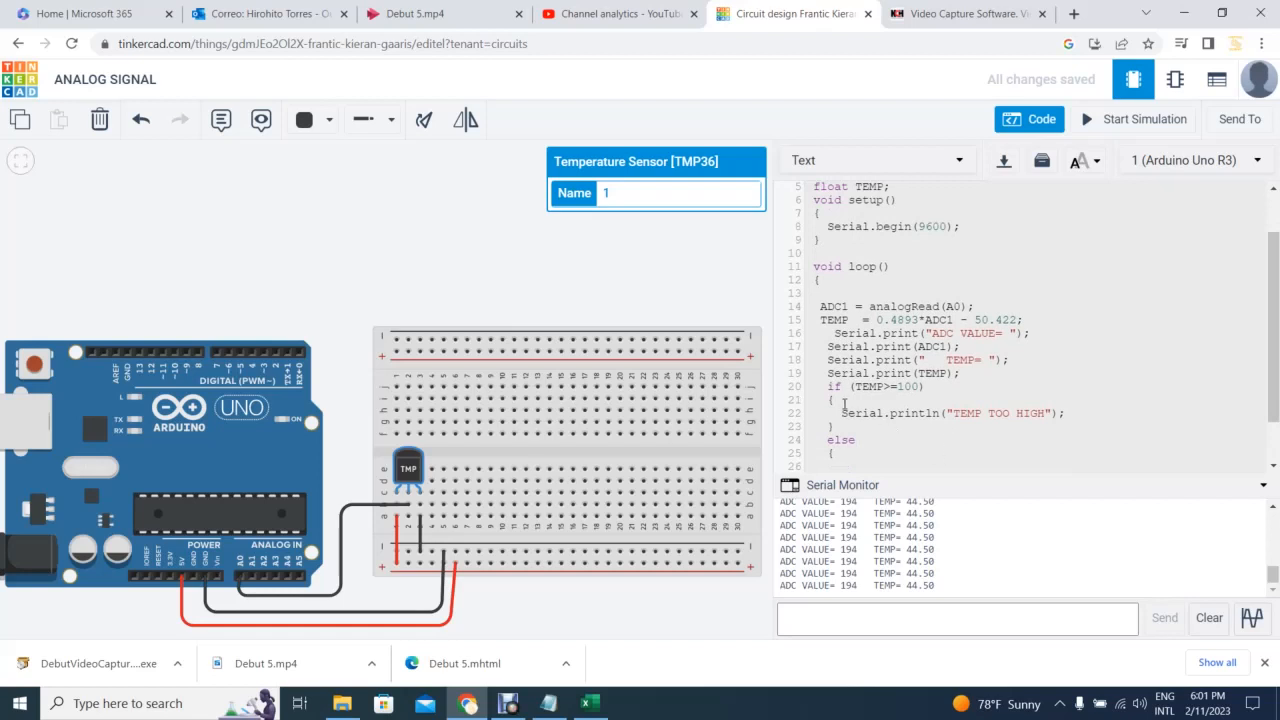
# Copy the Serial.println("TEMP TOO HIGH"); statement from the if (TEMP>=100) block
pyautogui.moveTo(843, 413); pyautogui.dragTo(1086, 420)
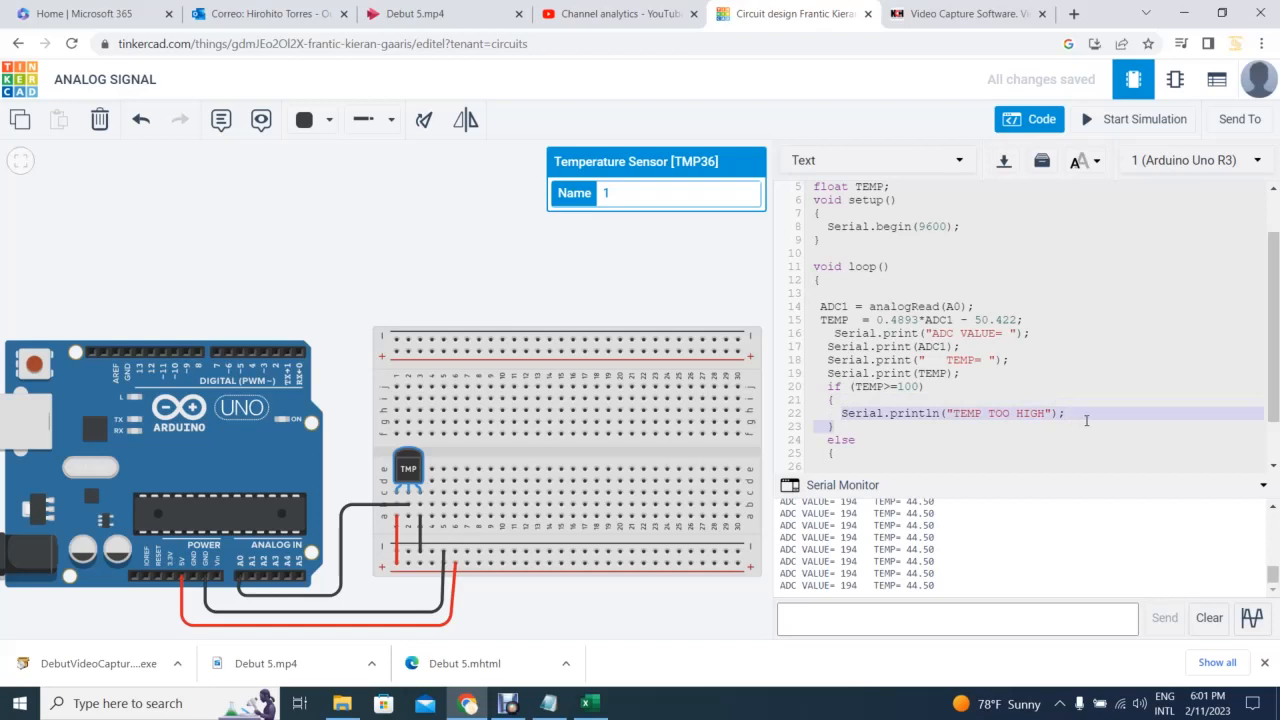
pyautogui.click(1086, 420)
pyautogui.moveTo(1067, 414); pyautogui.dragTo(841, 413)
pyautogui.hotkey('ctrl', 'c')
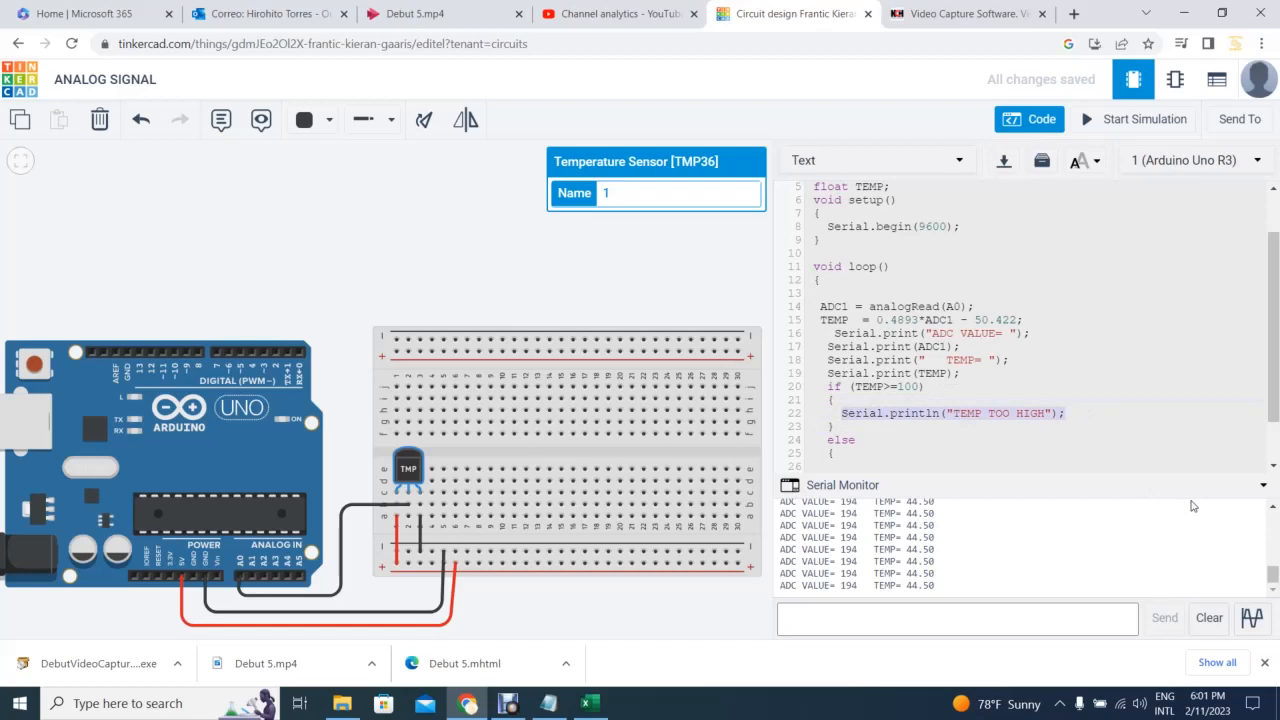
# Add the condition if(TEMP>=70) below else, ahead of the existing opening brace, with blank lines around it
pyautogui.click(909, 448)
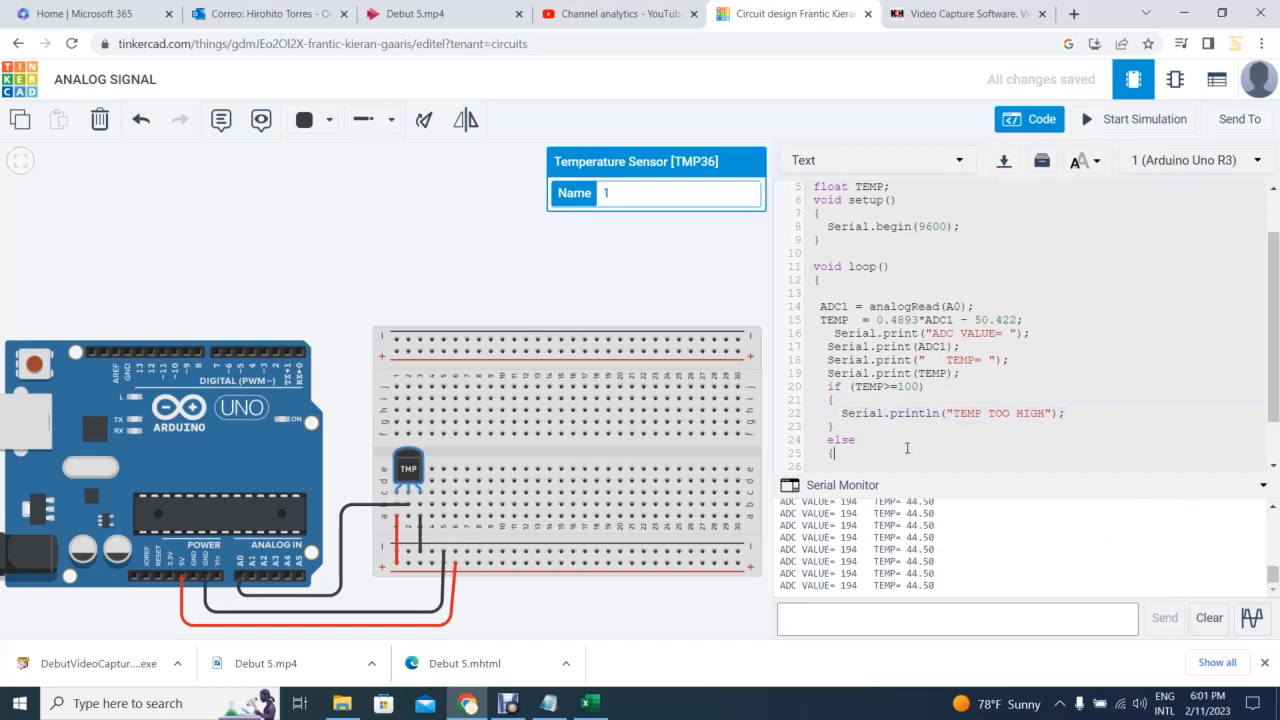
pyautogui.press('Return')
pyautogui.write('if')
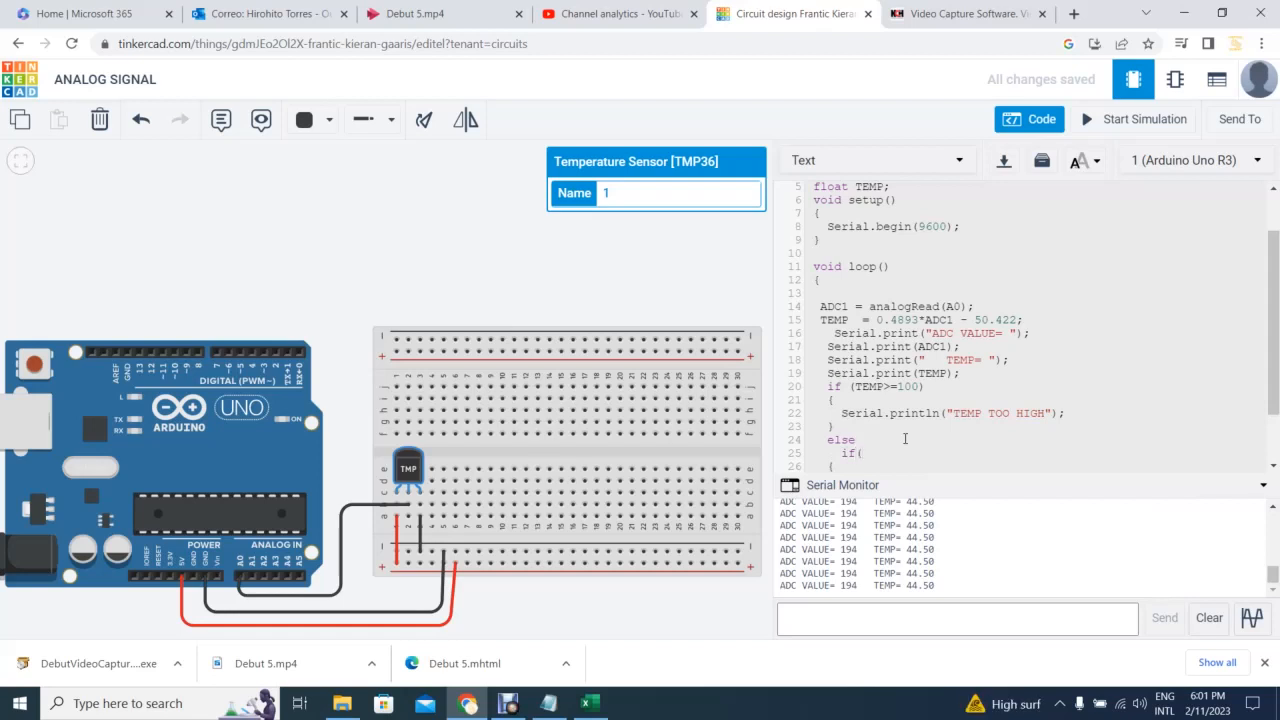
pyautogui.write('(te')
pyautogui.press('BackSpace')
pyautogui.press('BackSpace')
pyautogui.write('TEM')
pyautogui.write('P')
pyautogui.write(' ,')
pyautogui.write('<')
pyautogui.press('BackSpace')
pyautogui.press('BackSpace')
pyautogui.press('BackSpace')
pyautogui.write('P>70')
pyautogui.press('Left')
pyautogui.press('Left')
pyautogui.write('=')
pyautogui.press('BackSpace')
pyautogui.write('=70)')
pyautogui.scroll(-2, 872, 322)
pyautogui.click(877, 354)
pyautogui.press('Return')
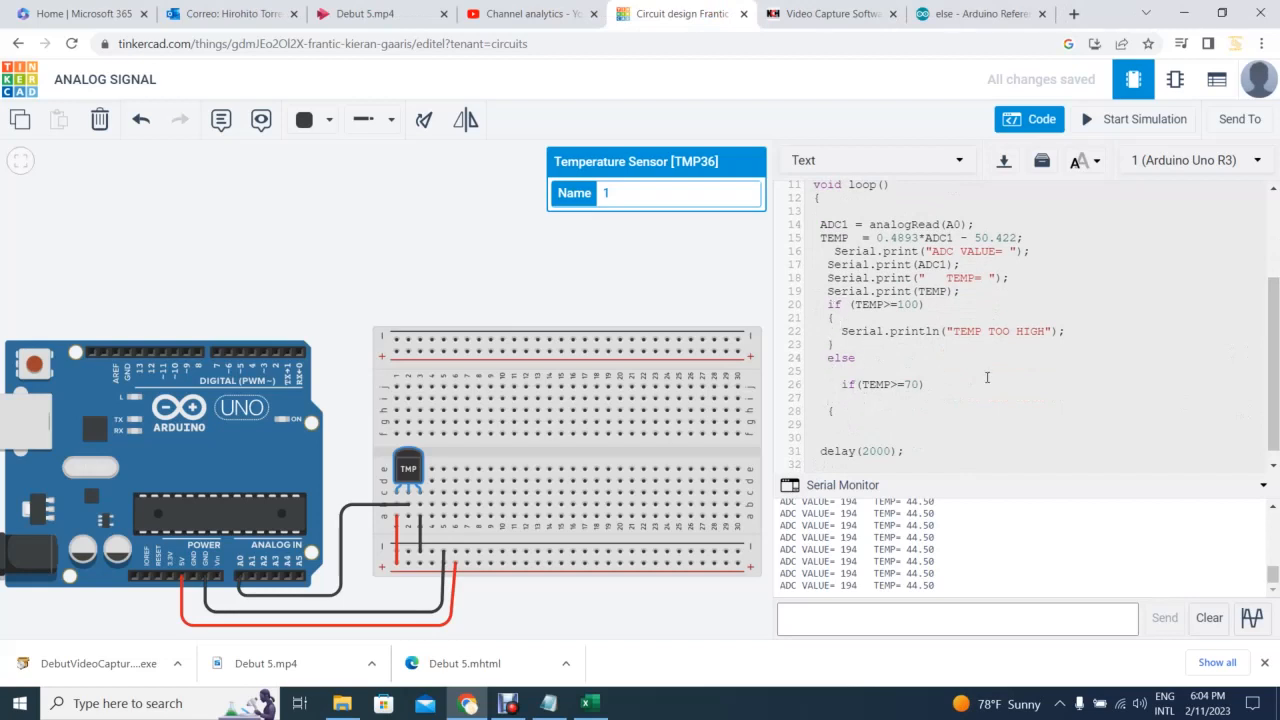
# Add an opening brace and the statement Serial.println("NORMAL TEMP"); under if(TEMP>=70), reusing the copied print line
pyautogui.write('{')
pyautogui.press('Return')
pyautogui.hotkey('ctrl', 'v')
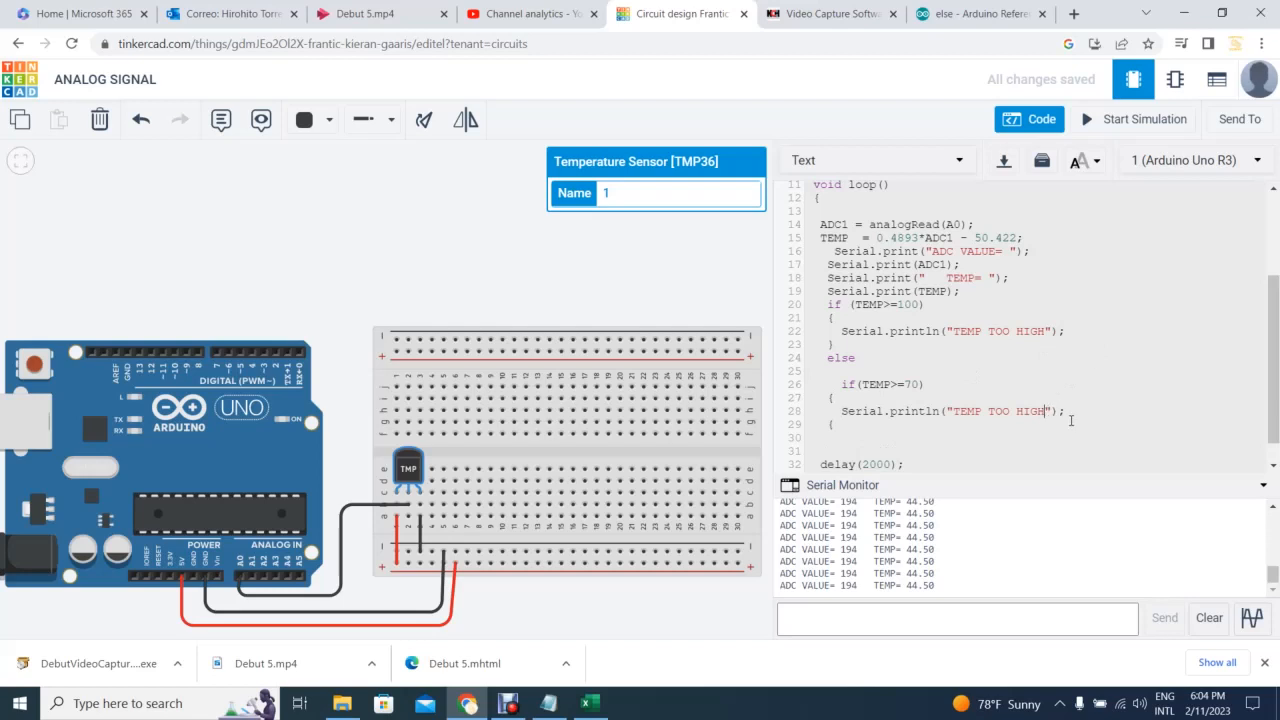
pyautogui.press('BackSpace')
pyautogui.press('BackSpace')
pyautogui.press('BackSpace')
pyautogui.press('BackSpace')
pyautogui.press('BackSpace')
pyautogui.press('BackSpace')
pyautogui.press('BackSpace')
pyautogui.press('BackSpace')
pyautogui.press('BackSpace')
pyautogui.press('BackSpace')
pyautogui.press('BackSpace')
pyautogui.press('BackSpace')
pyautogui.press('BackSpace')
pyautogui.write('NORMAL TEMP')
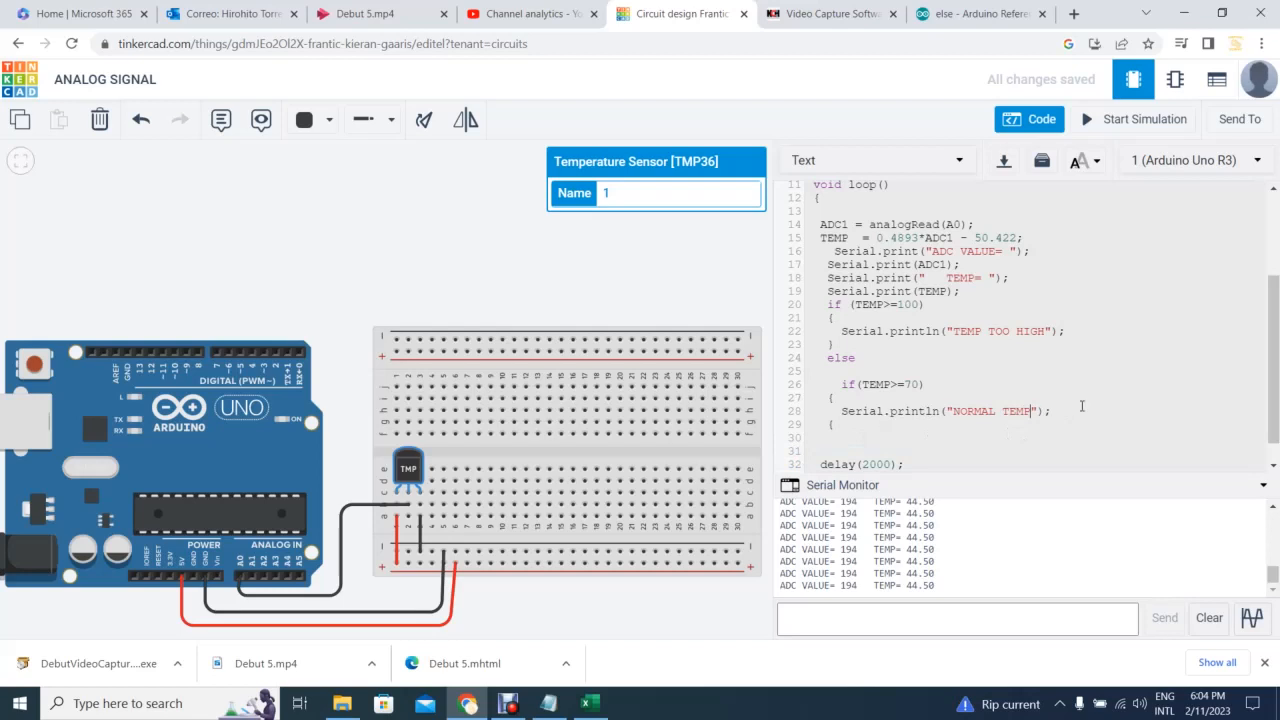
# Close the NORMAL TEMP block with a brace and add another else below it
pyautogui.click(1080, 411)
pyautogui.press('Return')
pyautogui.write('}')
pyautogui.press('Return')
pyautogui.write('ELSE')
pyautogui.press('BackSpace')
pyautogui.press('BackSpace')
pyautogui.press('BackSpace')
pyautogui.press('BackSpace')
pyautogui.write('else')
pyautogui.press('Return')
# Add the condition if(TEMP < 70) with an opening brace under the second else
pyautogui.write('if')
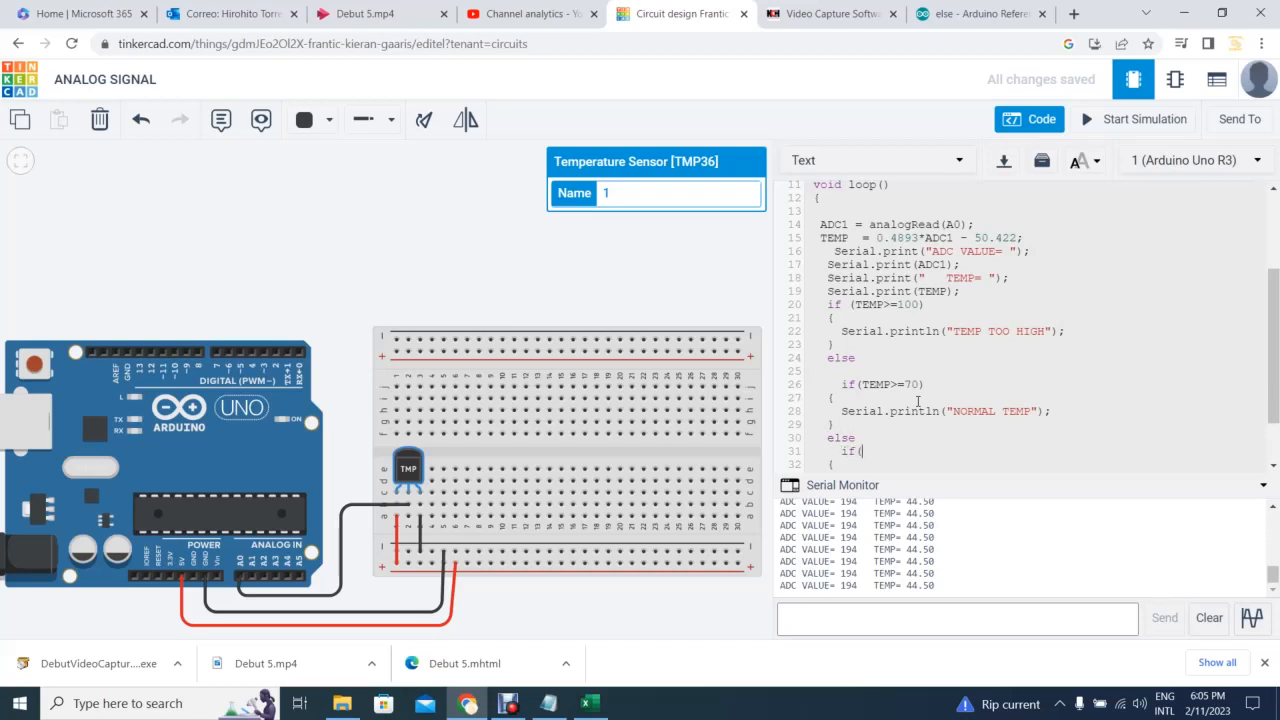
pyautogui.write('(EMP')
pyautogui.press('BackSpace')
pyautogui.press('BackSpace')
pyautogui.press('BackSpace')
pyautogui.write('TEMP < 70)')
pyautogui.press('Return')
pyautogui.write('{')
# Paste the copied print statement into the if(TEMP < 70) block and change its message to TEMP BELOW NORMAL
pyautogui.scroll(-1, 1277, 313)
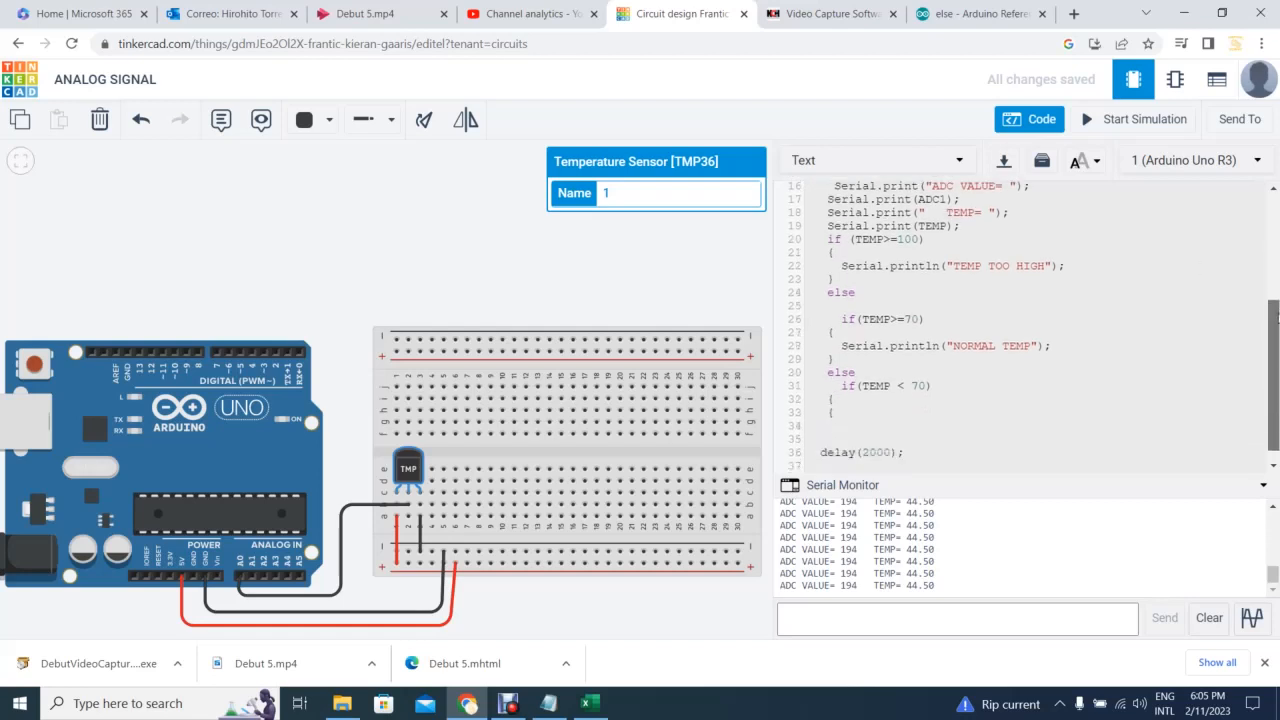
pyautogui.scroll(-1, 1277, 313)
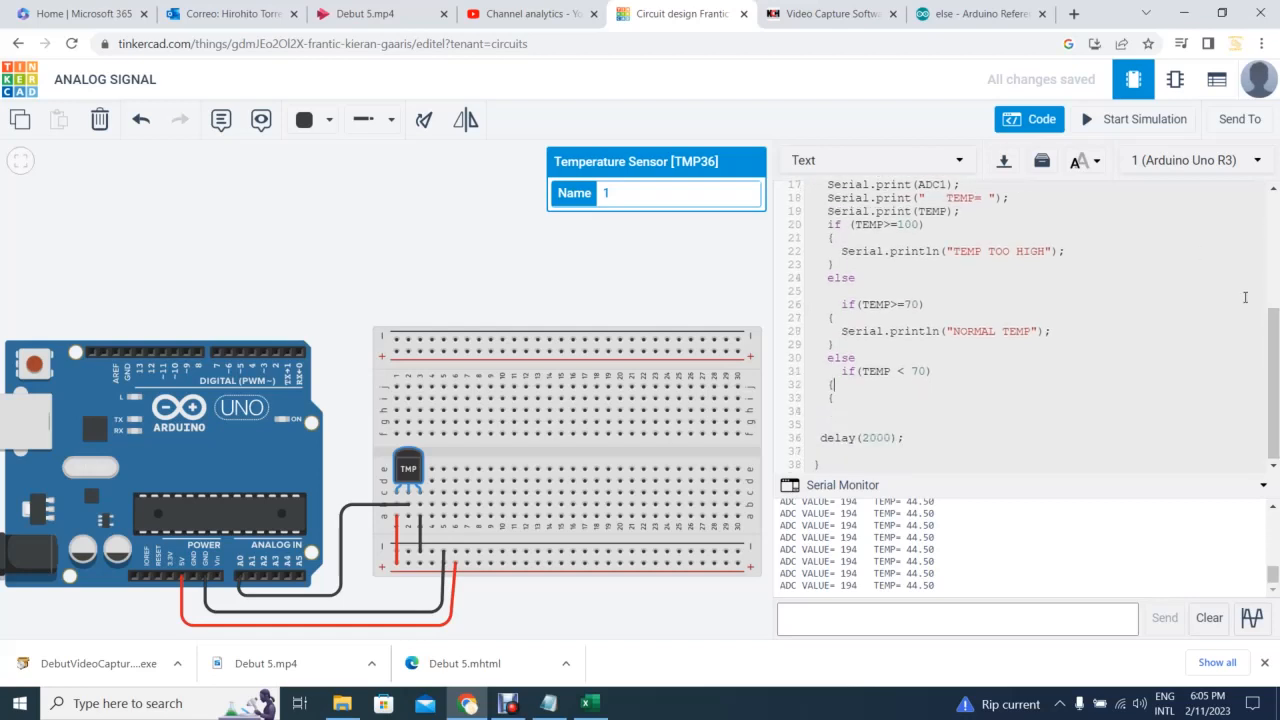
pyautogui.press('Return')
pyautogui.hotkey('ctrl', 'v')
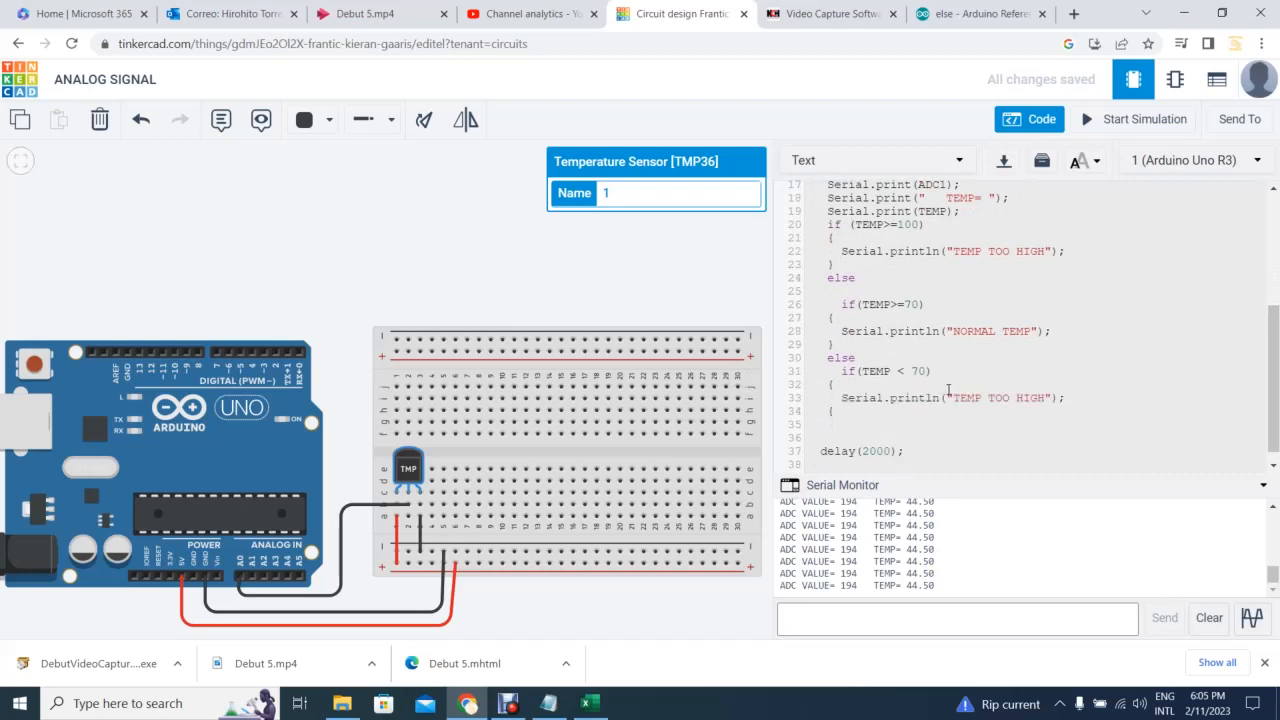
pyautogui.click(1046, 398)
pyautogui.press('BackSpace')
pyautogui.press('BackSpace')
pyautogui.press('BackSpace')
pyautogui.press('BackSpace')
pyautogui.press('BackSpace')
pyautogui.press('BackSpace')
pyautogui.press('BackSpace')
pyautogui.press('BackSpace')
pyautogui.press('BackSpace')
pyautogui.press('BackSpace')
pyautogui.press('BackSpace')
pyautogui.press('BackSpace')
pyautogui.press('BackSpace')
pyautogui.write('temp below')
pyautogui.press('BackSpace')
pyautogui.press('BackSpace')
pyautogui.press('BackSpace')
pyautogui.press('BackSpace')
pyautogui.press('BackSpace')
pyautogui.press('BackSpace')
pyautogui.press('BackSpace')
pyautogui.press('BackSpace')
pyautogui.press('BackSpace')
pyautogui.press('BackSpace')
pyautogui.write('TEMP BELOW NORMAL')
# Review the sketch from the variable declarations through the three temperature message branches and the delay
pyautogui.scroll(-1, 975, 335)
pyautogui.click(807, 452)
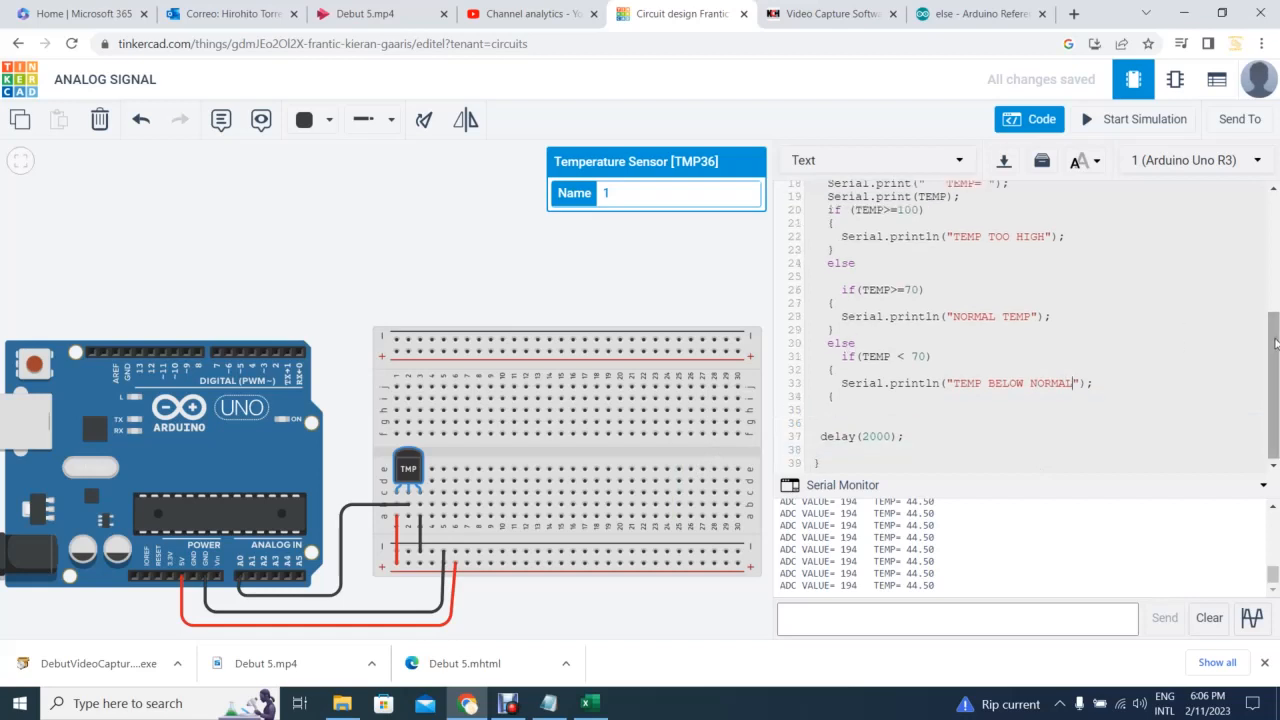
pyautogui.moveTo(1272, 346); pyautogui.dragTo(1271, 302)
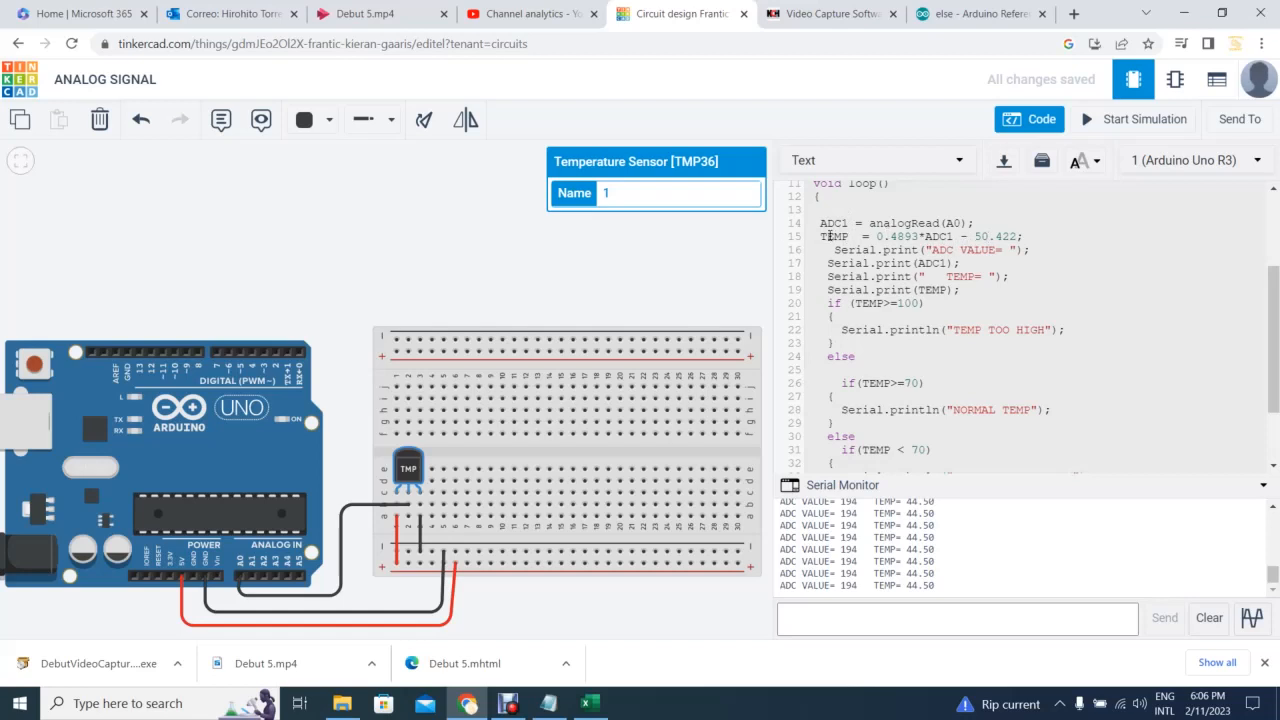
pyautogui.click(836, 250)
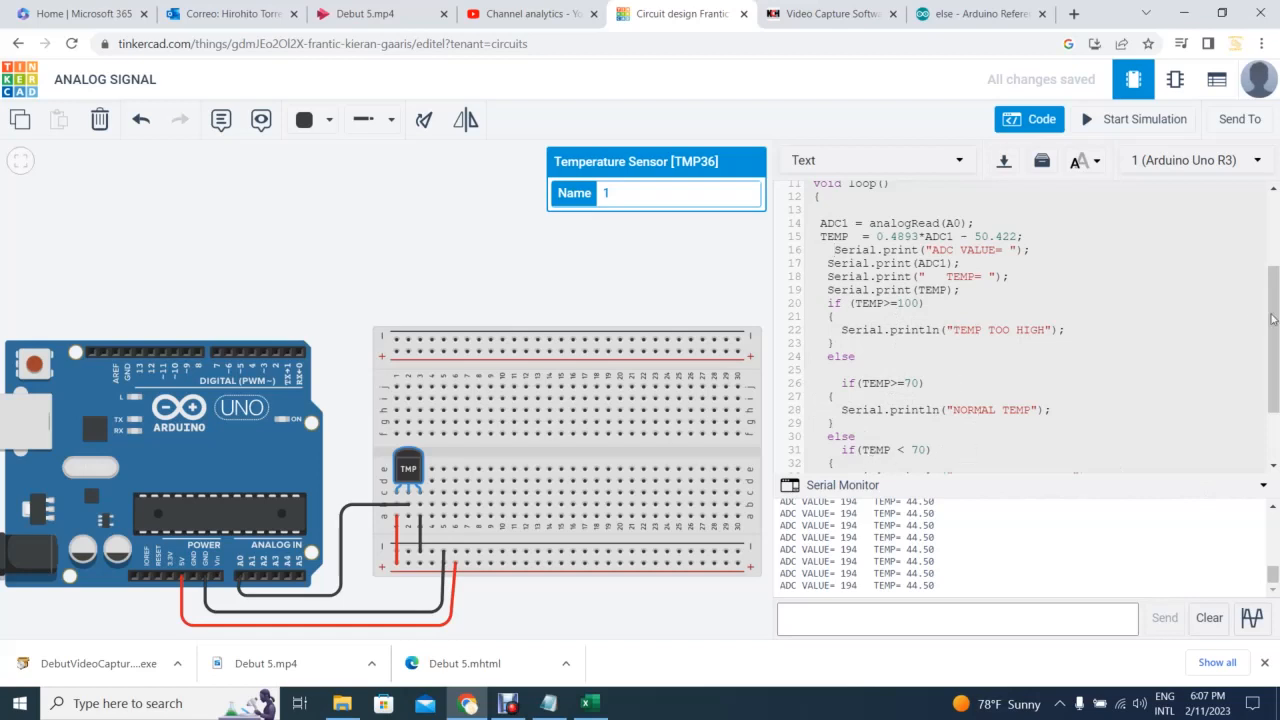
pyautogui.scroll(-3, 1250, 360)
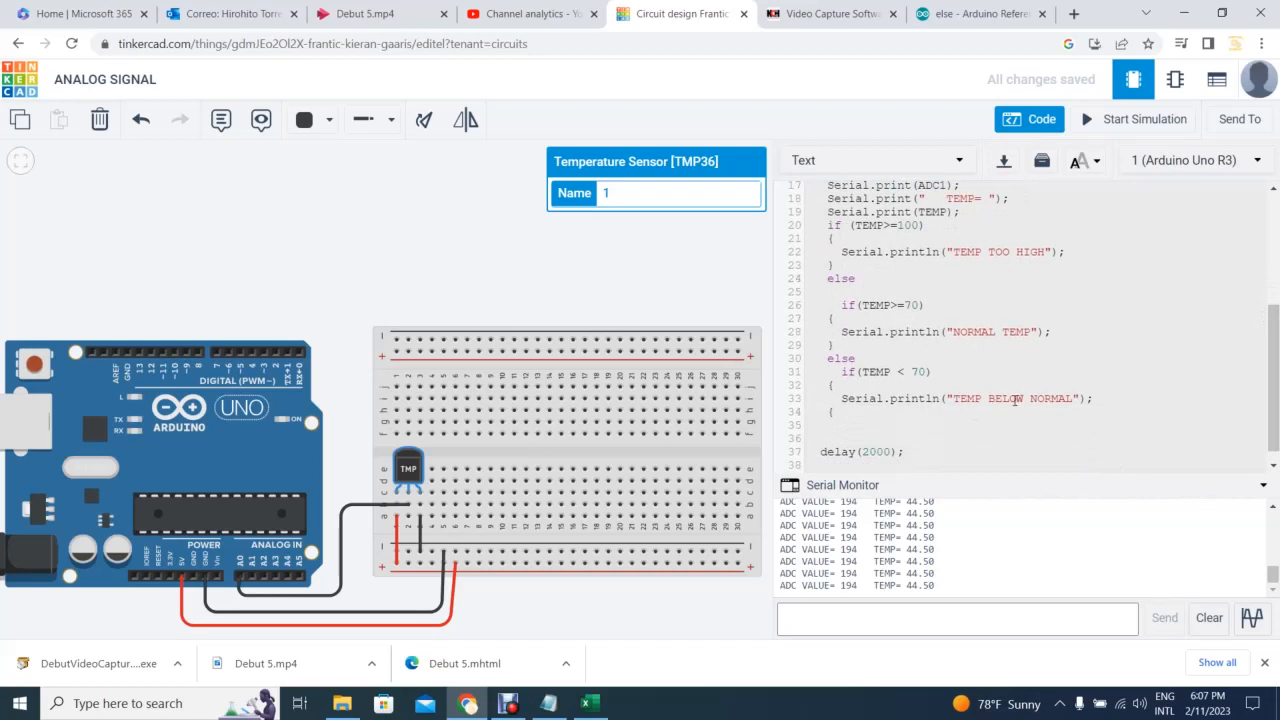
pyautogui.click(839, 435)
pyautogui.moveTo(1277, 341); pyautogui.dragTo(1275, 190)
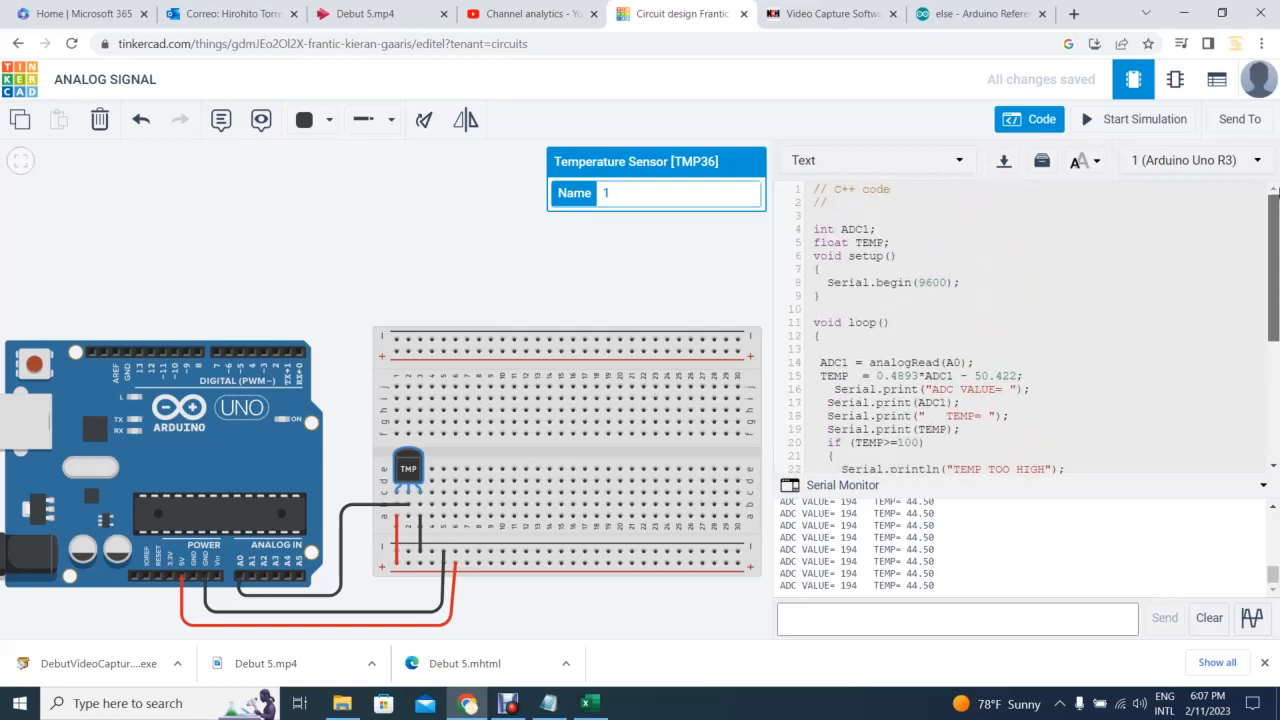
pyautogui.moveTo(1277, 237); pyautogui.dragTo(1277, 296)
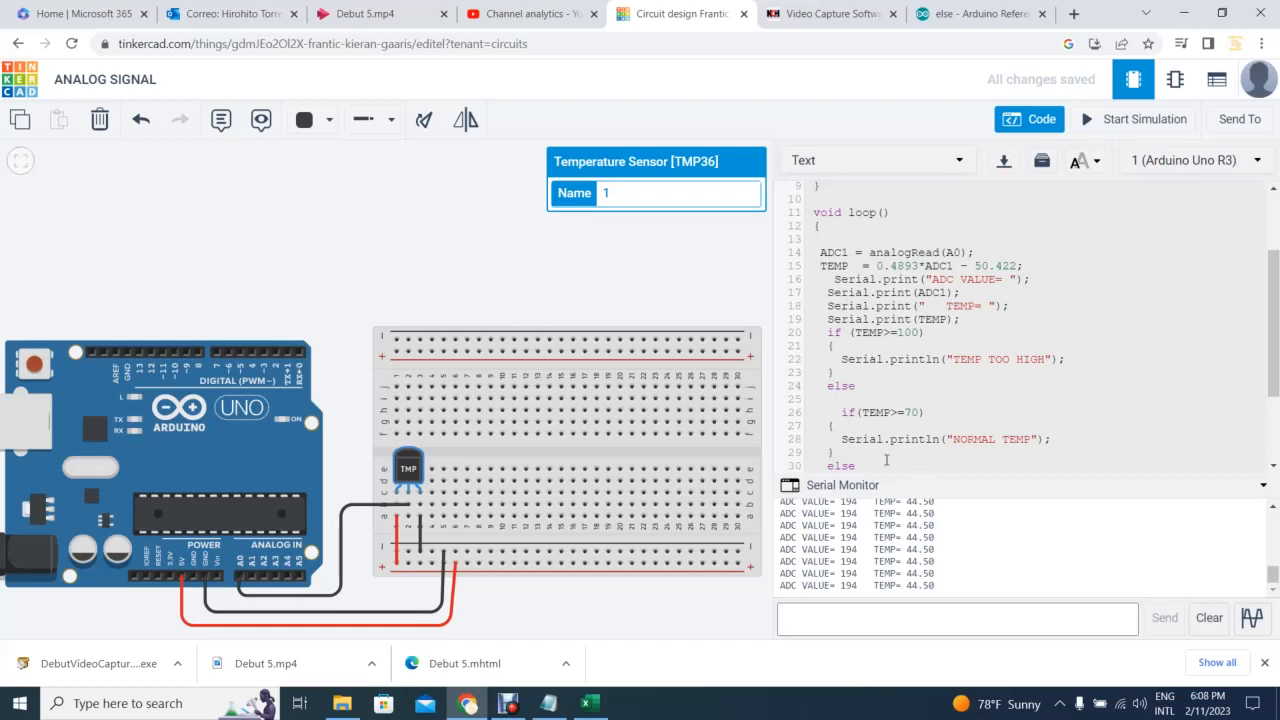
pyautogui.scroll(-2, 813, 405)
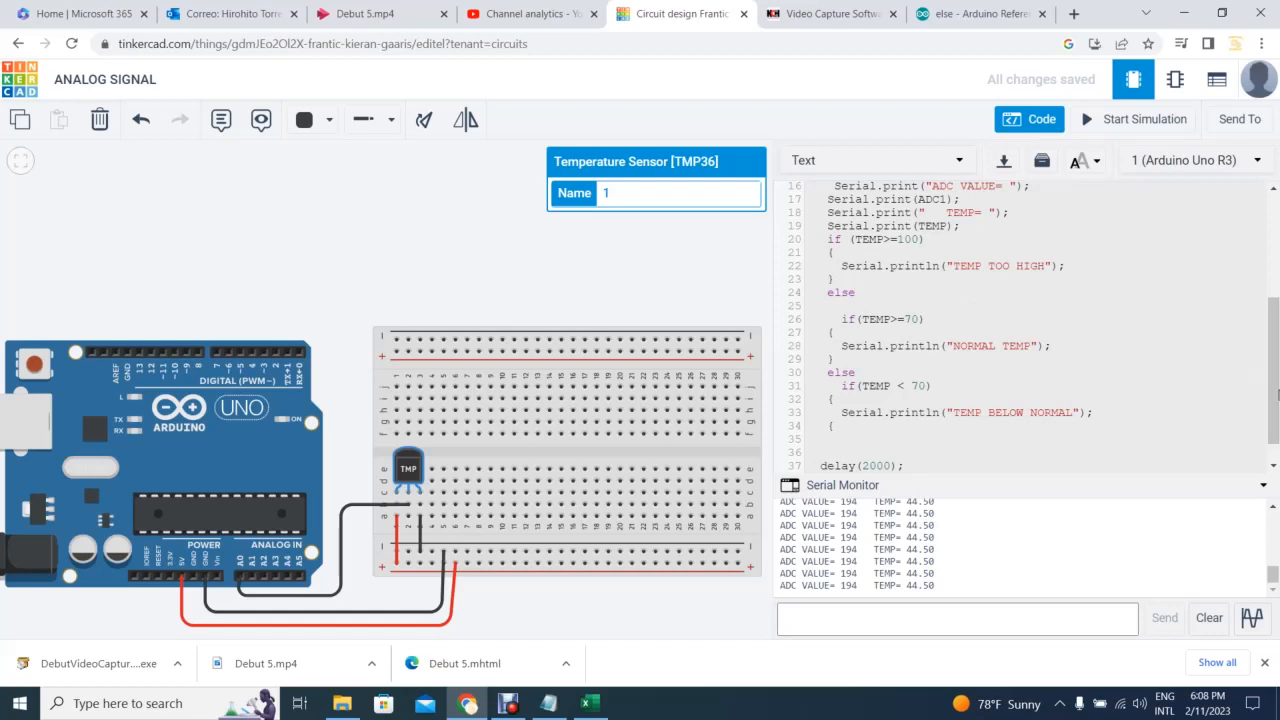
# Clear the serial monitor output and try to start the simulation
pyautogui.click(1205, 614)
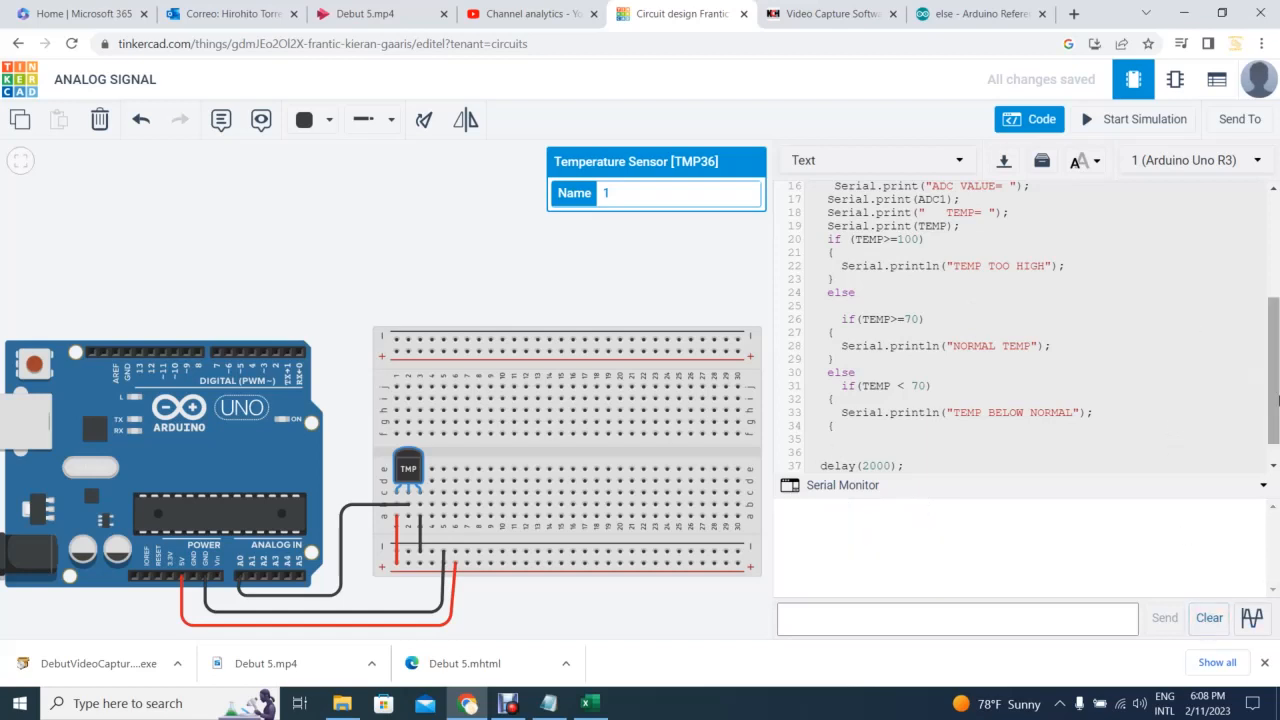
pyautogui.moveTo(1273, 397); pyautogui.dragTo(1277, 528)
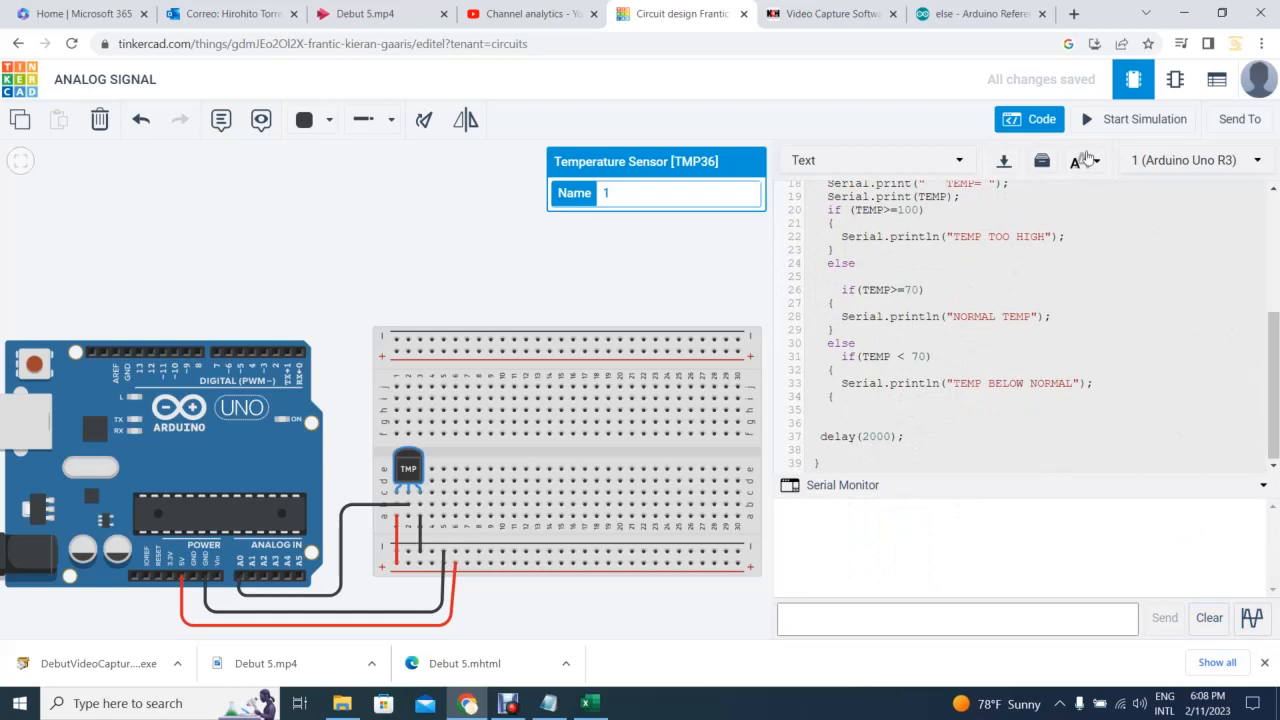
pyautogui.click(1123, 121)
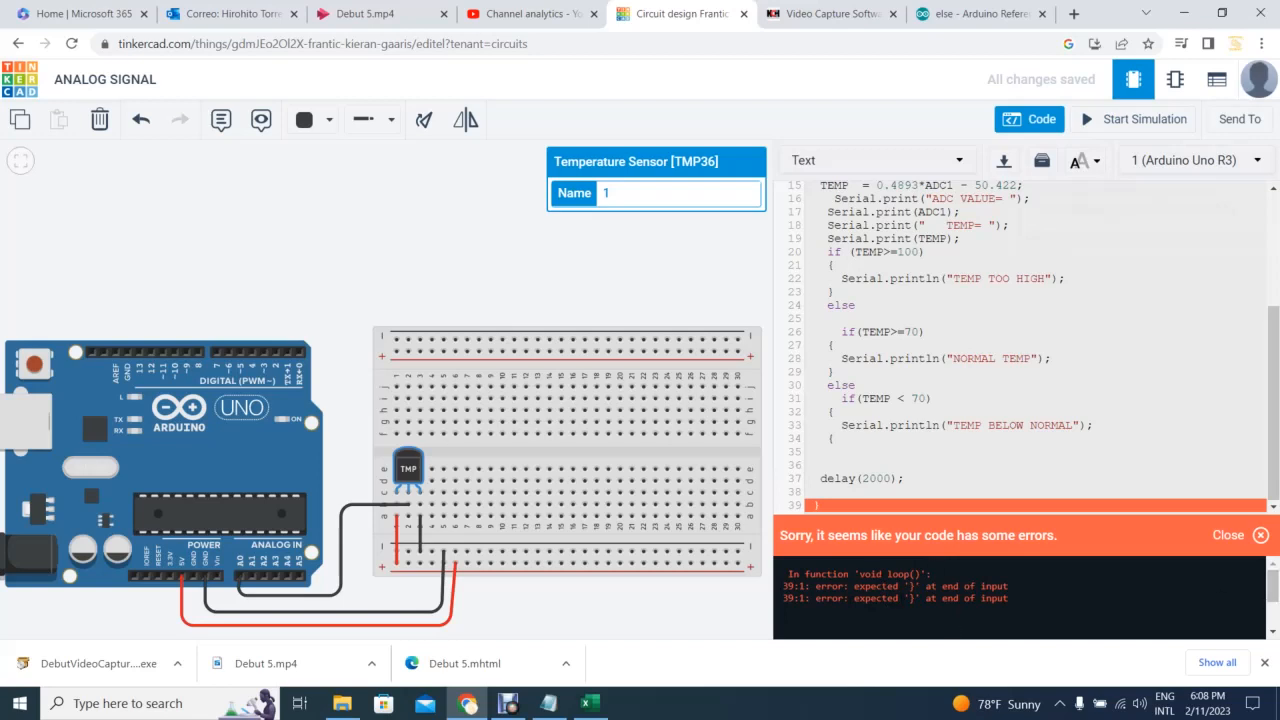
# Insert a blank line above if (TEMP>=100) and replace the brace after the TEMP BELOW NORMAL statement with a closing brace
pyautogui.moveTo(1262, 345); pyautogui.dragTo(1272, 319)
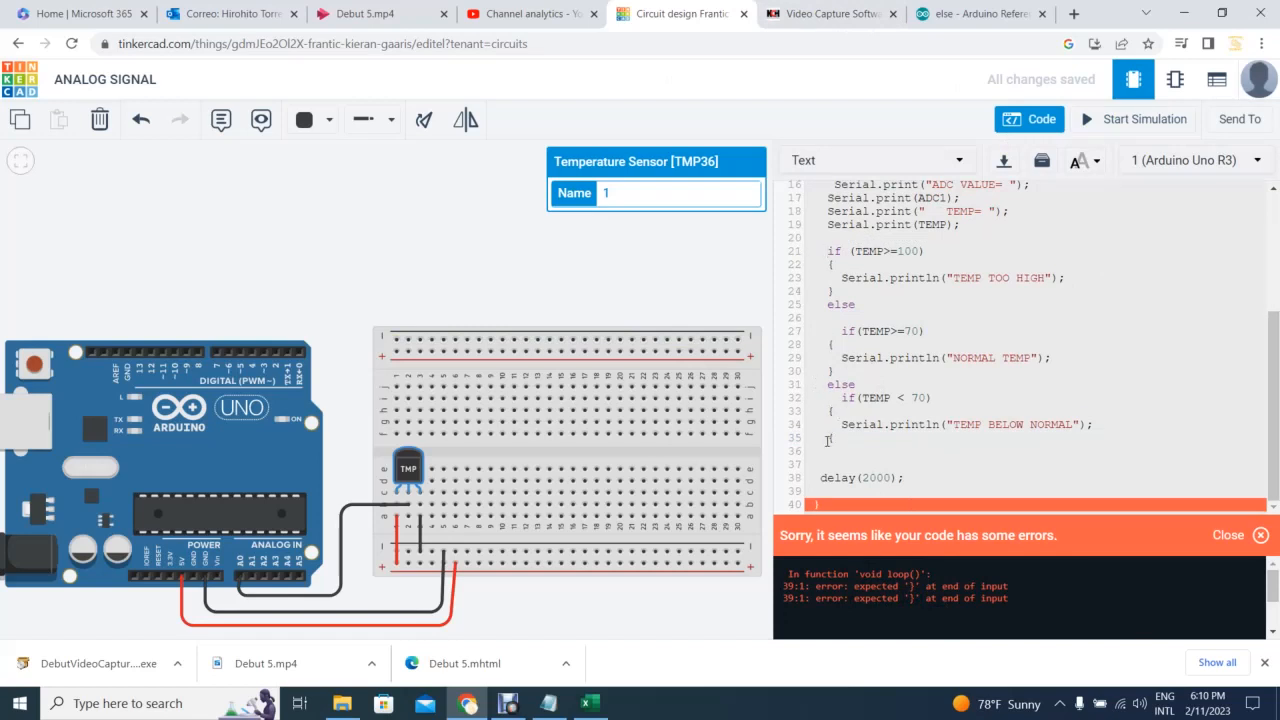
pyautogui.click(834, 437)
pyautogui.press('BackSpace')
pyautogui.scroll(4, 1270, 372)
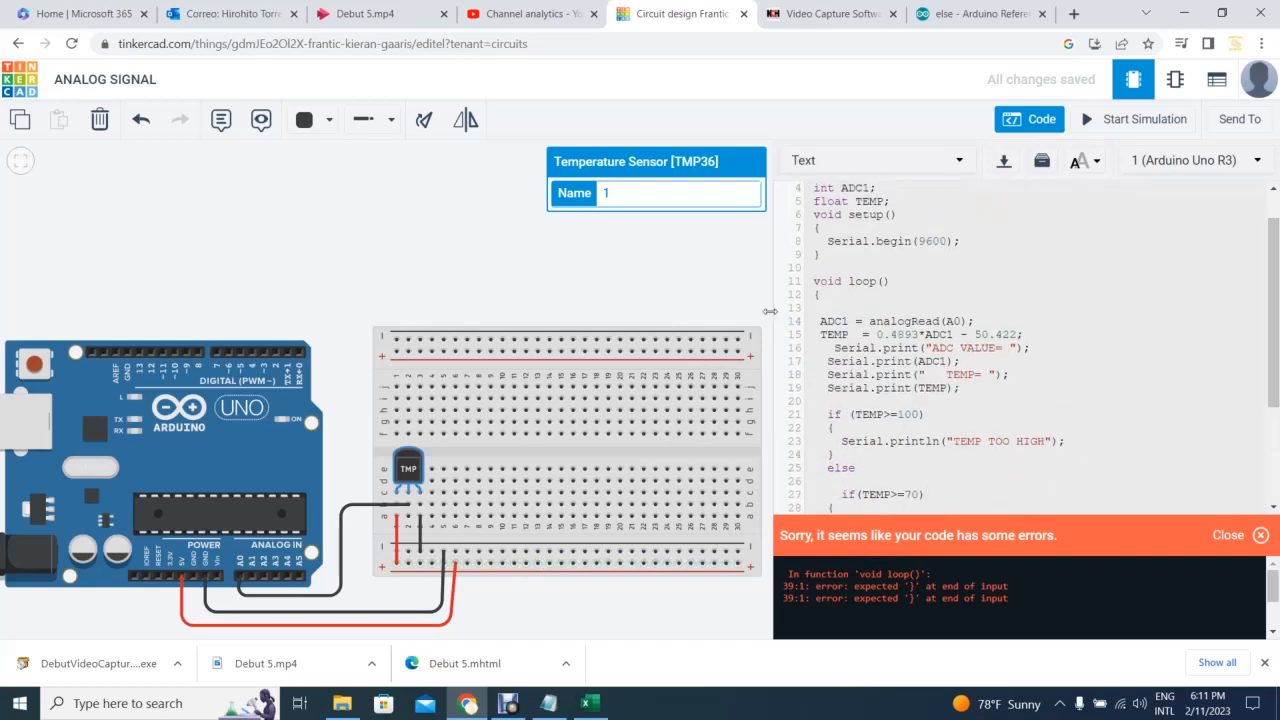
pyautogui.scroll(-4, 1278, 272)
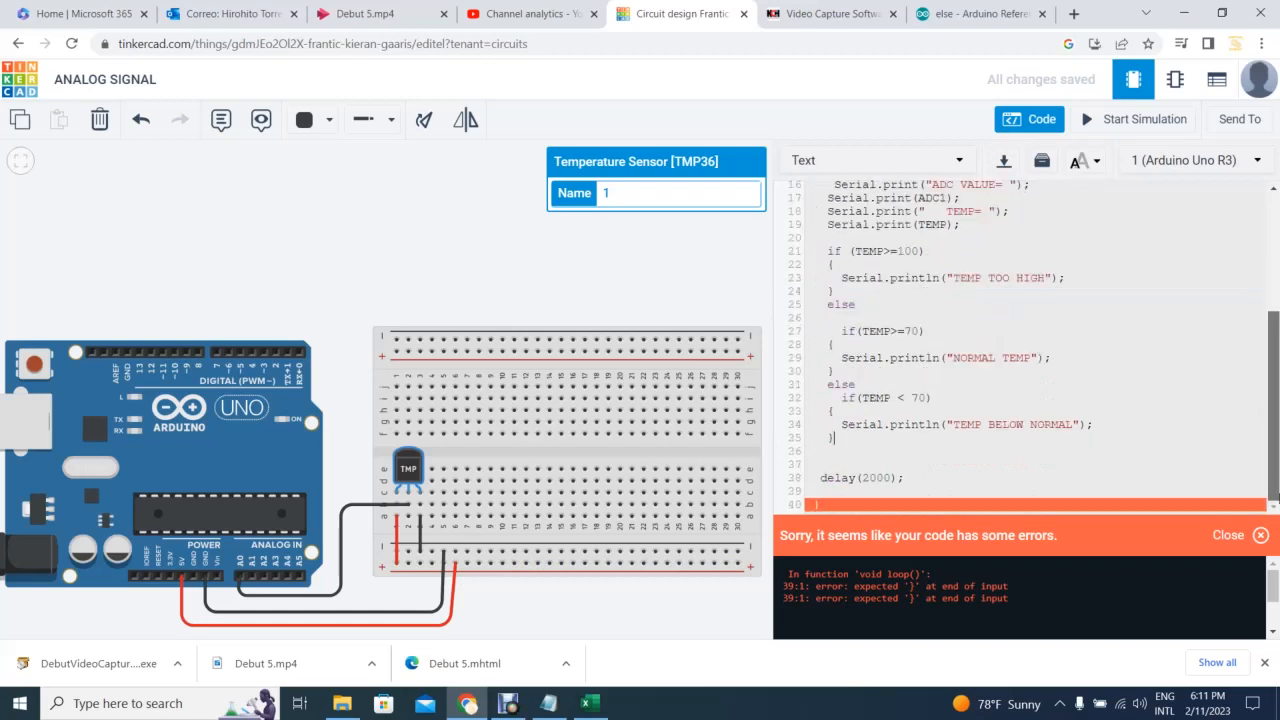
# Start the simulation and open the serial monitor to check the printed messages
pyautogui.click(1128, 121)
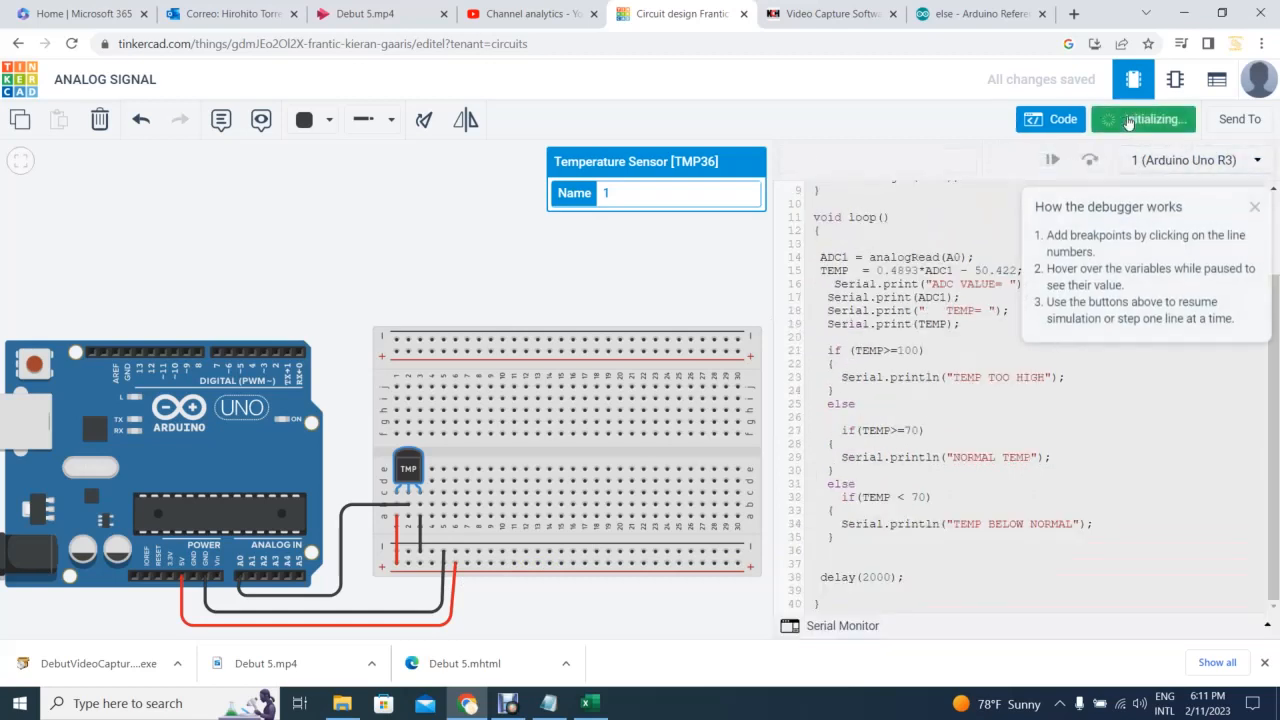
pyautogui.click(783, 628)
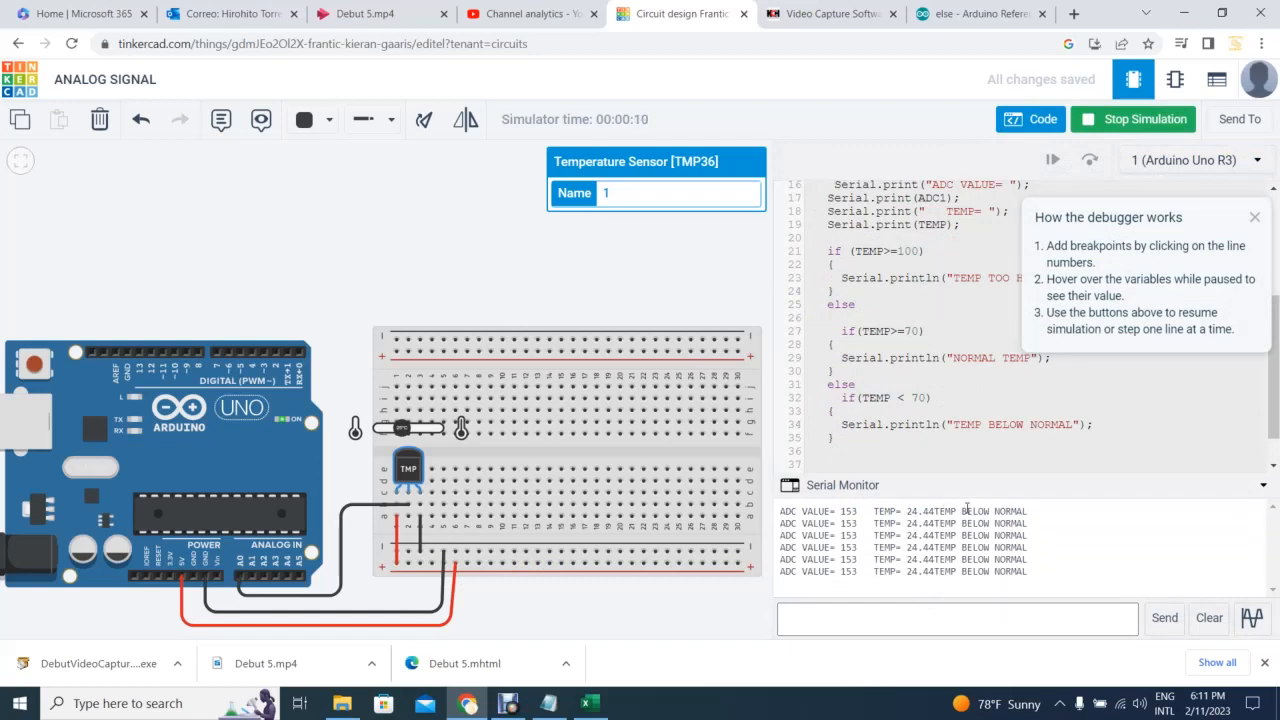
# Stop the simulation and add two leading spaces inside the quotes of all three temperature messages
pyautogui.click(1112, 131)
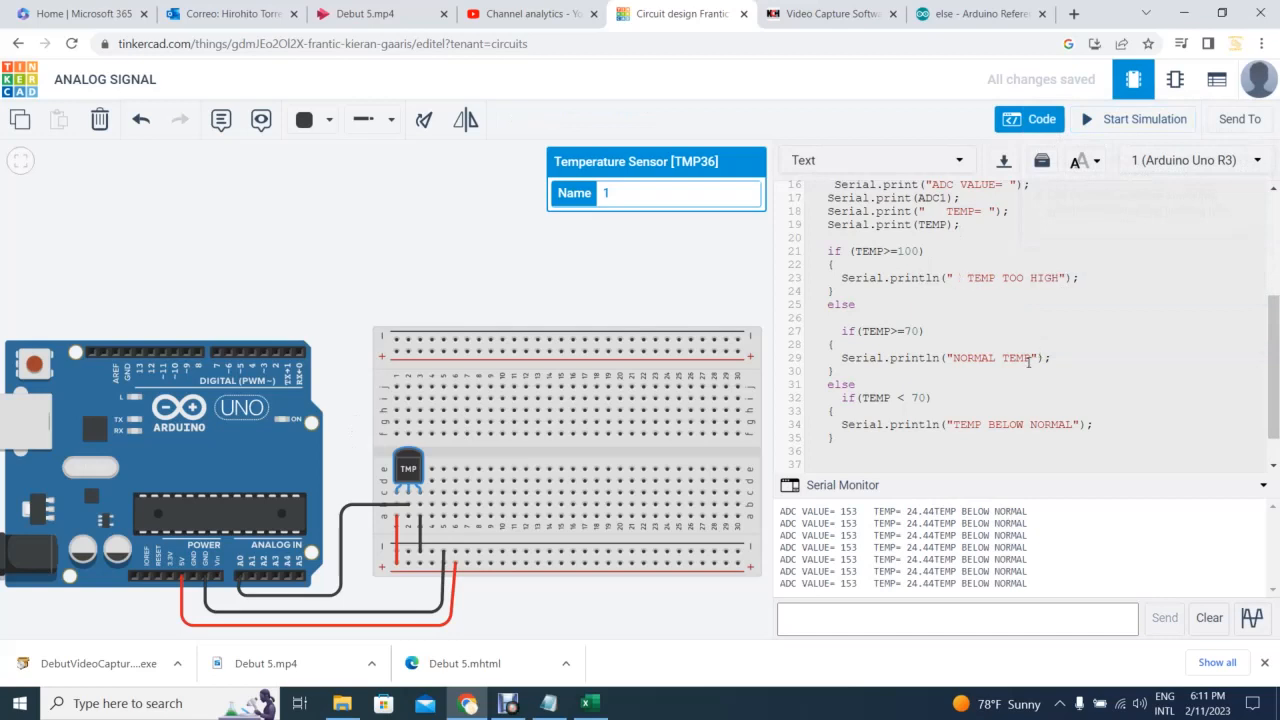
pyautogui.click(952, 357)
pyautogui.click(952, 424)
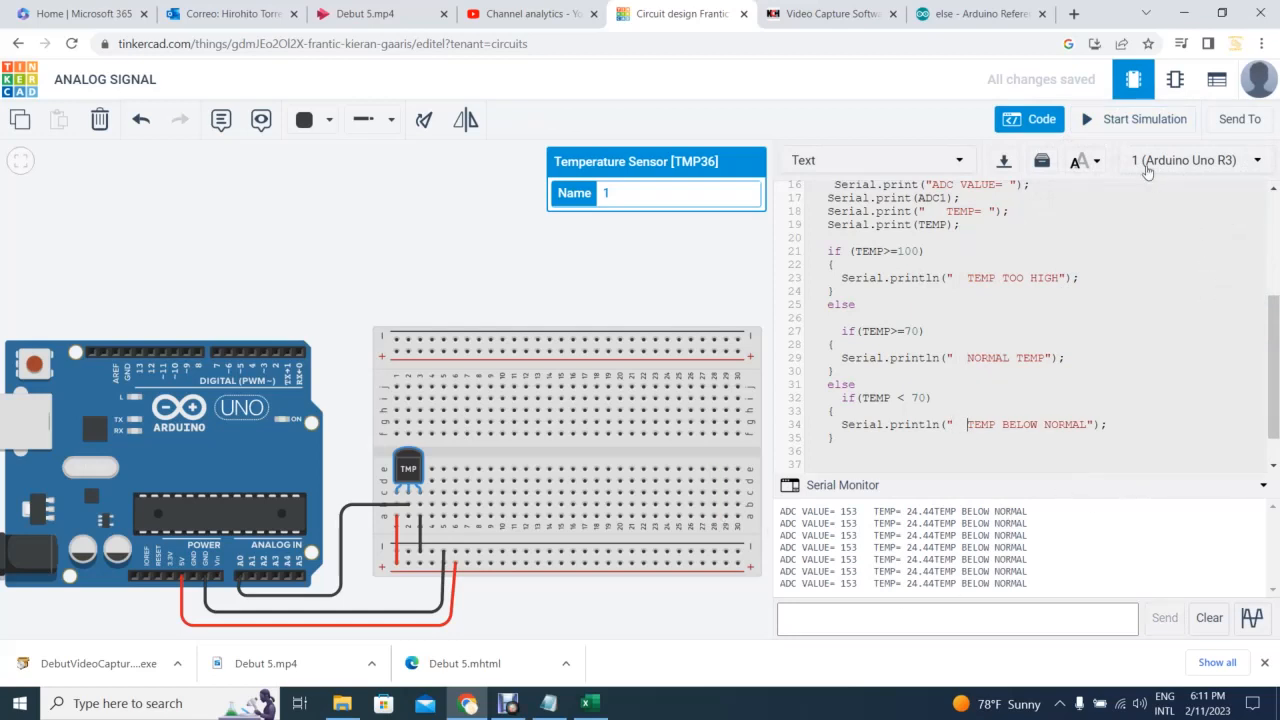
# Clear the serial monitor output and restart the simulation
pyautogui.click(1211, 620)
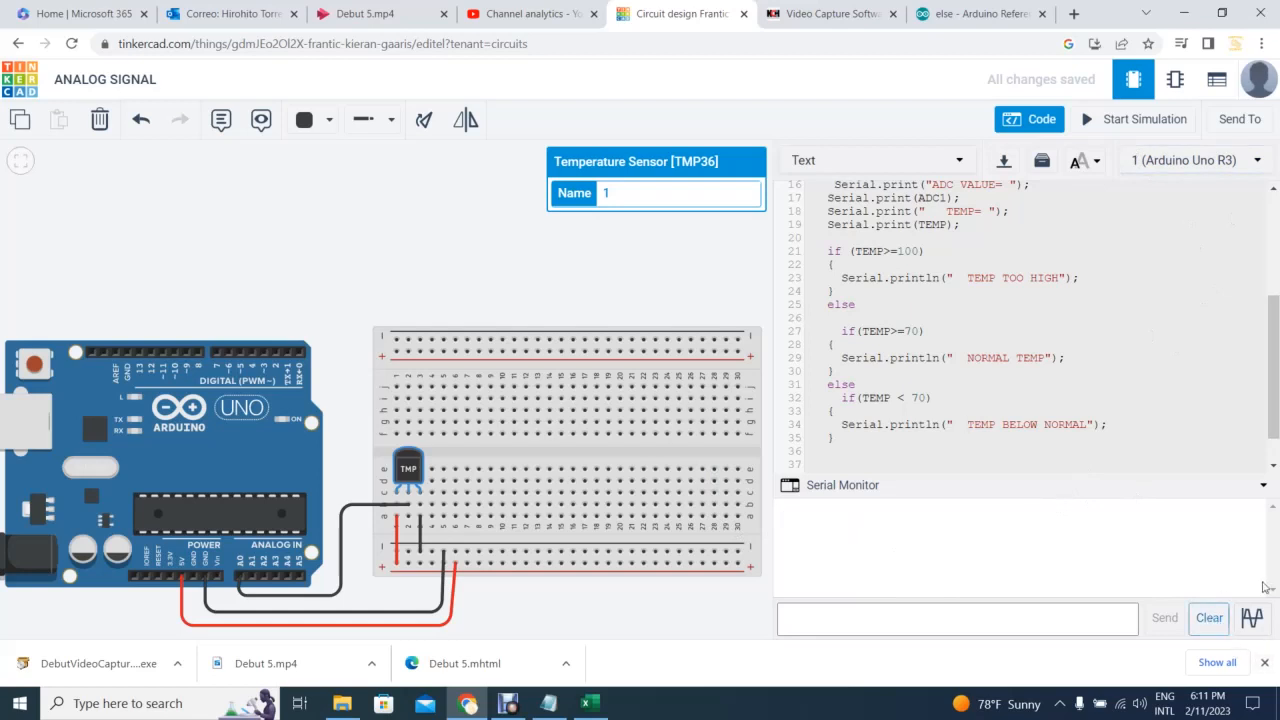
pyautogui.click(1120, 126)
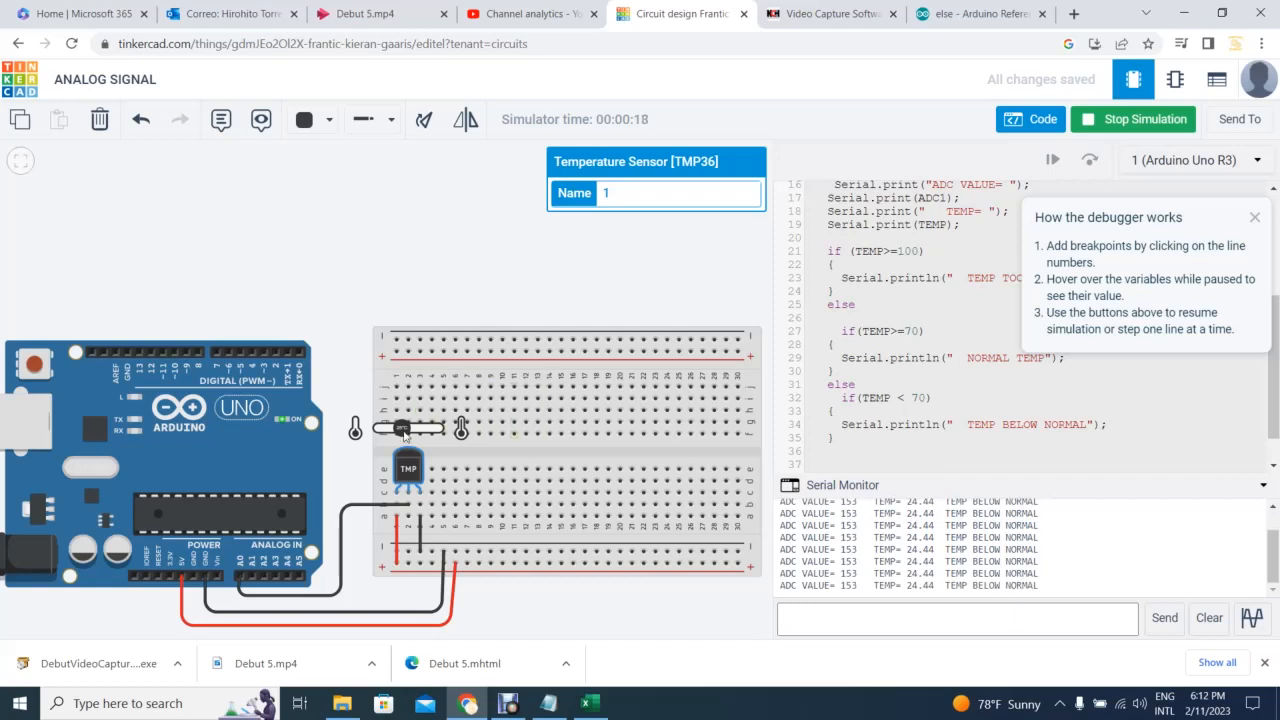
# Raise the simulated TMP36 temperature to about 125 °C, then lower it to about 92 °C to test the messages
pyautogui.moveTo(401, 428); pyautogui.dragTo(440, 428)
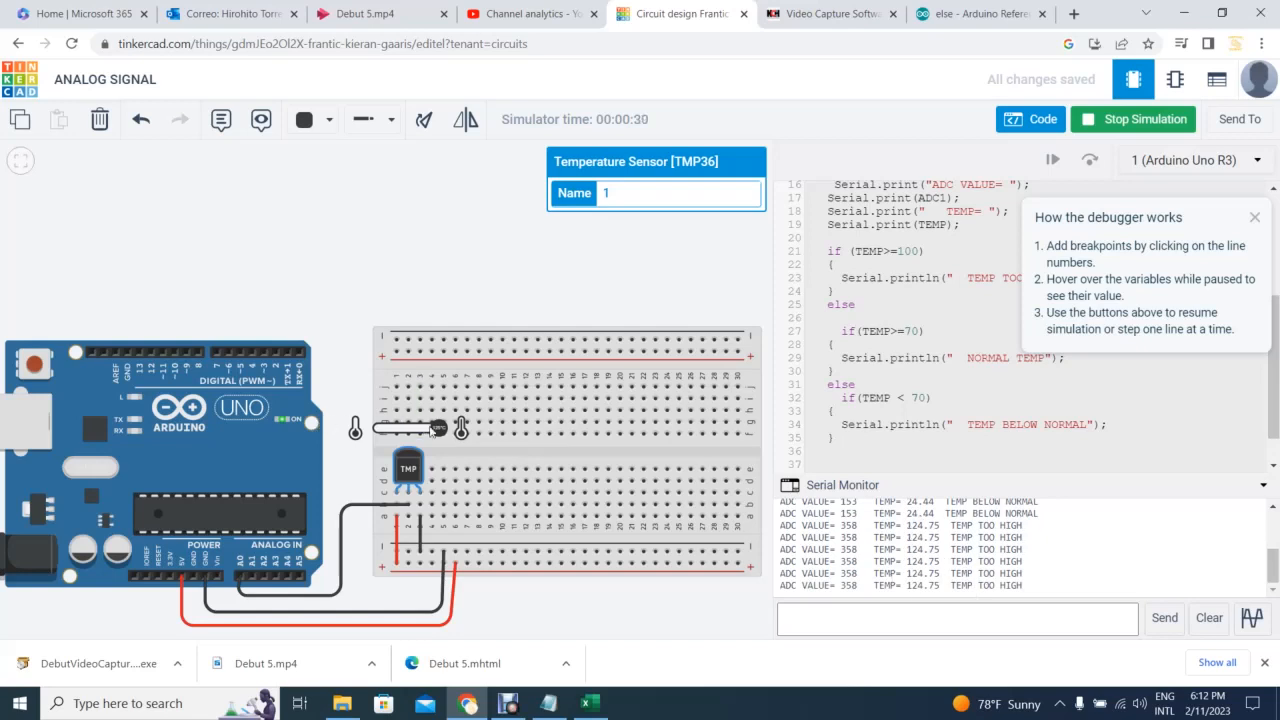
pyautogui.moveTo(438, 429); pyautogui.dragTo(428, 435)
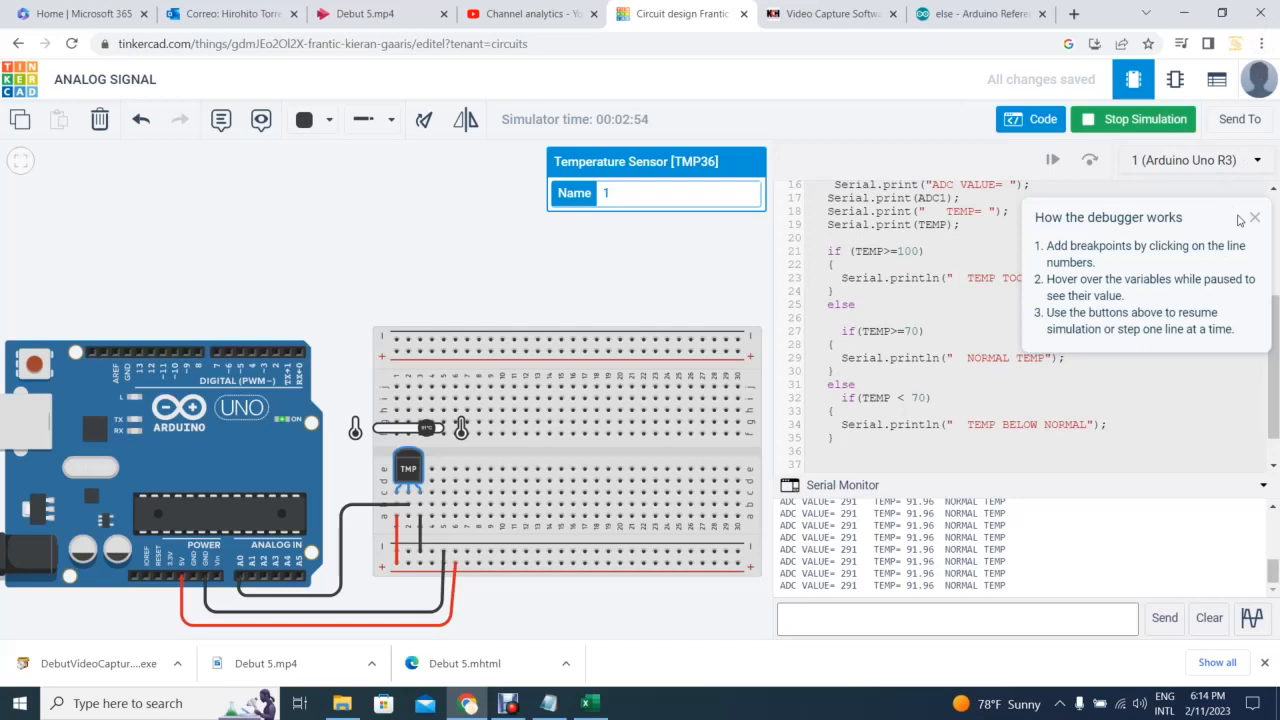
# Dismiss the debugger hint and locate the TEMP equation line in the loop code
pyautogui.click(1255, 218)
pyautogui.moveTo(1275, 301); pyautogui.dragTo(1278, 227)
pyautogui.click(813, 312)
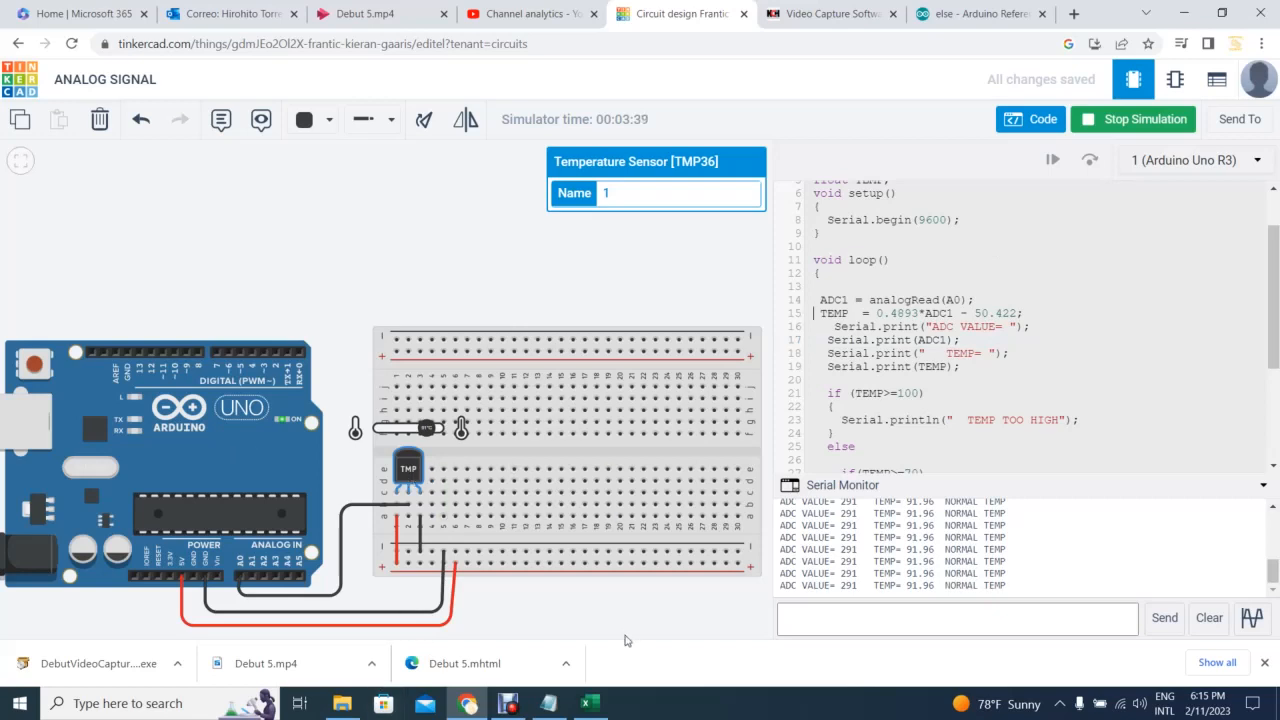
# Switch to Excel and move the trendline equation label slightly to the right within the chart
pyautogui.click(598, 697)
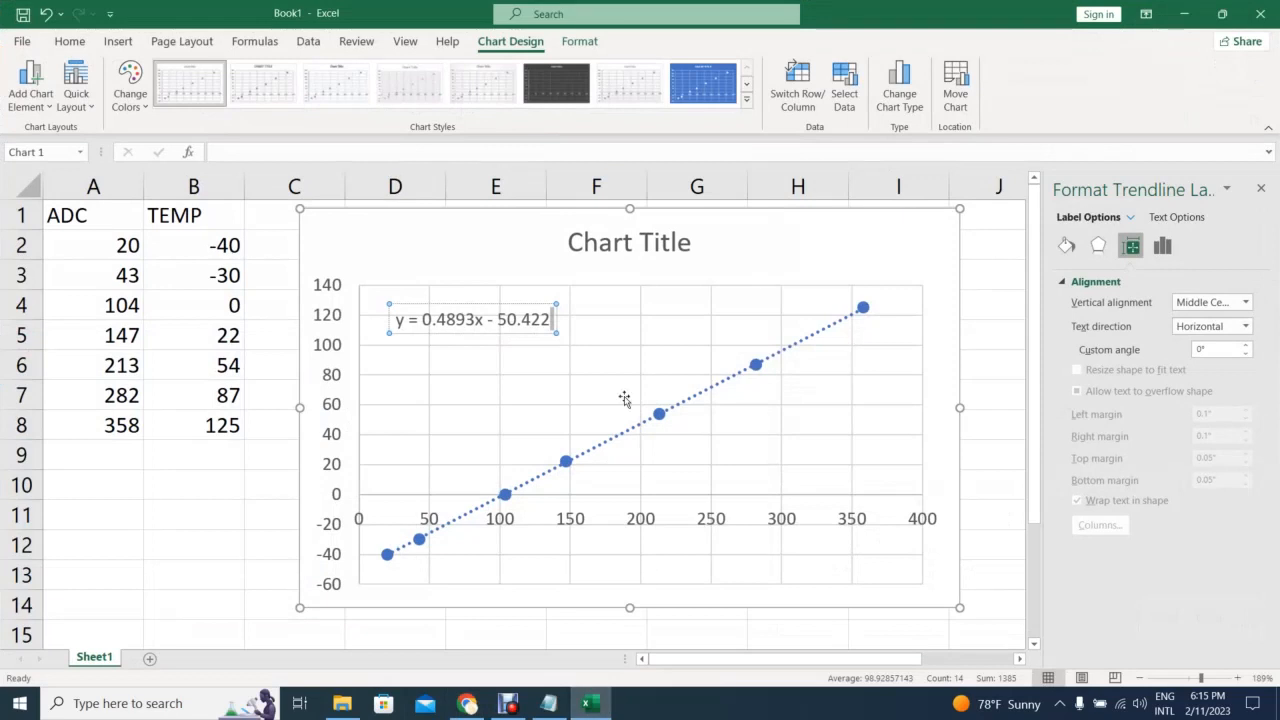
pyautogui.moveTo(489, 304); pyautogui.dragTo(528, 309)
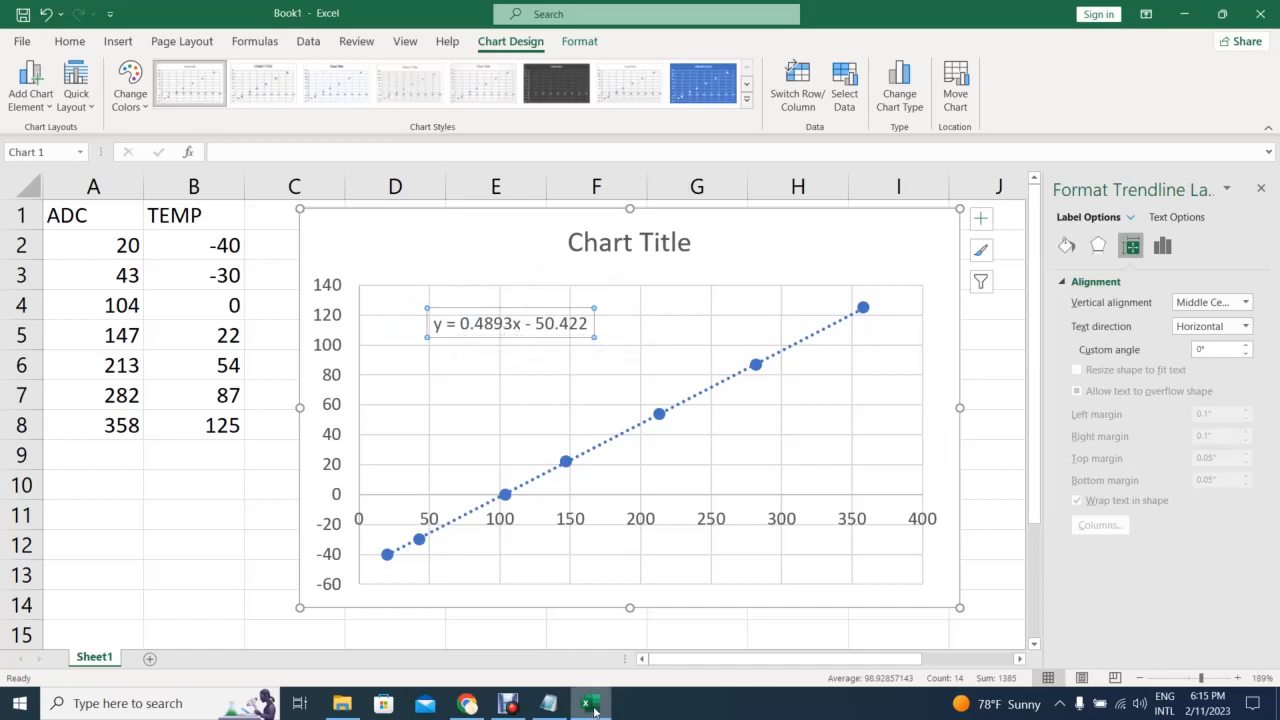
# Switch to the Tinkercad circuit and test the temperature messages with the TMP36 at about 125 °C, 118 °C, 113 °C and 98 °C
pyautogui.click(467, 703)
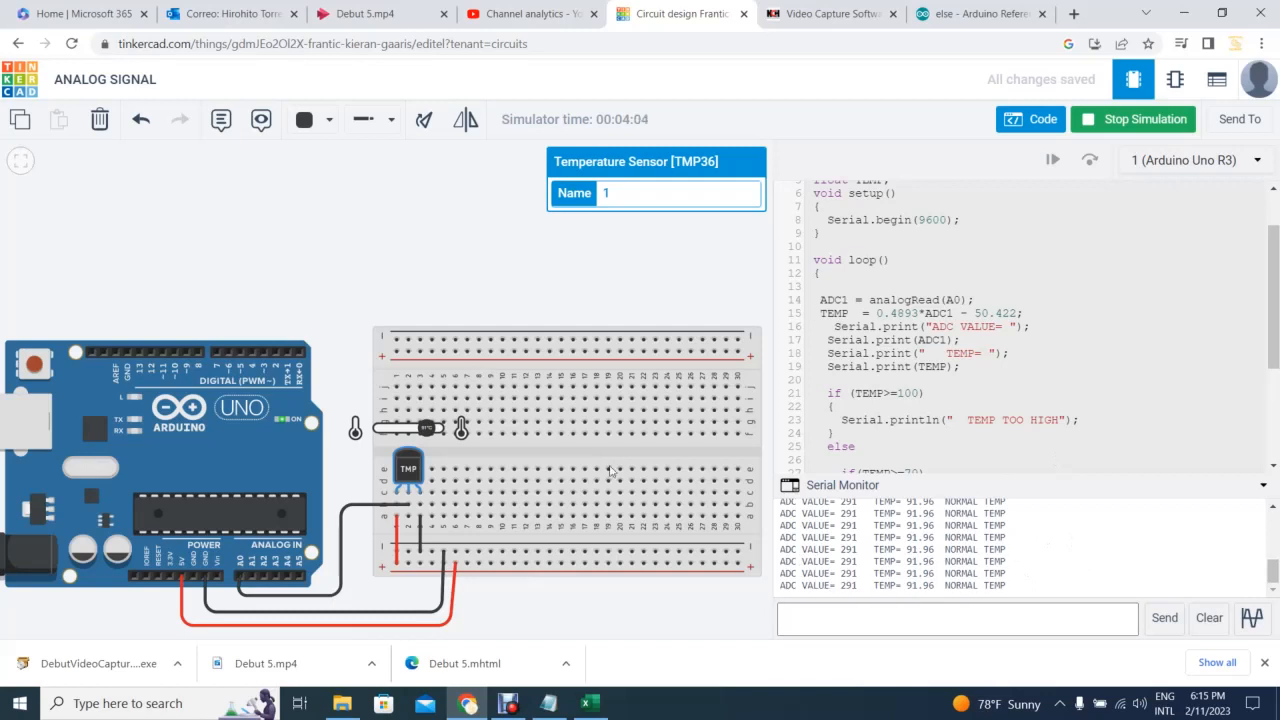
pyautogui.moveTo(426, 429); pyautogui.dragTo(439, 429)
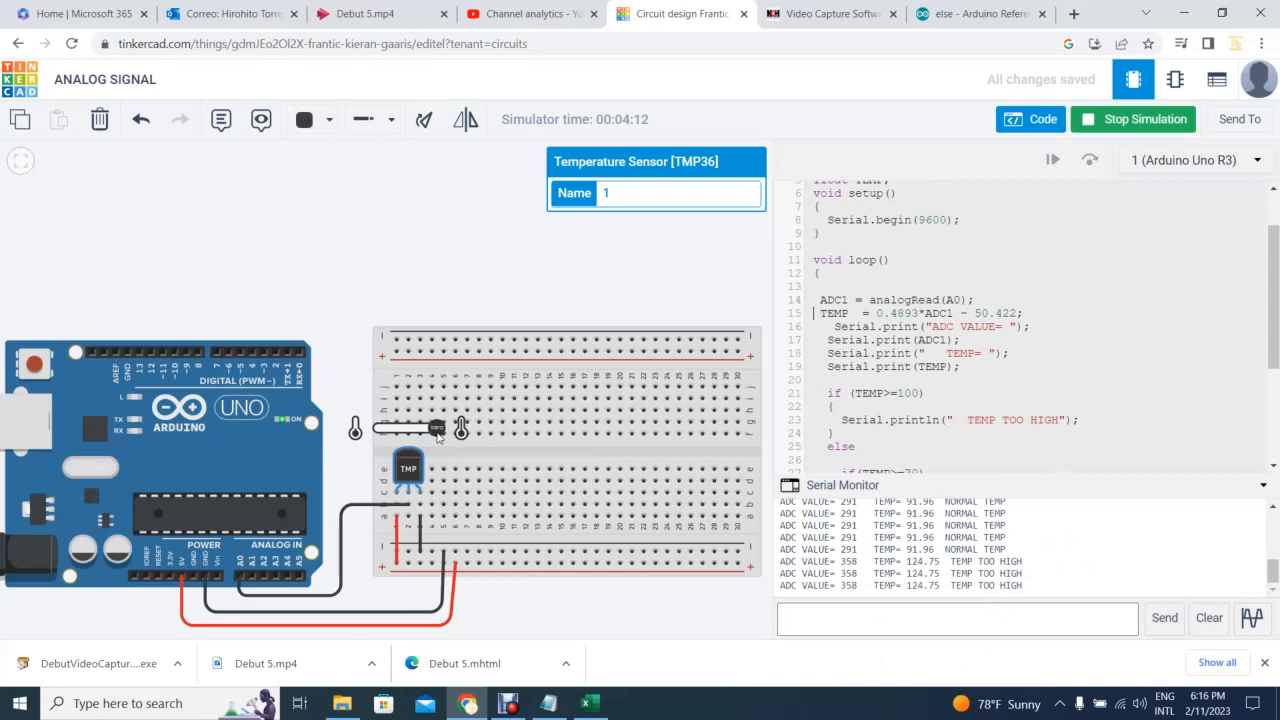
pyautogui.scroll(-2, 437, 437)
pyautogui.scroll(6, 432, 438)
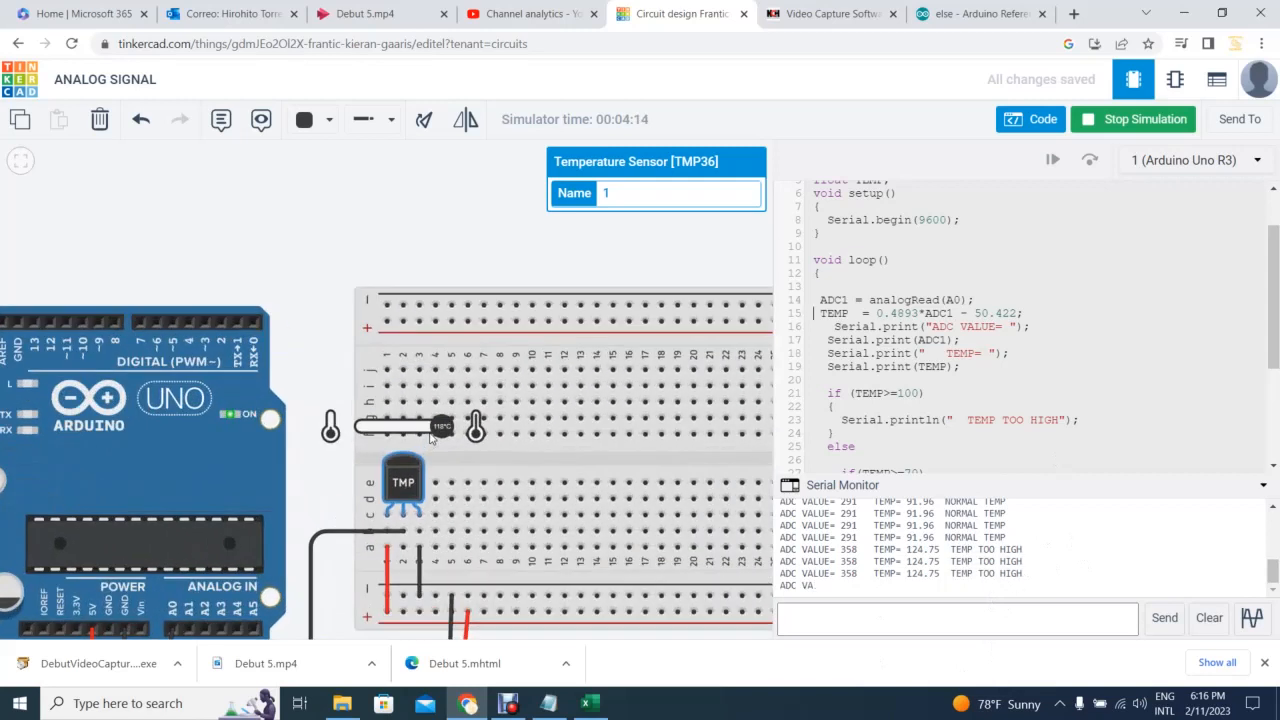
pyautogui.scroll(4, 432, 438)
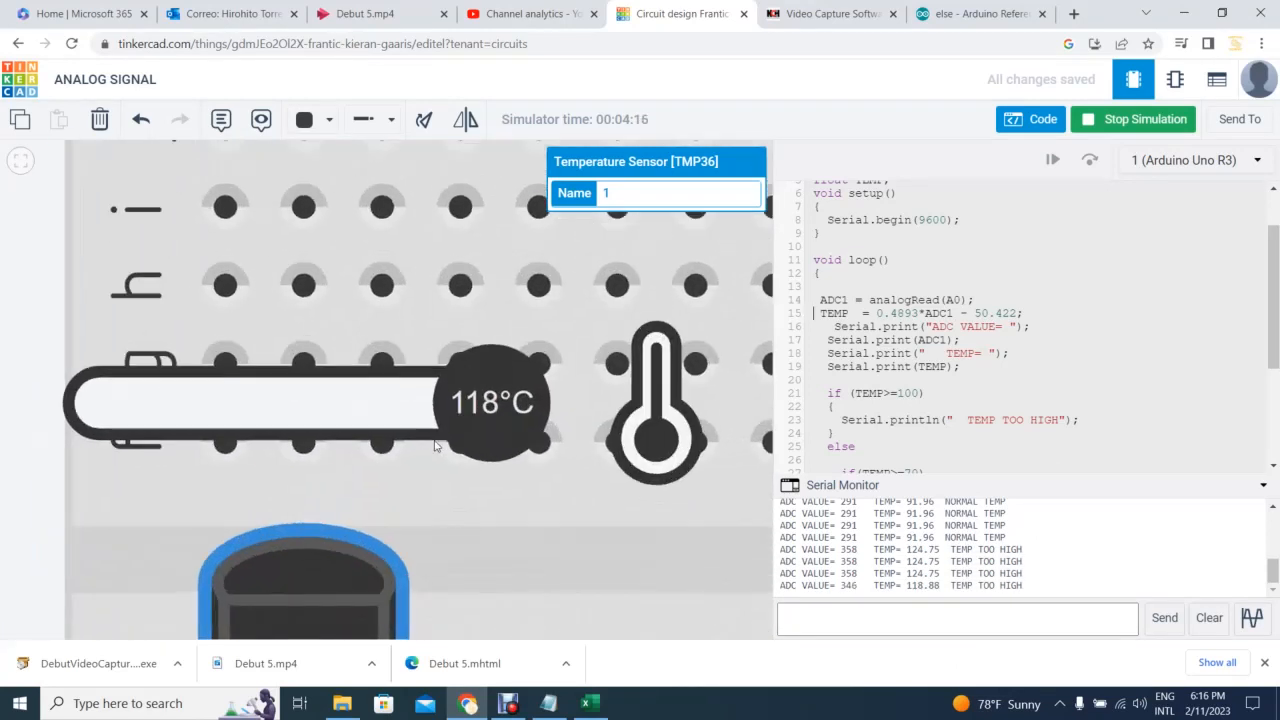
pyautogui.moveTo(491, 432); pyautogui.dragTo(481, 418)
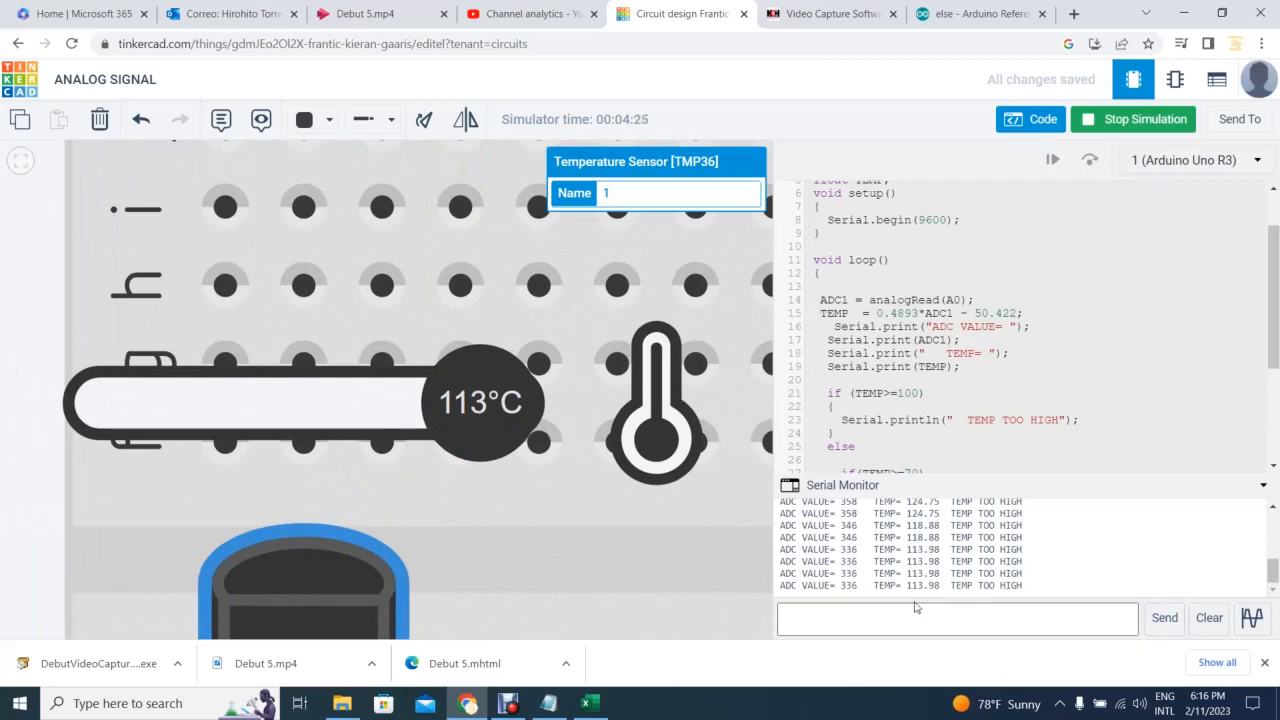
pyautogui.moveTo(487, 419); pyautogui.dragTo(442, 405)
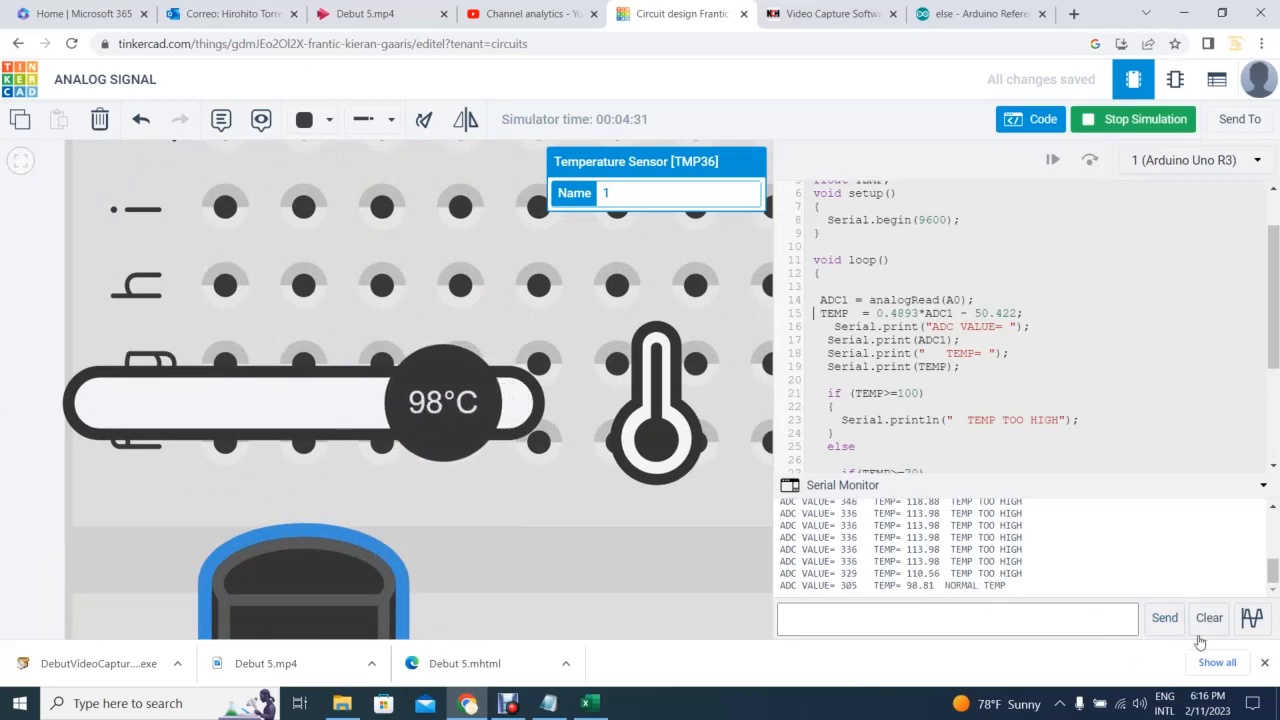